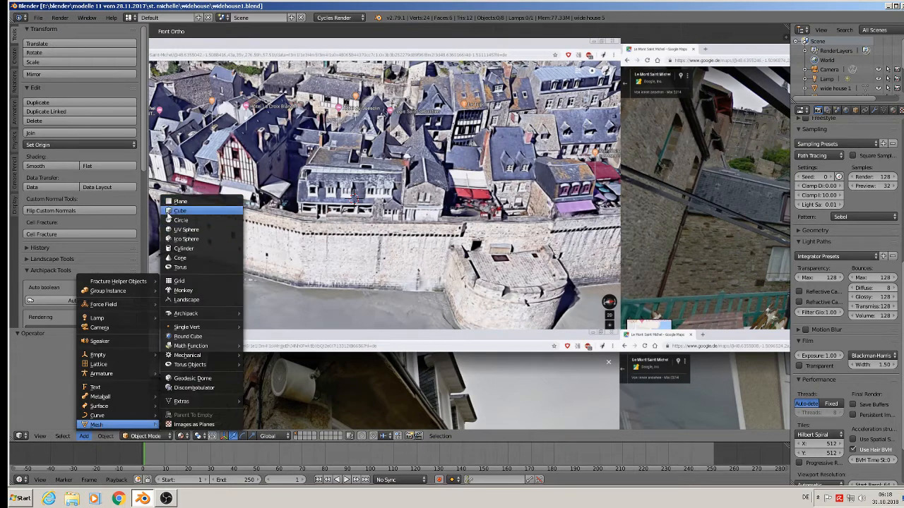
Add a mesh cube and scale it uniformly to about 0.118 to match the wide house's width in the reference image.
left_click(180, 210)
key("s")
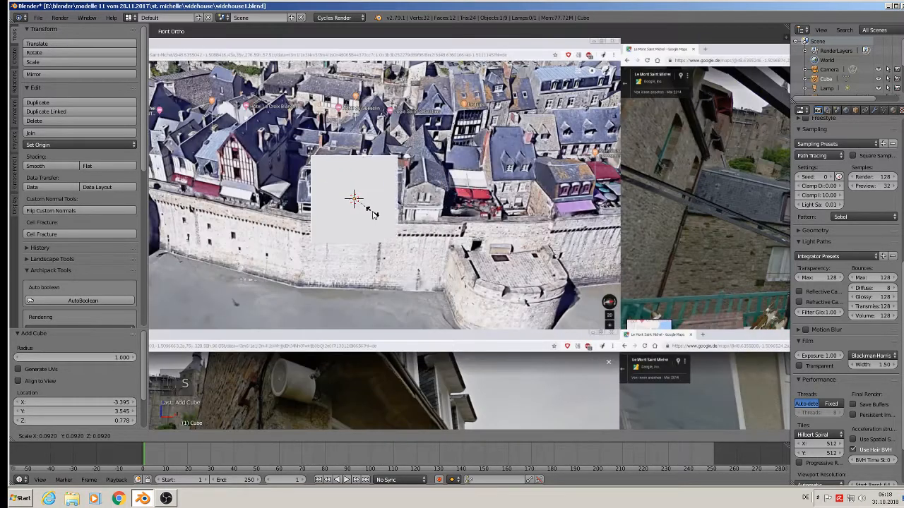
left_click(375, 221)
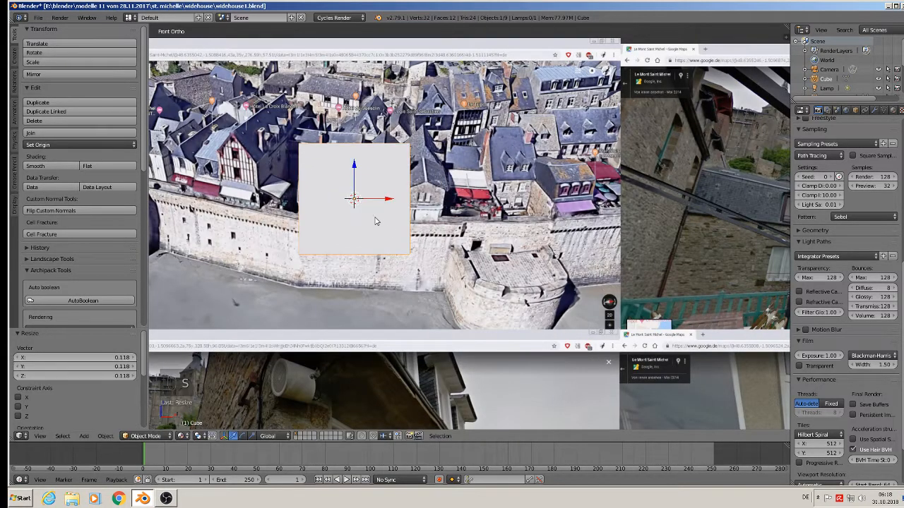
key("s")
left_click(427, 261)
Flatten the cube along Z with a scale factor of about 0.286 to match one storey's height.
scroll(416, 275, "down", 2)
scroll(416, 266, "up", 1)
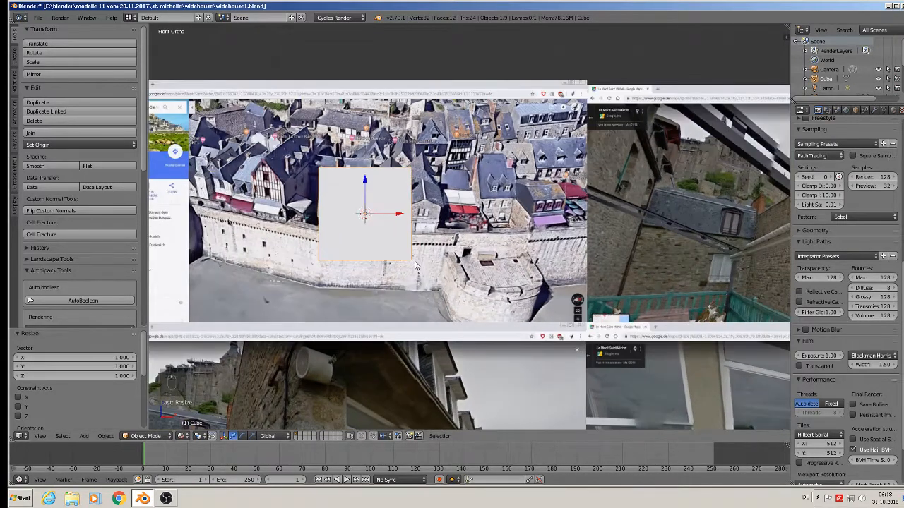
key("s")
key("z")
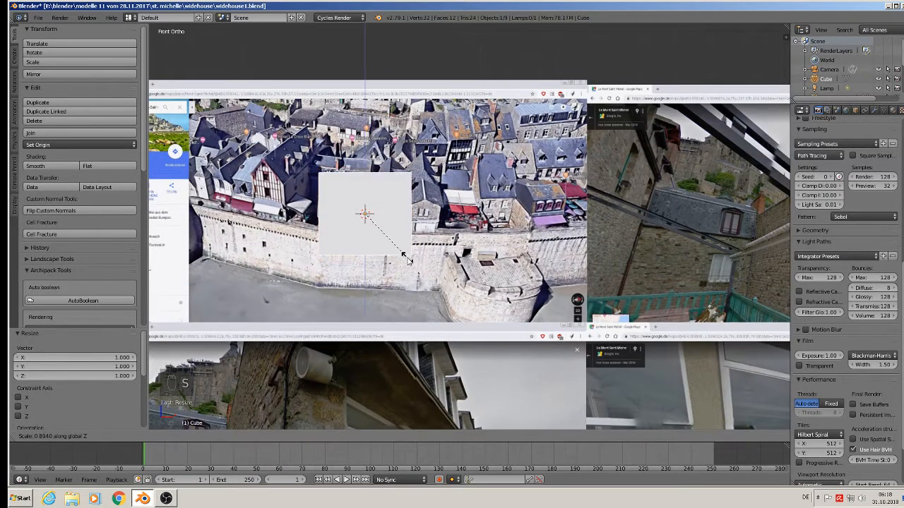
left_click(379, 230)
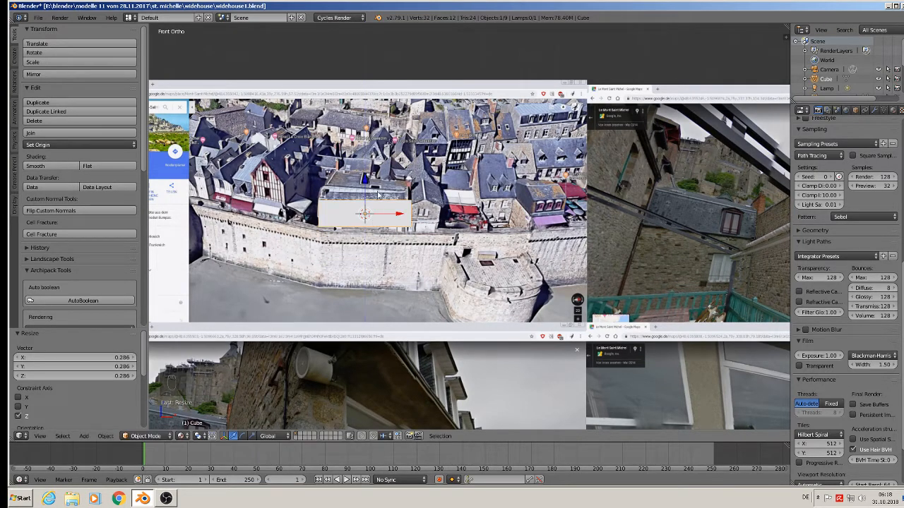
Reposition the flattened cube vertically, and pull it about 0.565 forward along Y in front of the reference images.
key("g")
key("z")
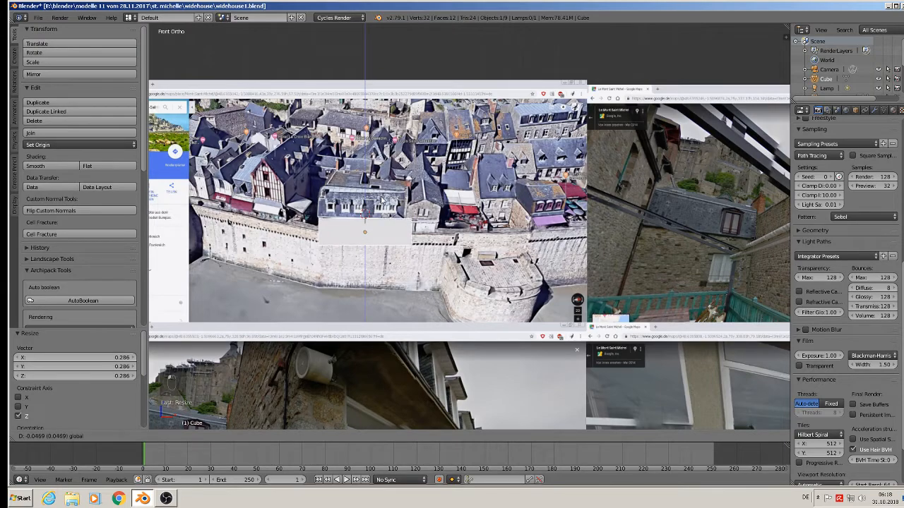
left_click(380, 212)
middle_click_drag(380, 212, 347, 254)
left_click_drag(347, 256, 481, 338)
Examine the reference images of the wide house, including its roof, dormers, stone walls and glazed restaurant front.
scroll(350, 198, "up", 7)
scroll(353, 197, "up", 2)
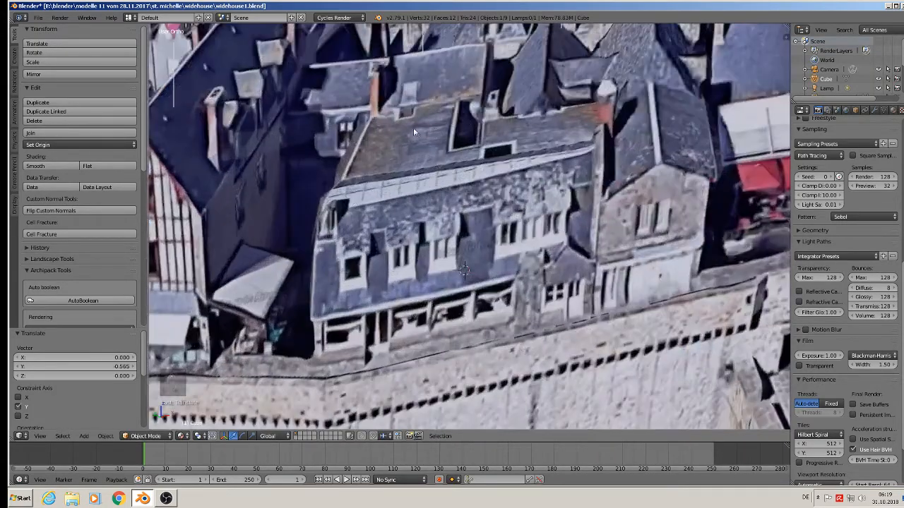
scroll(434, 174, "down", 3)
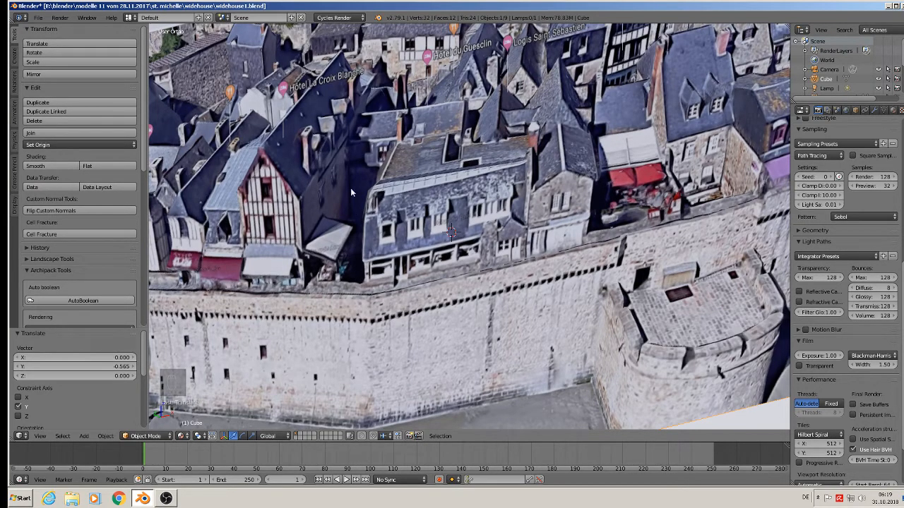
scroll(374, 233, "down", 6)
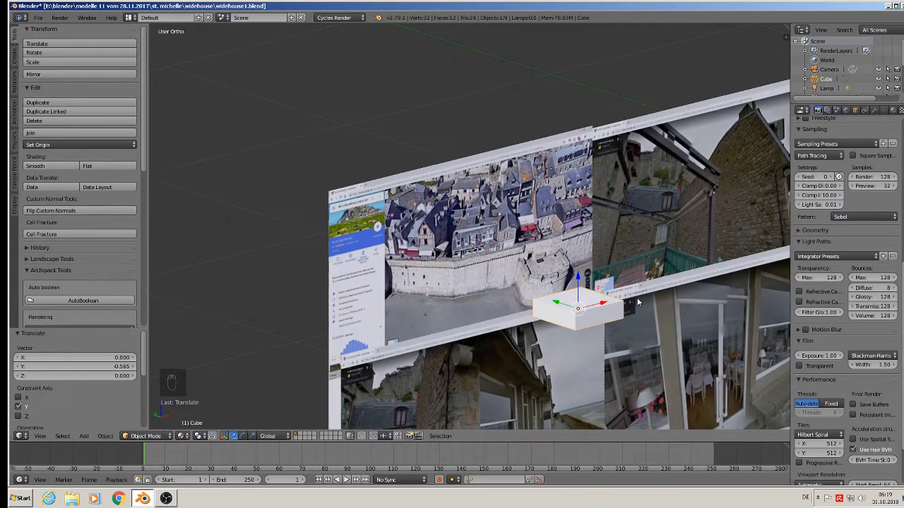
middle_click_drag(638, 302, 494, 285, "shift")
scroll(497, 285, "up", 2)
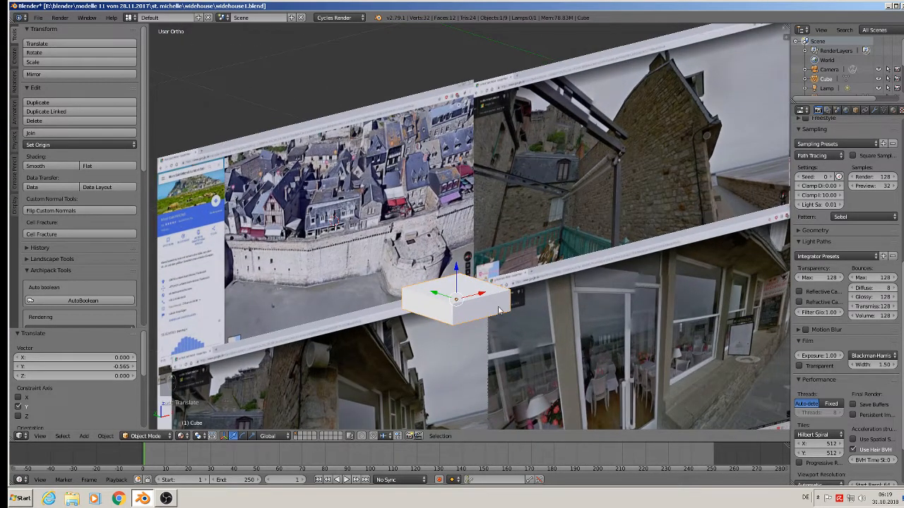
scroll(498, 295, "up", 2)
scroll(502, 300, "down", 4)
middle_click_drag(503, 301, 476, 311, "shift")
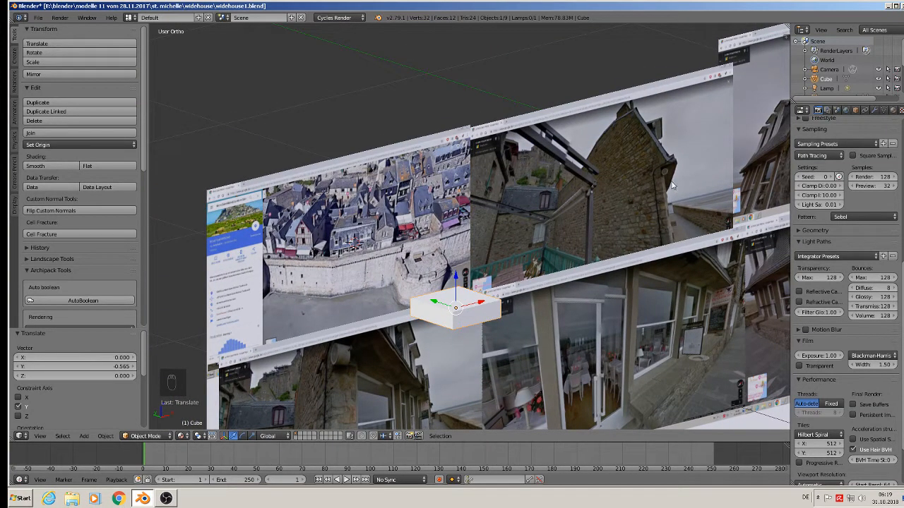
scroll(672, 213, "up", 2)
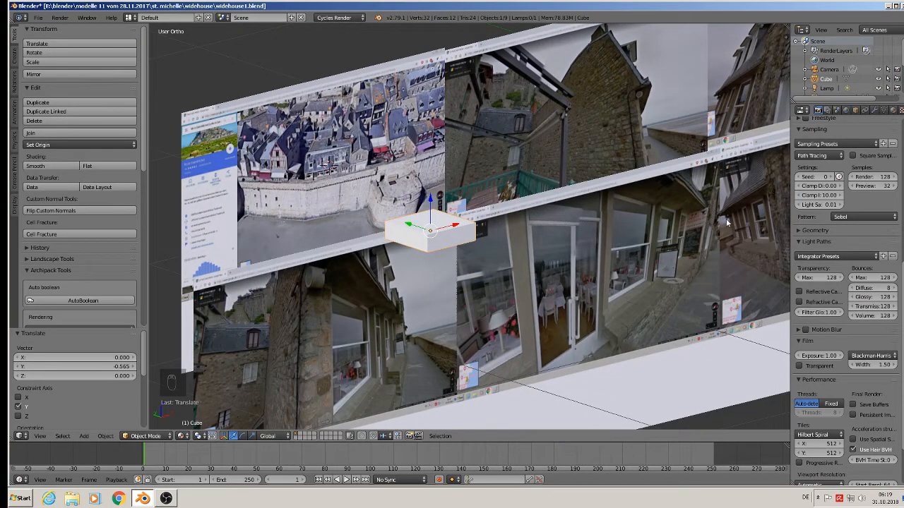
Add two horizontal loop cuts around the cube's sides in Edit Mode and spread them apart along Z by a factor of about 1.957.
scroll(435, 229, "up", 8)
key("Tab")
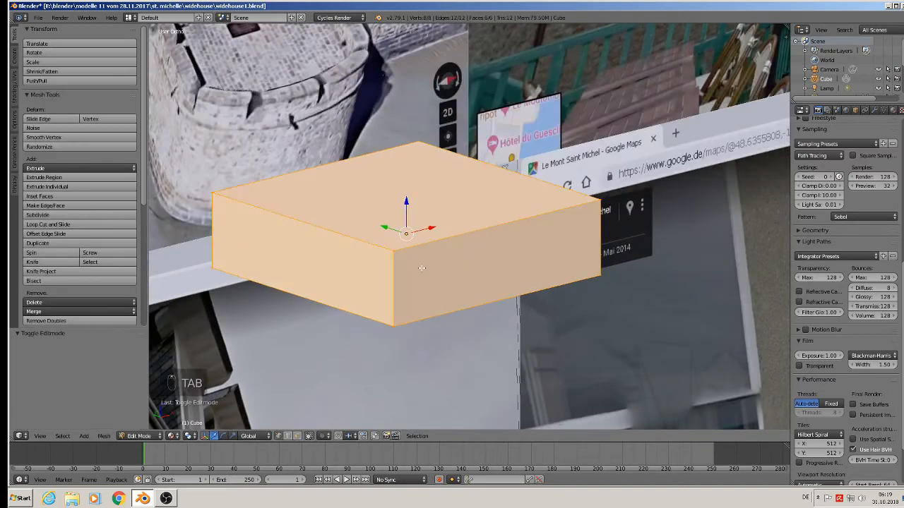
key("ctrl+r")
scroll(403, 264, "up", 1)
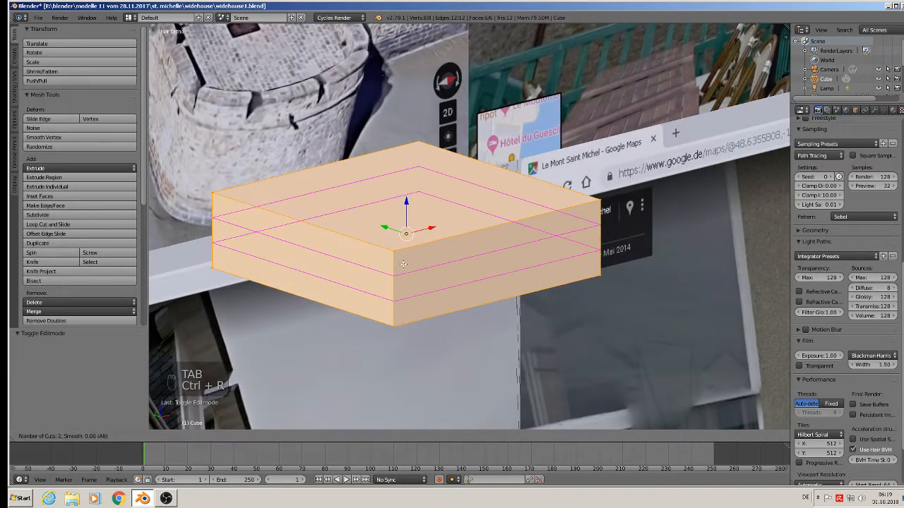
left_click(402, 264)
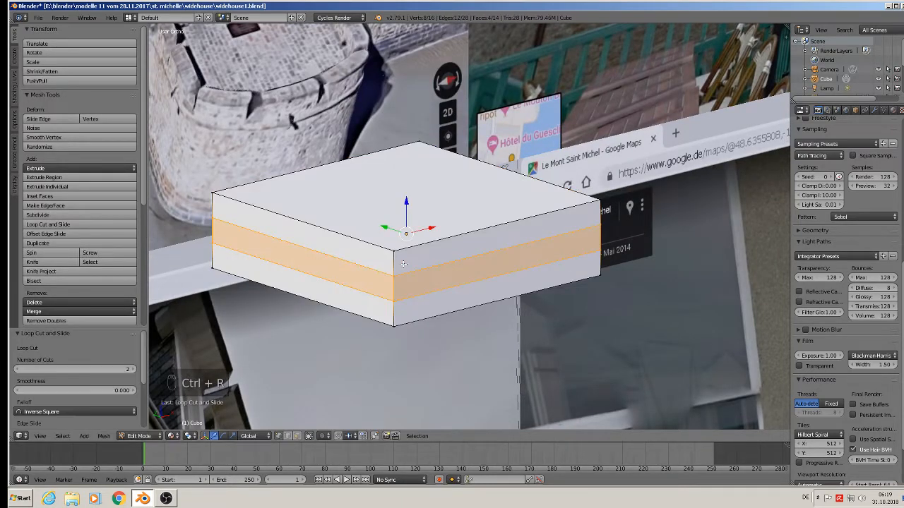
key("s")
key("z")
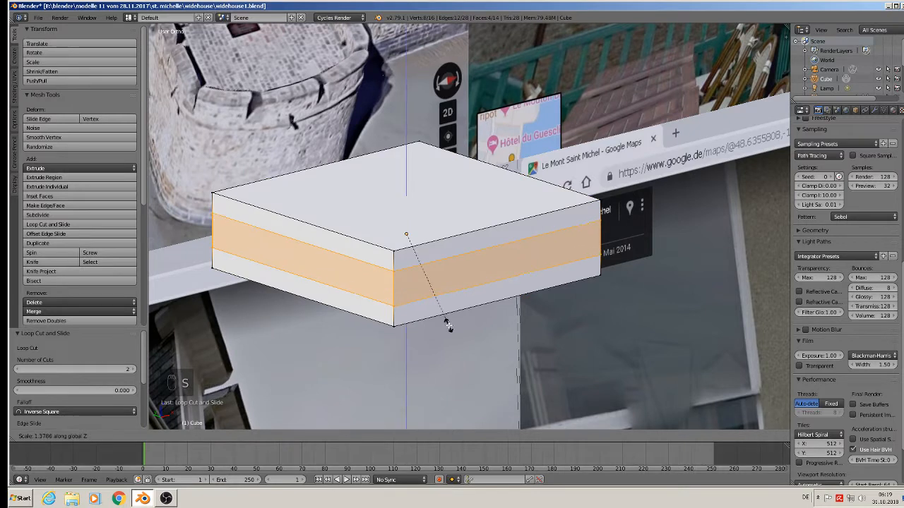
left_click(460, 364)
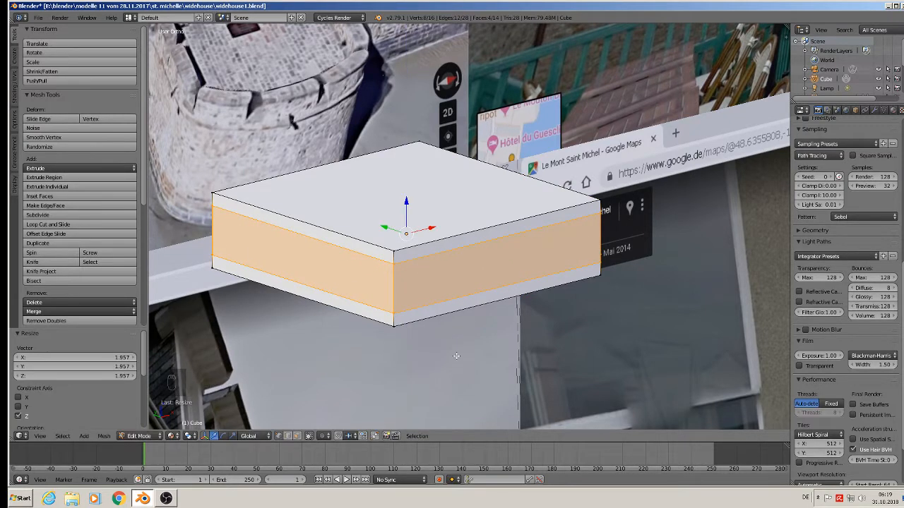
Add one loop cut parallel to the block's front face and move it about 0.107 along Y towards that face.
middle_click_drag(460, 361, 463, 299)
scroll(462, 299, "up", 2)
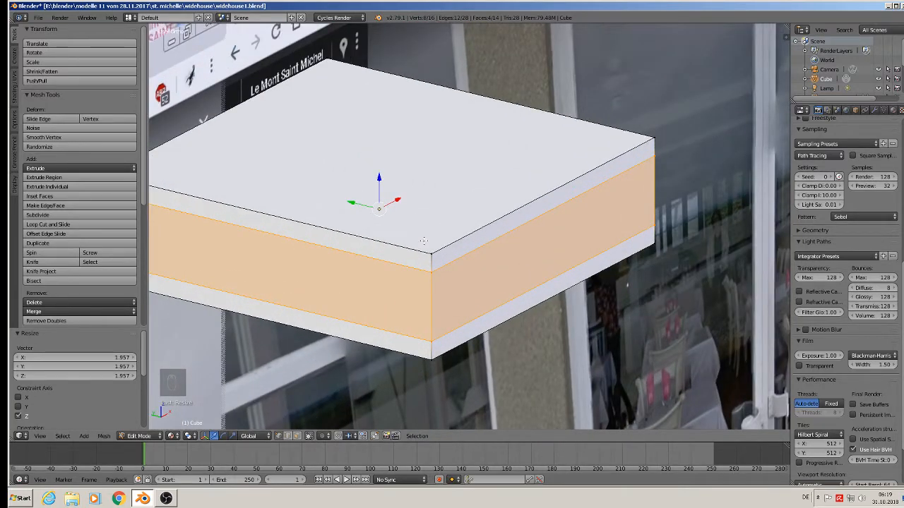
key("ctrl+r")
left_click(420, 256)
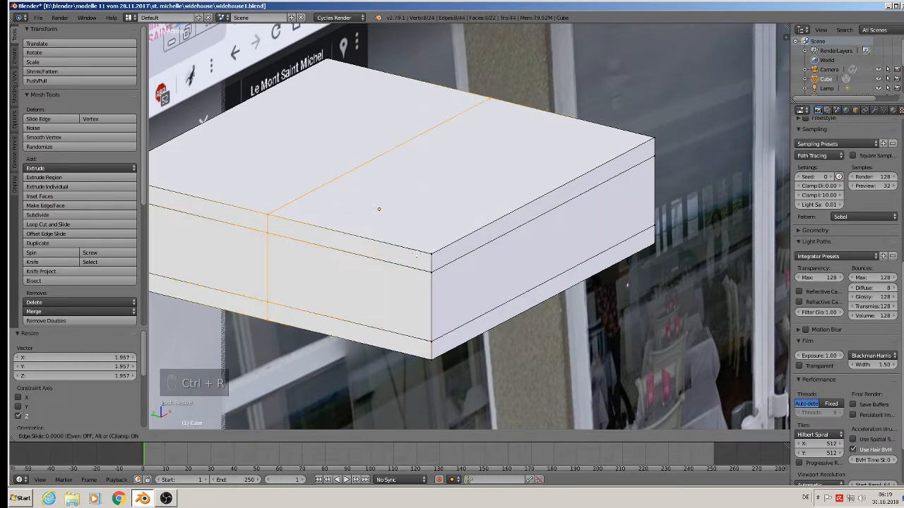
left_click(426, 259)
key("g")
key("y")
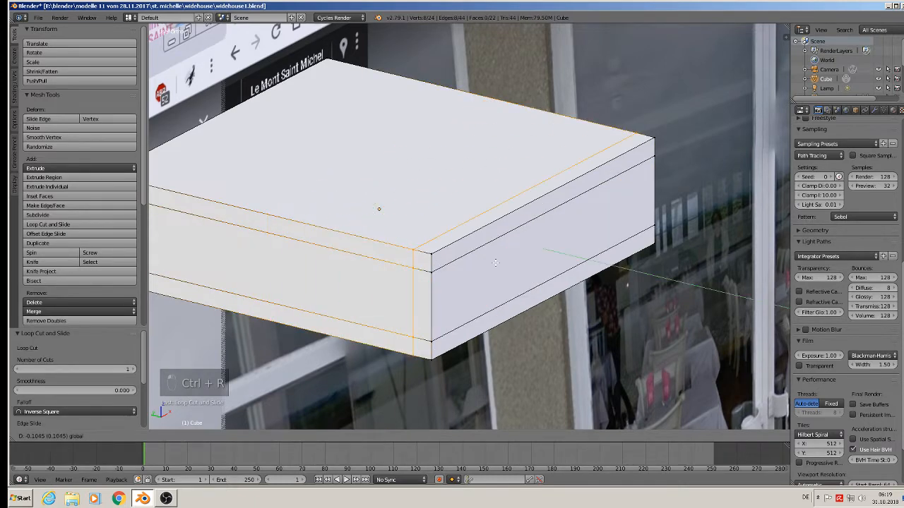
left_click_drag(498, 264, 497, 264)
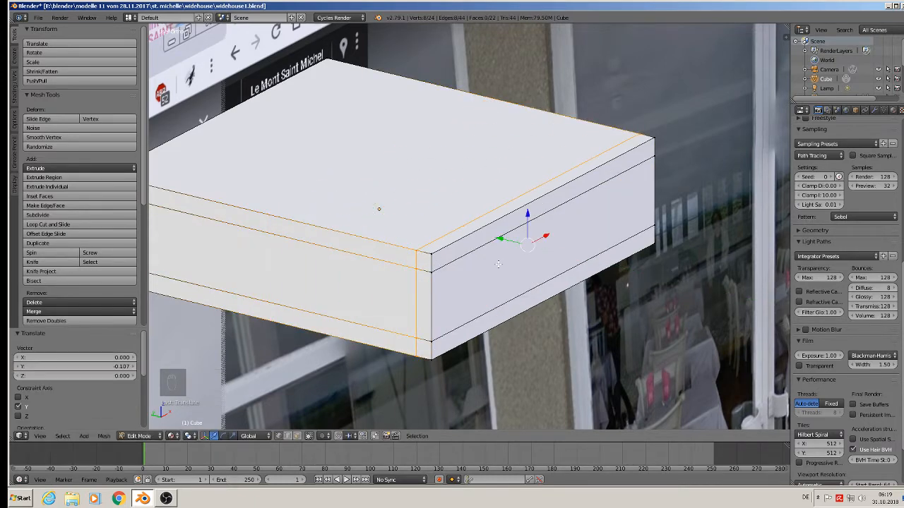
Delete the two vertical corner edges of the front face's middle band to open a recess.
scroll(505, 280, "down", 2)
scroll(502, 280, "up", 1)
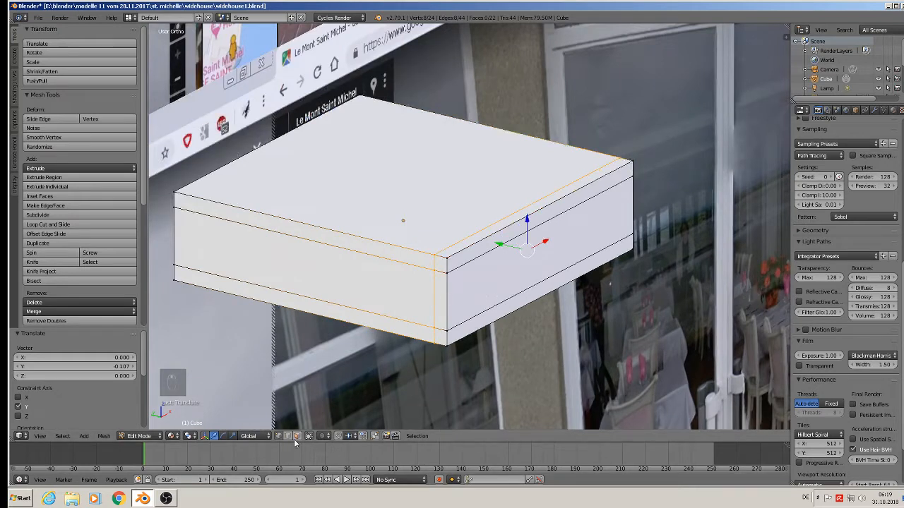
right_click(453, 297)
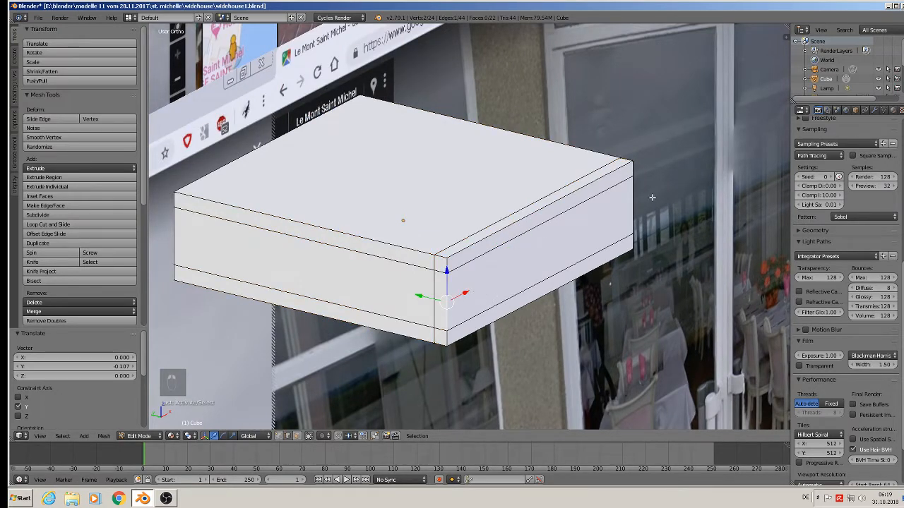
right_click(630, 206, "shift")
key("x")
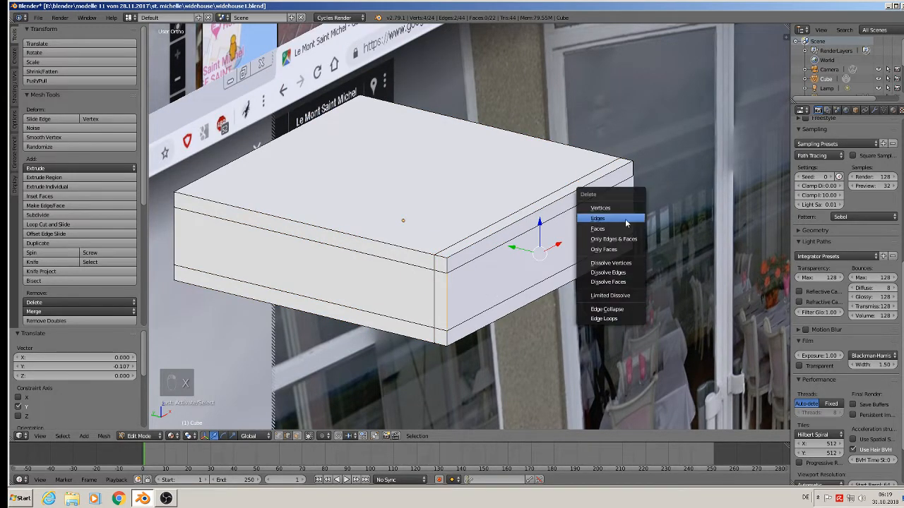
left_click(626, 223)
Fill the back of the front recess with a face between its two inner vertical edges.
middle_click_drag(625, 223, 531, 217)
right_click(403, 226)
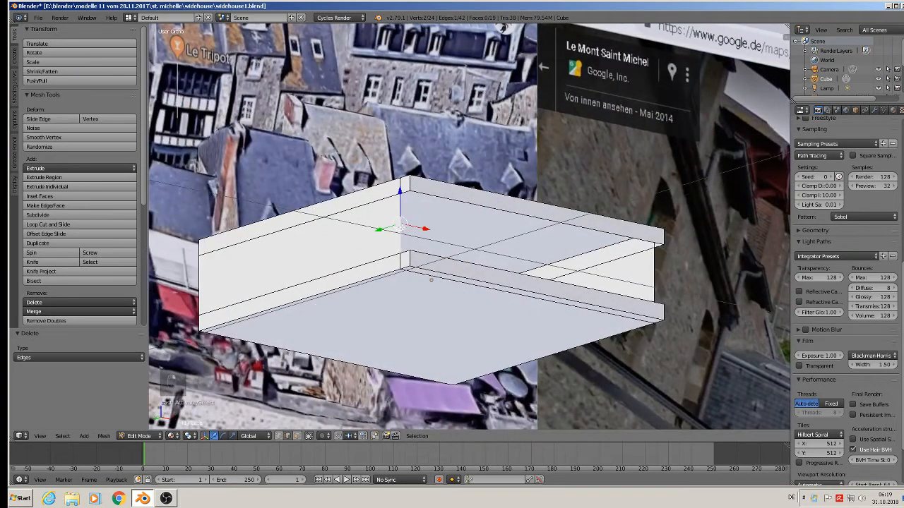
right_click(656, 275, "shift")
key("f")
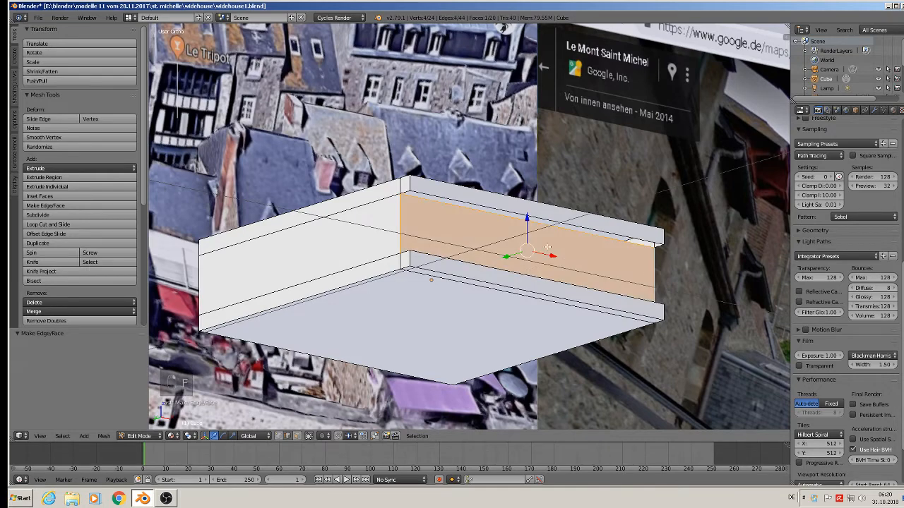
Fill the recess's upper and lower ledges with faces and return to Object Mode.
right_click(457, 206)
right_click(457, 207, "alt")
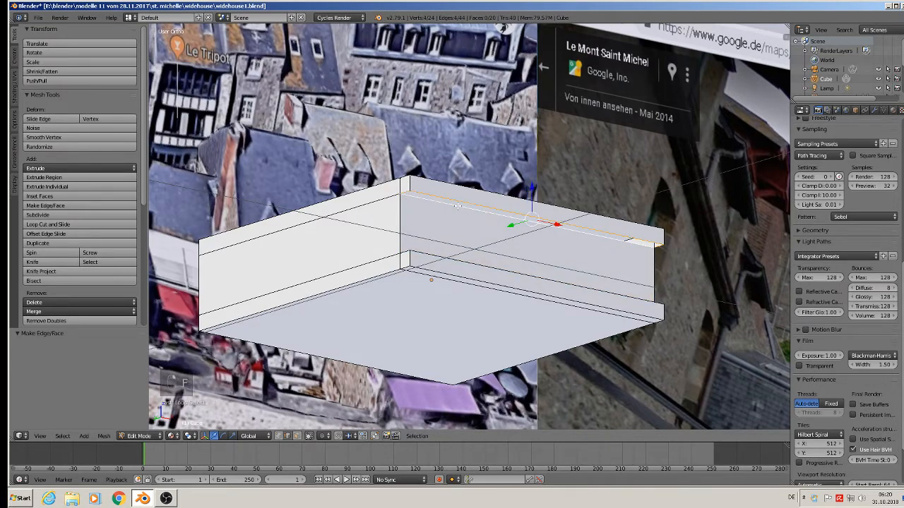
key("f")
middle_click_drag(493, 230, 478, 274)
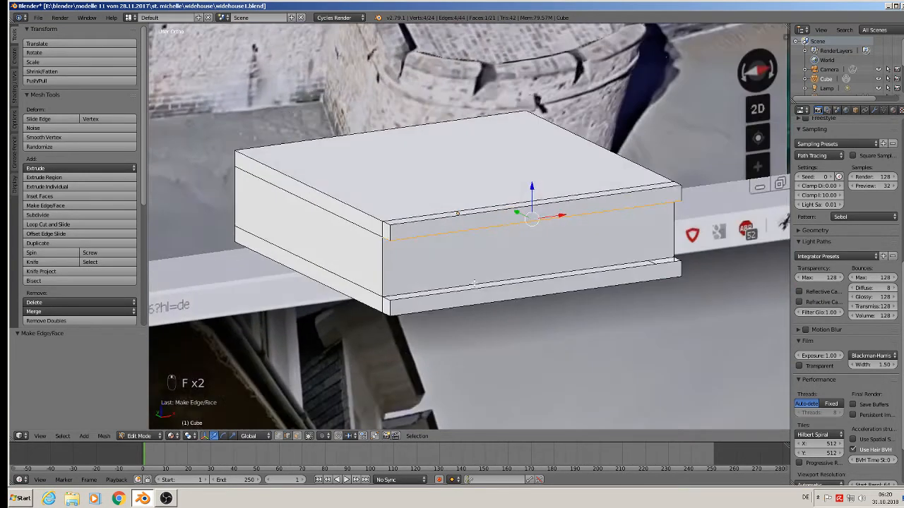
key("f")
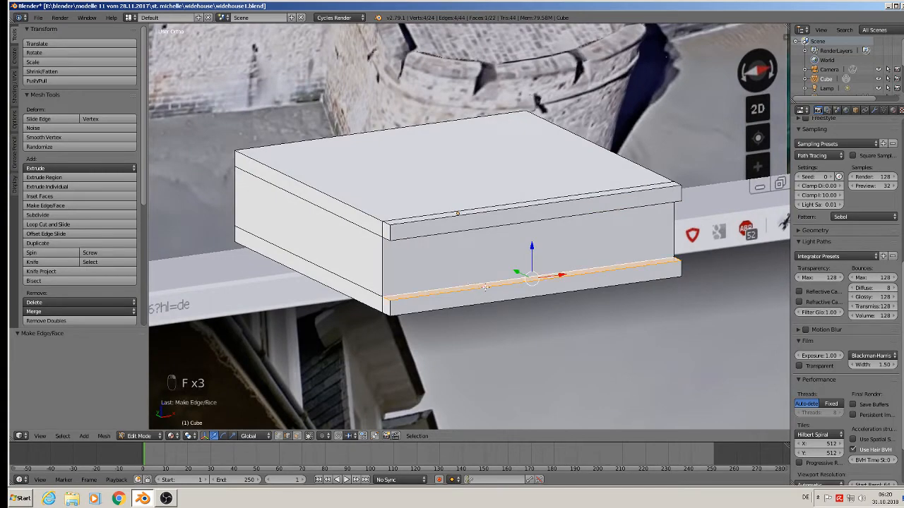
scroll(470, 283, "down", 4)
key("Tab")
Add a loop cut running from front to back across the block, slid towards one end of the recessed front.
middle_click_drag(548, 302, 662, 281, "shift")
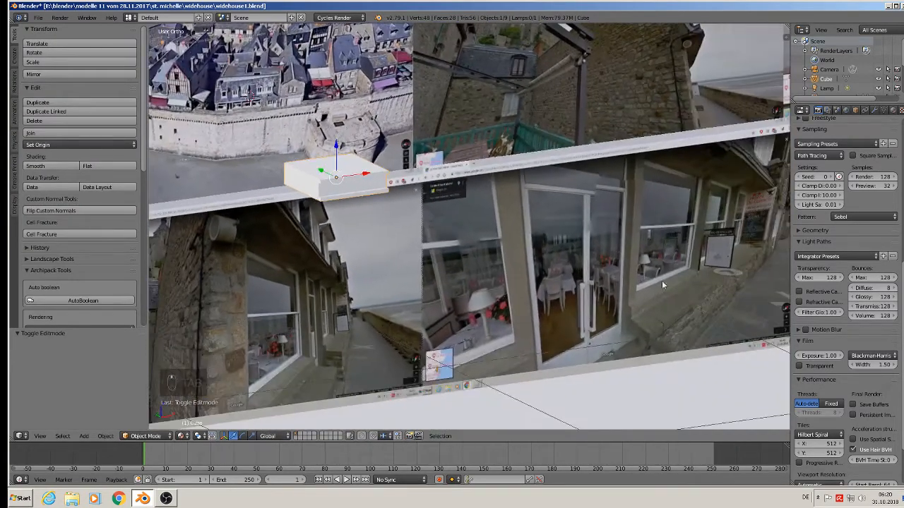
middle_click_drag(624, 343, 636, 304)
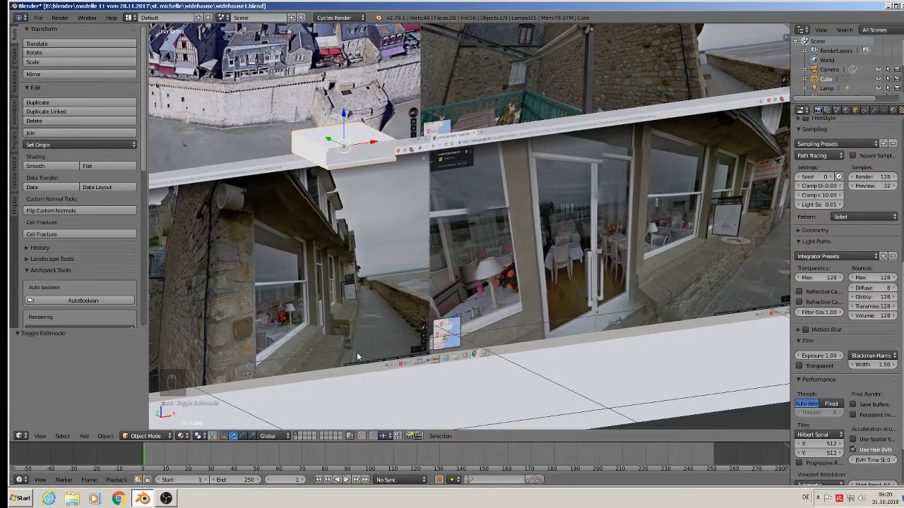
scroll(381, 190, "up", 6)
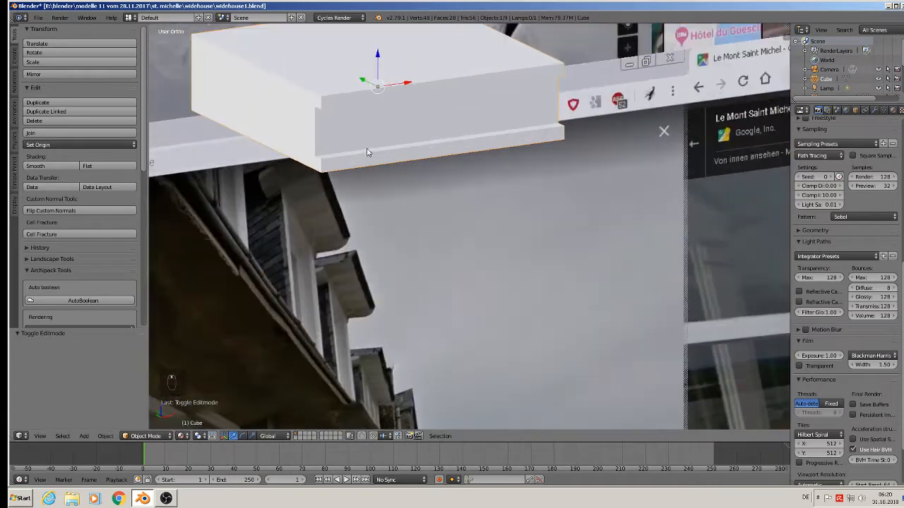
key("KP_5")
scroll(371, 177, "down", 4)
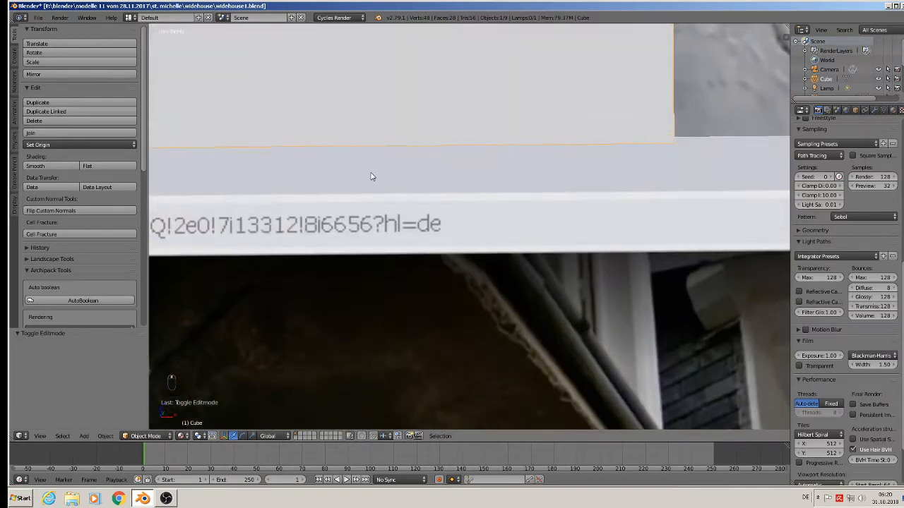
middle_click_drag(461, 254, 458, 259)
key("Tab")
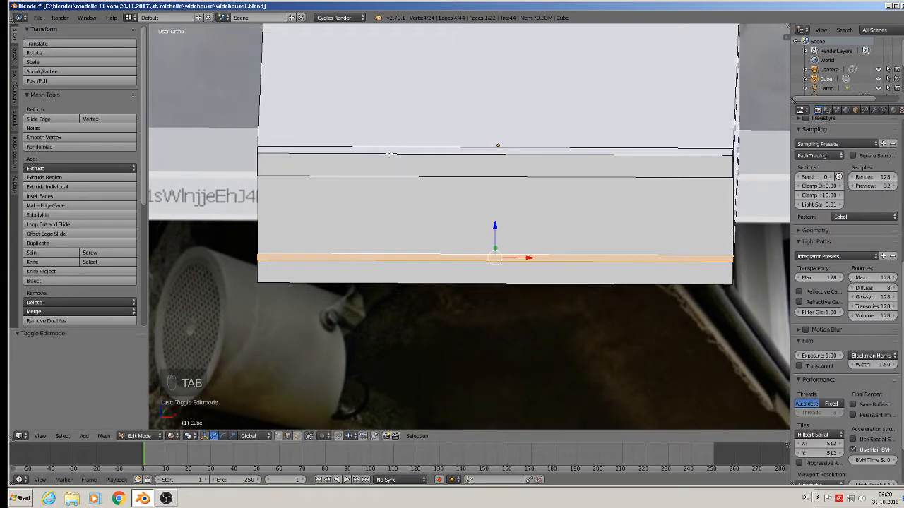
key("ctrl+r")
left_click(386, 153)
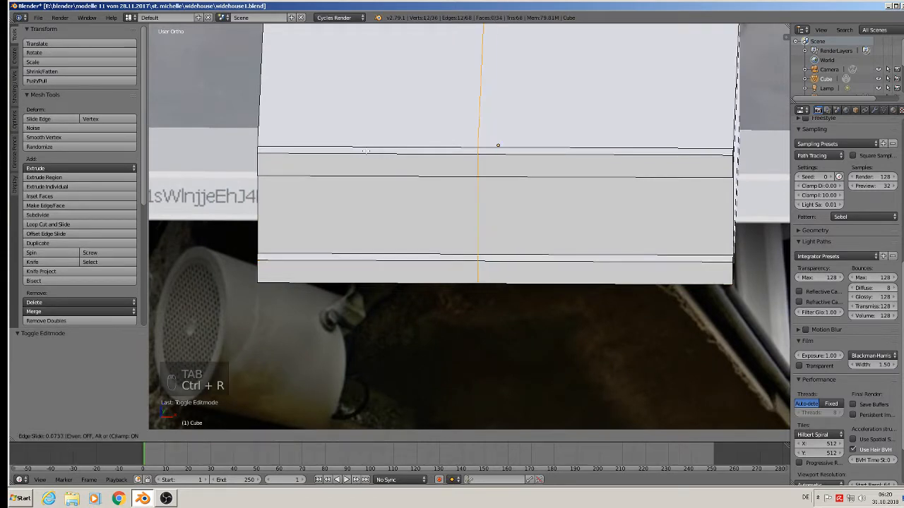
left_click(252, 125)
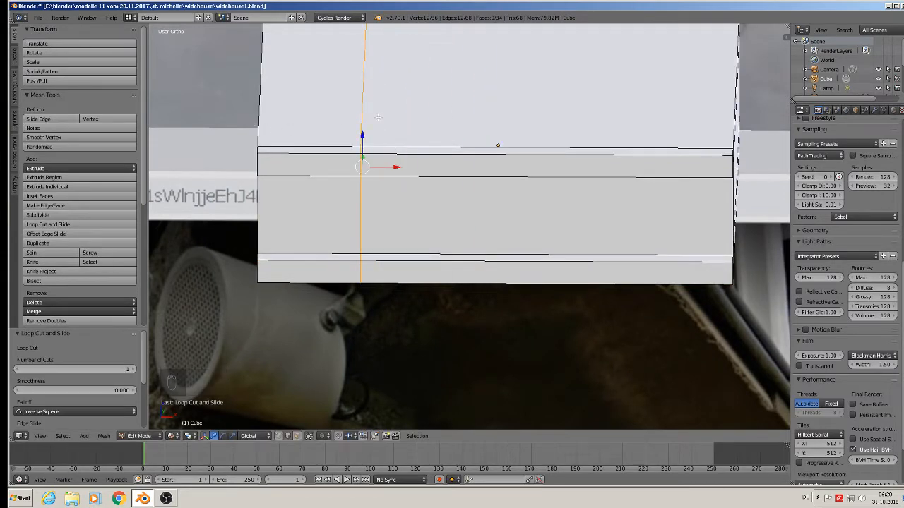
Add a second parallel loop cut beside the first to mark off a narrow doorway strip.
key("ctrl+r")
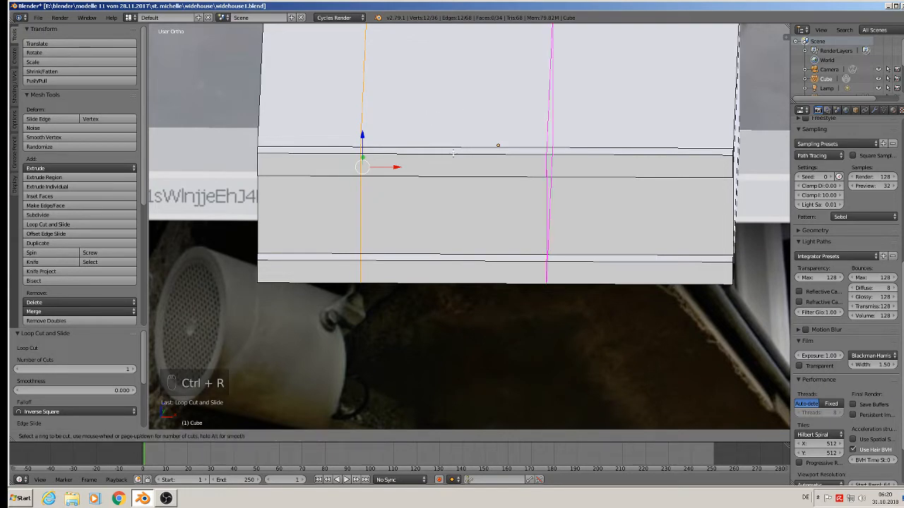
left_click(450, 150)
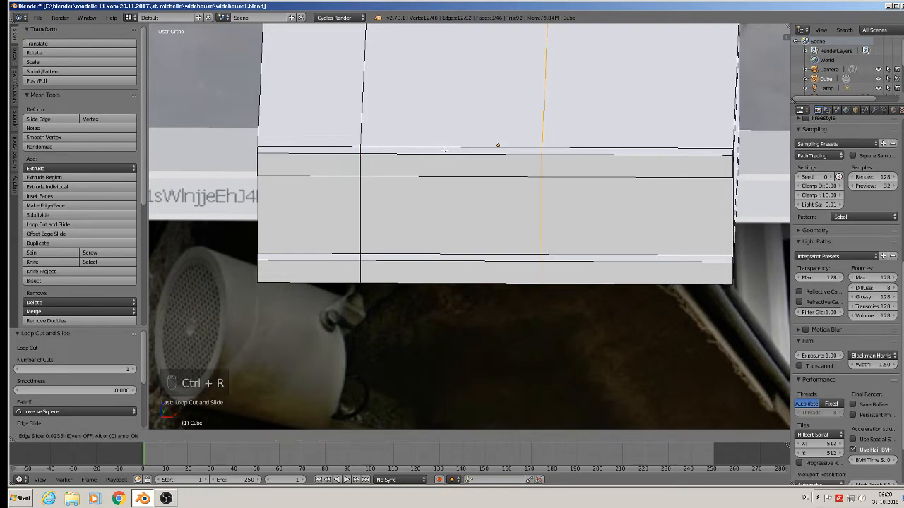
left_click(323, 143)
Delete the lower ledge's edge between the two loop cuts and fill the notch's back with a face.
middle_click_drag(323, 143, 483, 286)
right_click(493, 271)
key("x")
left_click(498, 272)
right_click(473, 300)
right_click(475, 272, "shift")
key("f")
key("a")
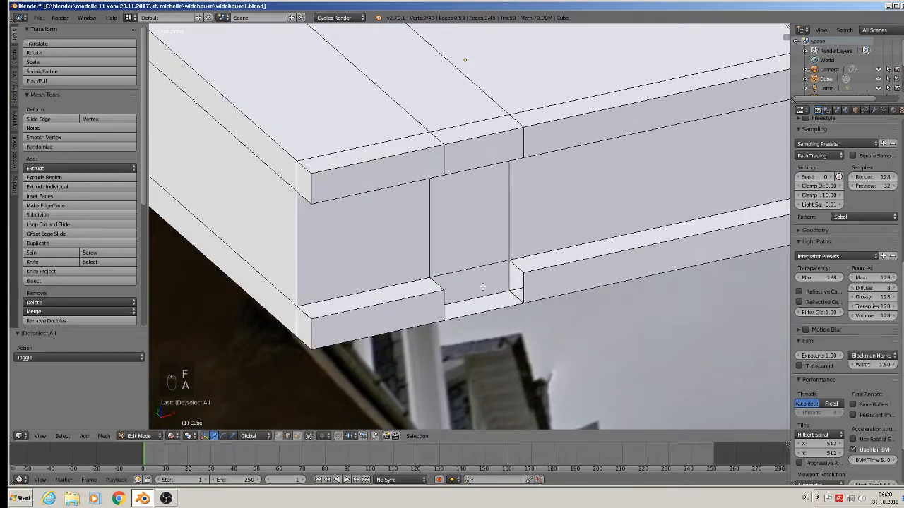
Fill both open sides of the lower ledge's doorway notch with faces and return to Object Mode.
right_click(518, 269, "alt")
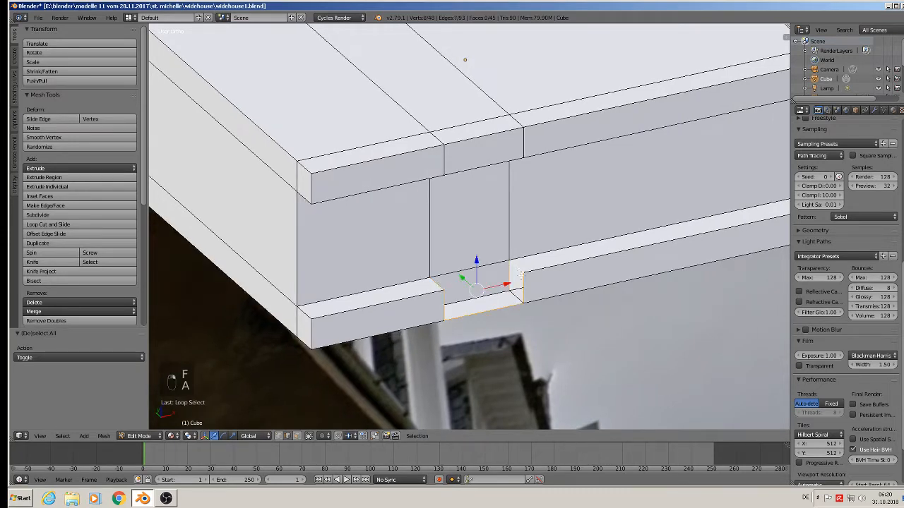
right_click(506, 309)
middle_click_drag(492, 315, 433, 313)
right_click(433, 313, "shift")
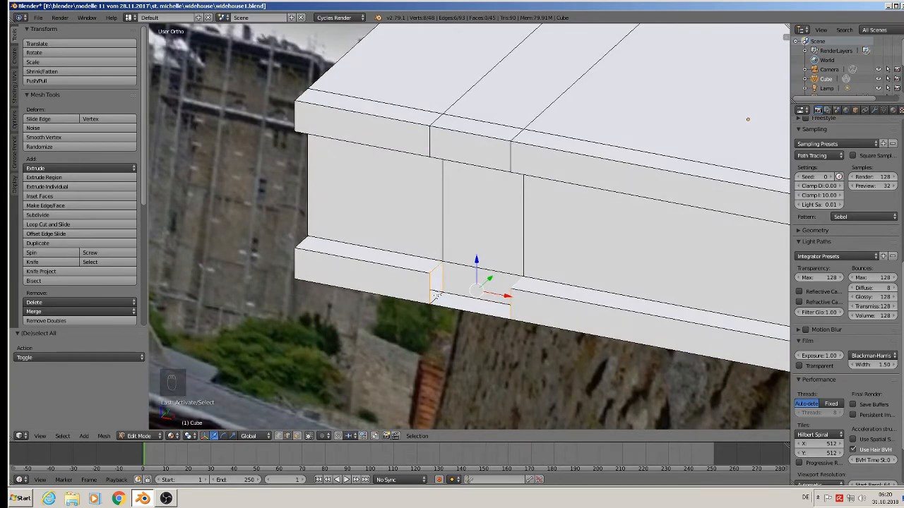
right_click(434, 295)
right_click(440, 267)
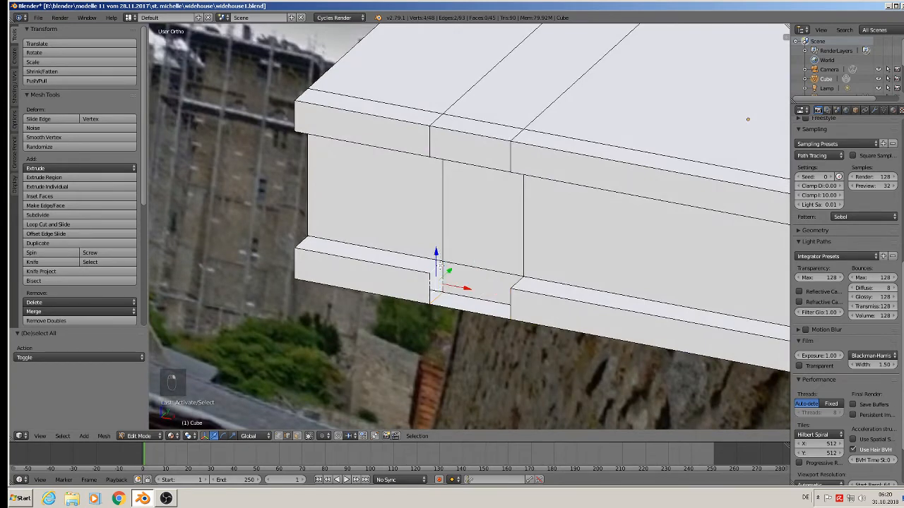
key("f")
middle_click_drag(440, 268, 528, 307)
right_click(516, 260)
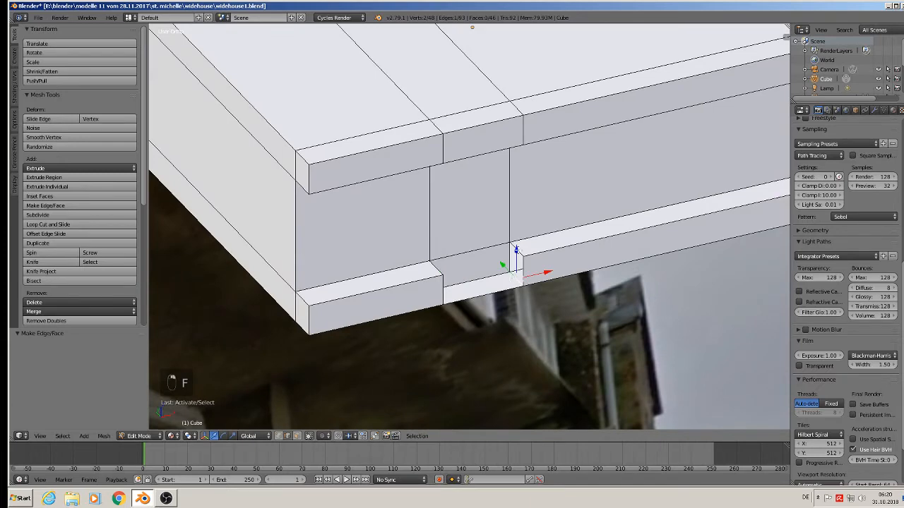
key("f")
key("Tab")
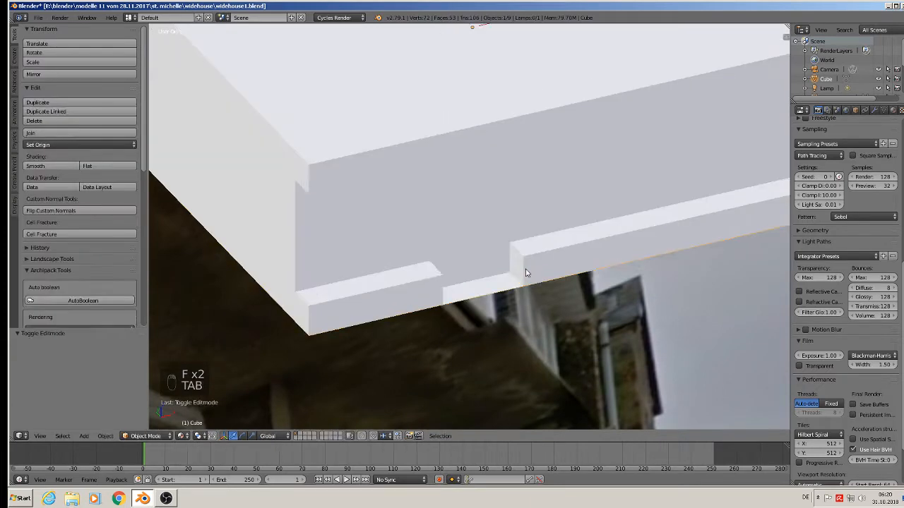
Extrude the block's upper front edge slightly upward and inward along Y to form a thin lip.
scroll(516, 262, "down", 6)
middle_click_drag(519, 279, 503, 329)
key("KP_5")
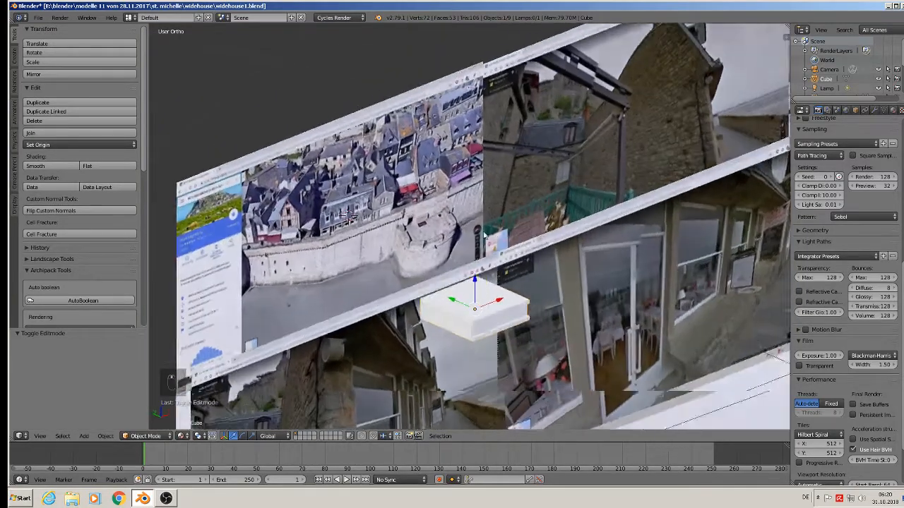
scroll(473, 231, "up", 3)
middle_click_drag(509, 232, 566, 89)
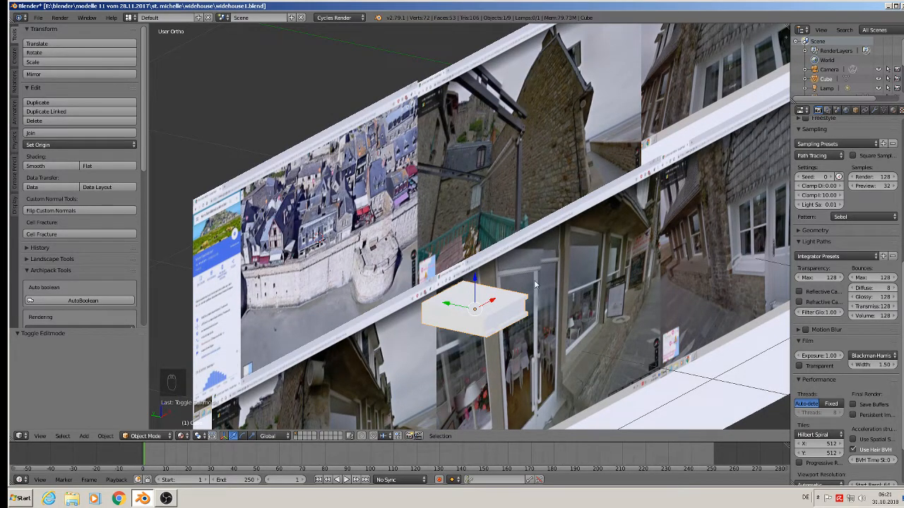
scroll(533, 289, "up", 5)
key("Tab")
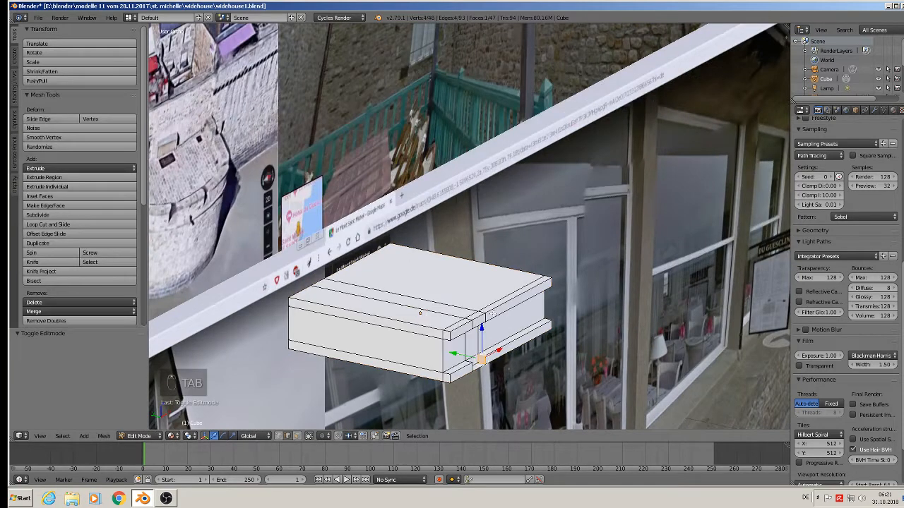
scroll(459, 320, "up", 4)
right_click(449, 328, "alt")
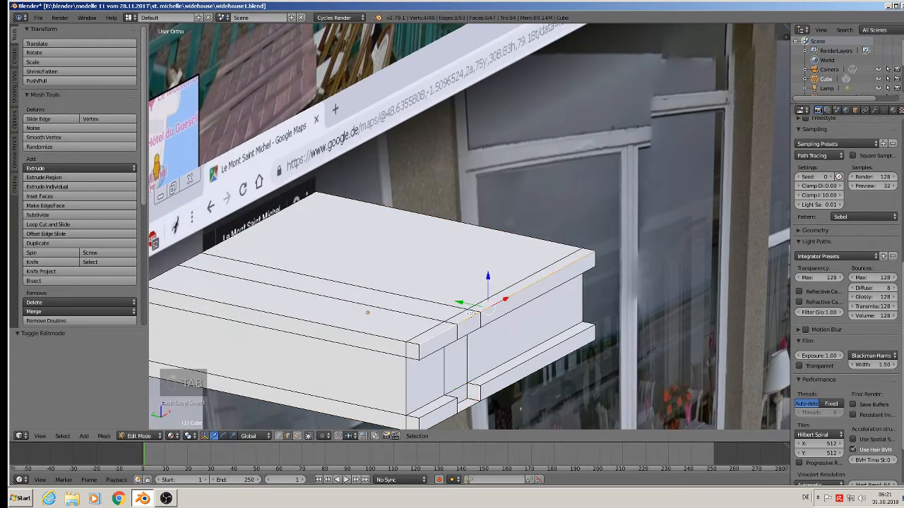
middle_click_drag(470, 313, 485, 316)
key("e")
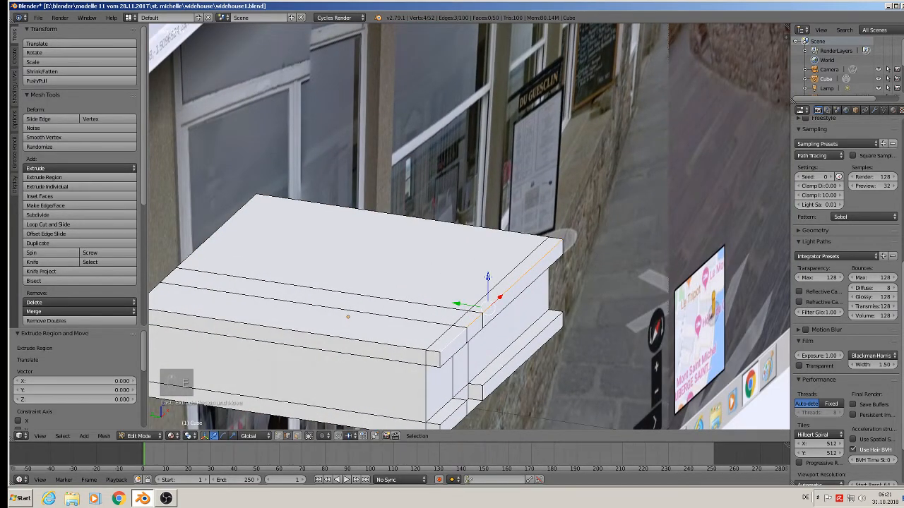
key("e")
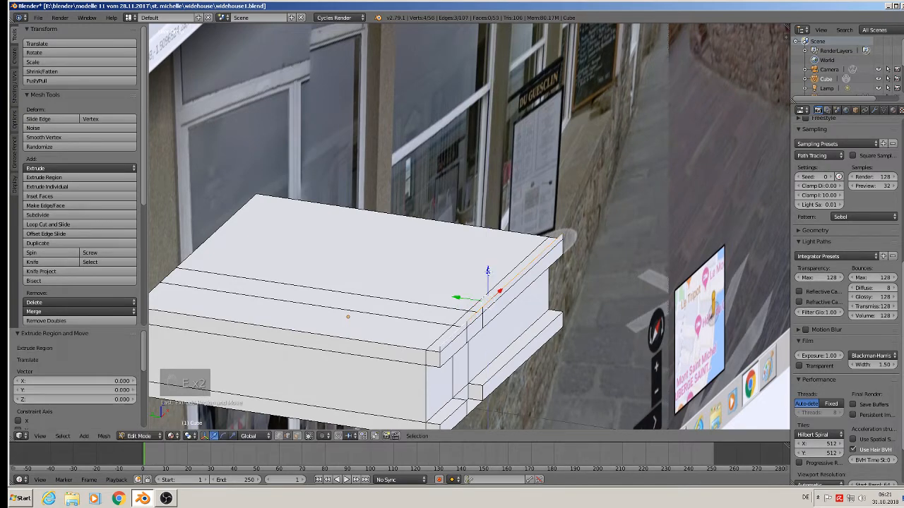
Extrude the lip's inner edge upward and shift it 0.029 along Y to form the steep front roof slope.
key("e")
left_click(456, 295)
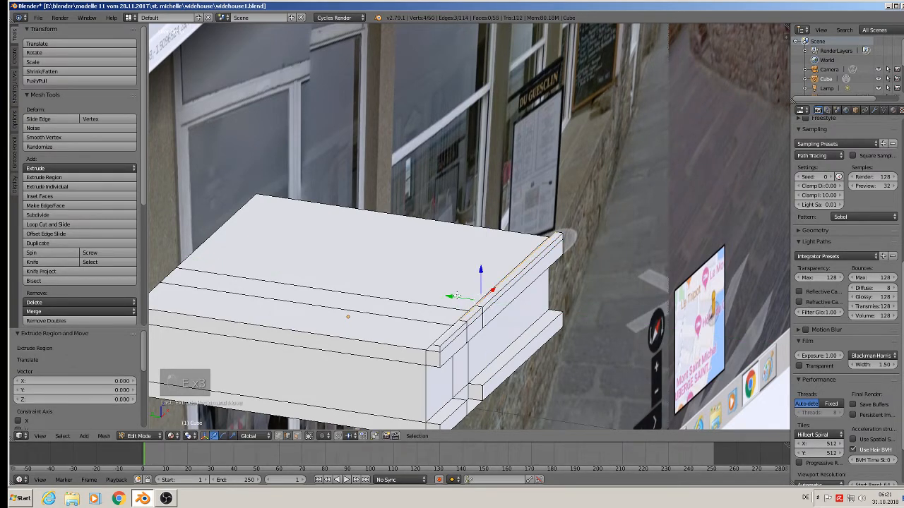
key("g")
key("z")
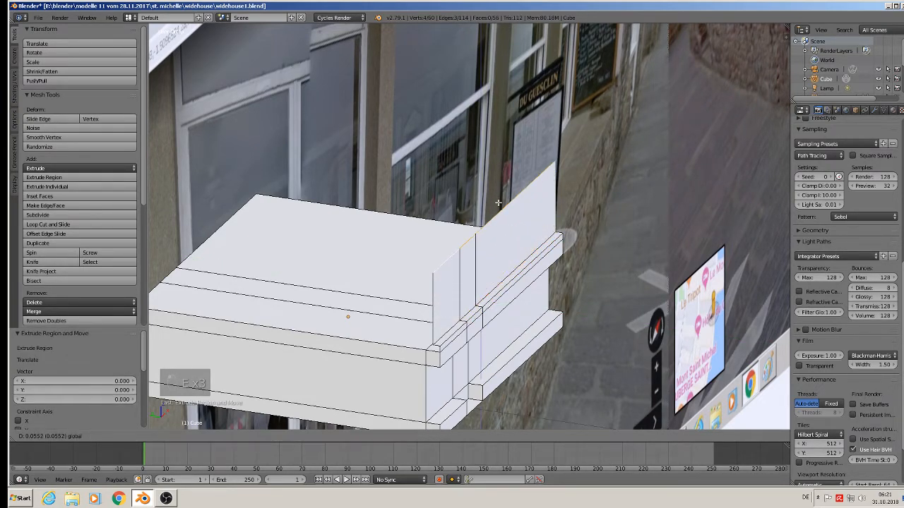
left_click(474, 222)
key("g")
left_click(419, 214)
scroll(424, 213, "down", 3)
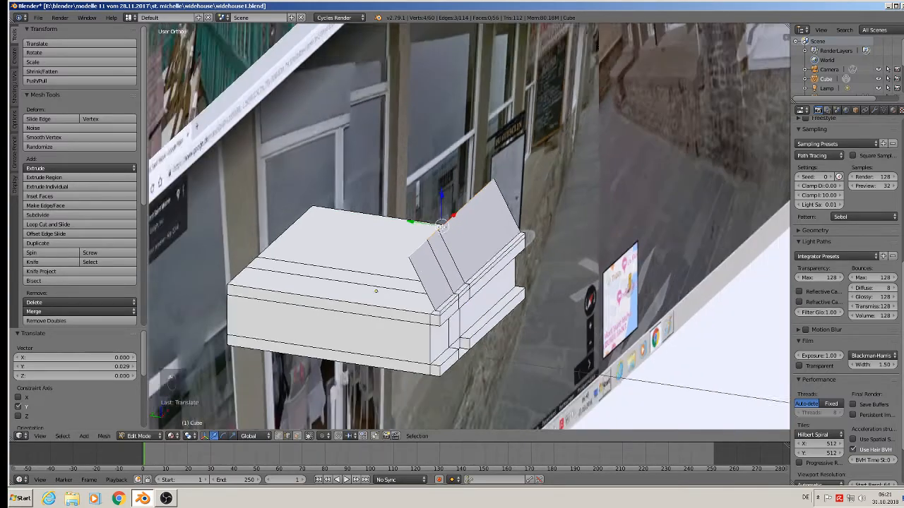
Extrude the top edge of the steep roof slope backward and slightly upward as a flatter roof section.
middle_click_drag(457, 197, 413, 247)
scroll(480, 161, "down", 3)
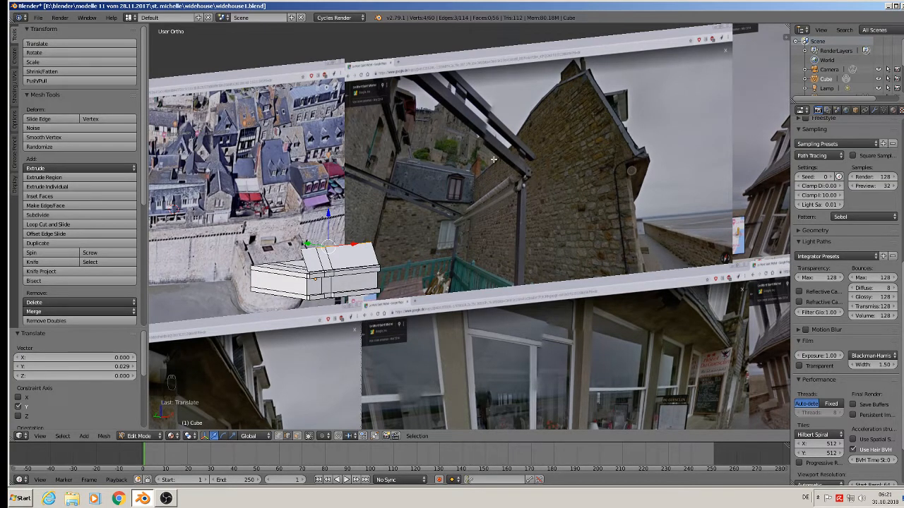
middle_click_drag(464, 164, 541, 202)
scroll(363, 209, "up", 5)
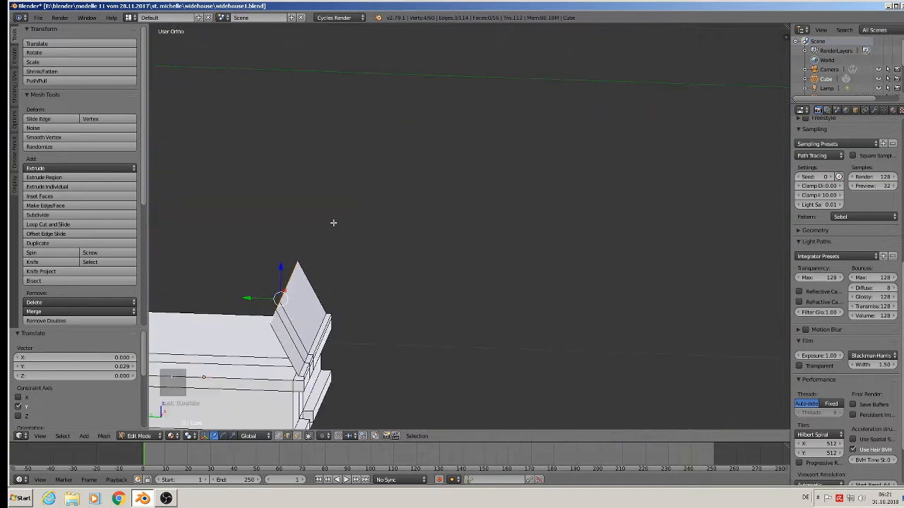
middle_click_drag(332, 222, 444, 169, "shift")
scroll(436, 180, "up", 1)
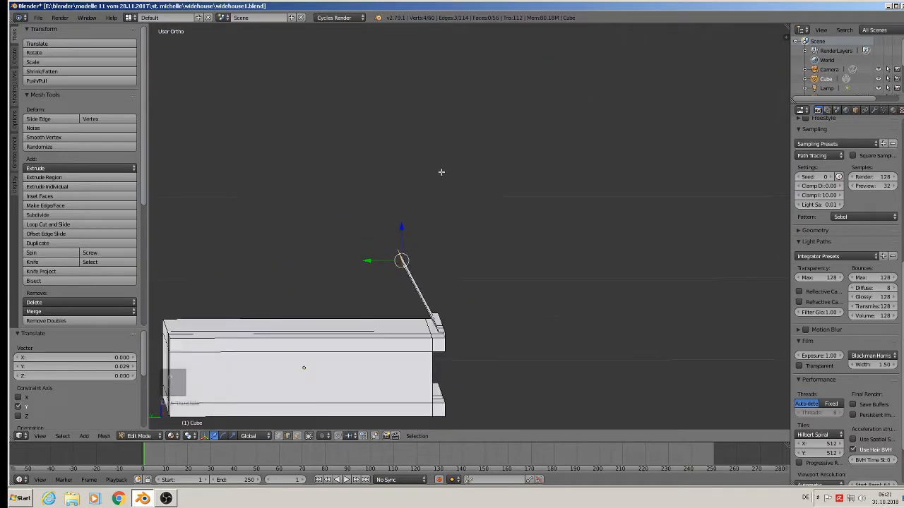
key("e")
right_click(369, 255)
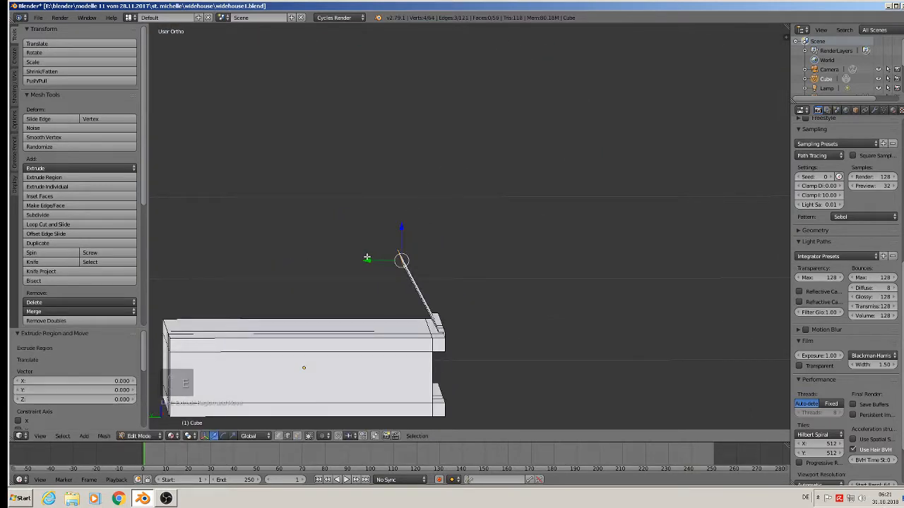
left_click_drag(368, 257, 318, 219)
Extrude the roof's rear edge another 0.046 along Y and adjust its height to level the ridge.
key("e")
right_click(346, 217)
left_click_drag(321, 251, 271, 247)
middle_click_drag(269, 241, 266, 241)
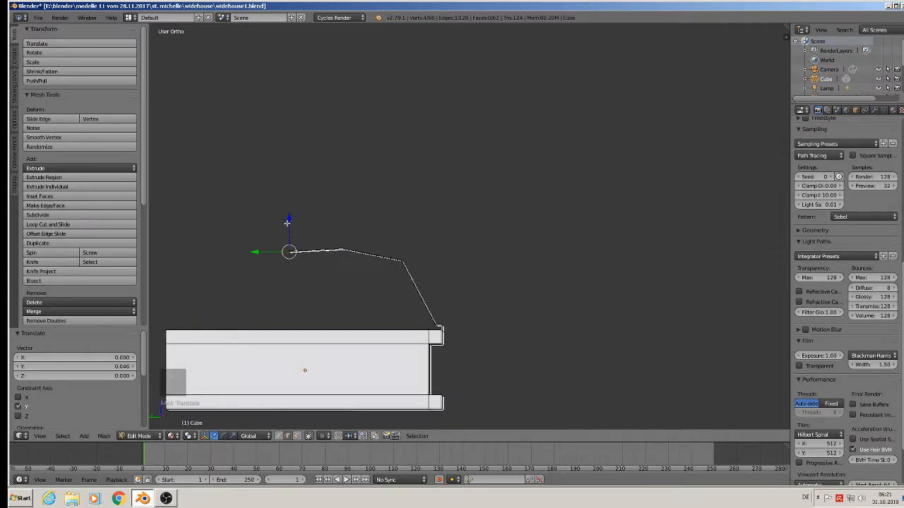
left_click_drag(287, 222, 781, 257)
Extrude the roof edge twice more, sloping slightly down and ending with 0.069 along Y above the block's back.
key("e")
key("e")
left_click(228, 263)
scroll(684, 256, "down", 3)
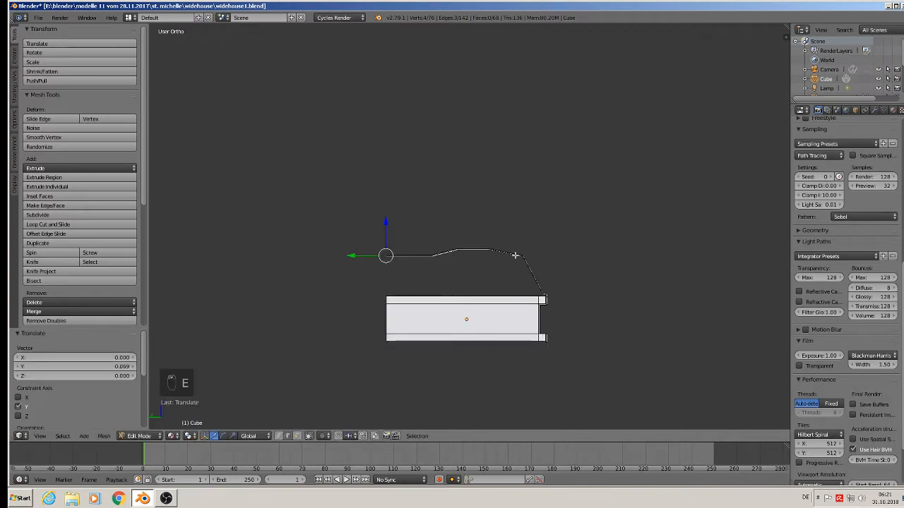
Fill the roof's open end nearest the doorway notch with one face between its profile and the block's upper edge.
middle_click_drag(607, 259, 476, 313)
key("Tab")
key("Tab")
right_click(437, 335, "alt")
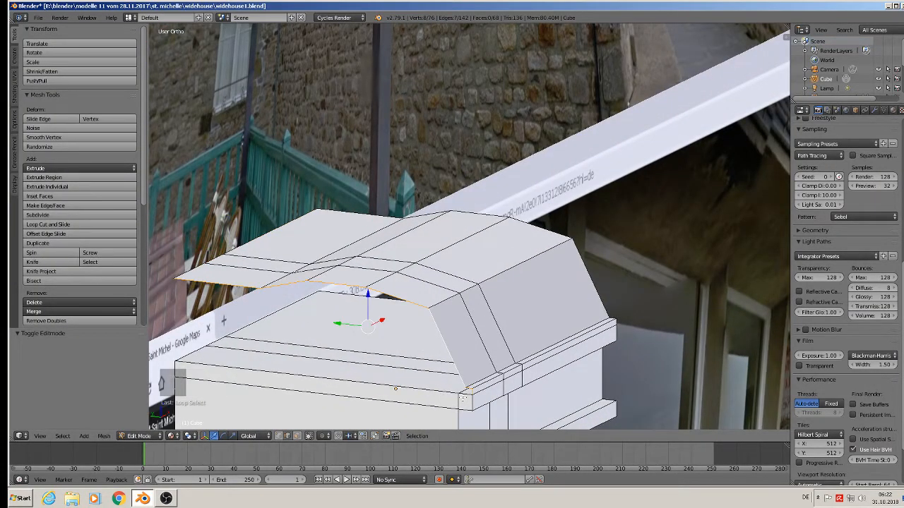
right_click(463, 398, "alt+shift")
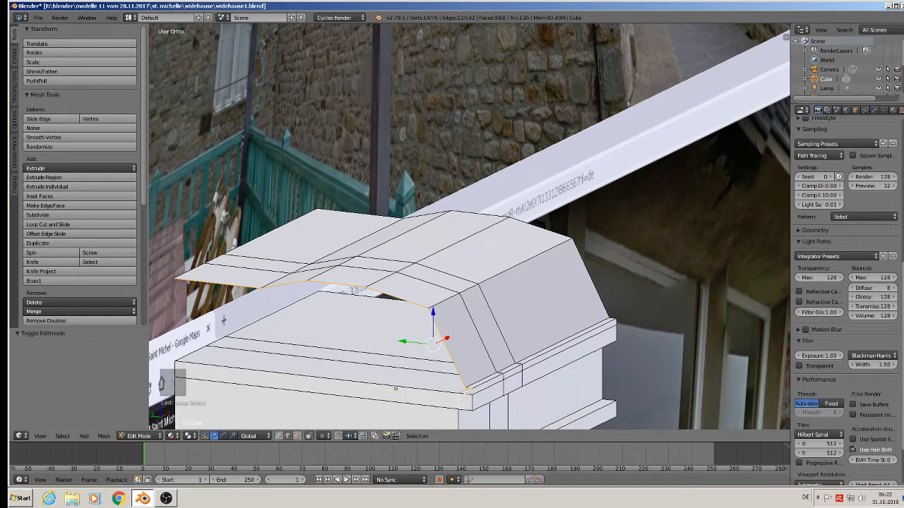
key("ctrl+z")
right_click(439, 391, "alt+shift")
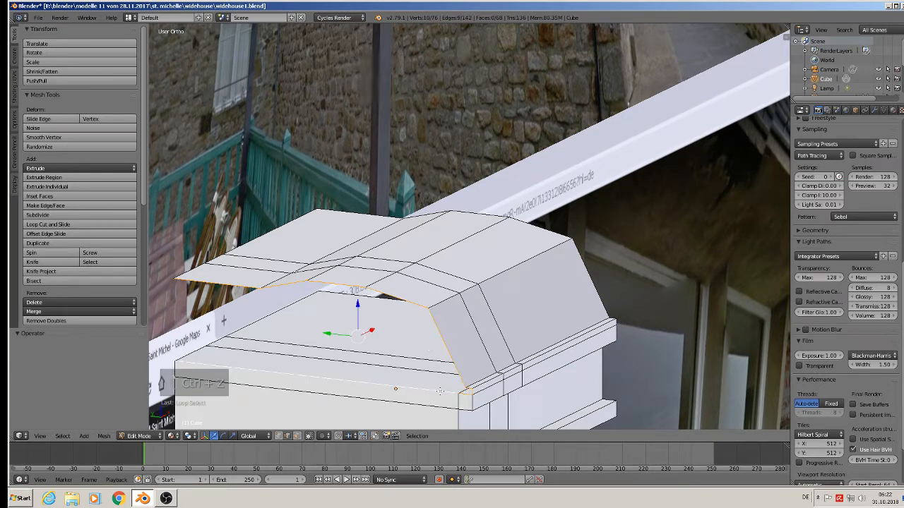
key("f")
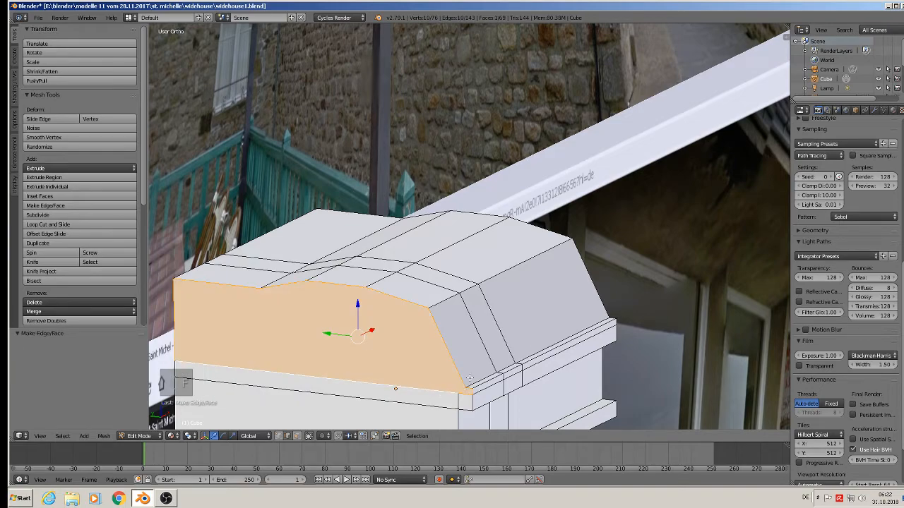
scroll(537, 346, "down", 3)
key("a")
middle_click_drag(594, 321, 454, 330)
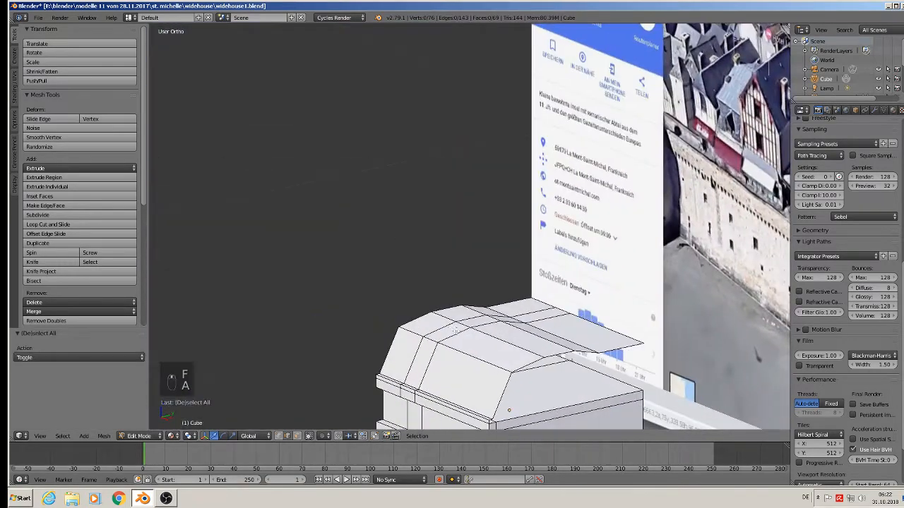
Close the roof's remaining open end with one face between its profile and the block's upper edge, and save the file.
right_click(524, 368, "alt")
middle_click_drag(517, 419, 531, 351, "shift")
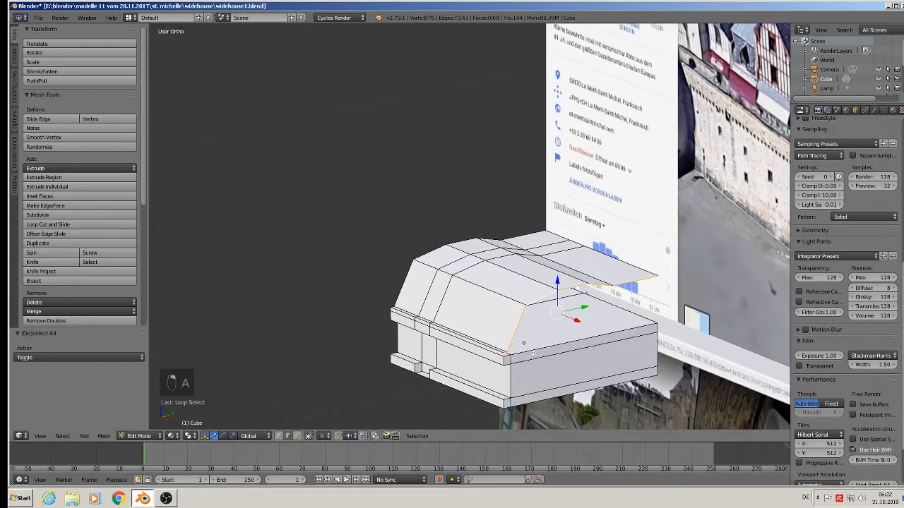
right_click(533, 348, "alt")
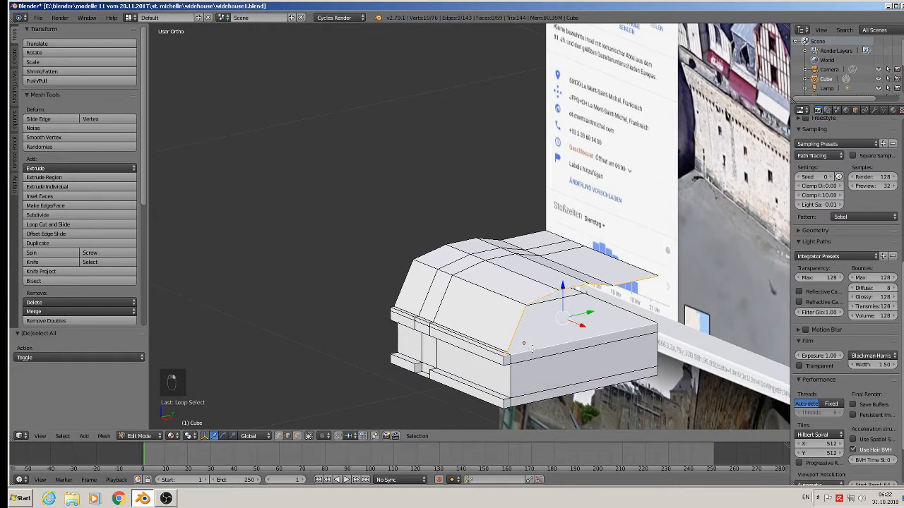
key("f")
key("Tab")
middle_click_drag(532, 348, 530, 313)
left_click(39, 17)
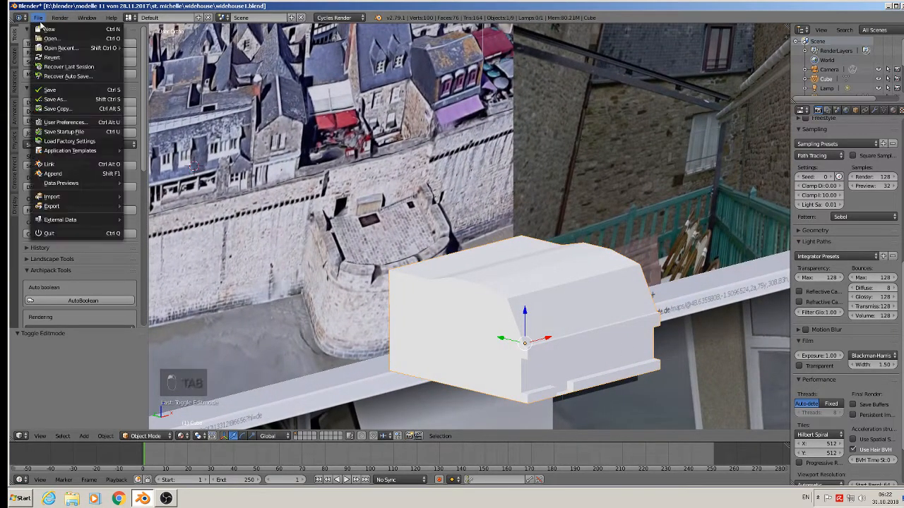
left_click(49, 89)
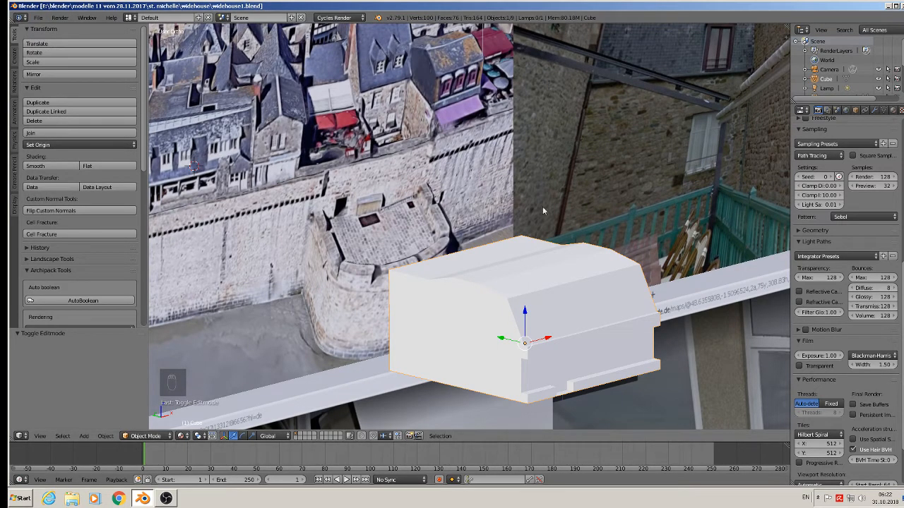
Add a horizontal loop cut around the lower walls, slid down to just above the base ledge.
middle_click_drag(565, 308, 589, 237)
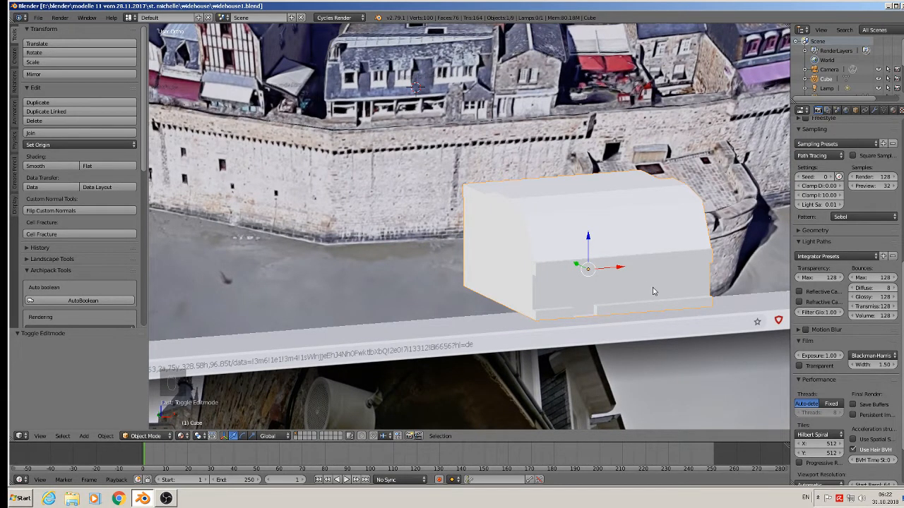
key("KP_1")
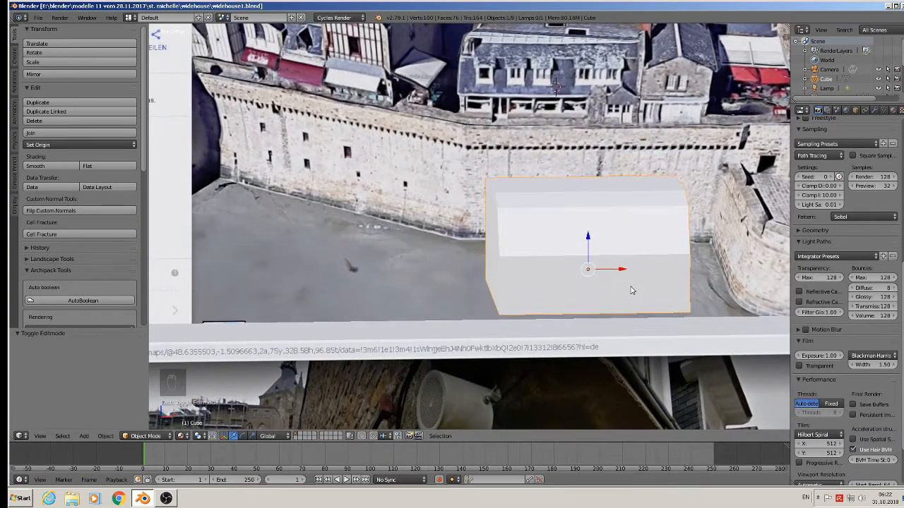
middle_click_drag(632, 290, 632, 286)
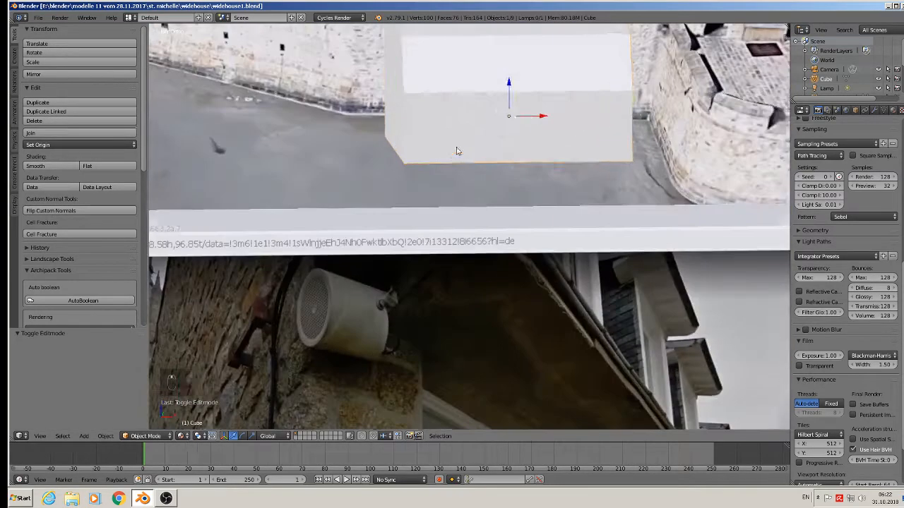
key("Tab")
middle_click_drag(472, 138, 437, 173)
key("ctrl+r")
left_click(433, 180)
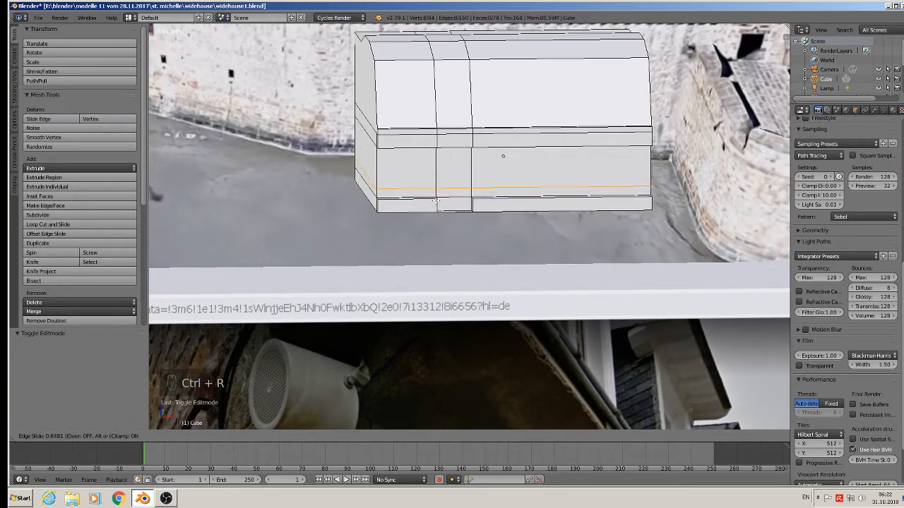
left_click(432, 205)
Add two vertical loop cuts to the shorter front wall section, one near the house corner and one near the doorway notch.
middle_click_drag(432, 205, 400, 124)
scroll(401, 123, "up", 3)
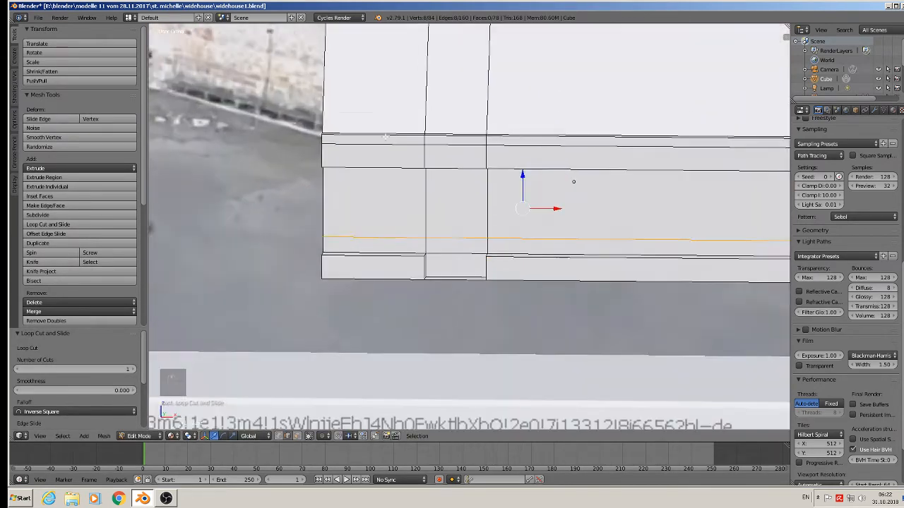
key("ctrl+r")
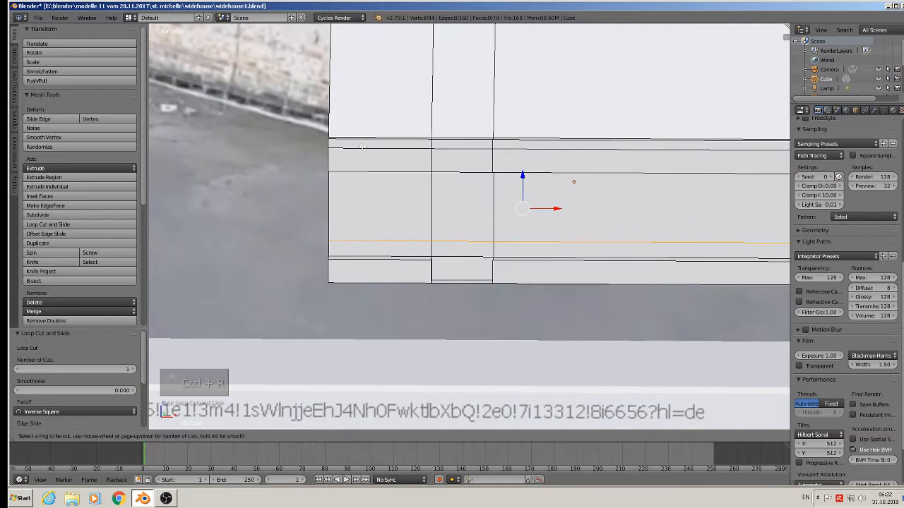
left_click(381, 181)
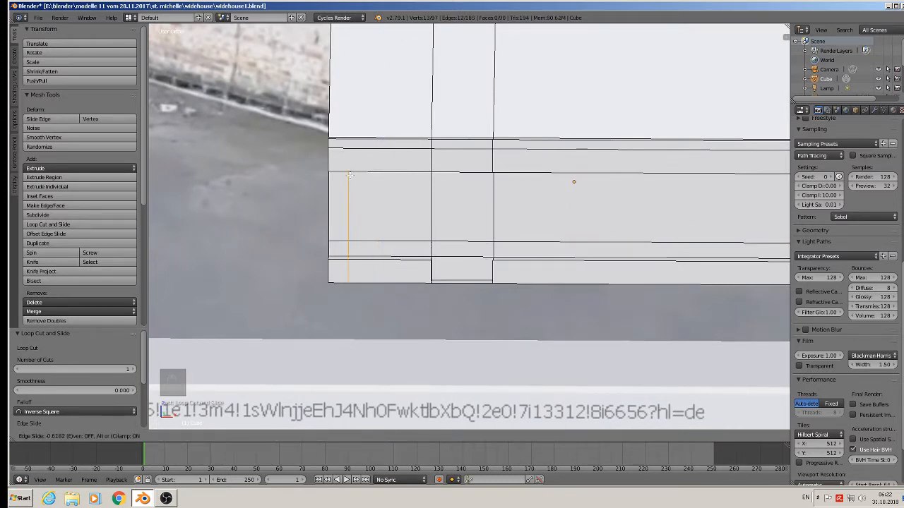
left_click(346, 174)
key("ctrl+r")
left_click(402, 180)
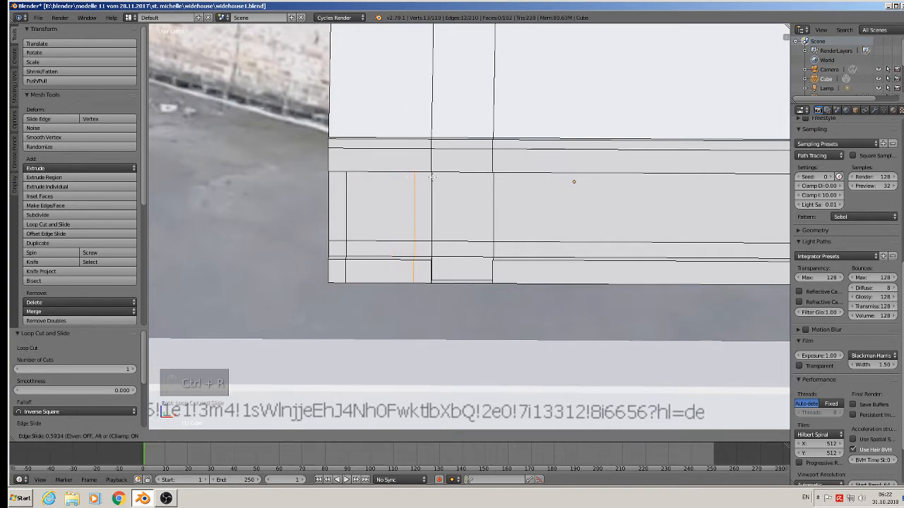
left_click(432, 177)
Add two vertical loop cuts to the longer front wall section, one close beside the doorway notch and one about a window's width further.
middle_click_drag(432, 177, 403, 170)
scroll(455, 178, "down", 1)
key("ctrl+r")
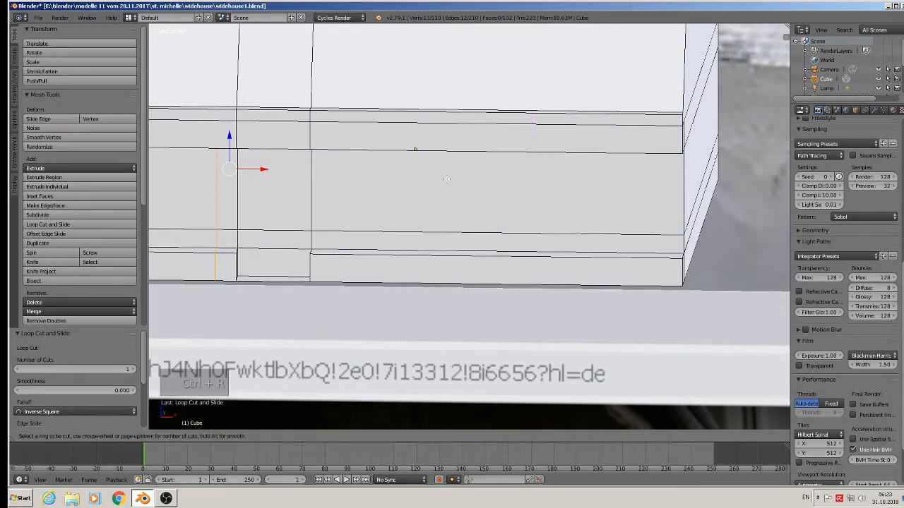
left_click(470, 192)
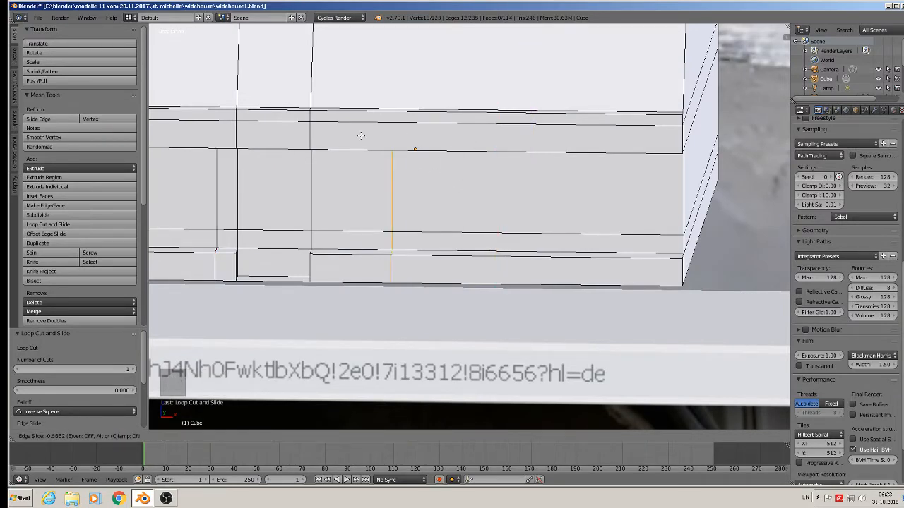
left_click(307, 127)
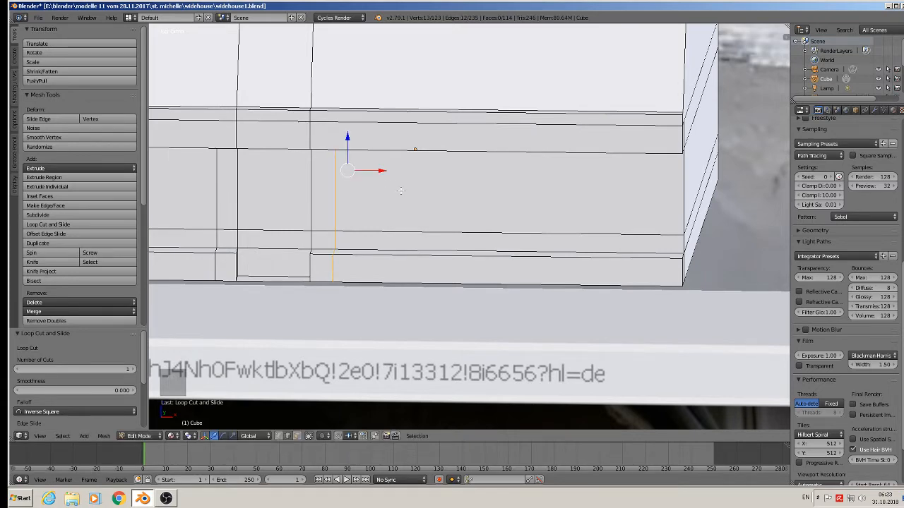
scroll(401, 190, "down", 3)
key("ctrl+r")
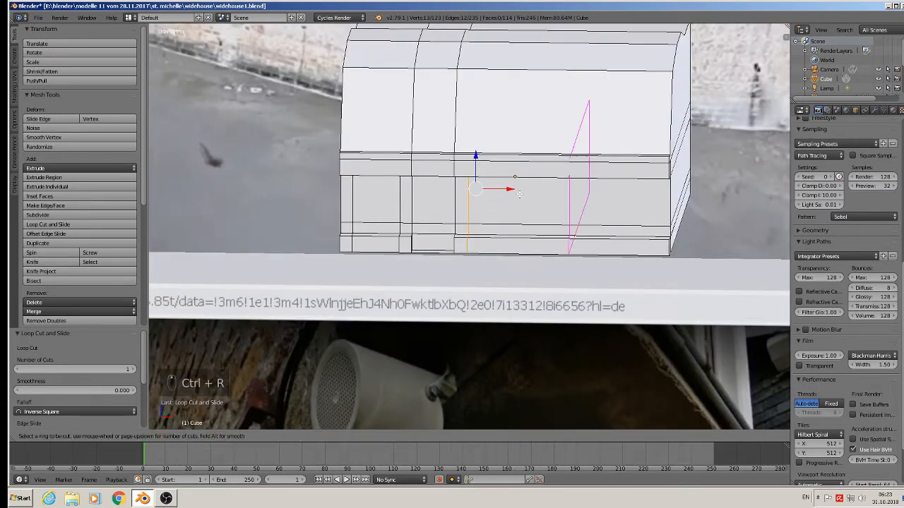
left_click(517, 194)
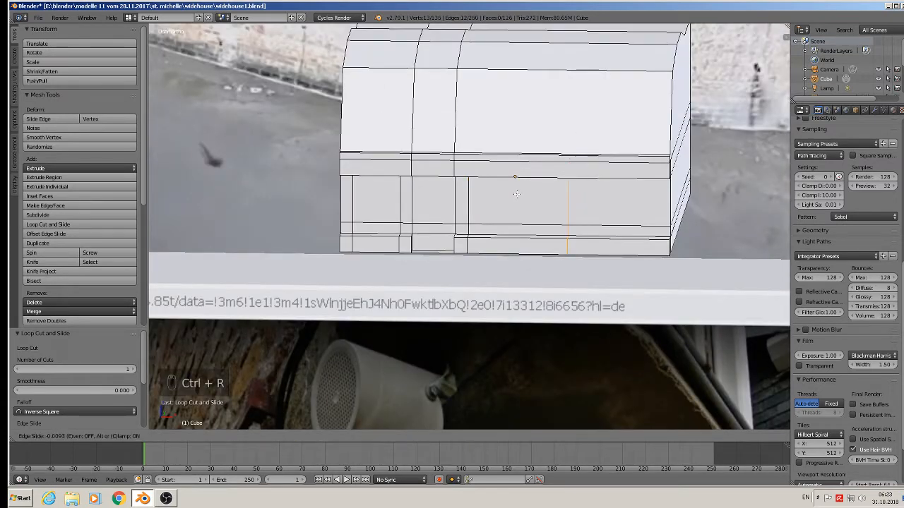
left_click(466, 191)
Check the window spacing in the reference photos and add a vertical loop cut close beside the last one, forming a narrow post.
scroll(469, 170, "down", 3)
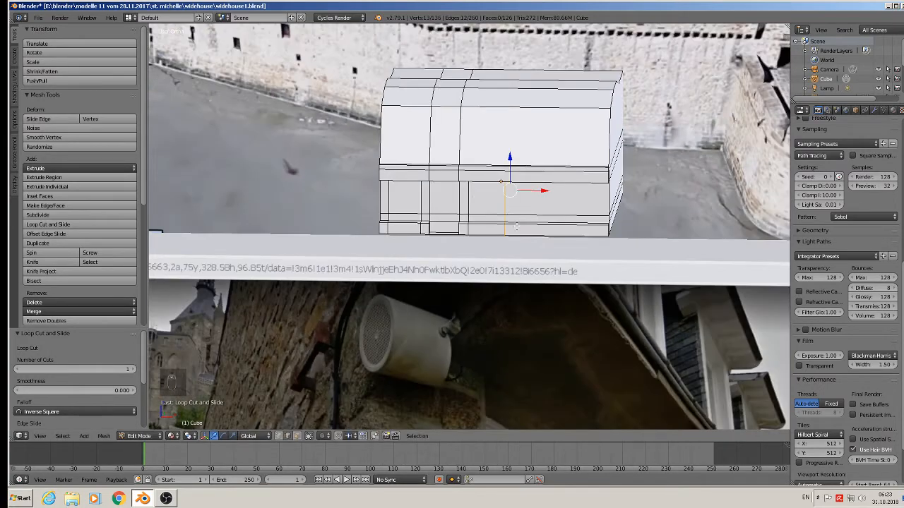
scroll(282, 200, "down", 3)
middle_click_drag(282, 200, 327, 189, "shift")
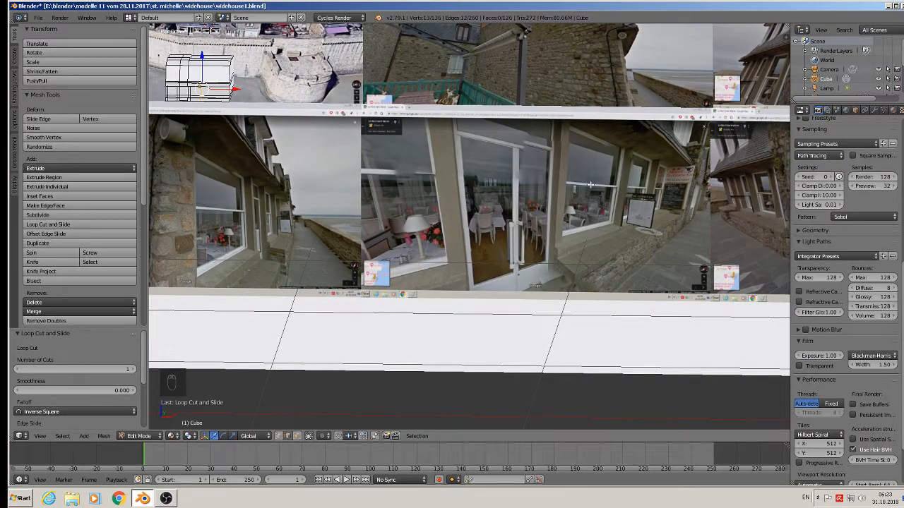
scroll(434, 130, "up", 8)
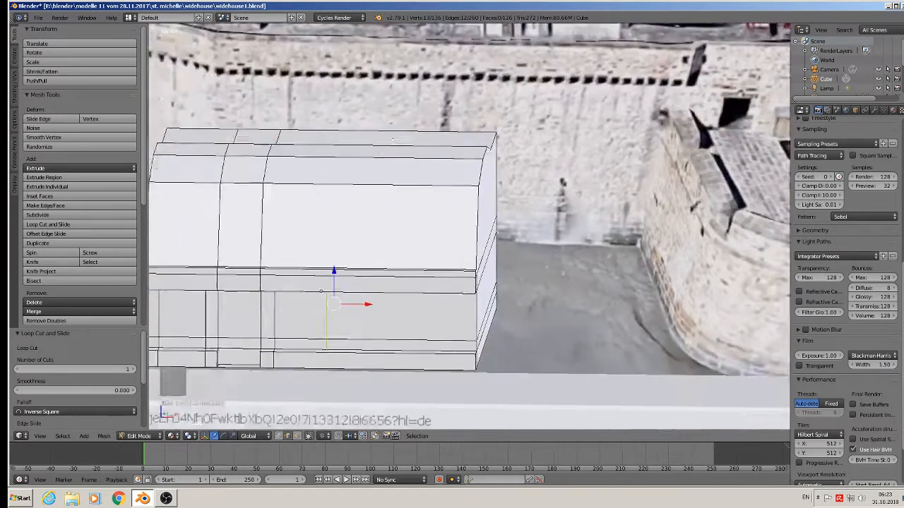
middle_click_drag(393, 139, 418, 122, "shift")
scroll(381, 240, "up", 2)
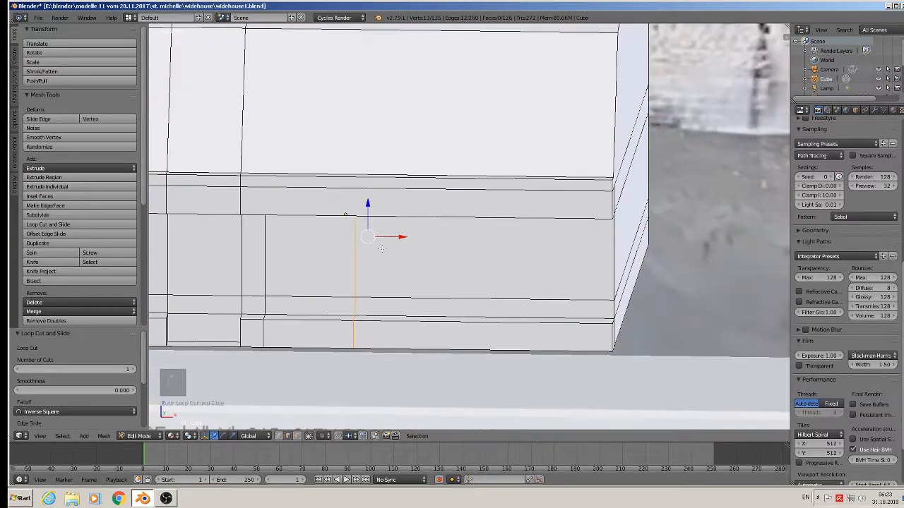
key("ctrl+r")
left_click(501, 233)
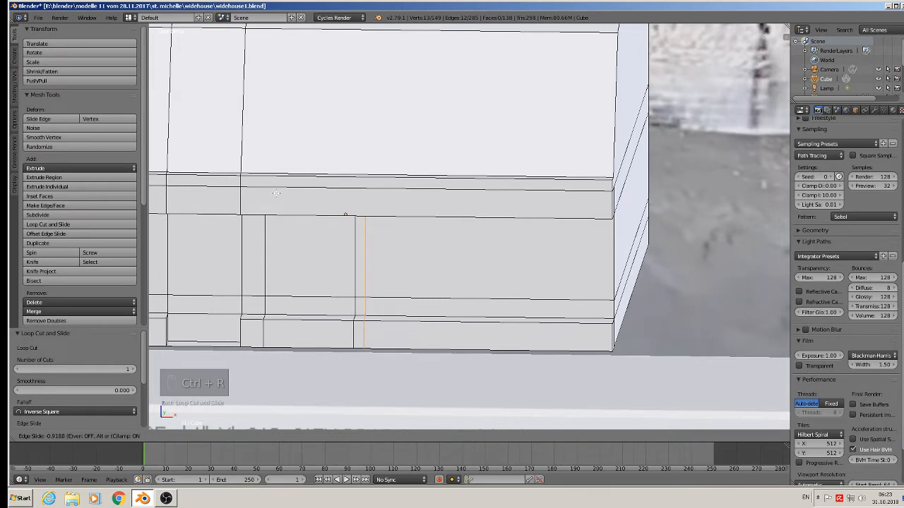
left_click(438, 227)
Add three more vertical loop cuts to the longer wall section: two outlining a second narrow post and one near the far corner.
key("ctrl+r")
left_click(452, 226)
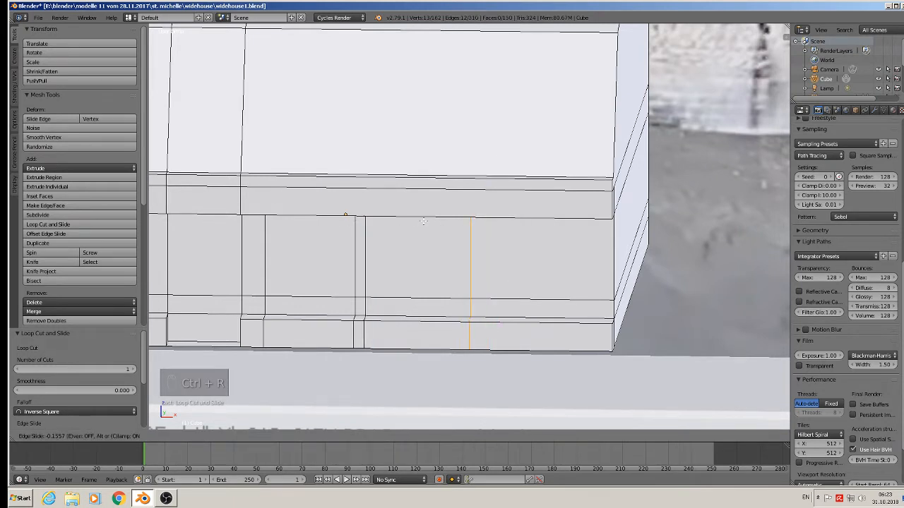
left_click(425, 222)
key("ctrl+r")
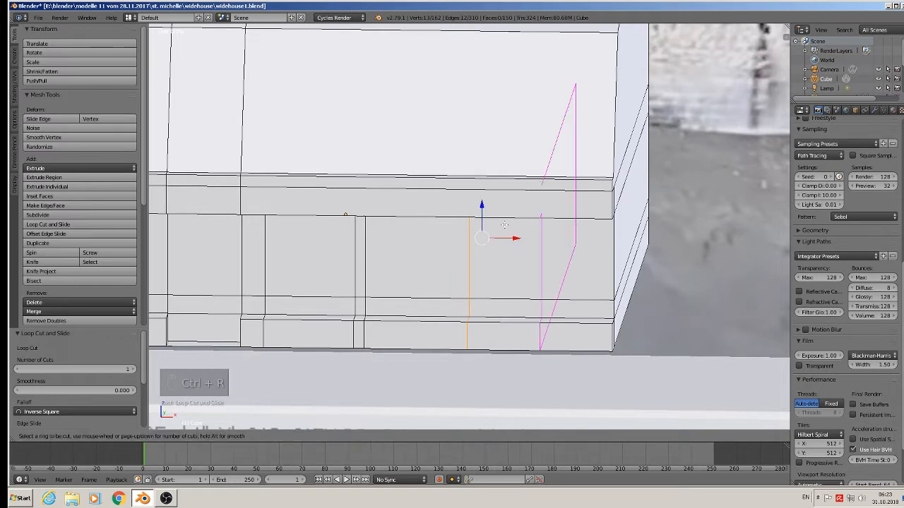
left_click(504, 225)
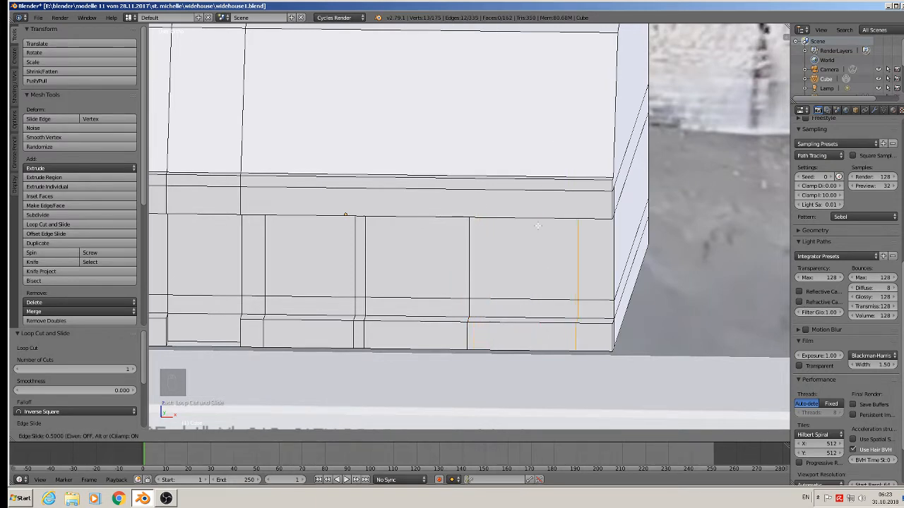
left_click(440, 216)
key("ctrl+r")
left_click(540, 225)
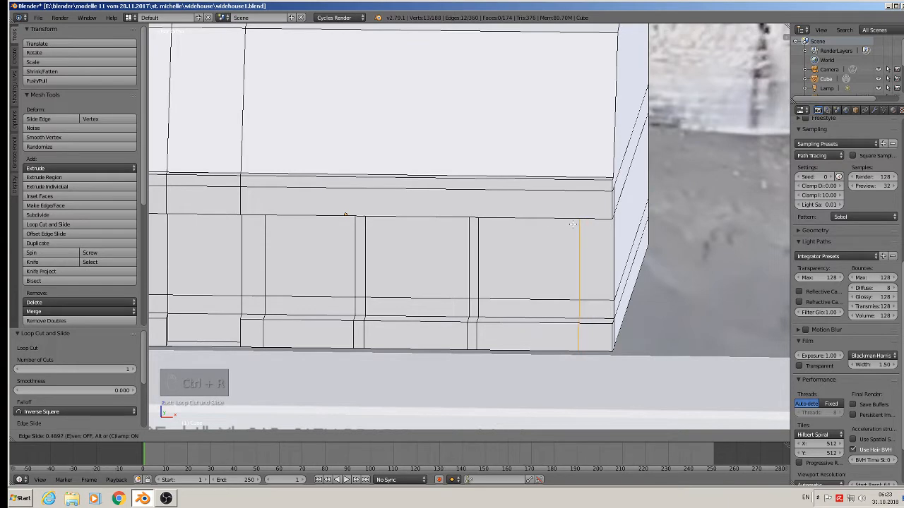
left_click(572, 224)
Check the divided front in object mode, deselect the whole mesh in edit mode, and save the file.
scroll(525, 248, "down", 6)
key("Tab")
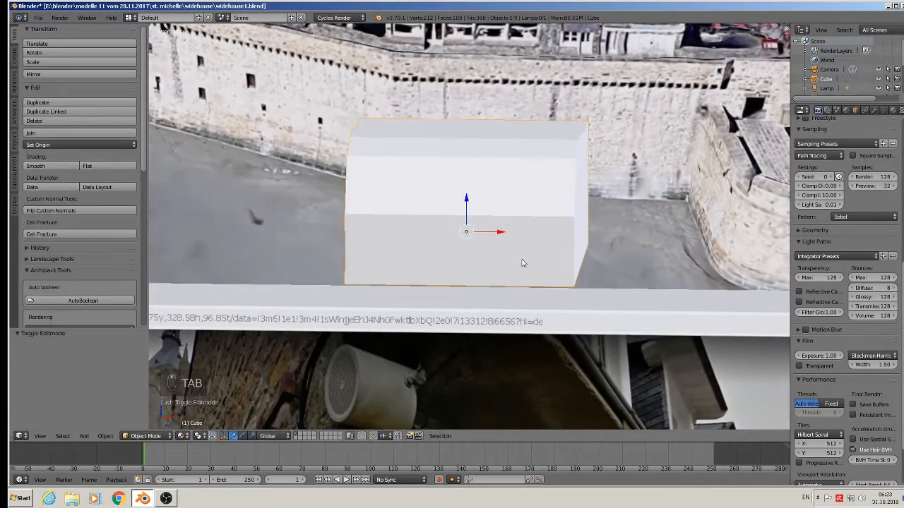
key("Tab")
key("a")
key("a")
key("a")
middle_click_drag(523, 260, 545, 268)
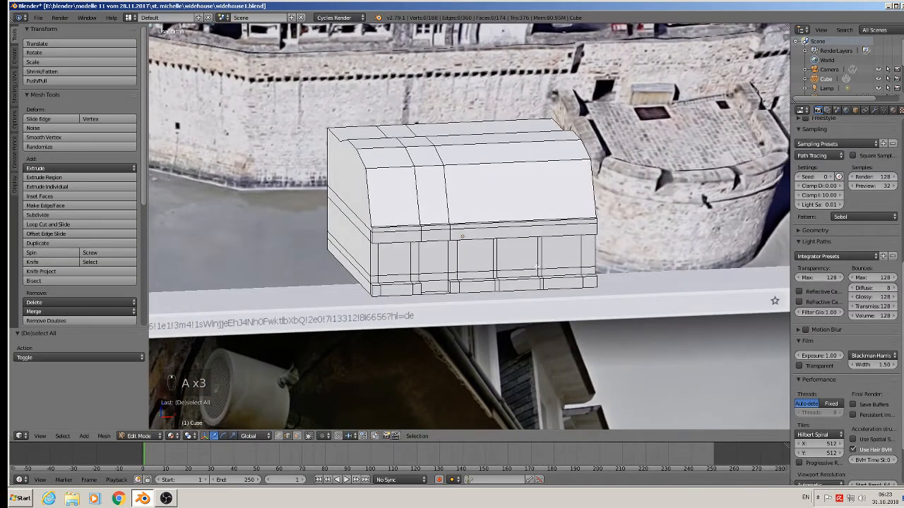
left_click(39, 17)
left_click(72, 98)
Examine the reference photos of the house's windows and doors, and compare them with the model's front view.
scroll(459, 167, "down", 5)
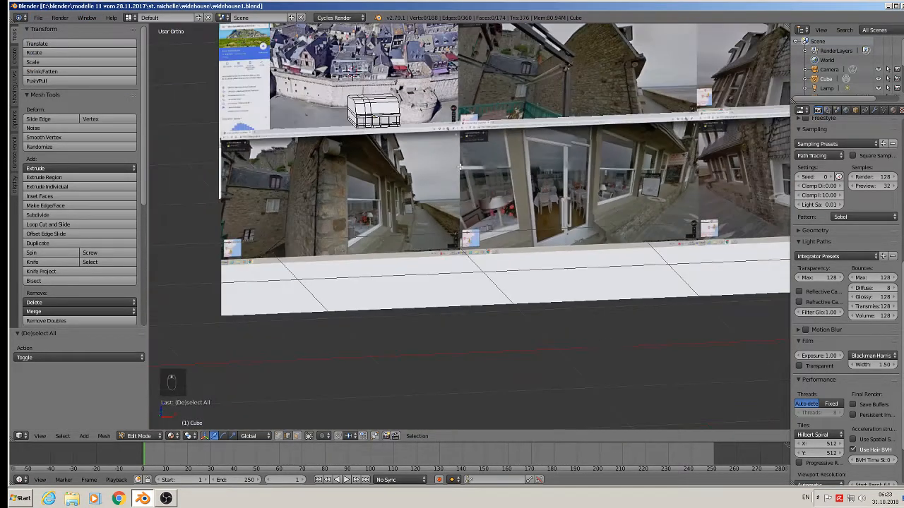
middle_click_drag(459, 167, 320, 222)
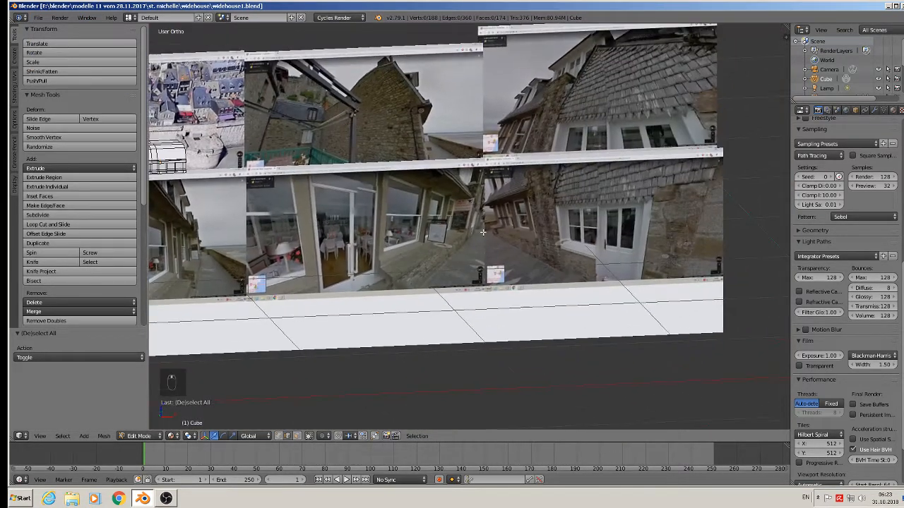
key("KP_1")
scroll(572, 258, "down", 4)
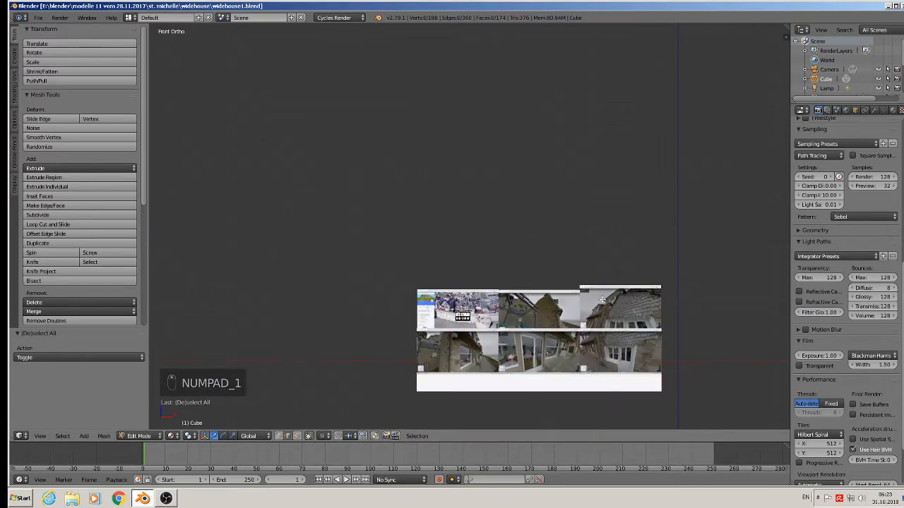
middle_click_drag(604, 355, 519, 191, "shift")
scroll(519, 191, "up", 6)
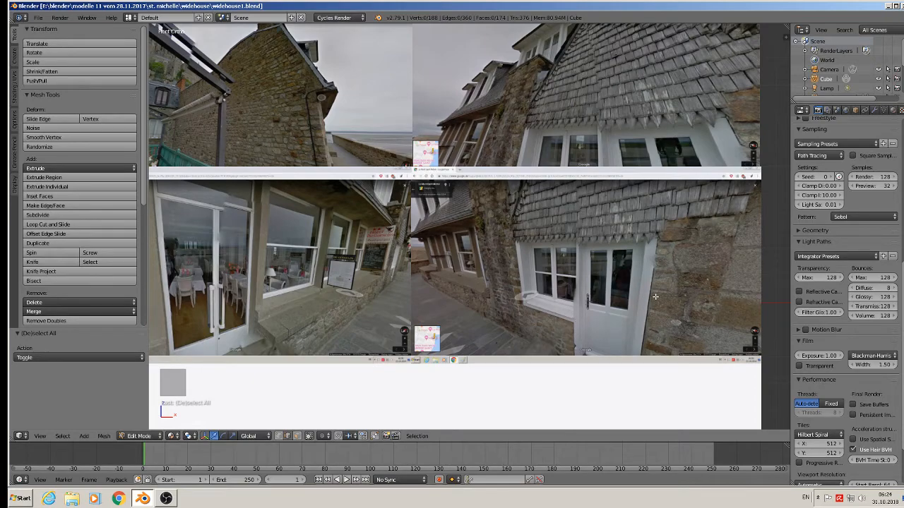
scroll(579, 307, "down", 6)
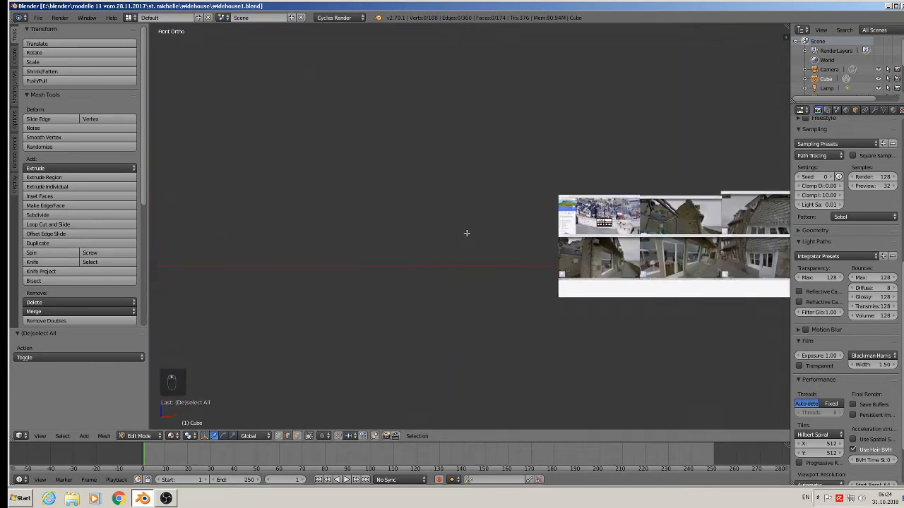
scroll(551, 250, "up", 8)
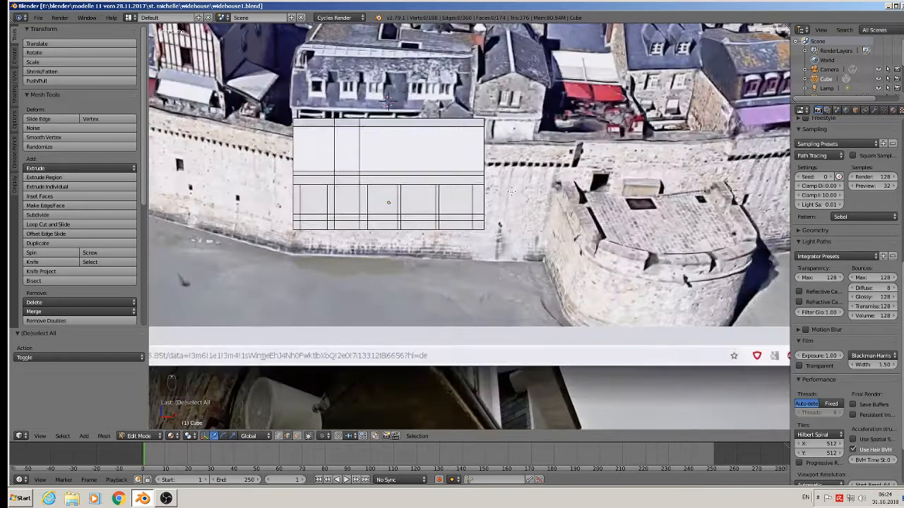
scroll(399, 293, "up", 3)
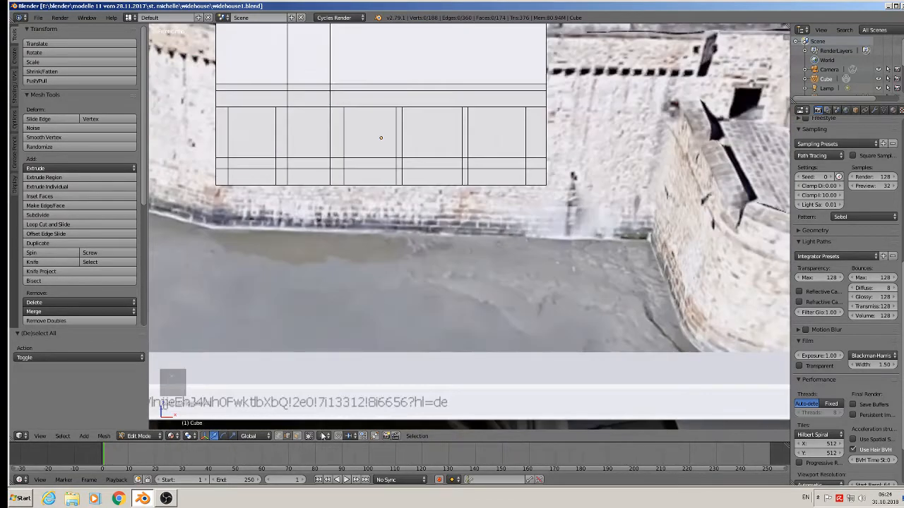
Lengthen the house by moving all vertices of its far end wall outward 0.113 along the X axis.
scroll(504, 249, "down", 3)
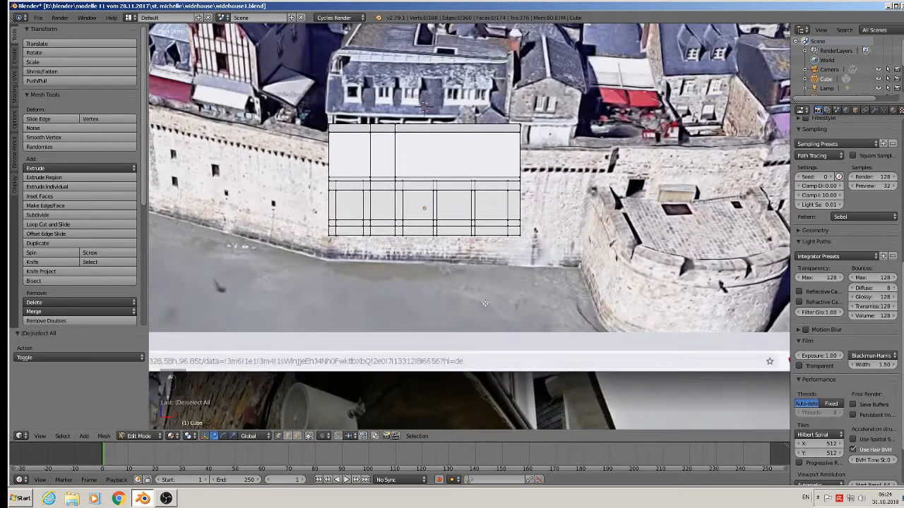
key("b")
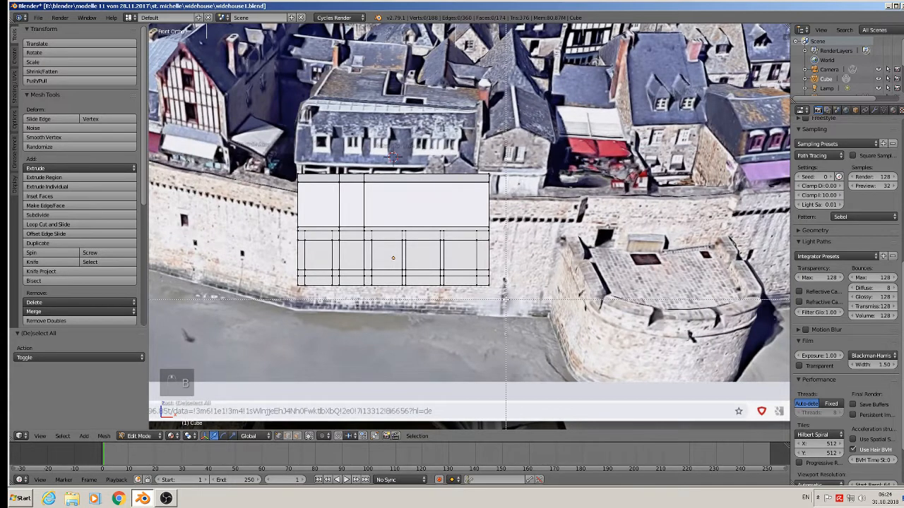
left_click_drag(503, 299, 479, 167)
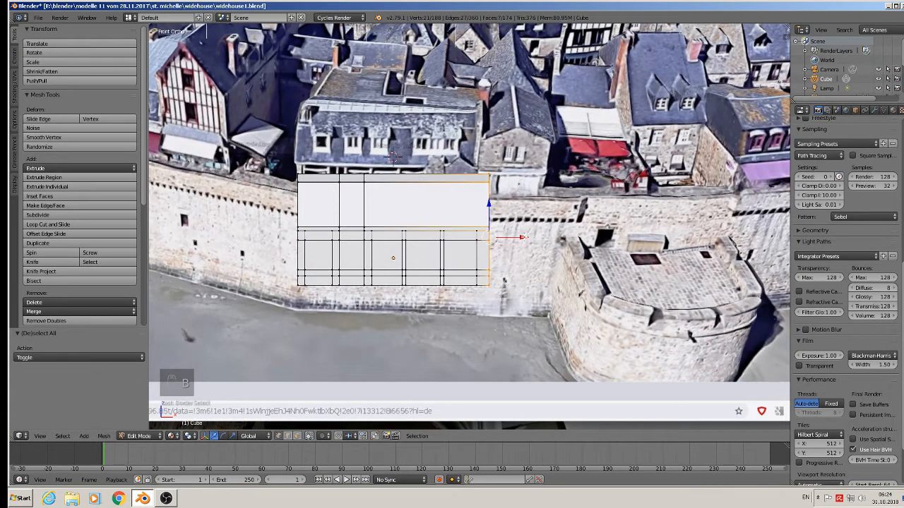
left_click_drag(521, 237, 614, 242)
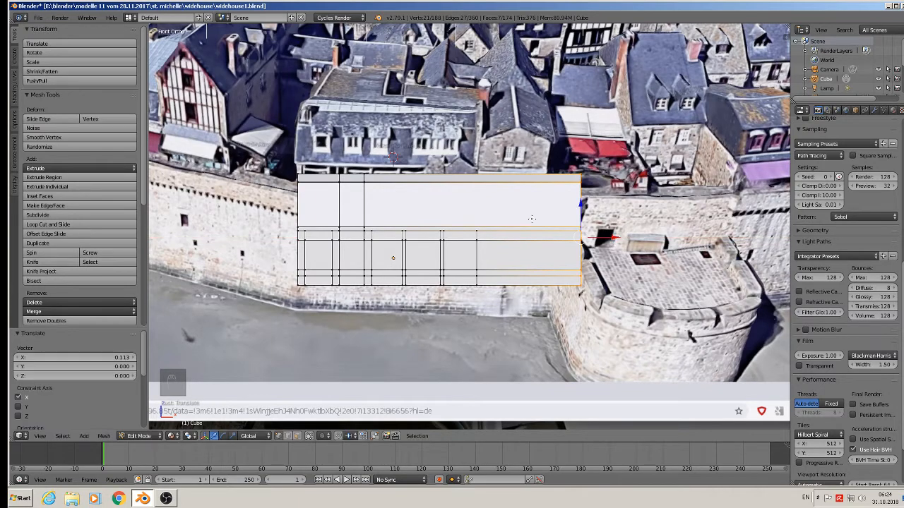
Add two vertical loop cuts to the extended front wall: one forming a narrow post beside the former corner cut, one a short way further.
scroll(512, 224, "up", 4)
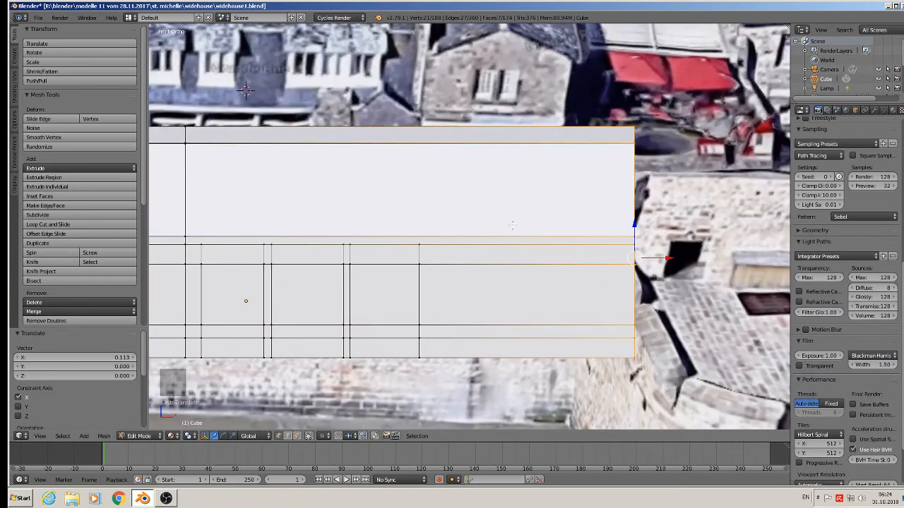
key("ctrl+r")
left_click(431, 248)
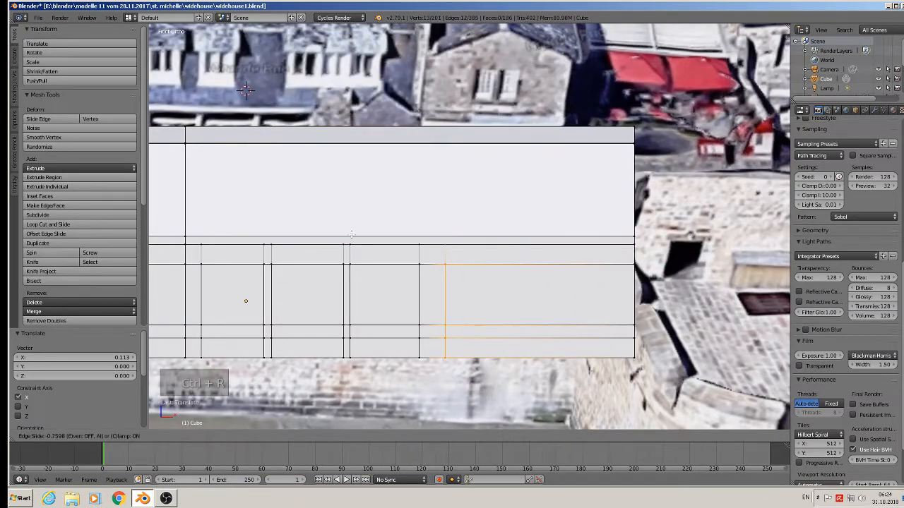
left_click(339, 230)
key("ctrl+r")
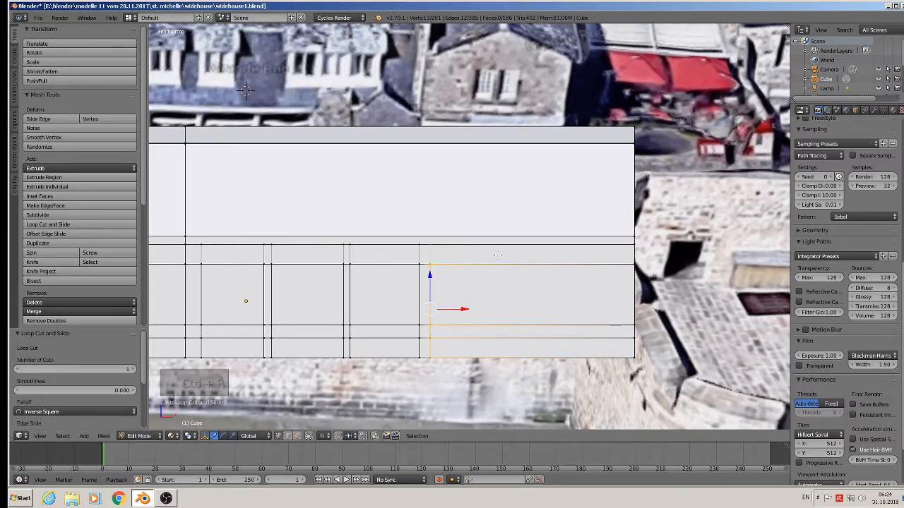
left_click(498, 255)
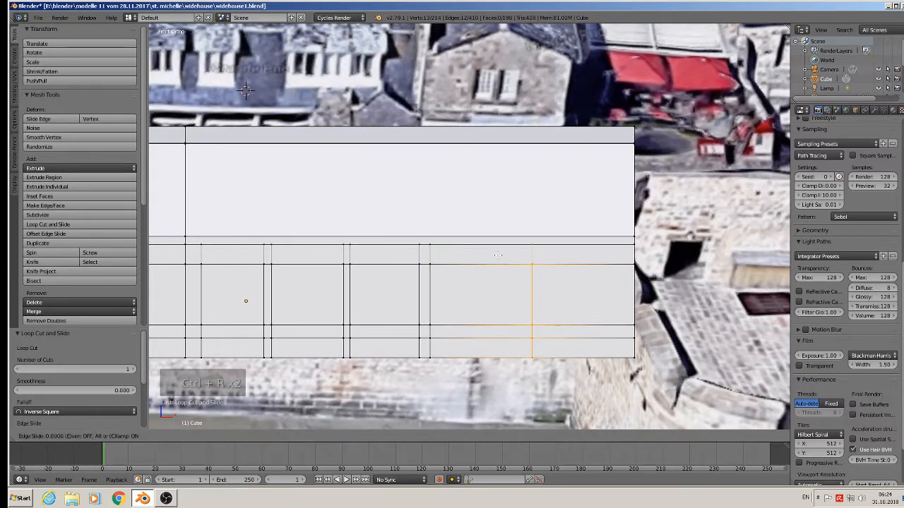
left_click(437, 243)
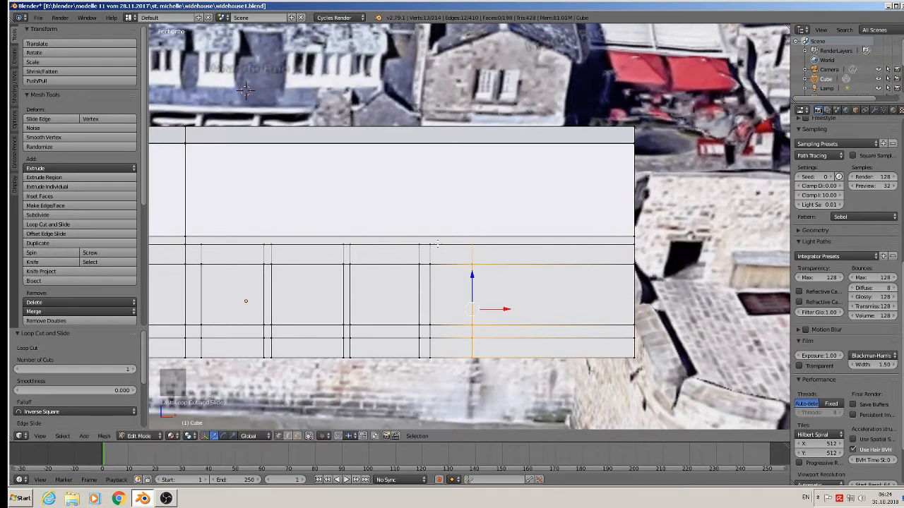
Add two more vertical loop cuts in the remaining wall: one completing the next narrow post, one marking the far edge of the following window.
scroll(464, 270, "down", 2)
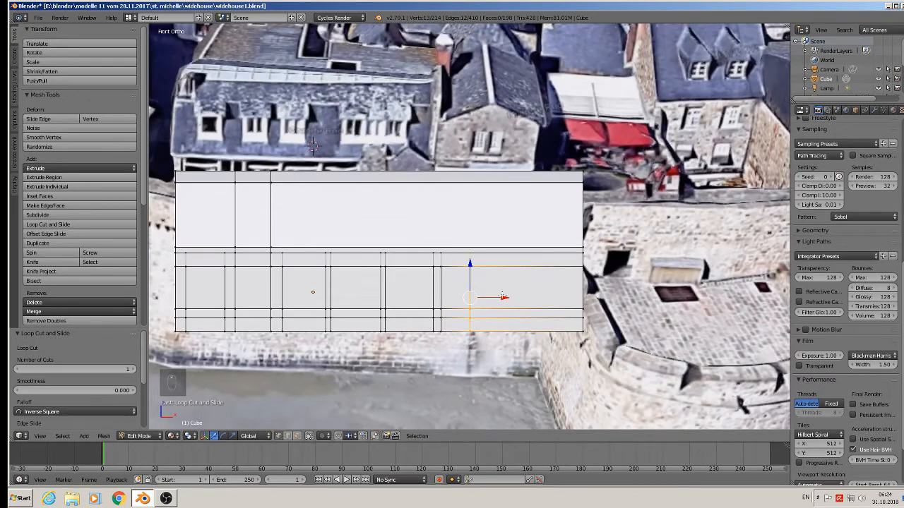
scroll(517, 281, "up", 2)
key("ctrl+r")
left_click(521, 280)
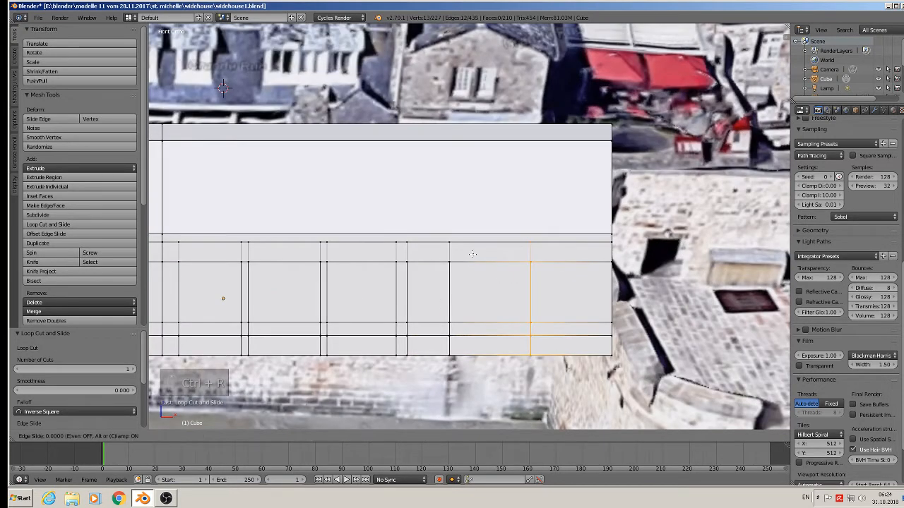
left_click(403, 249)
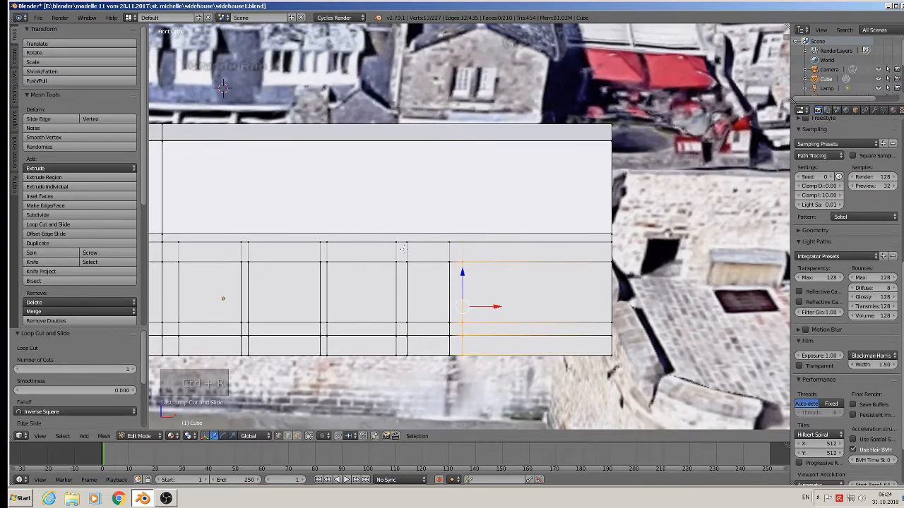
key("ctrl+r")
left_click(503, 257)
left_click(474, 253)
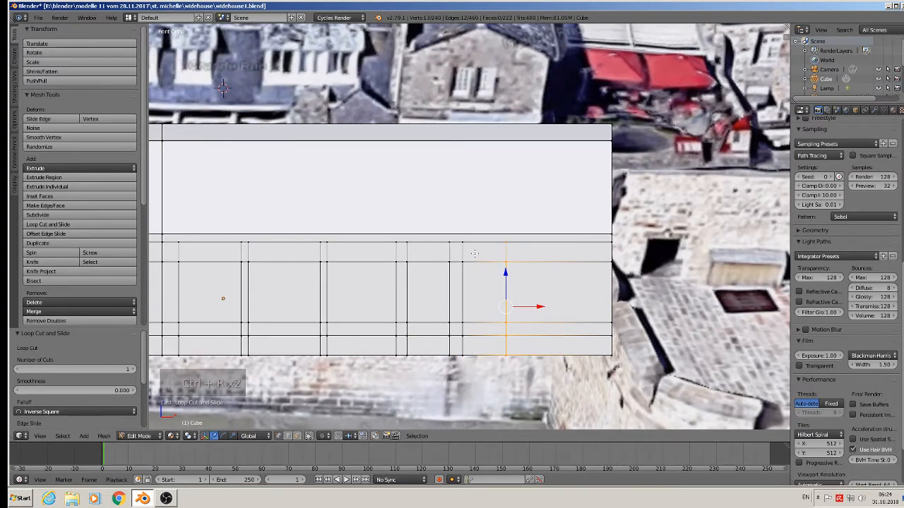
Compare the window spacing with the reference photos and shift the newest vertical loop 0.003 along X.
scroll(474, 254, "down", 8)
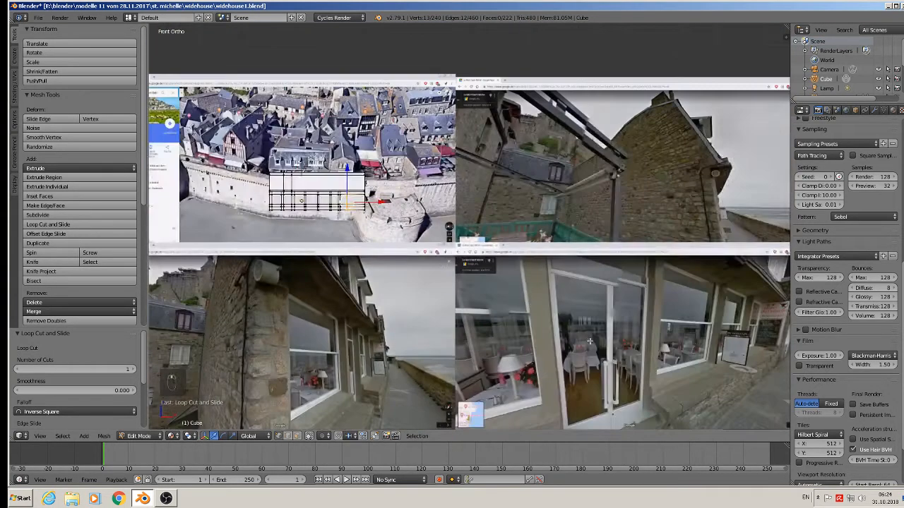
middle_click_drag(590, 341, 435, 255, "shift")
middle_click_drag(650, 266, 466, 242, "shift")
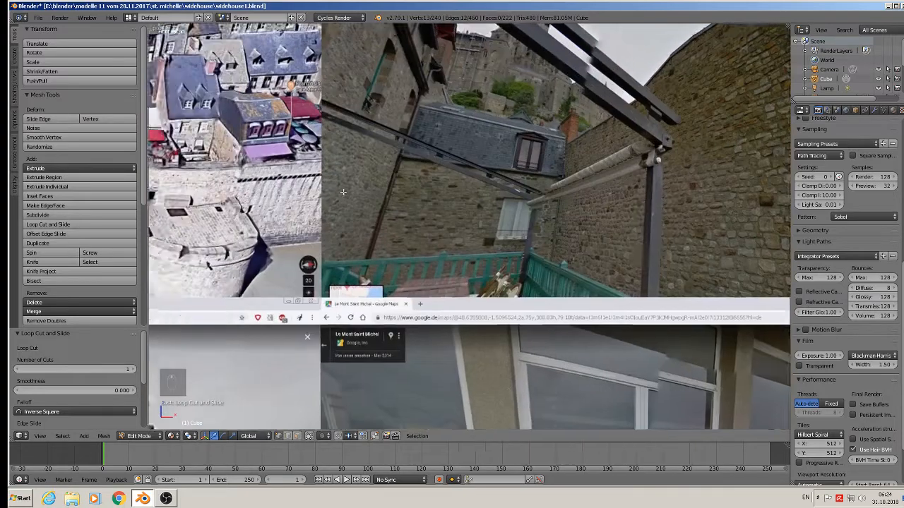
middle_click_drag(343, 192, 591, 192, "shift")
scroll(436, 204, "up", 4)
middle_click_drag(398, 197, 554, 194, "shift")
scroll(459, 222, "up", 3)
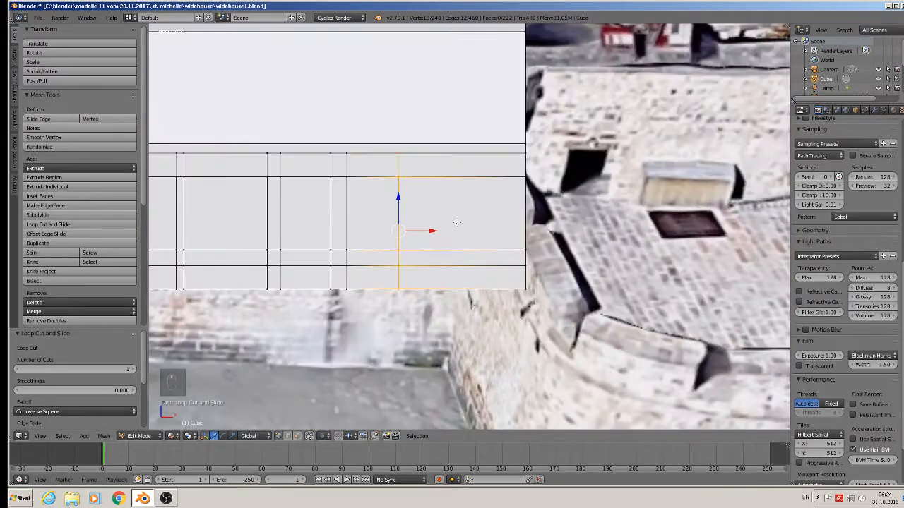
left_click_drag(428, 230, 439, 230)
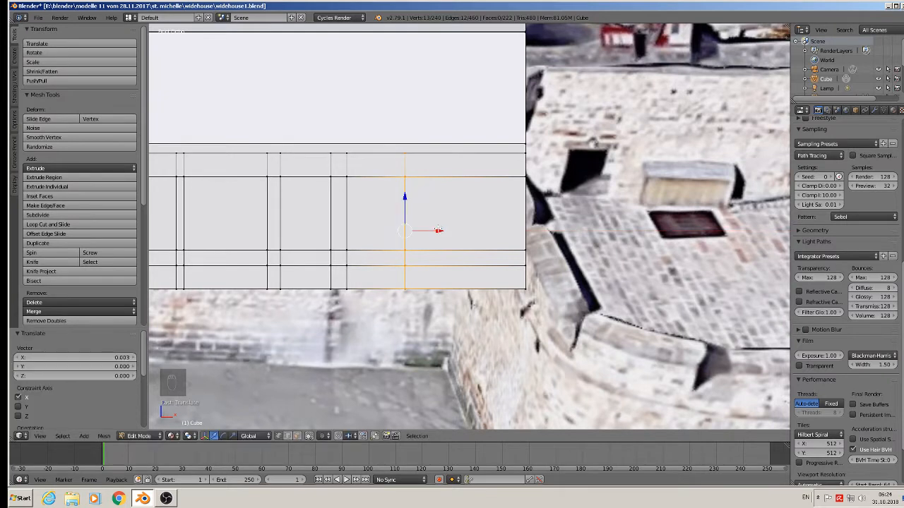
Add two vertical loop cuts in the last wall section: one forming a wider post beside the shifted loop, one near the far corner.
key("ctrl+r")
left_click(443, 206)
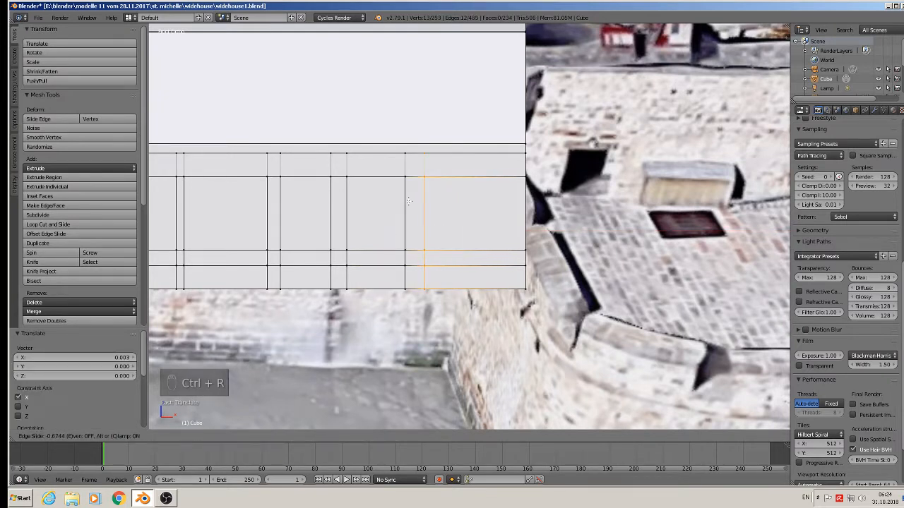
left_click(412, 202)
key("ctrl+r")
left_click(494, 194)
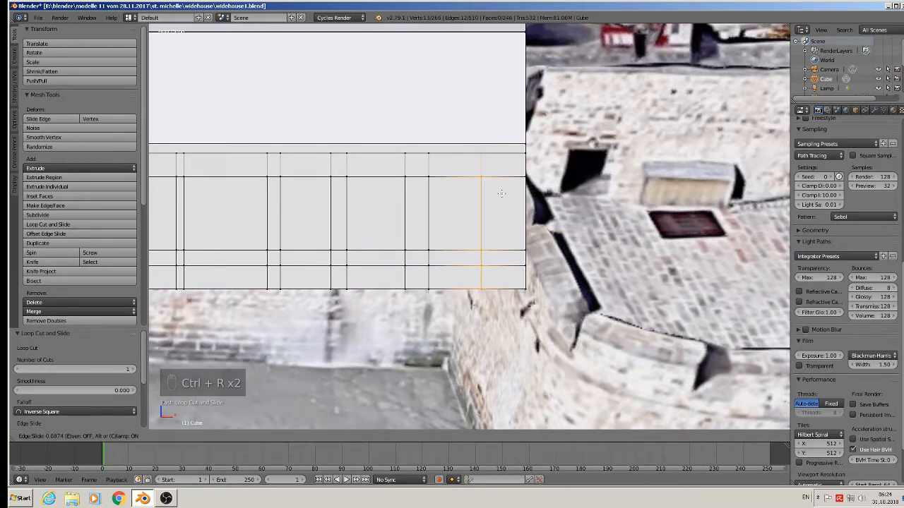
left_click(507, 197)
middle_click_drag(506, 197, 541, 244)
scroll(541, 244, "up", 2)
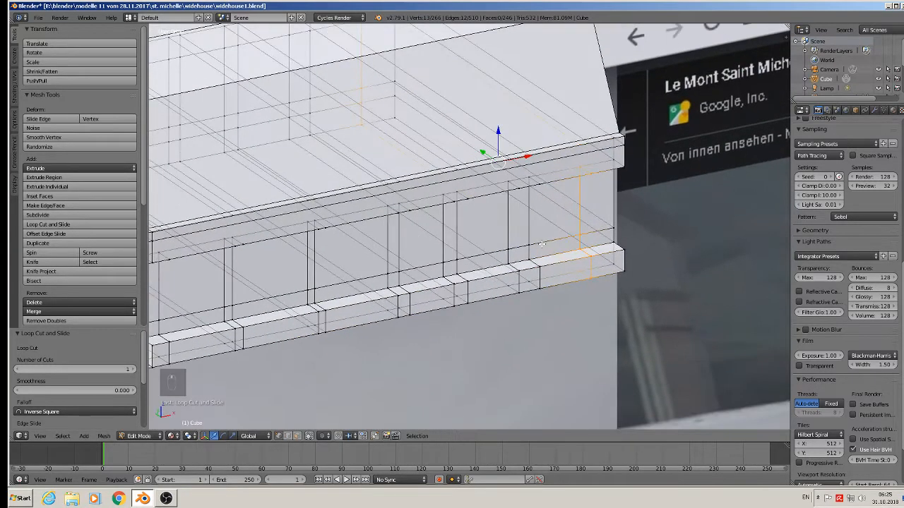
middle_click_drag(483, 244, 538, 280)
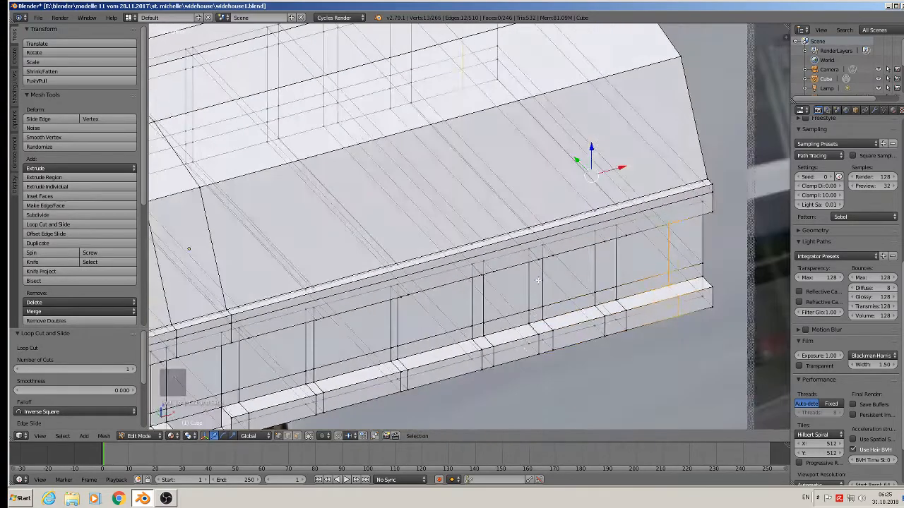
scroll(513, 327, "up", 5)
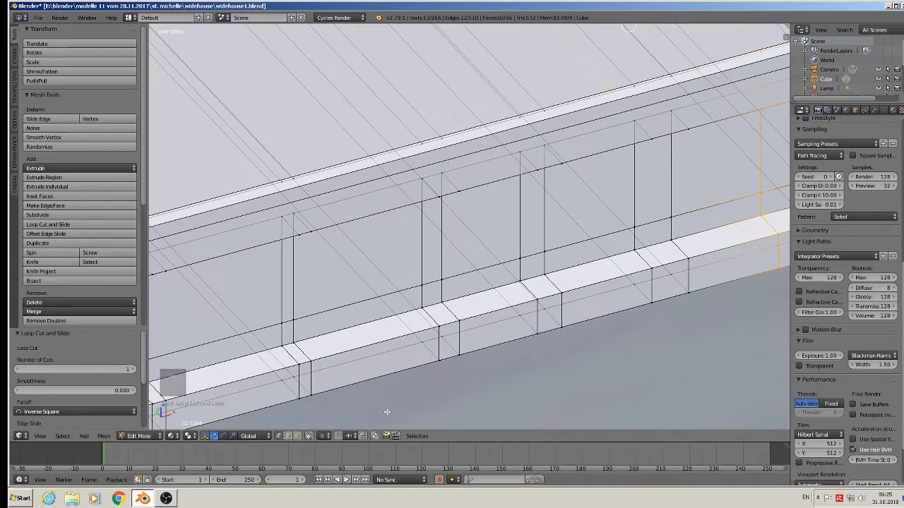
right_click(487, 296)
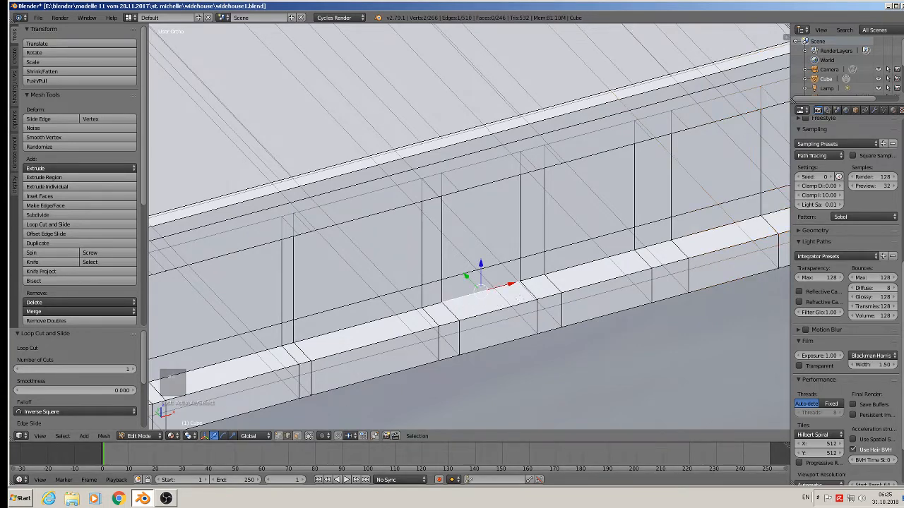
scroll(569, 315, "down", 2)
right_click(733, 237, "ctrl")
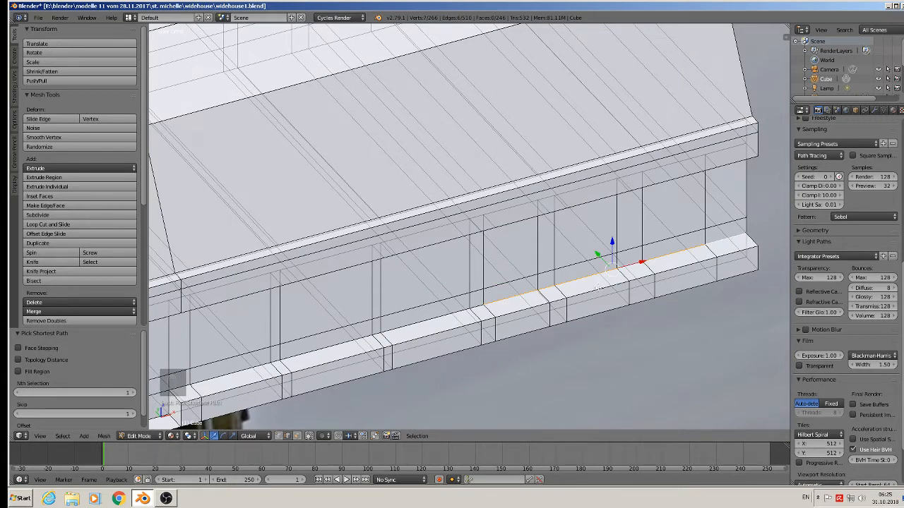
Delete the edges outlining the low wall strip between the windows and the ledge, from the last narrow window bay to the far corner.
middle_click_drag(591, 300, 479, 357)
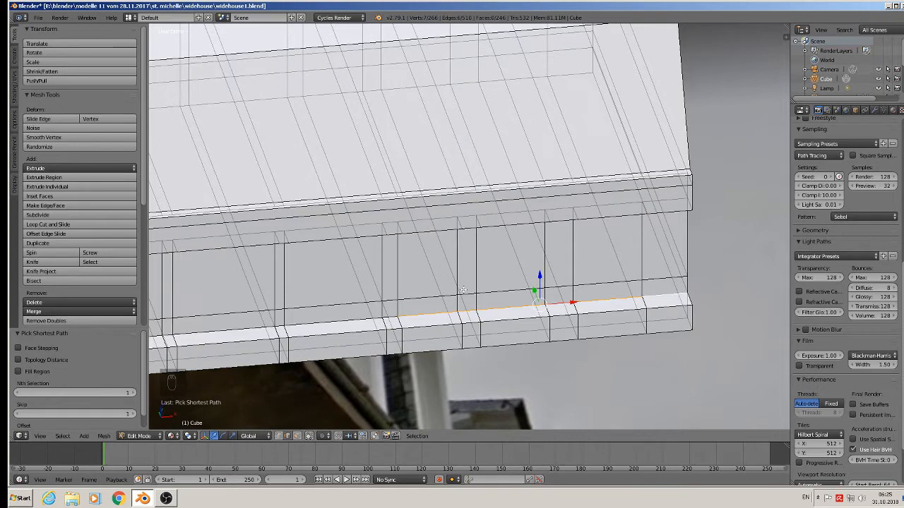
middle_click_drag(463, 290, 435, 307)
right_click(432, 306)
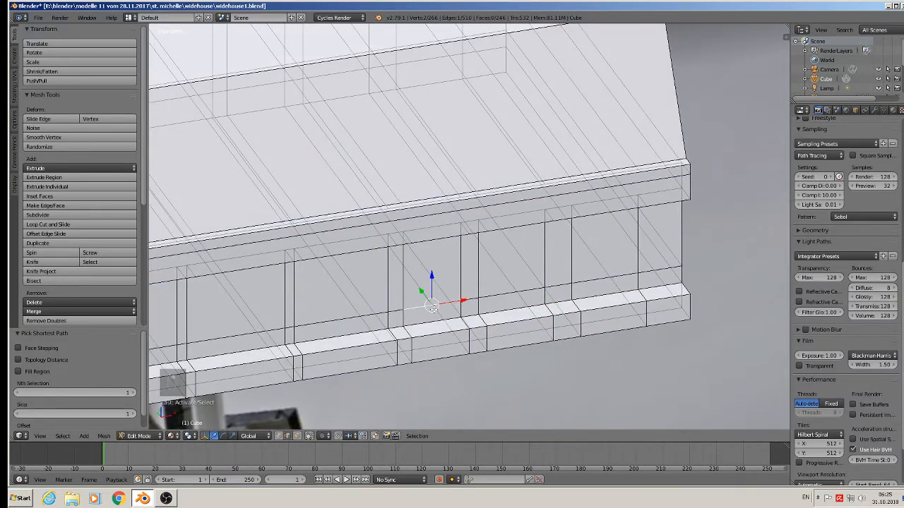
right_click(430, 320, "shift")
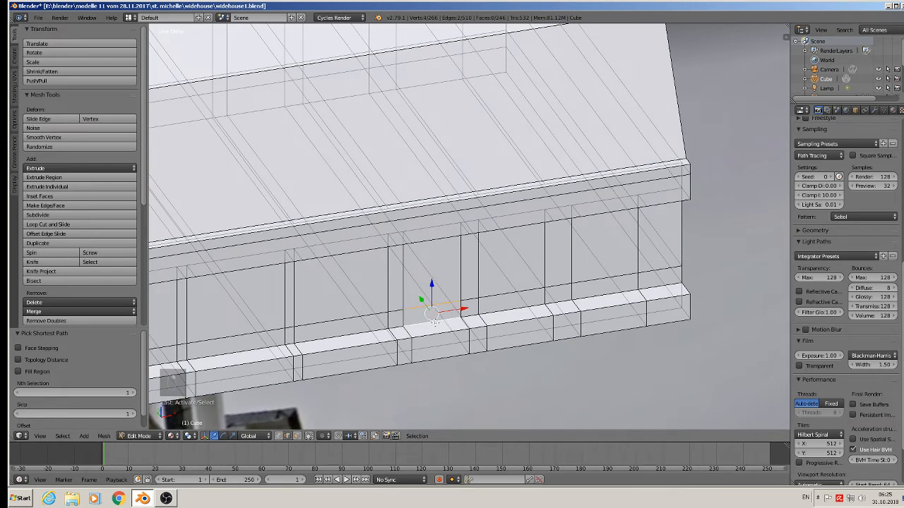
middle_click_drag(435, 322, 470, 317)
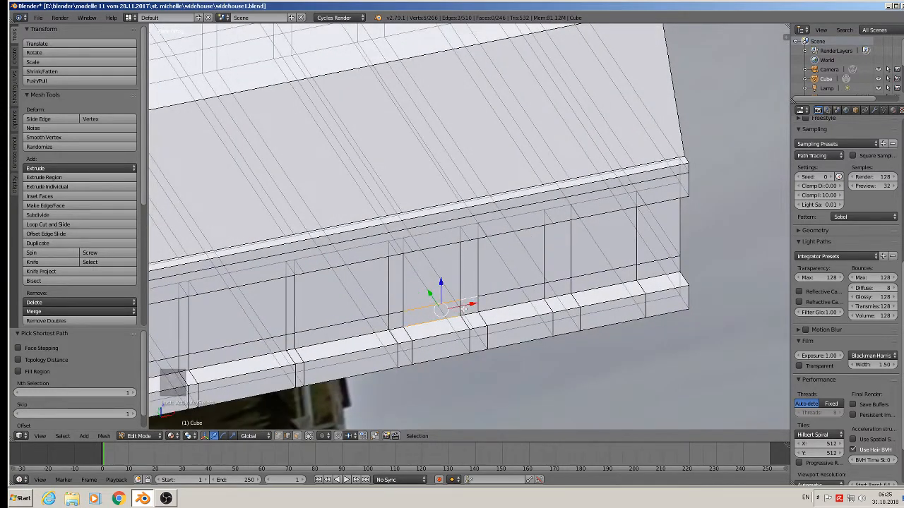
right_click(470, 304, "shift")
right_click(498, 288, "shift")
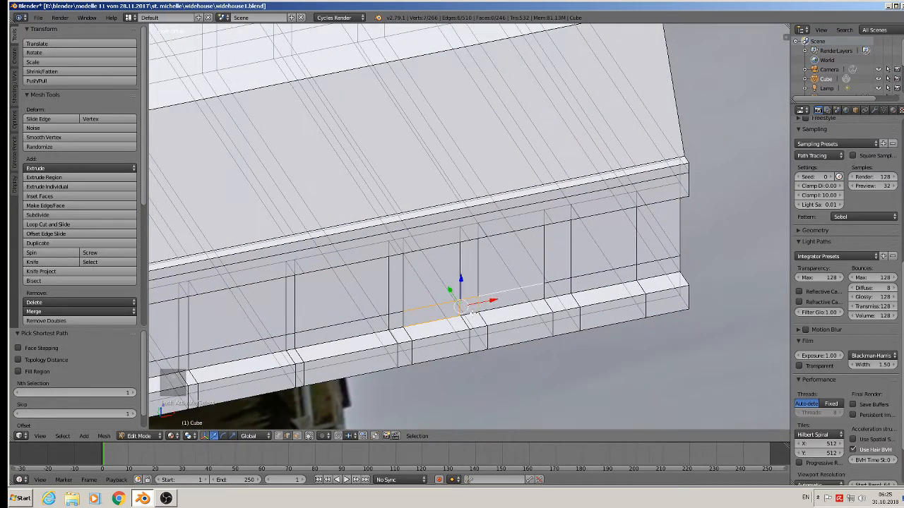
right_click(472, 311, "shift")
right_click(549, 295, "shift")
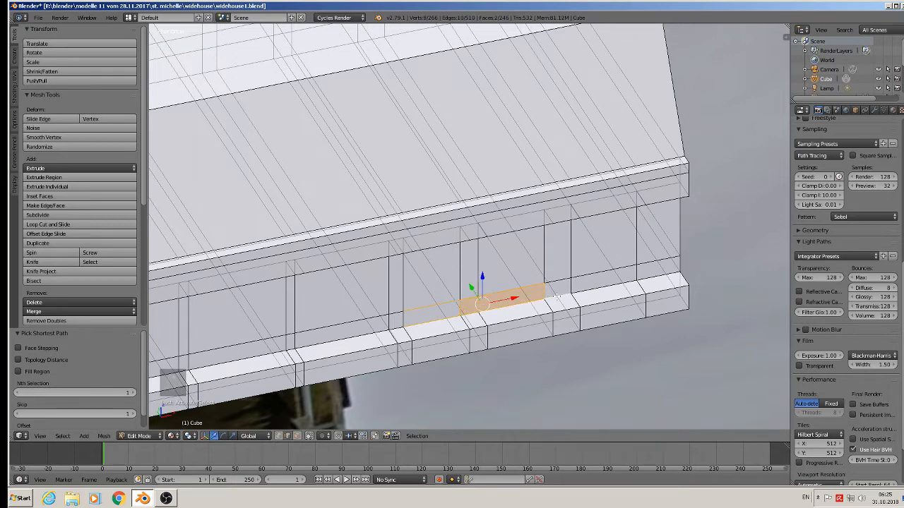
right_click(571, 283, "shift")
right_click(583, 277, "shift")
right_click(618, 285, "shift")
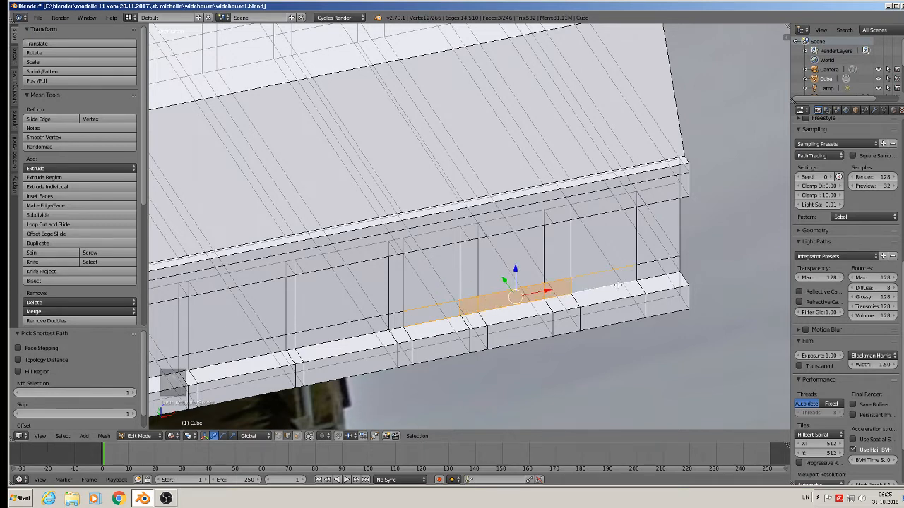
right_click(642, 269, "shift")
right_click(650, 283, "shift")
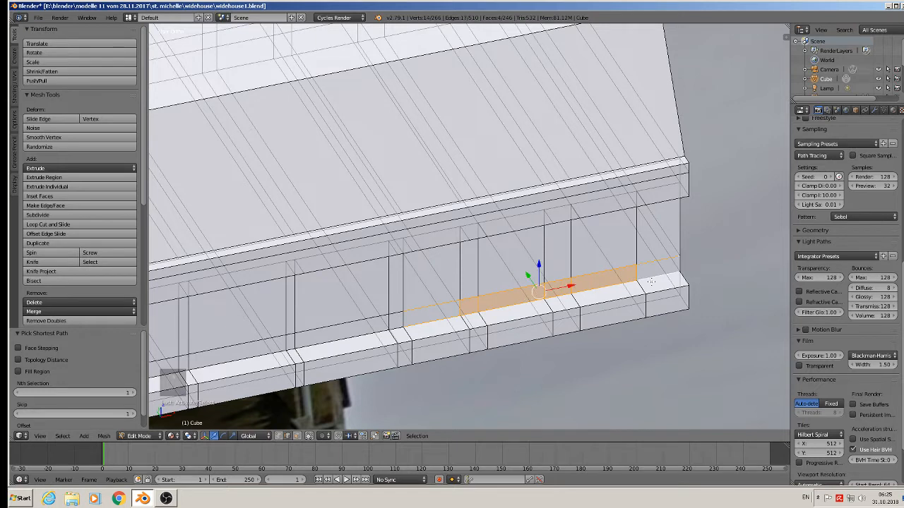
key("x")
left_click(651, 282)
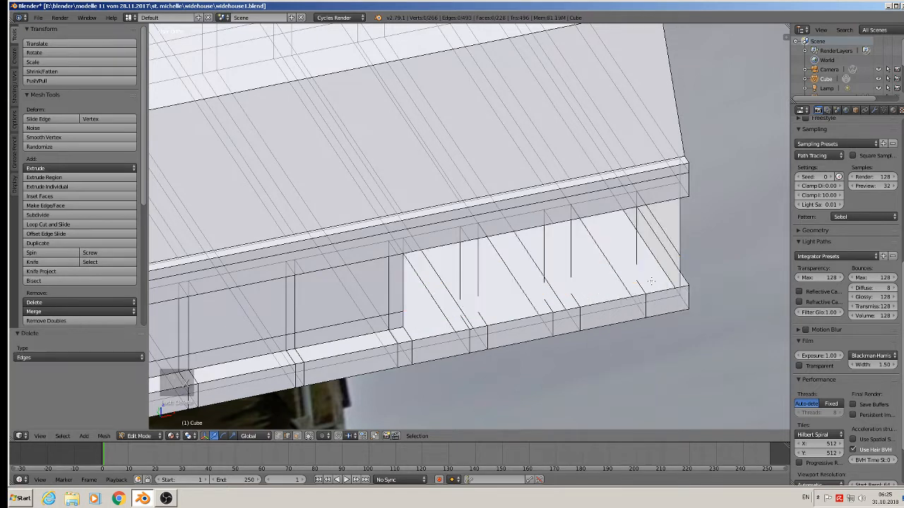
Fill the wall gap beside the last narrow window bay and the adjoining narrow post with faces between their upper and lower edges.
right_click(465, 246)
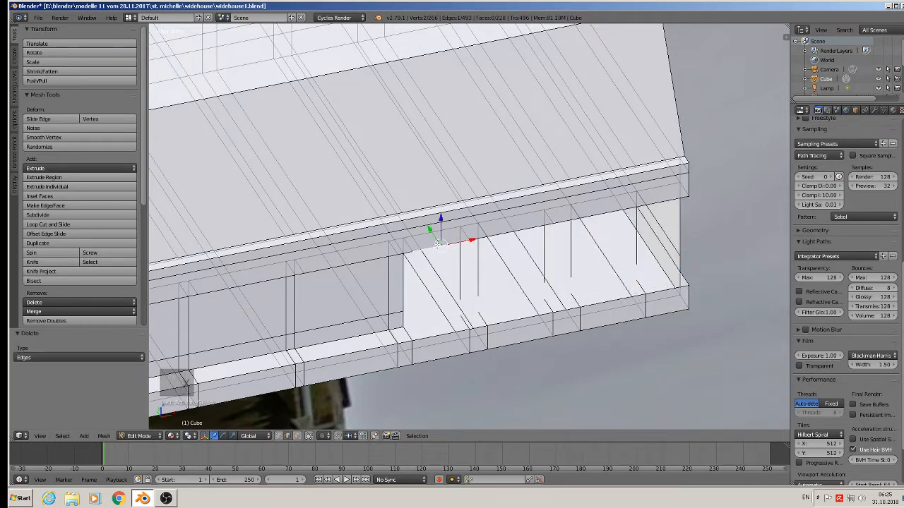
right_click(436, 337, "shift")
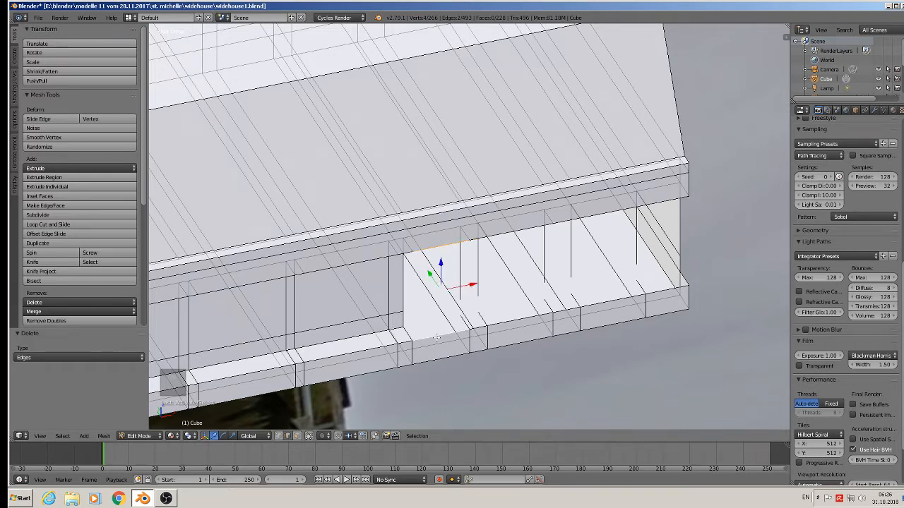
key("f")
middle_click_drag(443, 336, 475, 332)
right_click(473, 328)
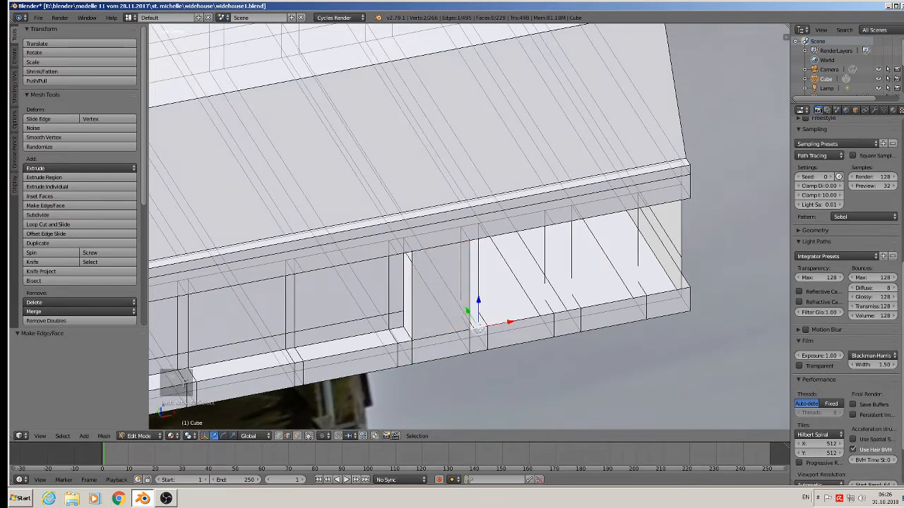
right_click(485, 235, "shift")
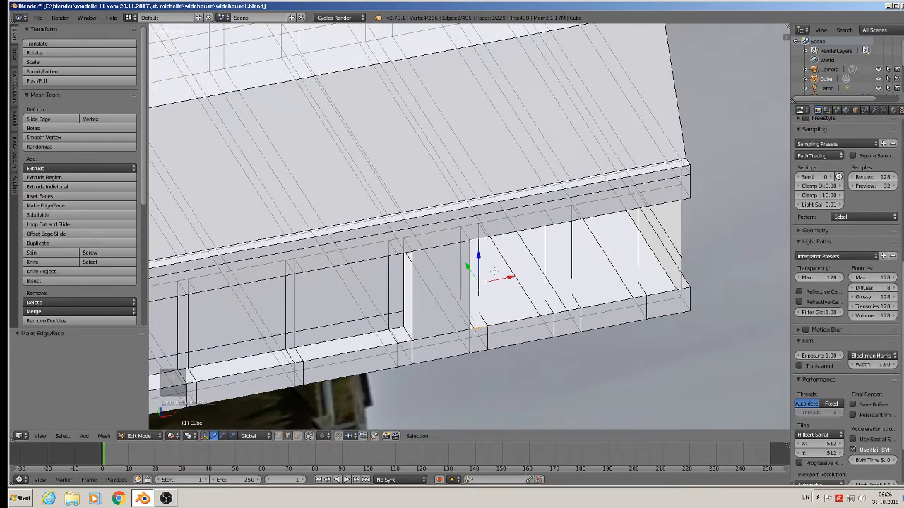
key("f")
Fill the next wide wall bay and the post after it with faces between their upper and lower edges.
right_click(518, 232)
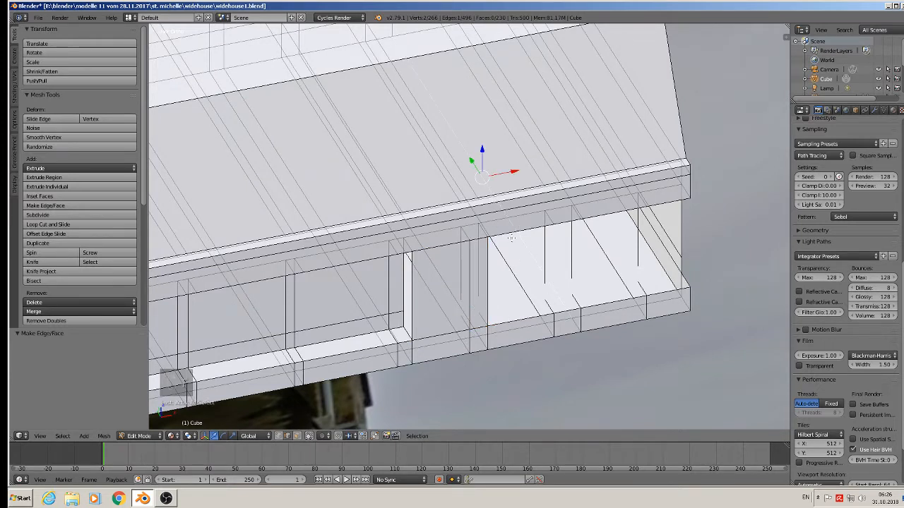
right_click(511, 238)
right_click(514, 314, "shift")
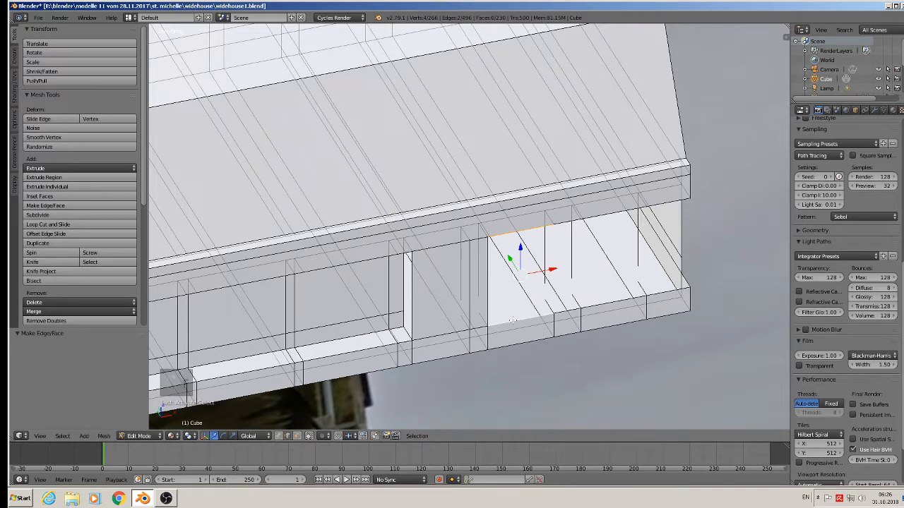
key("f")
right_click(574, 304)
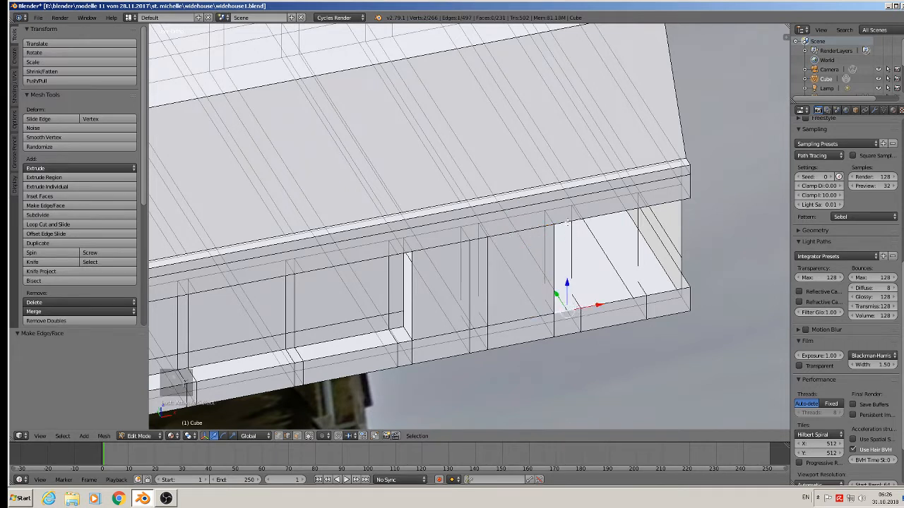
right_click(567, 223, "shift")
key("f")
Fill the last wide wall bay and the strip at the far corner with faces to close the front wall.
right_click(629, 300)
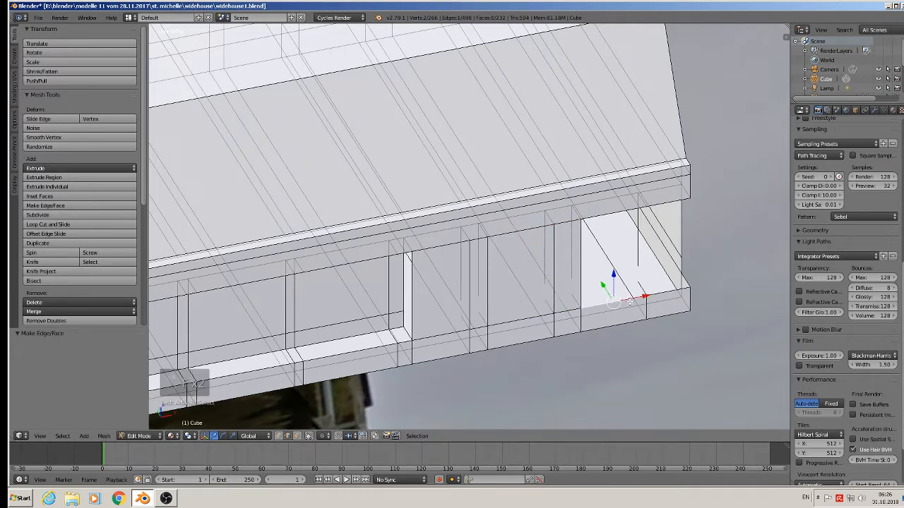
right_click(607, 210, "shift")
key("f")
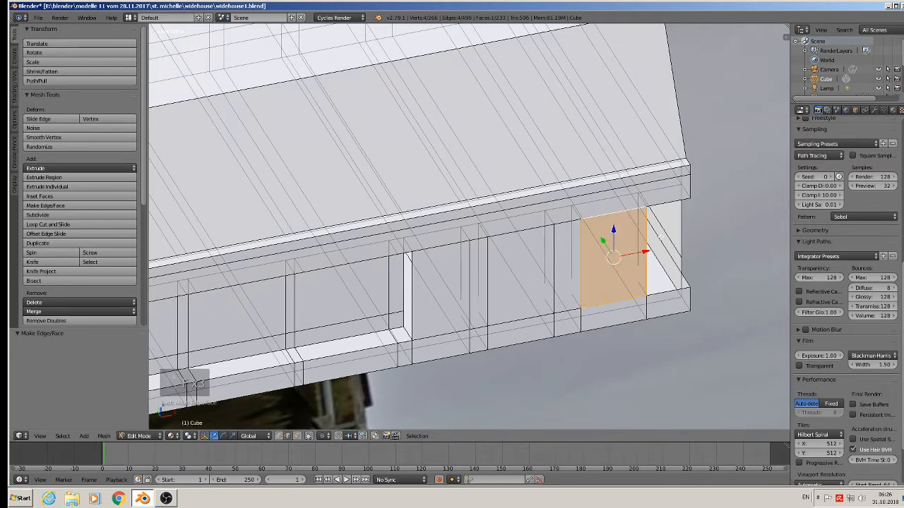
right_click(669, 245)
right_click(669, 218, "shift")
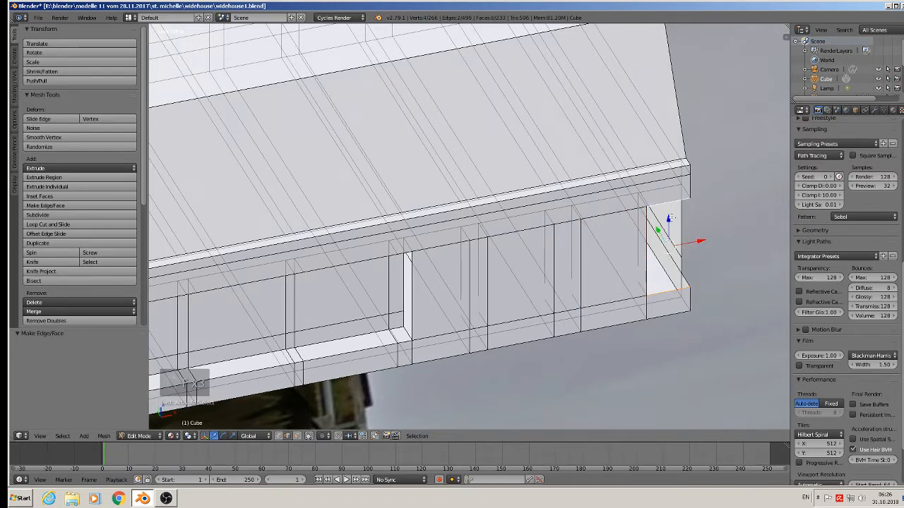
key("f")
Fill the narrow side gap where the recessed windows meet the newly filled wall section.
middle_click_drag(689, 245, 534, 273)
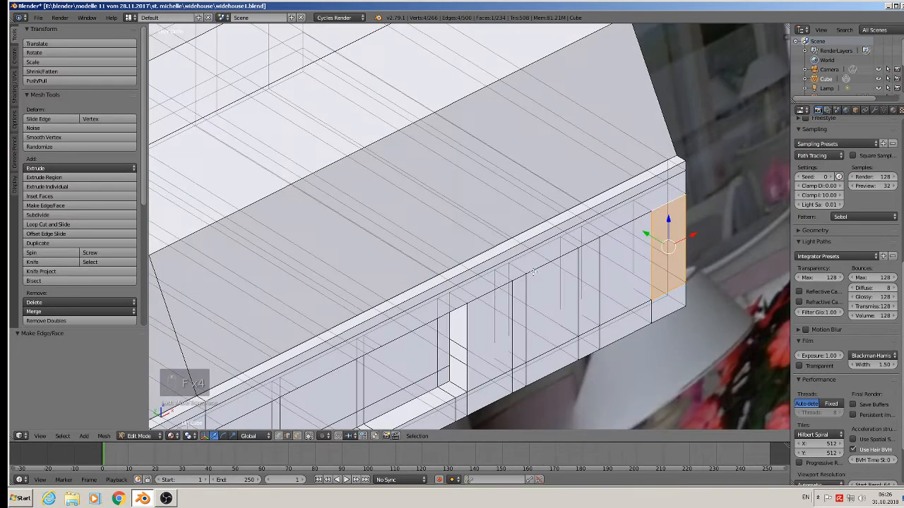
right_click(457, 300)
right_click(453, 381, "shift")
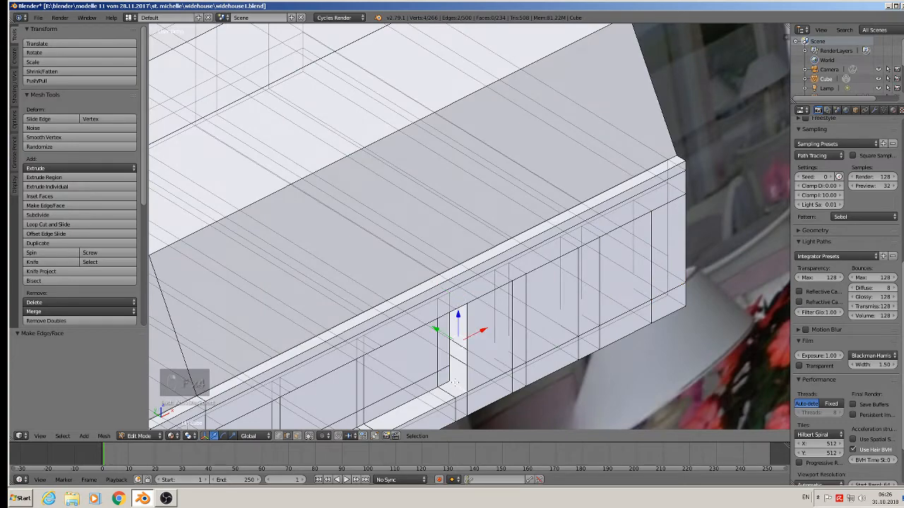
key("f")
Fill the narrow gap on the end side of the far corner, between the eave and the ledge, with a face.
middle_click_drag(453, 383, 515, 317)
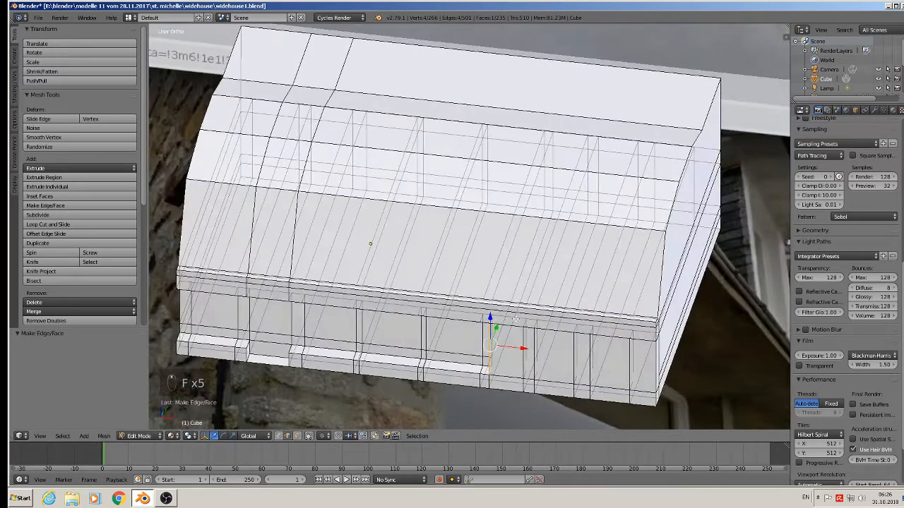
middle_click_drag(650, 351, 508, 308, "shift")
scroll(507, 308, "up", 2)
right_click(521, 277)
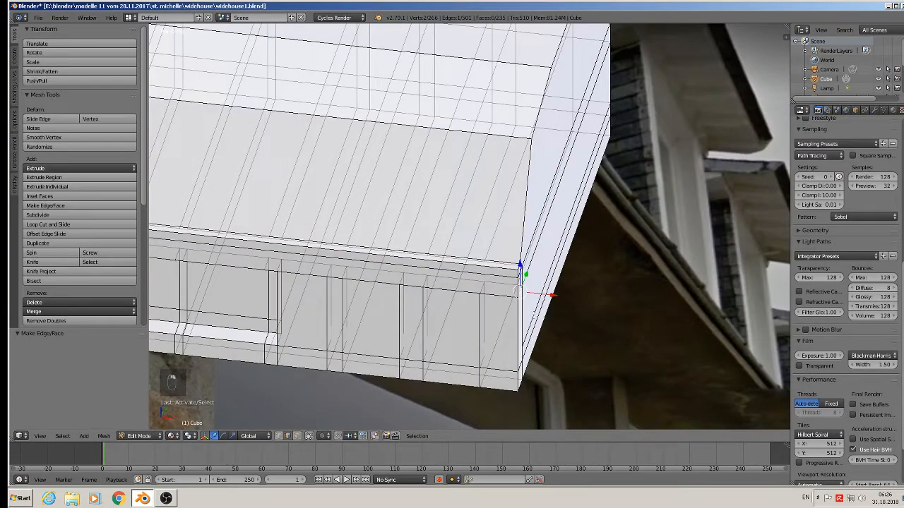
middle_click_drag(524, 367, 509, 370)
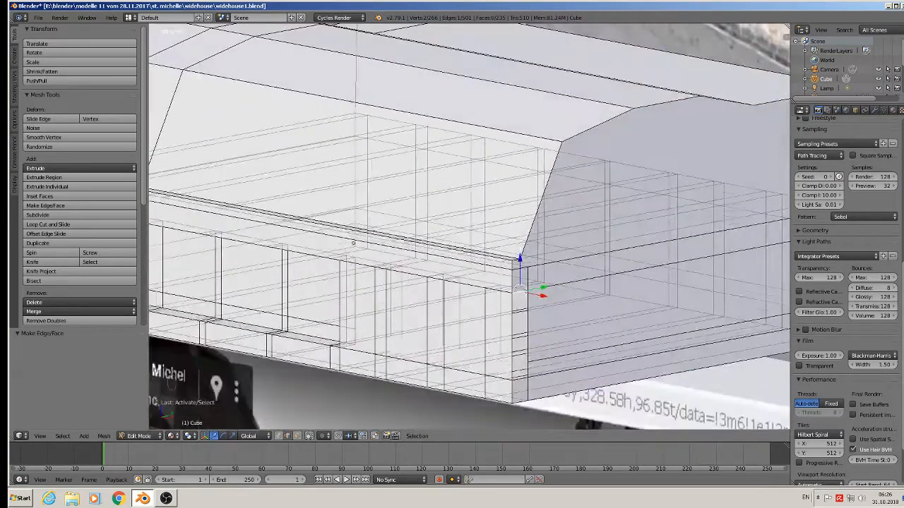
right_click(521, 379, "shift")
key("f")
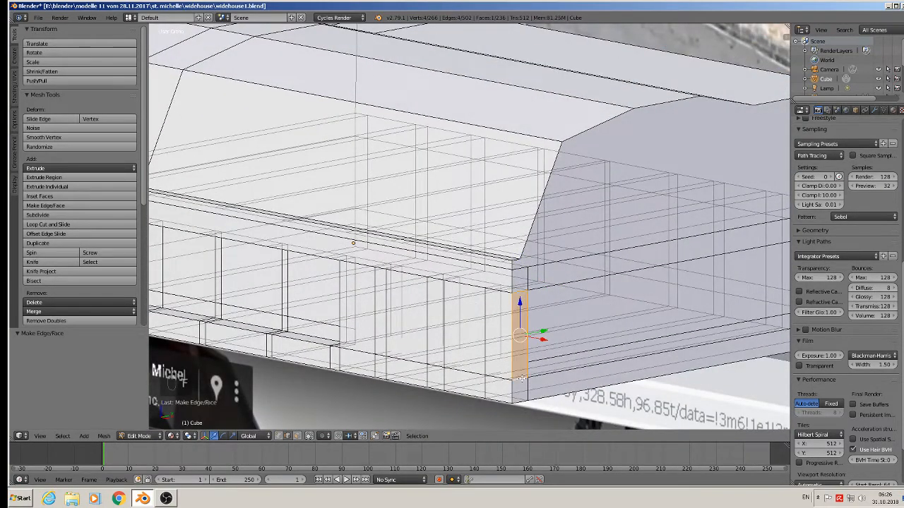
Check the closed front wall outside edit mode, save the file, and switch the model from see-through to solid shading.
key("Tab")
scroll(520, 377, "down", 5)
middle_click_drag(510, 369, 553, 362)
key("Tab")
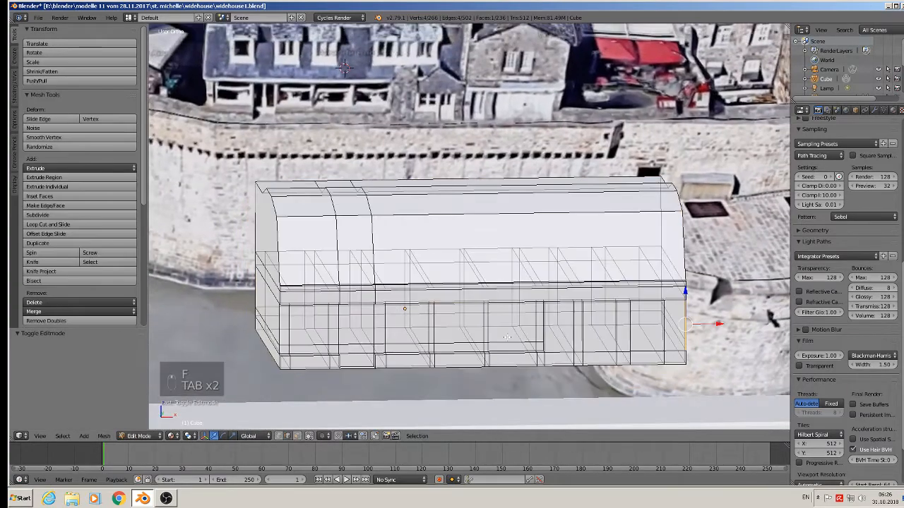
left_click(38, 18)
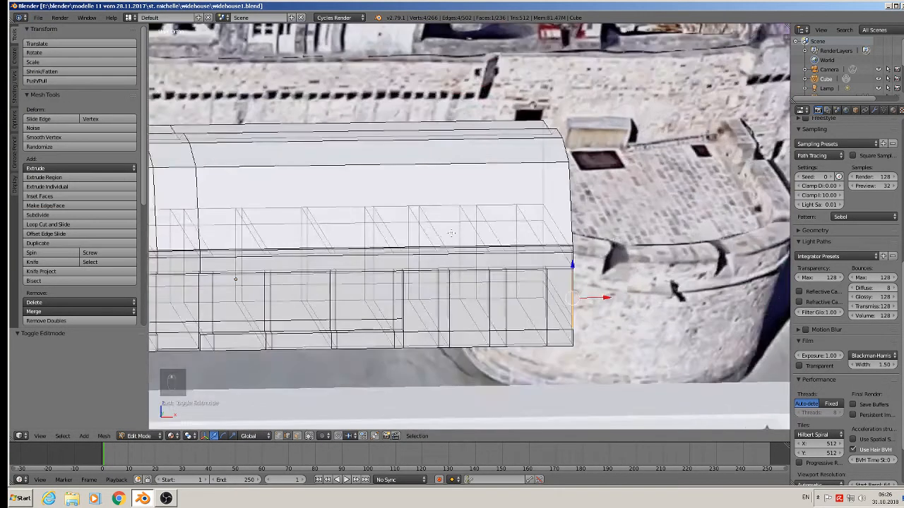
key("z")
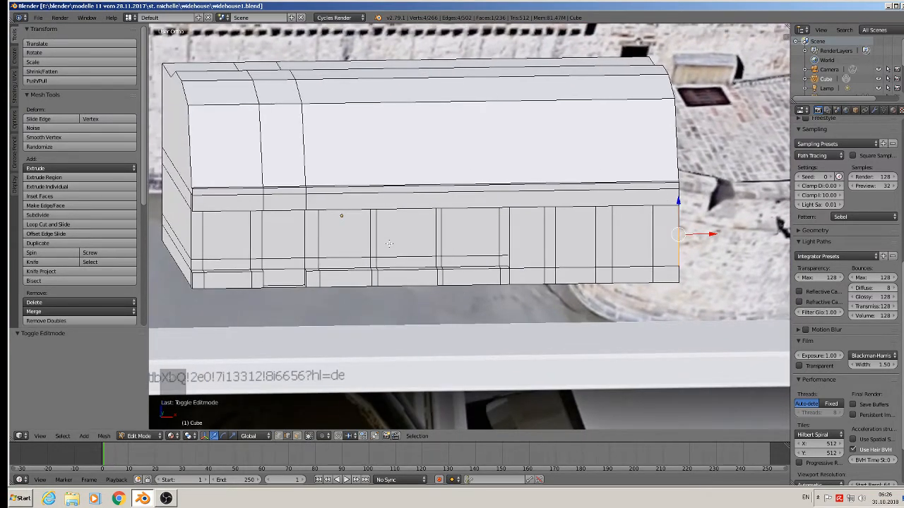
Select the four recessed window faces on both sides of the doorway in the front wall and set the pivot point to Individual Origins.
scroll(388, 243, "down", 10)
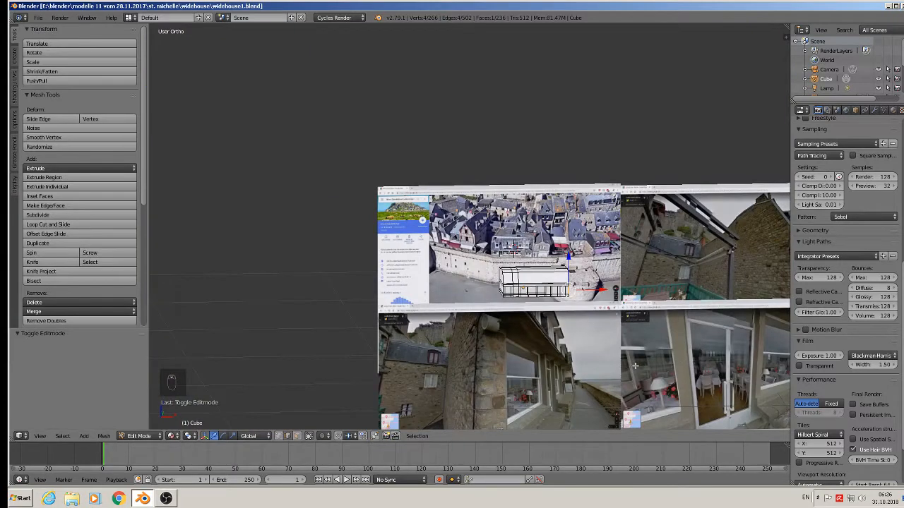
scroll(683, 363, "down", 1)
scroll(536, 384, "up", 4)
scroll(536, 383, "up", 2)
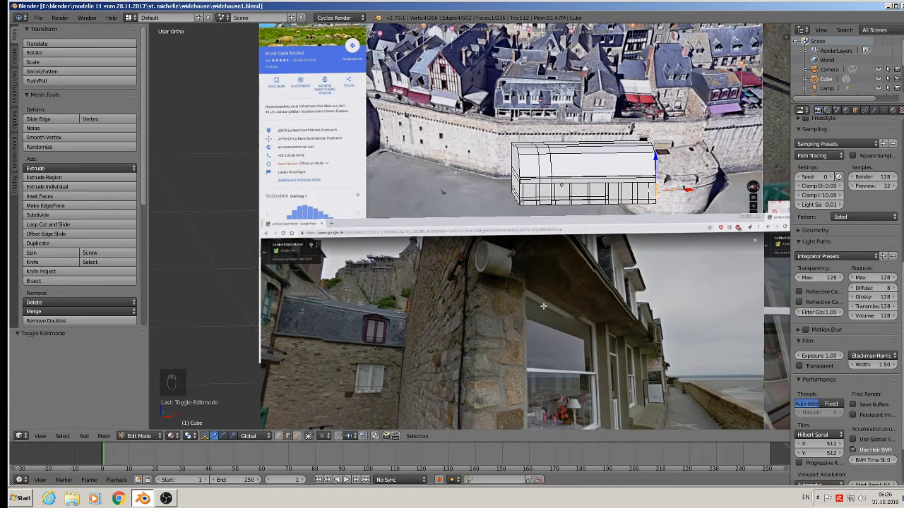
scroll(619, 165, "up", 3)
scroll(531, 200, "up", 4)
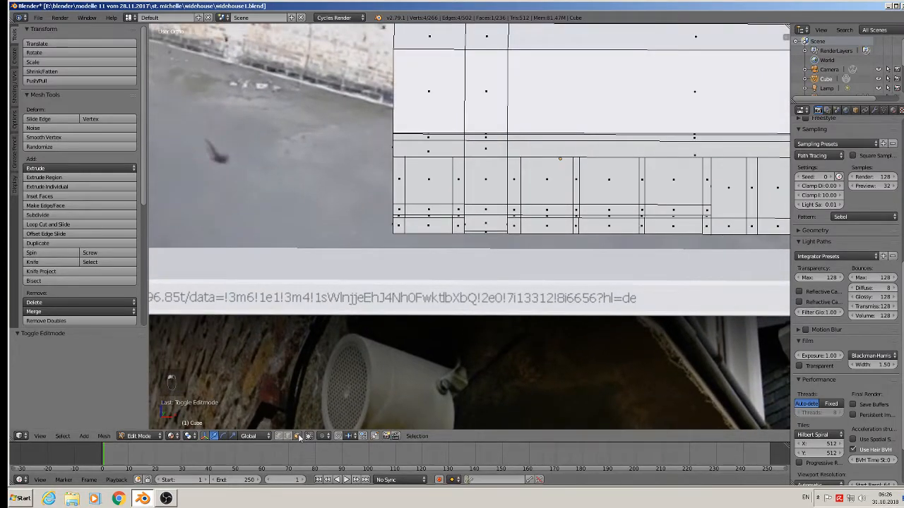
right_click(428, 179)
right_click(553, 174, "shift")
right_click(610, 182, "shift")
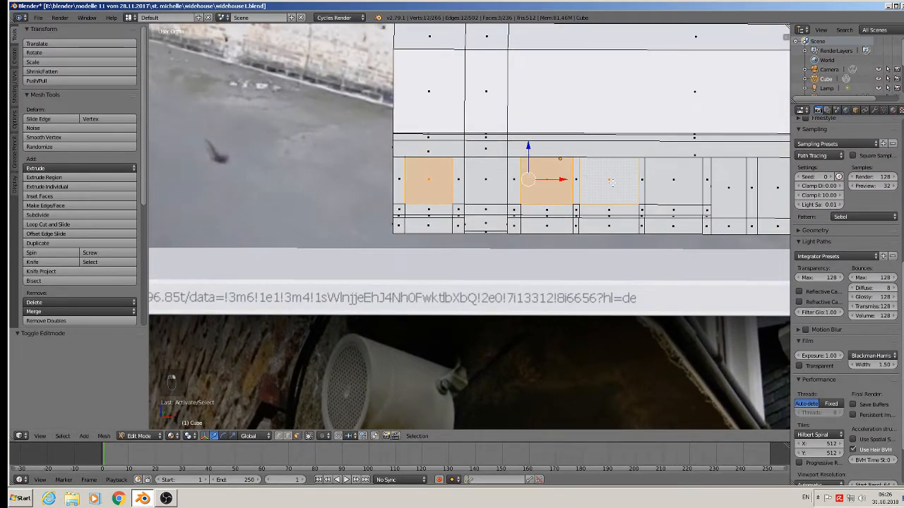
right_click(674, 181, "shift")
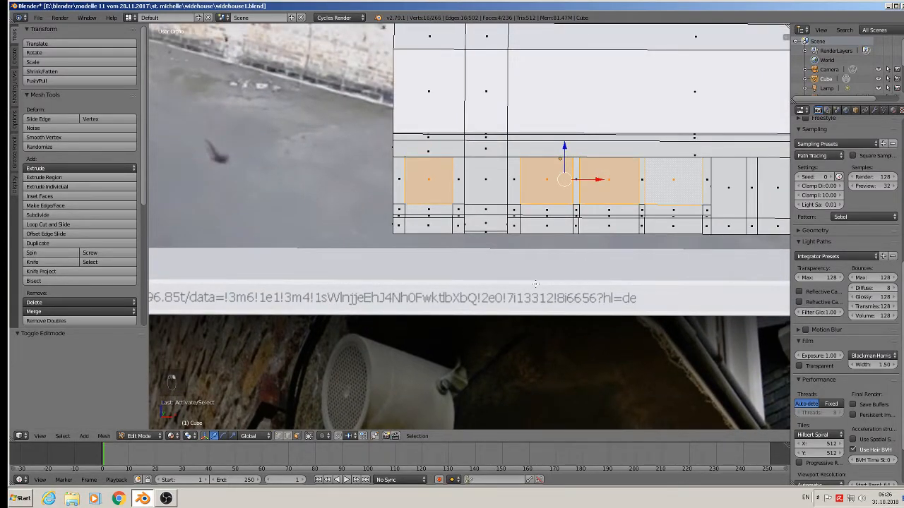
left_click(189, 436)
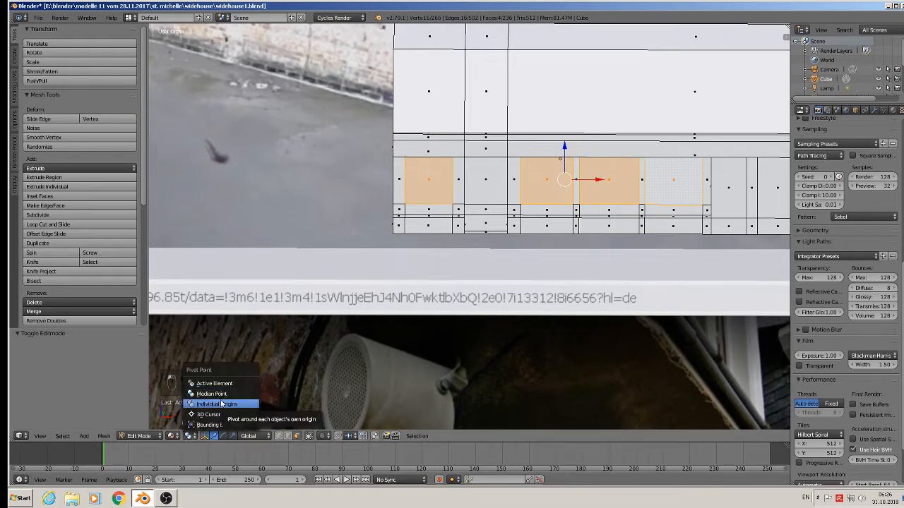
left_click(221, 404)
Extrude the four selected window faces in place and scale them to about 0.896 to form surrounding frames.
scroll(590, 206, "up", 4)
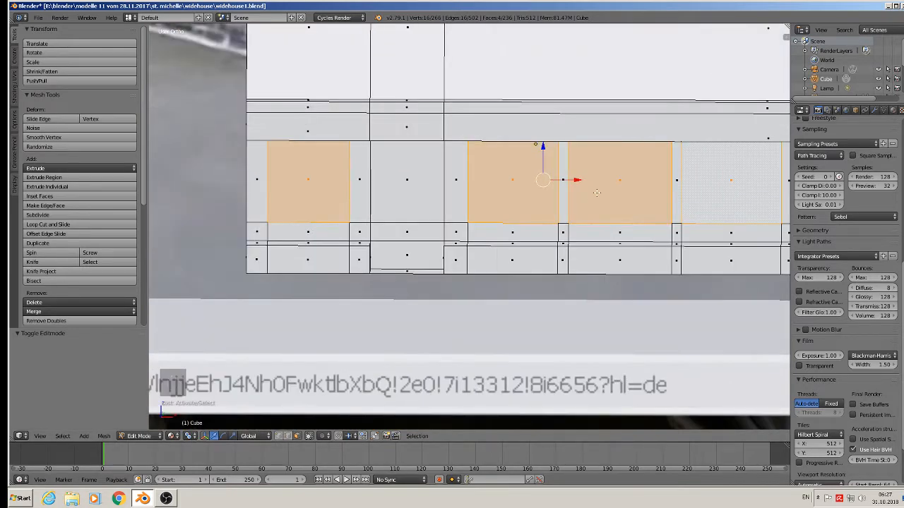
key("e")
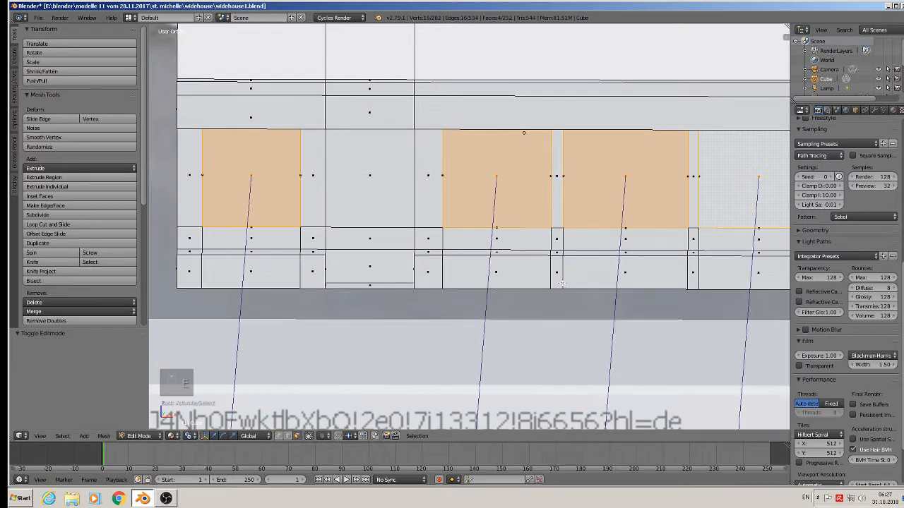
key("s")
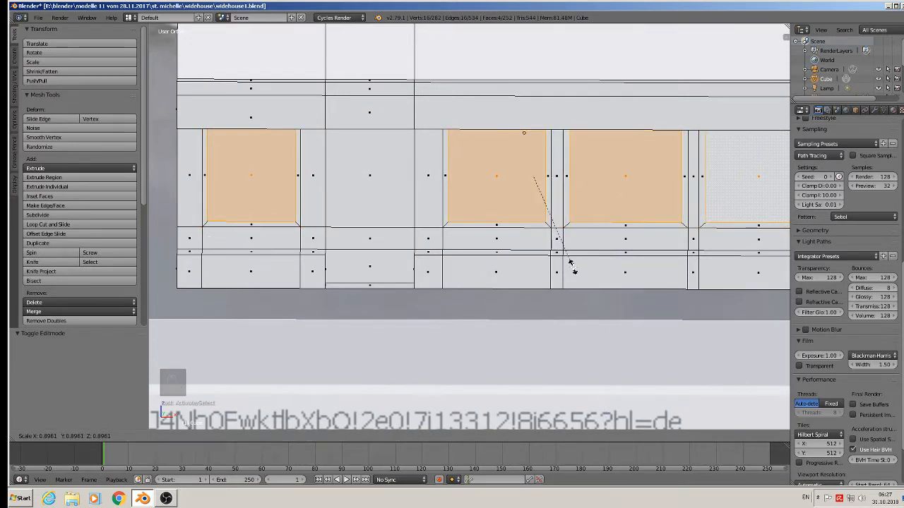
left_click(570, 263)
Add two closely spaced horizontal loop cuts around the house just above the windows' mid-height to outline a crossbar, leaving nothing selected.
key("KP_1")
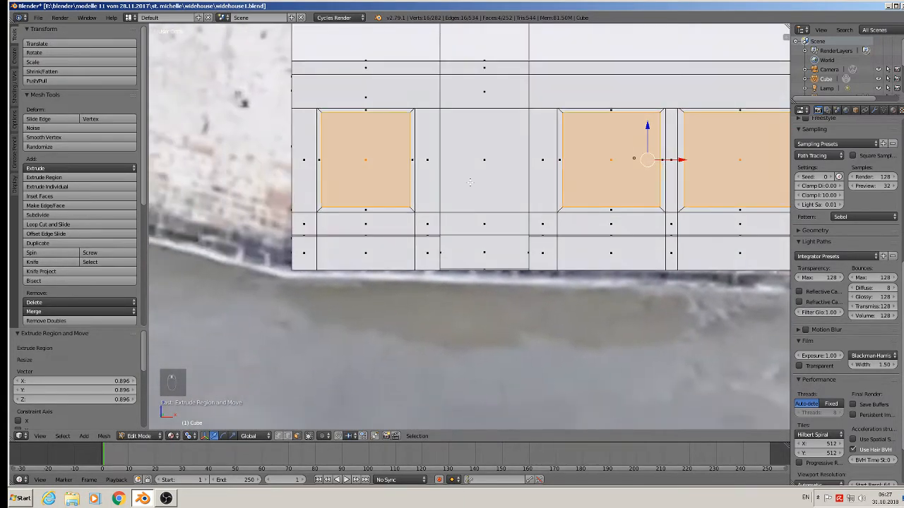
key("ctrl+f")
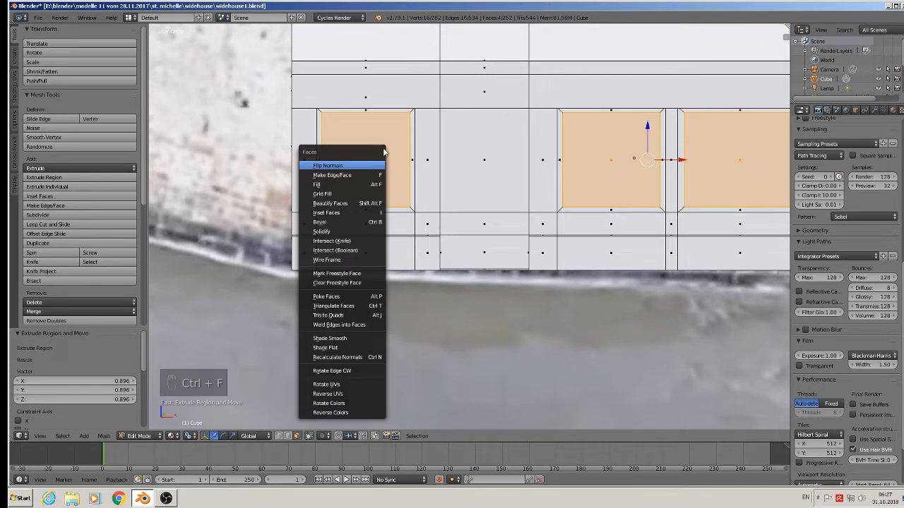
key("ctrl+r")
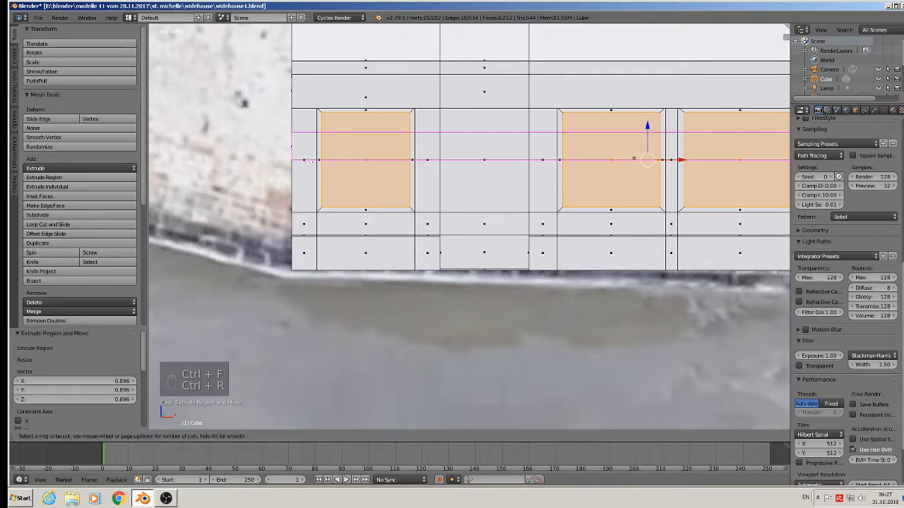
left_click(309, 161)
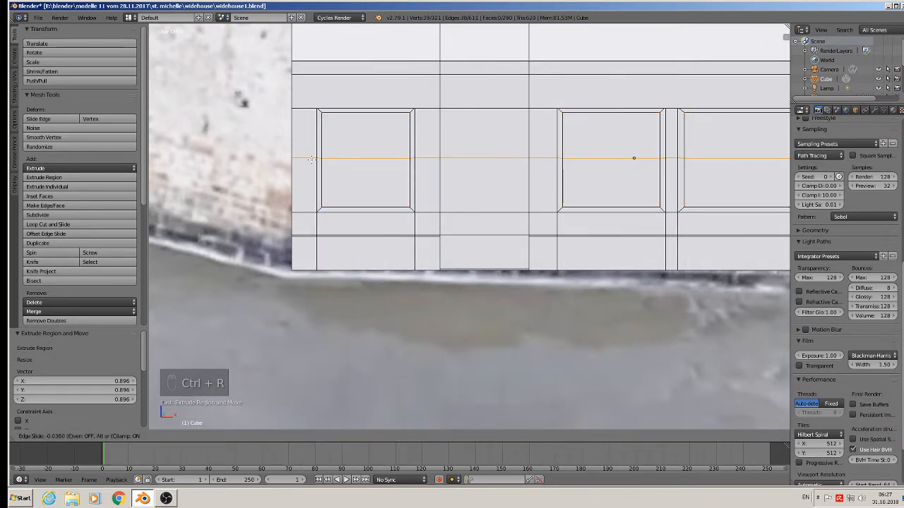
left_click(311, 156)
key("ctrl+r")
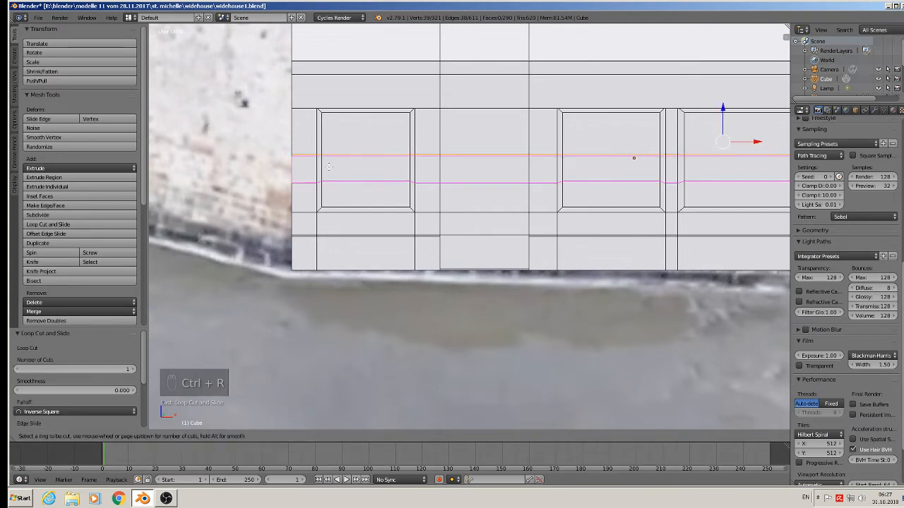
left_click(329, 166)
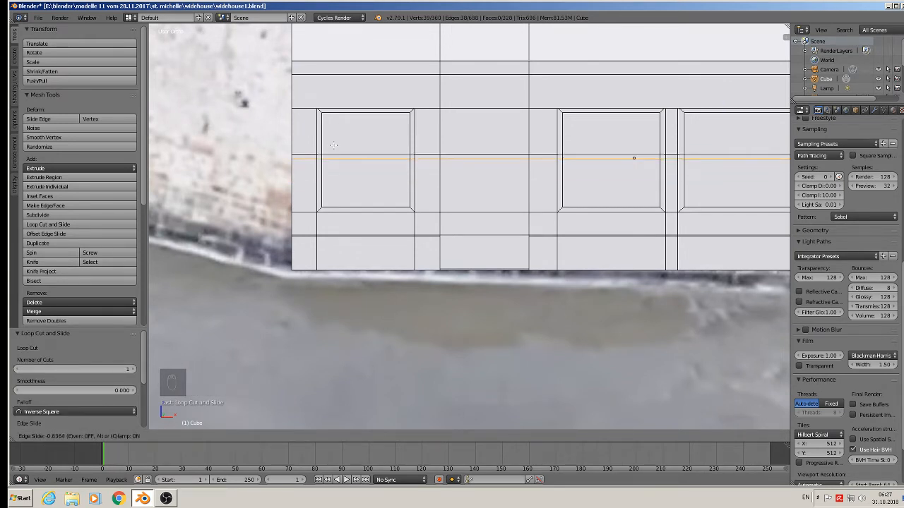
left_click(334, 145)
scroll(333, 145, "down", 4)
middle_click_drag(395, 176, 410, 228)
key("a")
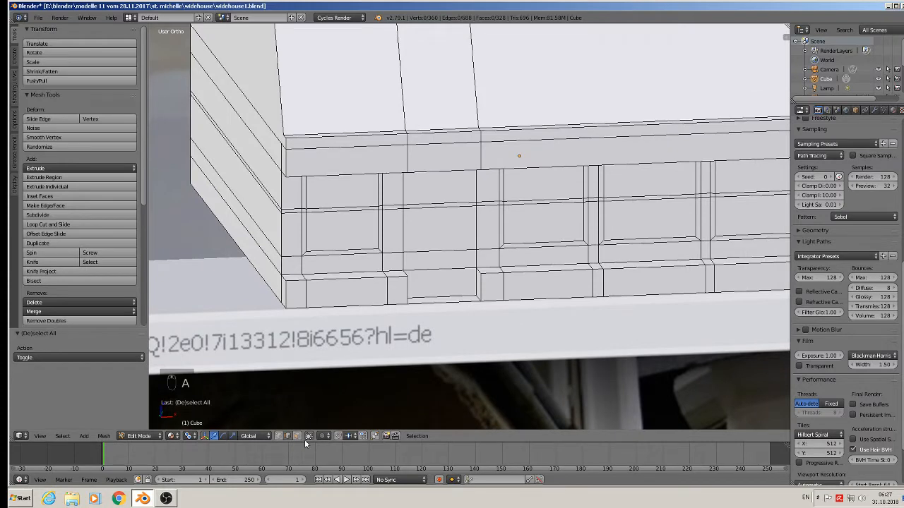
right_click(337, 191)
right_click(352, 230, "shift")
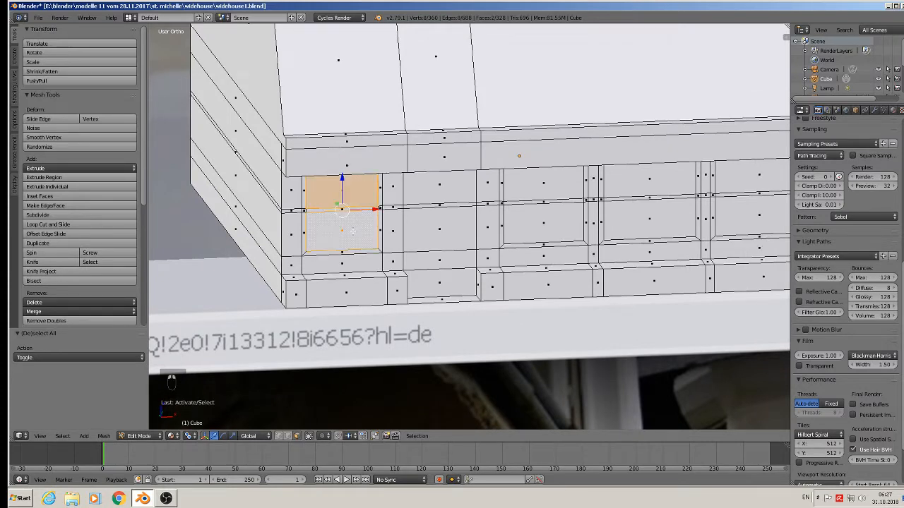
right_click(426, 183, "shift")
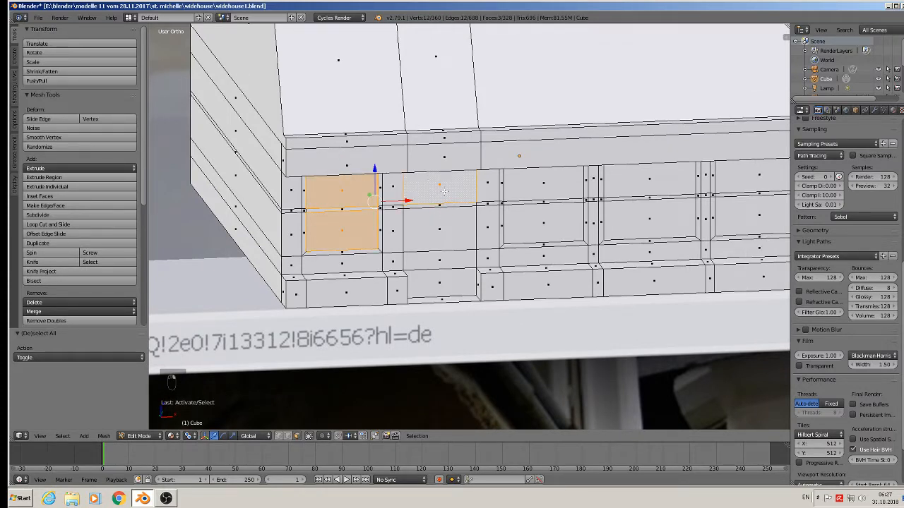
right_click(443, 191)
right_click(348, 191, "shift")
Recess the panes above and below the crossbar in all four front windows by about 0.0042, leaving nothing selected.
right_click(348, 191)
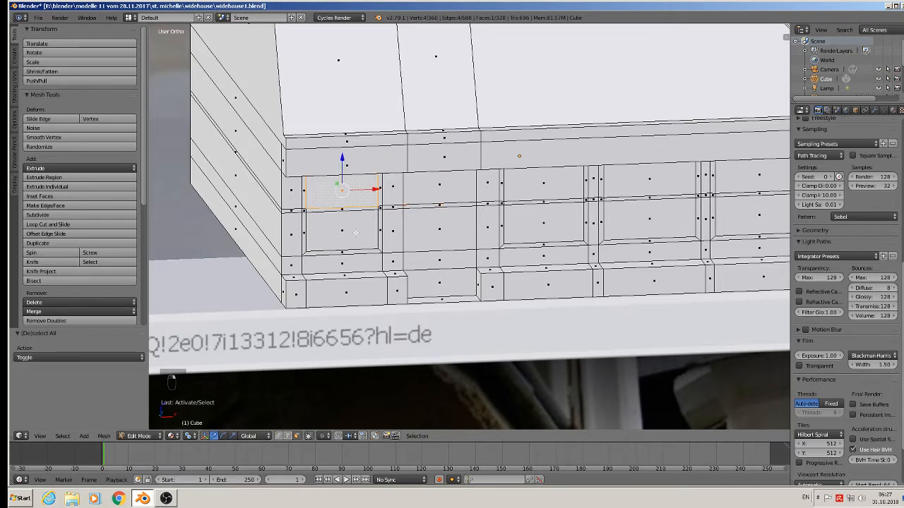
right_click(354, 235, "shift")
right_click(549, 192, "shift")
right_click(549, 211, "shift")
right_click(646, 180, "shift")
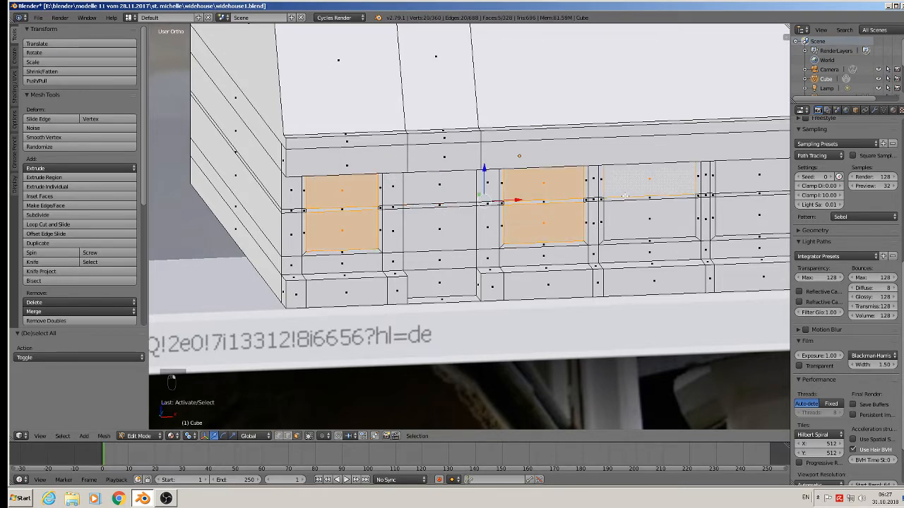
right_click(677, 215, "shift")
right_click(742, 184, "shift")
right_click(749, 211, "shift")
middle_click_drag(749, 210, 624, 216)
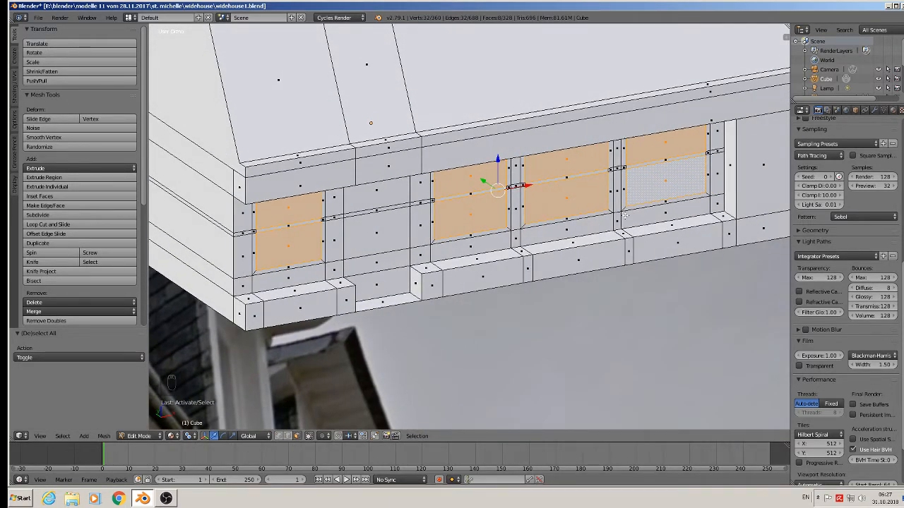
key("e")
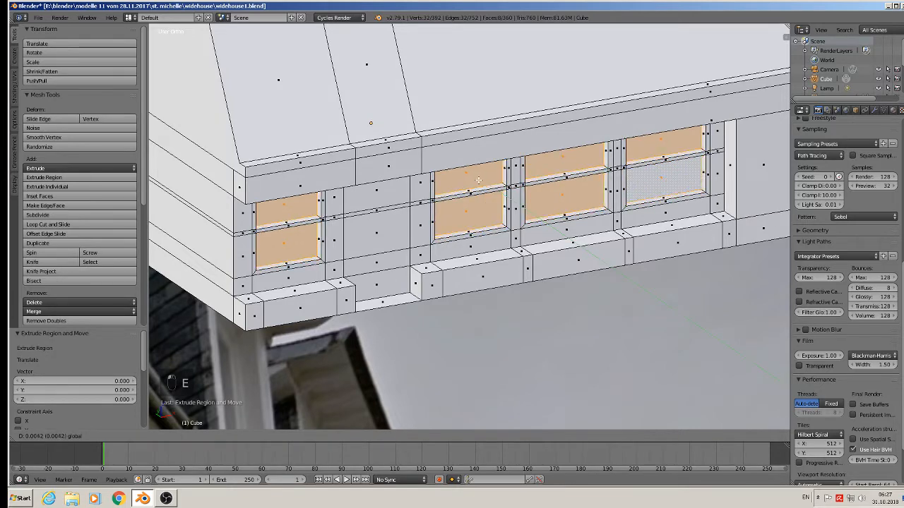
left_click(478, 180)
key("a")
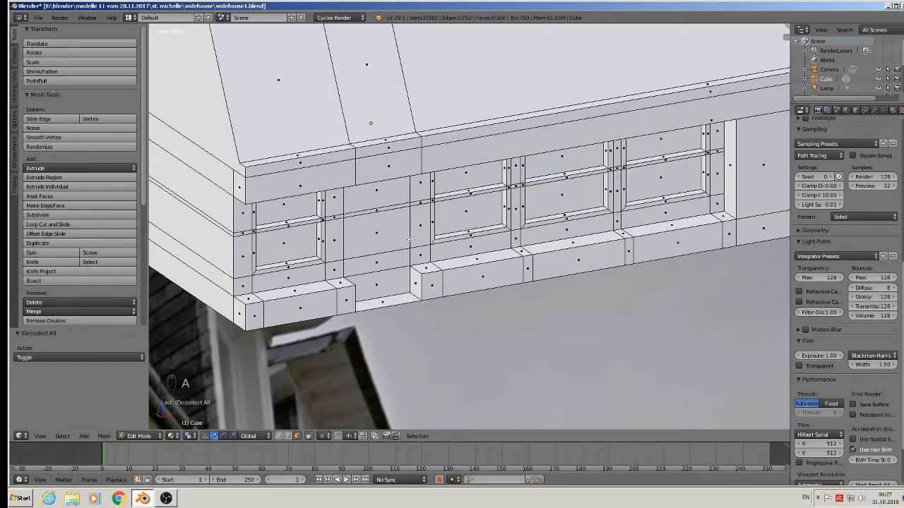
Extrude the doorway's five stacked faces between the windows and push them slightly into the wall, leaving nothing selected.
scroll(398, 239, "up", 3)
right_click(435, 206)
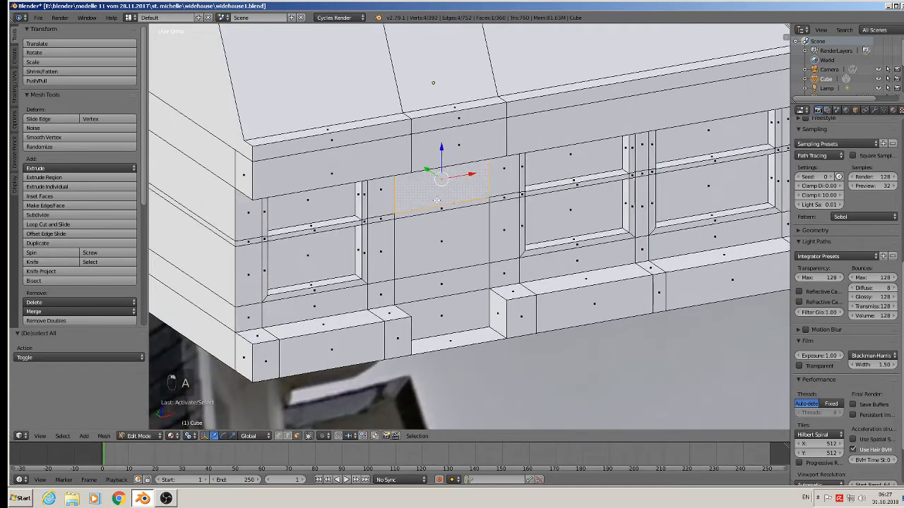
right_click(432, 213, "shift")
right_click(432, 213, "shift")
right_click(437, 249, "shift")
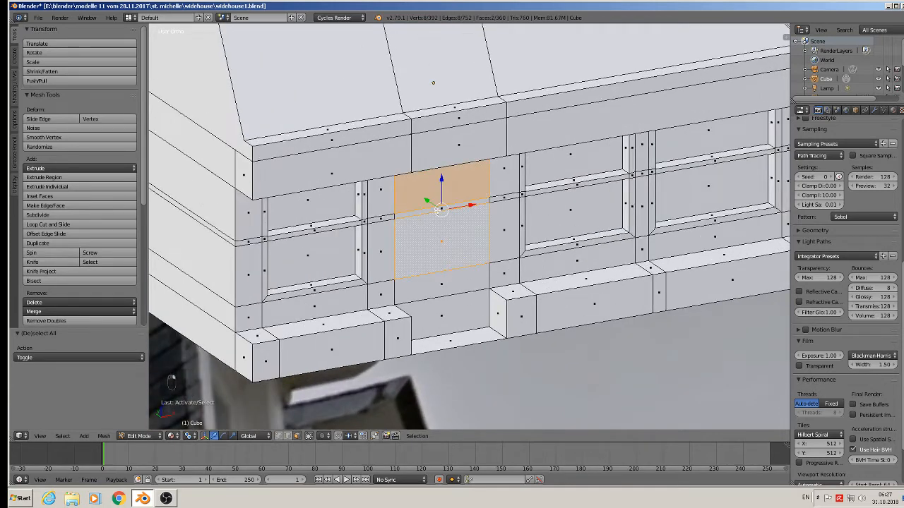
right_click(441, 209, "shift")
right_click(450, 284, "shift")
right_click(442, 313, "shift")
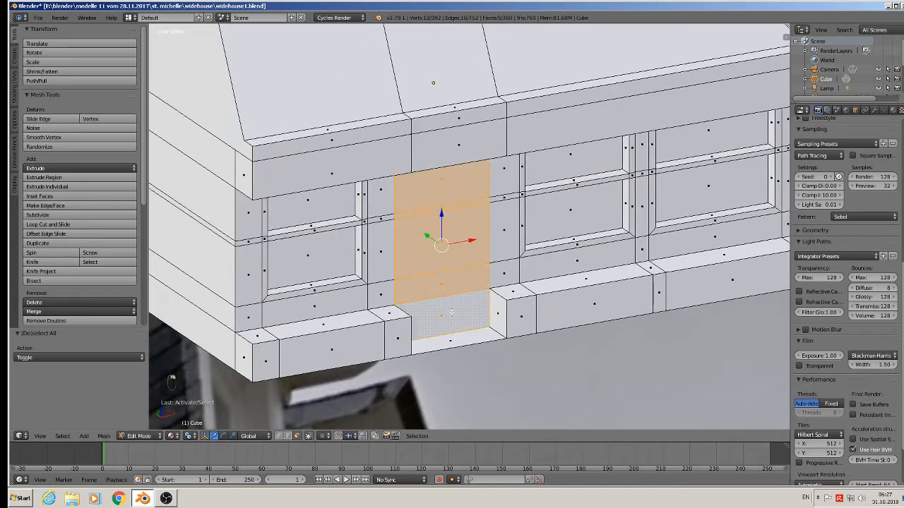
mouse_move(452, 312)
middle_mouse_down()
mouse_move(425, 290)
mouse_move(461, 312)
middle_mouse_up()
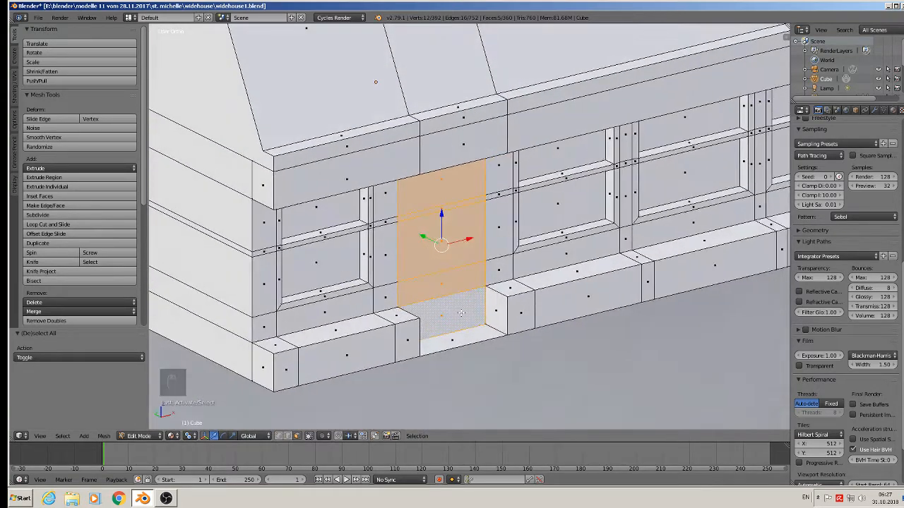
key("e")
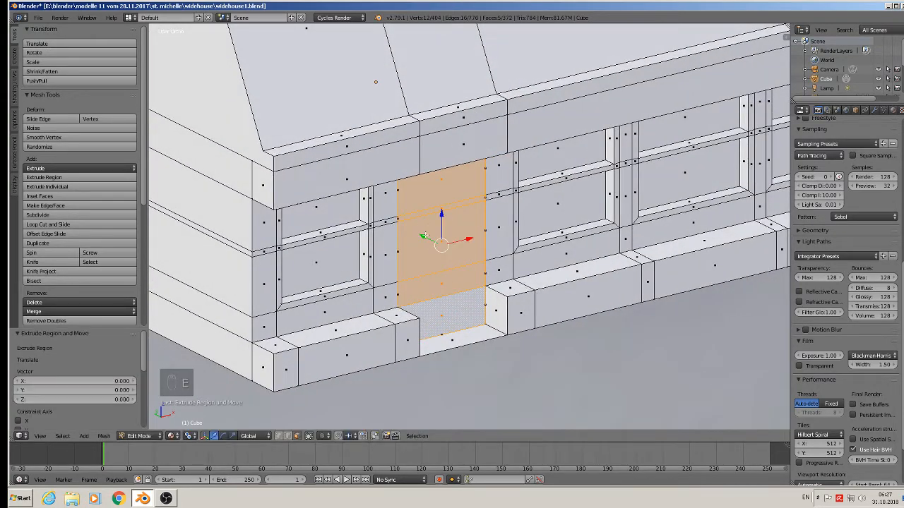
left_click_drag(425, 236, 415, 232)
key("a")
scroll(500, 276, "down", 3)
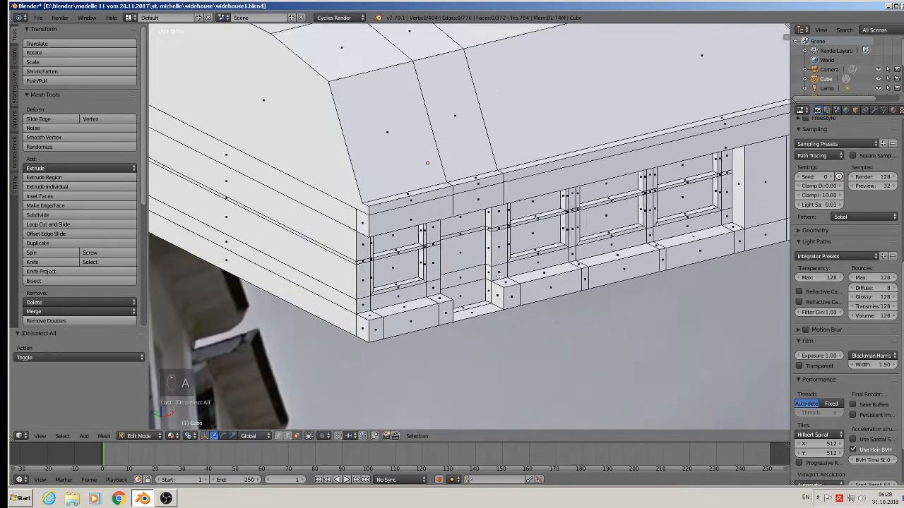
Check the recessed windows and doorway outside edit mode, and return to editing at the undetailed end of the front wall.
key("Tab")
scroll(494, 289, "up", 8)
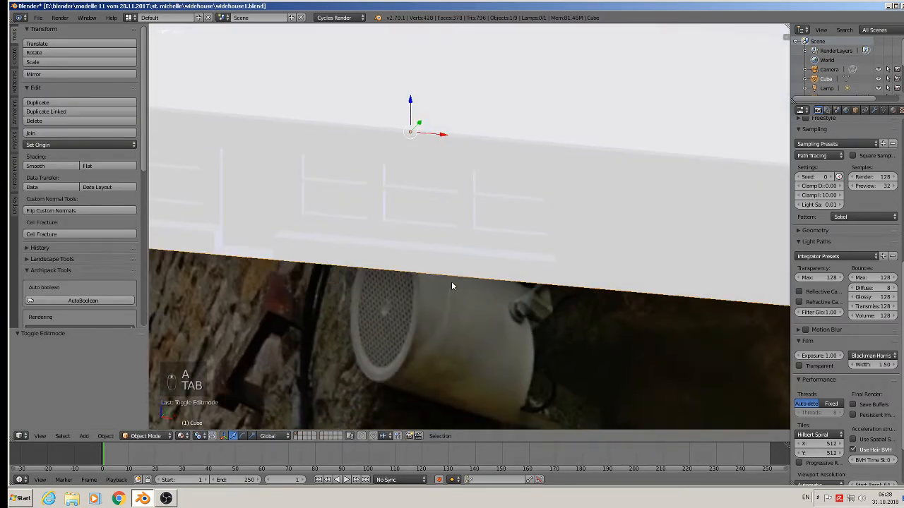
scroll(453, 285, "down", 4)
scroll(487, 252, "up", 4)
key("Tab")
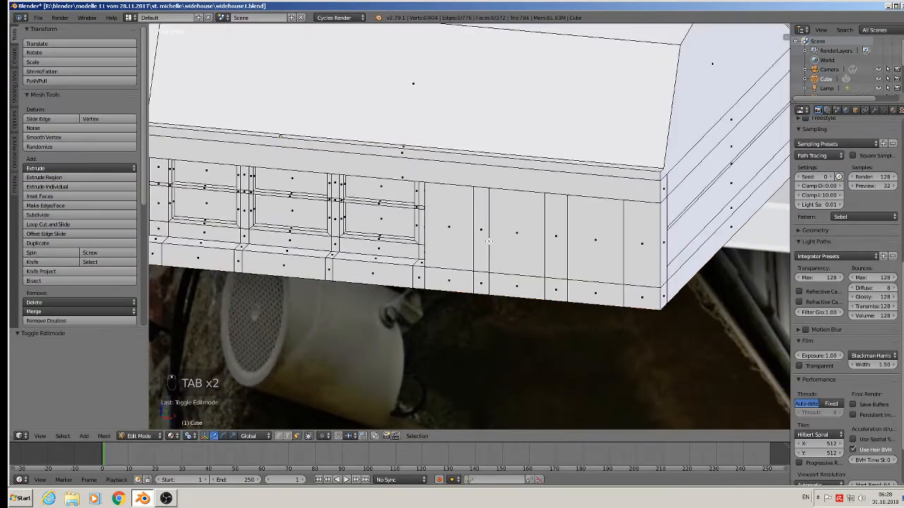
scroll(488, 241, "down", 4)
scroll(484, 241, "up", 4)
Examine the reference photos of the shingled facade's window and white door, and the aerial view of the house.
scroll(487, 244, "down", 7)
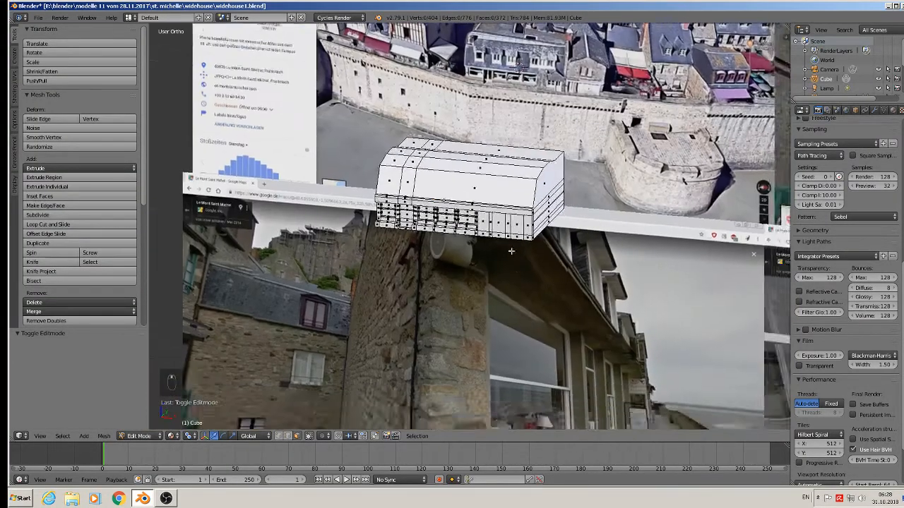
scroll(511, 250, "down", 4)
scroll(611, 258, "up", 5)
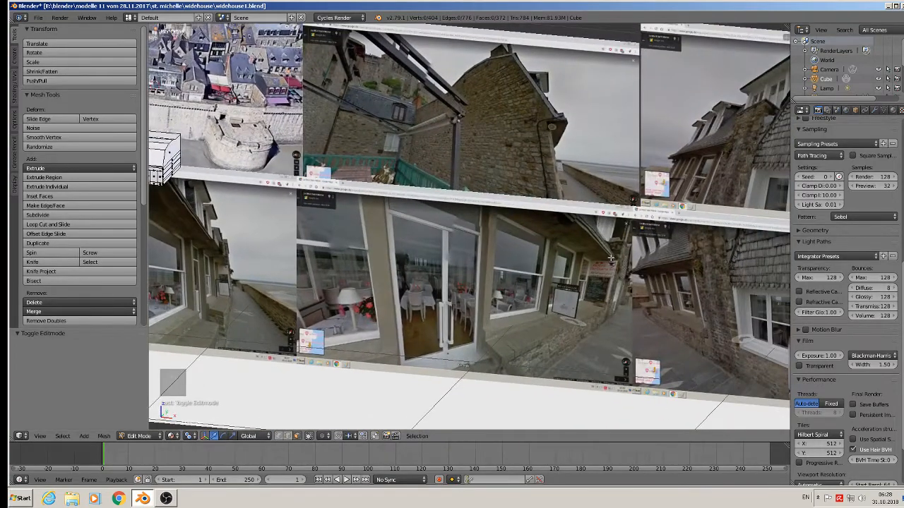
scroll(611, 259, "up", 4)
scroll(463, 266, "up", 2)
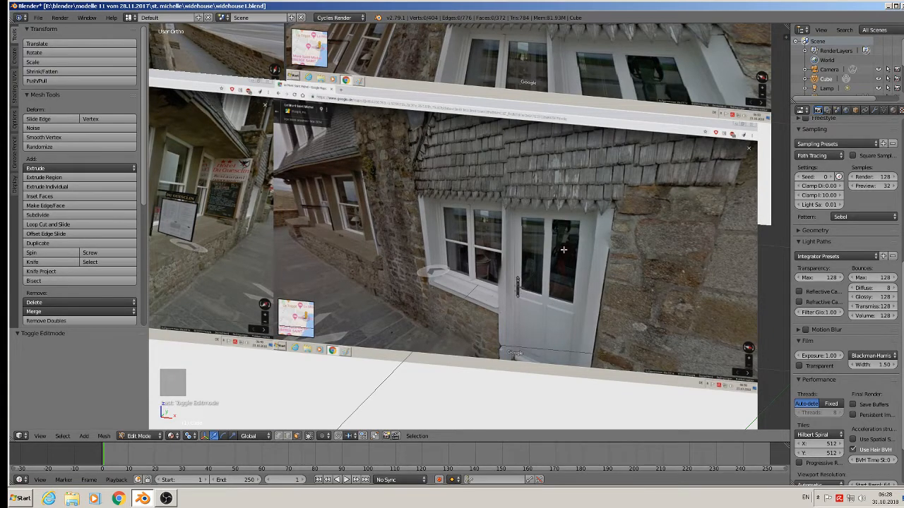
scroll(535, 279, "down", 2)
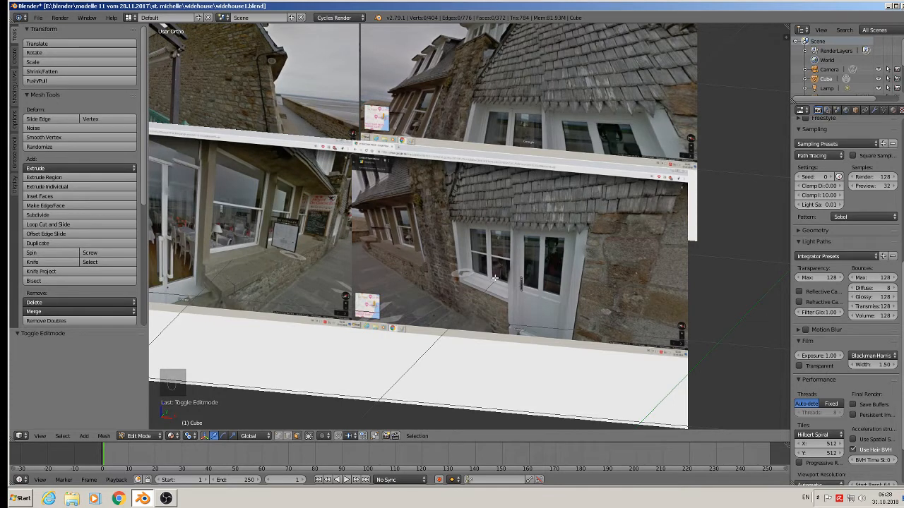
scroll(411, 192, "down", 2)
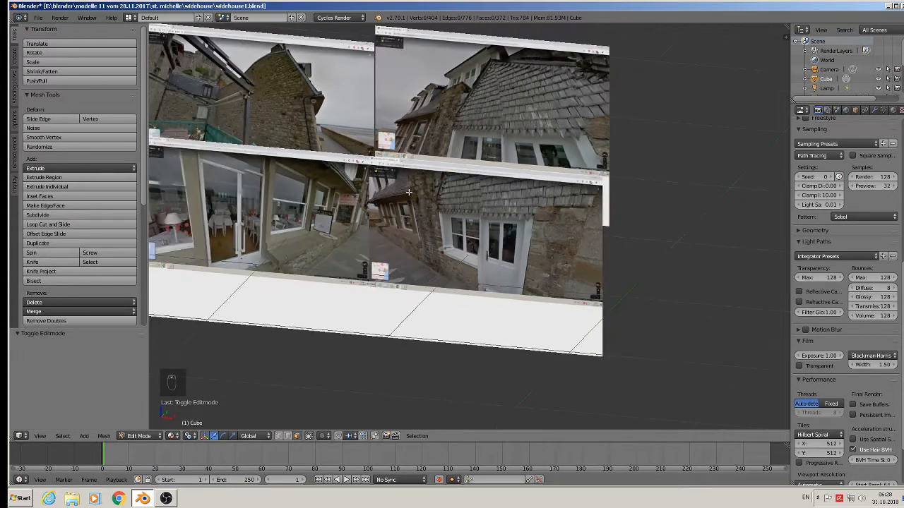
middle_click_drag(459, 212, 172, 228, "shift")
scroll(289, 127, "up", 1)
middle_click_drag(289, 127, 494, 99, "shift")
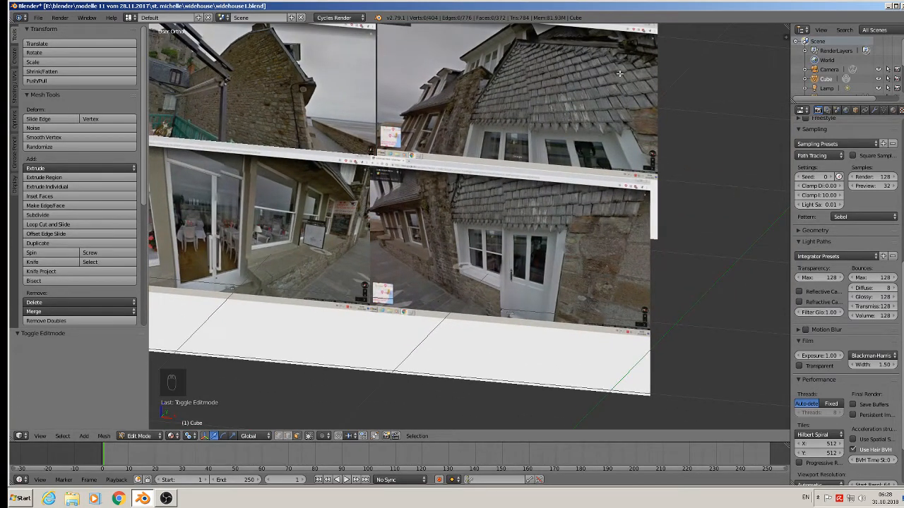
scroll(424, 141, "down", 3)
middle_click_drag(329, 167, 597, 233, "shift")
scroll(425, 196, "up", 7)
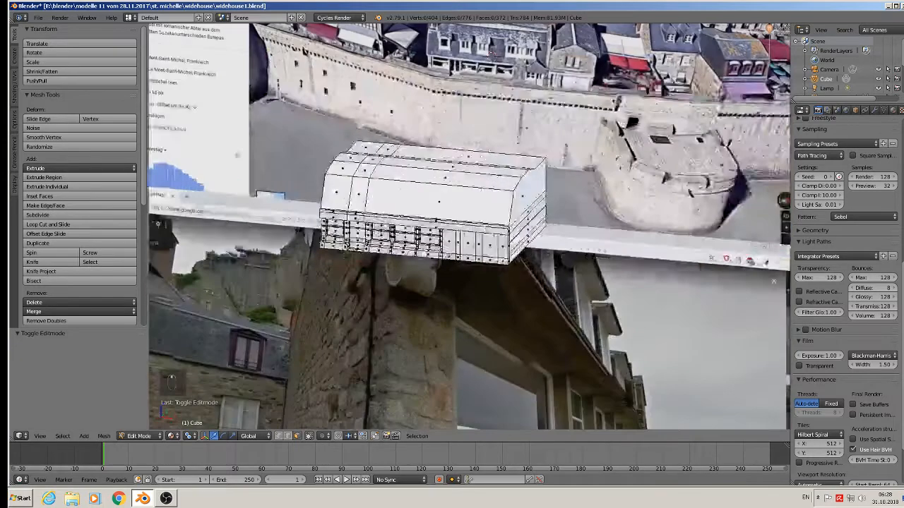
middle_click_drag(567, 61, 528, 158, "shift")
scroll(528, 158, "up", 1)
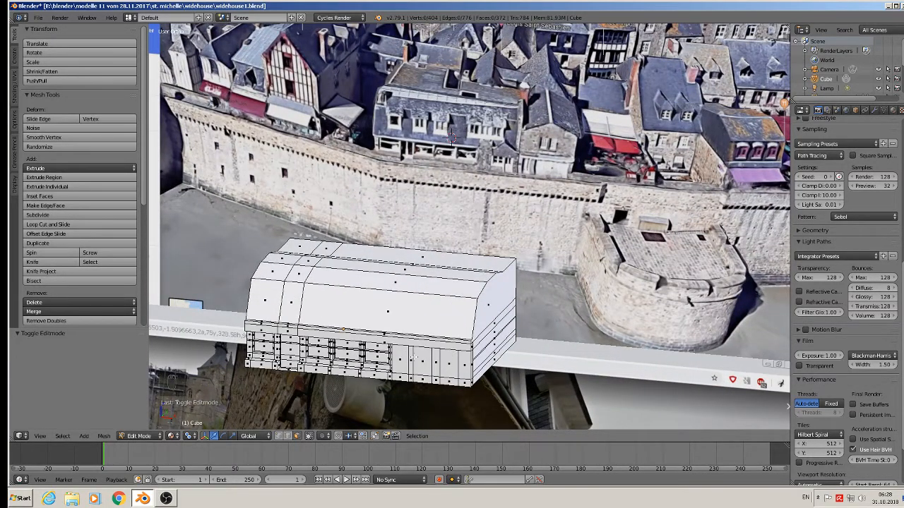
Raise the bottom edge of the middle panel in the undetailed wall section by 0.010 along Z to form a window sill.
scroll(459, 348, "up", 5)
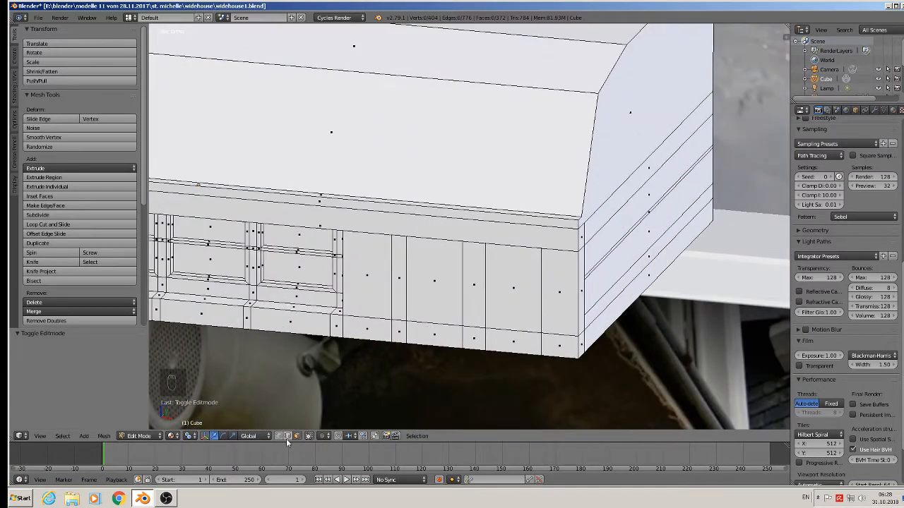
right_click(427, 320)
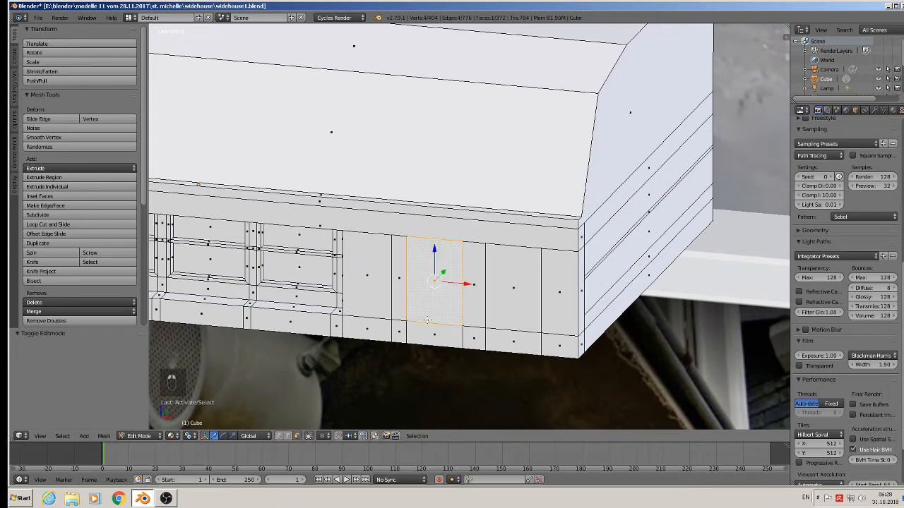
left_click(288, 435)
right_click(423, 321)
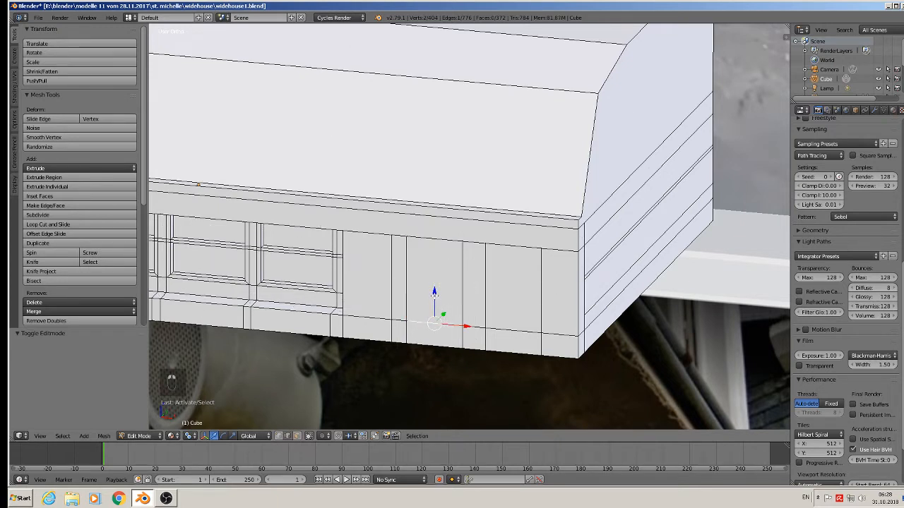
key("g")
key("z")
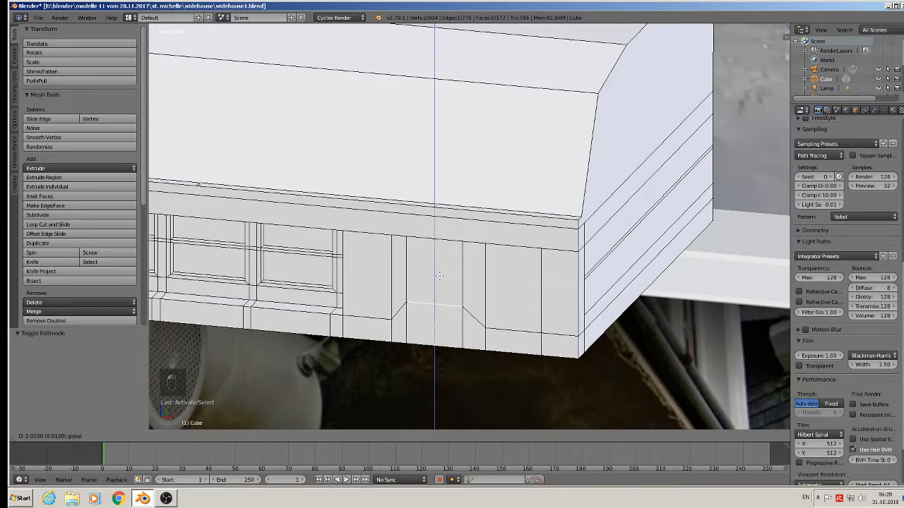
key("Return")
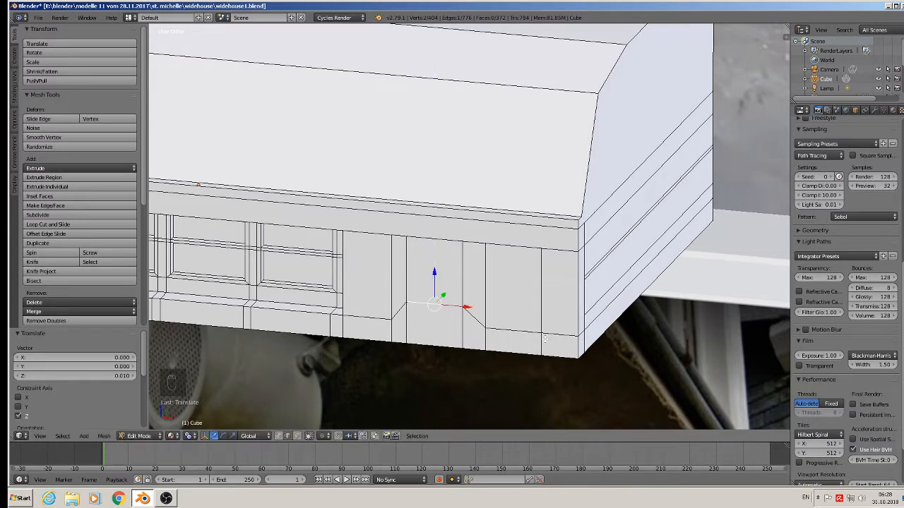
Extrude the raised-sill window face and the two door faces beside it about 0.008 into the wall, leaving nothing selected.
left_click(296, 435)
right_click(436, 275)
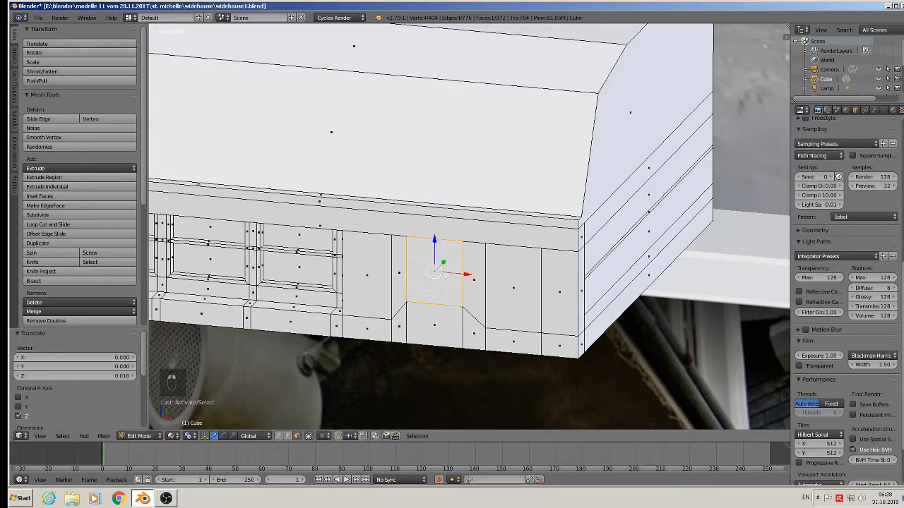
right_click(519, 290, "shift")
right_click(504, 342, "shift")
middle_click_drag(504, 351, 470, 303)
key("e")
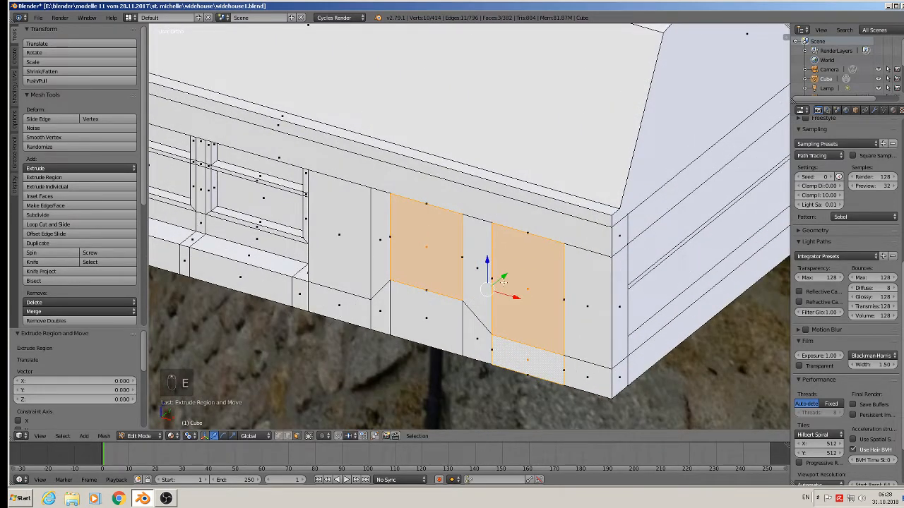
key("e")
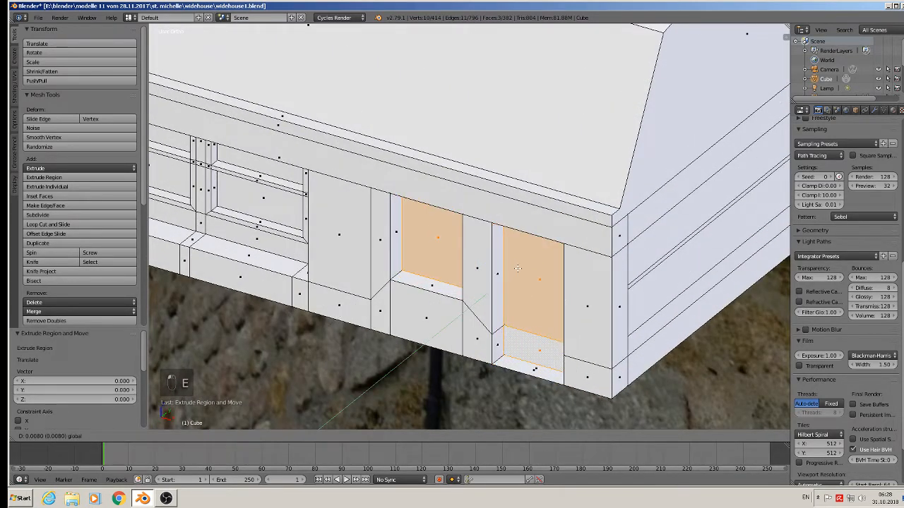
left_click(517, 269)
key("a")
Extrude the recessed raised-sill window face in place and scale it to about 0.872 to form a surrounding frame.
middle_click_drag(512, 272, 494, 285)
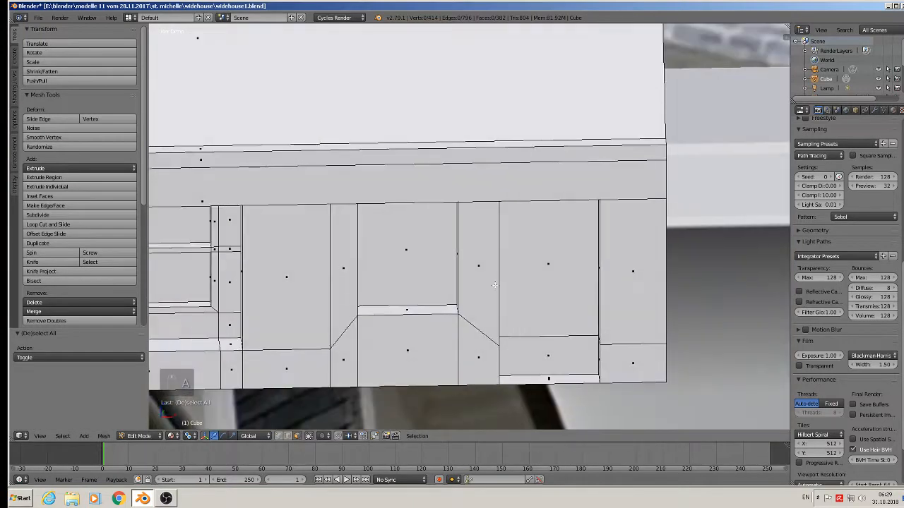
right_click(426, 260)
middle_click_drag(427, 259, 551, 305)
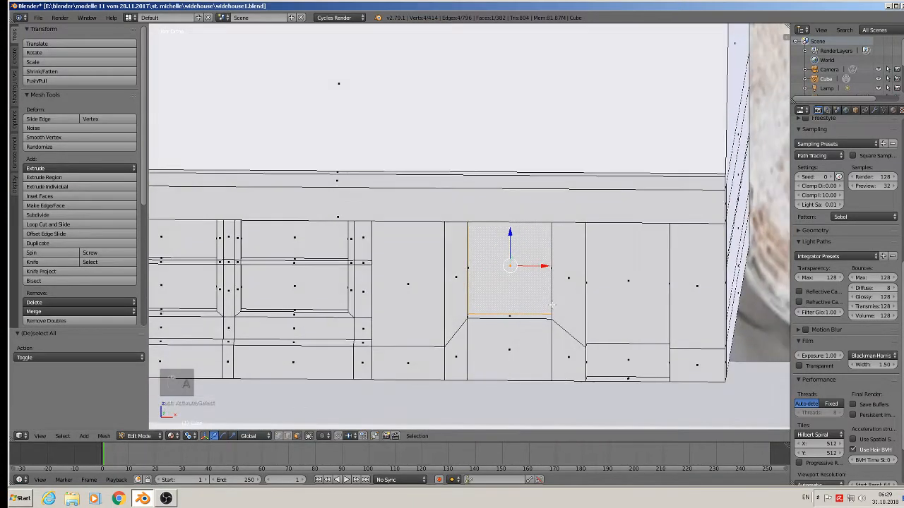
scroll(552, 304, "up", 2)
key("e")
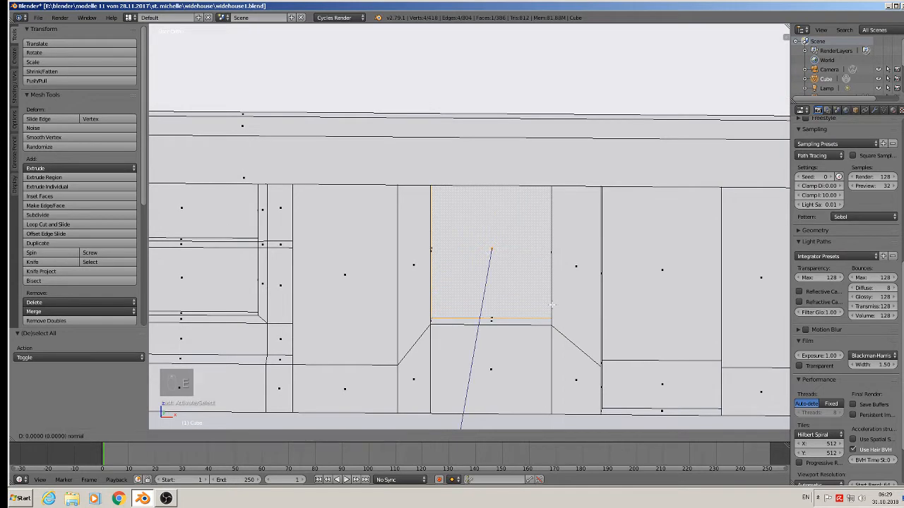
key("s")
left_click(540, 293)
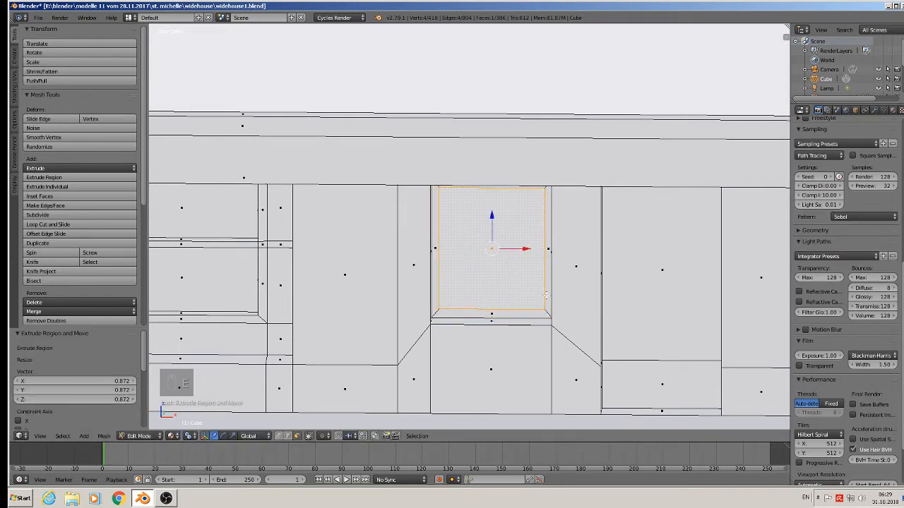
Extrude the framed window face in place and move it about 0.002 into the wall along Y.
middle_click_drag(539, 293, 492, 308)
key("e")
right_click(491, 275)
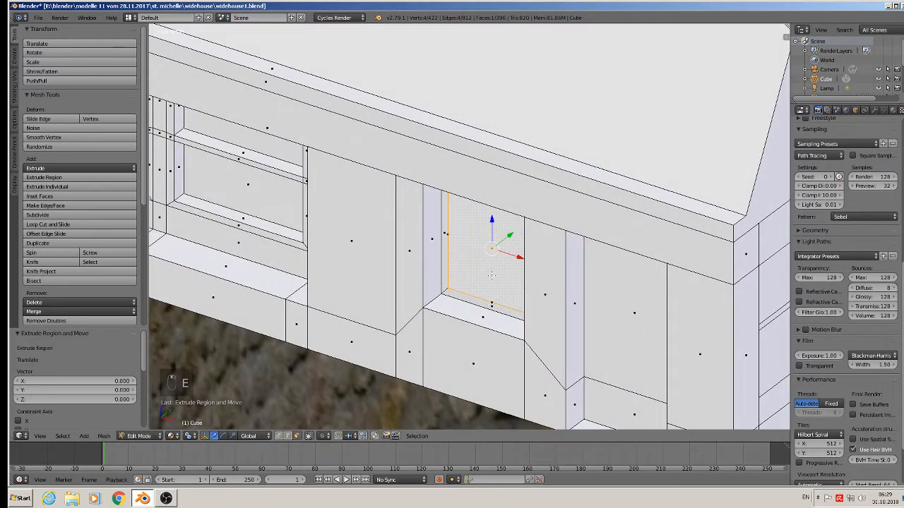
key("g")
key("y")
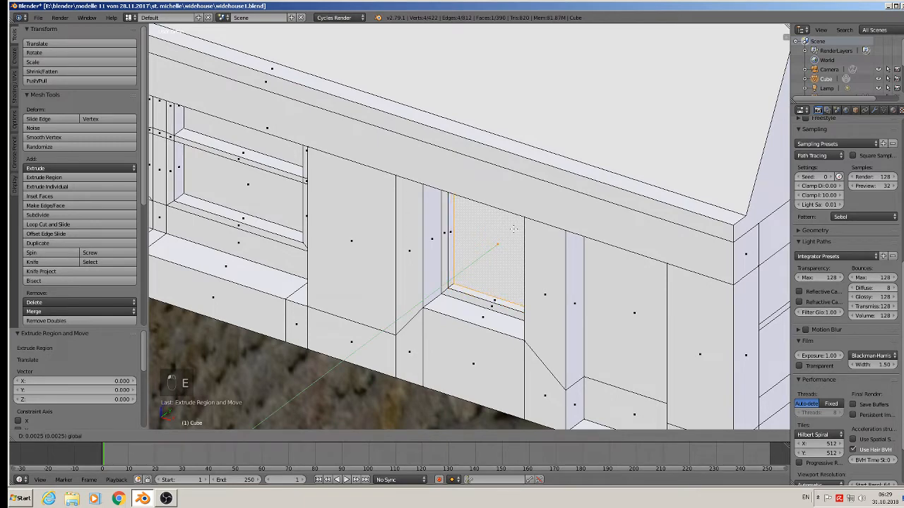
left_click(513, 228)
Add two closely spaced vertical loop cuts down the middle of the raised-sill window for its upright bar.
key("KP_1")
key("ctrl+r")
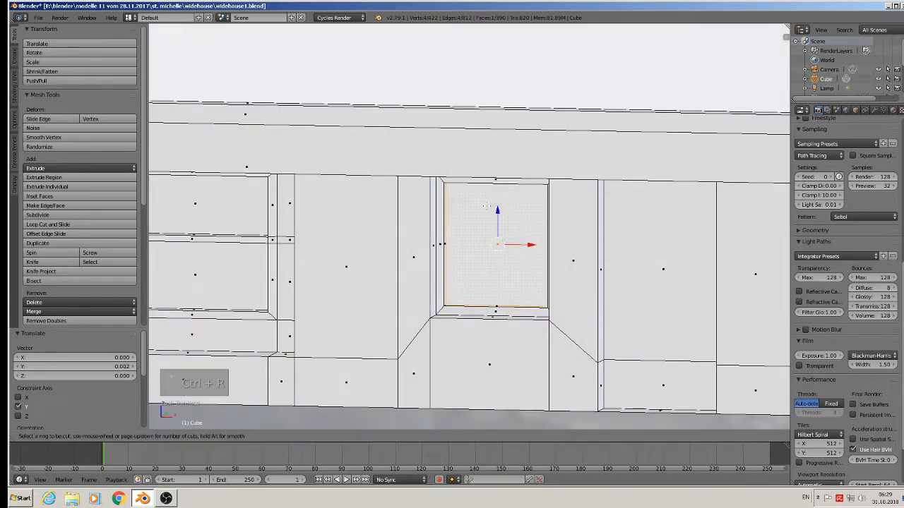
left_click(485, 197)
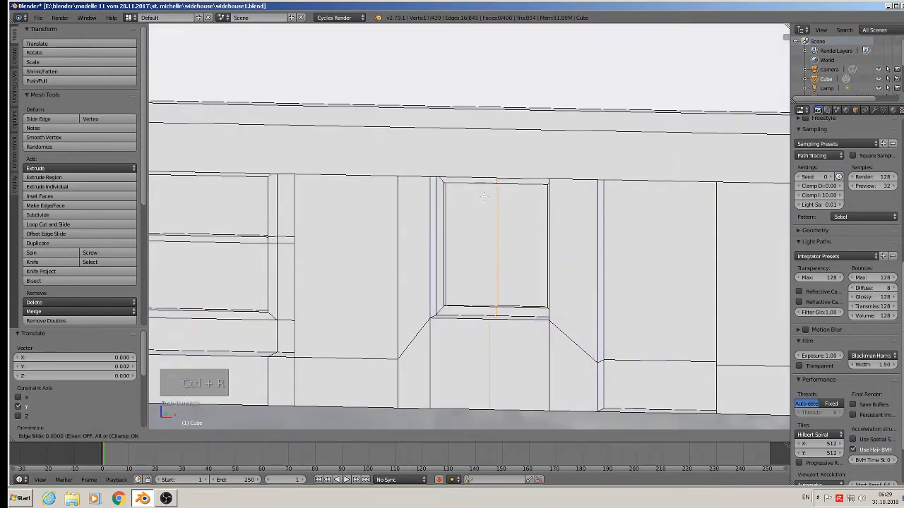
left_click(487, 198)
key("ctrl+r")
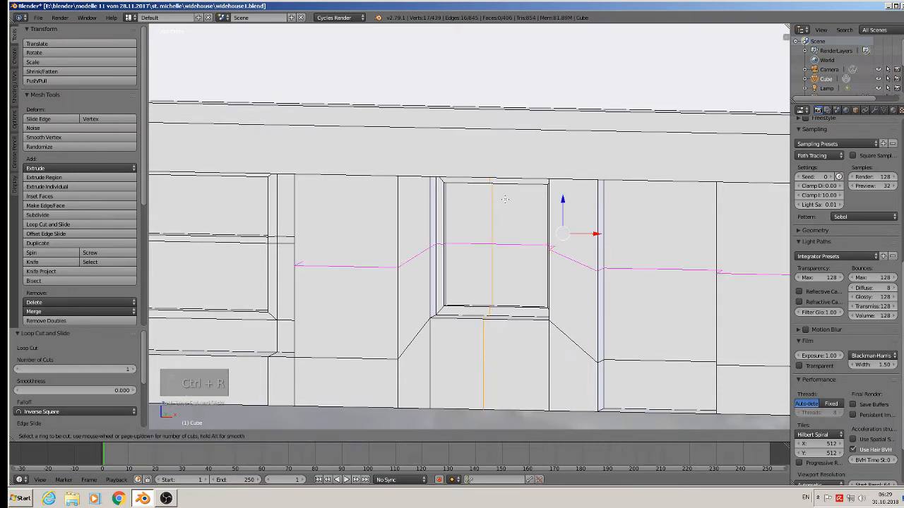
left_click(506, 189)
left_click(487, 188)
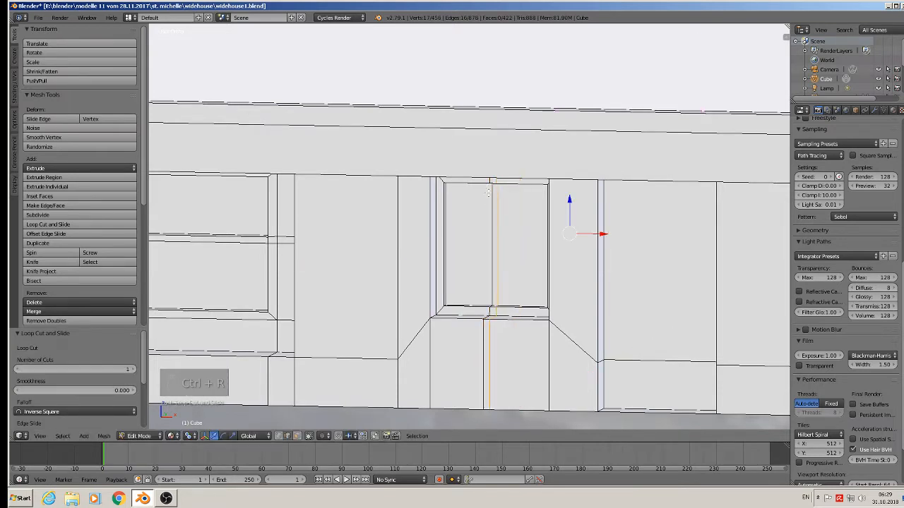
Add two closely spaced horizontal loop cuts across the raised-sill window, near mid-height, for its crossbar.
key("ctrl+r")
left_click(480, 236)
left_click(481, 235)
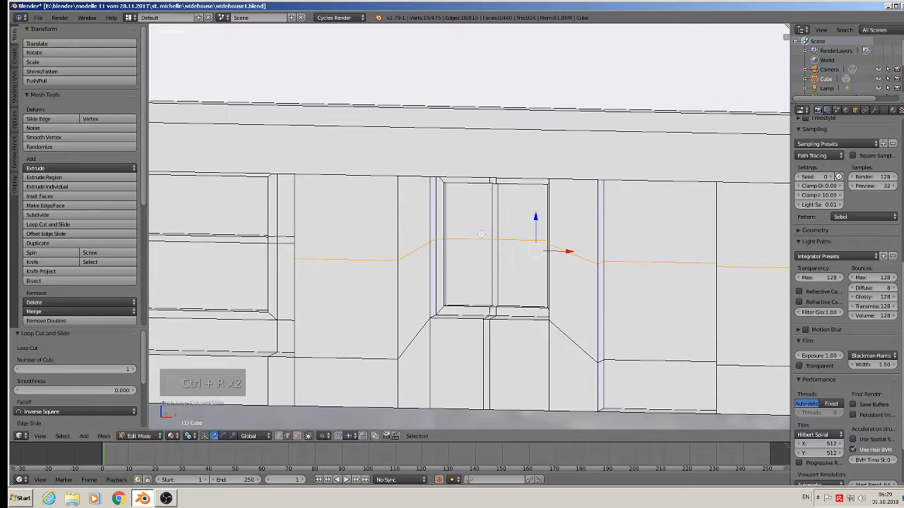
key("ctrl+r")
left_click(460, 286)
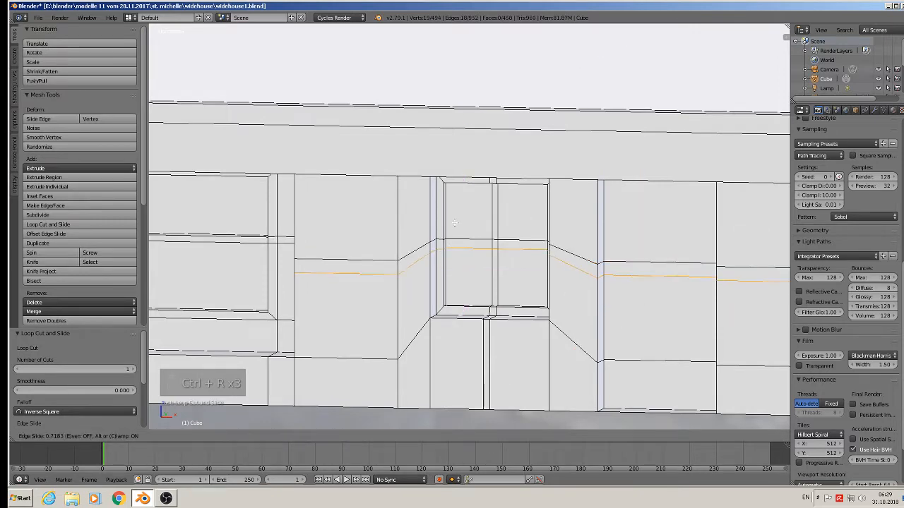
left_click(454, 218)
scroll(454, 217, "down", 3)
key("Tab")
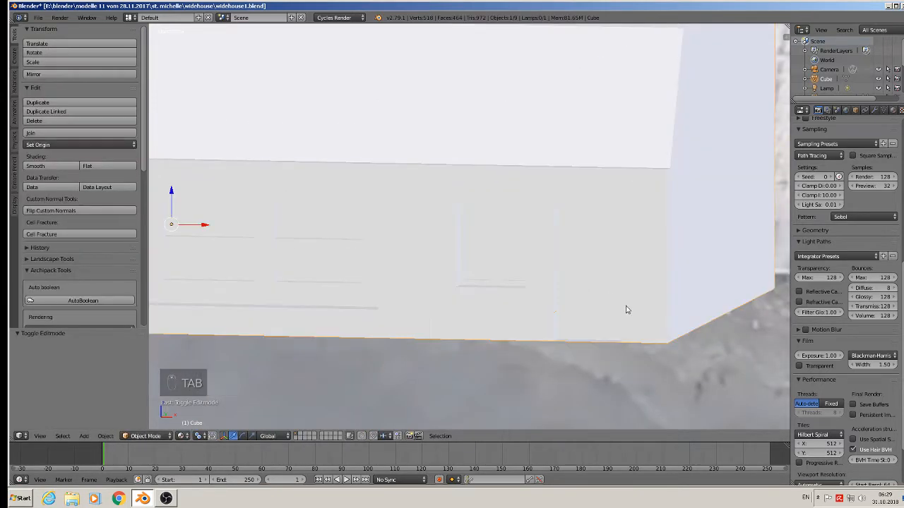
Extrude the four pane faces of the raised-sill window and move them about 0.001 into the wall along Y.
key("Tab")
key("a")
key("a")
key("a")
middle_click_drag(618, 315, 561, 308)
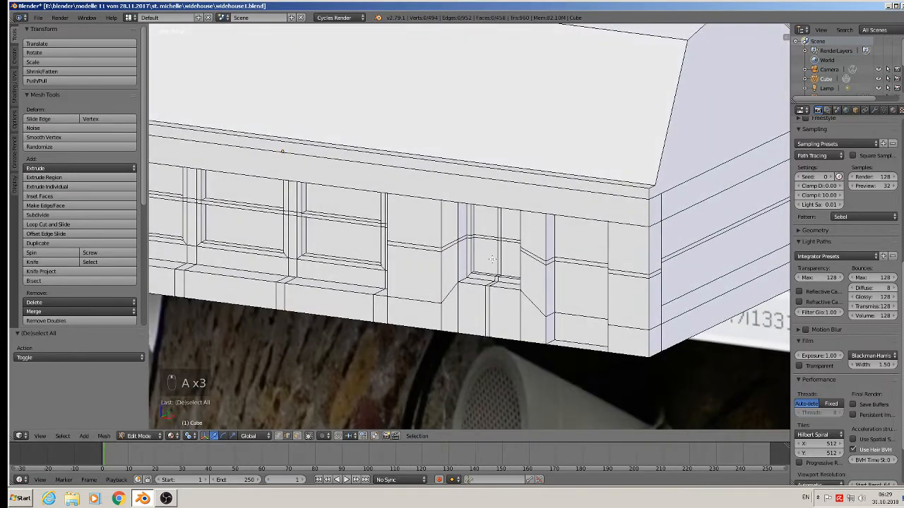
scroll(496, 250, "up", 4)
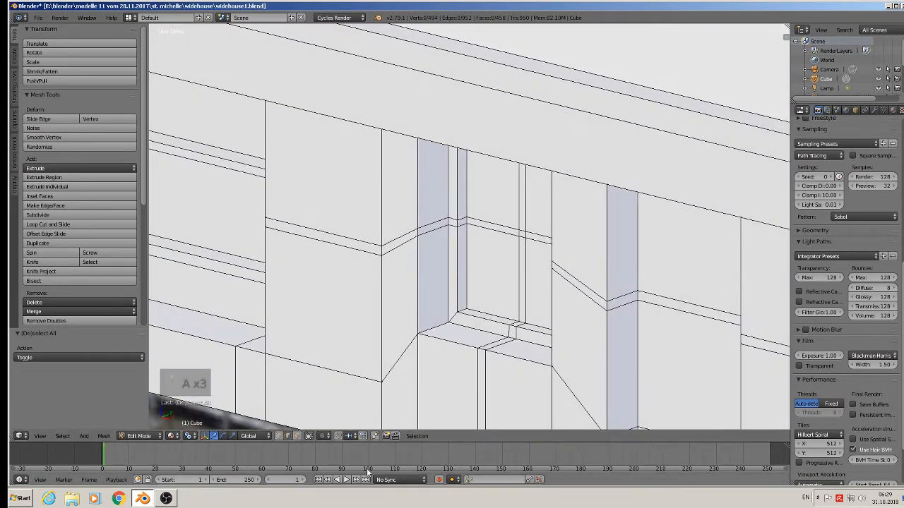
left_click(297, 435)
right_click(495, 209)
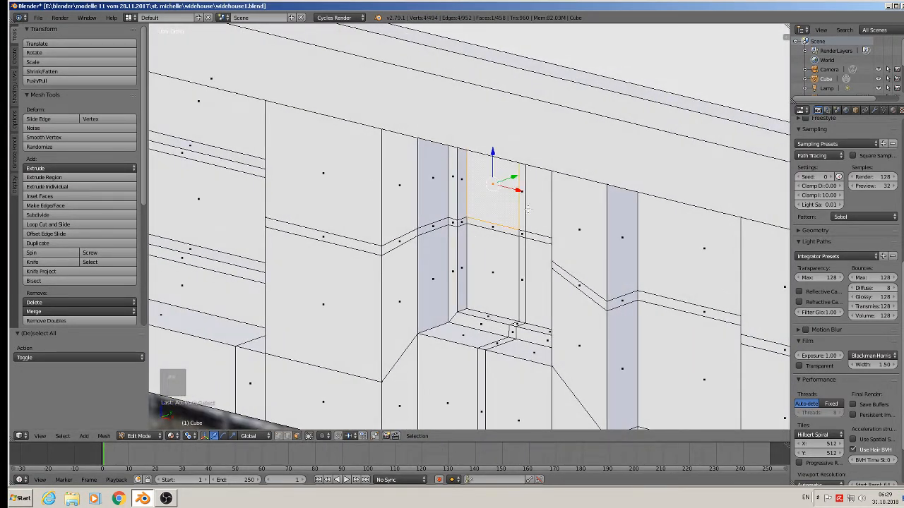
right_click(528, 211, "shift")
right_click(493, 266, "shift")
right_click(539, 270, "shift")
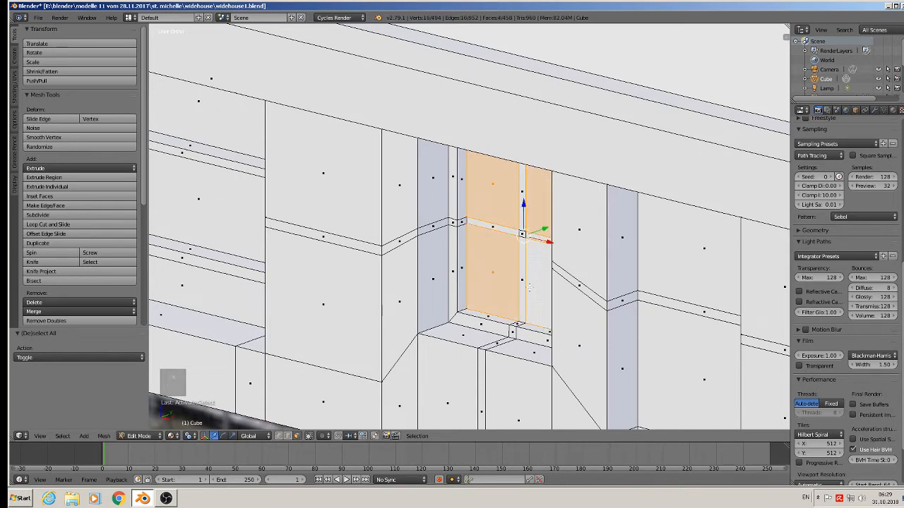
key("e")
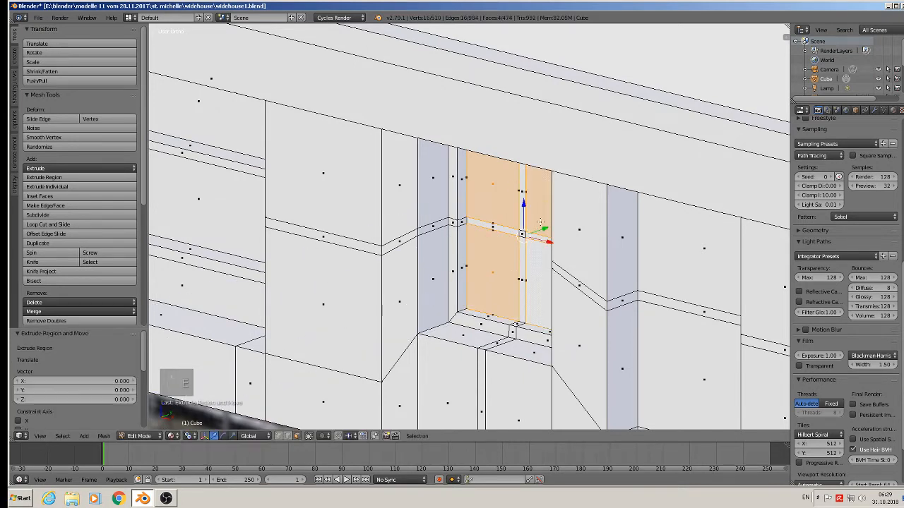
key("g")
key("y")
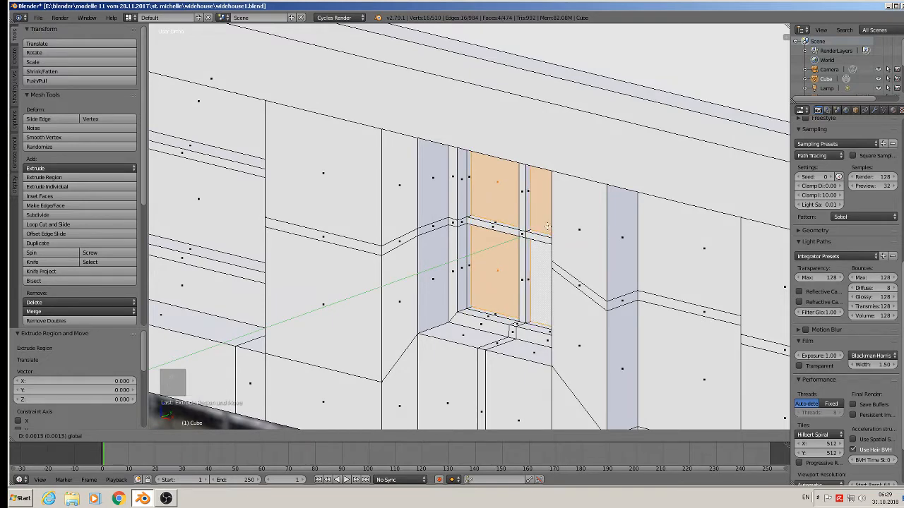
left_click(548, 257)
Examine the detailed window on the model and the reference photos of the shingled facade and the glazed double door.
key("Tab")
scroll(547, 261, "down", 3)
key("a")
key("a")
key("Tab")
scroll(547, 267, "down", 10)
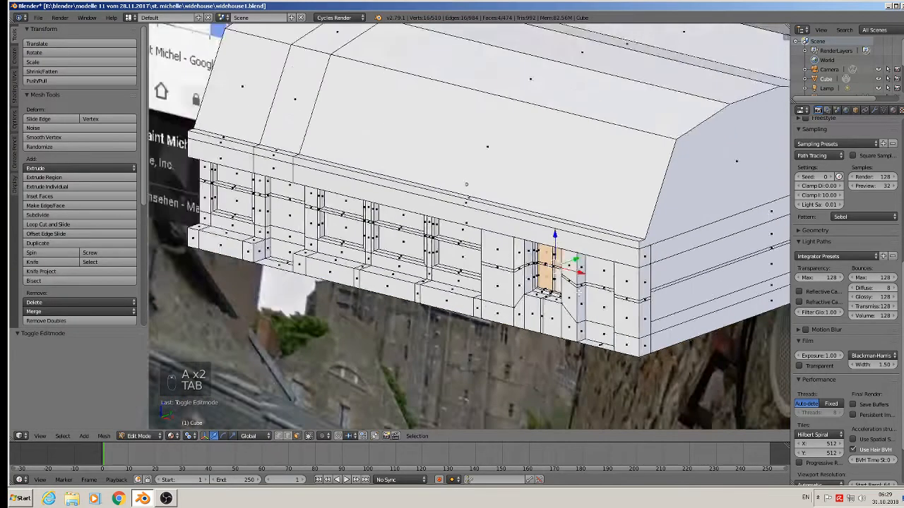
scroll(528, 274, "down", 4)
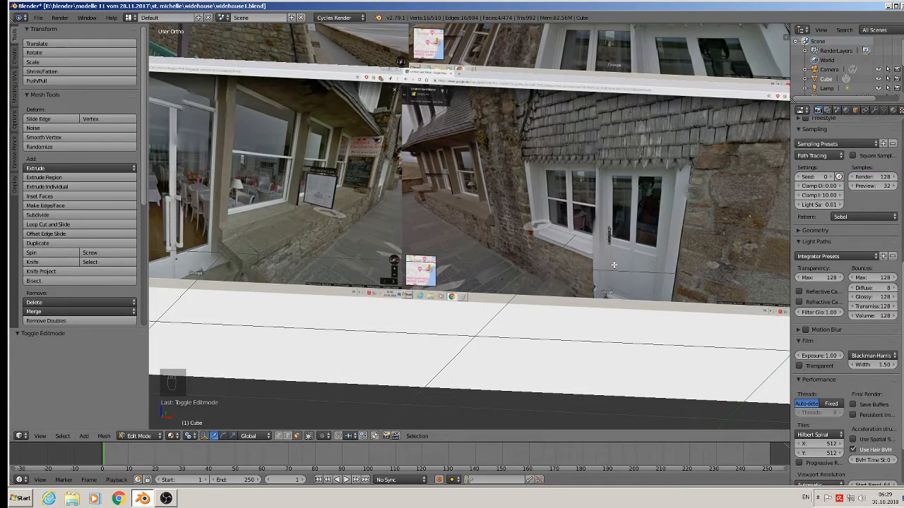
scroll(613, 264, "down", 2)
middle_click_drag(602, 267, 676, 205, "shift")
middle_click_drag(343, 194, 463, 187, "shift")
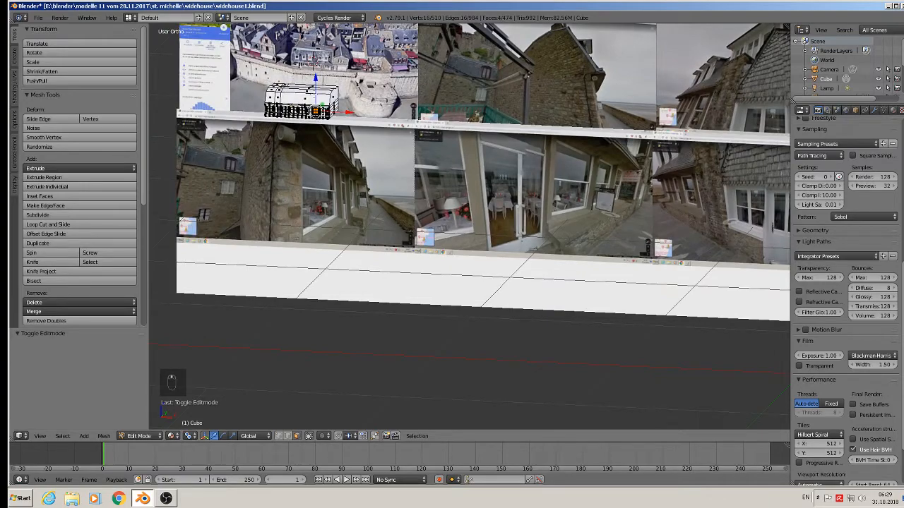
key("KP_Decimal")
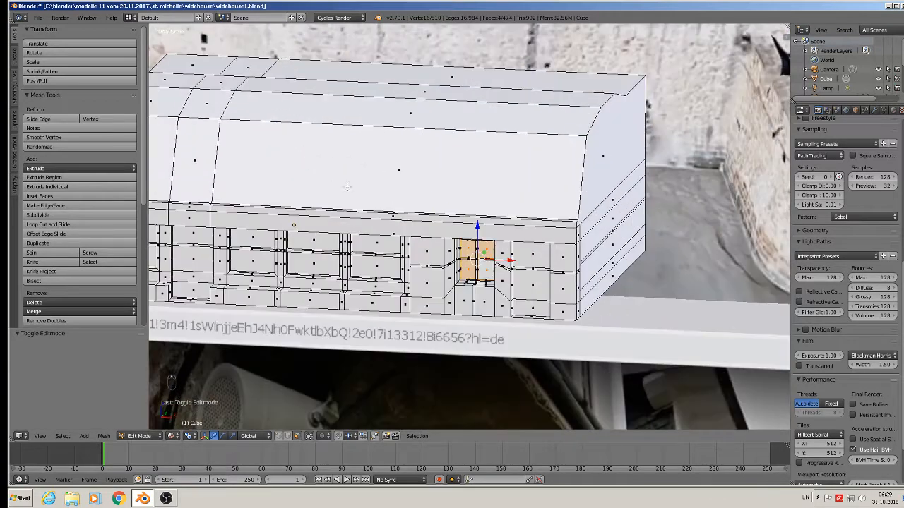
scroll(535, 257, "down", 10)
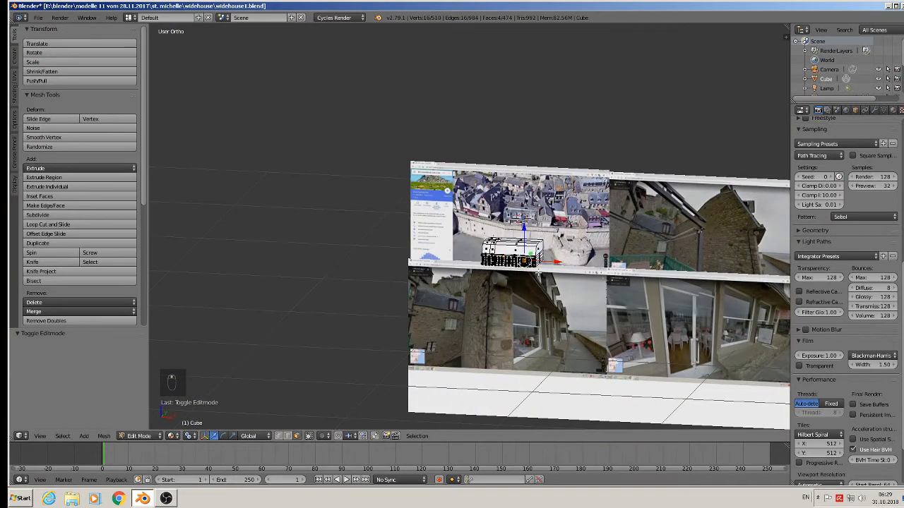
scroll(725, 346, "up", 5)
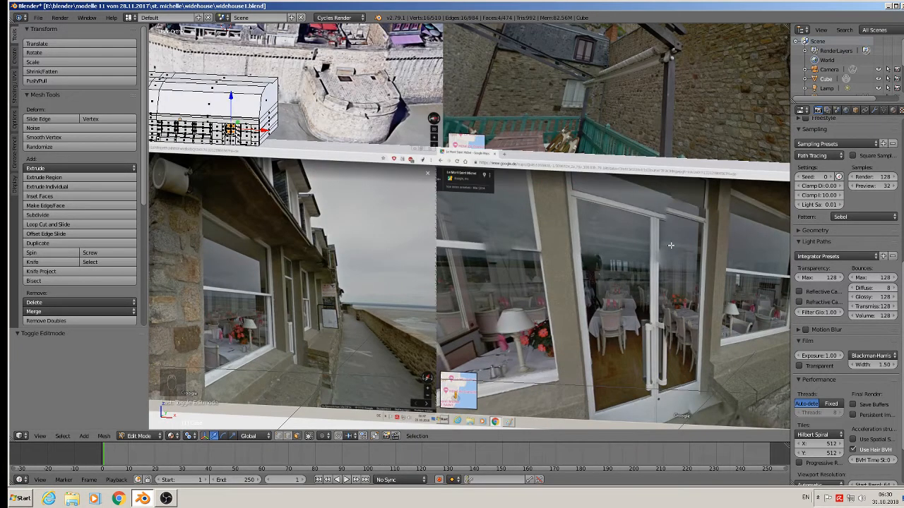
Extrude the top face of the recessed door between the large windows in place and scale it to 0.916 for a frame.
scroll(367, 211, "up", 8)
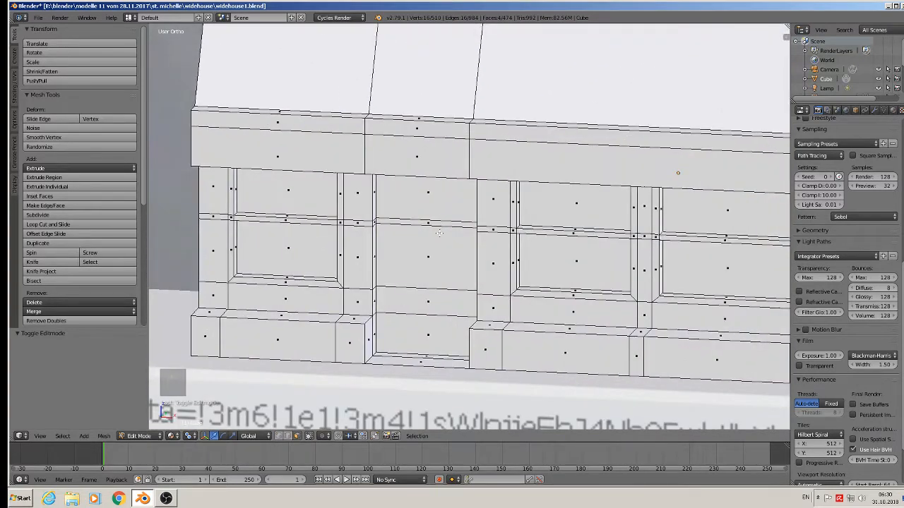
scroll(438, 233, "up", 2)
right_click(412, 188)
middle_click_drag(429, 222, 441, 212)
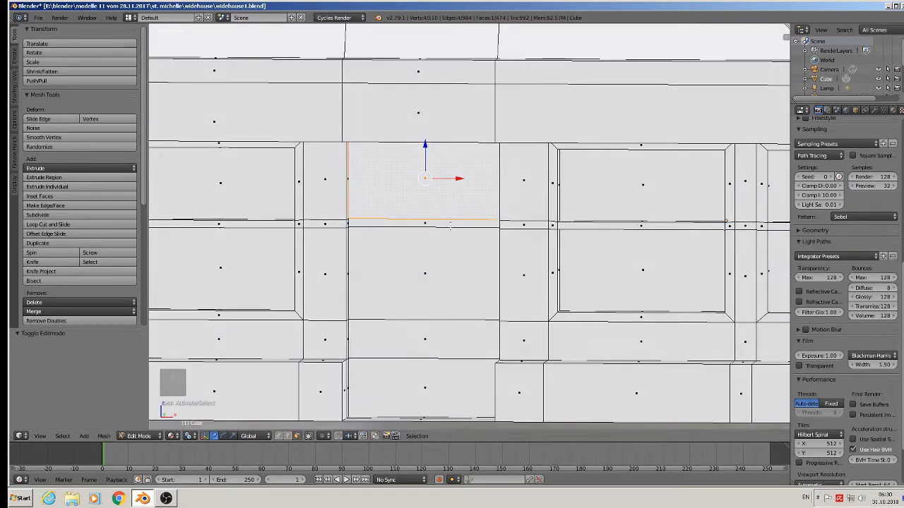
key("e")
key("s")
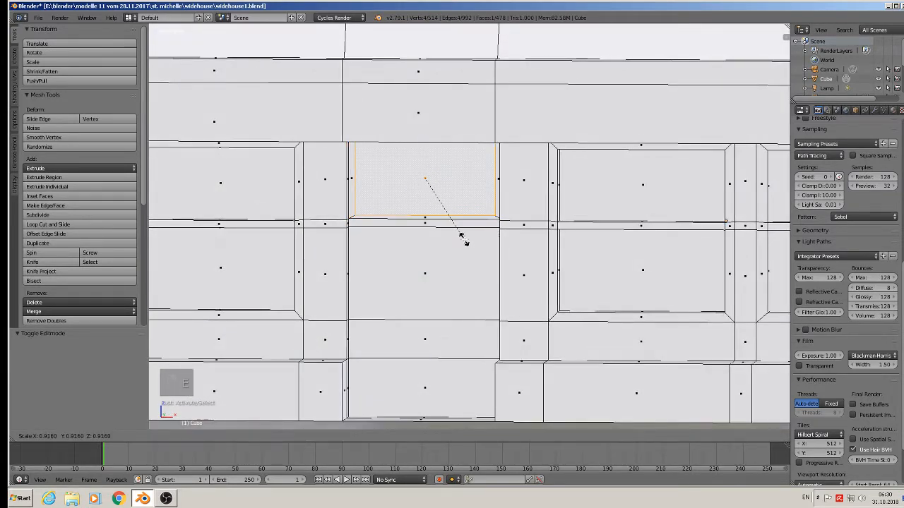
left_click(461, 235)
Extrude the framed top face of the door and move it 0.002 into the wall along Y.
middle_click_drag(460, 235, 419, 247)
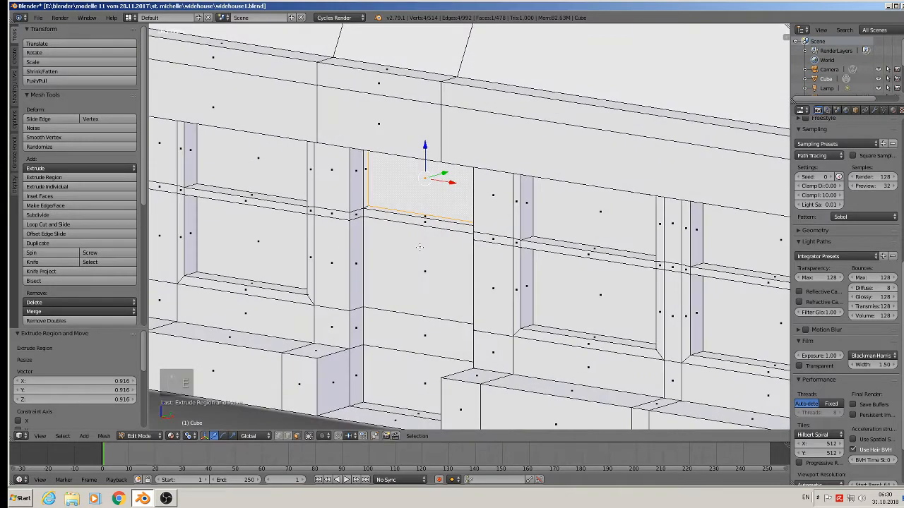
key("e")
left_click_drag(442, 172, 451, 172)
Add a vertical loop cut through the middle of the door and shift it 0.00057 along X.
middle_click_drag(420, 280, 466, 282)
key("ctrl+r")
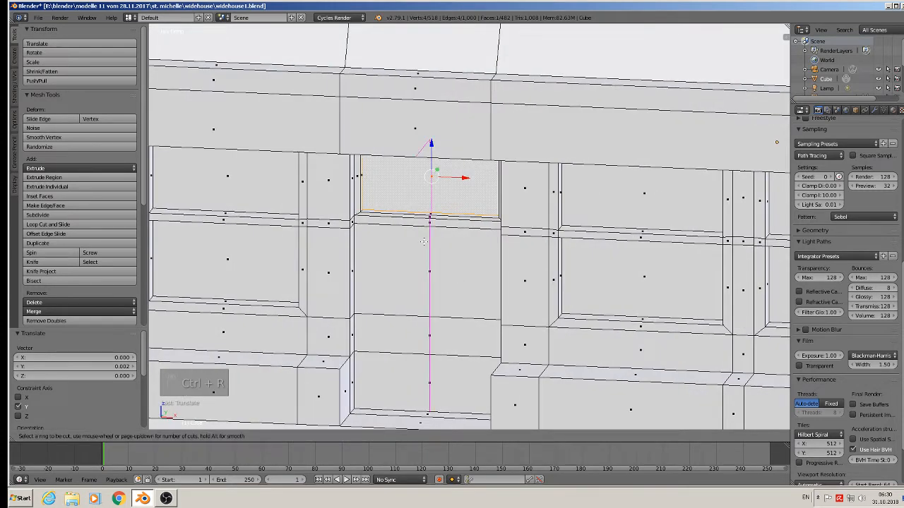
left_click(425, 283)
right_click(425, 283)
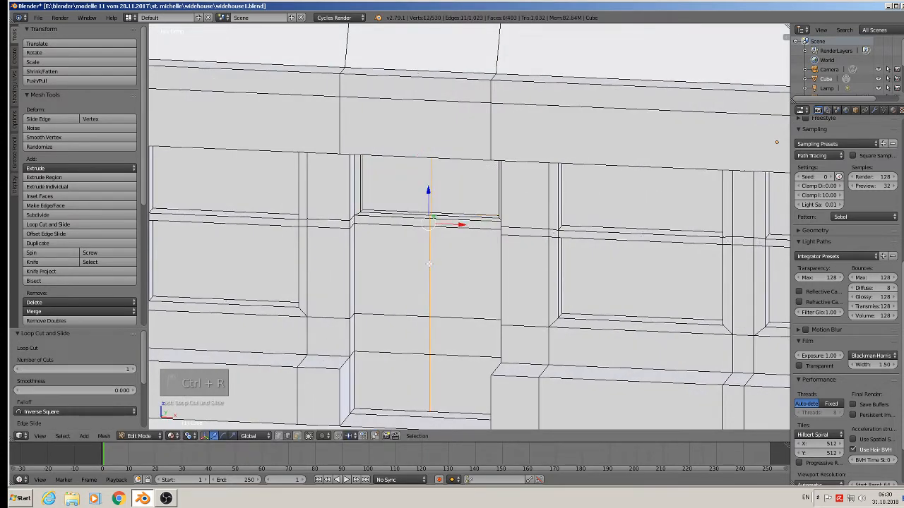
left_click_drag(457, 224, 432, 227)
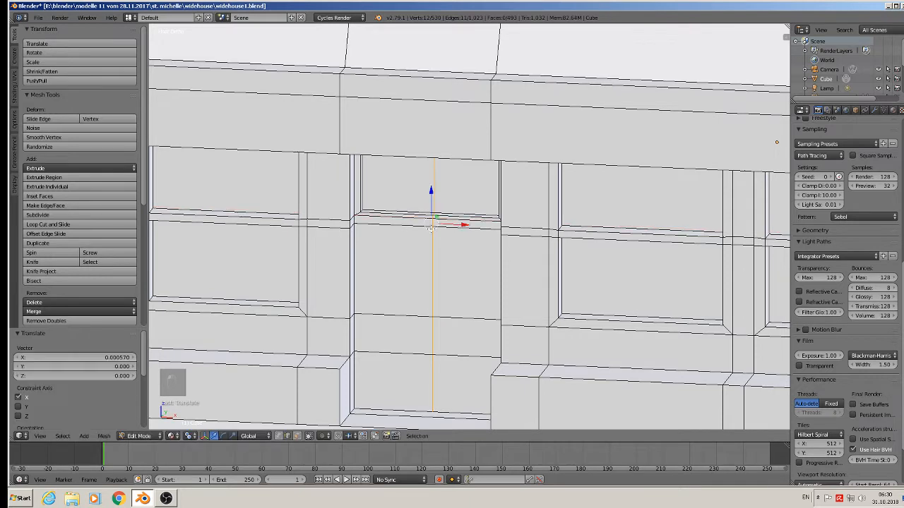
Add a second vertical loop cut in the door's left half and move it 0.007 along X, close beside the centre cut.
key("ctrl+r")
left_click(427, 220)
right_click(427, 221)
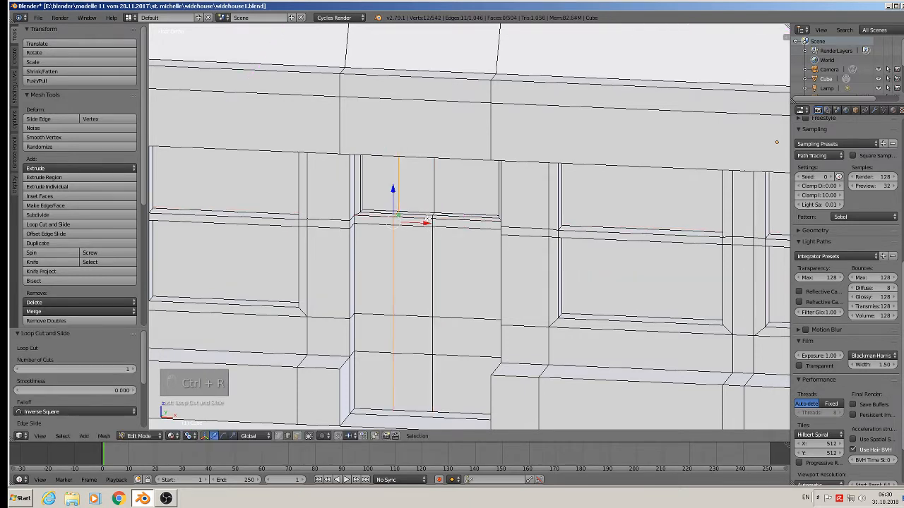
key("g")
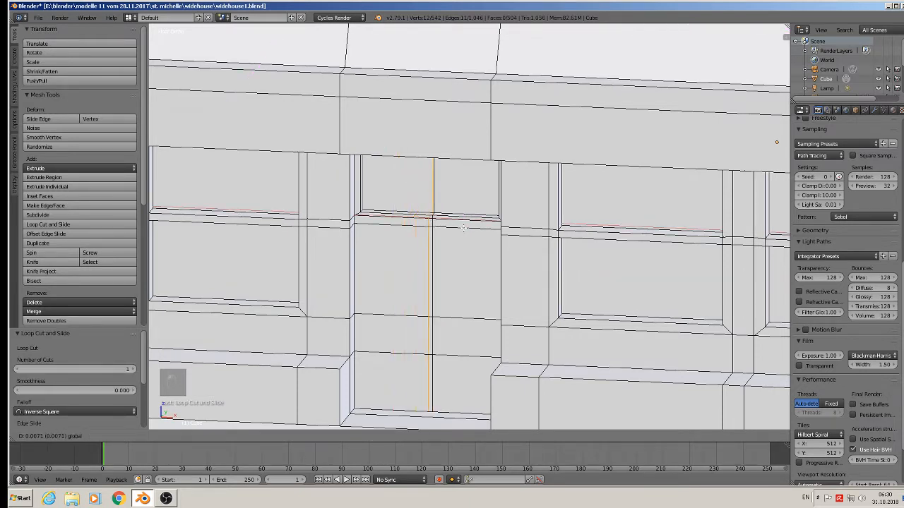
left_click(464, 228)
Extrude the three stacked faces of the double door's left leaf in place and scale them to 0.866.
scroll(423, 230, "down", 2)
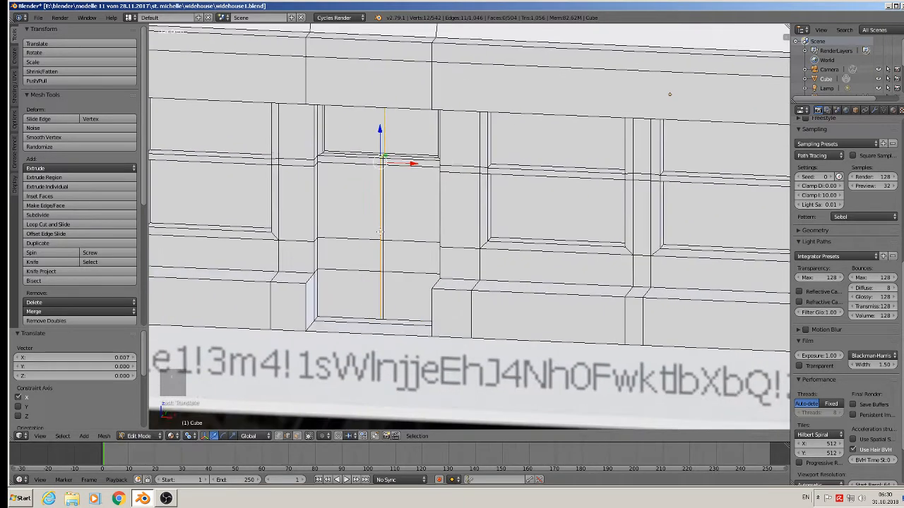
key("ctrl+Tab")
key("3")
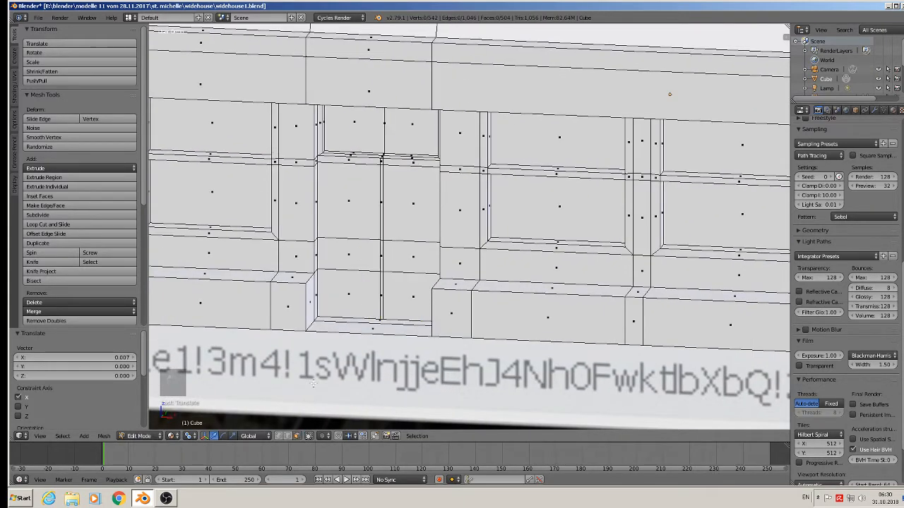
right_click(357, 218)
right_click(361, 258, "shift")
right_click(368, 295, "shift")
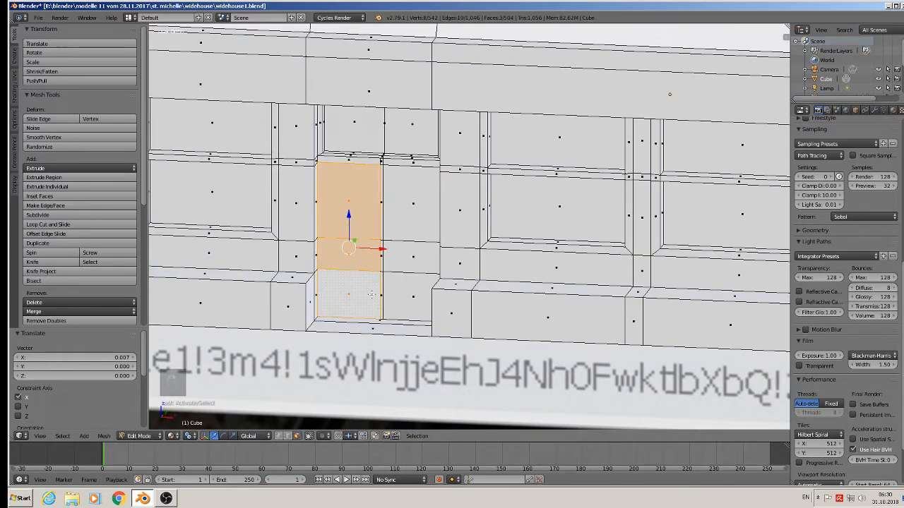
scroll(358, 290, "up", 2)
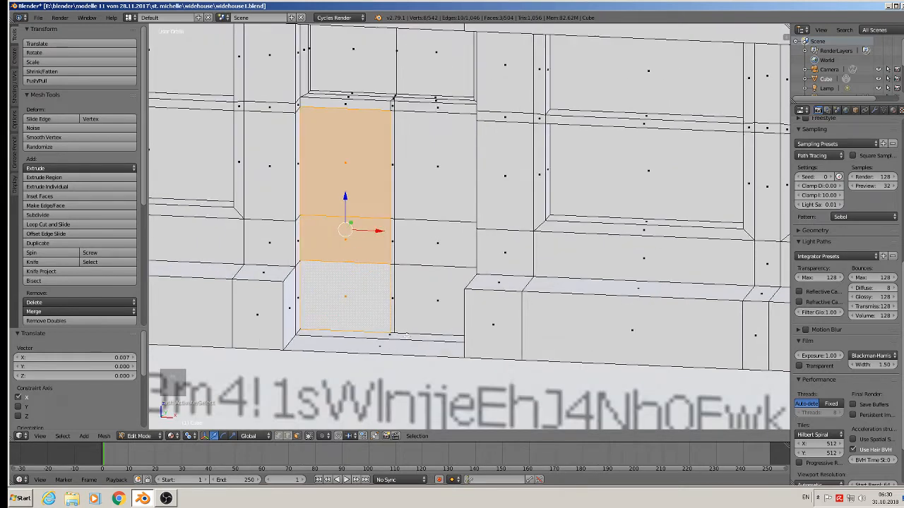
key("s")
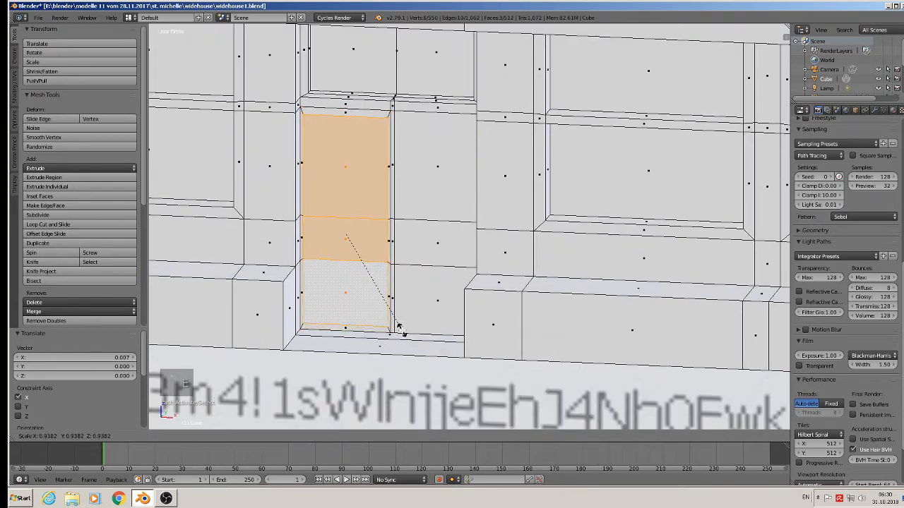
left_click(392, 327)
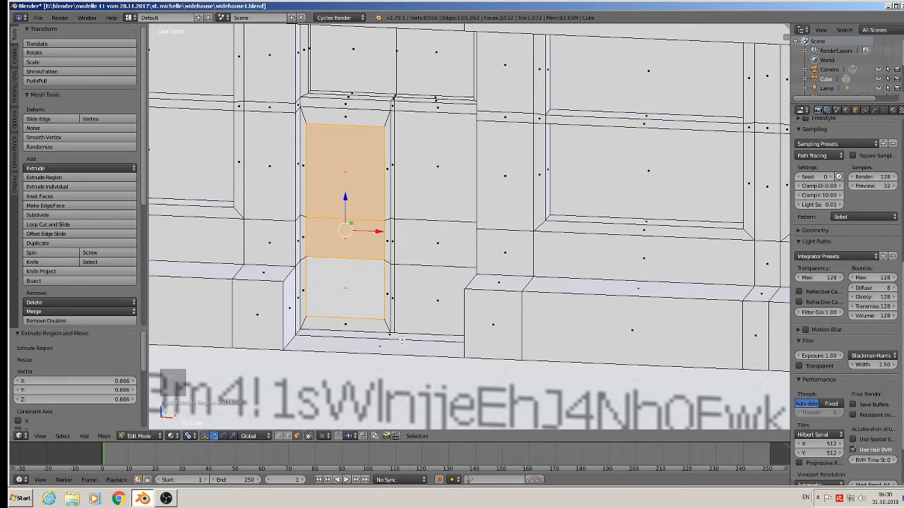
key("s")
key("y")
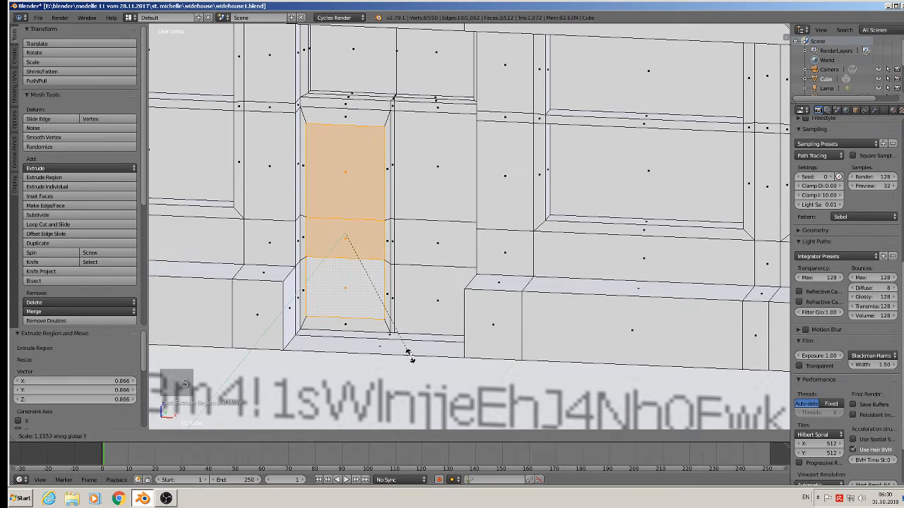
right_click(455, 369)
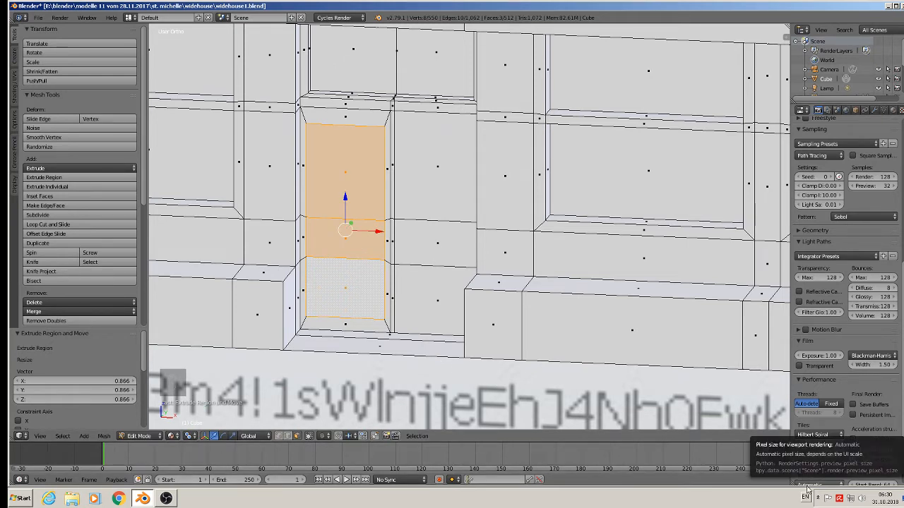
Scale the left leaf's inner faces by 1.102 along Z to thin the frame's upper and lower edges.
key("s")
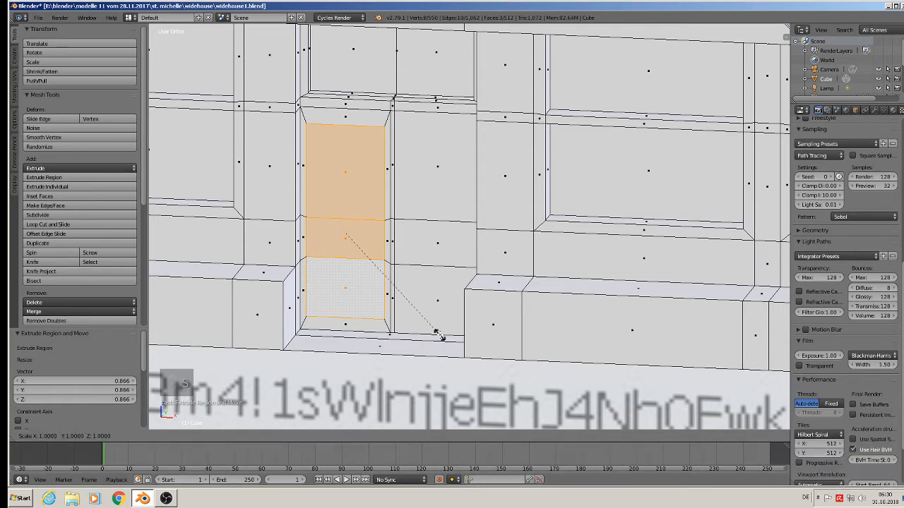
key("z")
left_click(443, 351)
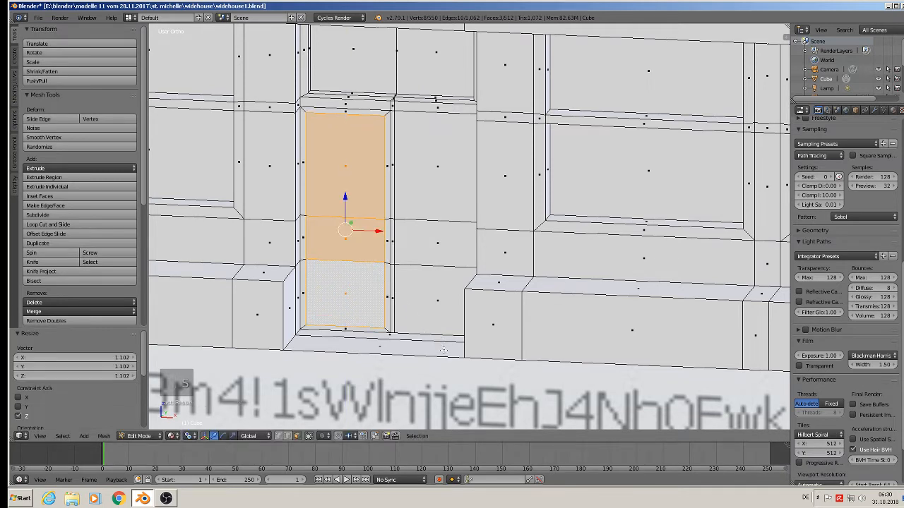
Extrude the right leaf's three faces in place, scale them to 0.833, and stretch them by about 1.14 along Z.
key("a")
right_click(449, 164)
right_click(442, 327, "ctrl")
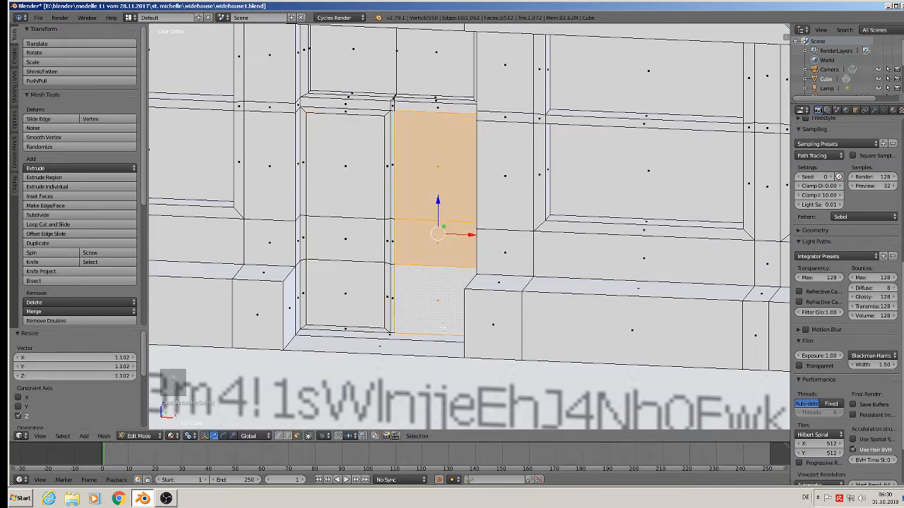
key("e")
key("s")
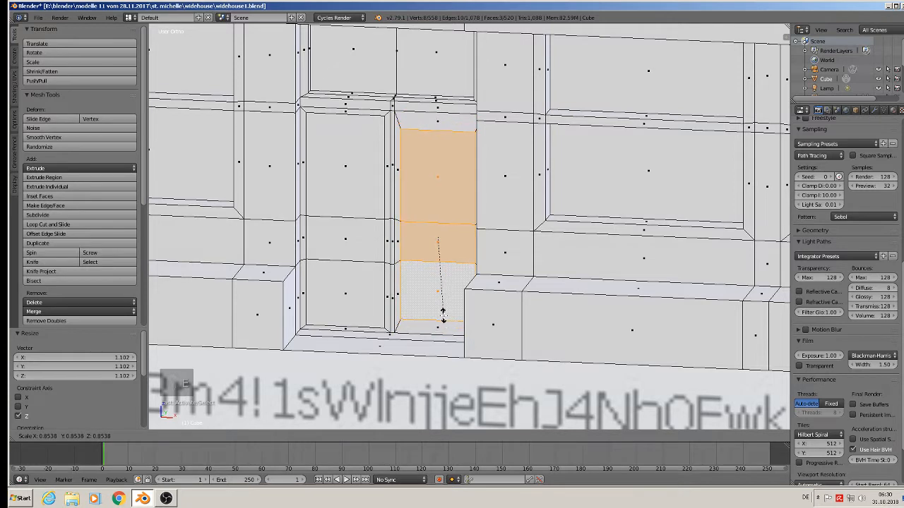
left_click(442, 309)
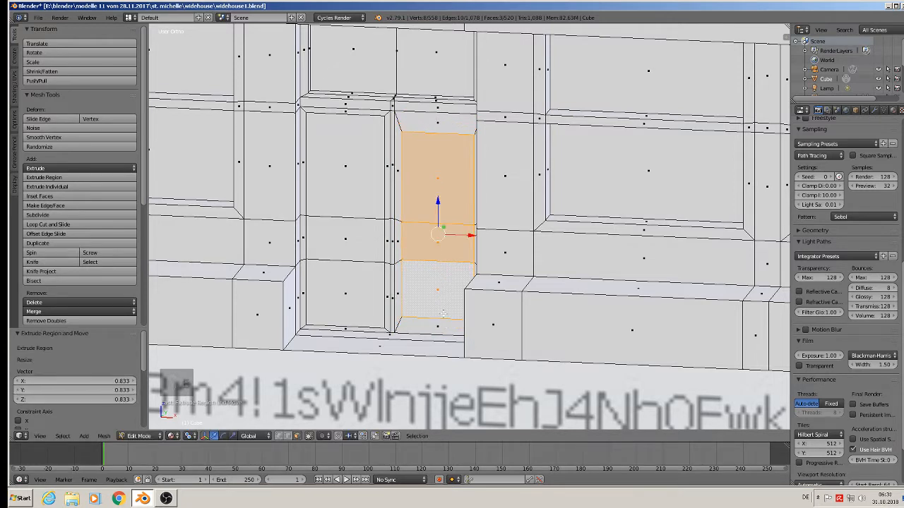
key("s")
key("z")
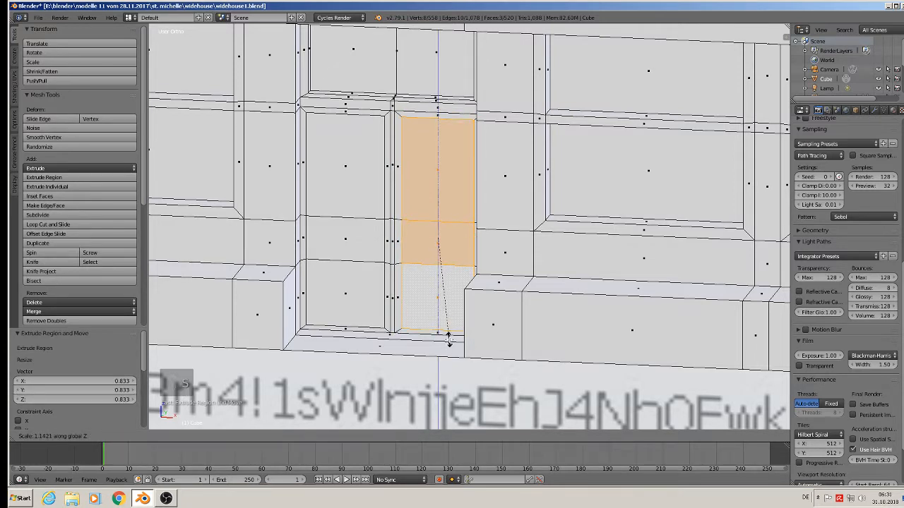
left_click(448, 341)
Extrude the right leaf's inner faces and move them 0.001 into the wall along Y.
middle_click_drag(427, 318, 444, 256)
key("e")
right_click(444, 255)
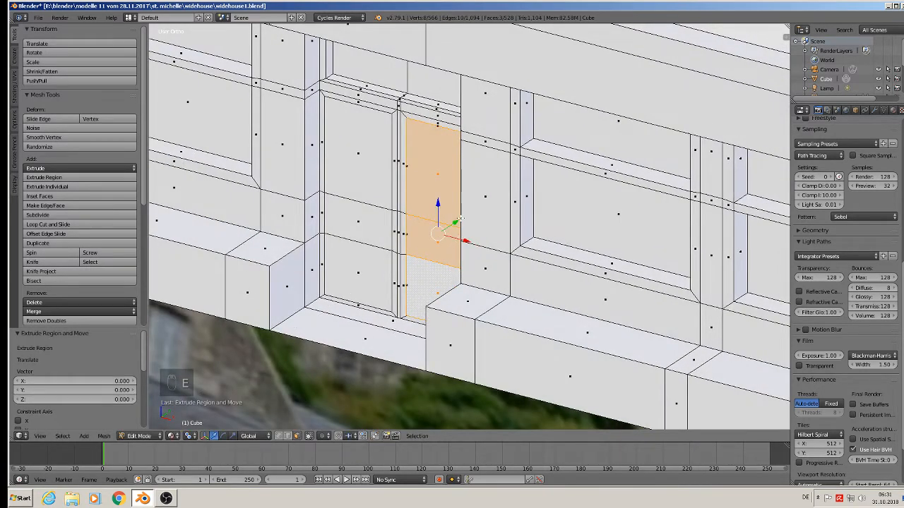
left_click_drag(459, 221, 460, 221)
Extrude the left leaf's three inner faces and move them slightly into the wall along Y.
right_click(359, 189)
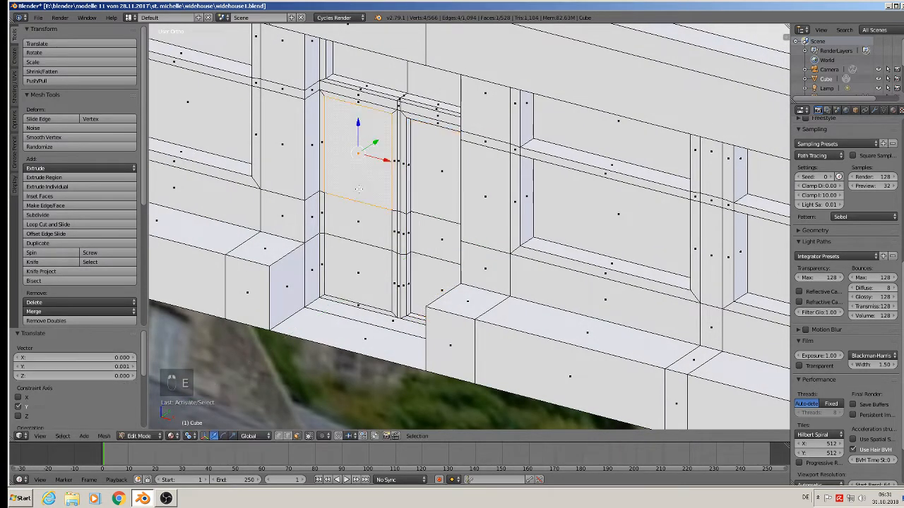
right_click(355, 250, "shift")
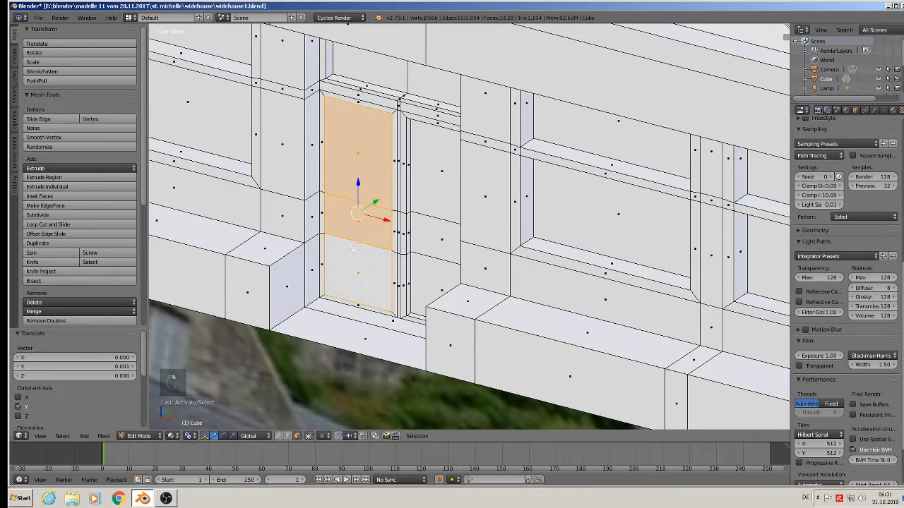
key("e")
right_click(354, 249)
left_click_drag(378, 203, 379, 203)
Leave edit mode and save the Blender file.
scroll(384, 204, "down", 2)
key("Tab")
middle_click_drag(391, 219, 535, 263)
left_click(38, 17)
left_click(51, 90)
Examine the reference images for the facade's doors and windows and the aerial view of the house.
scroll(535, 264, "down", 10)
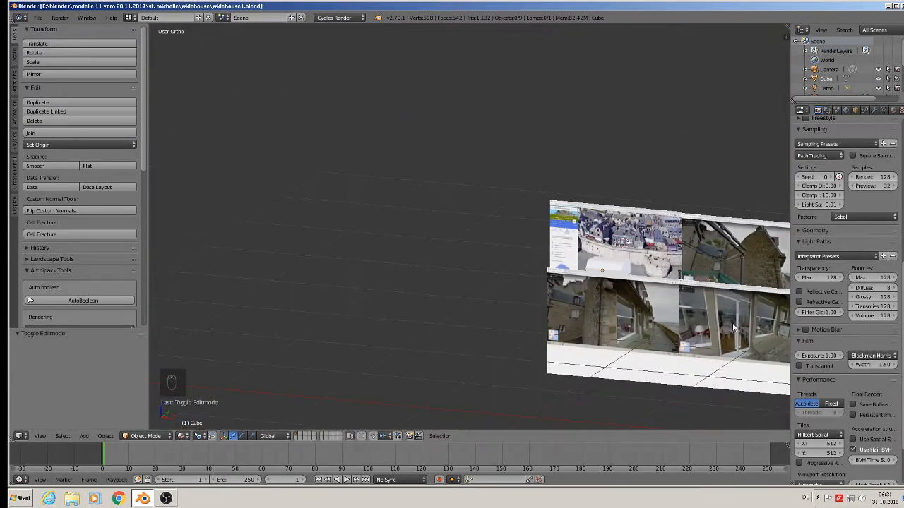
scroll(709, 307, "up", 3)
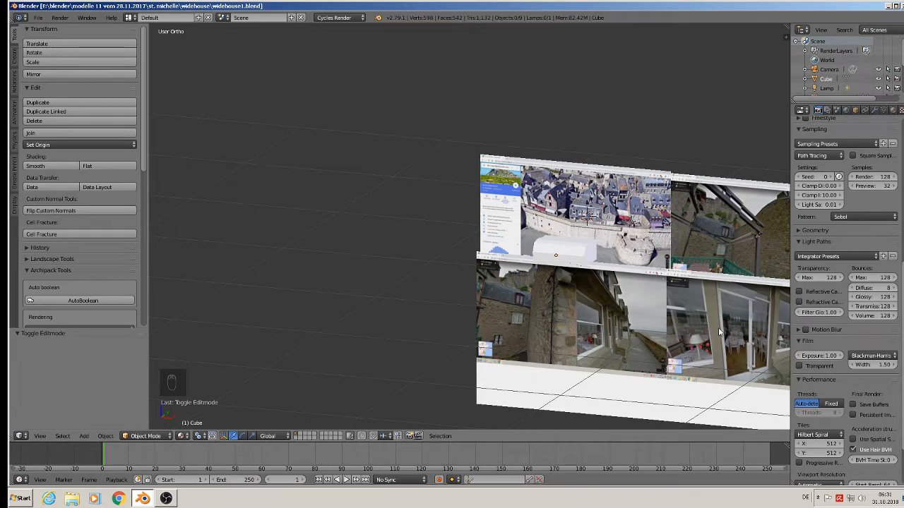
scroll(685, 278, "down", 1)
scroll(748, 313, "up", 6)
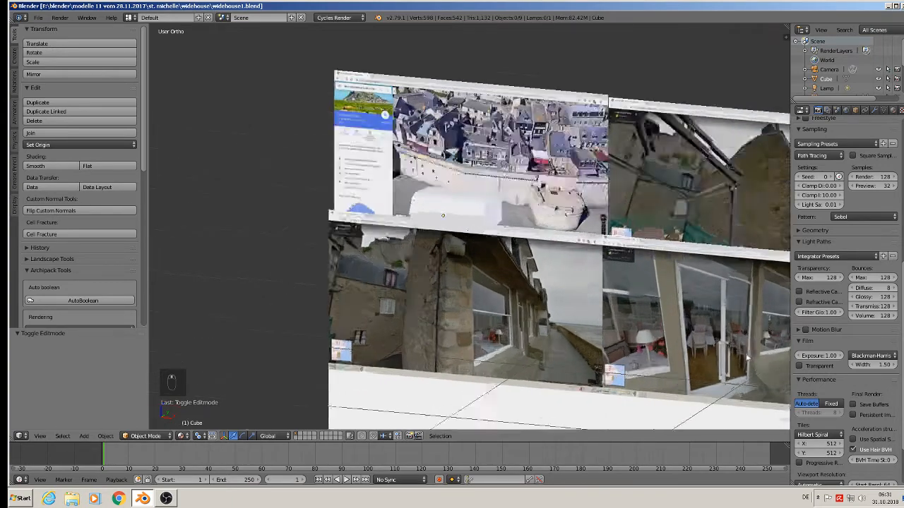
scroll(729, 368, "down", 5)
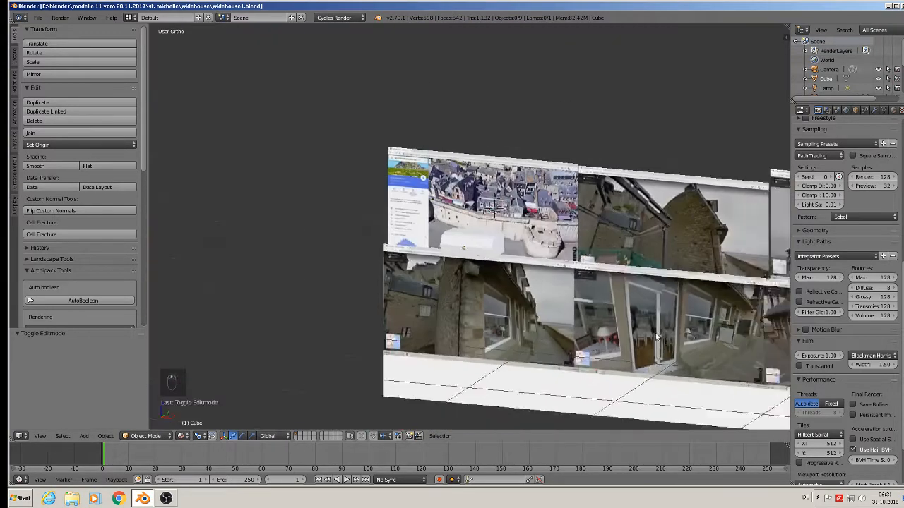
scroll(592, 239, "up", 4)
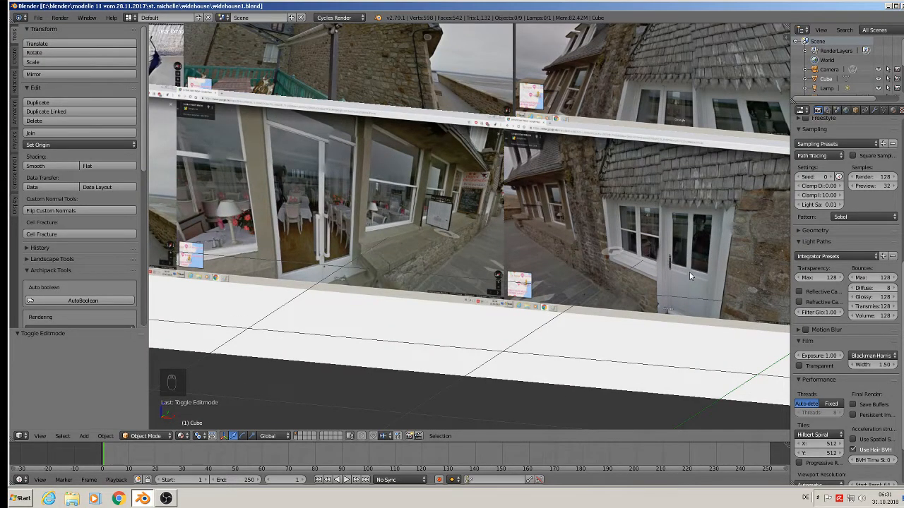
middle_click_drag(664, 275, 527, 250)
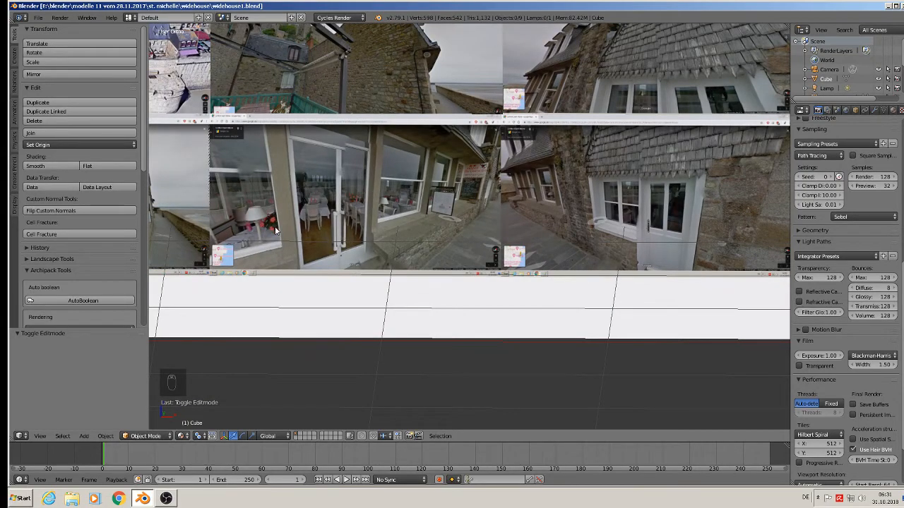
middle_click_drag(275, 231, 592, 305, "shift")
scroll(389, 173, "up", 5)
middle_click_drag(390, 172, 377, 303, "shift")
scroll(452, 257, "up", 3)
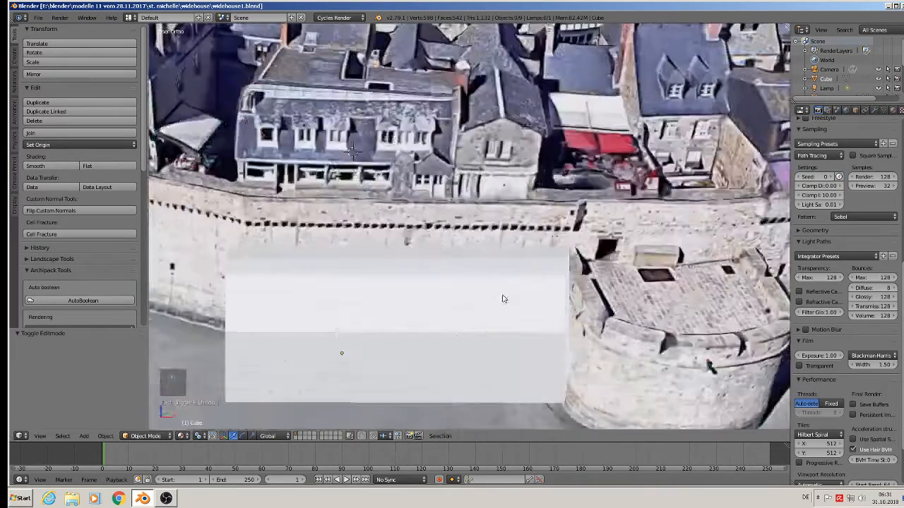
Reopen the house mesh for editing and add a centred horizontal loop cut below the crossbar of the door recess near the wall's end.
middle_click_drag(502, 298, 498, 269)
middle_click_drag(539, 342, 475, 177, "shift")
scroll(468, 177, "up", 3)
right_click(466, 189)
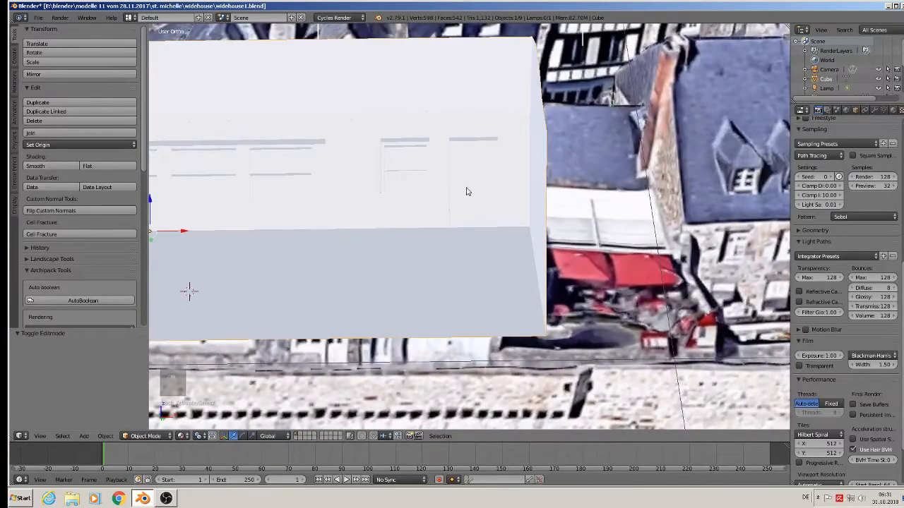
key("Tab")
scroll(473, 197, "up", 5)
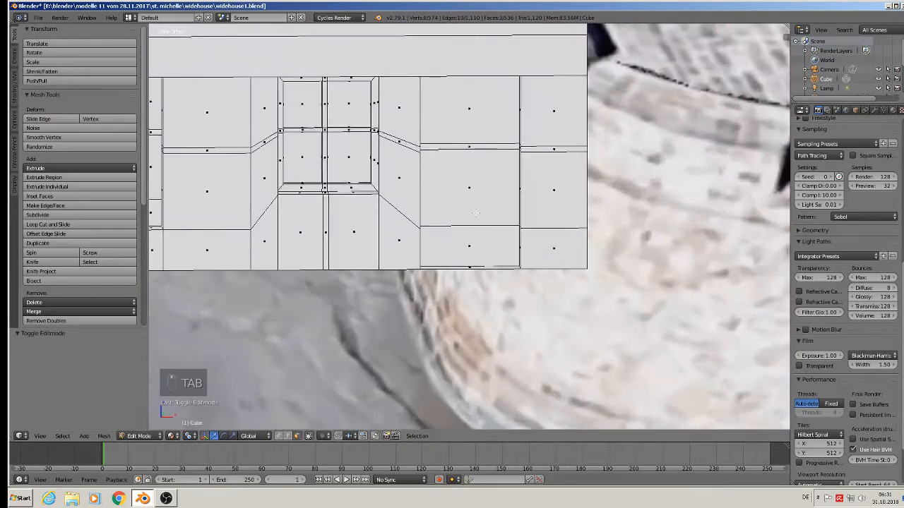
scroll(476, 213, "up", 1)
mouse_move(474, 213)
middle_mouse_down()
mouse_move(454, 213)
mouse_move(470, 212)
middle_mouse_up()
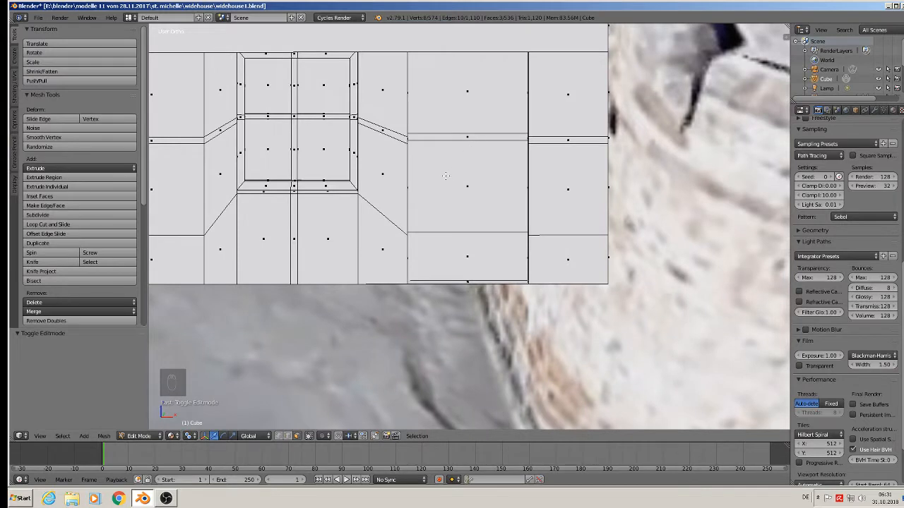
key("ctrl+r")
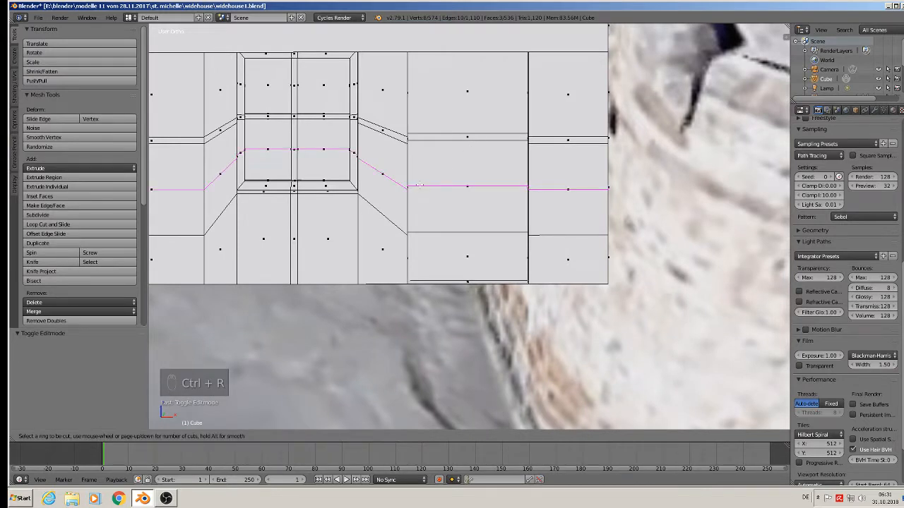
left_click(419, 185)
right_click(419, 185)
Add a second horizontal loop cut above the new one and move it -0.005 along Z, close to it.
key("ctrl+r")
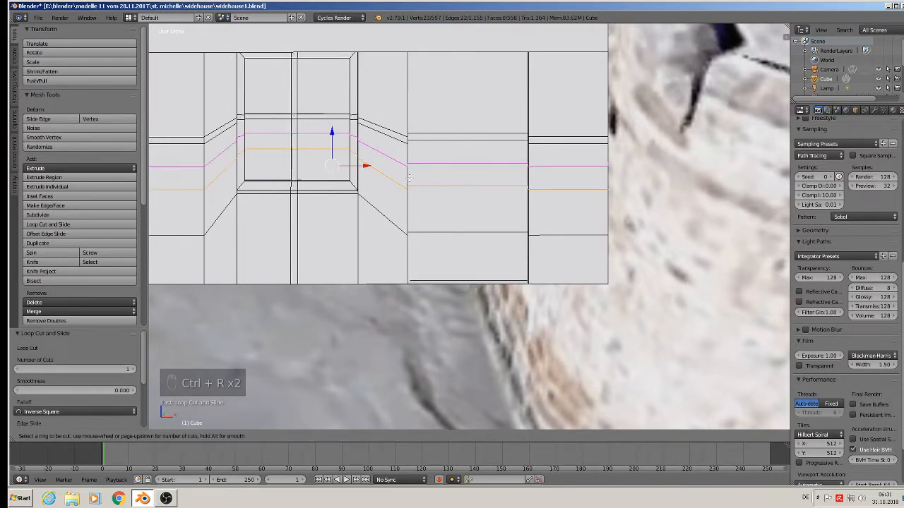
left_click(409, 178)
right_click(408, 178)
left_click_drag(331, 115, 329, 129)
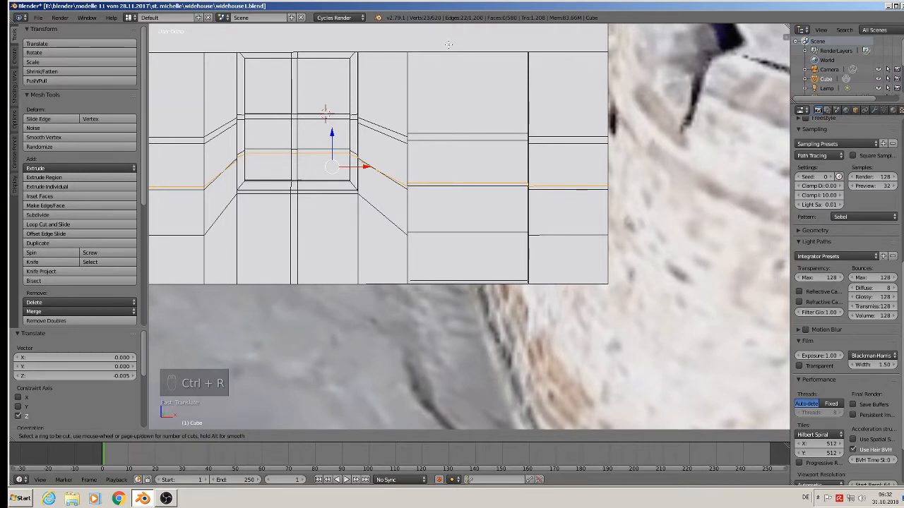
Add a vertical loop cut close to the end door recess's left edge and another near its middle.
left_click(460, 213)
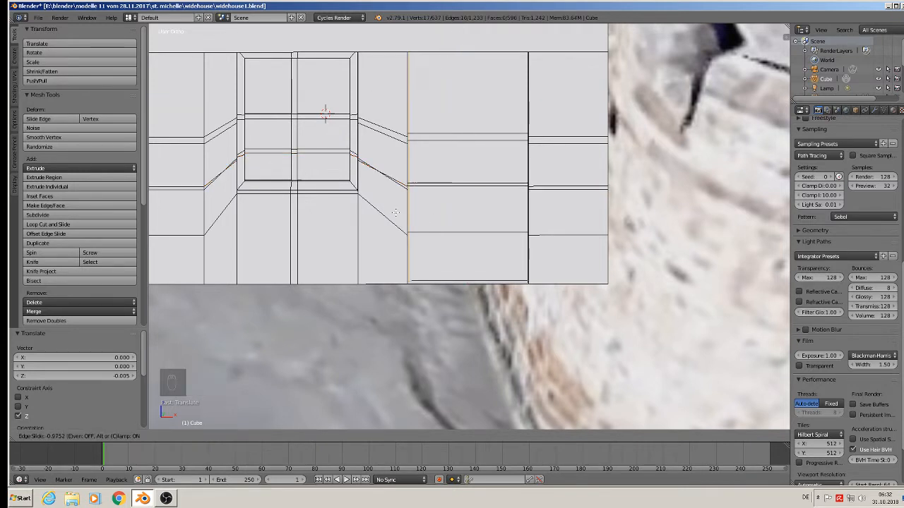
left_click(401, 212)
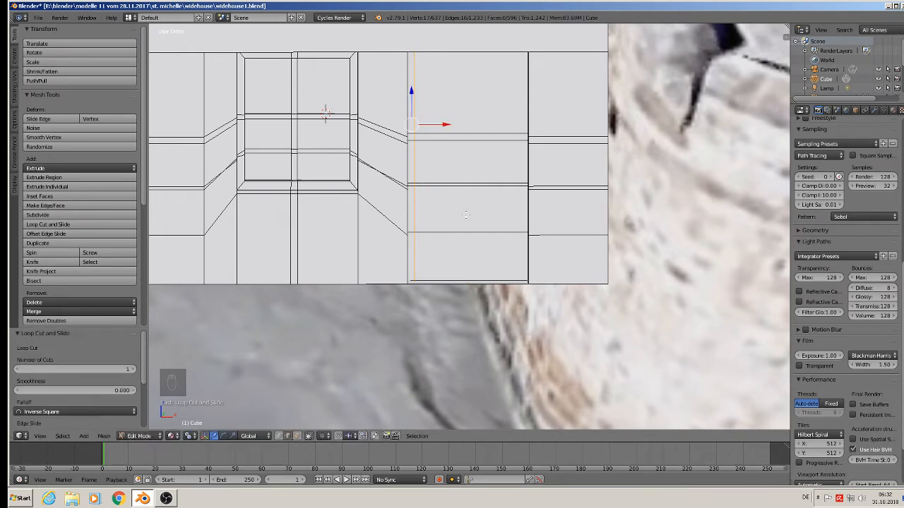
key("ctrl+r")
left_click(478, 217)
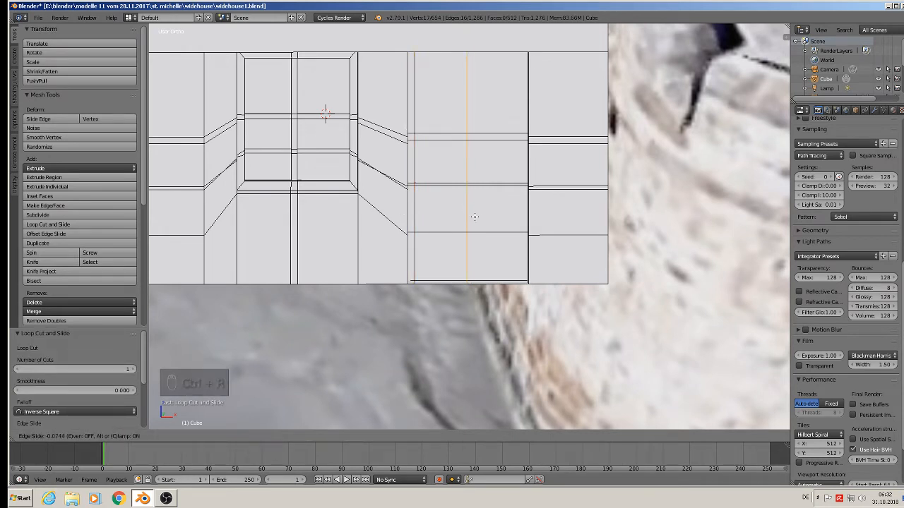
left_click(475, 217)
Add a vertical loop cut in the recess's right half and slide it close beside the middle cut.
key("ctrl+r")
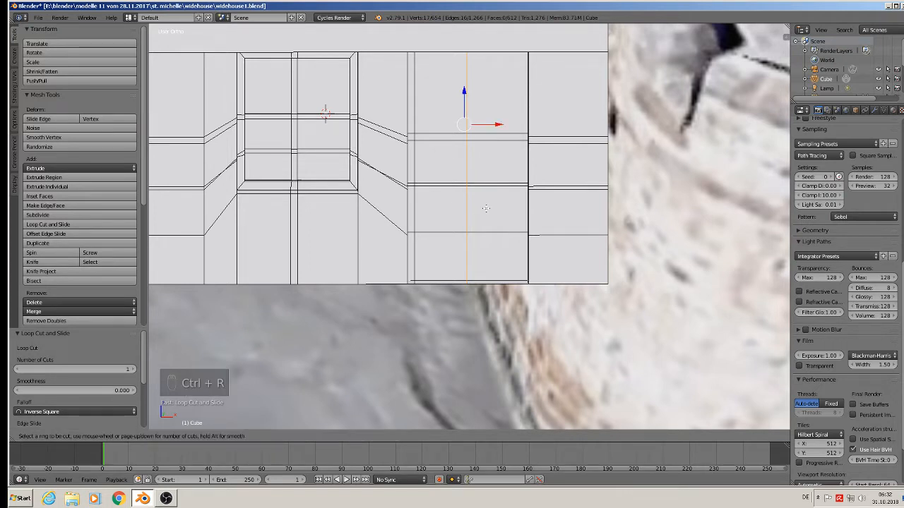
left_click(487, 197)
left_click(460, 175)
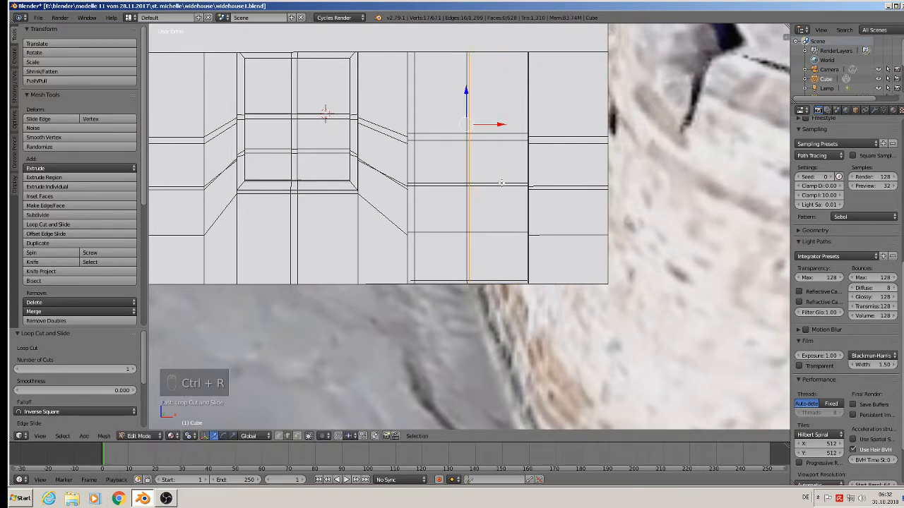
Add a vertical loop cut close to the end door recess's right edge and a horizontal one near its upper edge, nudged -0.000339 along Z.
key("ctrl+r")
left_click(510, 187)
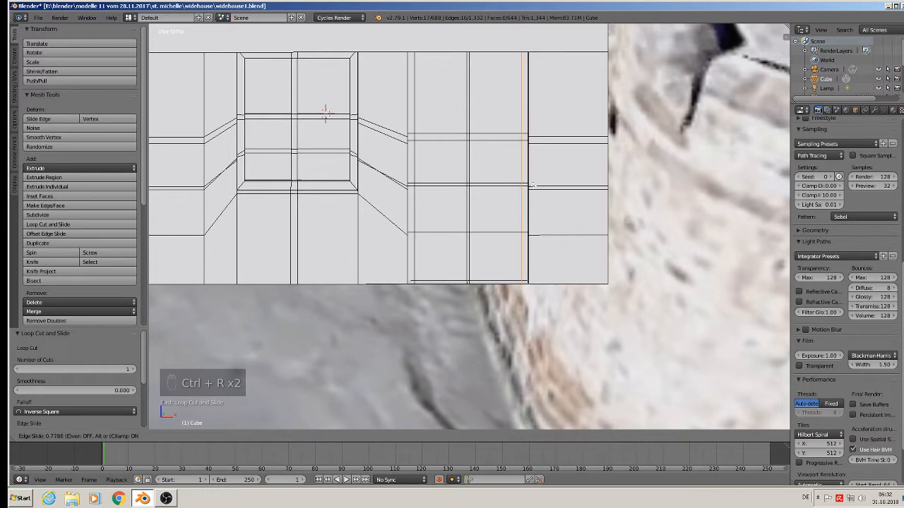
left_click(517, 204)
key("ctrl+r")
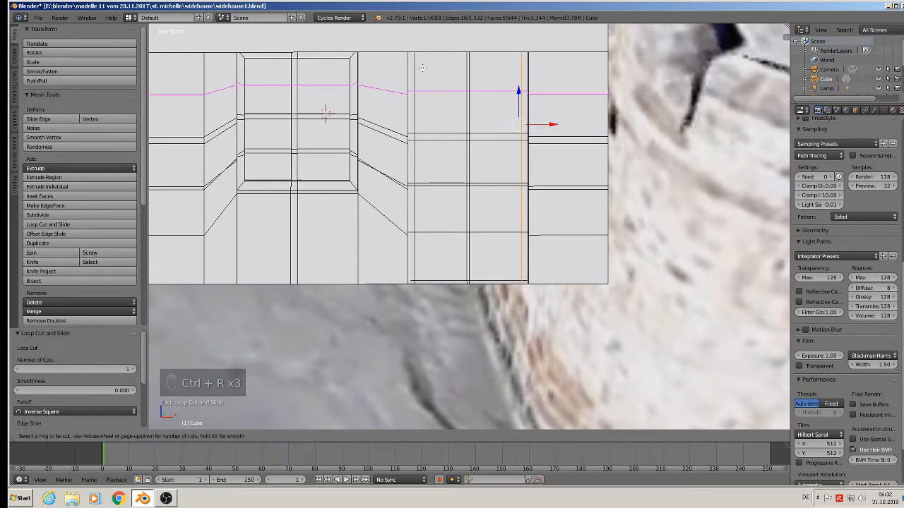
left_click(422, 67)
left_click(421, 33)
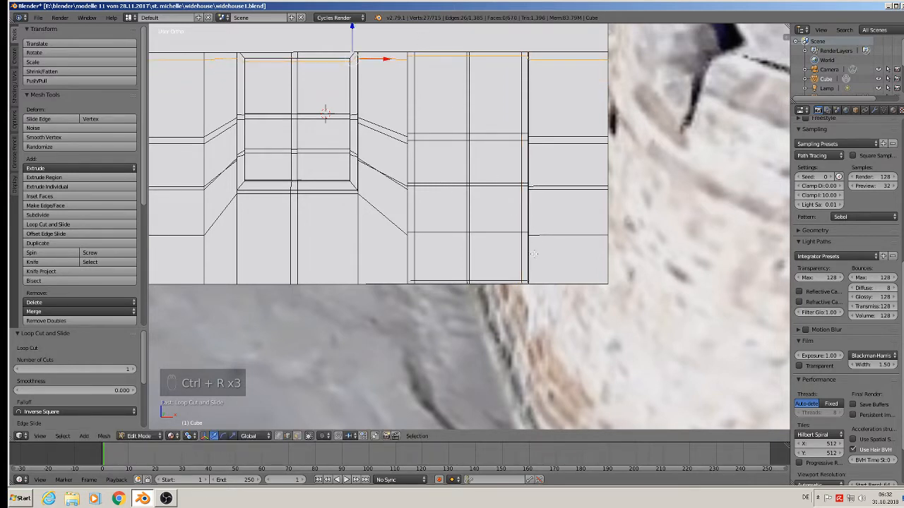
left_click_drag(352, 31, 352, 29)
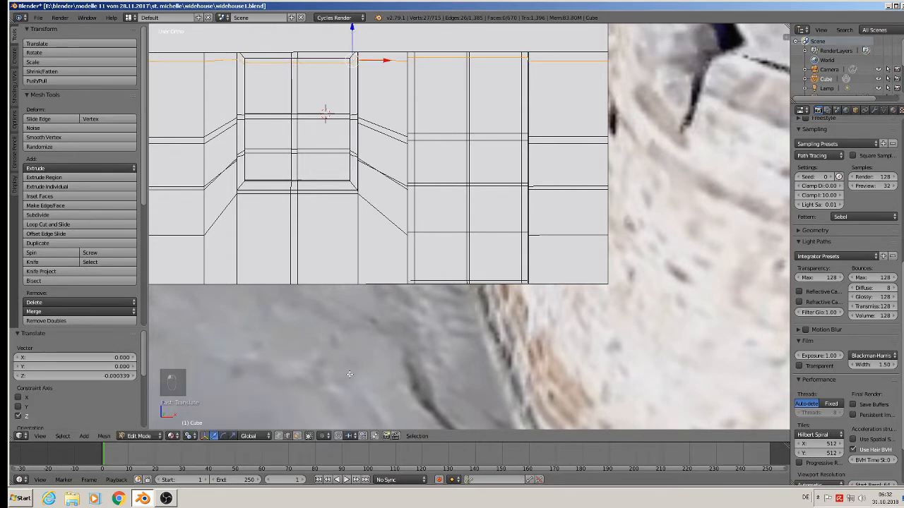
Extrude the two lower left faces of the end door, scale them to about 0.78 and push them inward as a recessed panel.
right_click(438, 220)
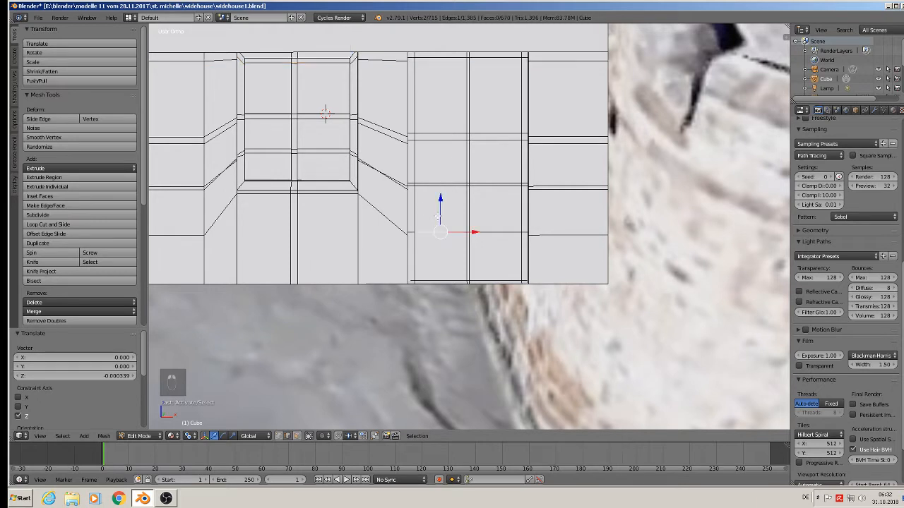
left_click(296, 436)
right_click(447, 212)
right_click(442, 246, "shift")
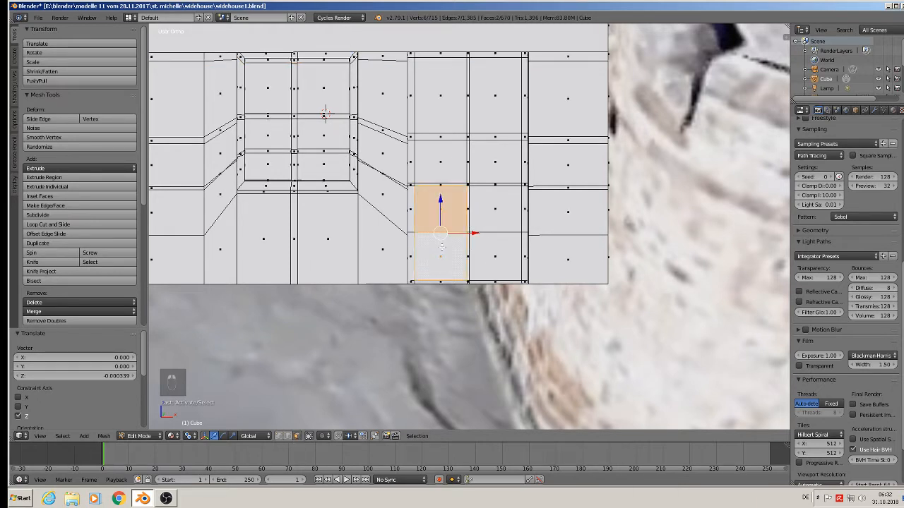
key("e")
key("s")
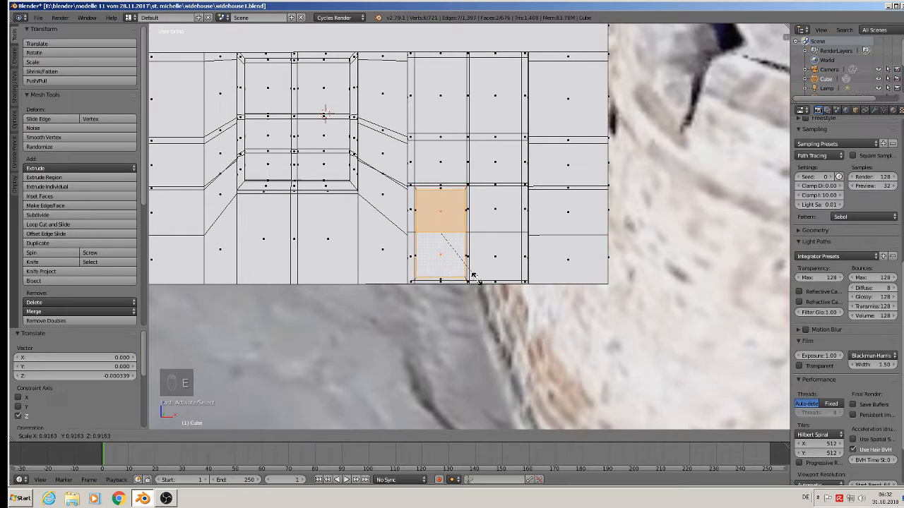
right_click(460, 291)
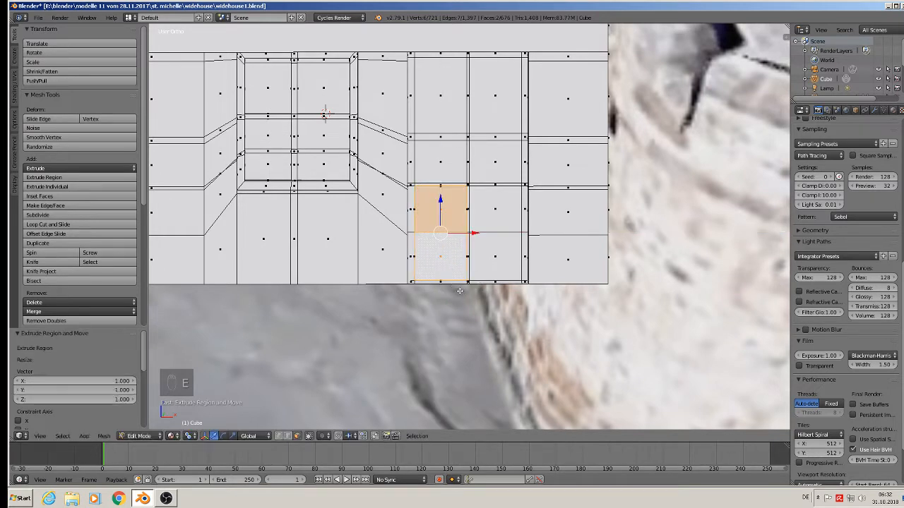
key("s")
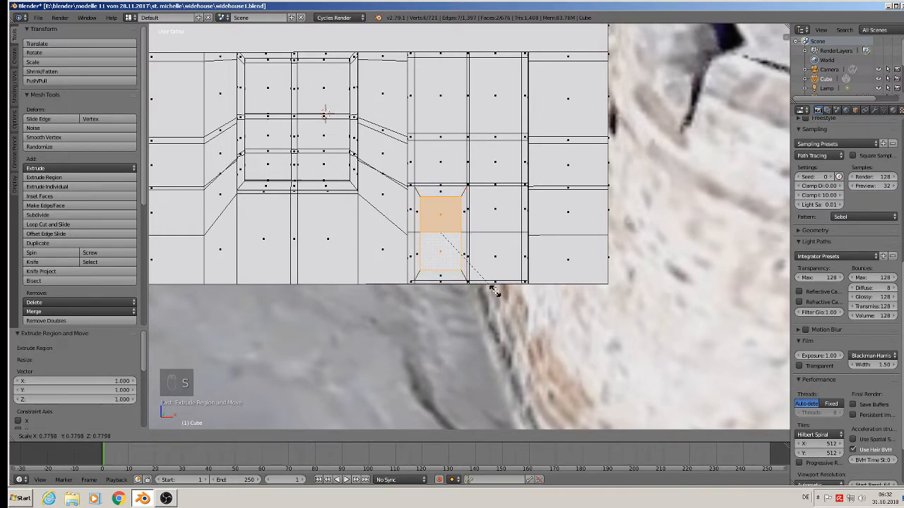
left_click(494, 291)
middle_click_drag(494, 291, 453, 241)
left_click_drag(460, 223, 456, 226)
Select the two lower right faces of the end door and subdivide them with one cut.
middle_click_drag(457, 226, 487, 237)
right_click(484, 224)
right_click(485, 279, "shift")
middle_click_drag(485, 279, 514, 269)
key("w")
left_click(527, 319)
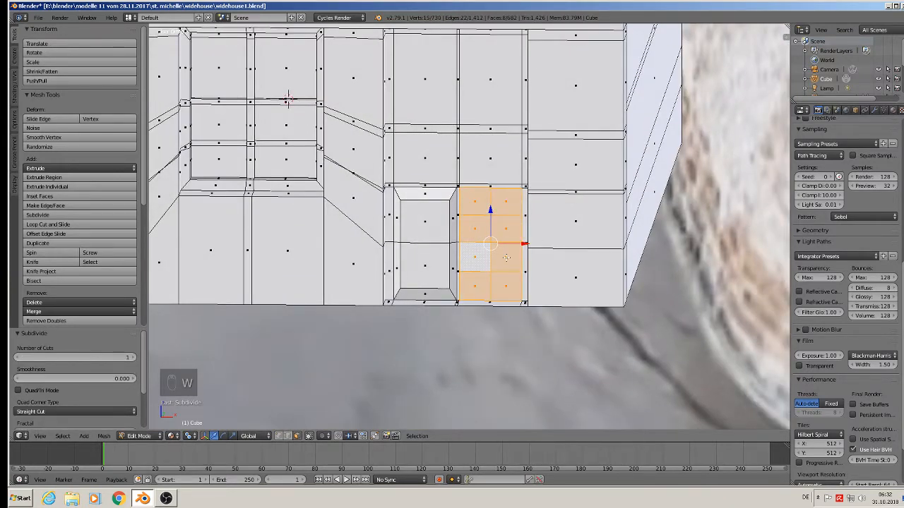
Extrude the subdivided faces, scale them to 0.791, push them slightly inward as a second panel and leave mesh editing.
key("e")
key("s")
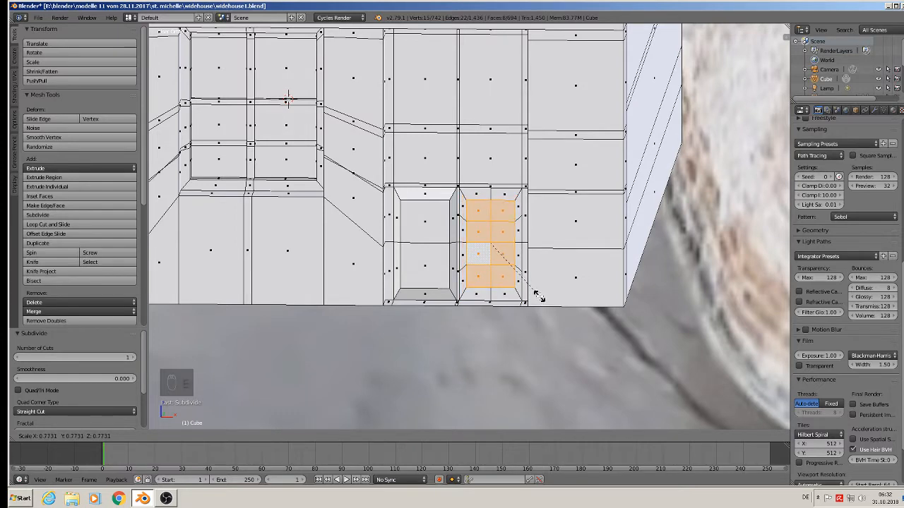
left_click(537, 298)
middle_click_drag(537, 297, 482, 302)
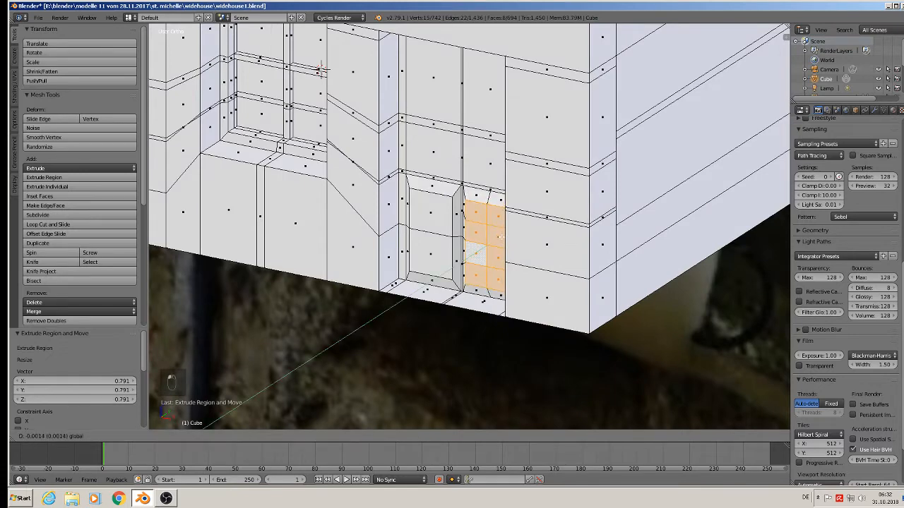
middle_click_drag(506, 234, 529, 226)
key("a")
key("Tab")
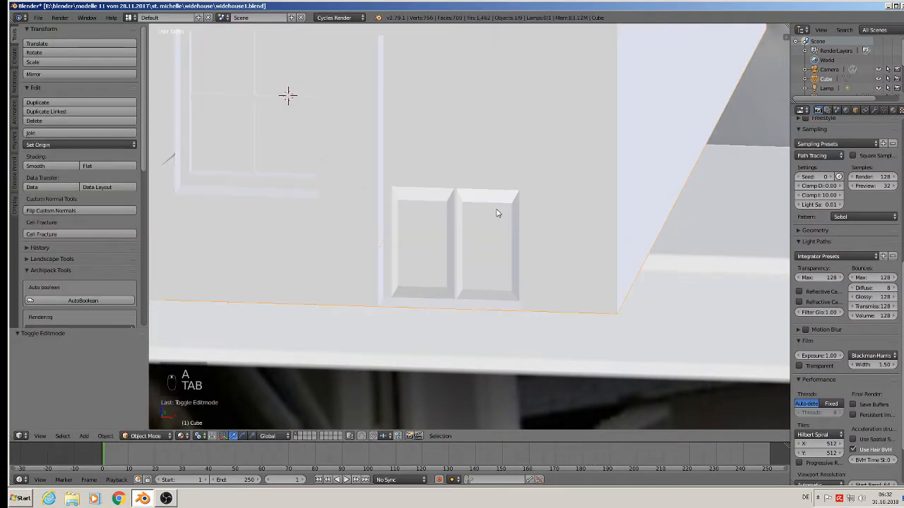
Reopen the house mesh, select the six faces above the door's two lower panels and extrude them inward.
key("Tab")
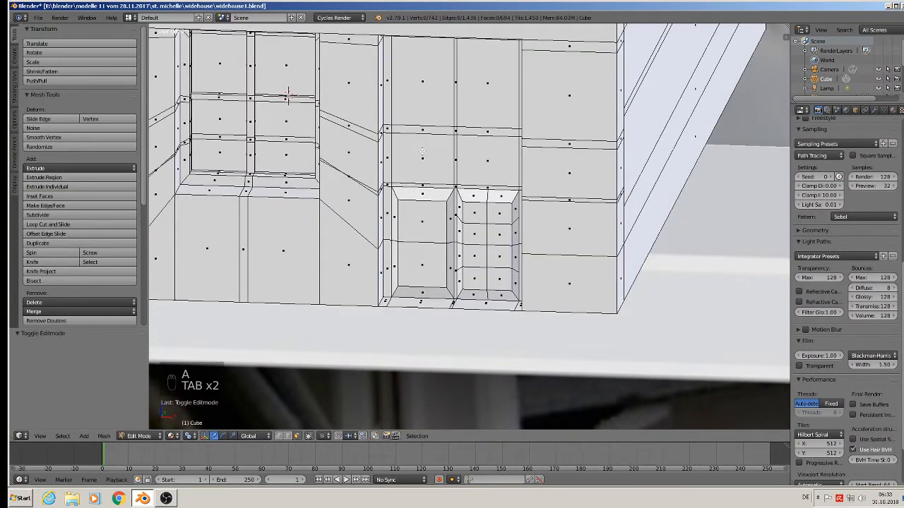
right_click(422, 151)
right_click(424, 125, "shift")
right_click(422, 130, "shift")
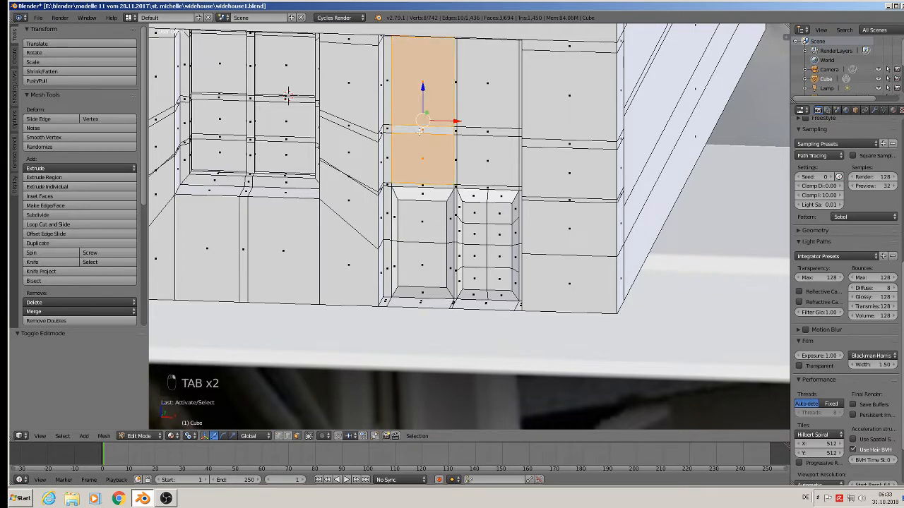
right_click(476, 133, "shift")
right_click(491, 105, "shift")
right_click(485, 159, "shift")
key("KP_5")
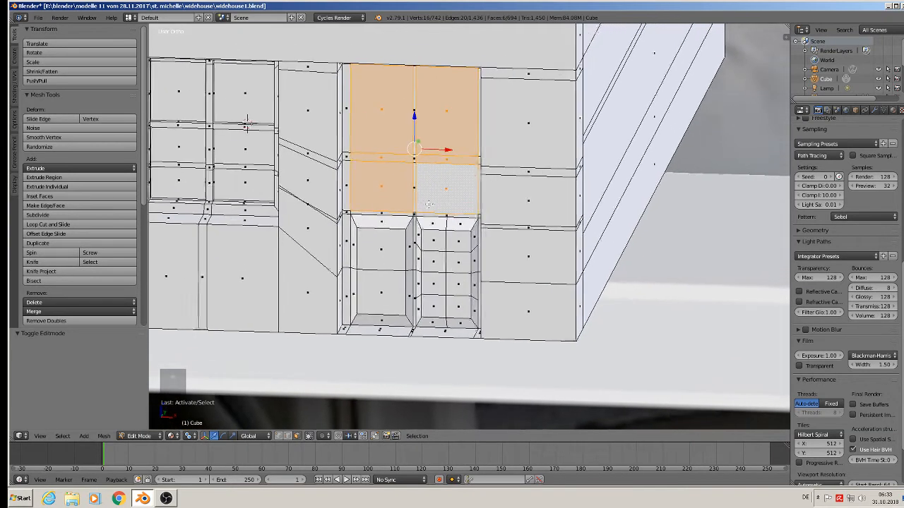
middle_click_drag(429, 204, 450, 139)
key("e")
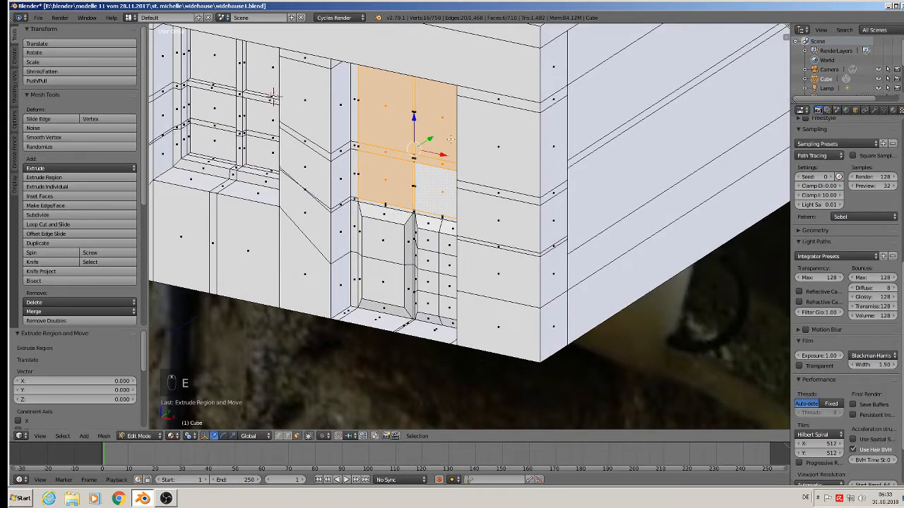
left_click_drag(430, 138, 439, 134)
Leave mesh editing and save the house file.
key("Tab")
middle_click_drag(458, 174, 533, 183)
left_click(38, 17)
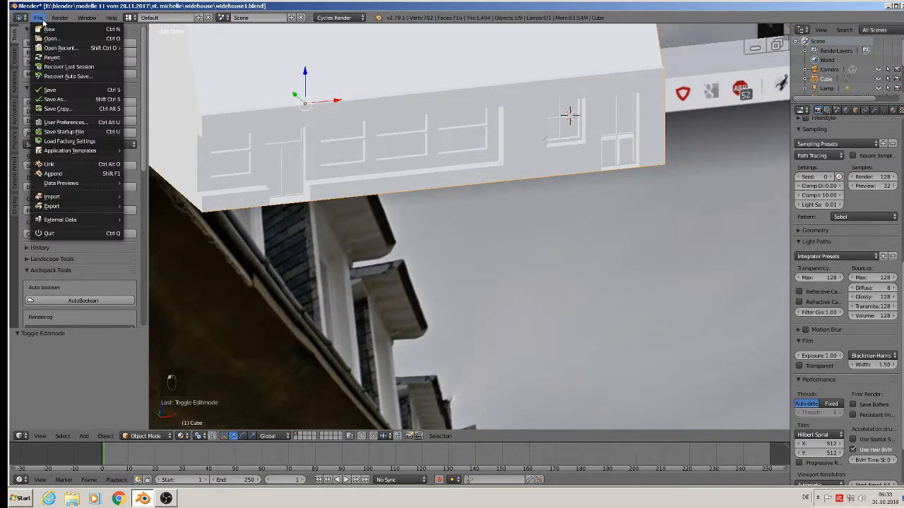
left_click(64, 89)
Examine the roof and dormers in the aerial reference photo and compare them with the modelled house.
scroll(480, 225, "down", 3)
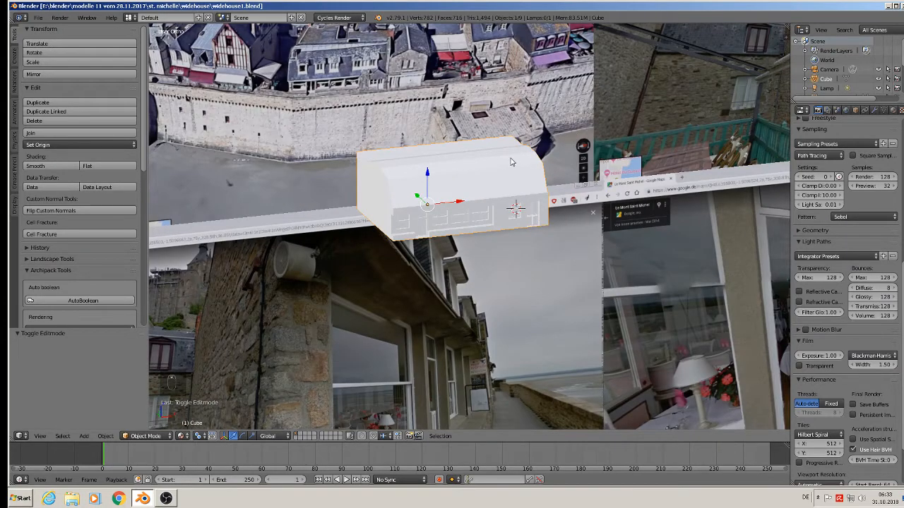
scroll(494, 164, "up", 8)
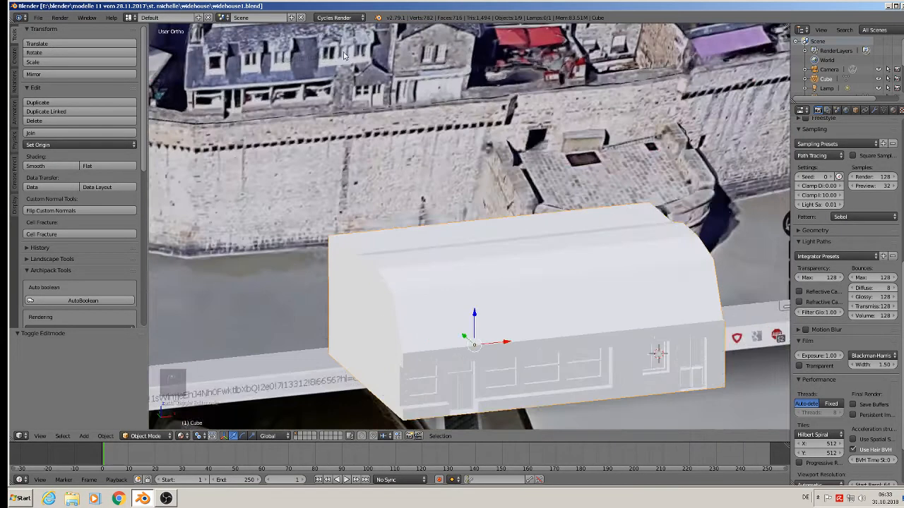
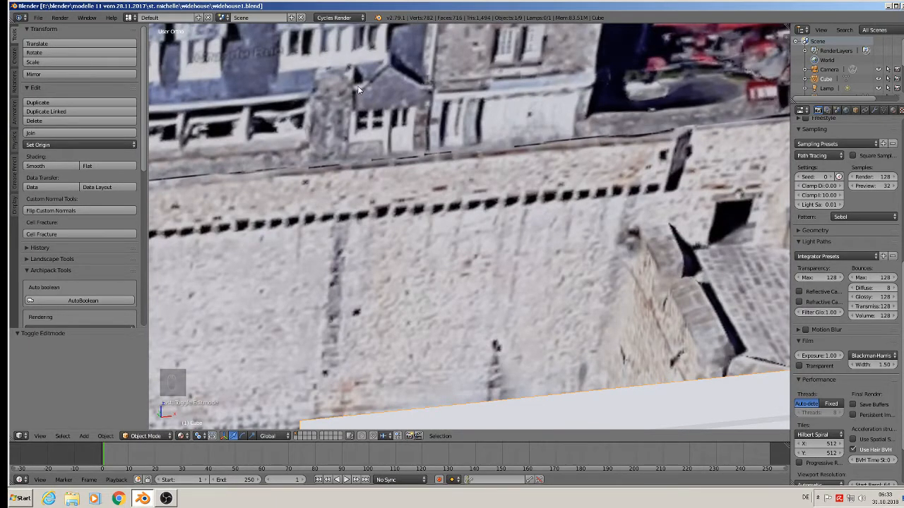
scroll(445, 113, "down", 5)
scroll(456, 212, "up", 5)
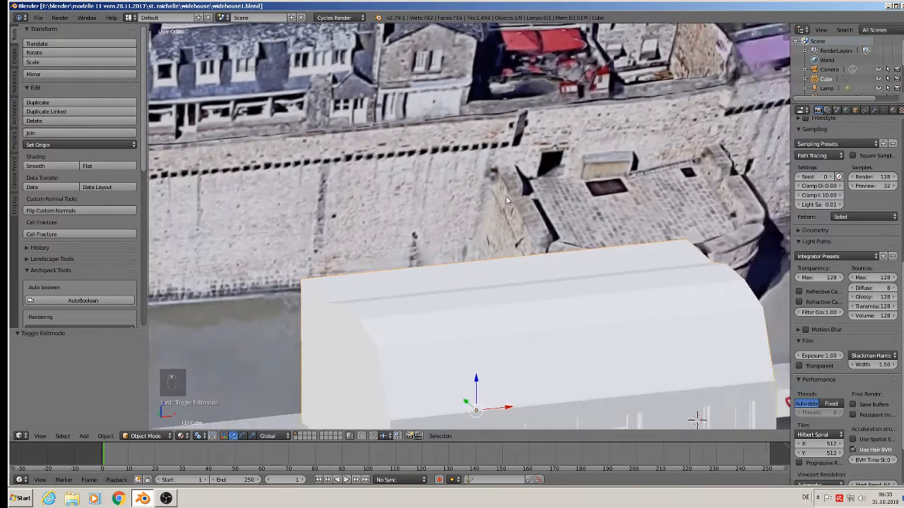
scroll(458, 221, "up", 5)
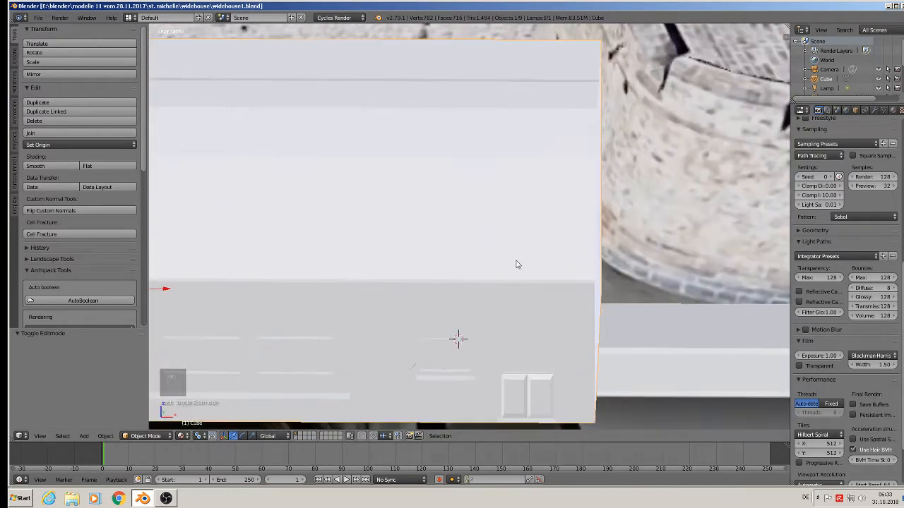
right_click(523, 256)
scroll(509, 300, "down", 4)
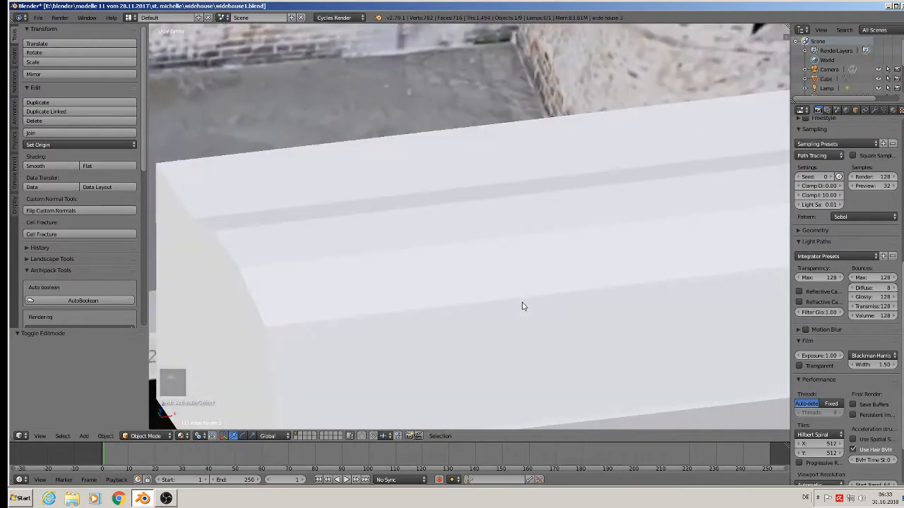
middle_click_drag(530, 303, 396, 252, "shift")
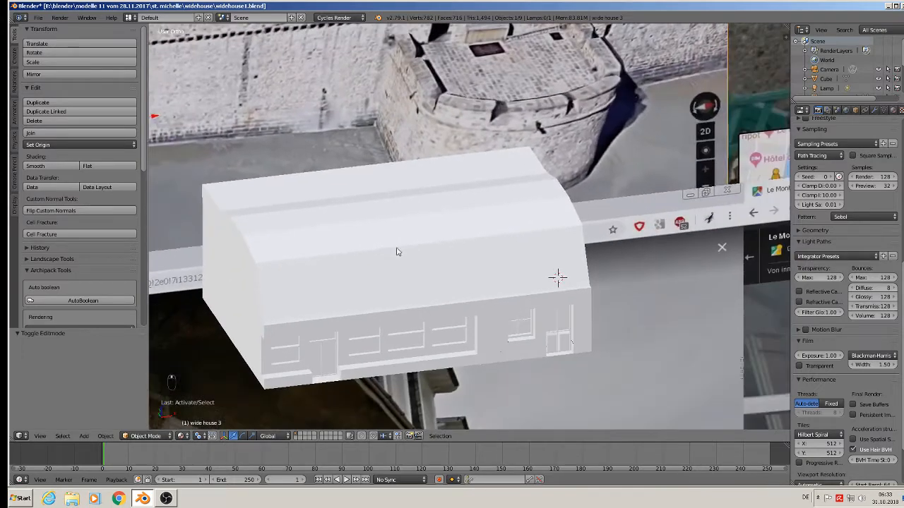
Add a cube at the 3D cursor on the roof above the end door and scale it by -0.044 and again by 0.726.
left_click(104, 437)
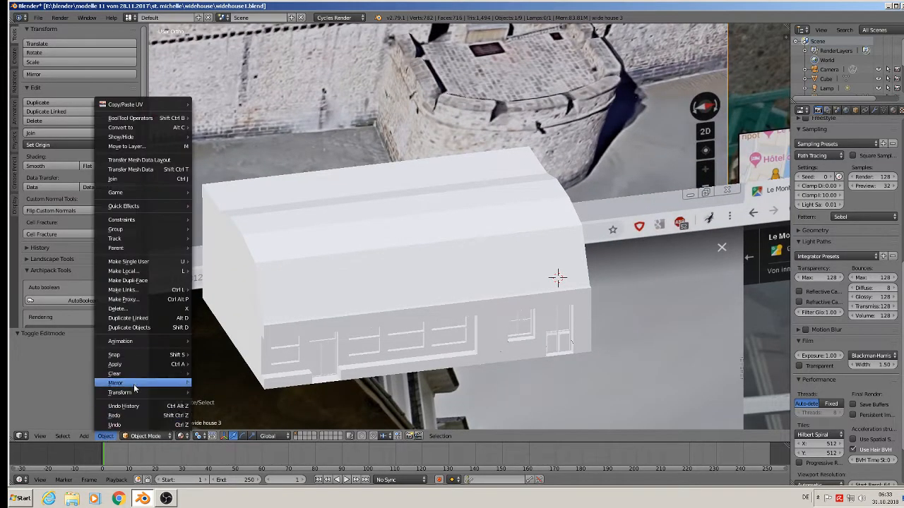
left_click(84, 435)
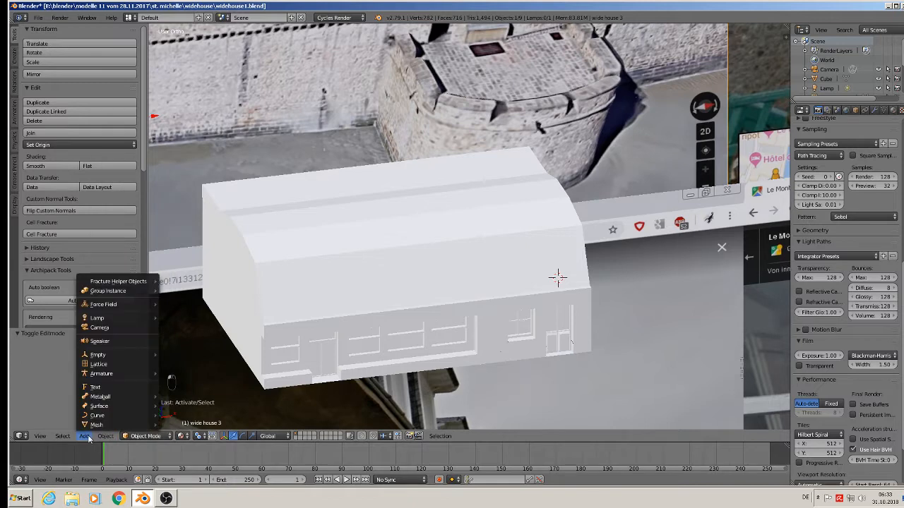
mouse_move(113, 425)
left_click(180, 210)
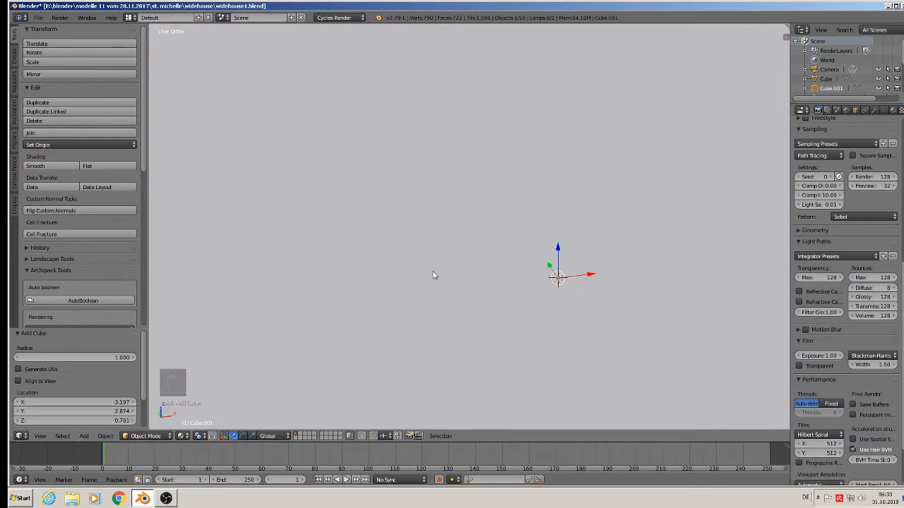
key("s")
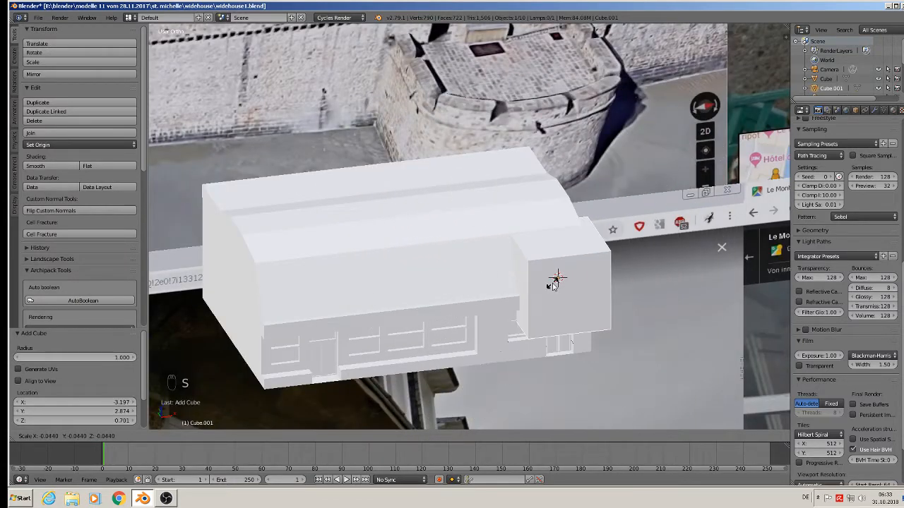
left_click(554, 284)
scroll(610, 311, "up", 4)
key("s")
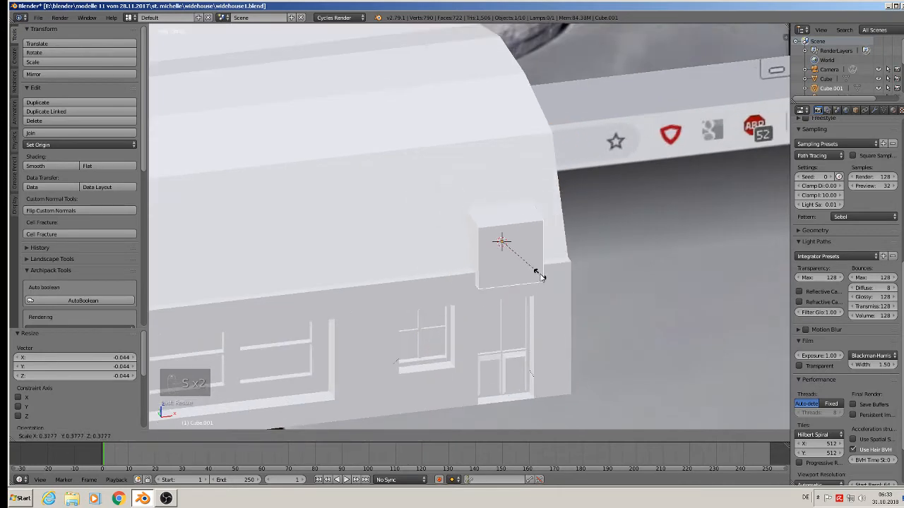
left_click(578, 296)
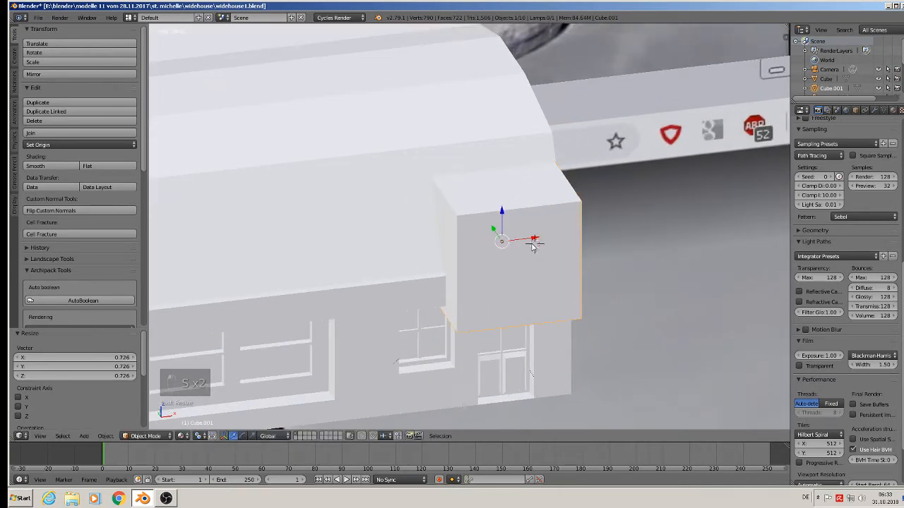
Move the new cube -0.027 along X and scale it by 1.295 along X.
key("g")
key("x")
left_click(492, 244)
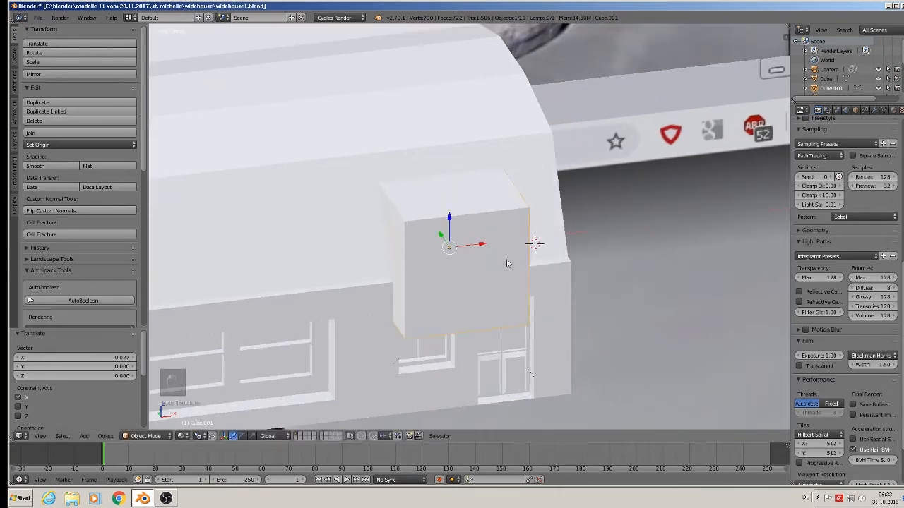
key("KP_5")
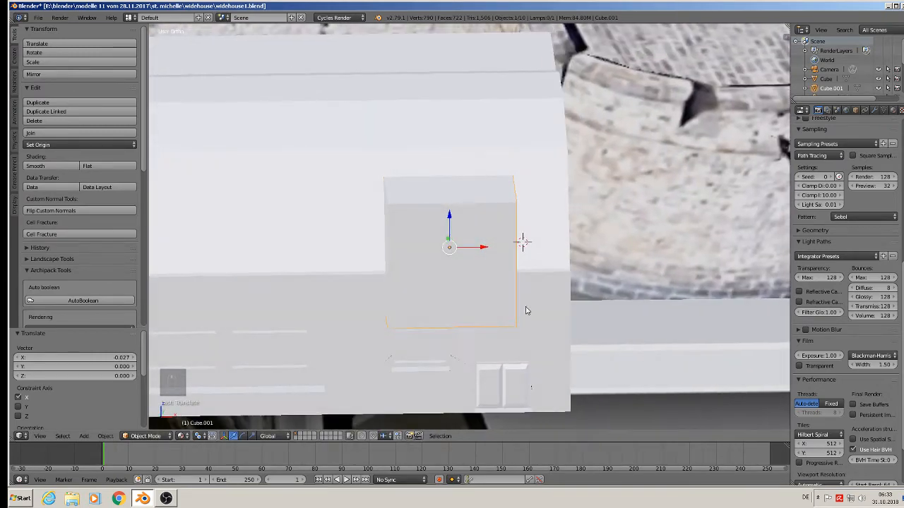
key("s")
key("x")
left_click(555, 318)
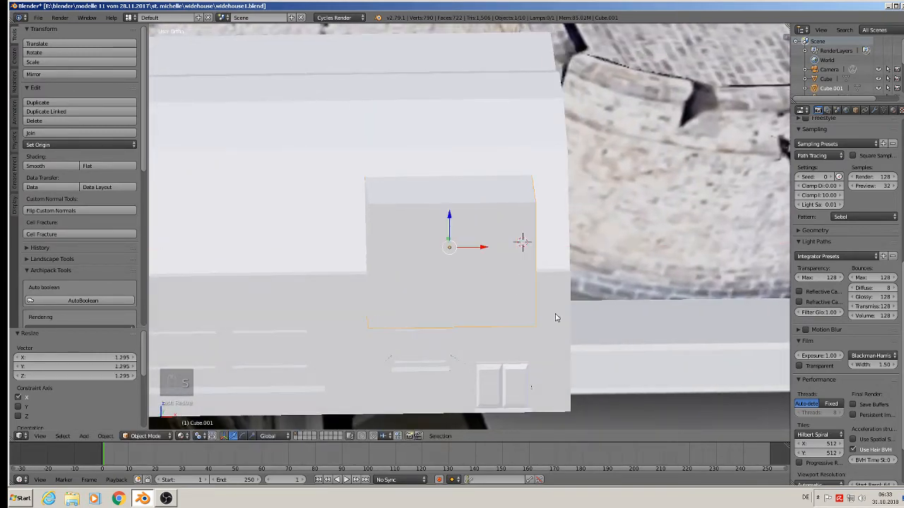
Move the dormer block 0.007 along X and -0.008 along Z.
key("g")
key("x")
left_click(500, 248)
key("g")
key("z")
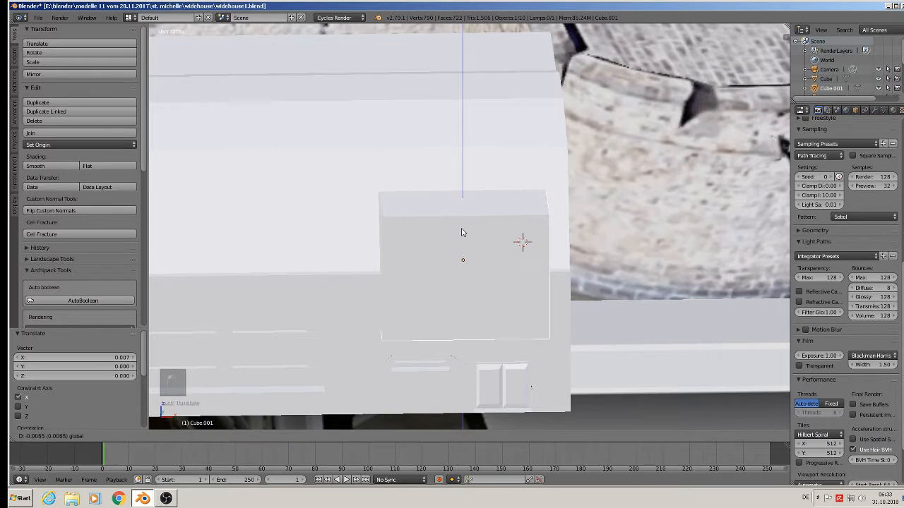
left_click(462, 237)
Scale the dormer block by 0.425 along Z and move it 0.012 along Z.
key("s")
key("z")
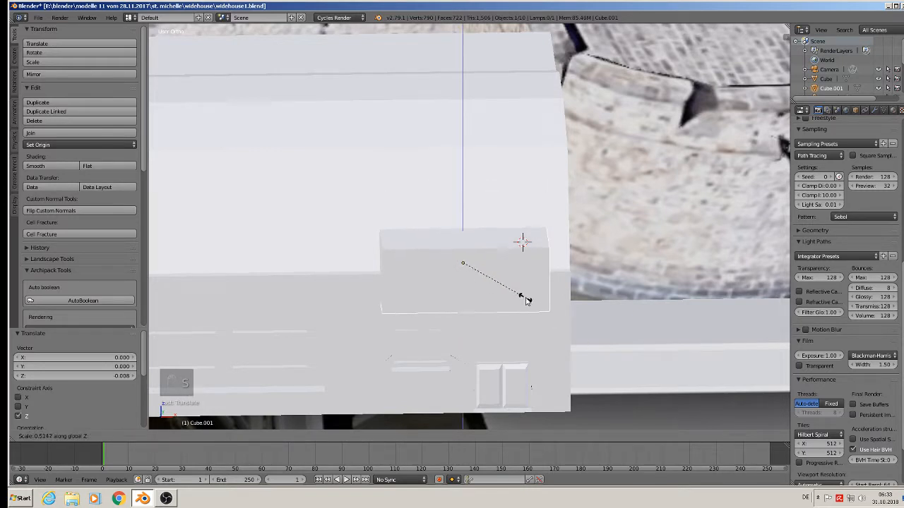
left_click(514, 296)
key("g")
key("z")
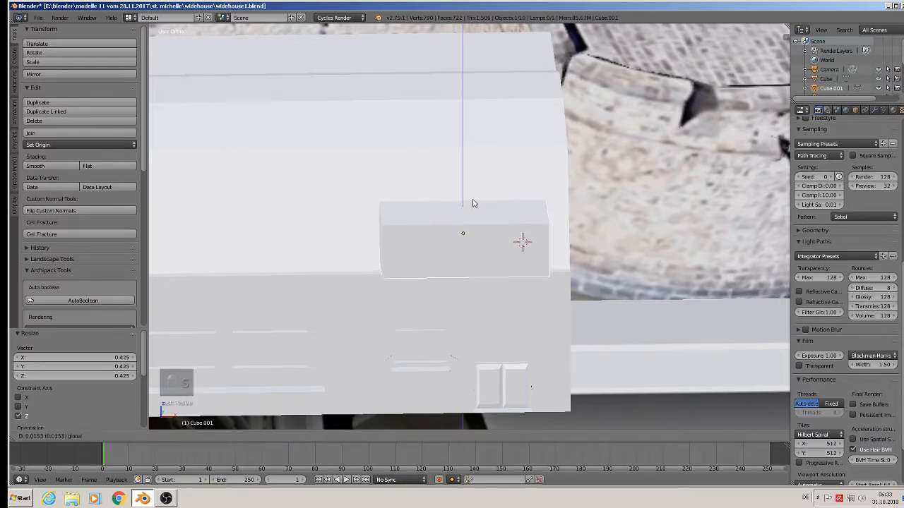
left_click(473, 209)
Move the dormer block 0.021 along Y into the roof, lower it slightly along Z, and open its mesh for editing.
middle_click_drag(473, 209, 576, 263)
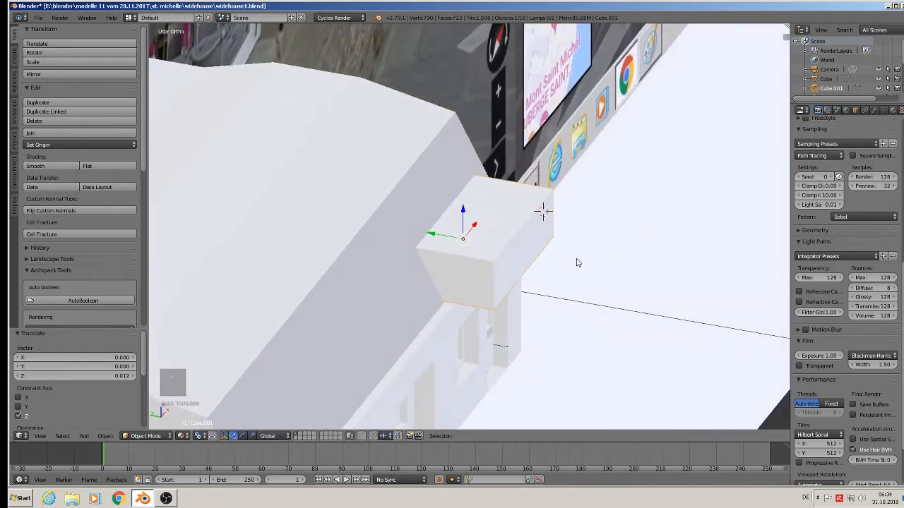
key("g")
key("y")
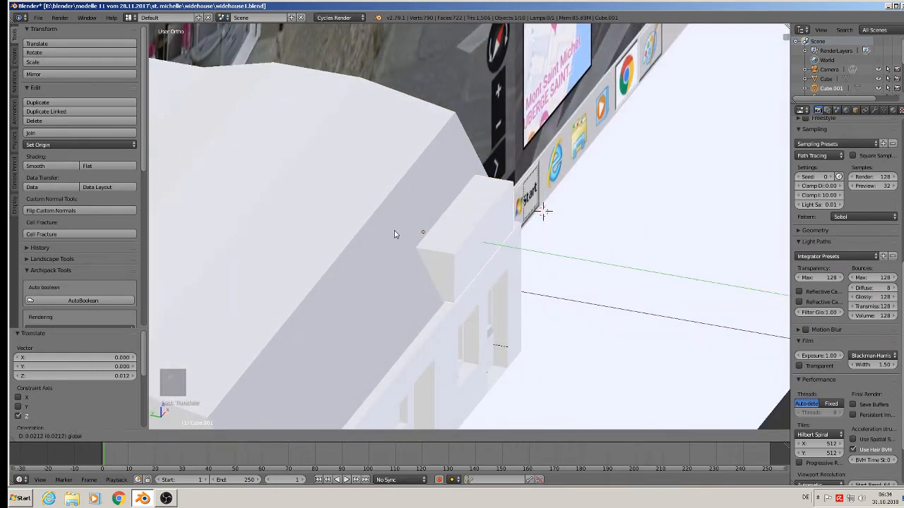
left_click(394, 235)
key("g")
key("z")
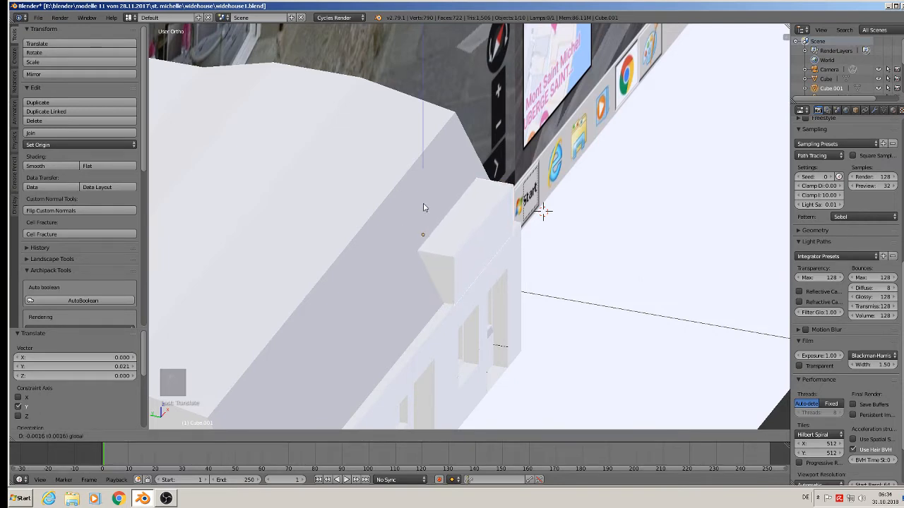
left_click(422, 207)
scroll(503, 230, "up", 5)
key("Tab")
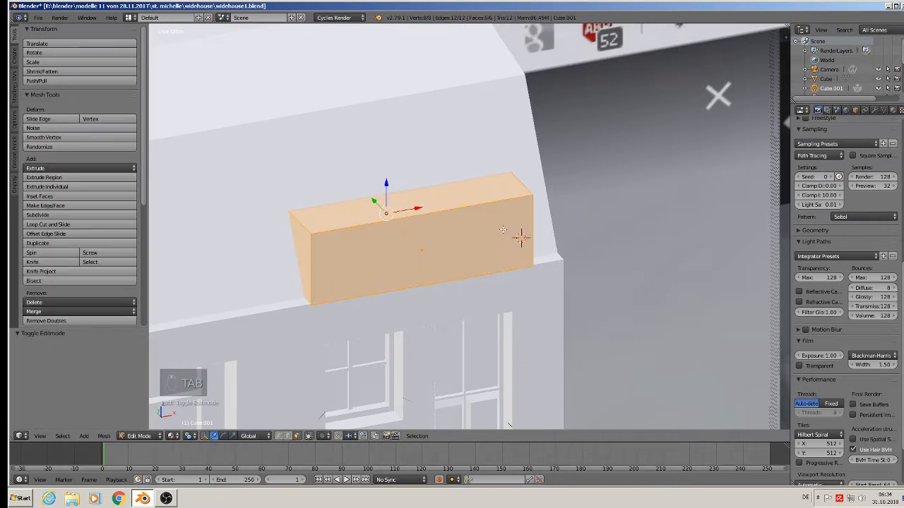
right_click(404, 206)
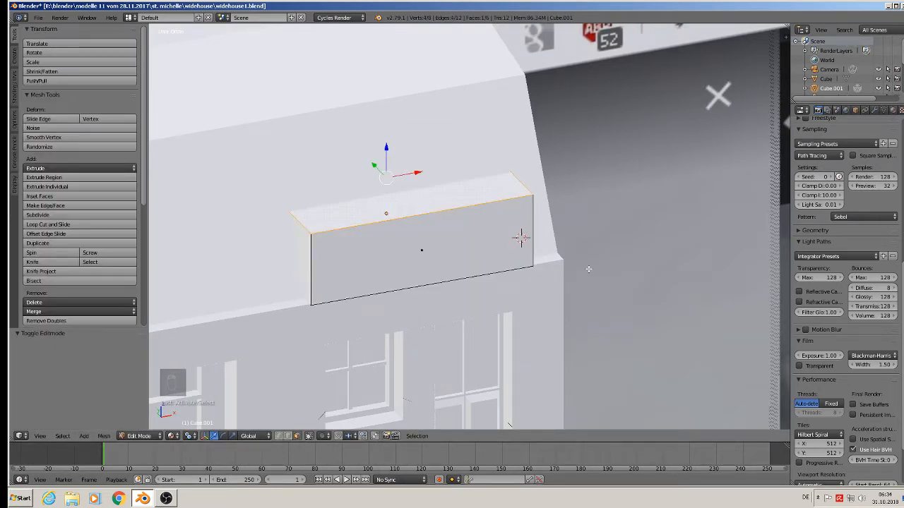
key("e")
key("s")
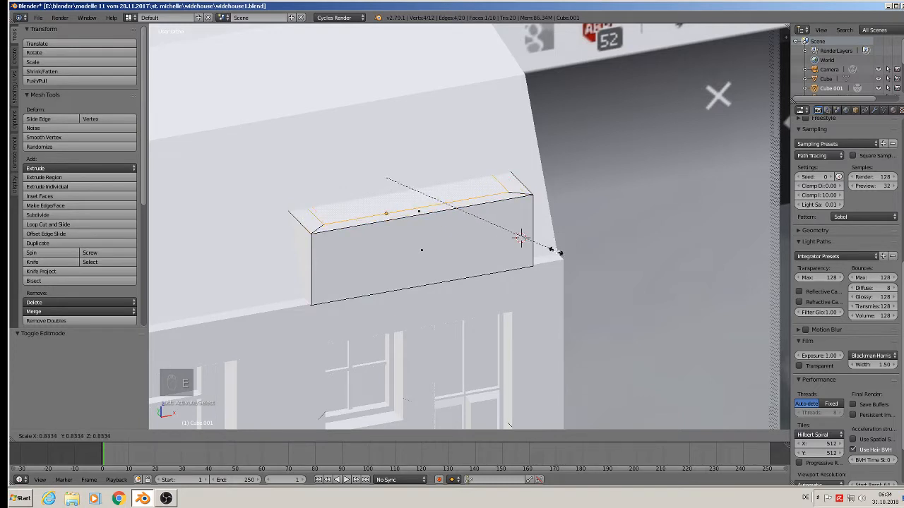
right_click(521, 238)
key("ctrl+z")
key("ctrl+z")
key("ctrl+z")
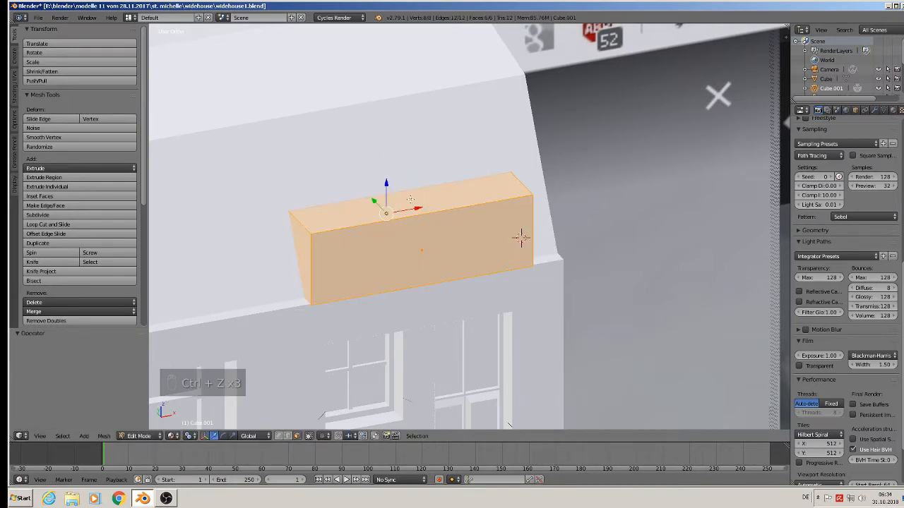
Scale the block's top face by 0.014 along X to form a gable ridge and move it -0.002 along Z.
right_click(443, 202)
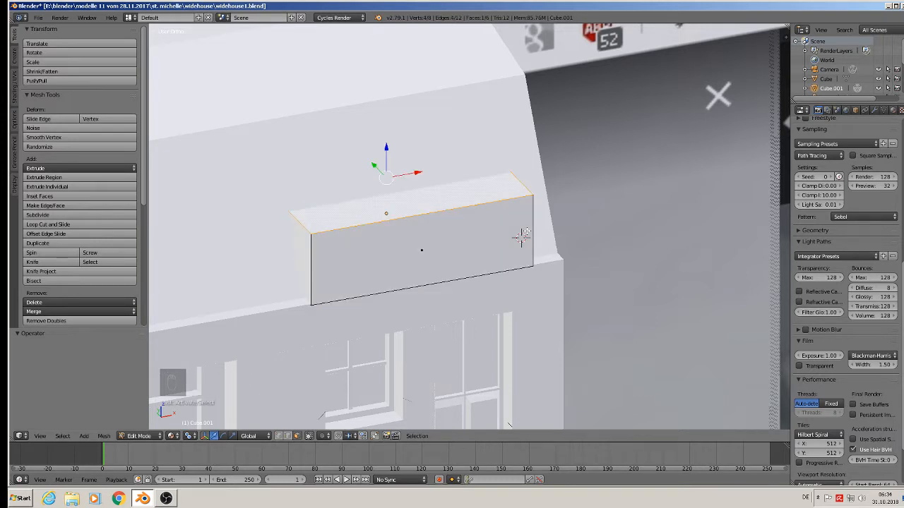
key("s")
key("x")
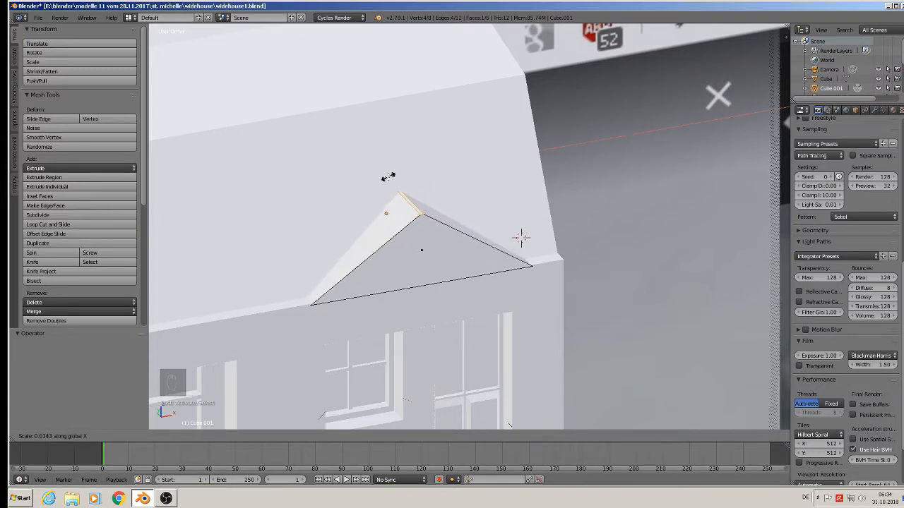
left_click(388, 177)
key("g")
key("z")
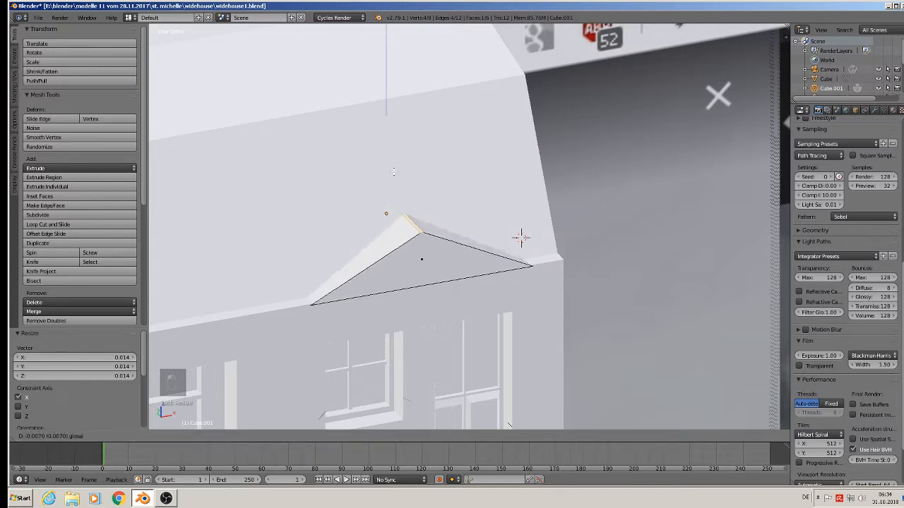
left_click(385, 157)
scroll(385, 156, "down", 2)
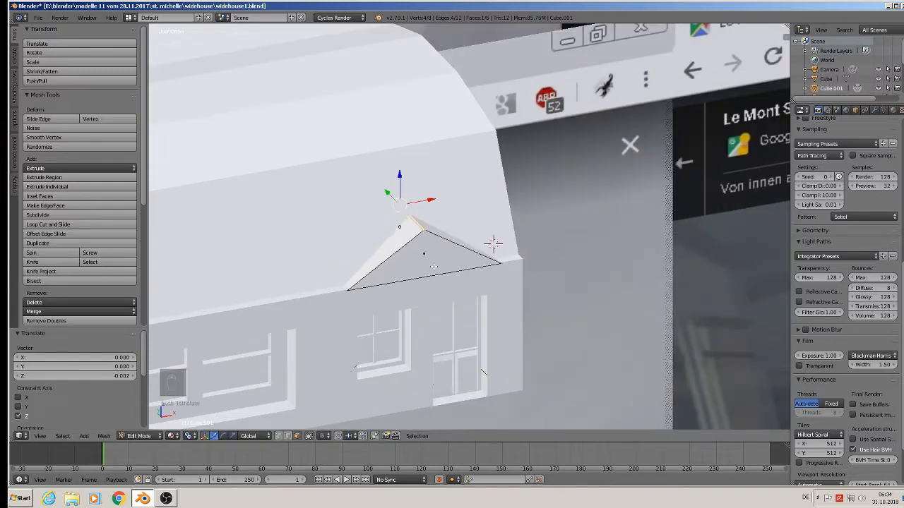
Leave mesh editing, deselect everything and save the house file.
key("Tab")
middle_click_drag(395, 212, 474, 302)
scroll(455, 316, "down", 3)
key("a")
key("a")
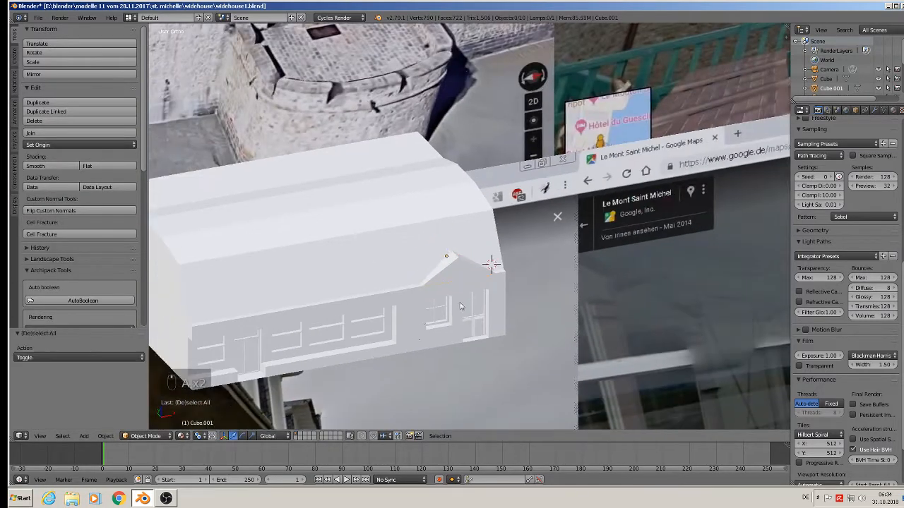
left_click(38, 19)
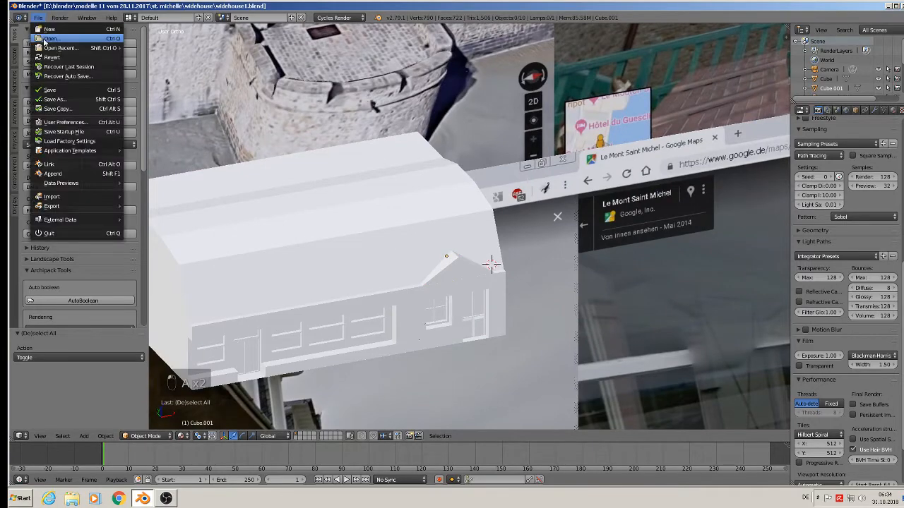
left_click(45, 91)
Examine the row of roof dormers in the aerial reference photo and compare it with the modelled house.
scroll(233, 141, "down", 7)
middle_click_drag(354, 173, 399, 247, "shift")
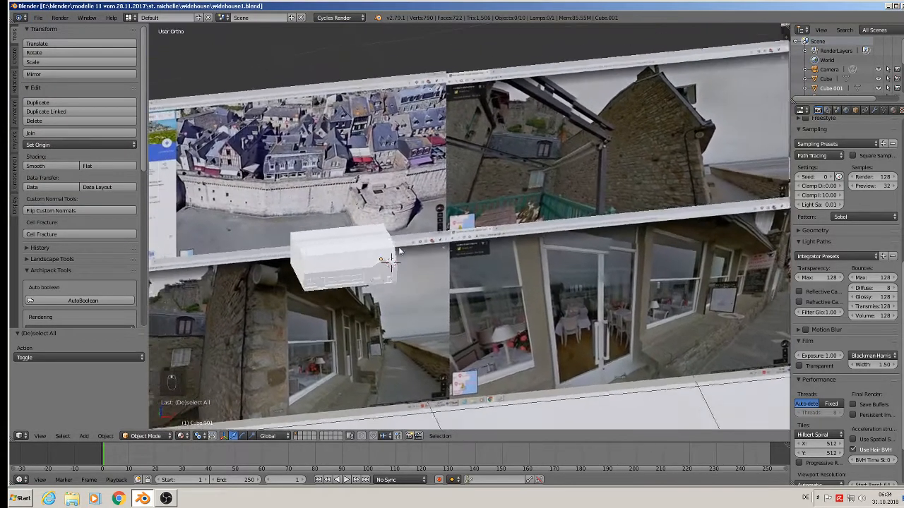
scroll(282, 159, "up", 8)
scroll(296, 170, "up", 2)
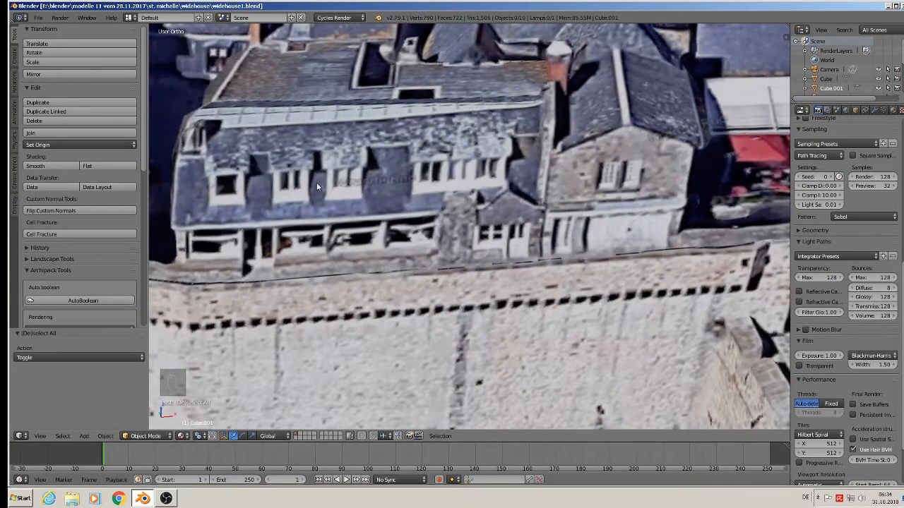
scroll(301, 170, "down", 7)
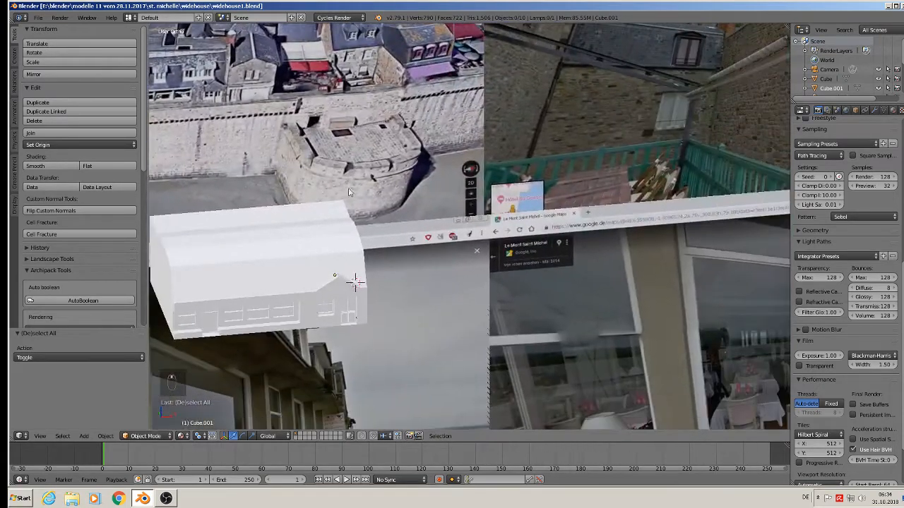
middle_click_drag(332, 242, 498, 192, "shift")
scroll(394, 219, "up", 2)
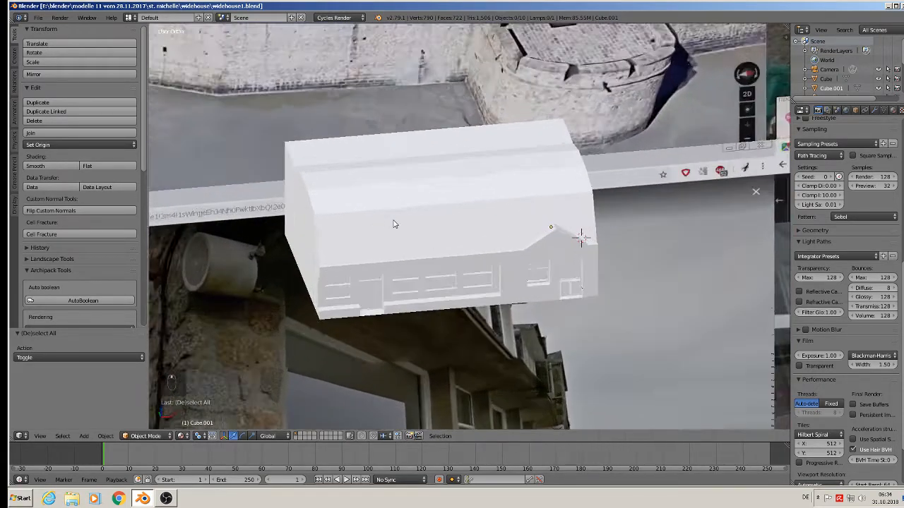
Place the 3D cursor low on the front roof slope, at the opposite end from the gable, and add a cube there.
scroll(391, 218, "down", 2)
middle_click_drag(370, 191, 376, 229, "shift")
scroll(384, 257, "up", 4)
left_click(365, 274)
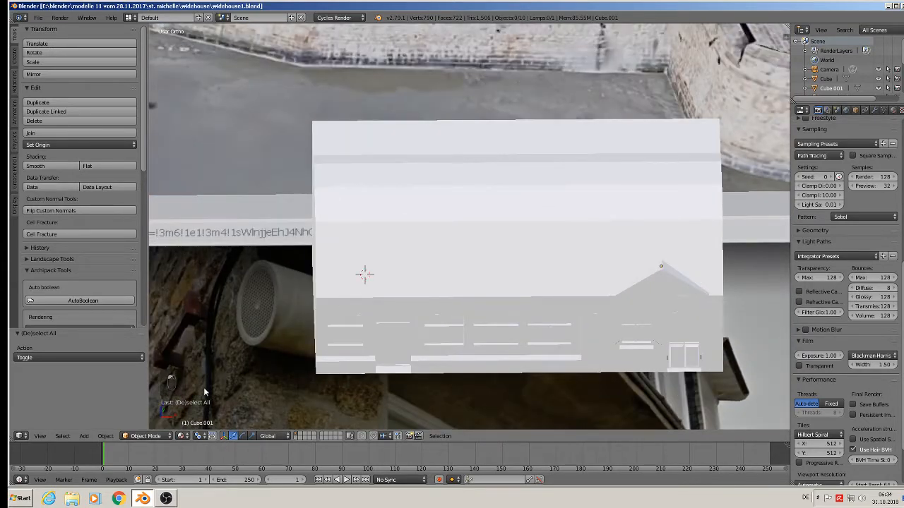
left_click(83, 435)
mouse_move(97, 428)
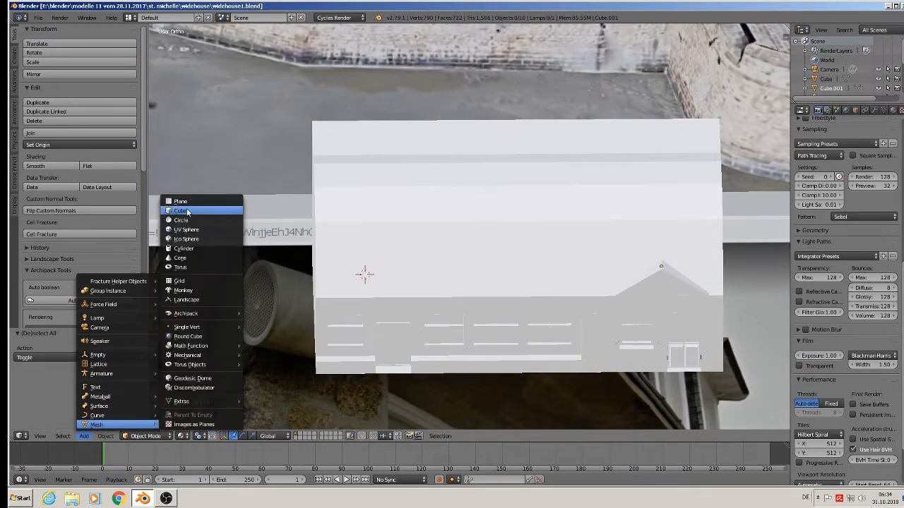
left_click(185, 210)
Scale the new cube by 0.062 and again by about 0.24, and move it -0.006 along X.
scroll(366, 264, "down", 6)
middle_click_drag(397, 264, 409, 228)
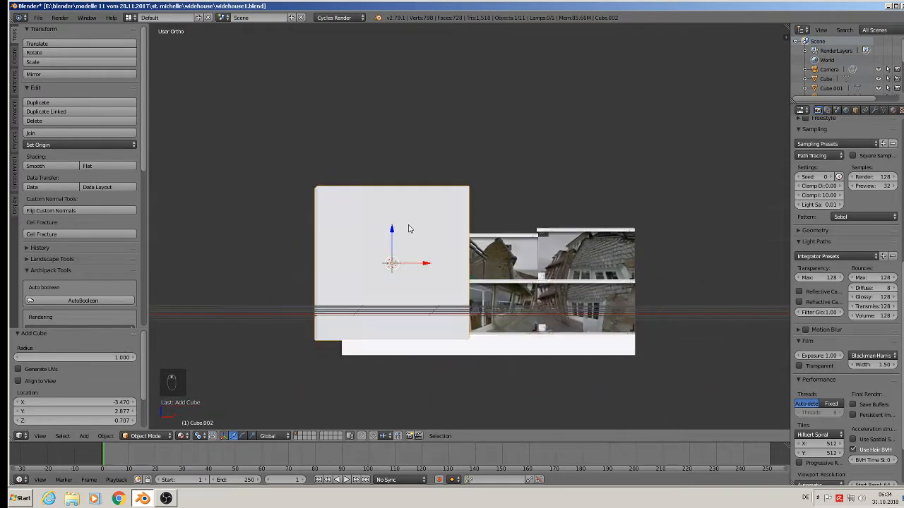
key("s")
left_click(399, 268)
scroll(399, 268, "up", 12)
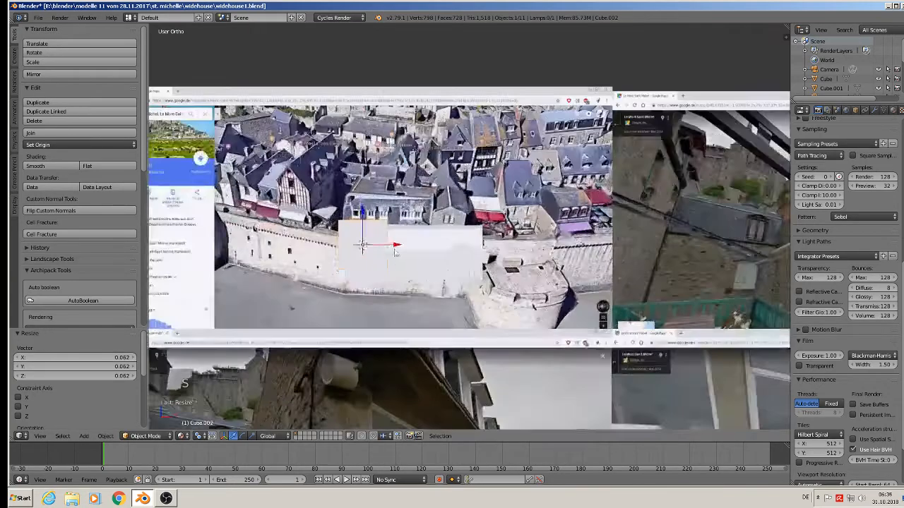
scroll(391, 252, "up", 3)
key("s")
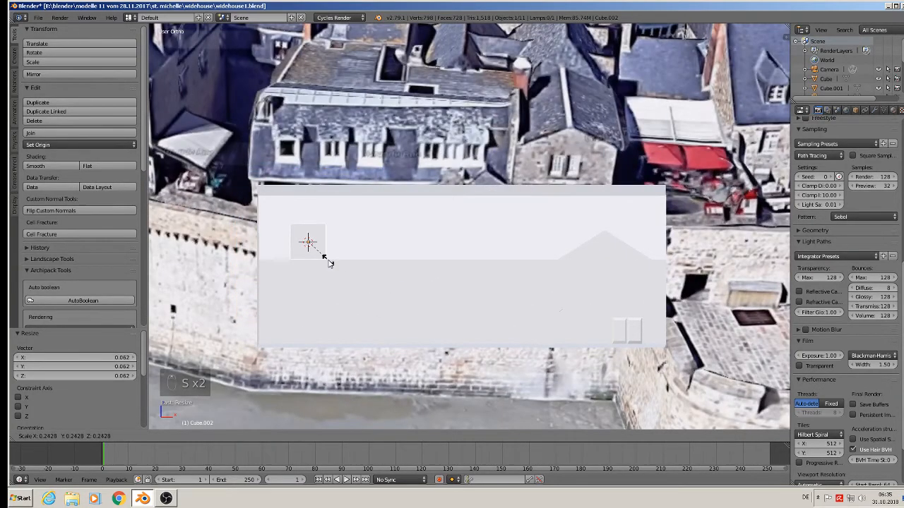
left_click(327, 263)
middle_click_drag(329, 264, 337, 294)
left_click_drag(342, 243, 333, 243)
Raise the small cube's rear top edge 0.011 along Z, and move the whole cube 0.007 along Y into the roof.
middle_click_drag(333, 243, 287, 240)
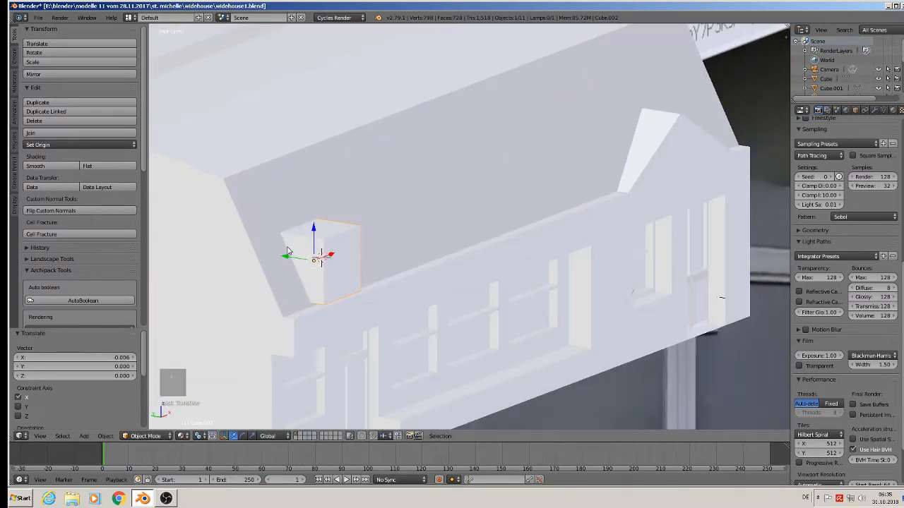
key("Tab")
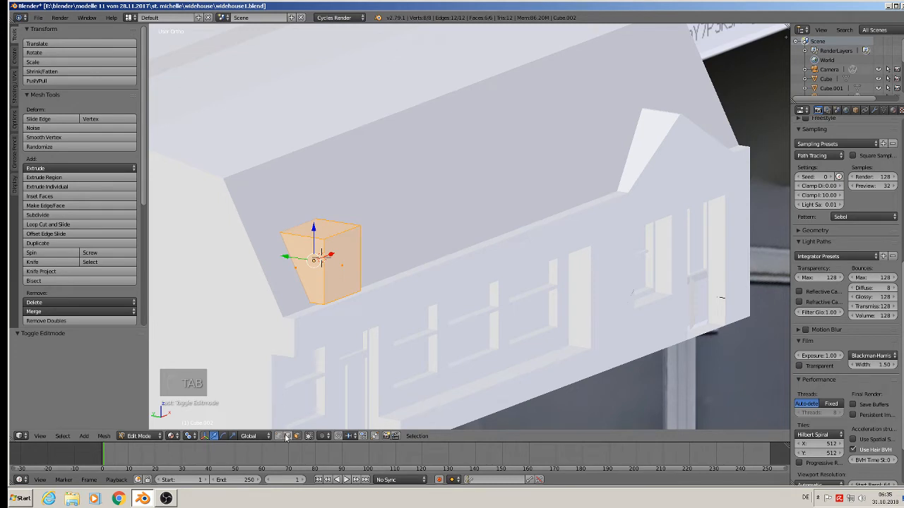
right_click(283, 219)
left_click_drag(284, 201, 284, 172)
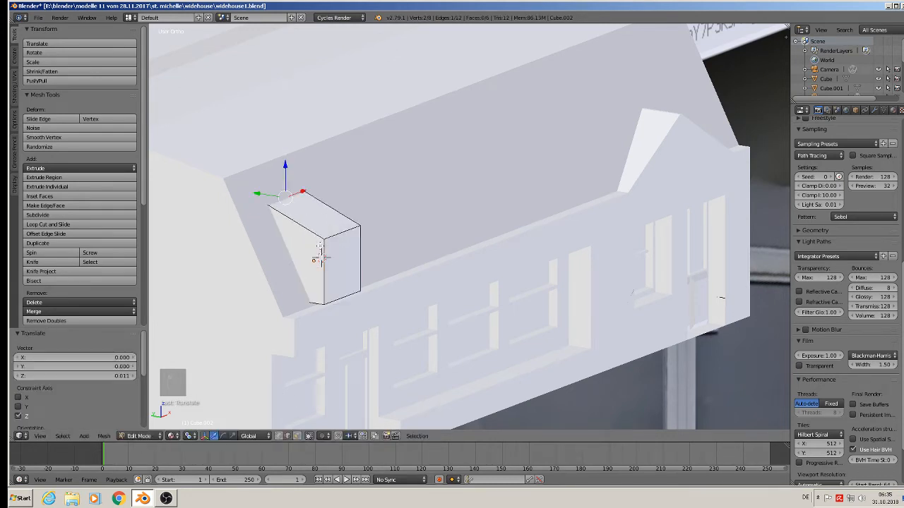
key("Tab")
left_click_drag(296, 259, 288, 259)
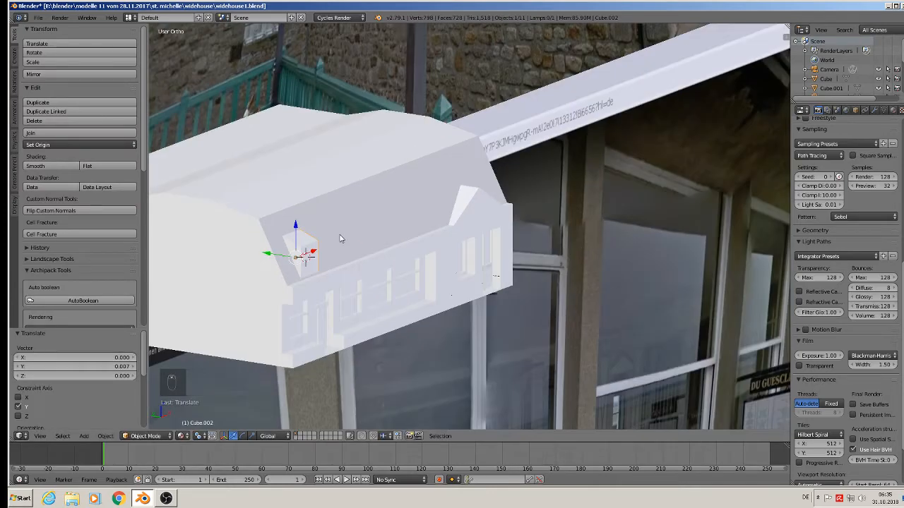
Compare the small dormer block with the aerial reference photo and open its mesh for editing.
middle_click_drag(346, 240, 458, 300, "shift")
scroll(459, 301, "down", 2)
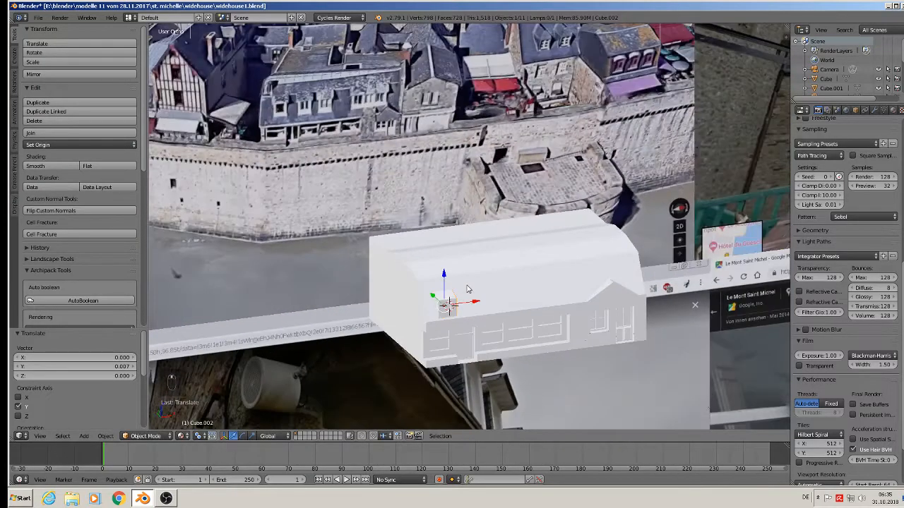
scroll(466, 288, "up", 2)
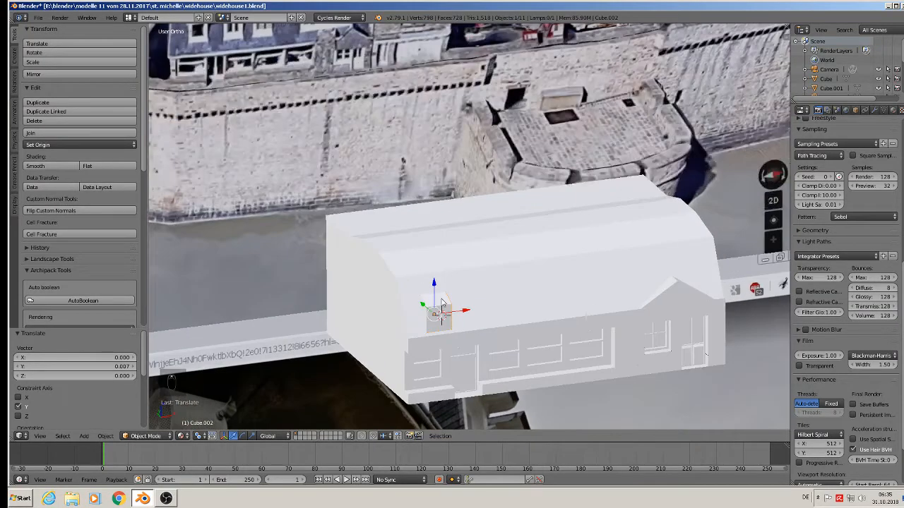
scroll(222, 71, "up", 3)
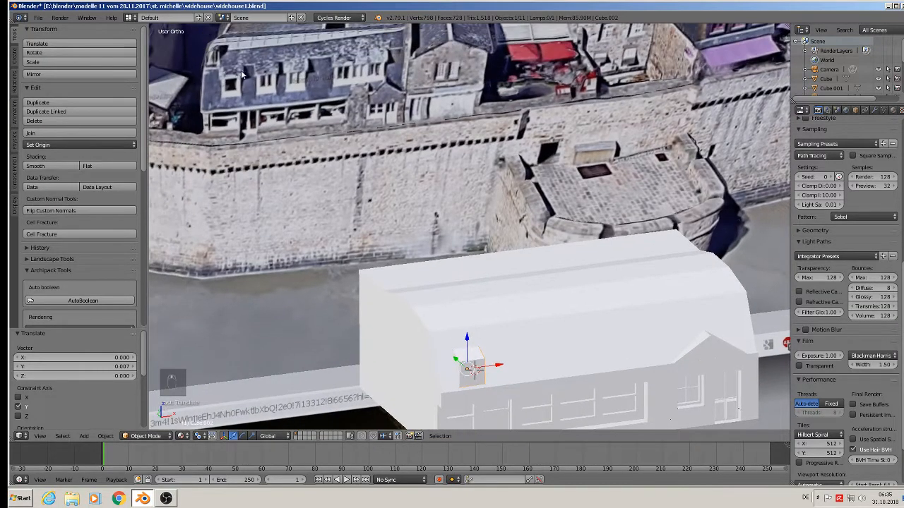
scroll(465, 293, "up", 5)
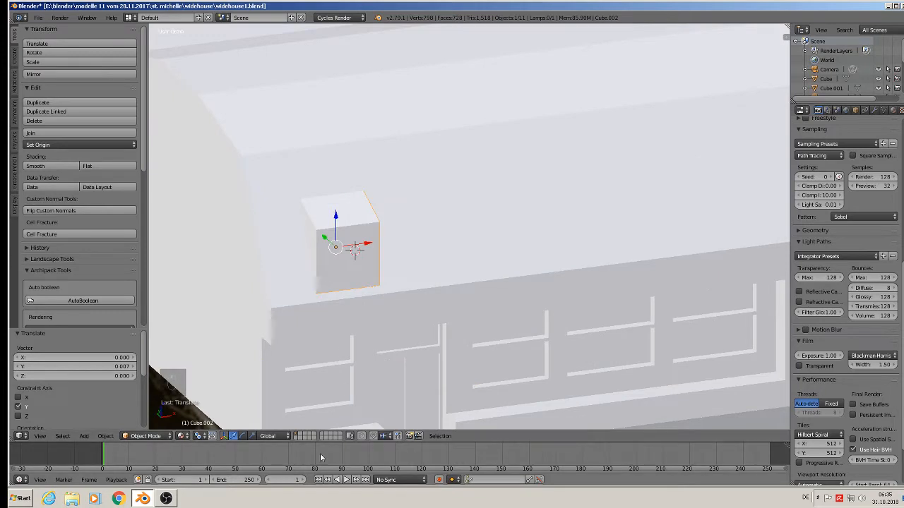
key("Tab")
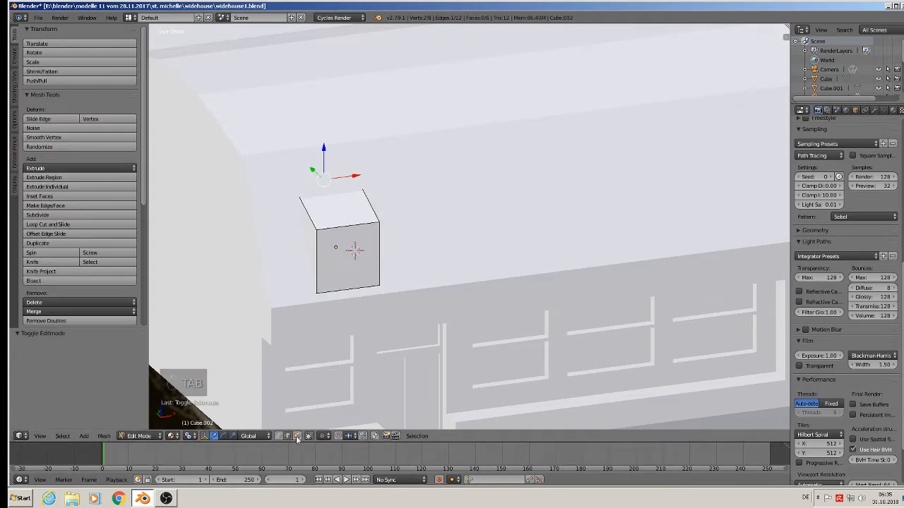
Extrude the dormer roof's two side edges outward along X by 0.004 each to form overhangs.
right_click(375, 204)
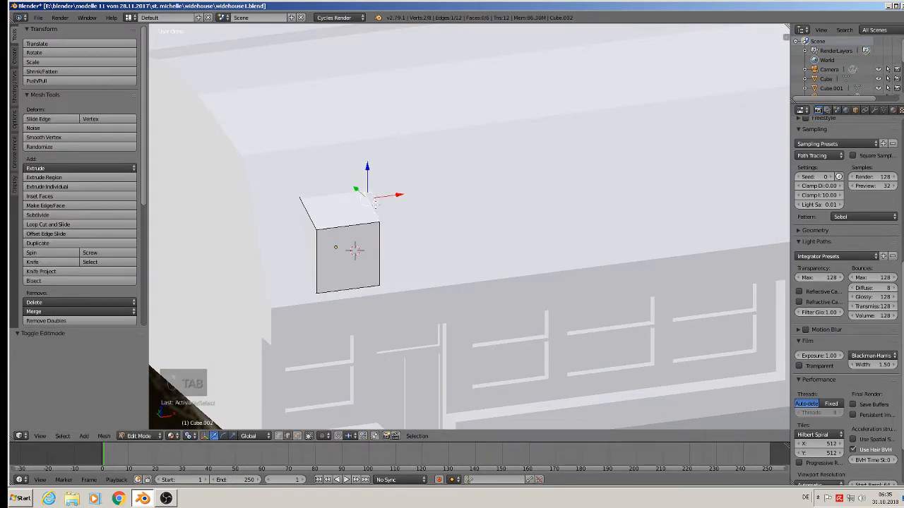
key("e")
left_click_drag(393, 192, 408, 194)
right_click(305, 221)
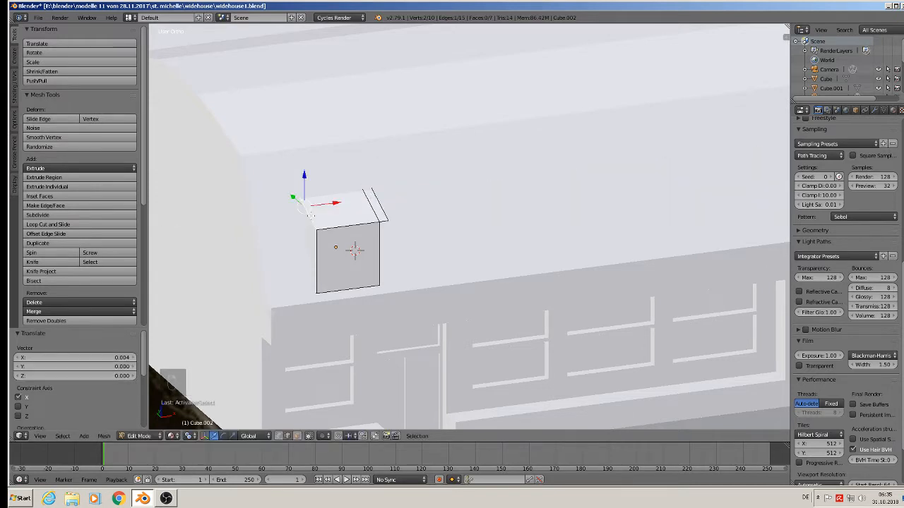
key("e")
left_click_drag(332, 201, 323, 203)
Select the three dormer roof faces, switch the transform orientation to Normal and extrude them 0.001 along their normal for thickness.
left_click(296, 436)
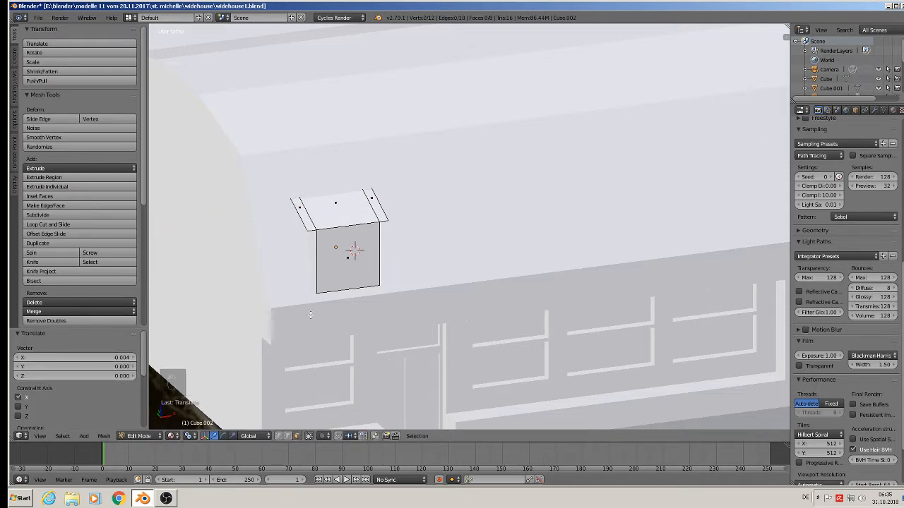
right_click(303, 209)
right_click(370, 202, "shift")
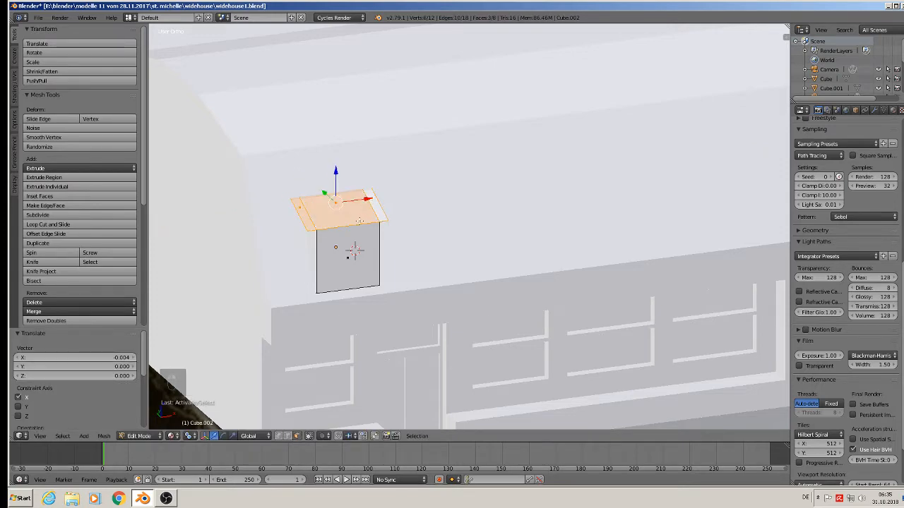
middle_click_drag(371, 202, 402, 237)
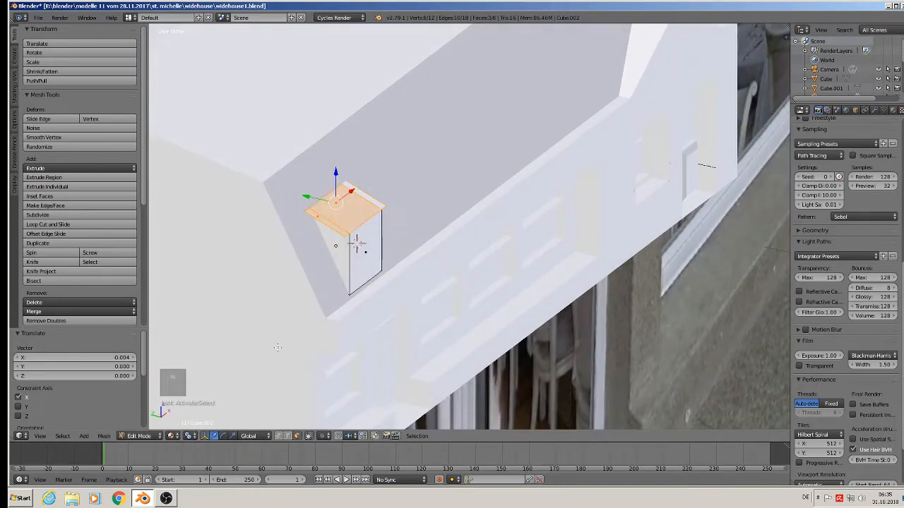
left_click(258, 437)
left_click(269, 406)
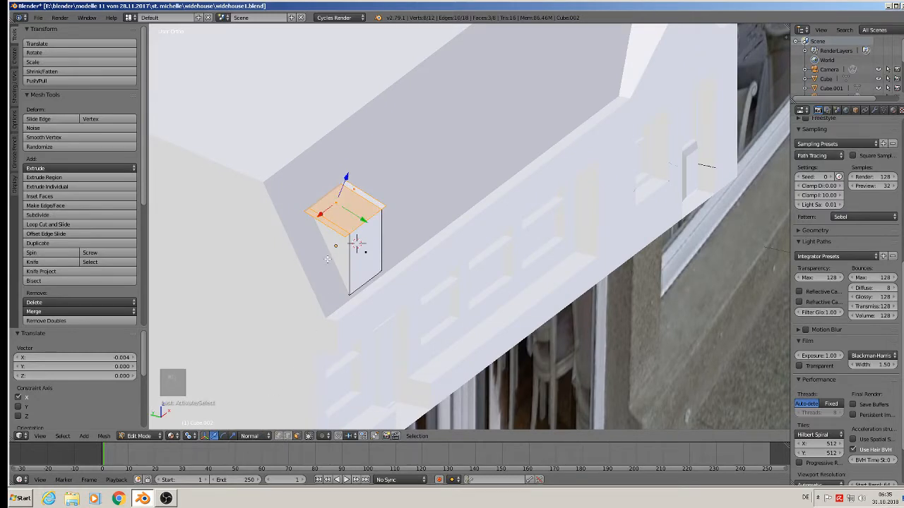
key("e")
left_click_drag(344, 175, 348, 174)
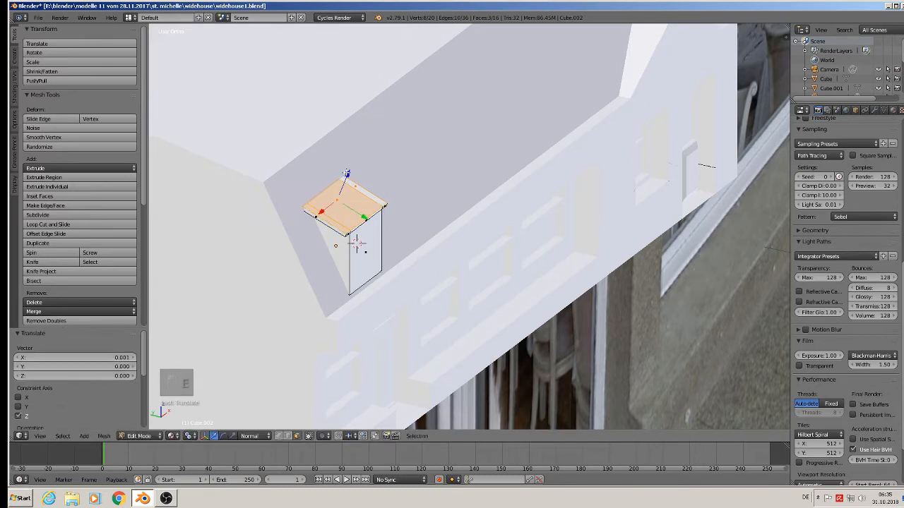
key("a")
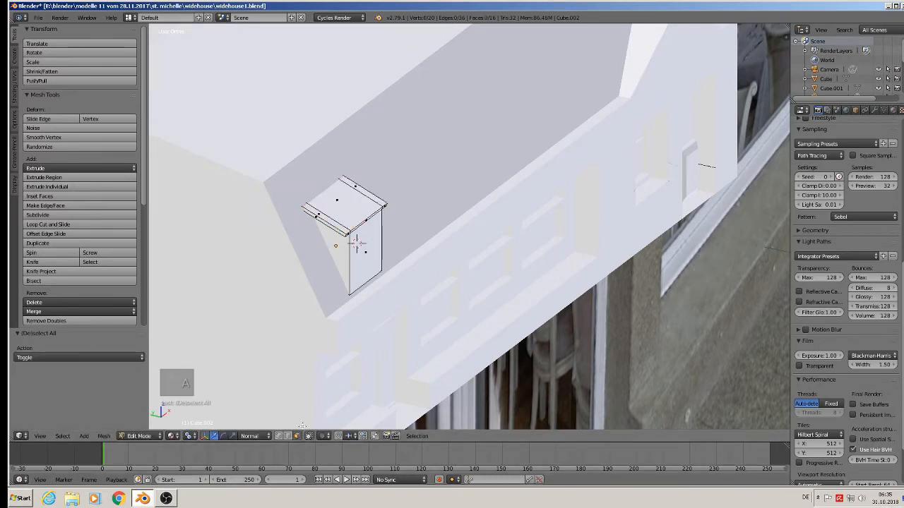
Restore the Global transform orientation, leave mesh editing and place a copy of the dormer 0.045 away along X.
left_click(258, 436)
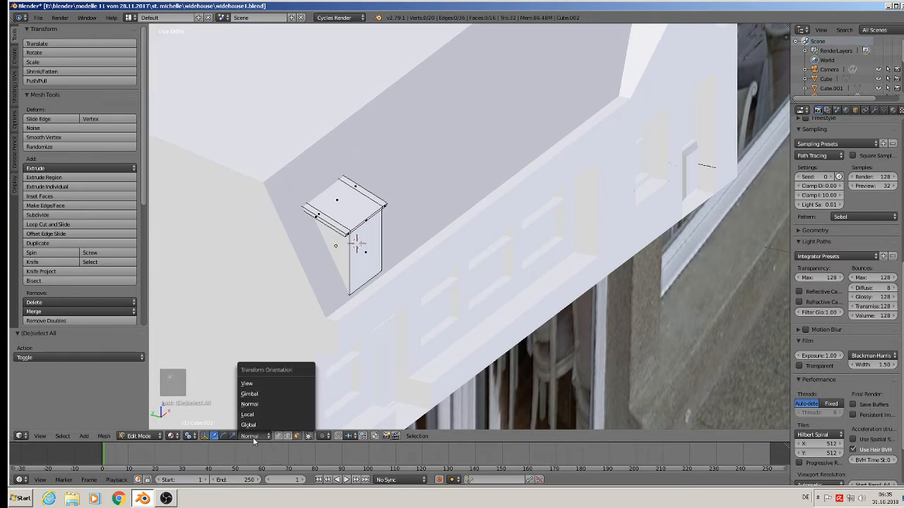
left_click(272, 421)
key("Tab")
middle_click_drag(443, 229, 378, 273)
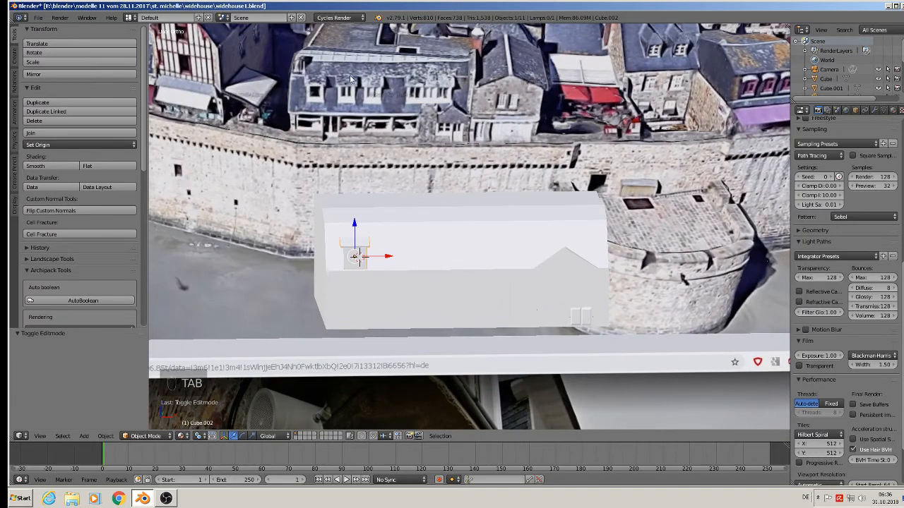
key("shift+d")
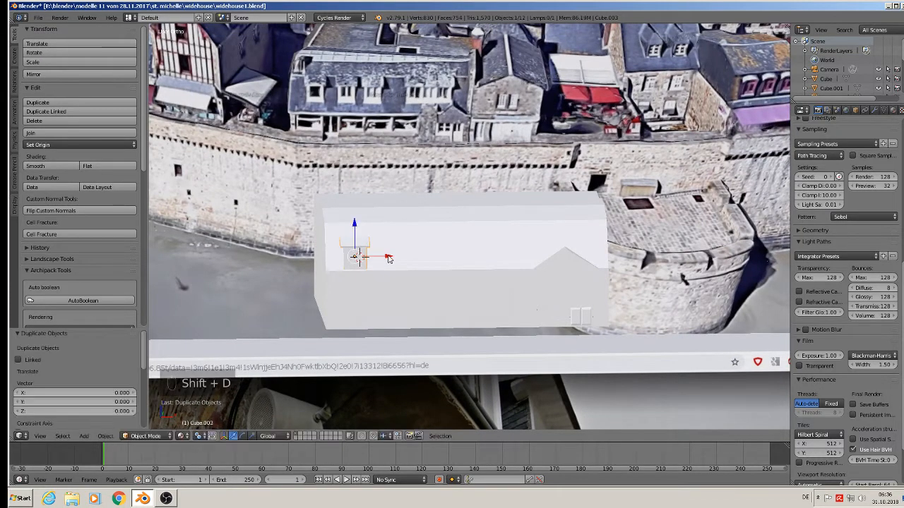
left_click_drag(425, 265, 426, 265)
right_click(426, 265, "shift")
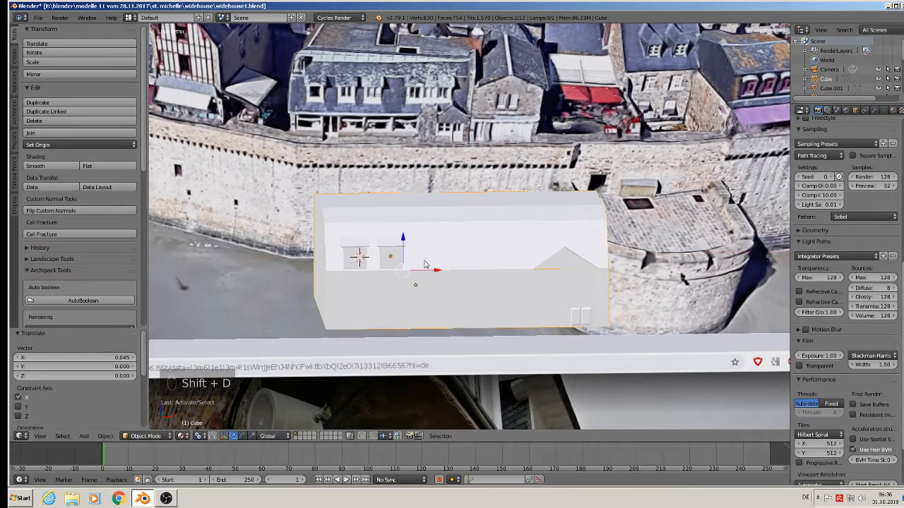
key("shift+d")
right_click(427, 270)
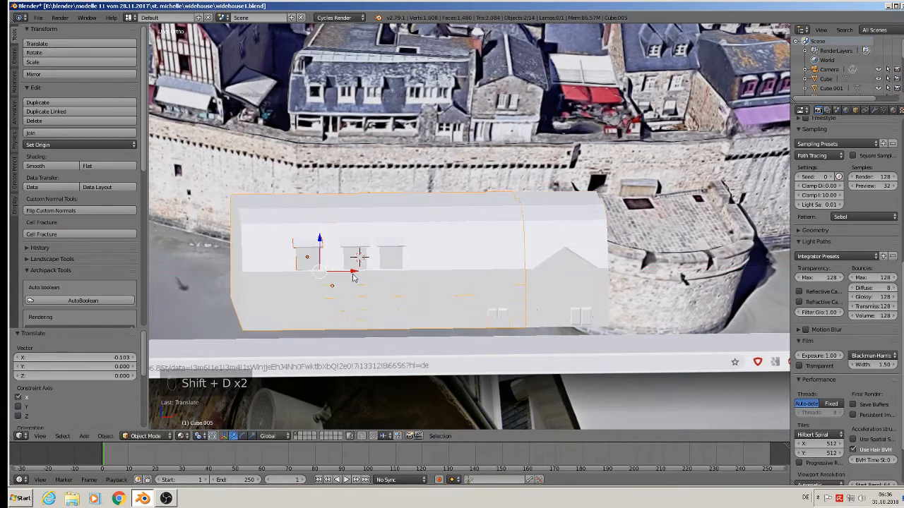
key("x")
left_click(353, 279)
Duplicate the second dormer 0.040 along X, and place another copy farther along the roof towards the gable.
right_click(398, 254)
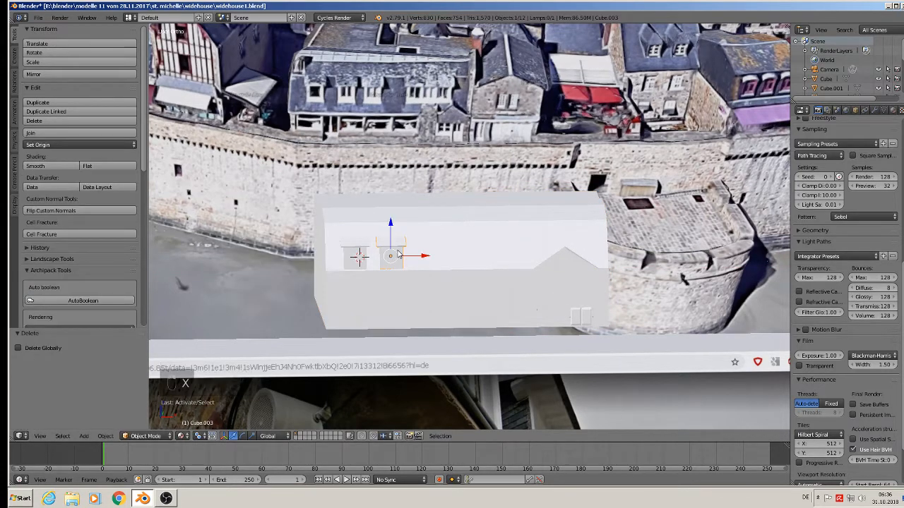
key("shift+d")
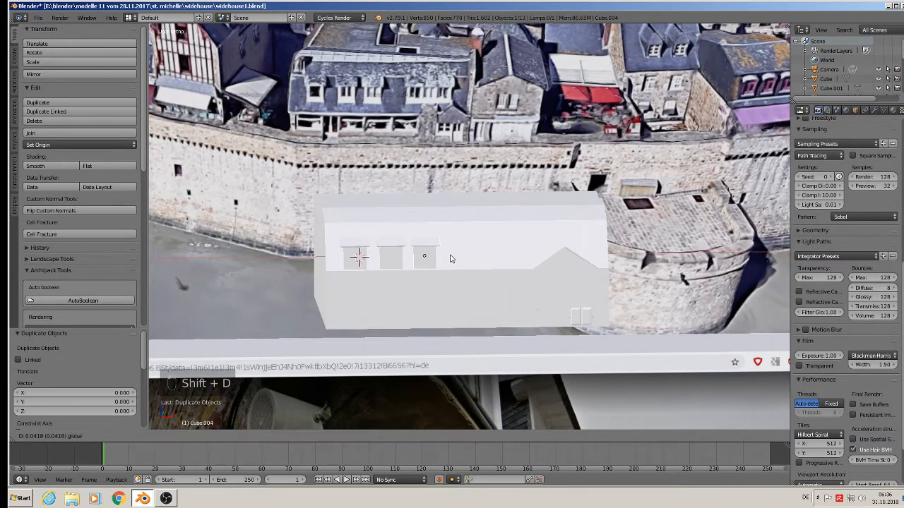
left_click(449, 260)
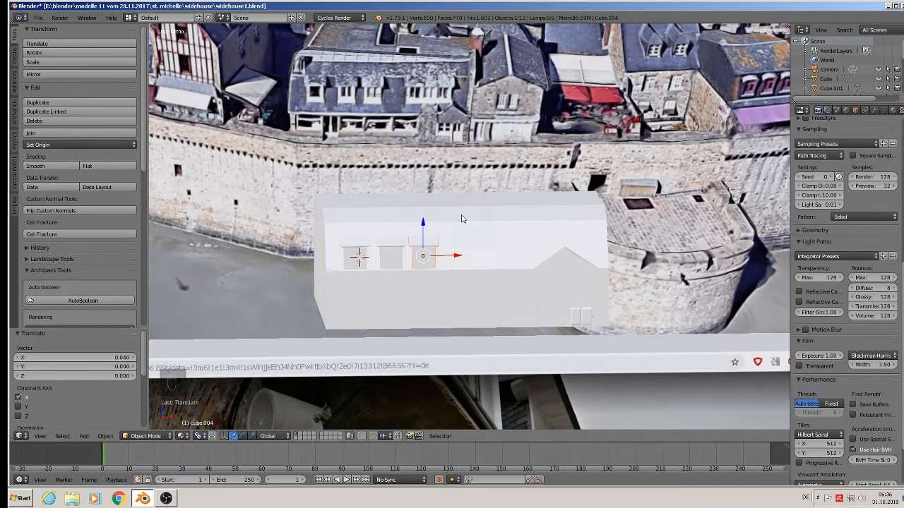
key("shift+d")
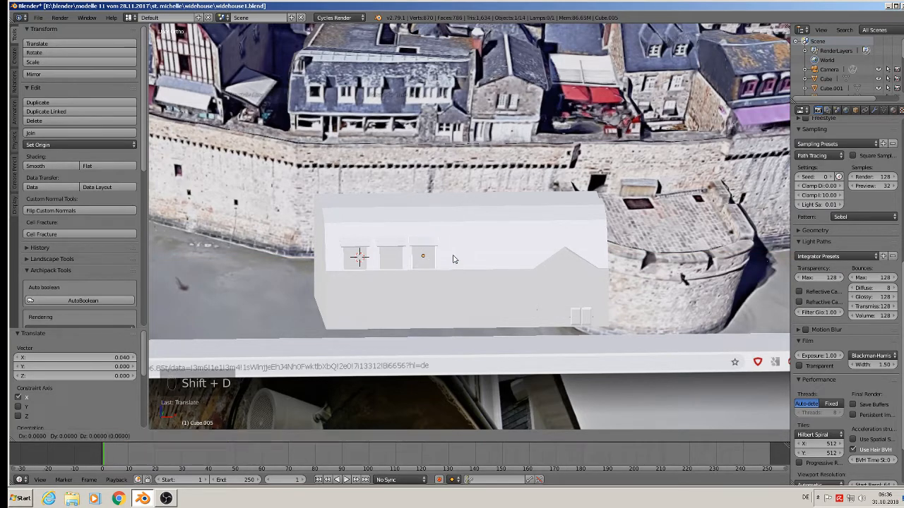
left_click(508, 254)
Widen the dormer nearest the gable by moving all the vertices on its gable-facing side outward along X.
scroll(506, 254, "up", 3)
key("Tab")
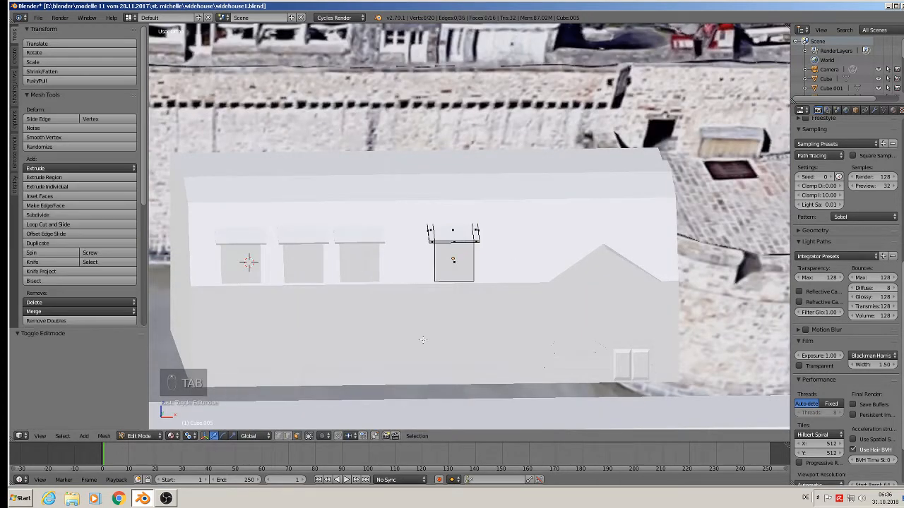
left_click(308, 435)
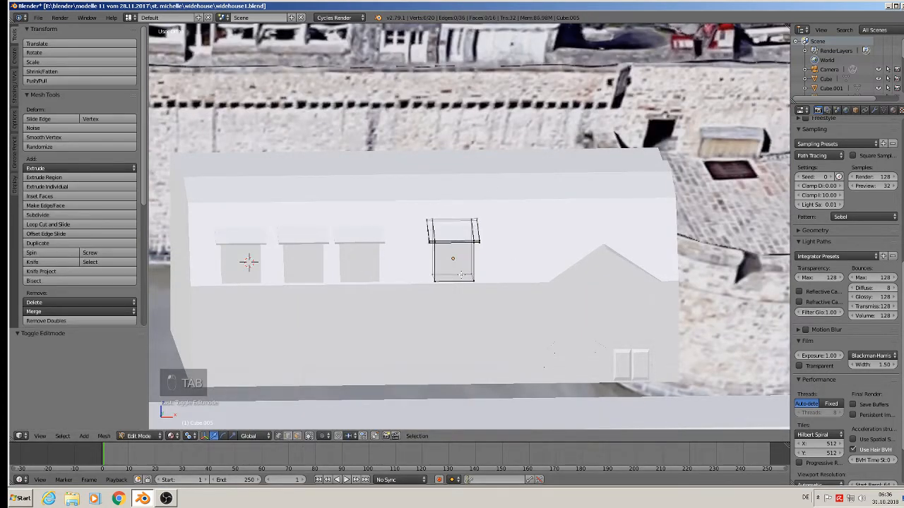
key("a")
key("a")
key("c")
key("a")
key("c")
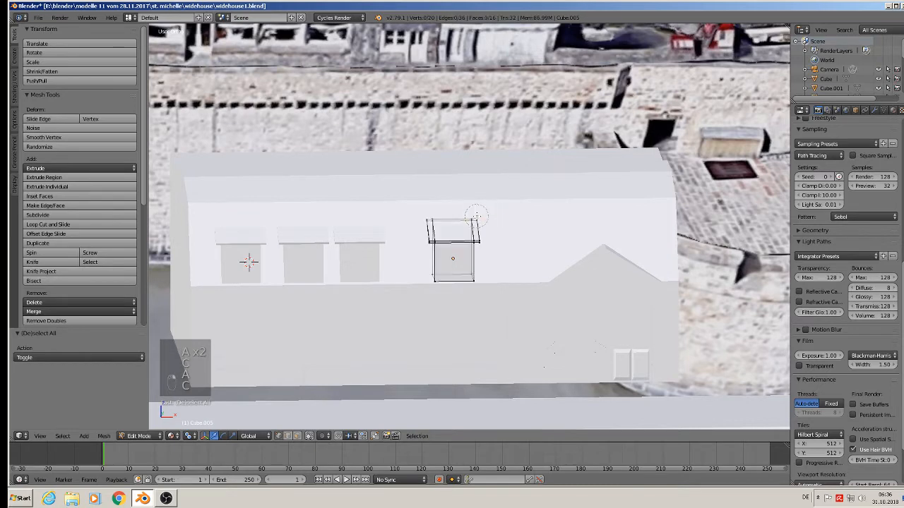
left_click_drag(478, 216, 479, 277)
left_click_drag(507, 238, 579, 244)
key("Tab")
scroll(428, 200, "down", 3)
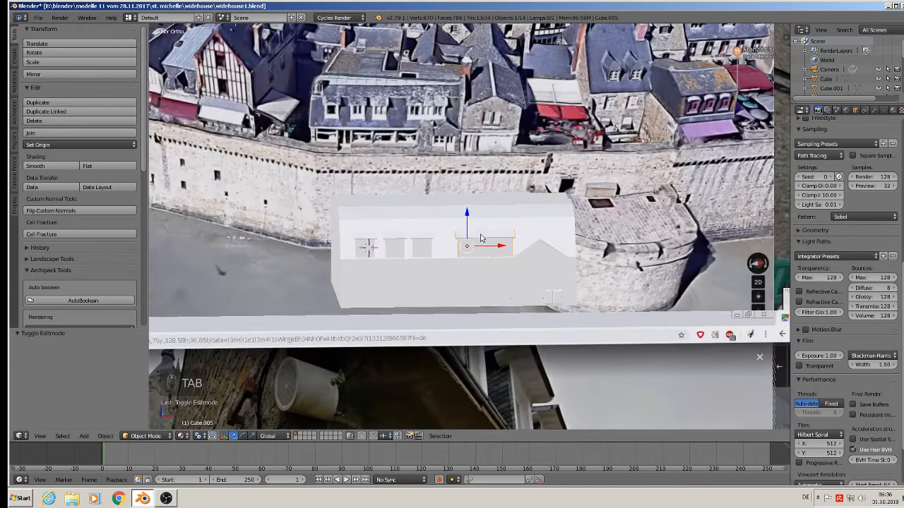
Delete the two narrow dormer copies between the first dormer and the wide one.
scroll(427, 200, "up", 4)
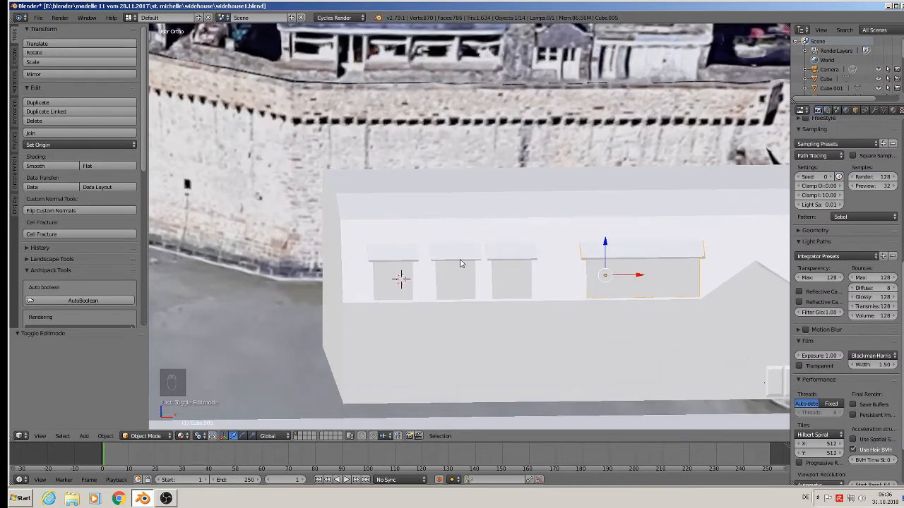
right_click(460, 263)
key("x")
left_click(463, 263)
right_click(510, 264)
key("x")
left_click(521, 255)
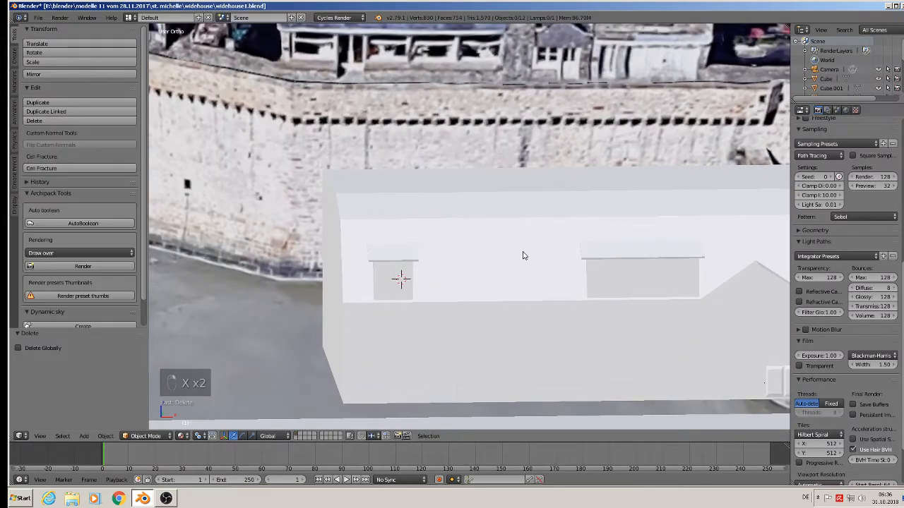
Edit the first dormer and inset its front face by extruding it and scaling it to 0.851.
right_click(397, 281)
key("Tab")
scroll(397, 277, "up", 4)
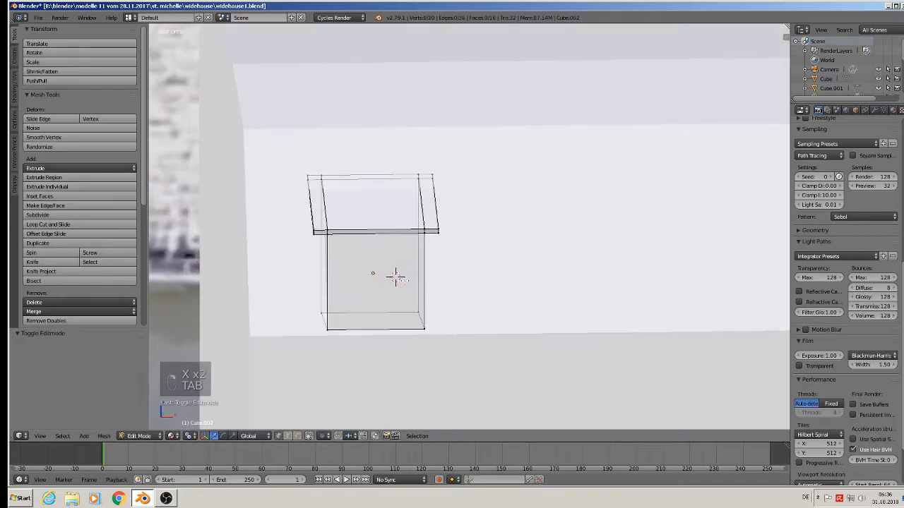
scroll(402, 280, "up", 1)
left_click(297, 436)
left_click(310, 437)
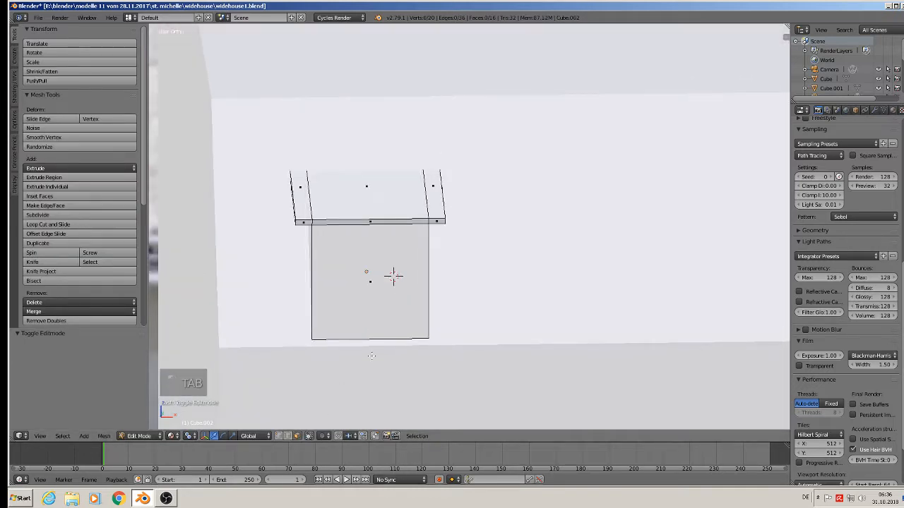
right_click(394, 276)
key("e")
key("s")
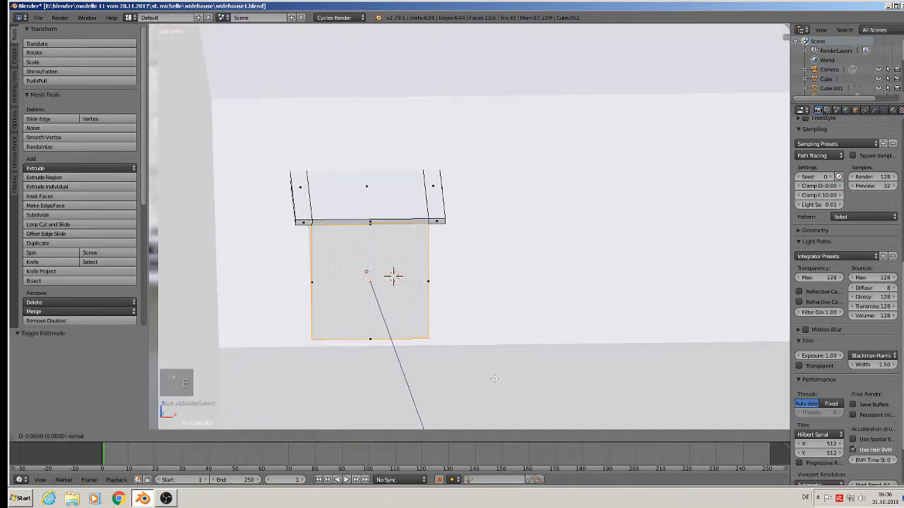
left_click(478, 360)
Raise the lower edge of the dormer's inset front face by about 0.005 along Z.
middle_click_drag(479, 360, 441, 357)
left_click(283, 435)
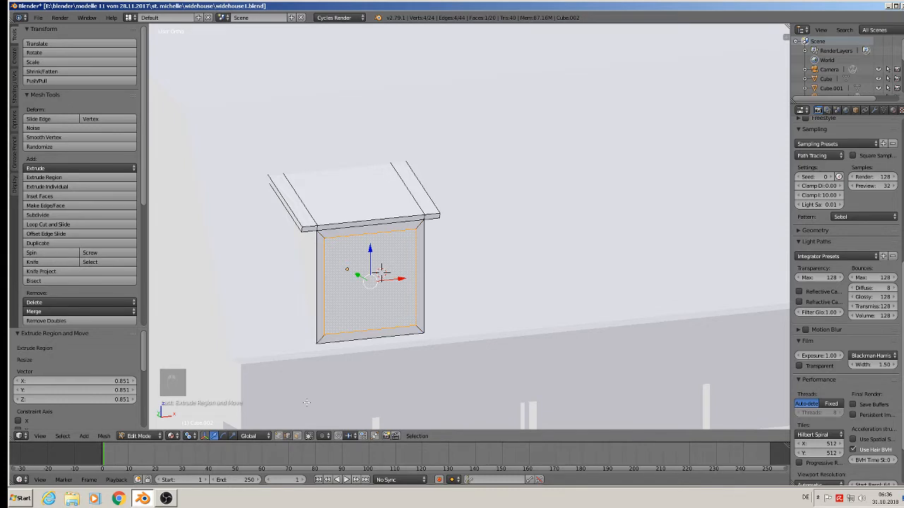
right_click(344, 330)
key("g")
key("z")
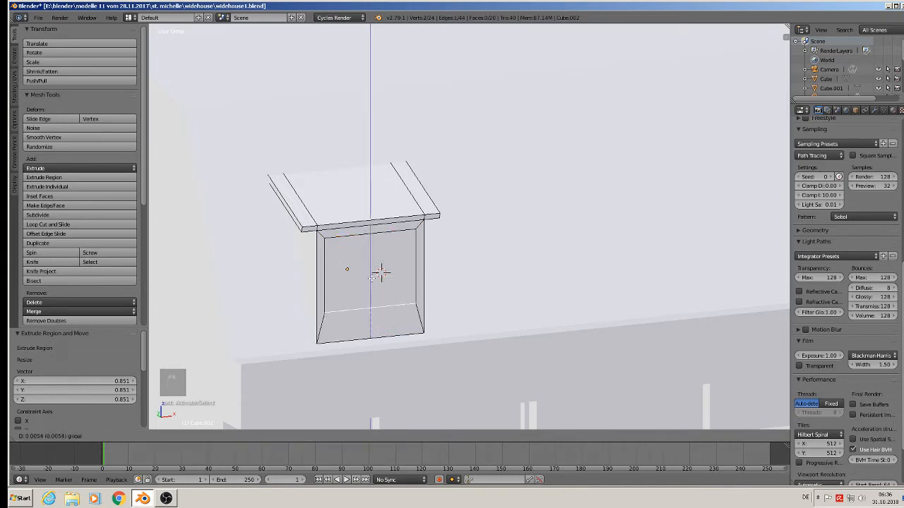
key("Return")
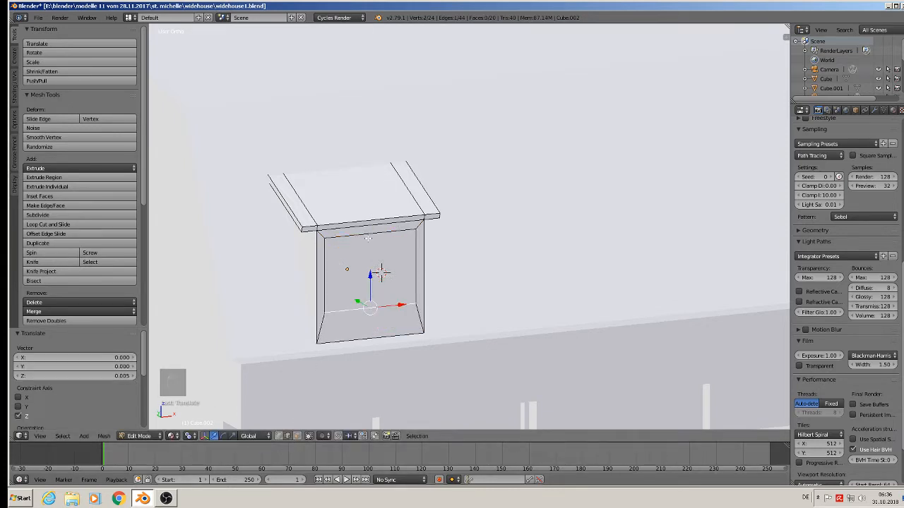
Add two centred vertical loop cuts through the dormer and scale them by 7.248 along X.
middle_click_drag(367, 239, 363, 241)
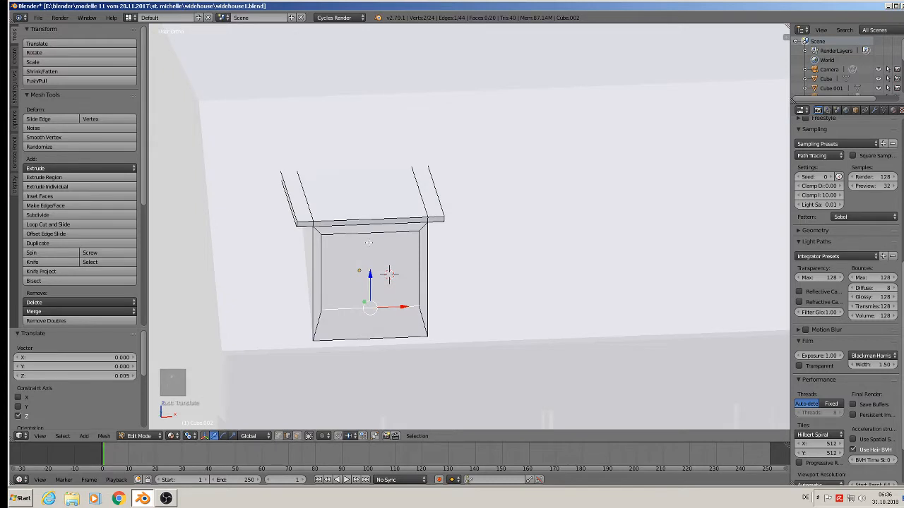
key("ctrl+r")
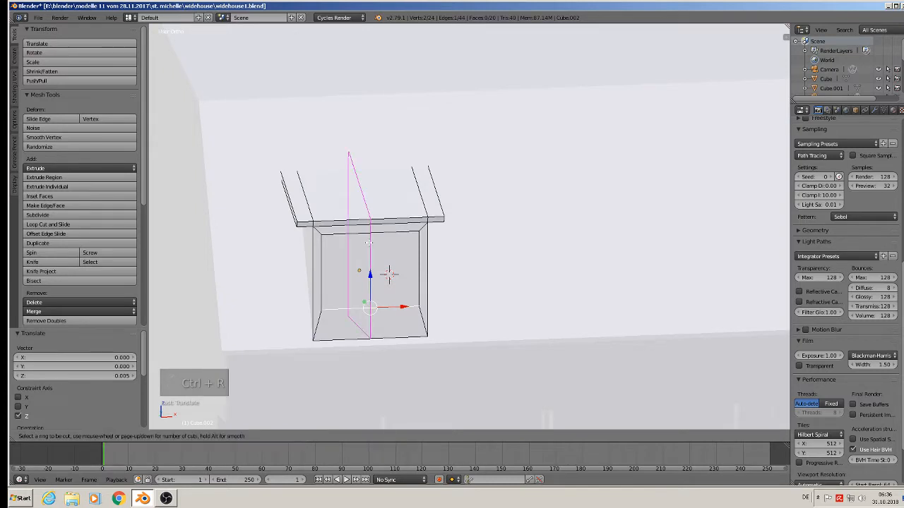
scroll(389, 274, "up", 1)
left_click(389, 274)
right_click(388, 274)
key("s")
key("x")
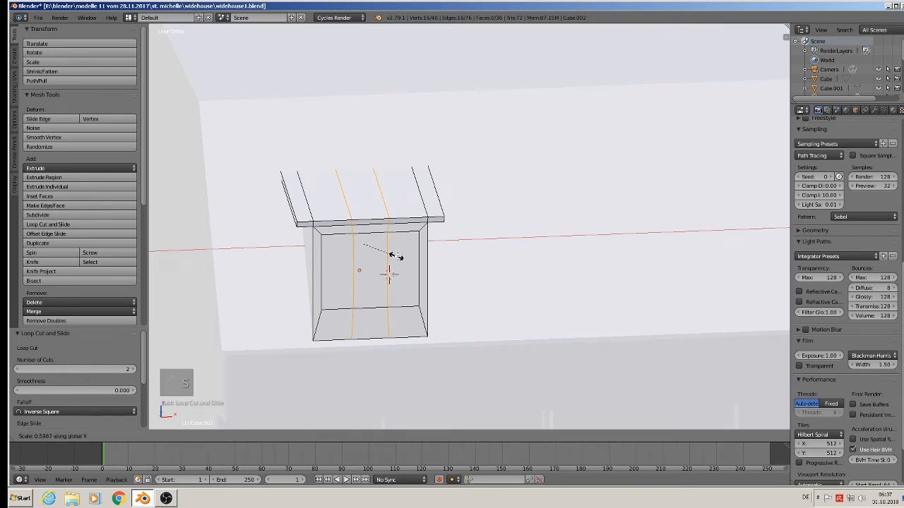
left_click(762, 363)
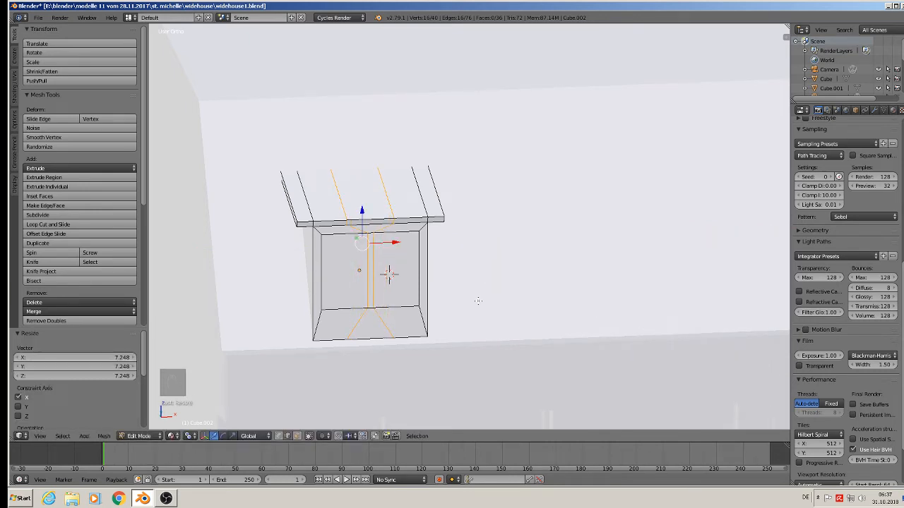
Extrude the first dormer's two front window faces and recess them slightly along Y, finishing the mesh edit.
left_click(297, 435)
right_click(349, 281)
right_click(390, 273, "shift")
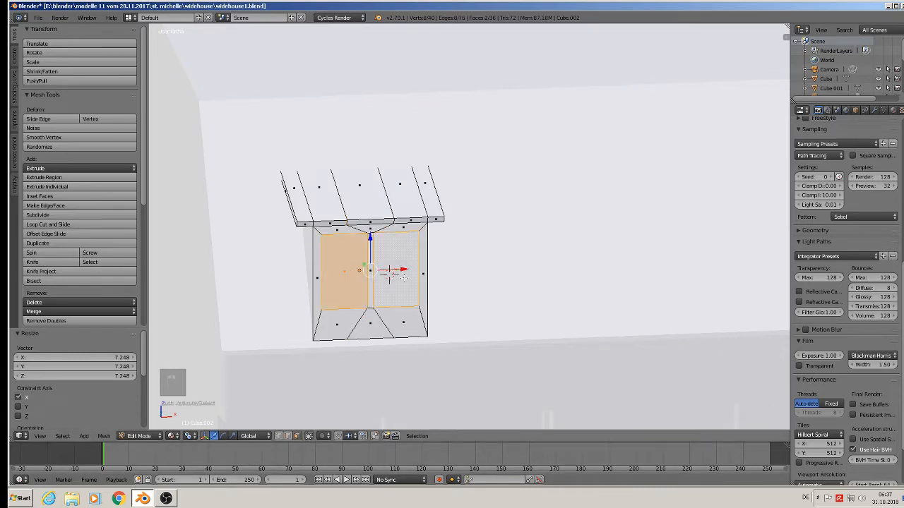
middle_click_drag(389, 273, 409, 281)
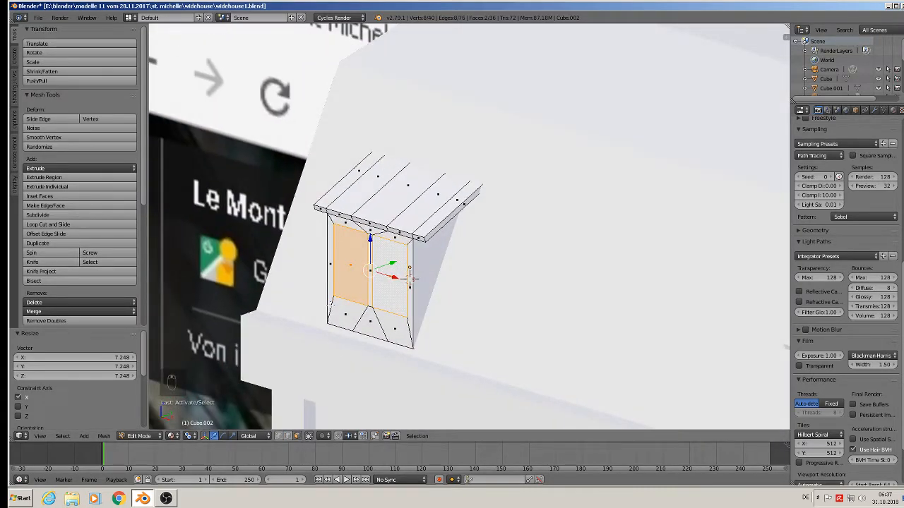
key("e")
key("g")
key("y")
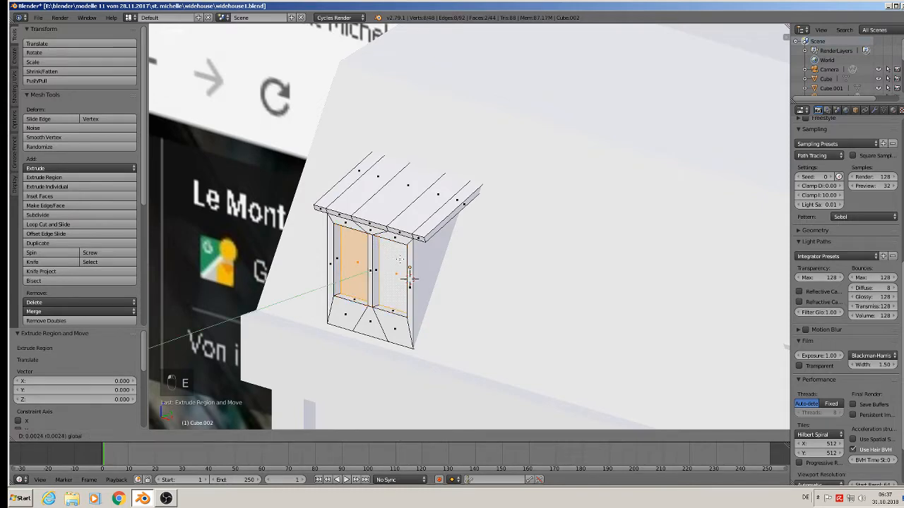
left_click(409, 278)
key("Tab")
key("backslash")
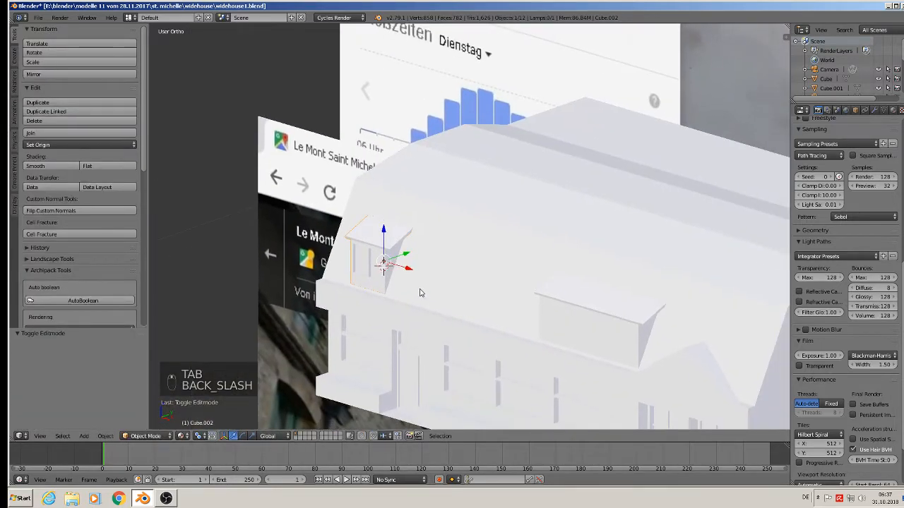
Duplicate the finished dormer twice along X, spacing the copies about 0.046 apart.
key("shift+d")
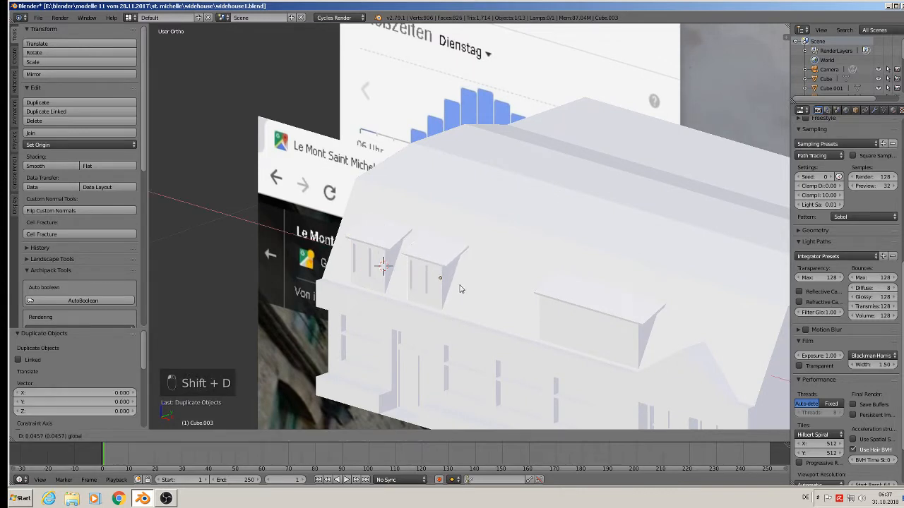
left_click(460, 289)
key("shift+d")
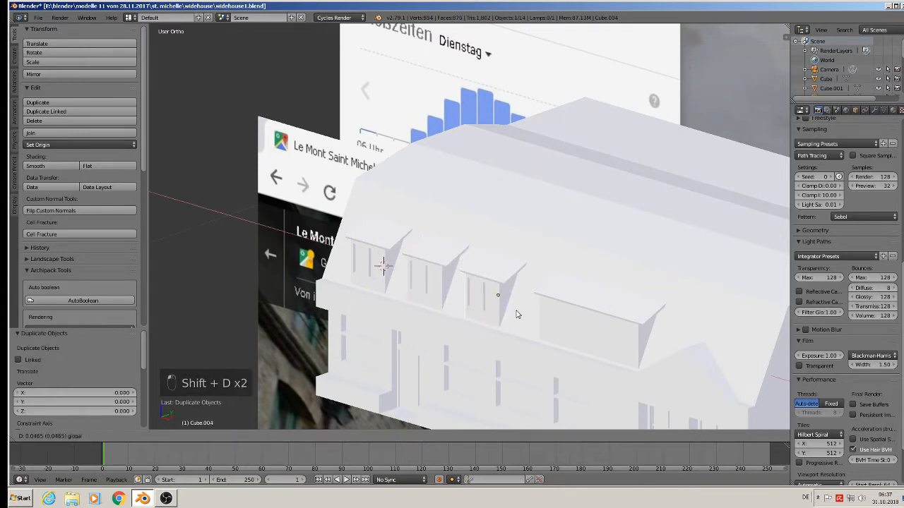
left_click(507, 314)
Enter Edit Mode on the wide dormer and check its window layout against the reference photo.
middle_click_drag(540, 327, 528, 260, "shift")
right_click(472, 267)
key("KP_Decimal")
key("Tab")
scroll(518, 281, "down", 5)
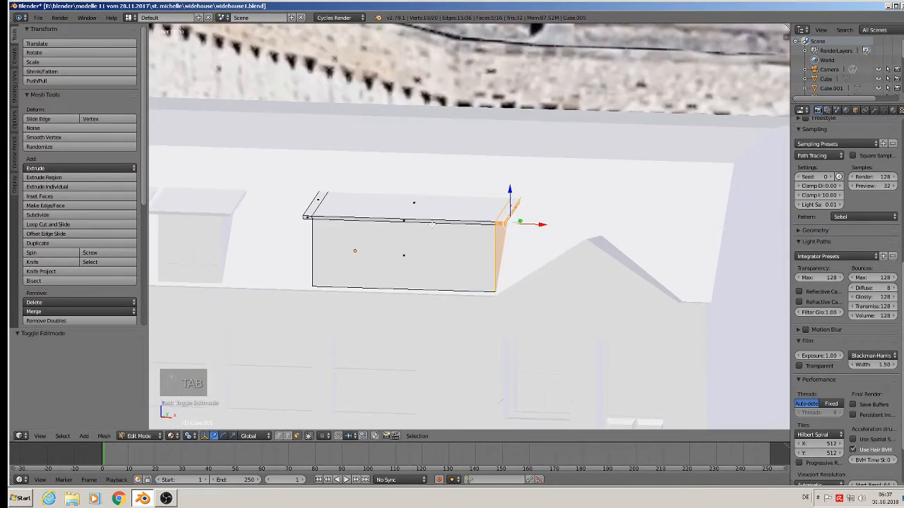
key("KP_5")
scroll(528, 129, "up", 3)
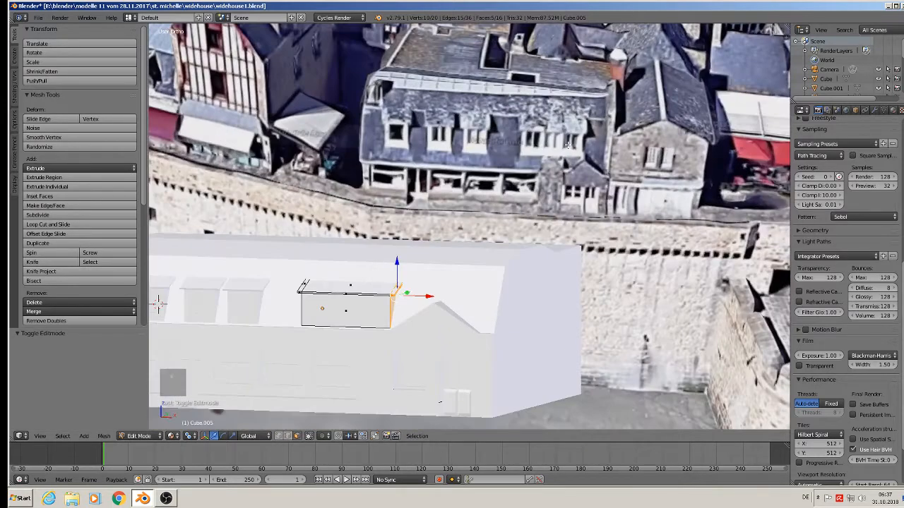
scroll(400, 304, "up", 6)
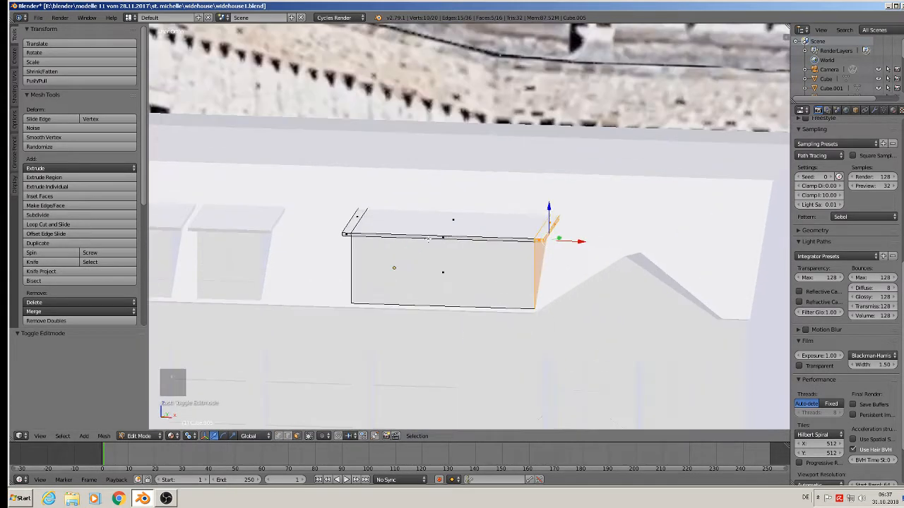
scroll(401, 250, "up", 2)
Try dividing the wide dormer with three evenly spaced vertical loop cuts.
key("ctrl+r")
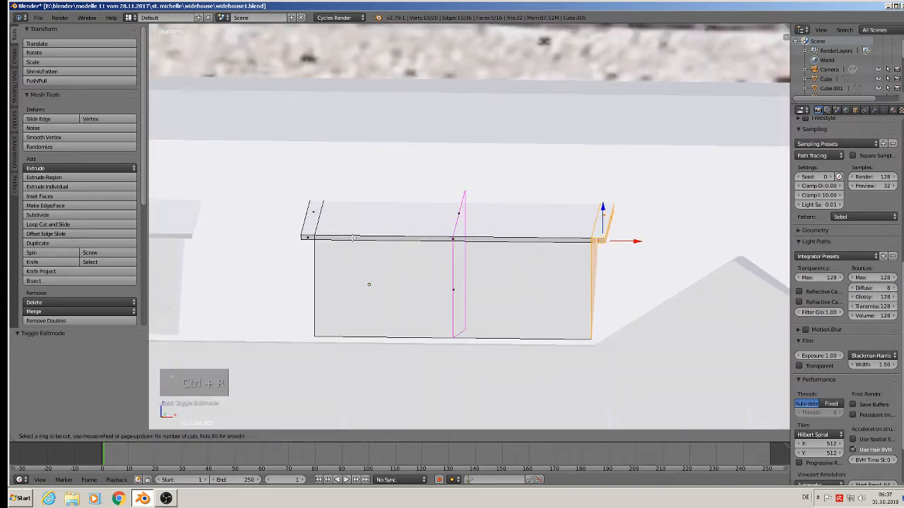
scroll(353, 239, "up", 2)
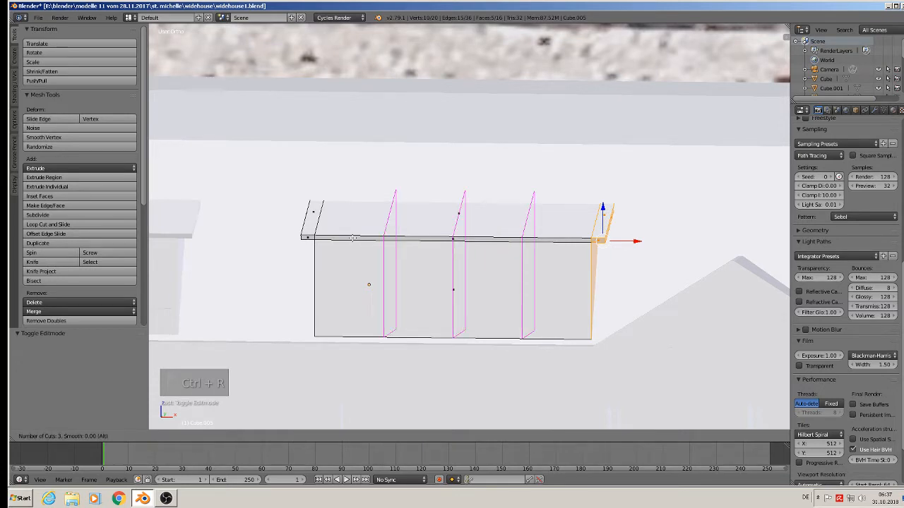
left_click(352, 239)
right_click(353, 239)
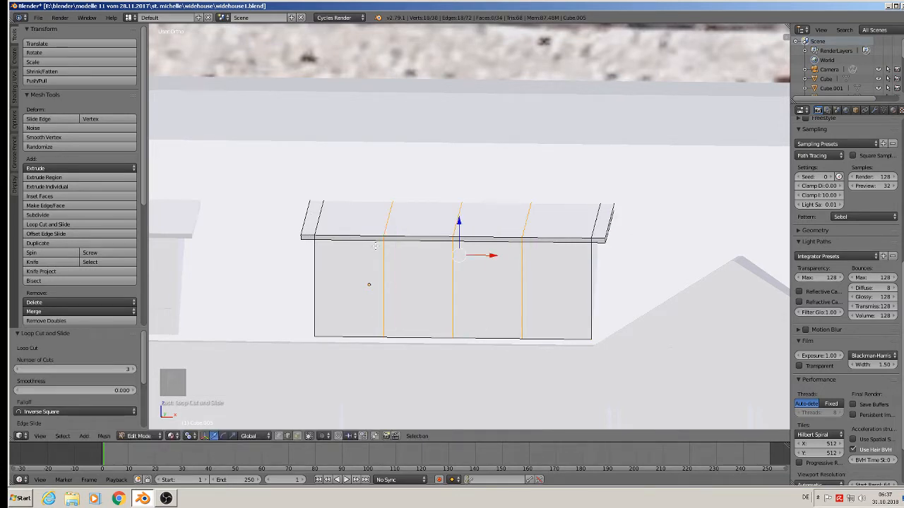
left_click(297, 435)
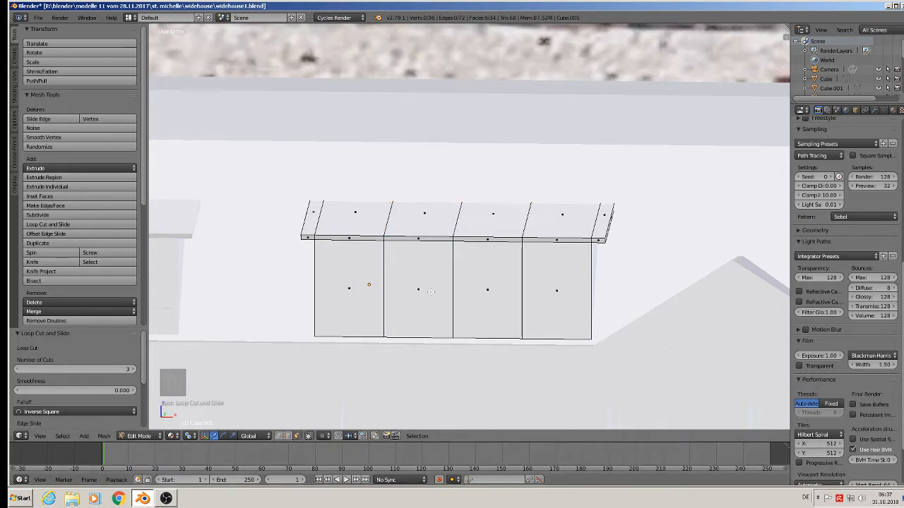
key("KP_1")
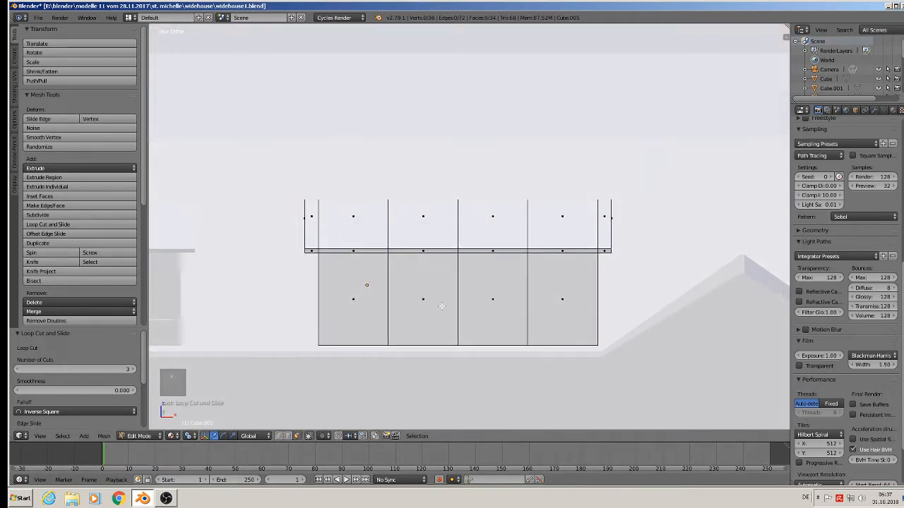
key("ctrl+z")
key("ctrl+z")
key("ctrl+z")
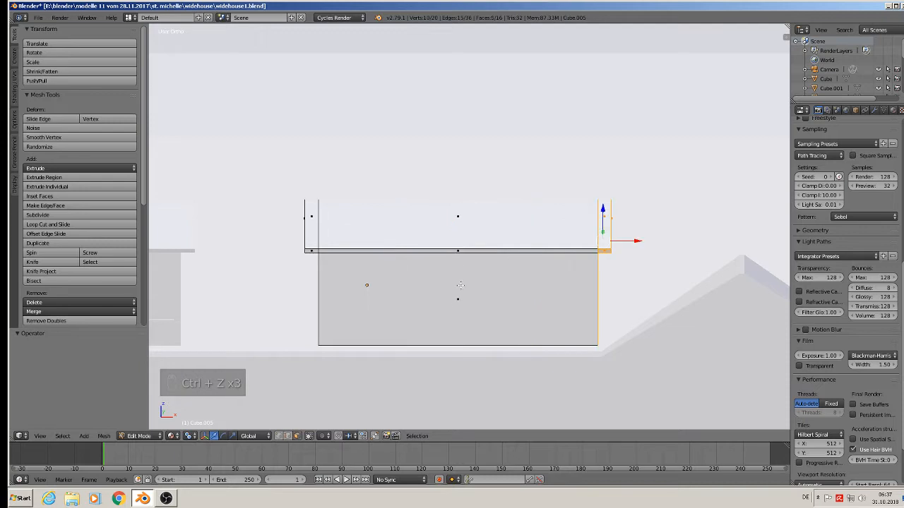
Add two evenly spaced vertical loop cuts to divide the wide dormer into three sections.
key("ctrl+r")
scroll(459, 262, "up", 1)
left_click(459, 262)
right_click(459, 262)
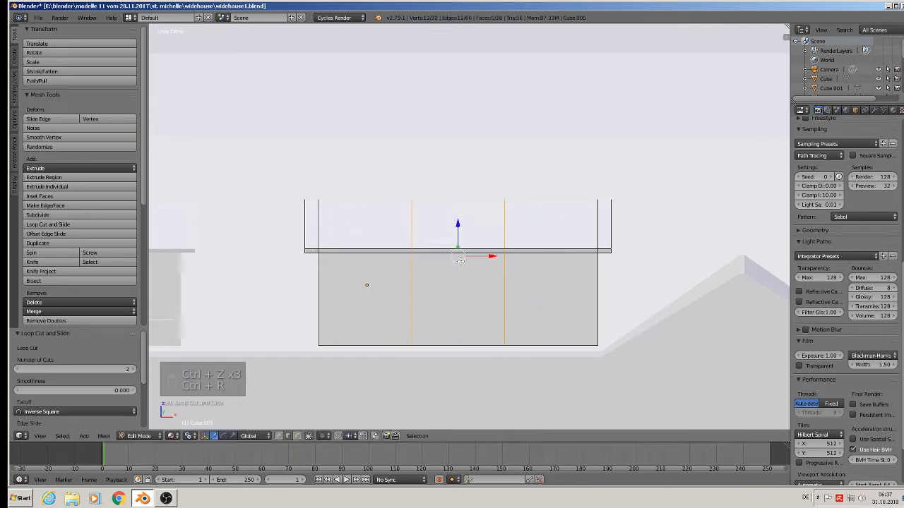
Select the wide dormer's three front faces and set the pivot point to individual origins.
left_click(298, 436)
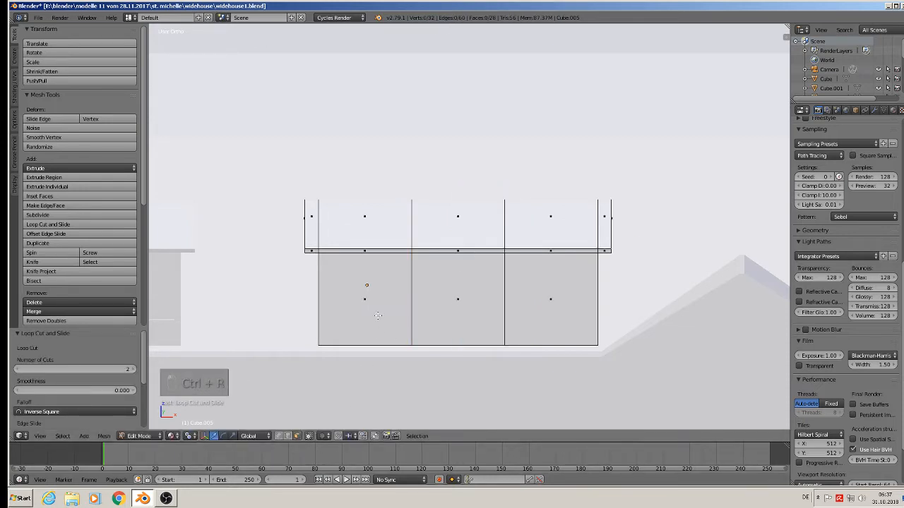
right_click(374, 297)
right_click(465, 302, "shift")
right_click(526, 303, "shift")
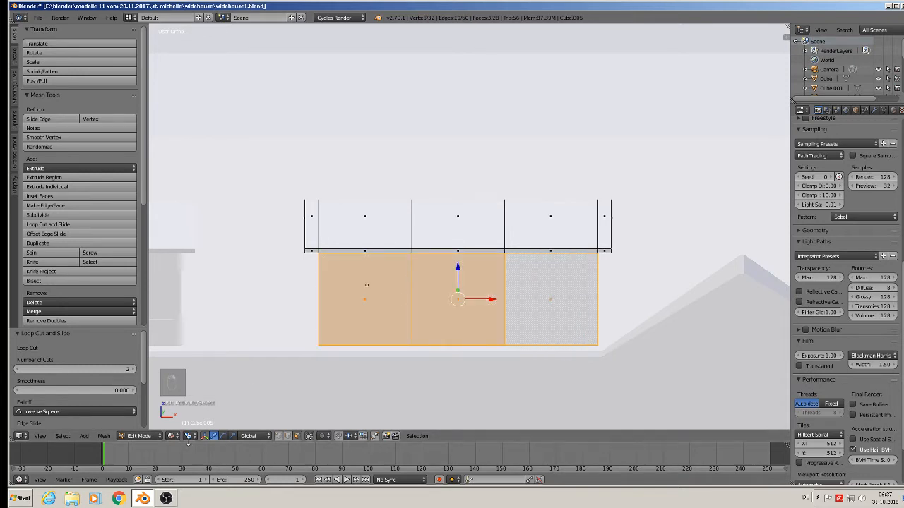
left_click(189, 436)
left_click(205, 404)
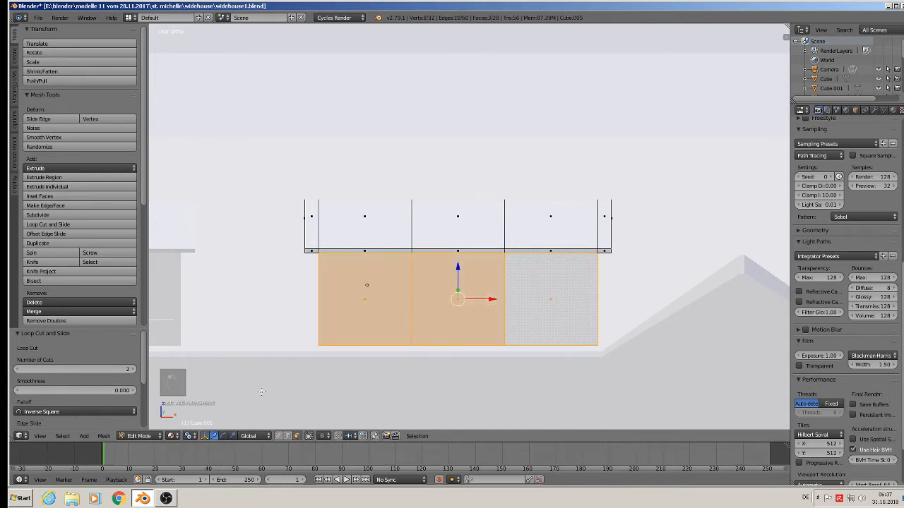
Try to inset the three adjoining front faces by extruding them and scaling to about 0.854.
key("e")
key("s")
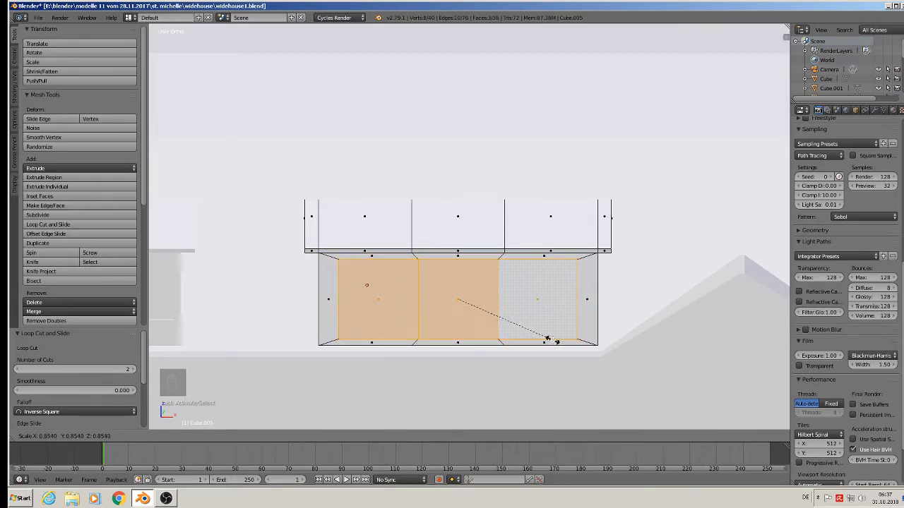
right_click(559, 345)
key("ctrl+z")
key("ctrl+z")
key("ctrl+z")
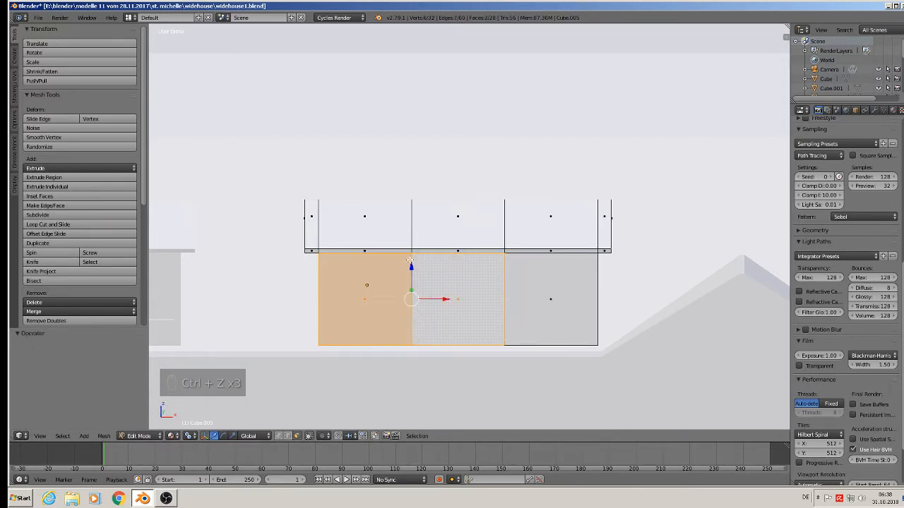
Add a vertical loop cut close beside each of the wide dormer's two dividing edges to form narrow posts.
key("ctrl+r")
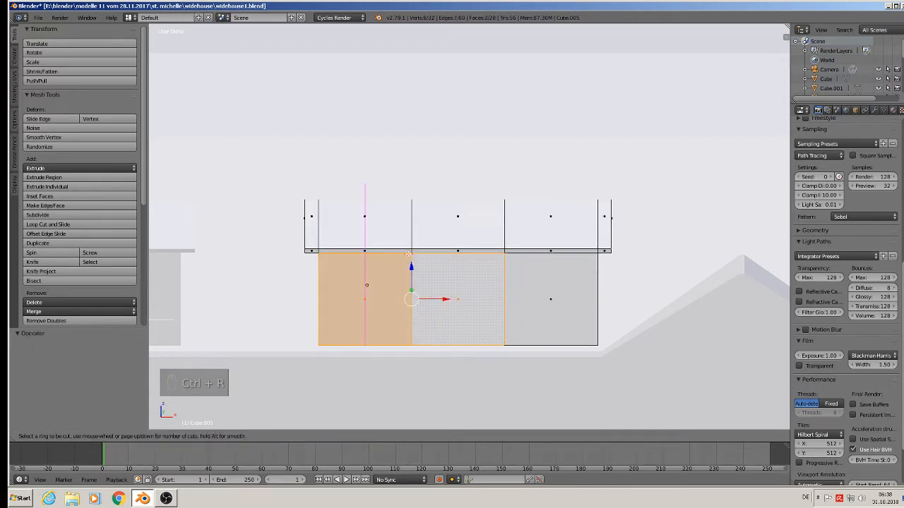
left_click(408, 253)
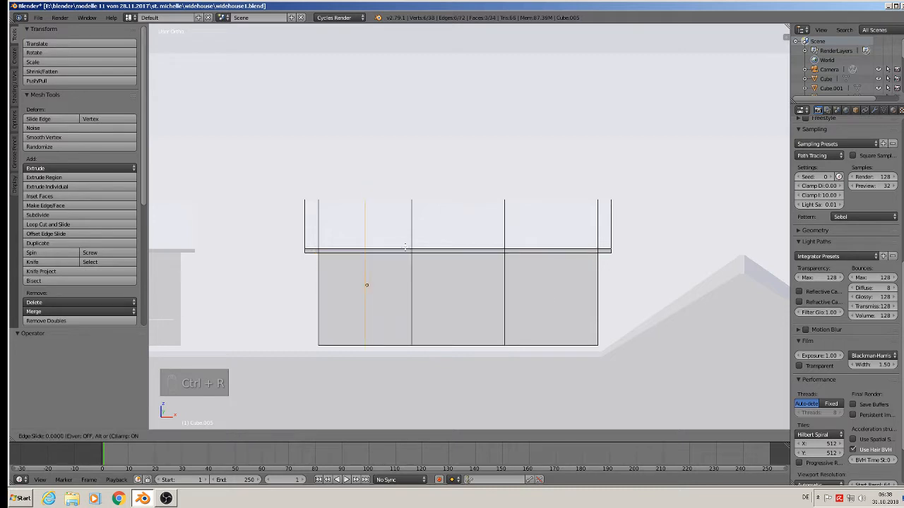
left_click(447, 250)
key("ctrl+r")
left_click(452, 253)
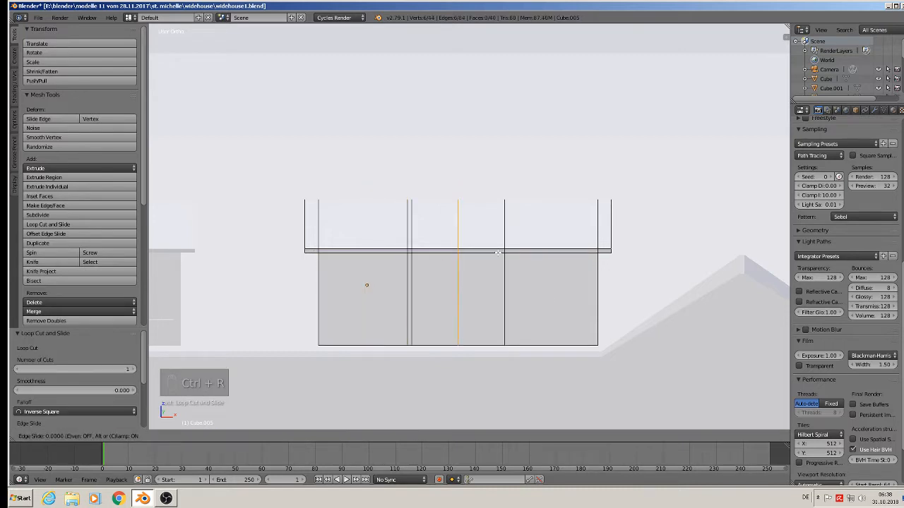
left_click(544, 249)
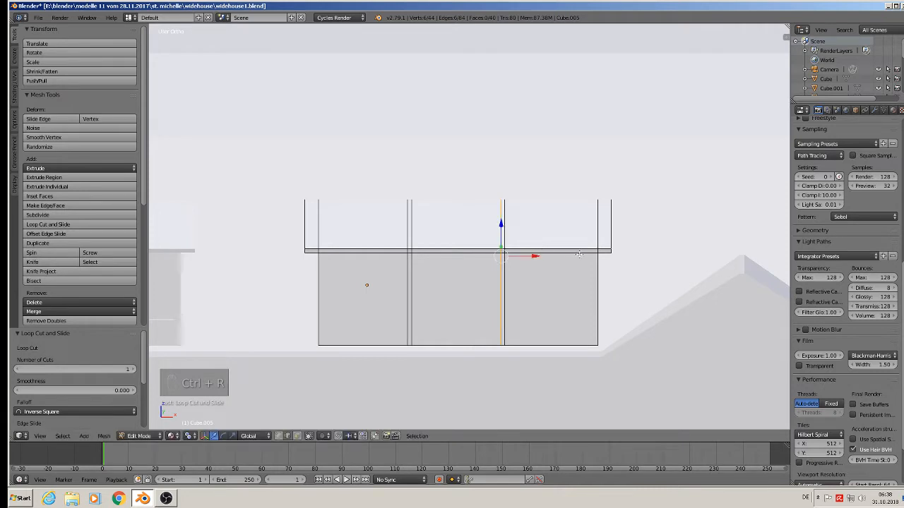
Add a vertical loop cut just inside each outer side of the wide dormer to form the end posts.
key("ctrl+r")
left_click(550, 254)
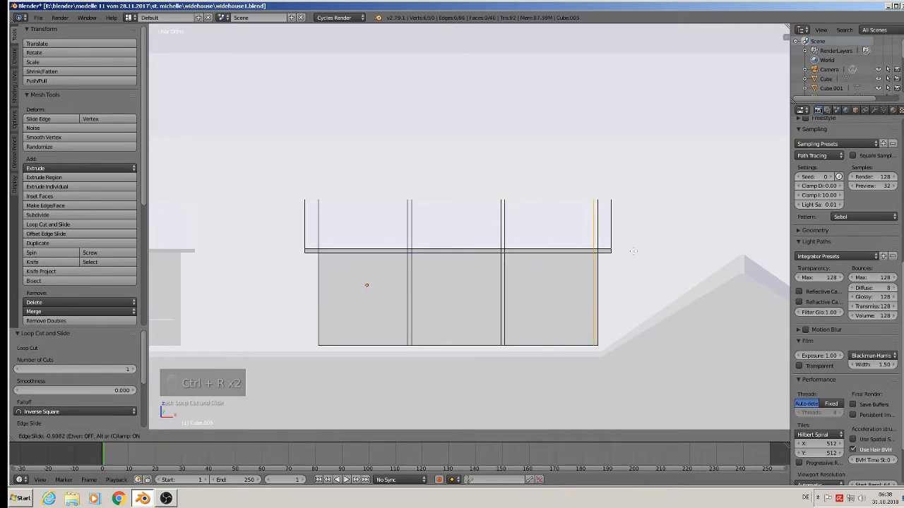
left_click(628, 251)
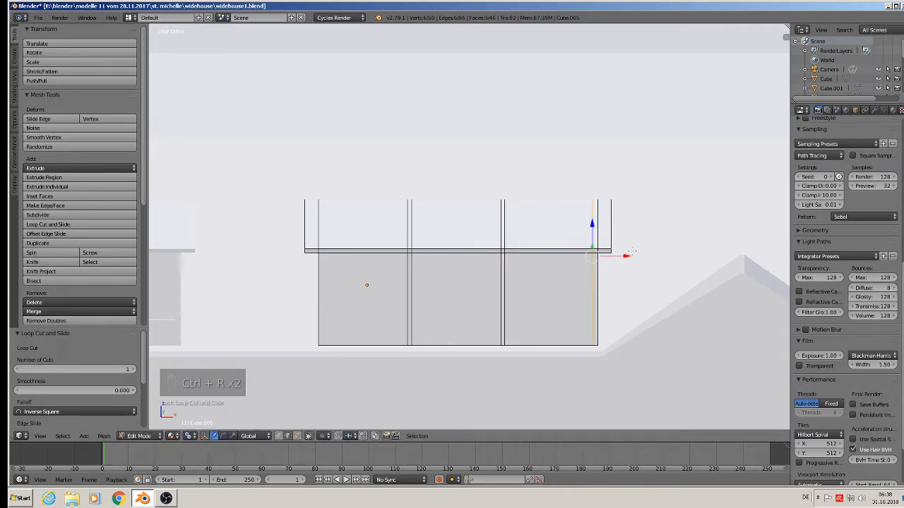
key("ctrl+r")
left_click(347, 244)
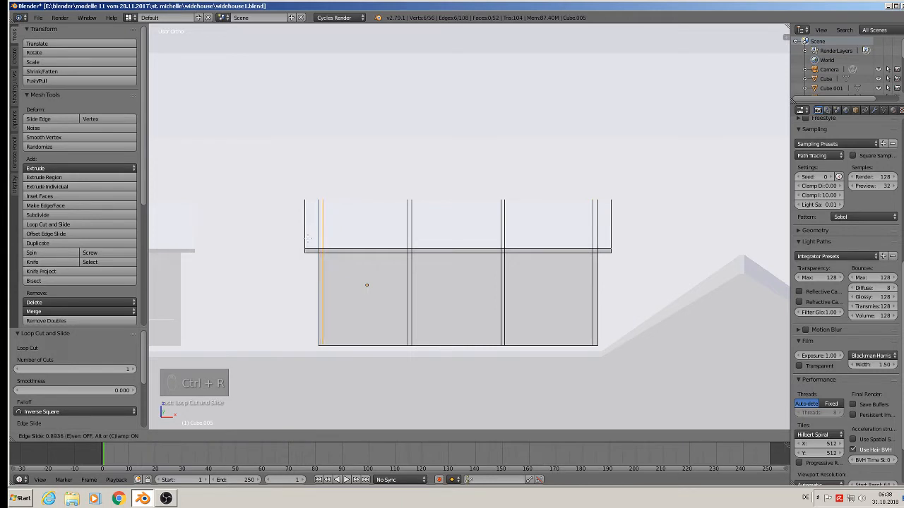
left_click(393, 365)
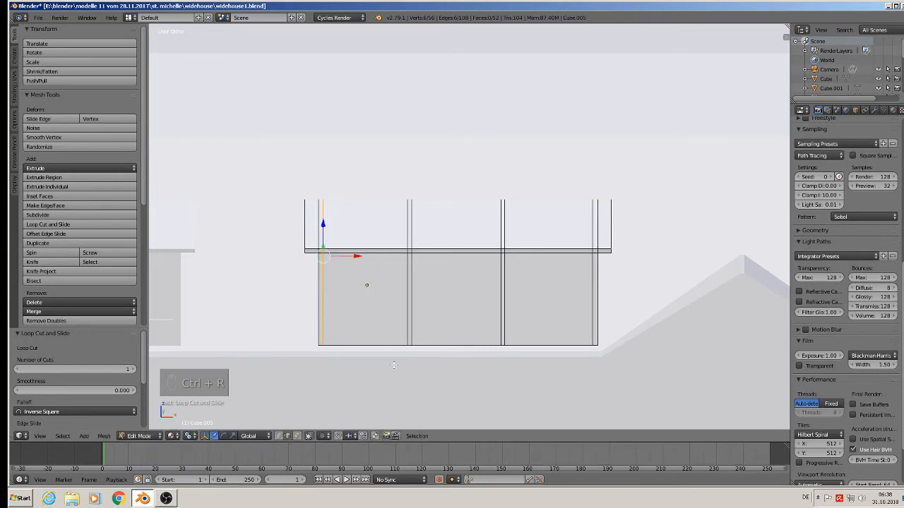
Add a horizontal loop cut across the wide dormer and slide it down to about the lower third.
key("ctrl+r")
left_click(322, 330)
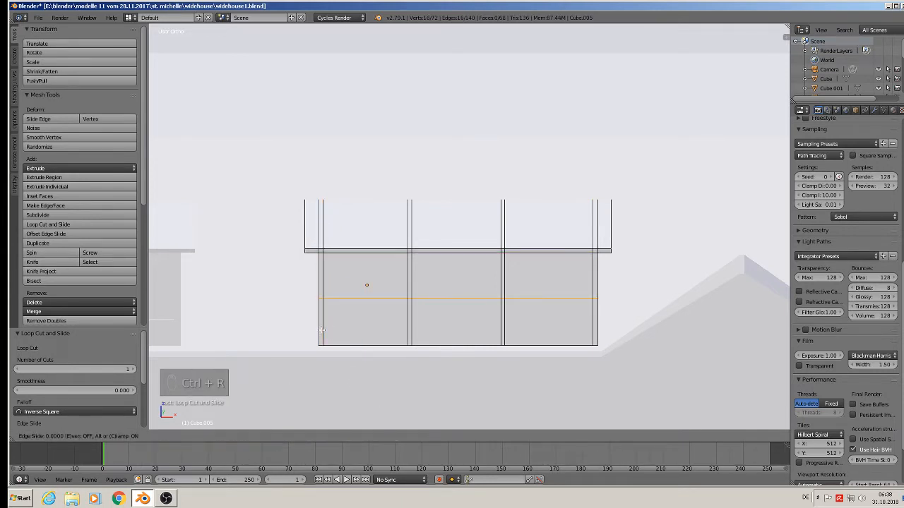
left_click(327, 345)
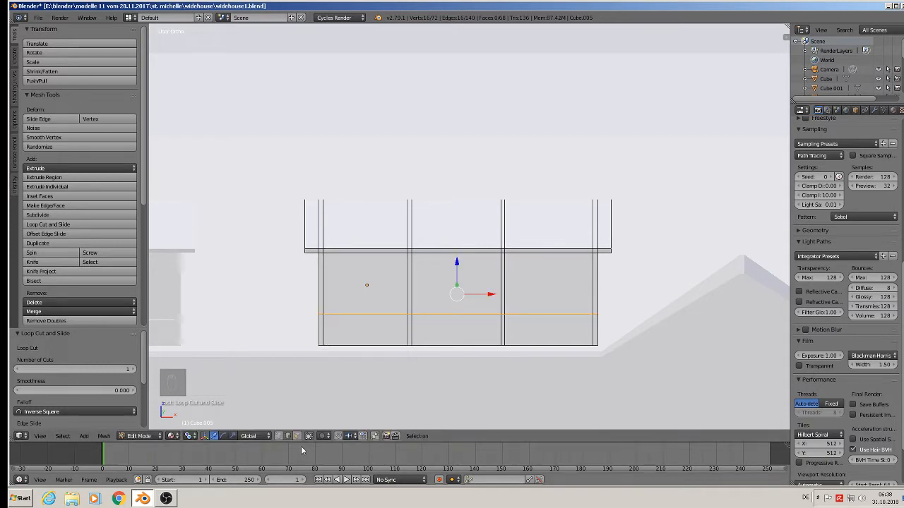
Inset the wide dormer's three upper front faces individually by extruding them and scaling to 0.851.
left_click(298, 436)
right_click(385, 293)
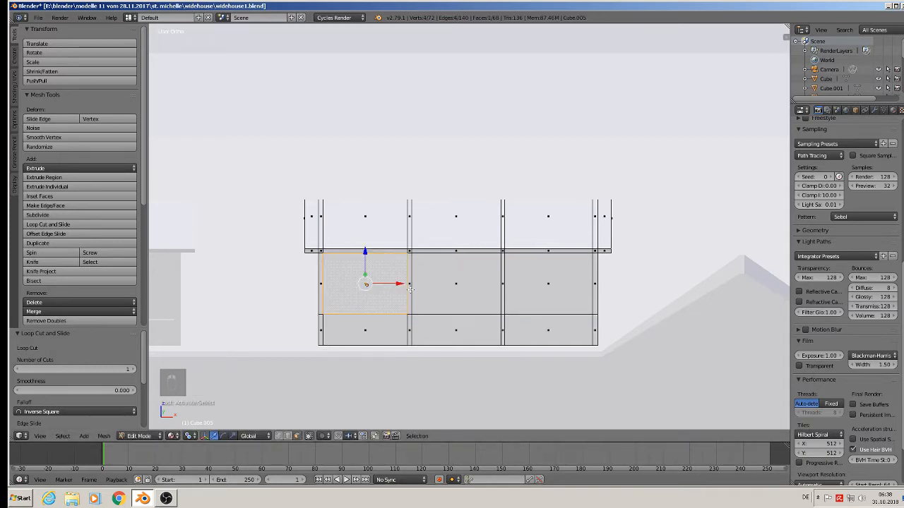
right_click(471, 289, "shift")
right_click(547, 286, "shift")
middle_click_drag(569, 319, 431, 347)
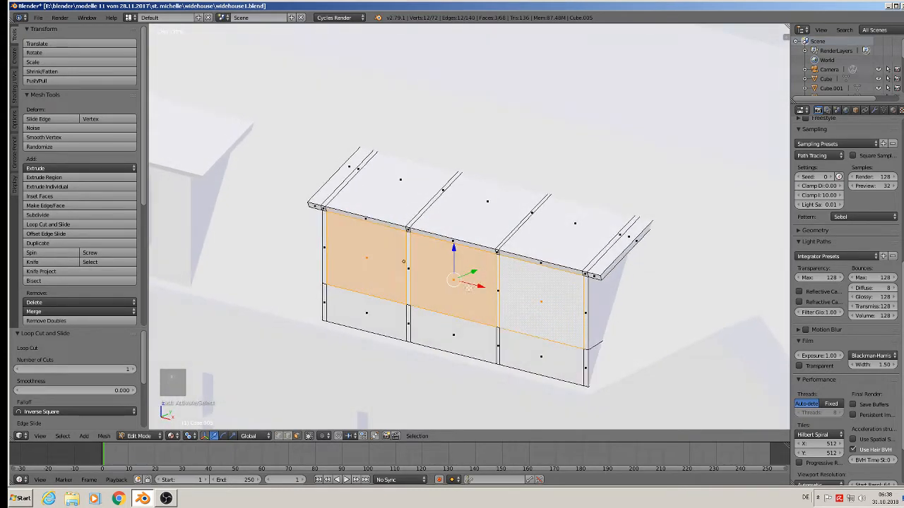
key("e")
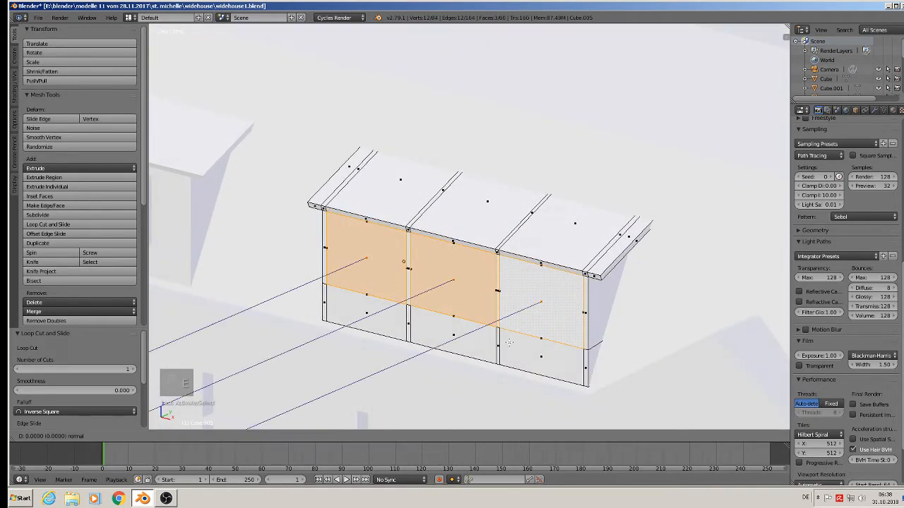
key("s")
left_click(503, 330)
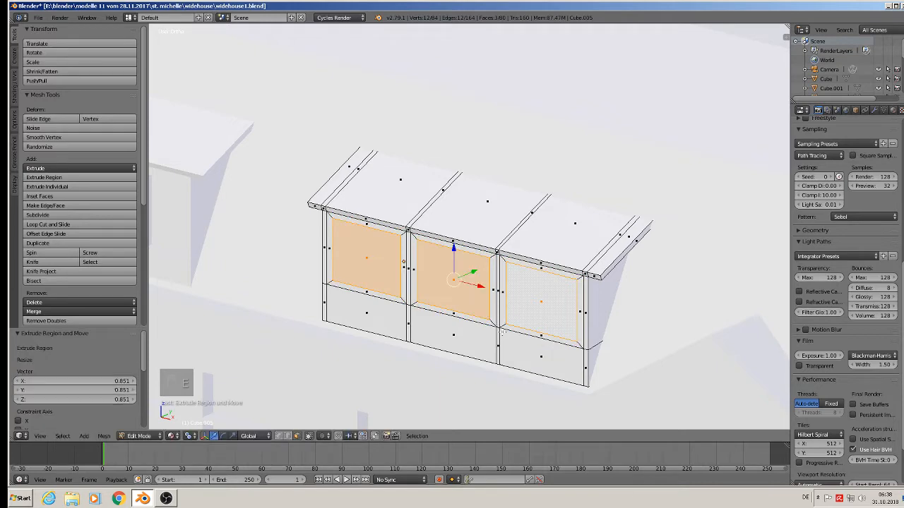
Extrude the three inset front faces of the wide dormer in place and push them back 0.002 along Y as window recesses.
key("e")
right_click(503, 331)
left_click_drag(474, 271, 482, 268)
middle_click_drag(492, 291, 444, 289)
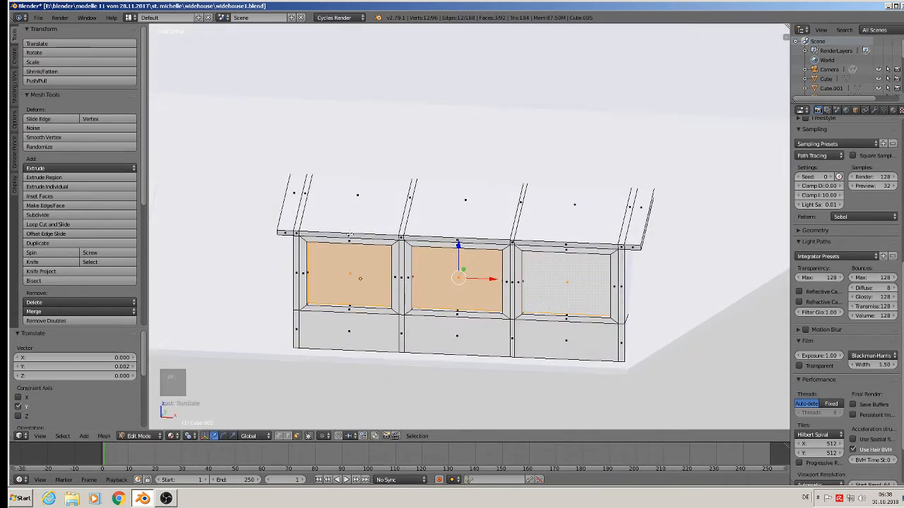
key("a")
key("a")
key("a")
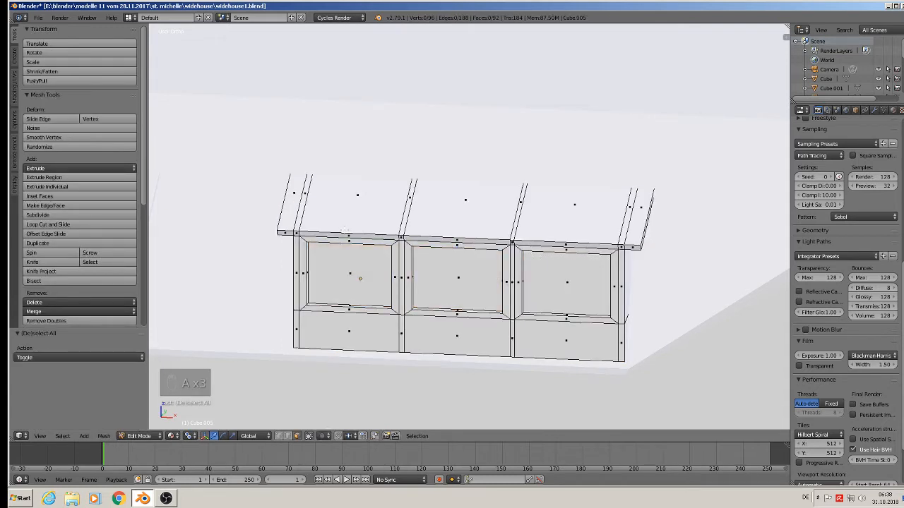
Add two vertical loop cuts through the wide dormer's first window bay and scale them 7.979 along X to outline a narrow centre bar.
key("ctrl+r")
scroll(346, 230, "up", 1)
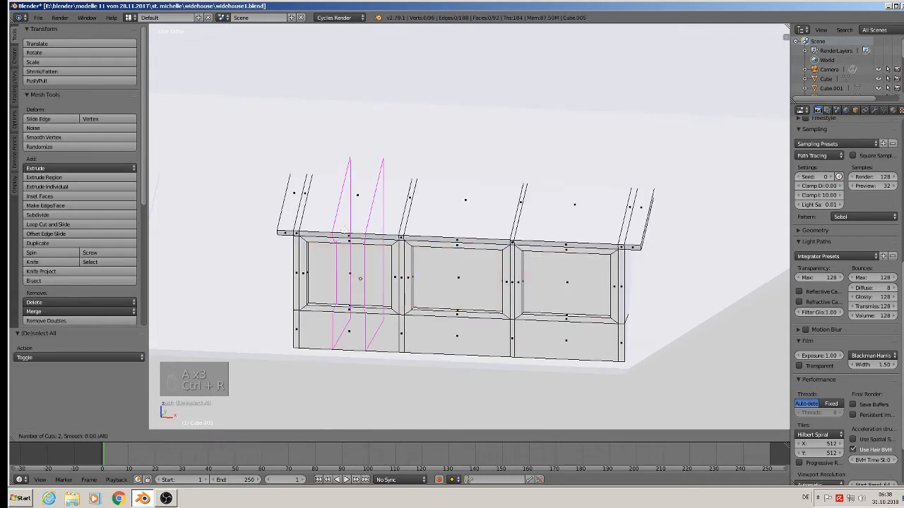
left_click(350, 233)
left_click(387, 304)
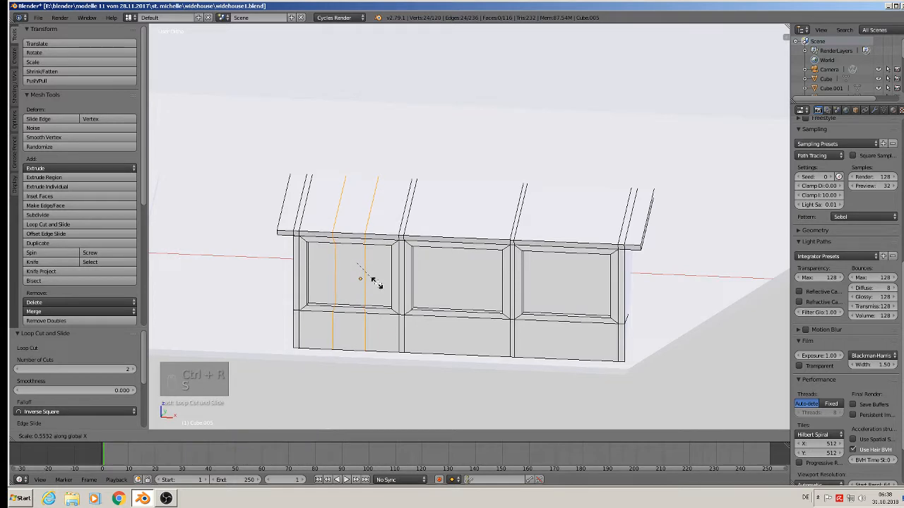
left_click(736, 58)
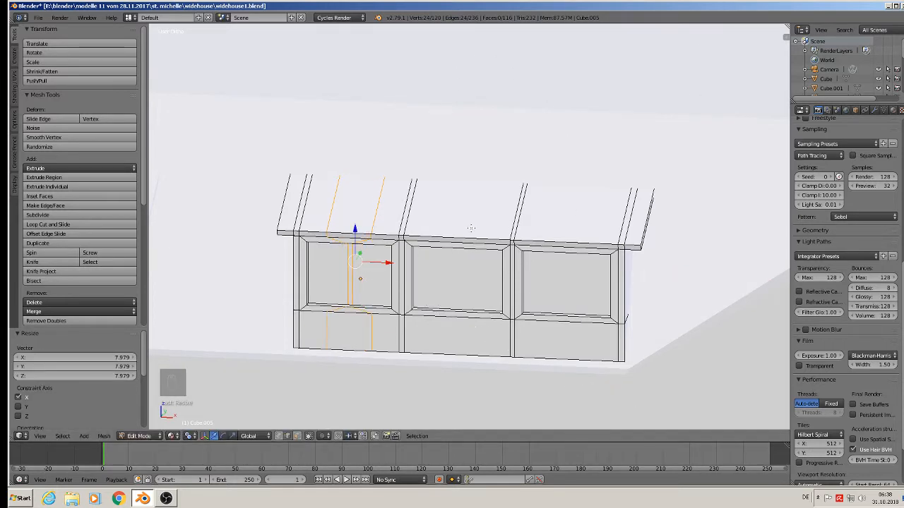
Add two vertical loop cuts through the wide dormer's middle window bay and scale them 8.302 along X to outline its centre bar.
key("ctrl+r")
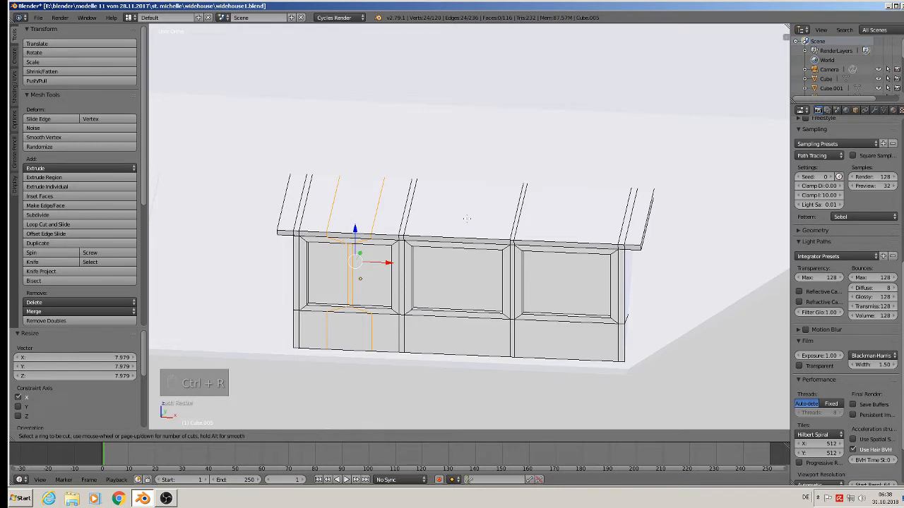
left_click(455, 253)
left_click(455, 253)
key("s")
key("x")
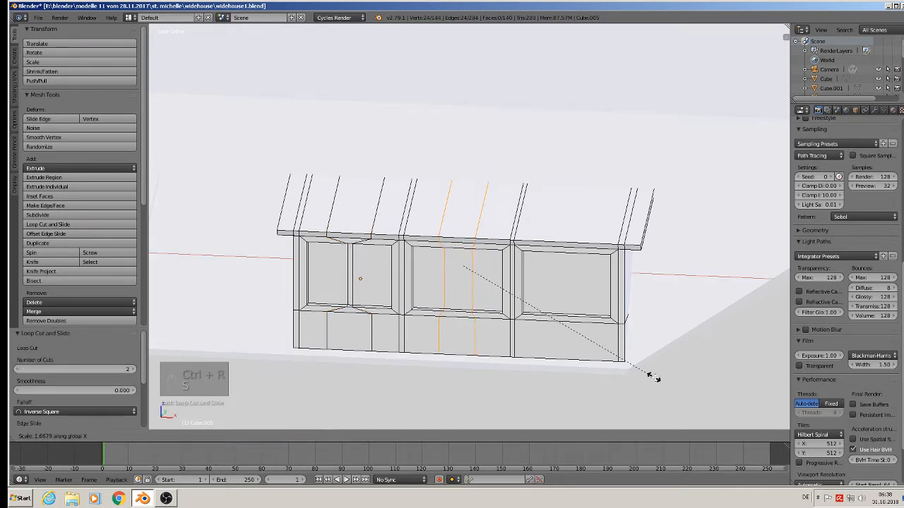
left_click(214, 226)
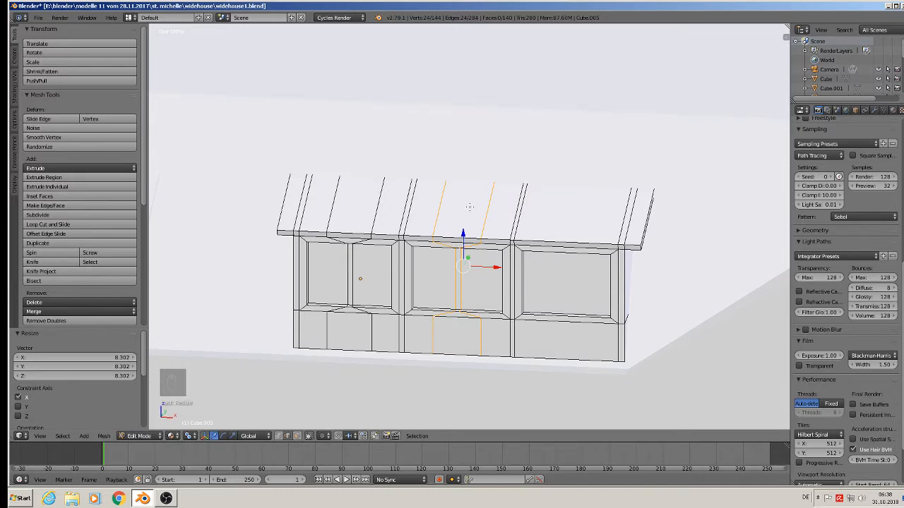
Add two vertical loop cuts through the wide dormer's third window bay and scale them 8.319 along X to outline its centre bar.
key("ctrl+r")
scroll(581, 227, "up", 1)
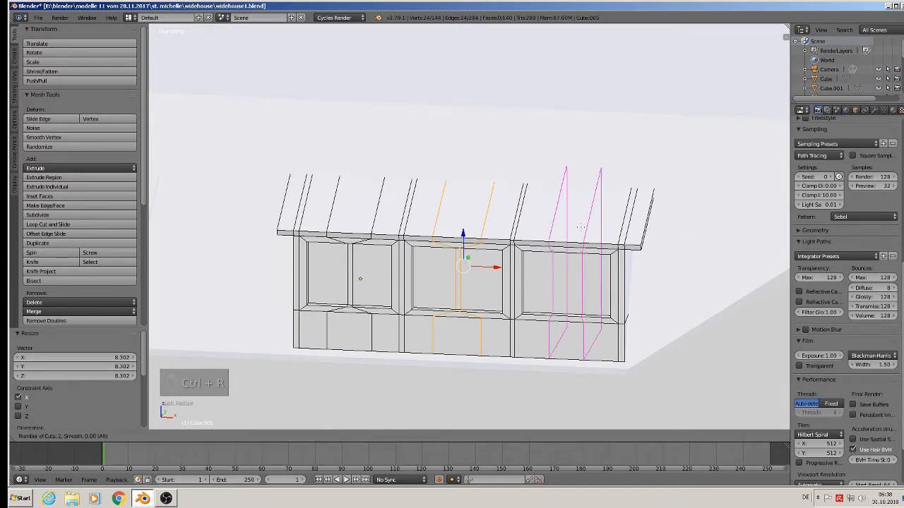
left_click(580, 233)
right_click(636, 356)
key("s")
key("x")
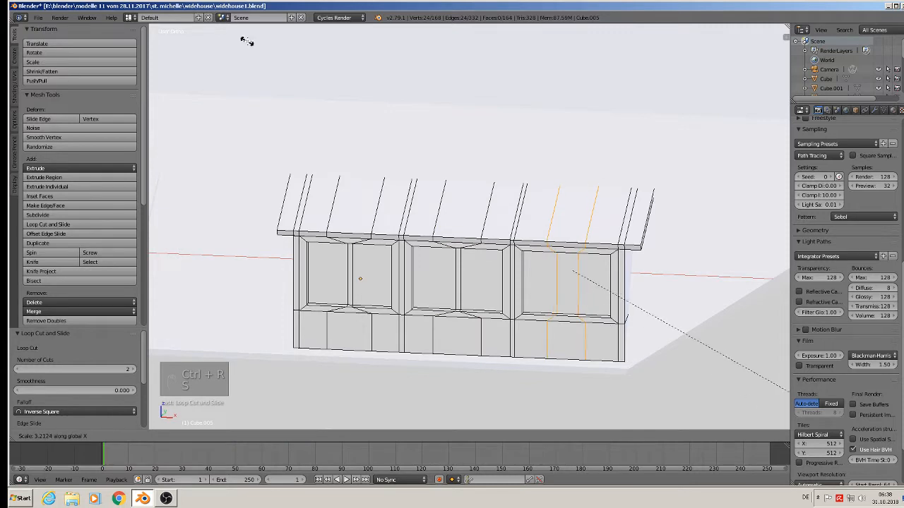
left_click(773, 224)
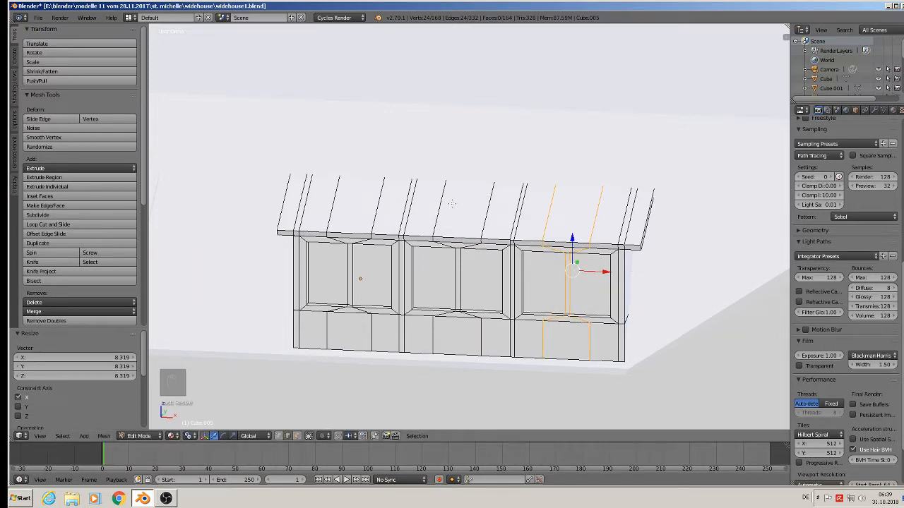
Select the narrow centre bar faces of all three windows and set the pivot point to Median Point.
middle_click_drag(424, 251, 347, 253)
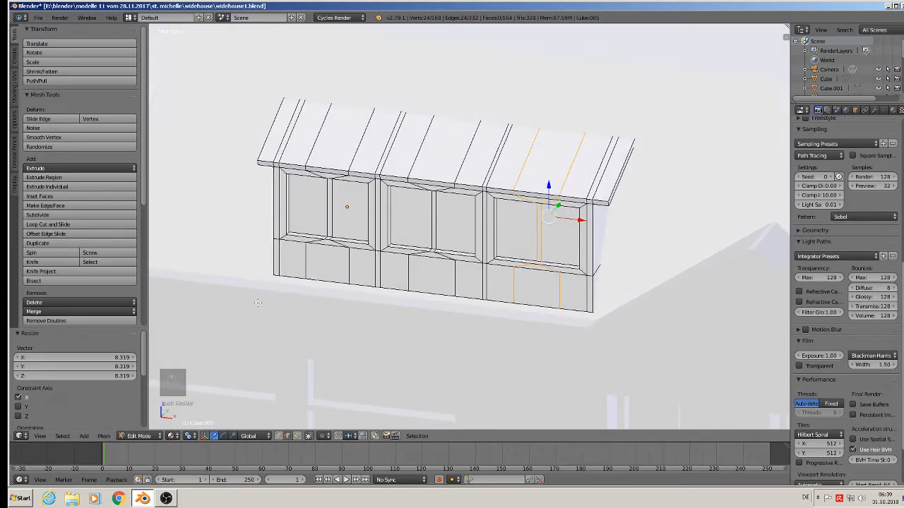
left_click(292, 436)
right_click(316, 211)
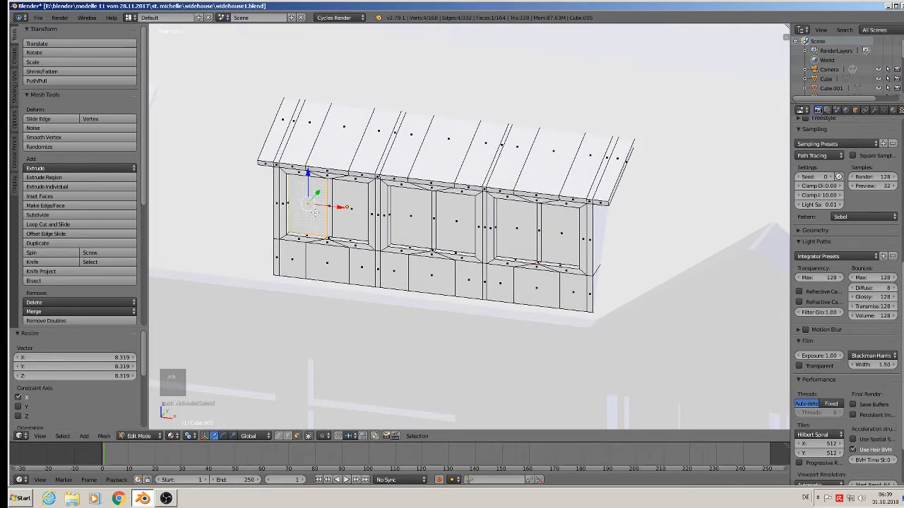
scroll(358, 215, "up", 3)
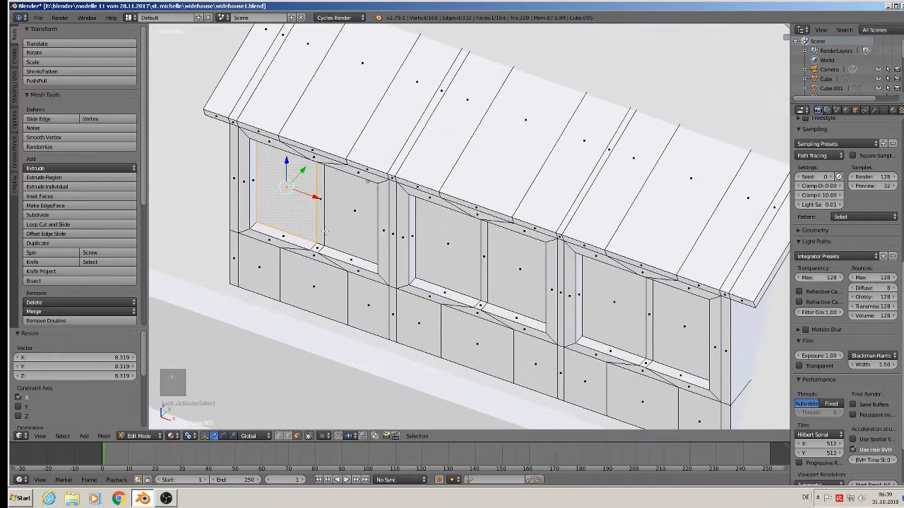
right_click(324, 199)
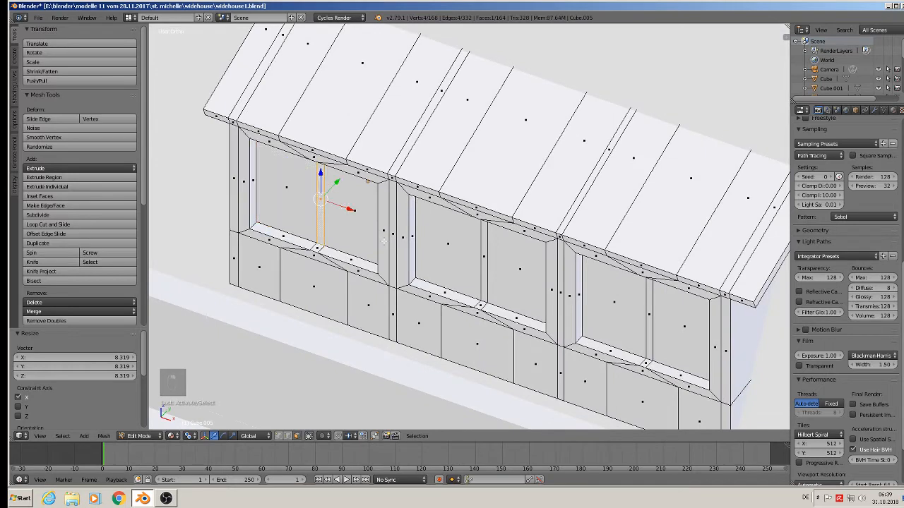
right_click(484, 254, "shift")
right_click(647, 311, "shift")
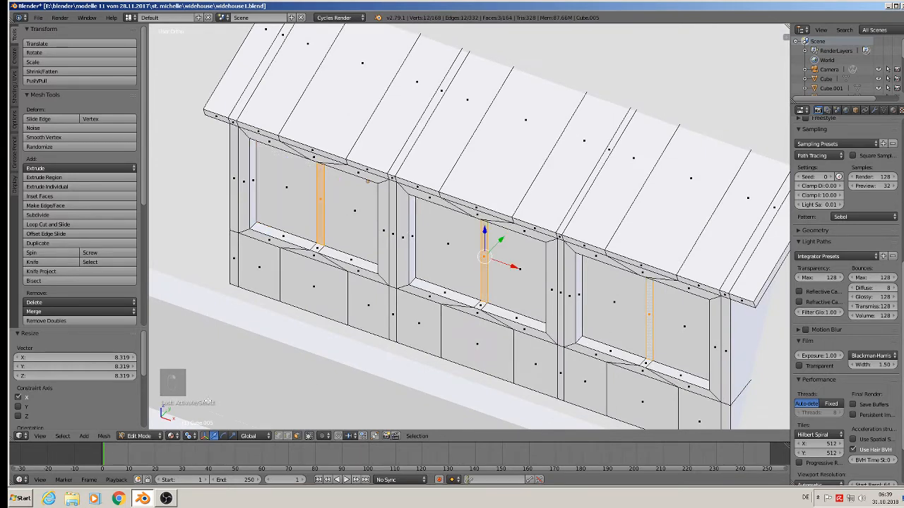
left_click(189, 436)
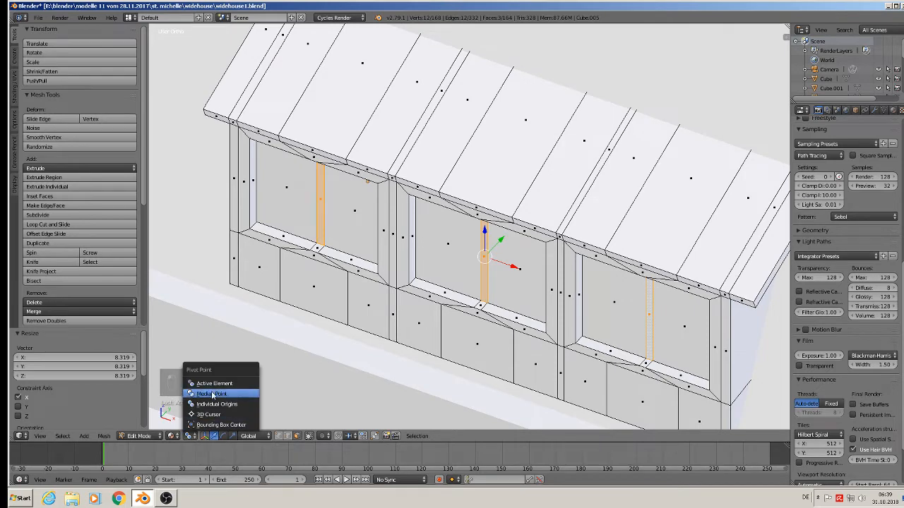
left_click(212, 394)
Extrude the three window bars forward along Y by about 0.0015, and return to Object Mode with everything deselected.
middle_click_drag(356, 332, 376, 335)
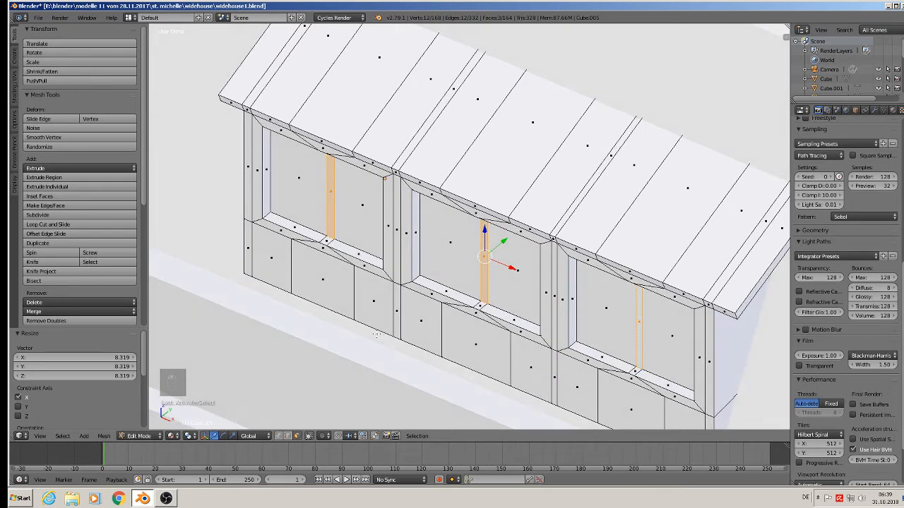
key("e")
key("g")
key("y")
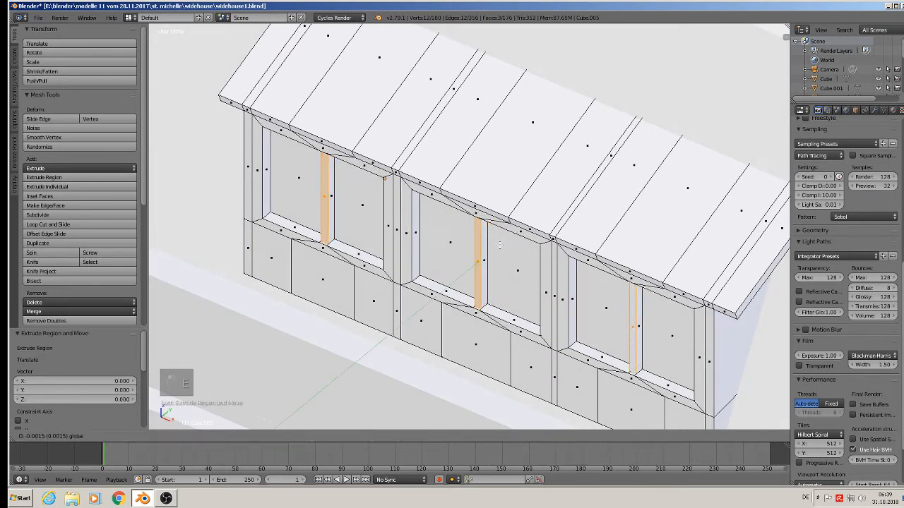
left_click(498, 249)
key("Tab")
scroll(496, 262, "down", 3)
key("a")
key("a")
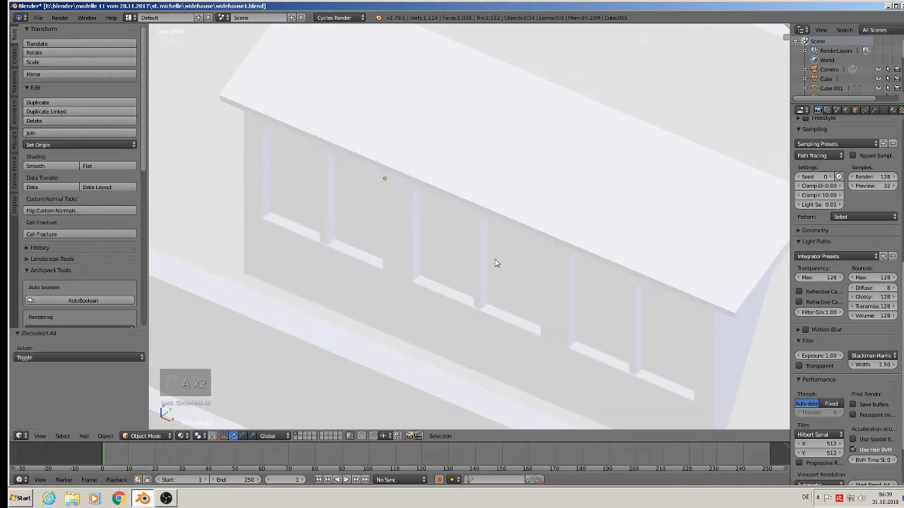
Save the finished dormer work in the current file.
scroll(496, 265, "down", 3)
middle_click_drag(497, 266, 527, 244)
scroll(528, 252, "down", 6)
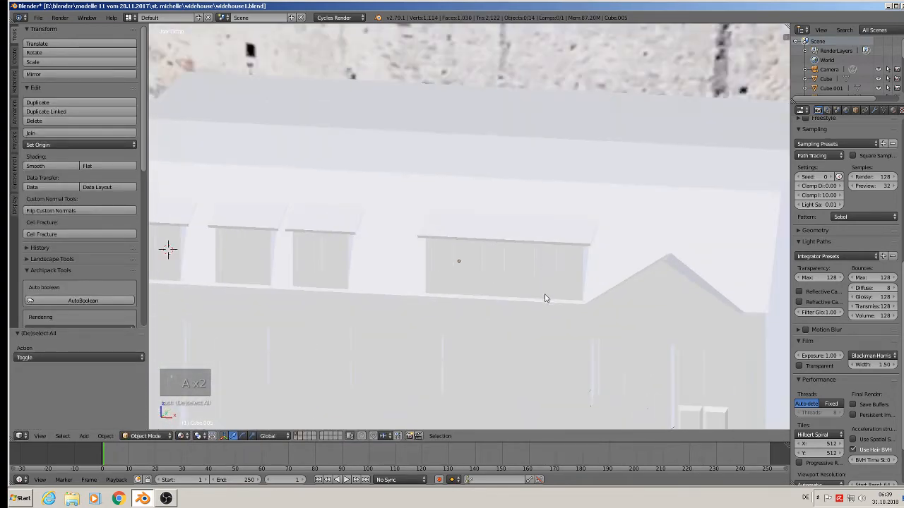
mouse_move(555, 306)
middle_mouse_down()
mouse_move(597, 287)
mouse_move(553, 298)
middle_mouse_up()
middle_click_drag(489, 272, 500, 289, "shift")
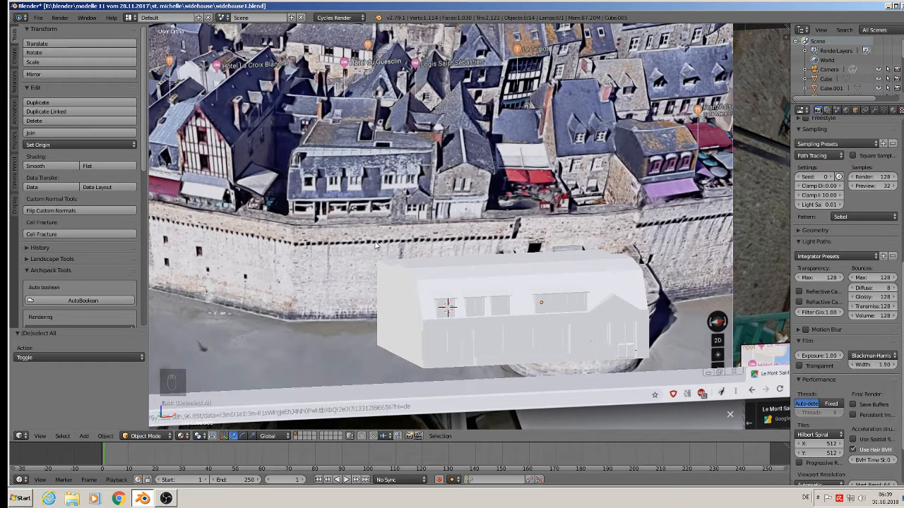
left_click(31, 13)
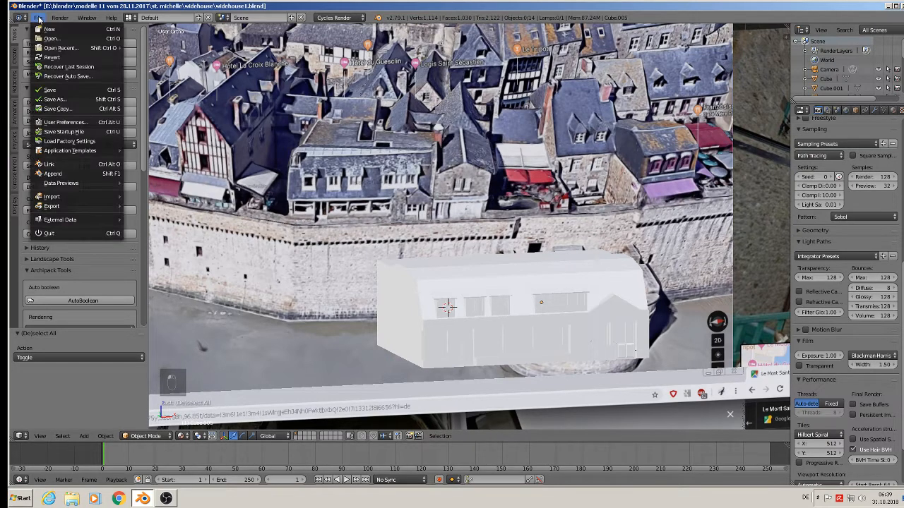
left_click(54, 89)
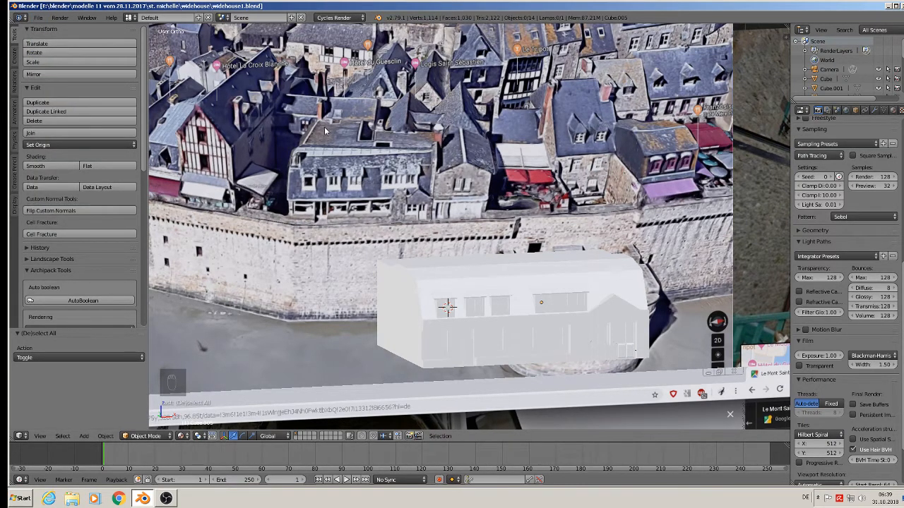
Save the project under the new file name widehouse2.blend in the same folder.
left_click(37, 17)
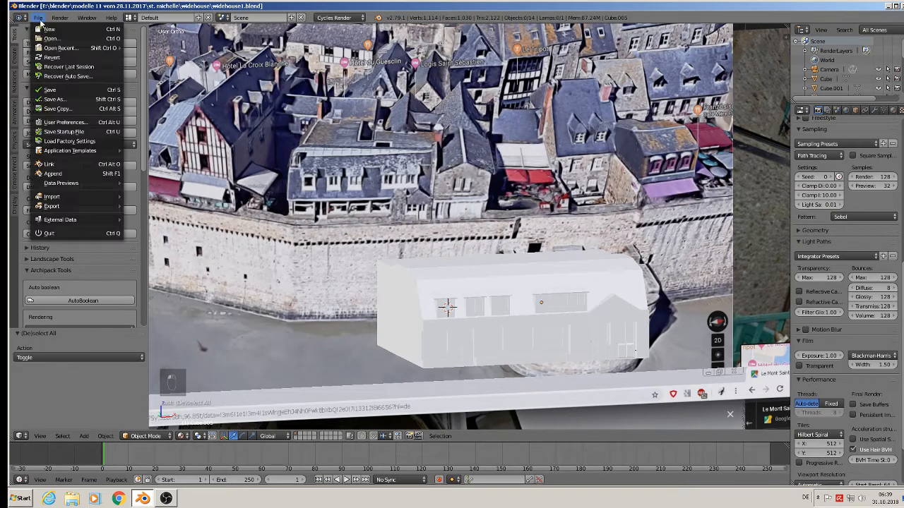
left_click(71, 98)
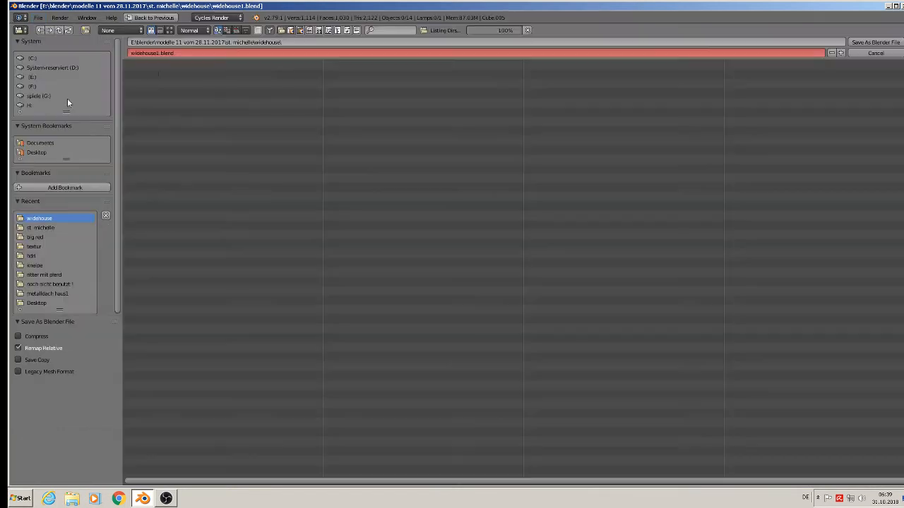
left_click(160, 54)
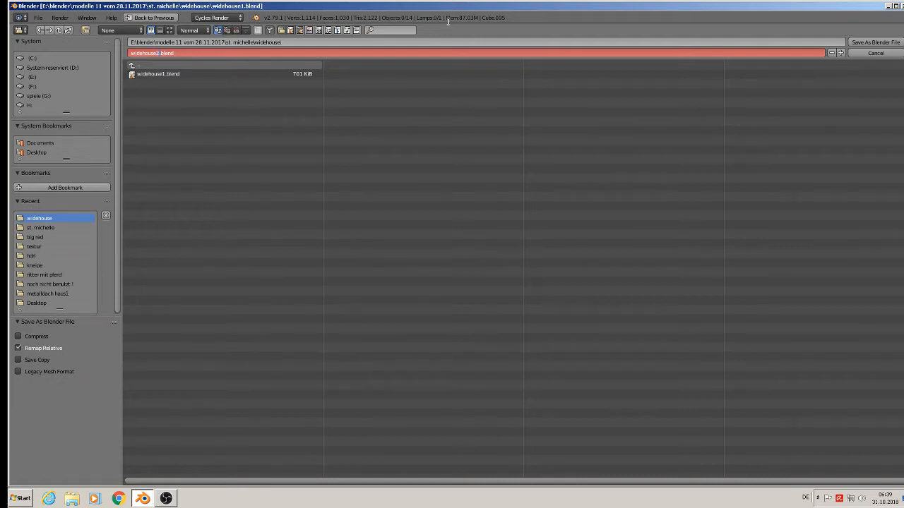
left_click(875, 43)
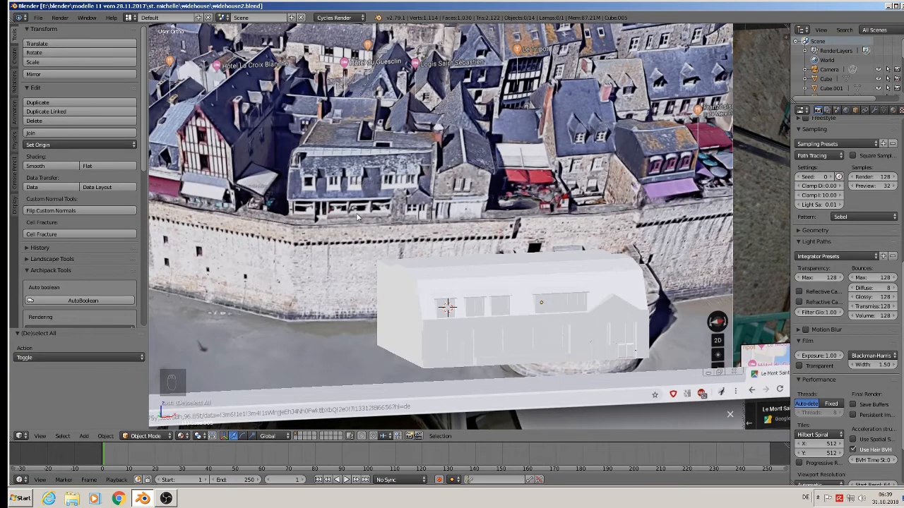
Show the material settings of the wide dormer.
scroll(373, 204, "up", 3)
scroll(372, 204, "down", 2)
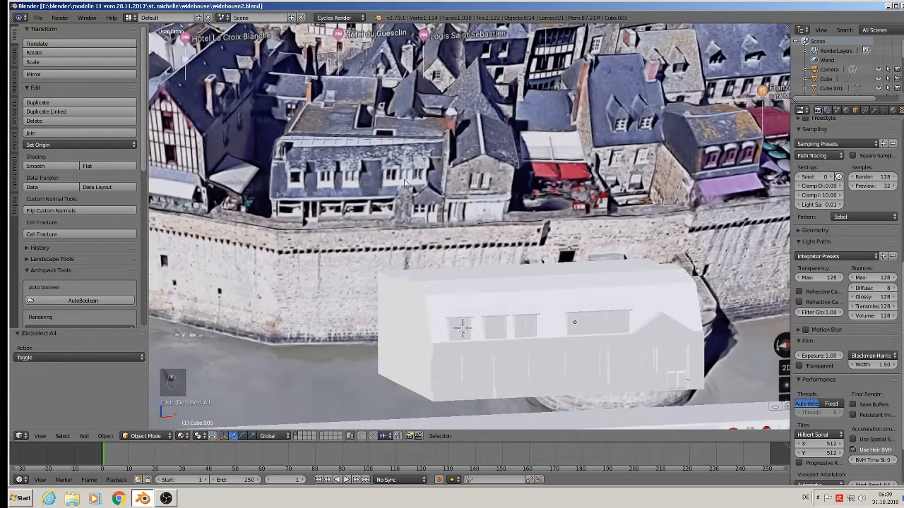
scroll(881, 141, "up", 8)
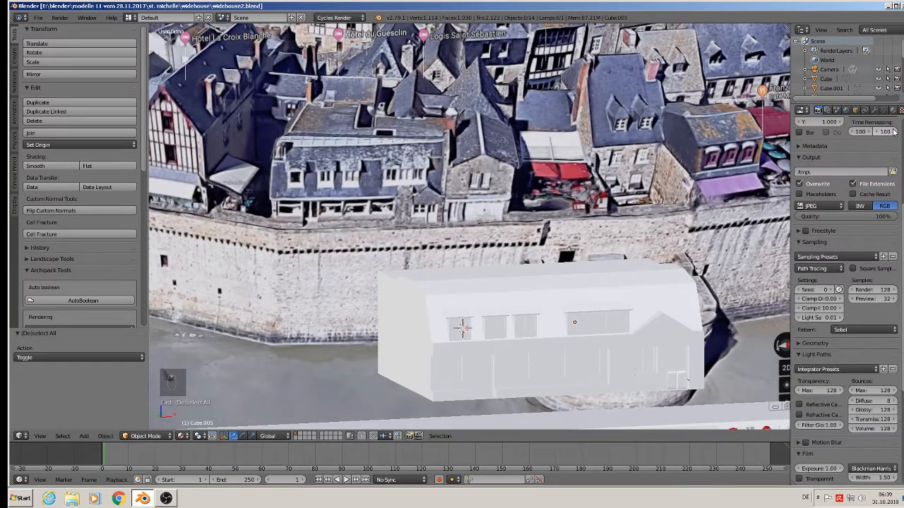
left_click(892, 111)
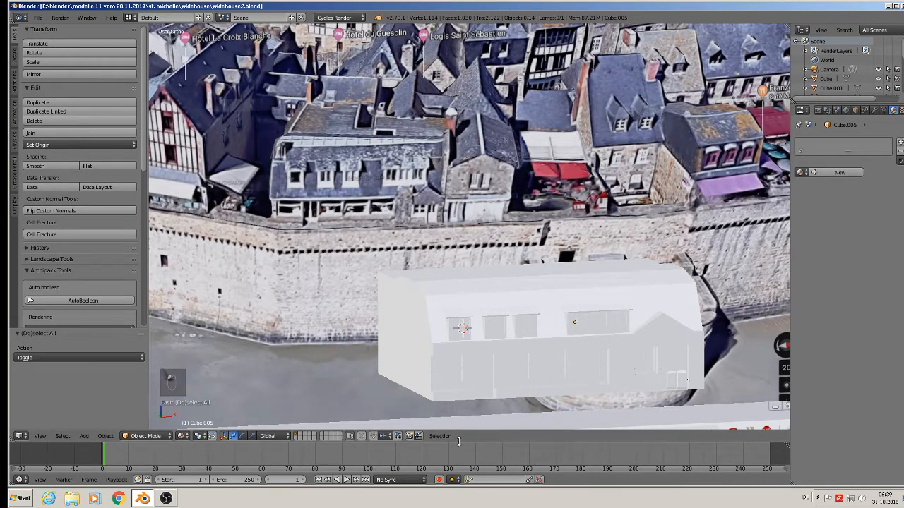
Enlarge the timeline area to about a third of the window height and change it to the Node Editor.
left_click_drag(459, 444, 459, 329)
left_click(22, 480)
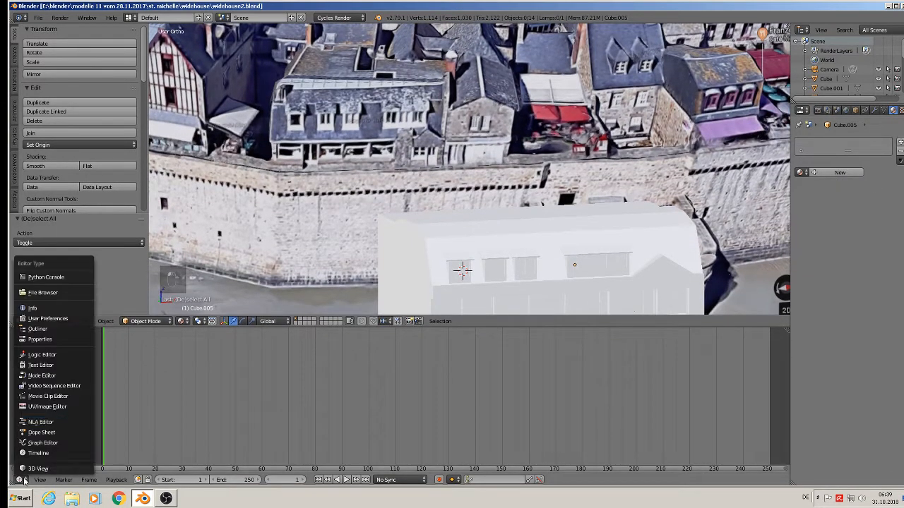
left_click(57, 382)
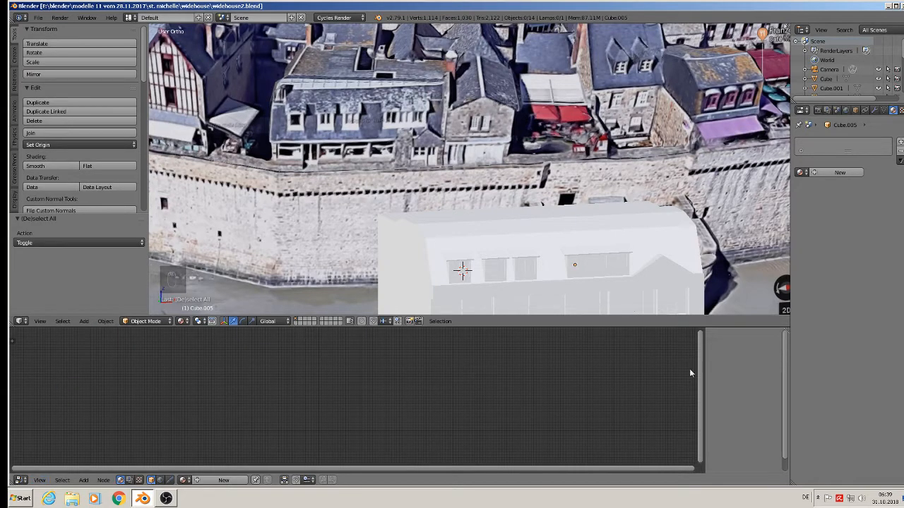
Split the Node Editor area about in half and change the new half to the UV/Image Editor.
left_click_drag(787, 331, 433, 359)
left_click(444, 480)
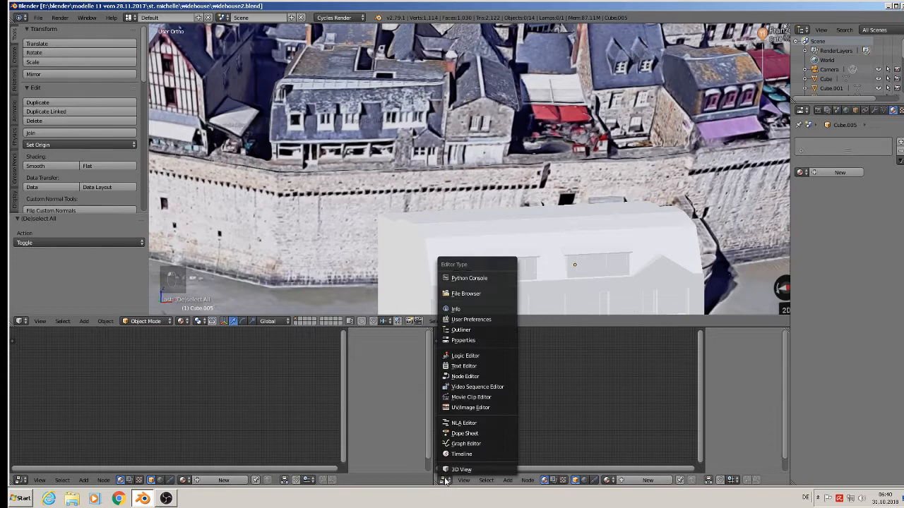
left_click(497, 408)
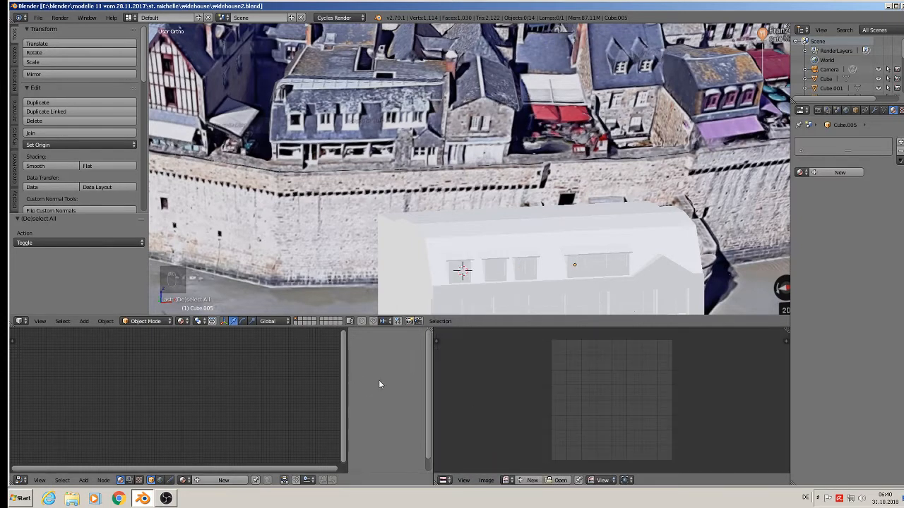
Hide the Node Editor's sidebar and create a new material named roof on the wide dormer.
left_click_drag(384, 379, 355, 388)
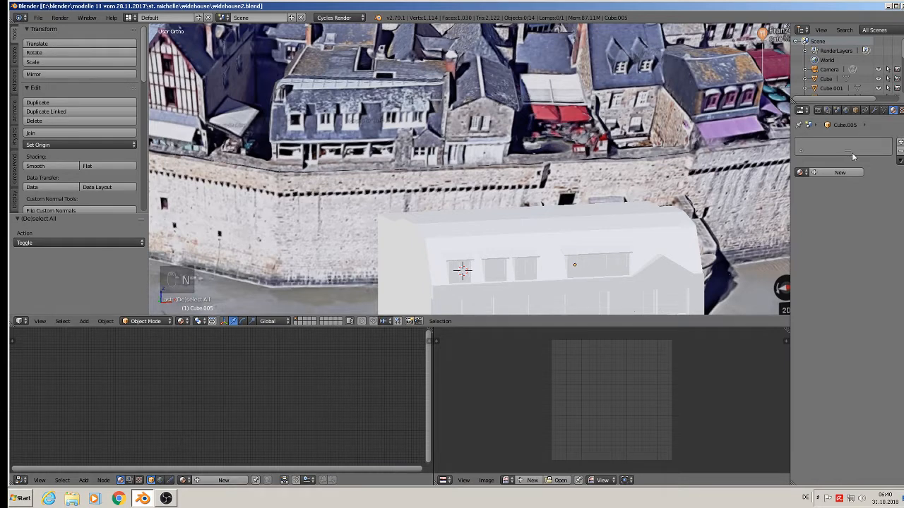
left_click(839, 174)
scroll(204, 407, "up", 3)
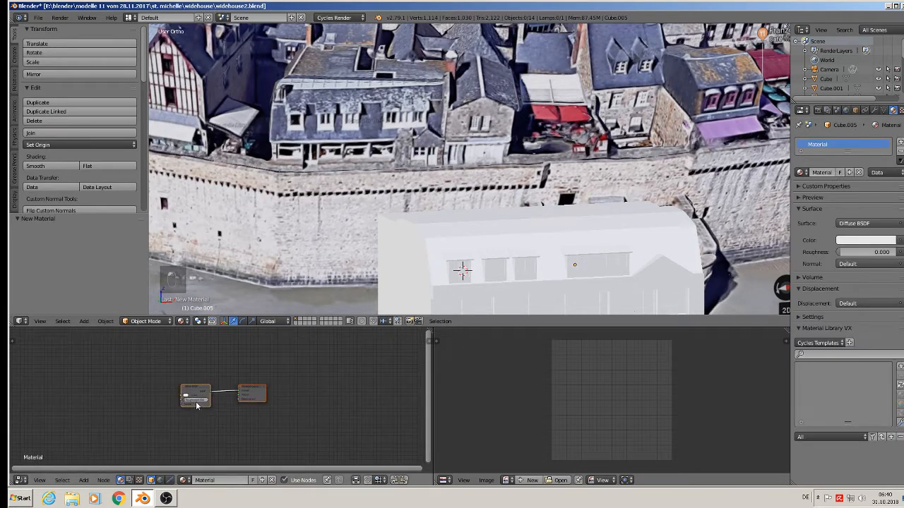
scroll(204, 407, "up", 4)
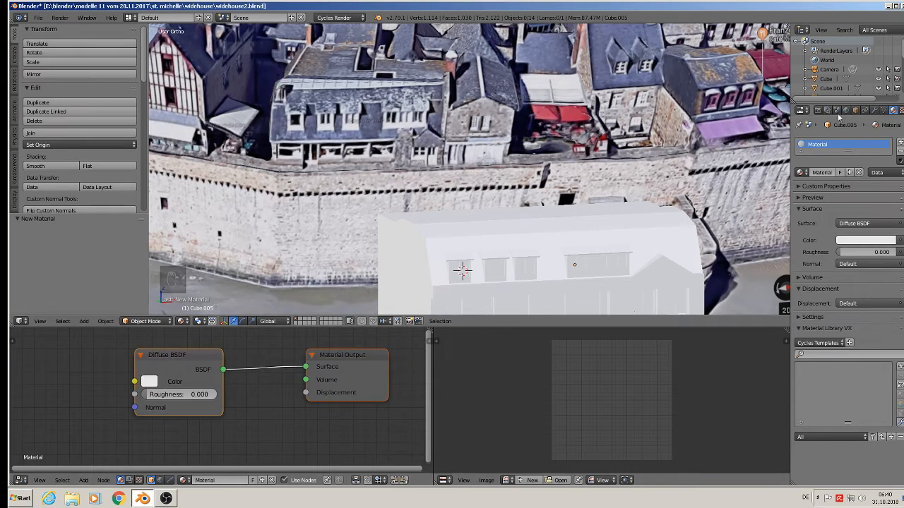
left_click(818, 172)
type("oof")
key("Return")
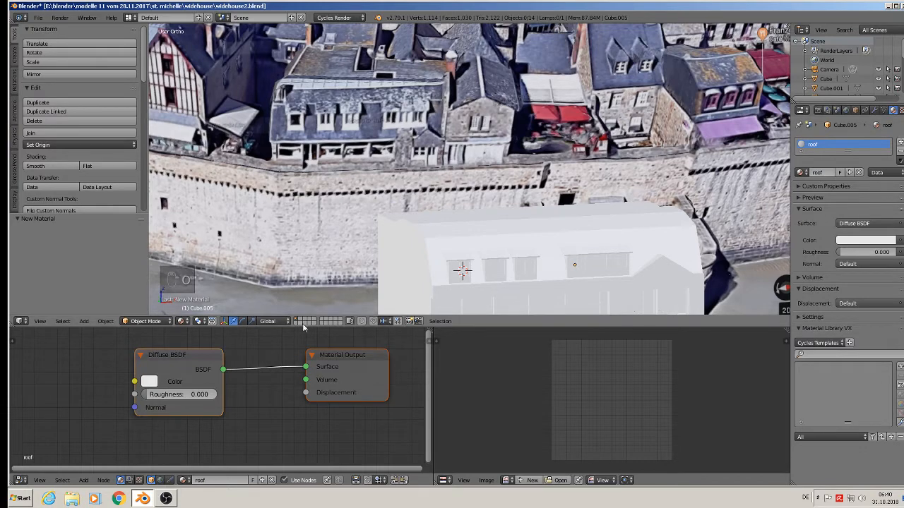
Replace the Diffuse BSDF node with a Principled BSDF node linked to the Surface input of the Material Output.
scroll(284, 353, "down", 4)
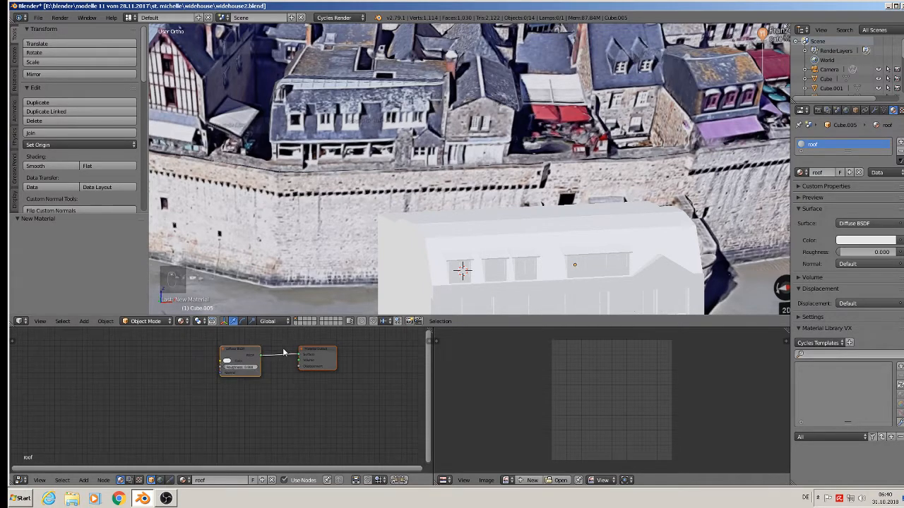
middle_click_drag(284, 352, 329, 379)
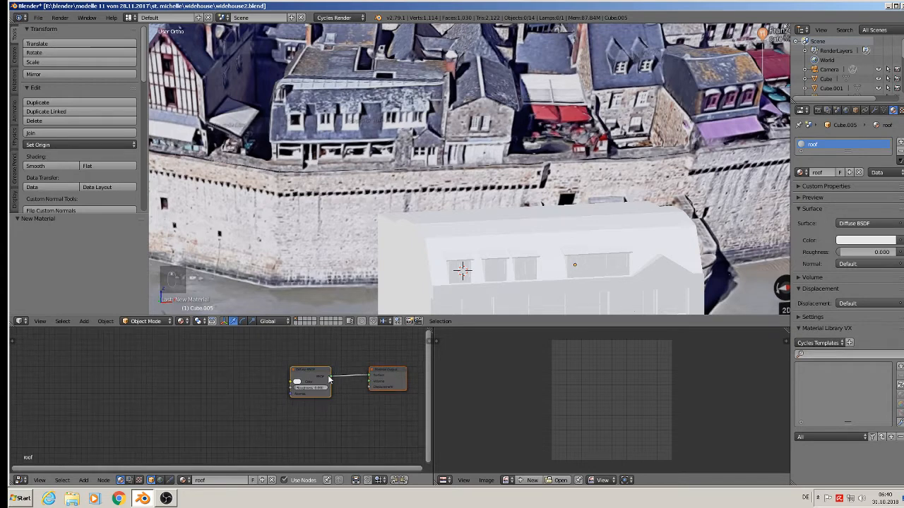
scroll(329, 379, "up", 1)
left_click(314, 376)
key("x")
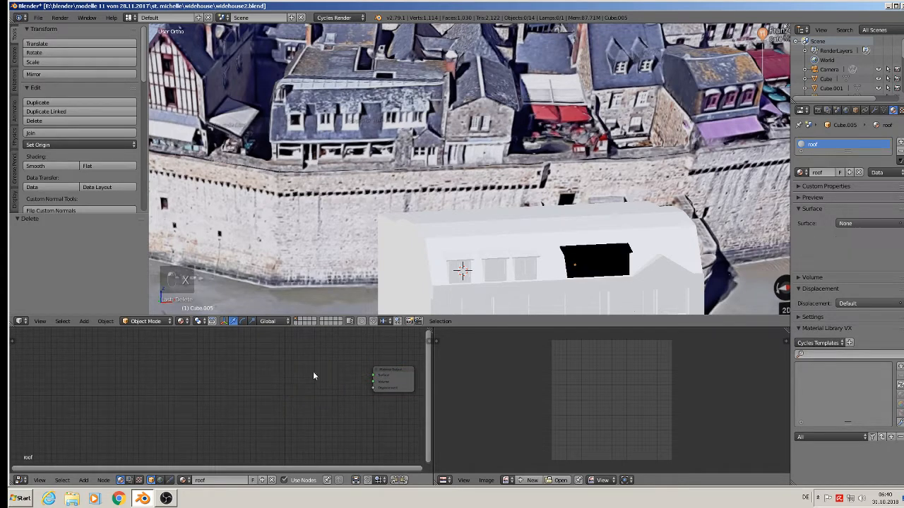
left_click(83, 480)
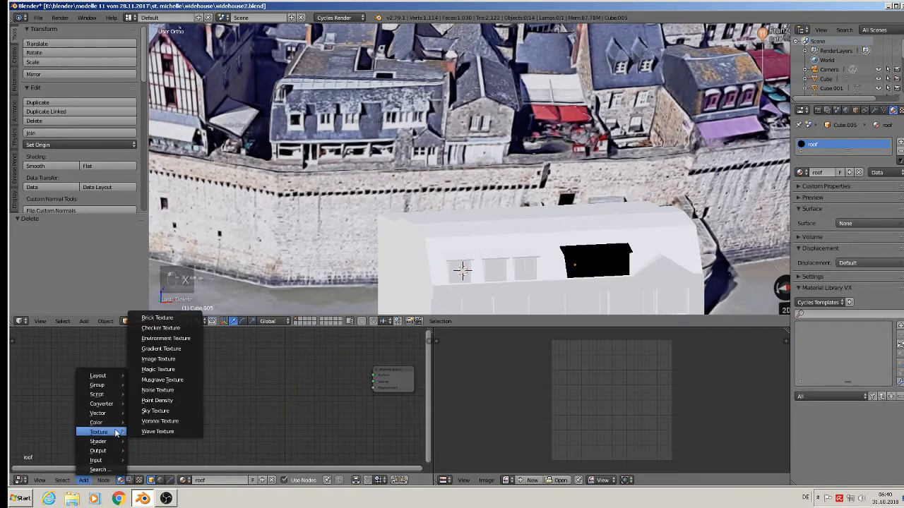
mouse_move(110, 442)
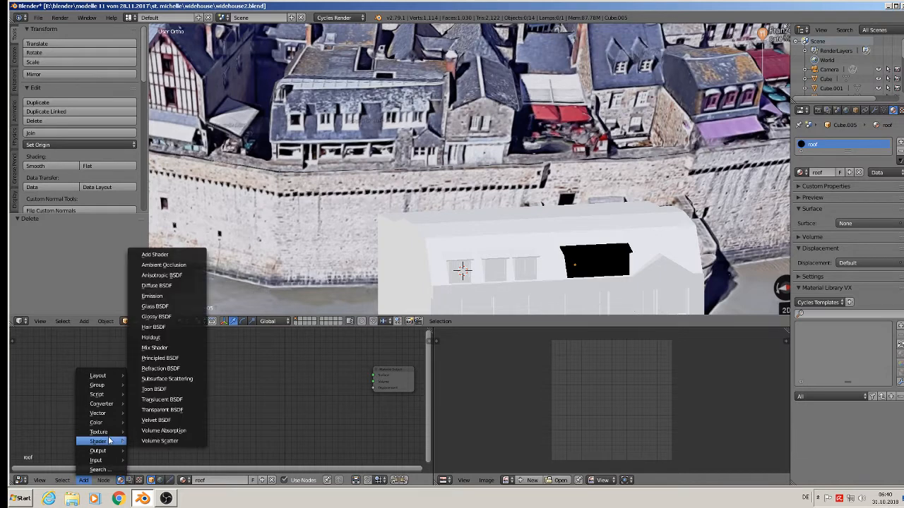
left_click(182, 358)
left_click(309, 349)
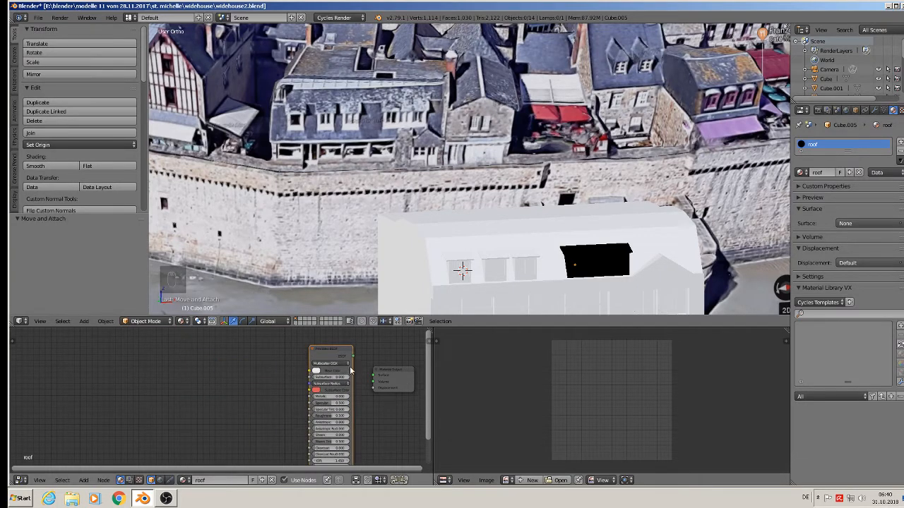
left_click_drag(353, 356, 377, 382)
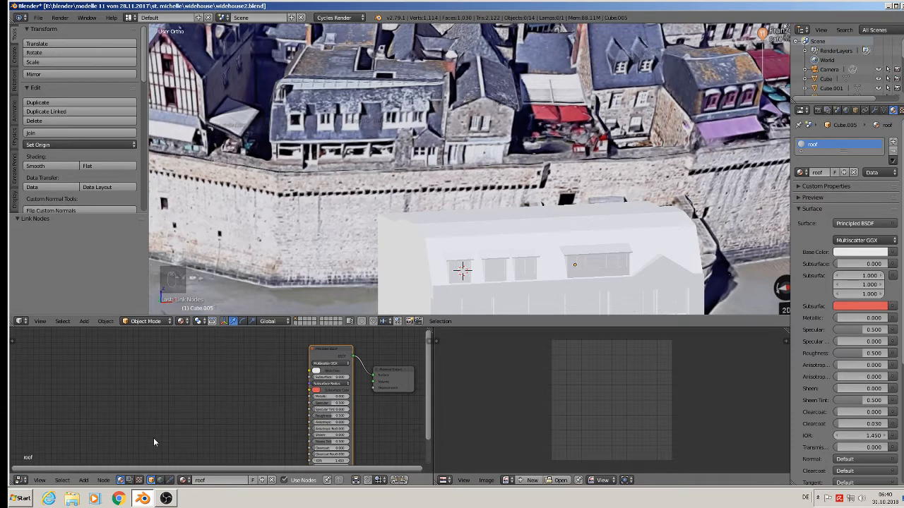
Add a Texture Coordinate node at the far left of the roof material's node tree.
left_click(84, 480)
mouse_move(98, 460)
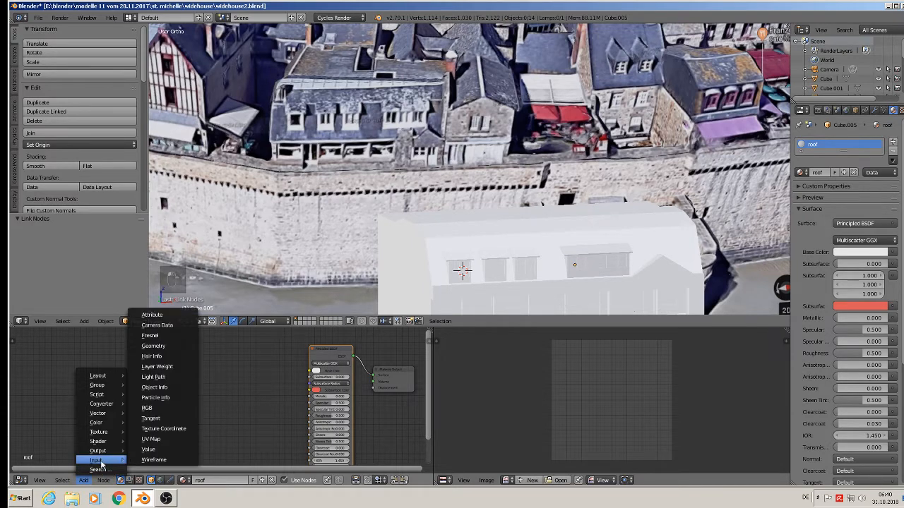
left_click(172, 429)
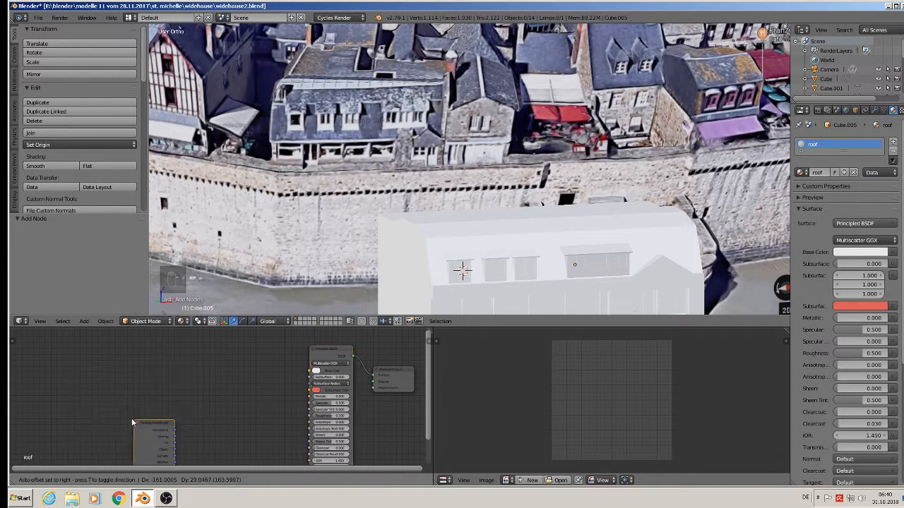
left_click(75, 387)
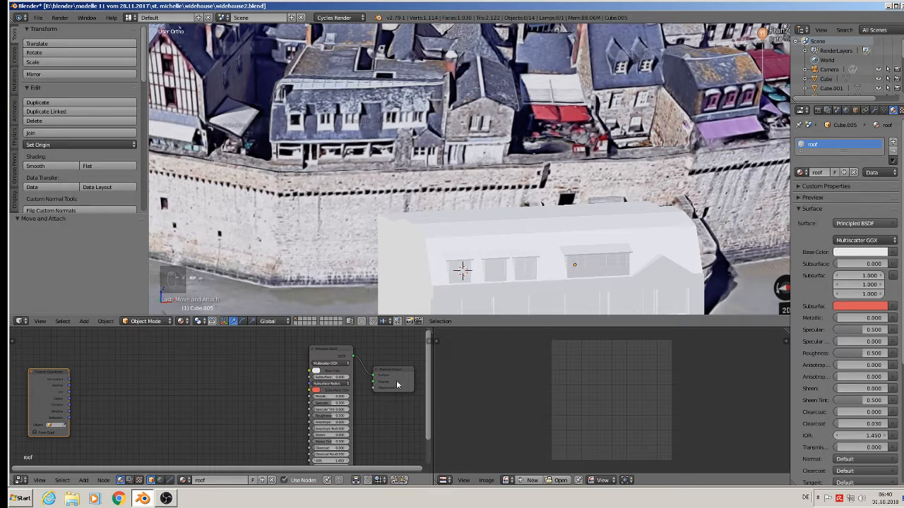
Add a Mapping node beside the Texture Coordinate node and link the UV output to its Vector input.
left_click(85, 481)
mouse_move(105, 452)
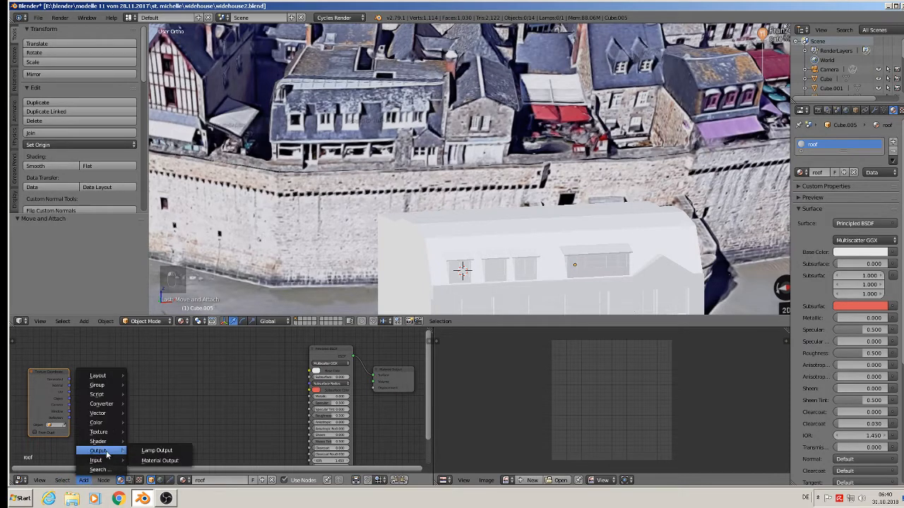
mouse_move(103, 436)
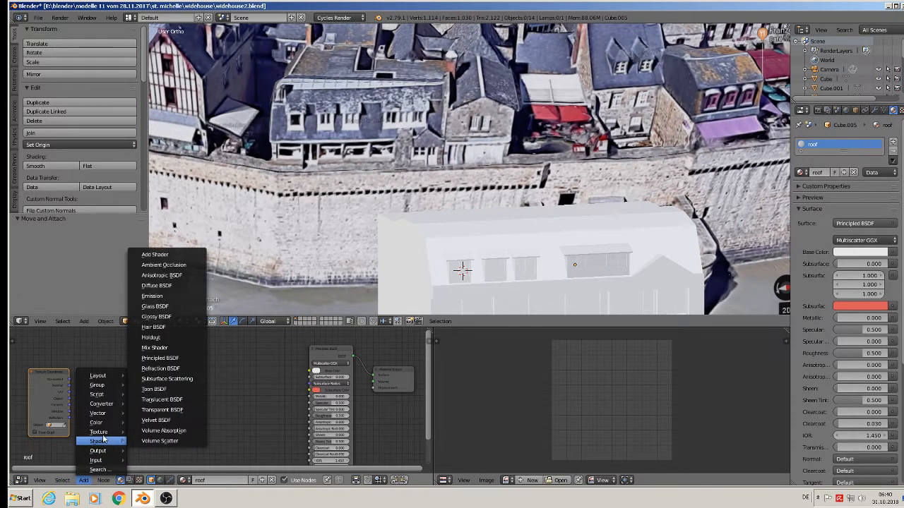
mouse_move(99, 413)
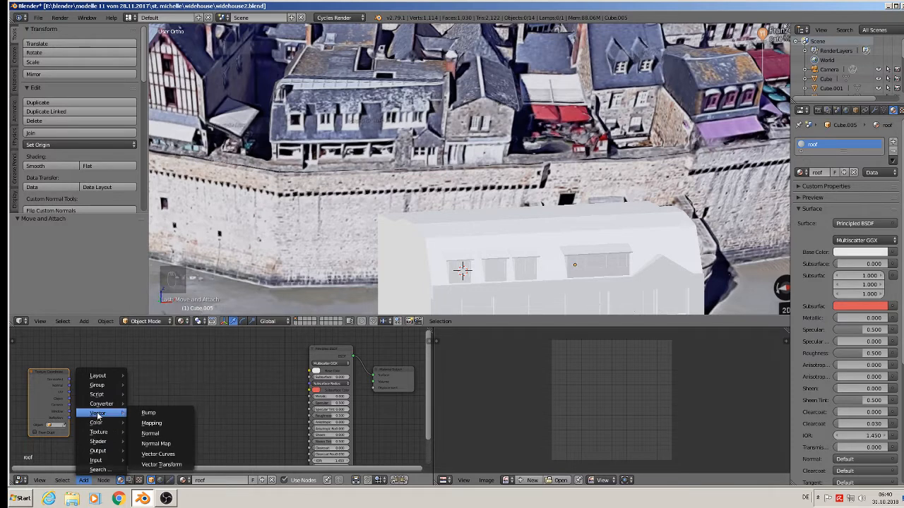
left_click(174, 428)
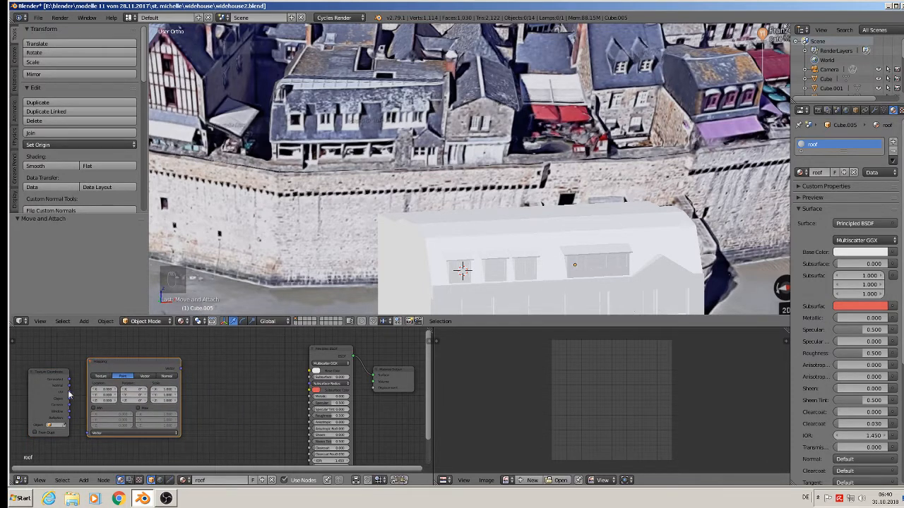
left_click_drag(68, 392, 90, 436)
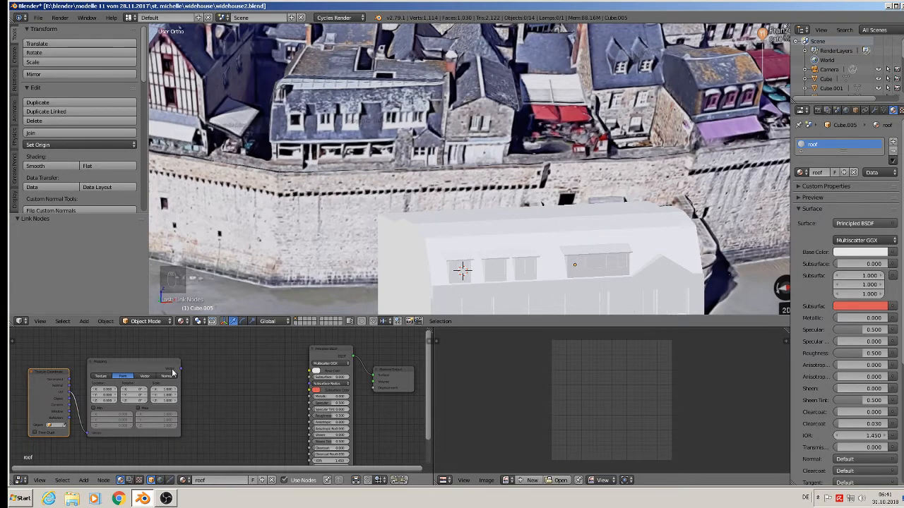
Add an Image Texture node fed by the Mapping node and link its Color output to the Principled BSDF's Base Color.
left_click(83, 480)
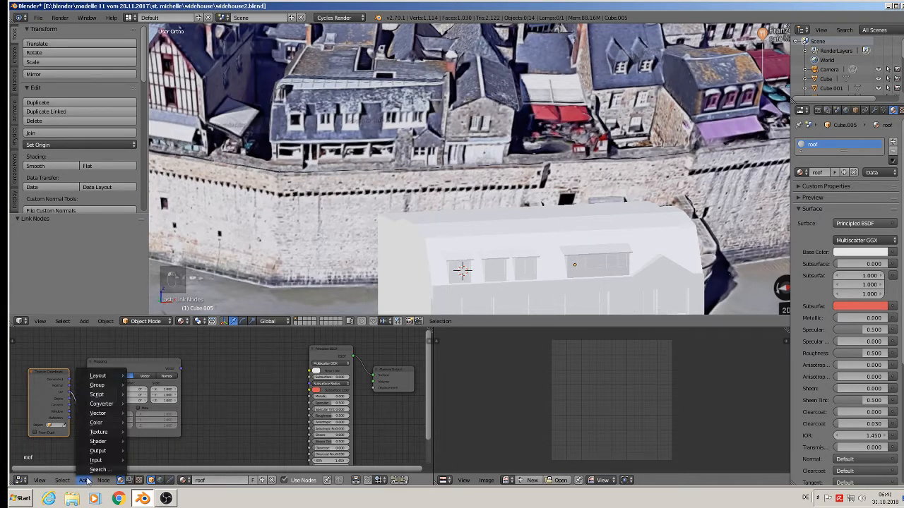
mouse_move(113, 433)
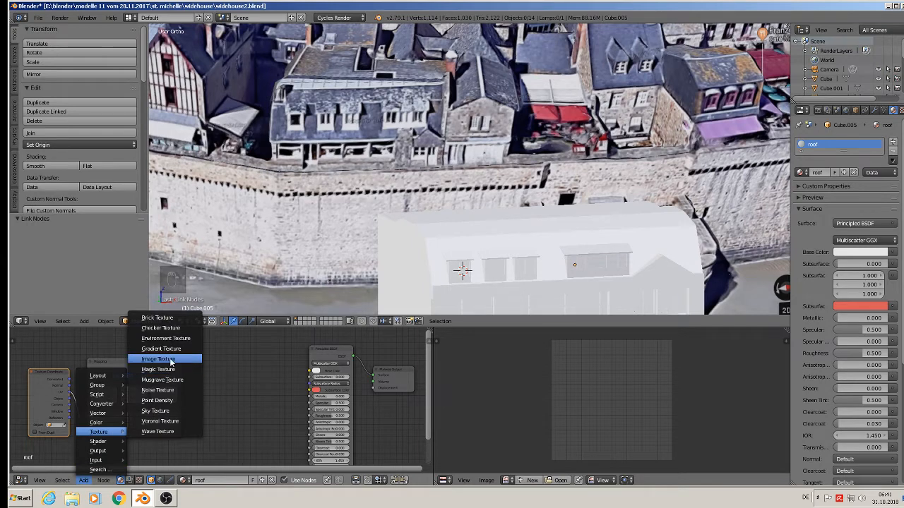
left_click(160, 359)
left_click(236, 367)
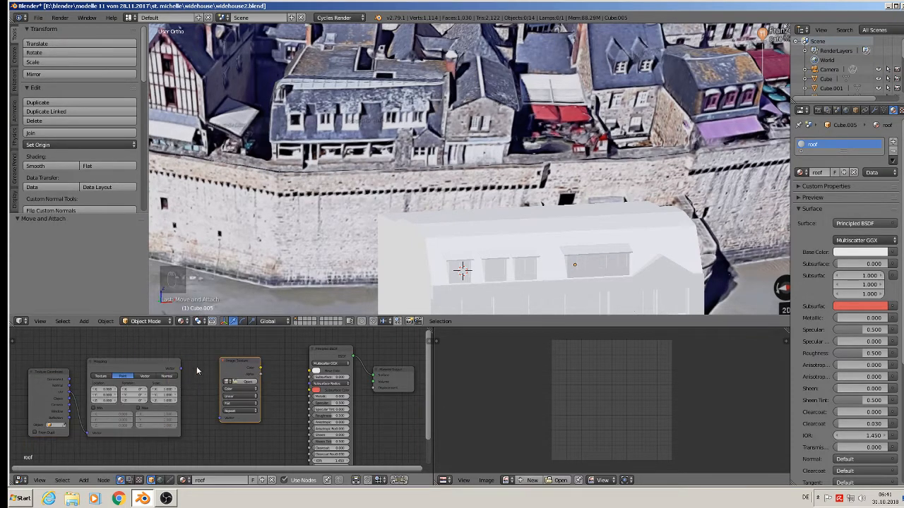
left_click_drag(182, 369, 220, 418)
left_click_drag(259, 368, 314, 373)
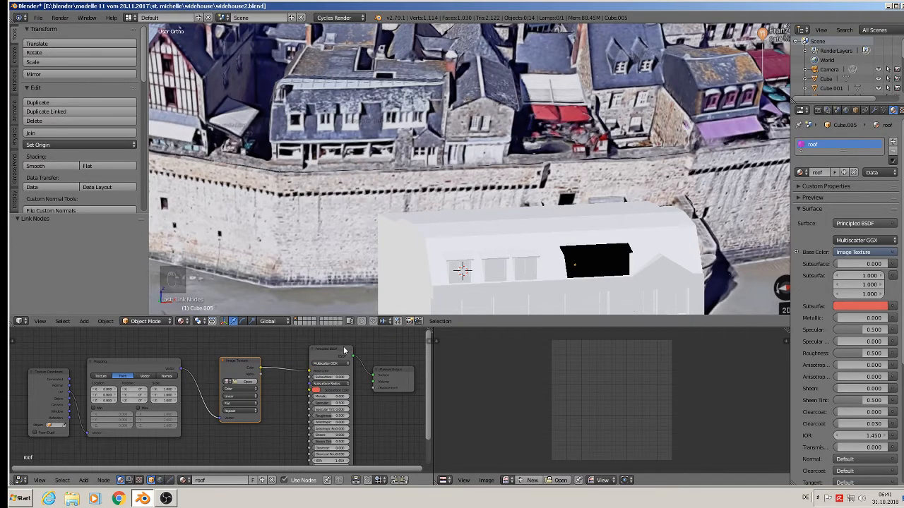
Load the grey rounded roof-tile image (TexturesCom...amless_S.jpg) from the textur folder into the Image Texture node and show the material preview.
scroll(227, 389, "up", 1)
scroll(260, 390, "down", 1)
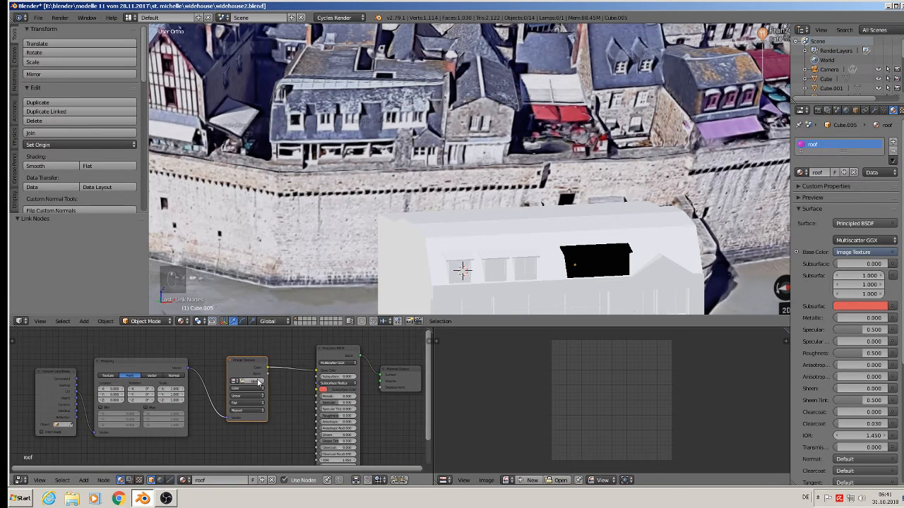
left_click(253, 383)
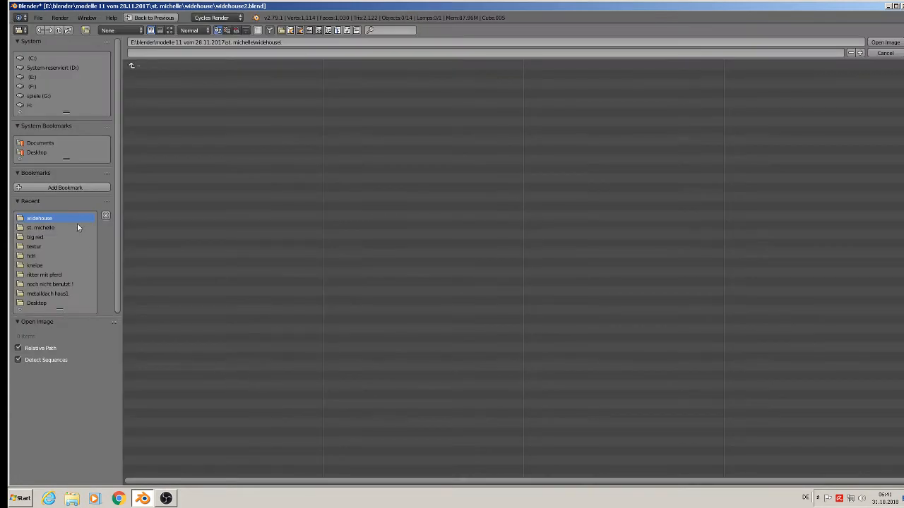
left_click(39, 247)
left_click(169, 29)
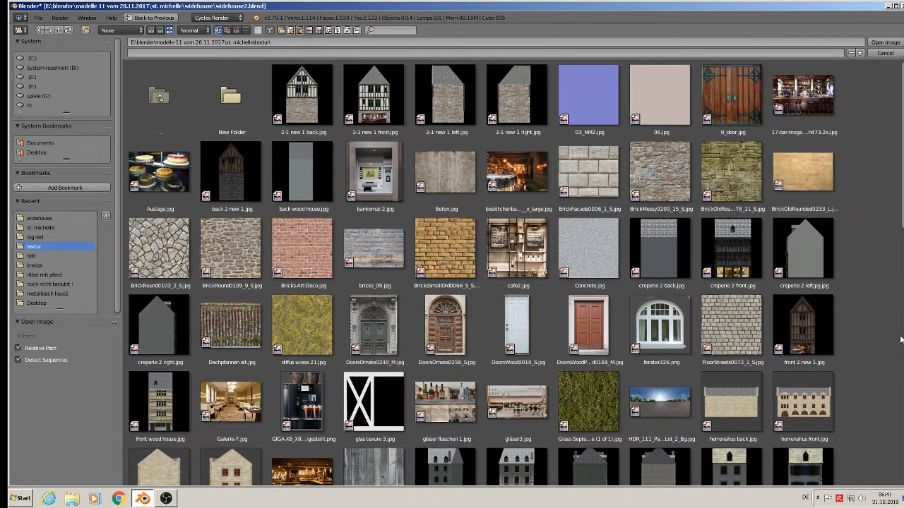
scroll(900, 340, "down", 10)
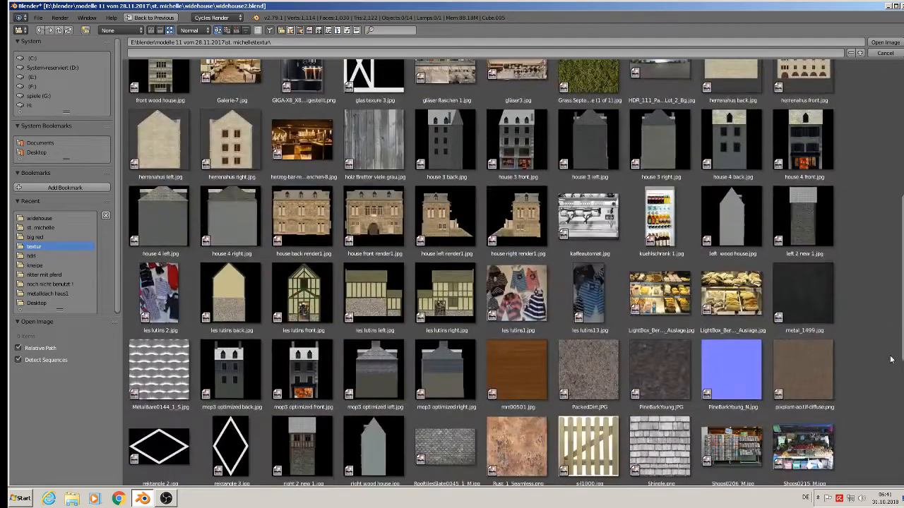
scroll(888, 360, "down", 4)
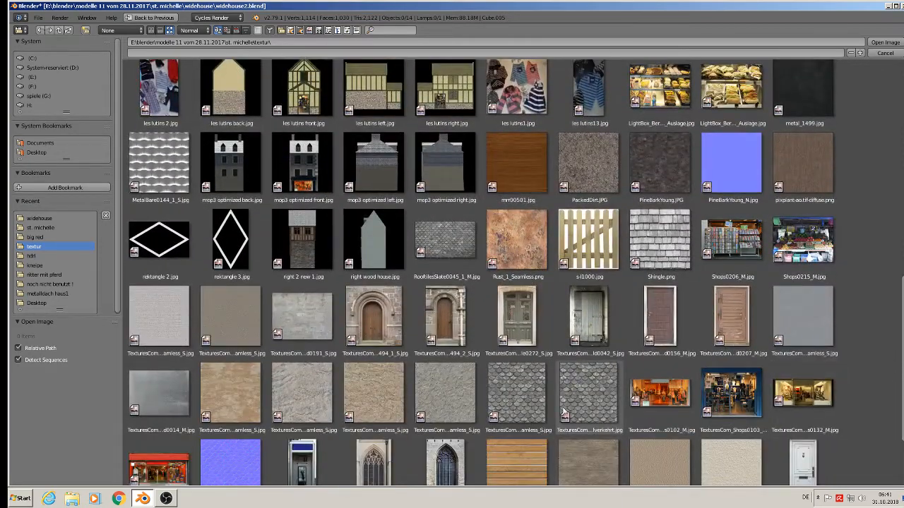
double_click(538, 400)
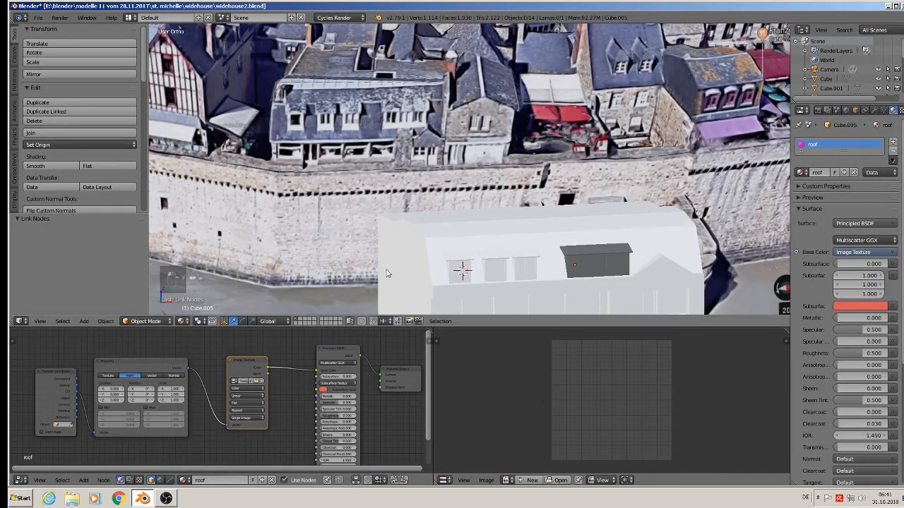
scroll(590, 251, "up", 6)
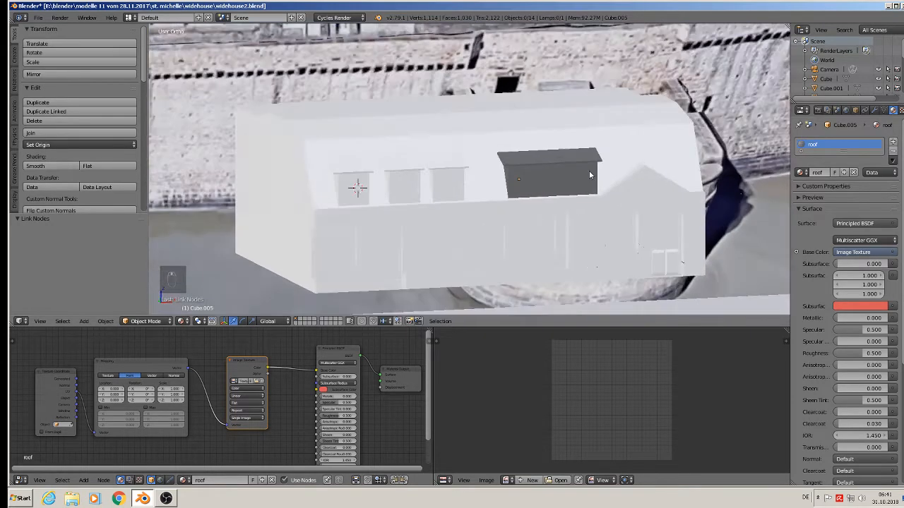
left_click(810, 197)
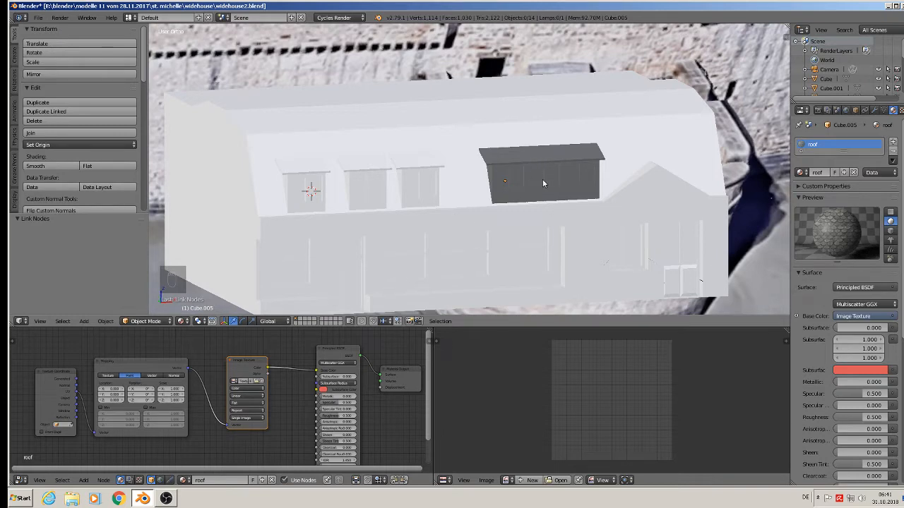
In Edit Mode, select the whole row of top faces on the wide dormer's roof from one end to the other.
middle_click_drag(536, 212, 496, 248)
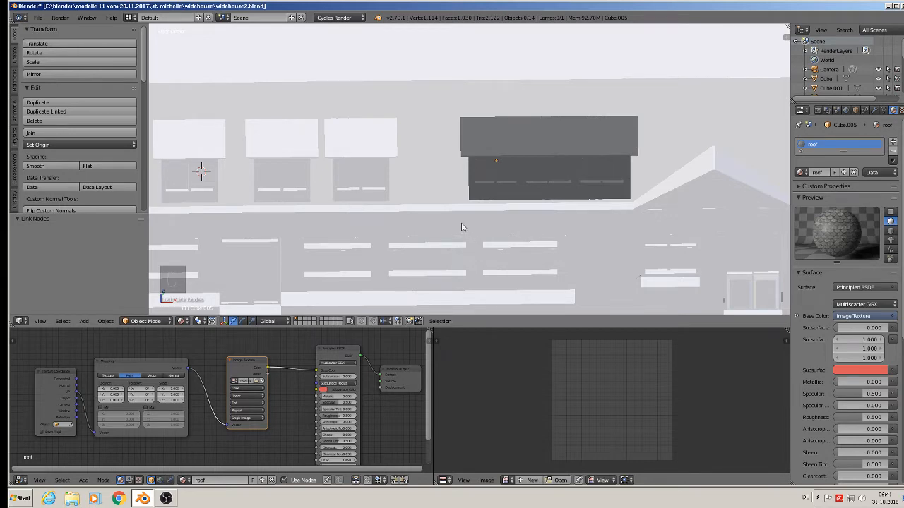
scroll(476, 201, "up", 4)
key("Tab")
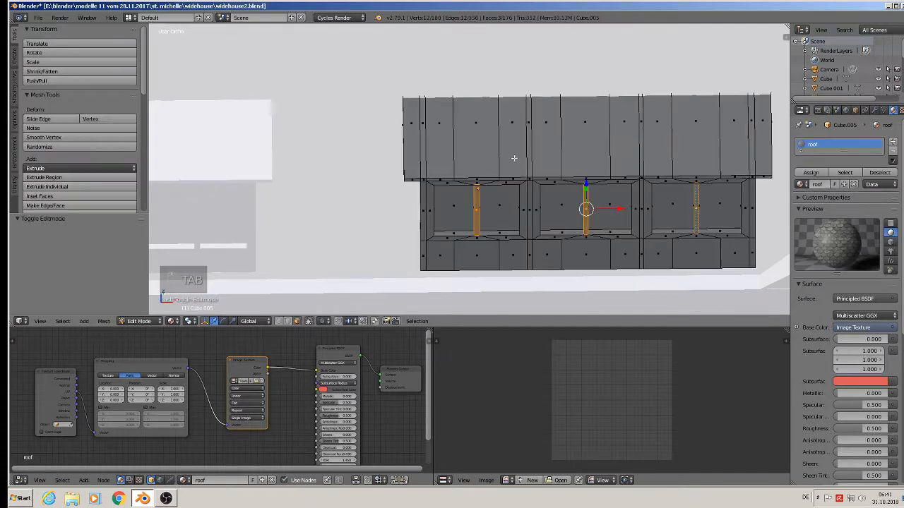
right_click(413, 132)
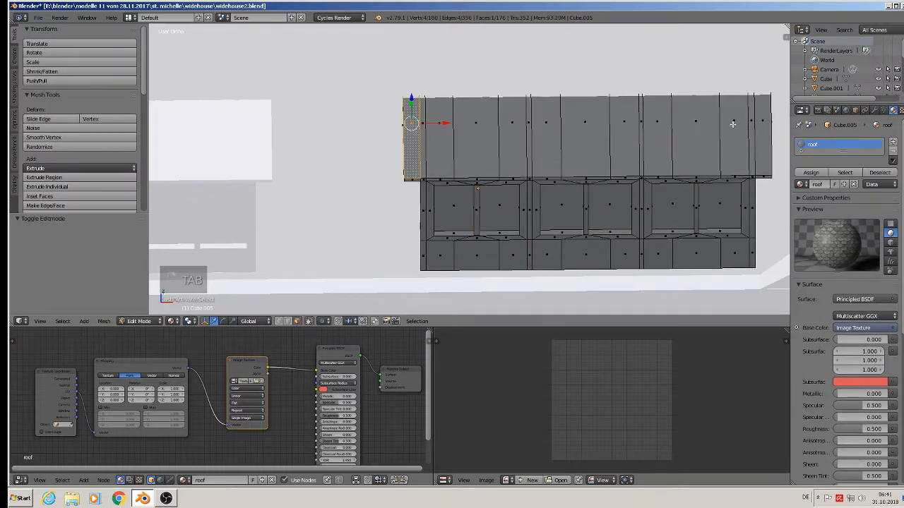
right_click(764, 125, "ctrl")
middle_click_drag(704, 181, 702, 138)
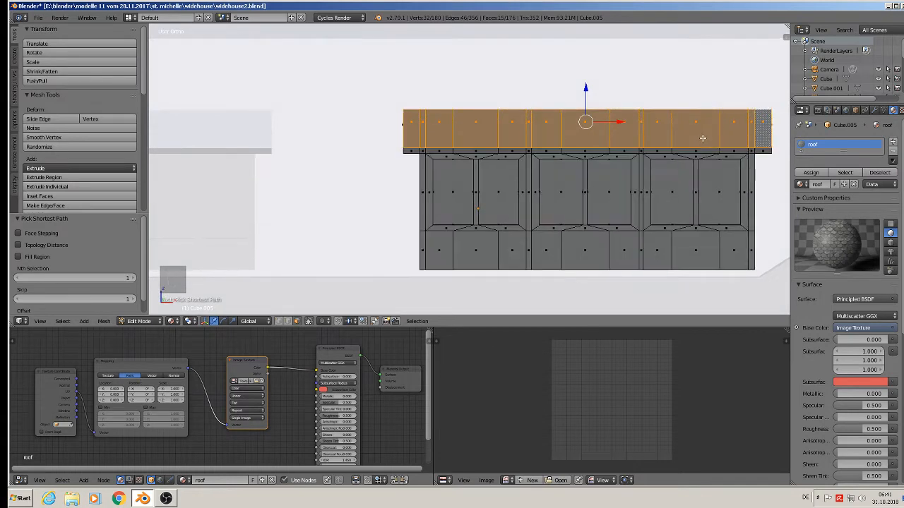
Project the selected wide dormer roof faces' UVs from the view and scale them up about 7.5 times to shrink the tiles.
key("u")
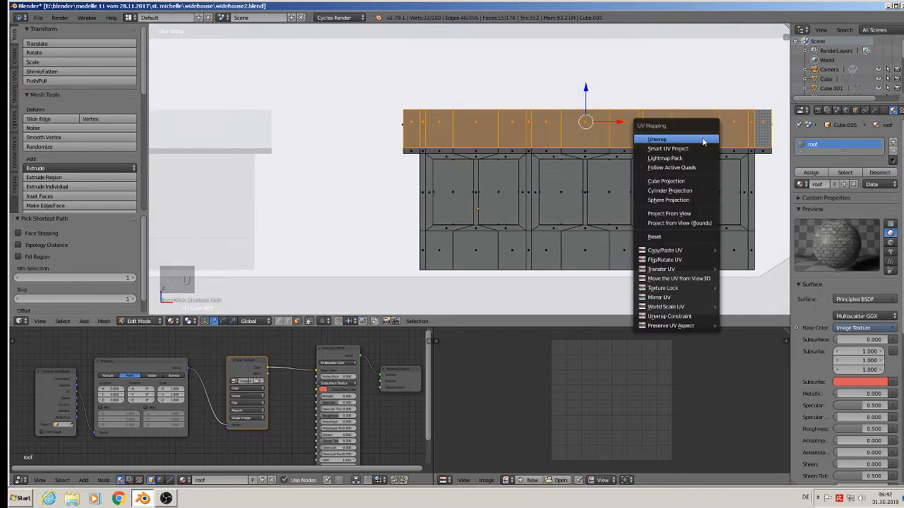
left_click(680, 213)
key("s")
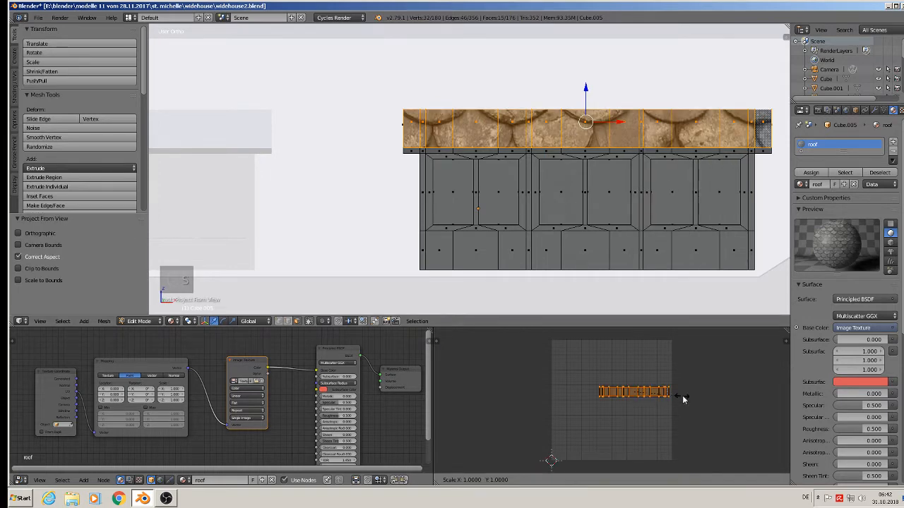
left_click(637, 333)
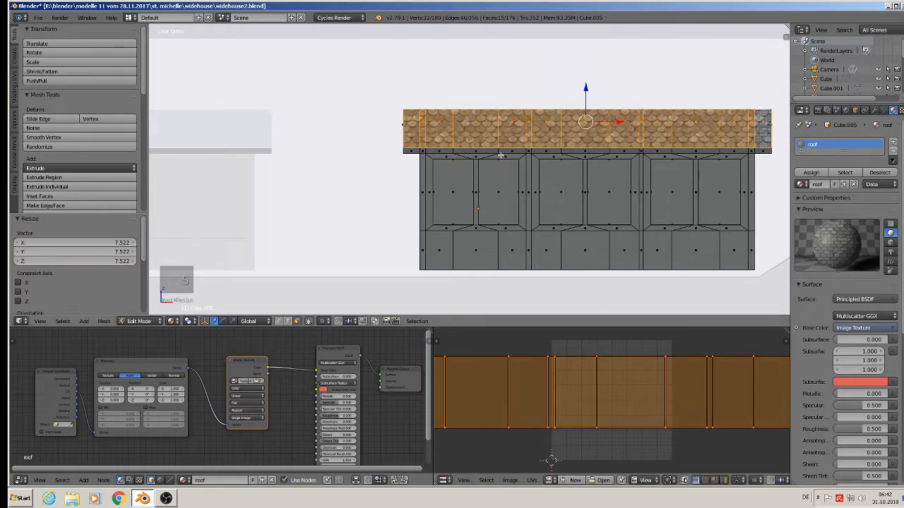
middle_click_drag(500, 154, 521, 183)
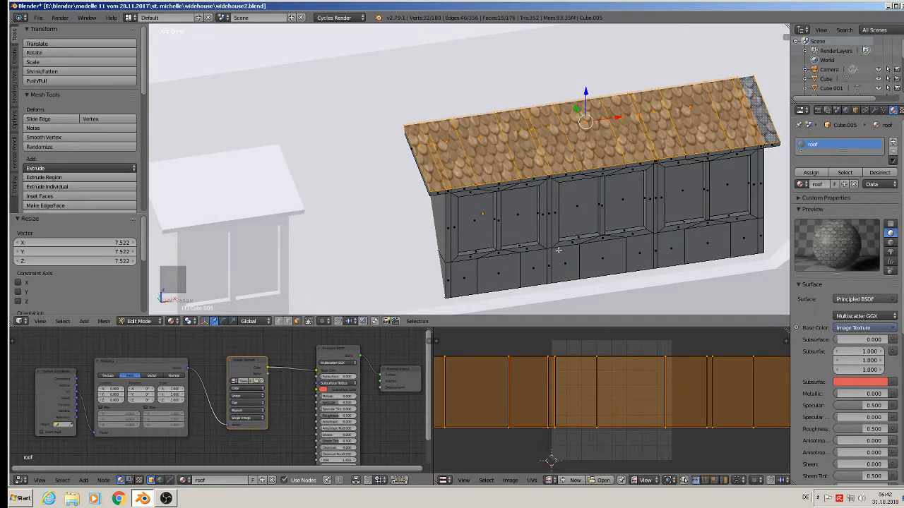
key("Tab")
middle_click_drag(558, 249, 475, 178)
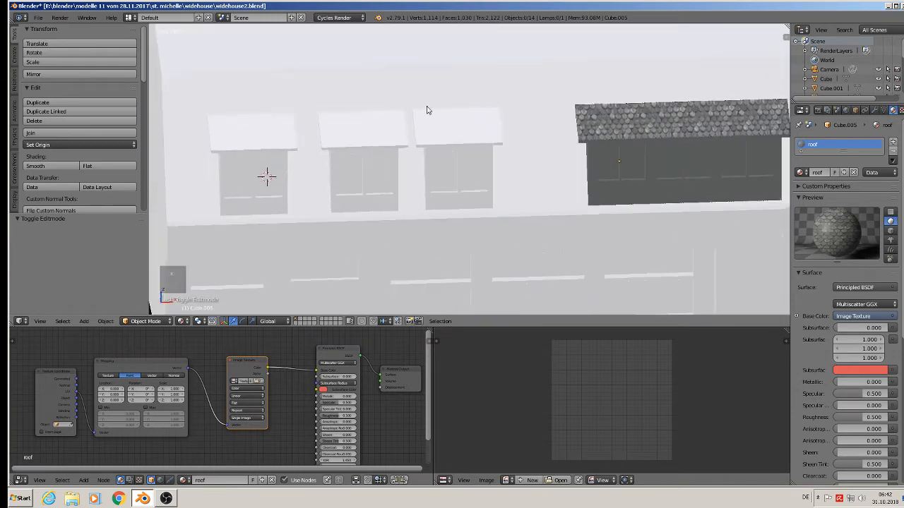
key("Tab")
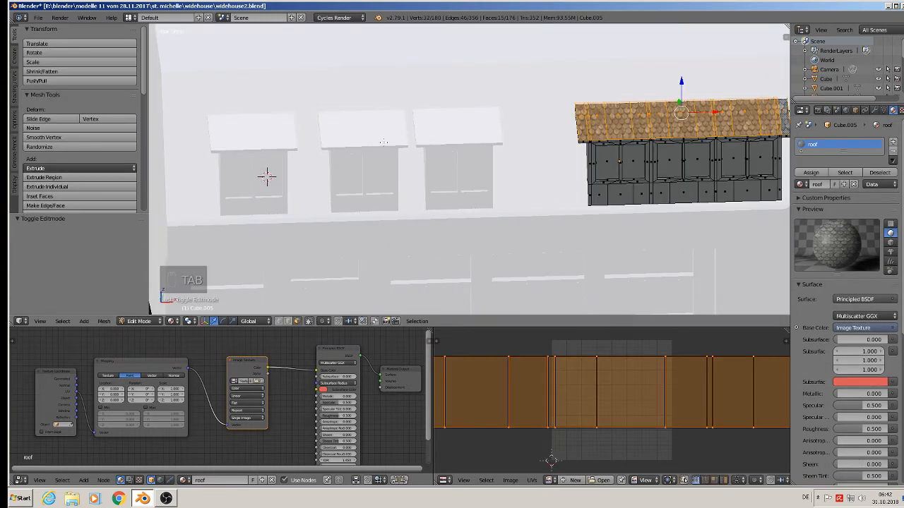
key("Tab")
Delete the two plain small dormers nearest the wide dormer, keeping only the outermost one.
right_click(444, 132)
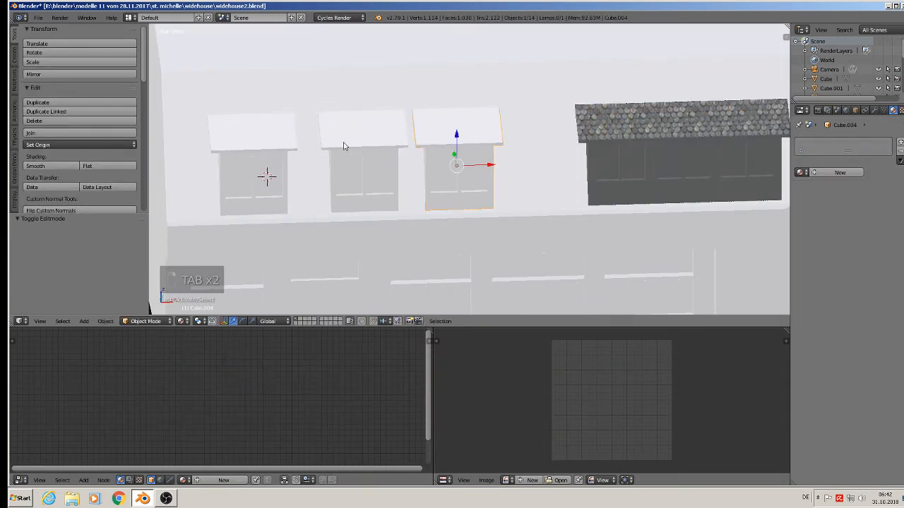
key("x")
left_click(427, 138)
right_click(361, 136)
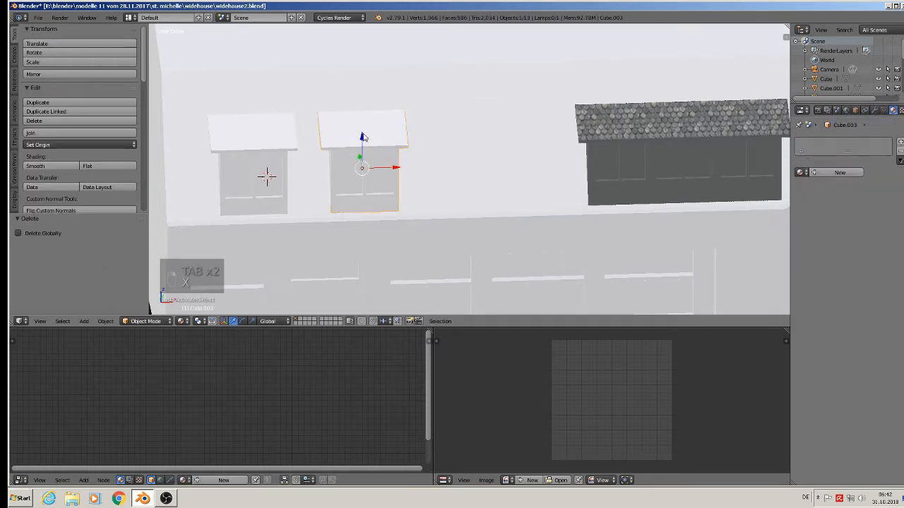
key("x")
left_click(360, 136)
In Edit Mode, select all five top roof faces of the remaining small dormer and project their UVs from the front view.
right_click(274, 140)
key("Tab")
scroll(283, 137, "up", 4)
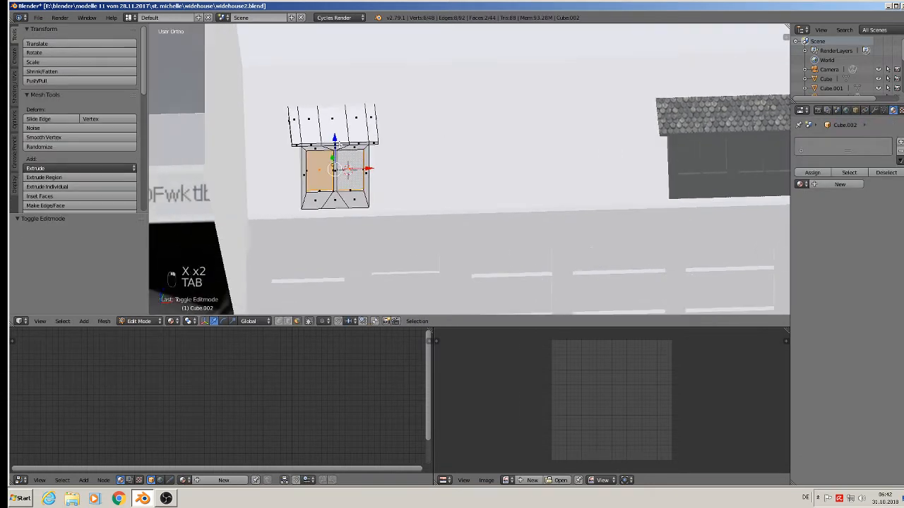
right_click(302, 117, "shift")
right_click(324, 113, "shift")
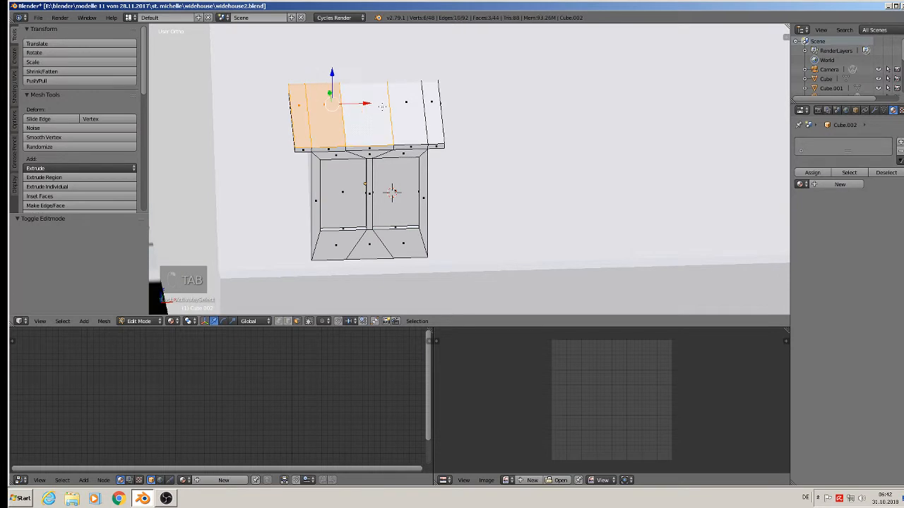
right_click(365, 113, "shift")
right_click(431, 114, "shift")
middle_click_drag(431, 115, 415, 117)
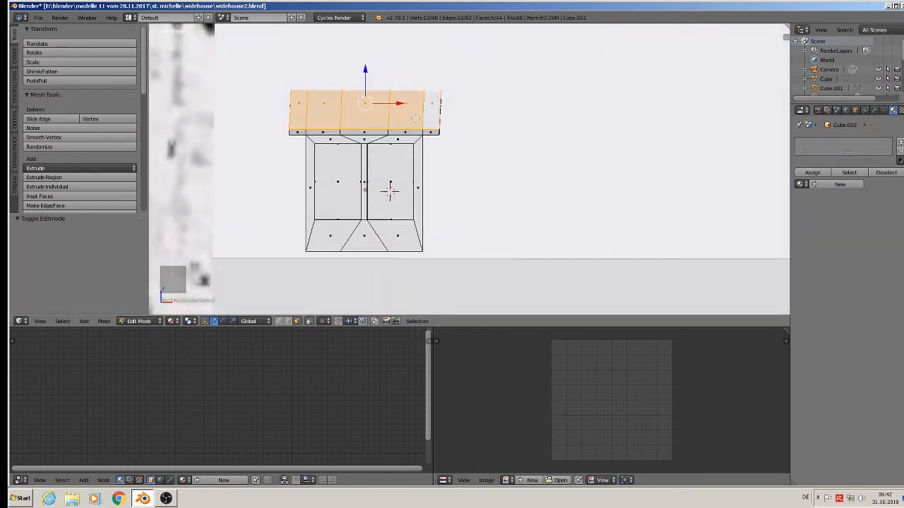
key("u")
left_click(416, 118)
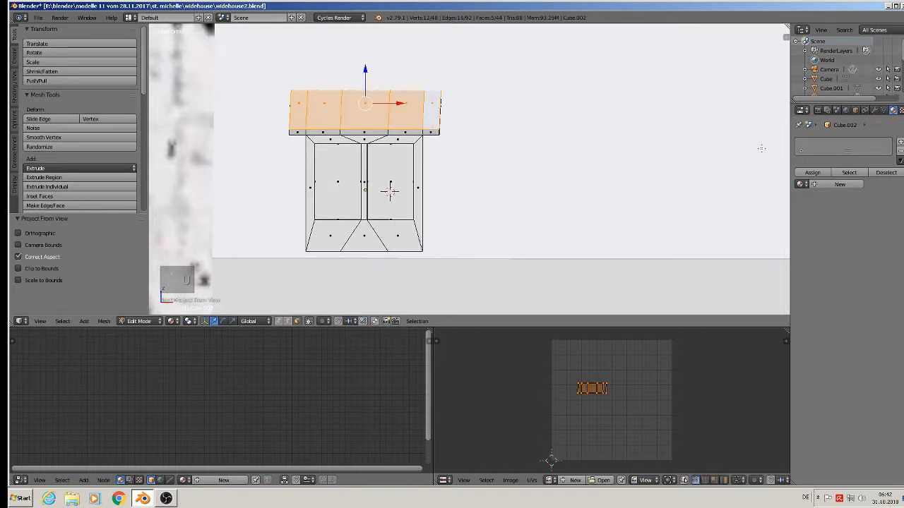
Assign the existing roof material to the small dormer and scale its roof UVs up about 5 times plus slightly more.
left_click(800, 184)
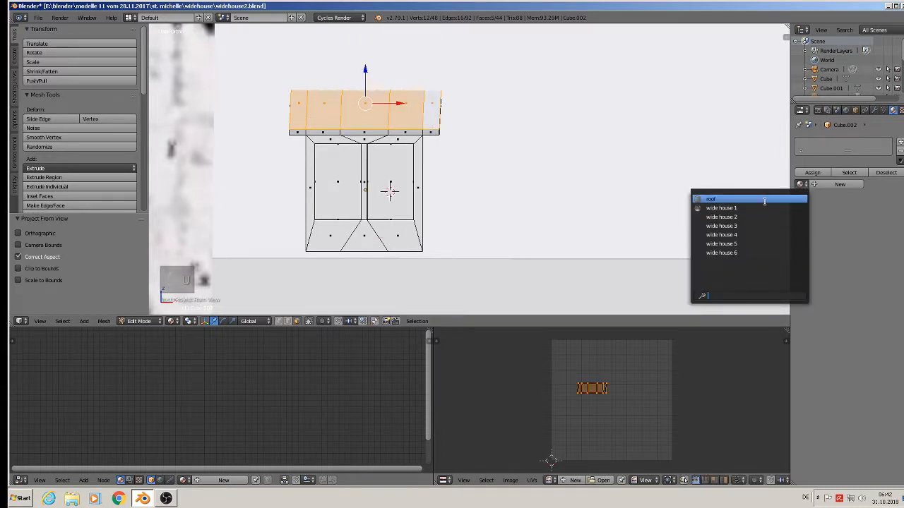
left_click(764, 201)
key("s")
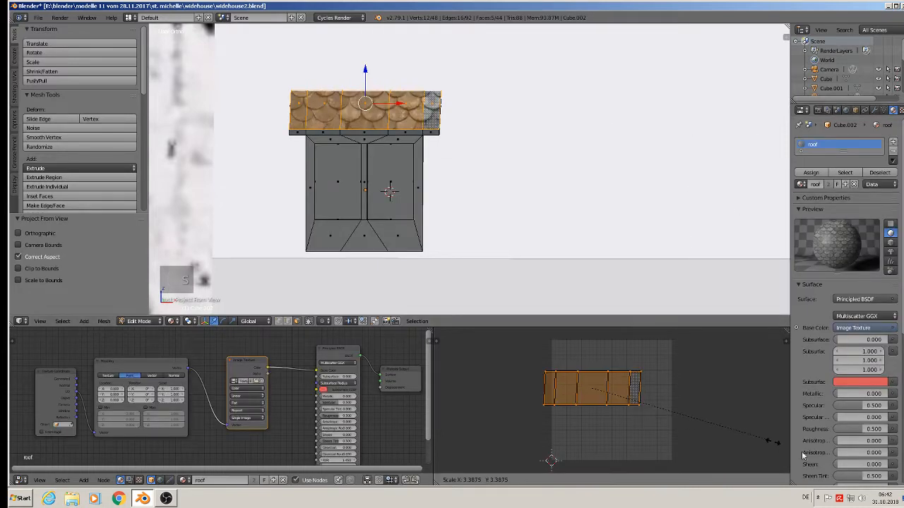
left_click(499, 466)
scroll(499, 463, "down", 5)
scroll(494, 231, "down", 4)
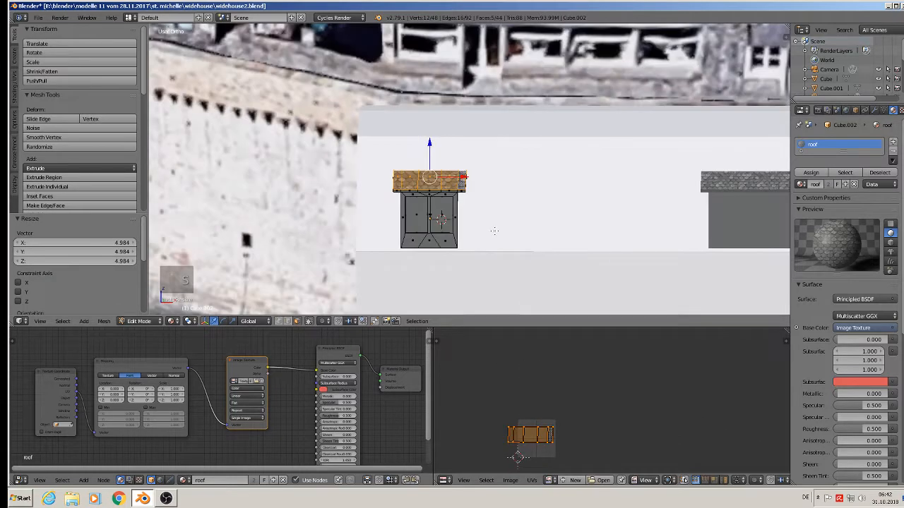
key("s")
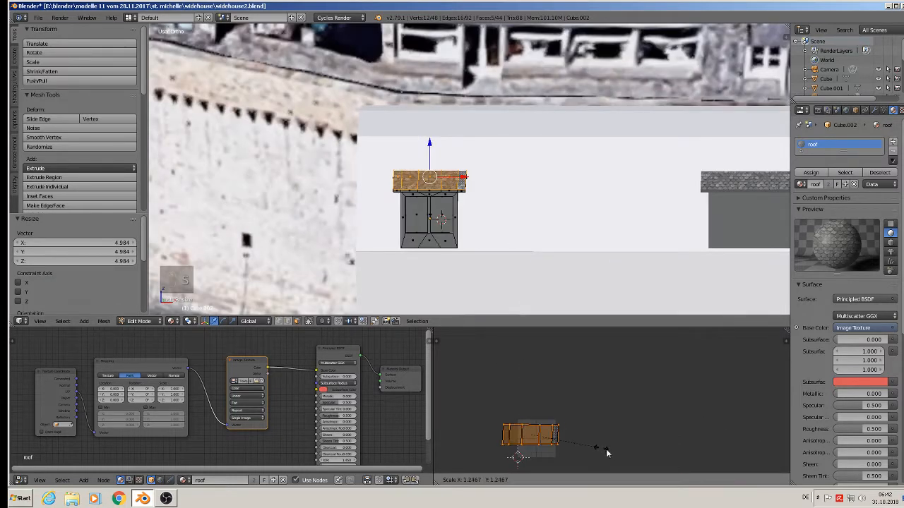
left_click(577, 394)
key("Tab")
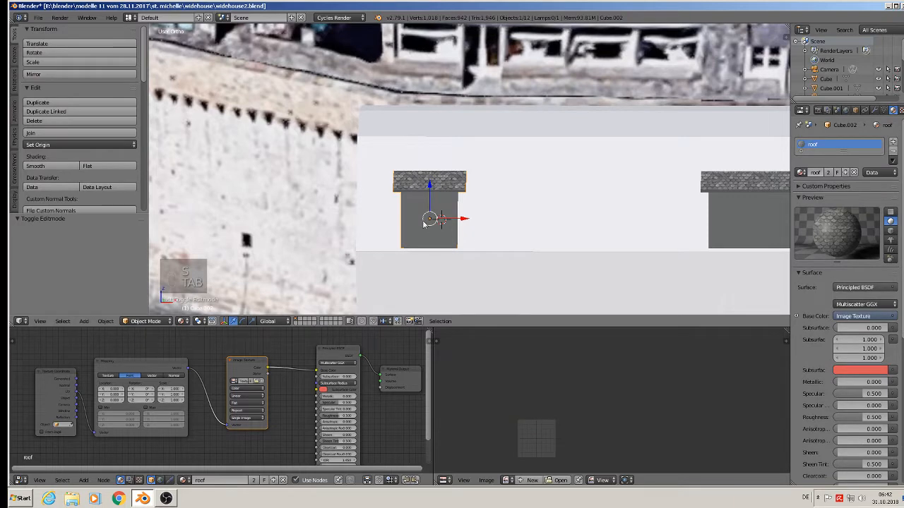
key("Tab")
scroll(424, 223, "up", 4)
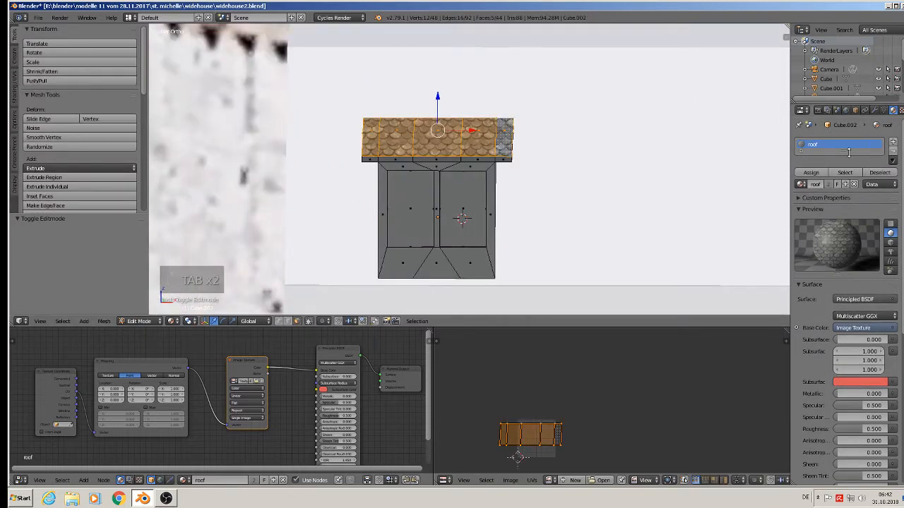
Enlarge the material slot list and link the Image Texture's Color output to the Principled BSDF's Roughness input.
left_click_drag(846, 153, 846, 200)
scroll(263, 401, "down", 2)
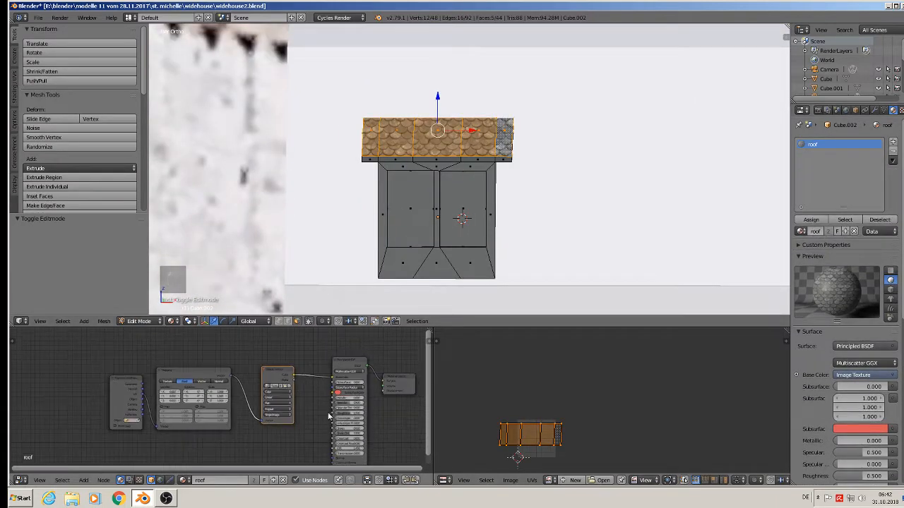
scroll(263, 401, "up", 4)
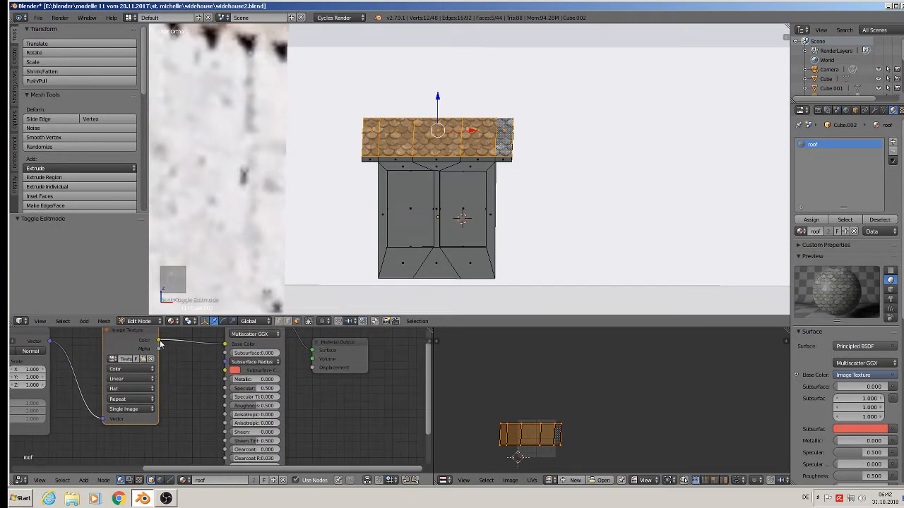
left_click_drag(160, 344, 225, 406)
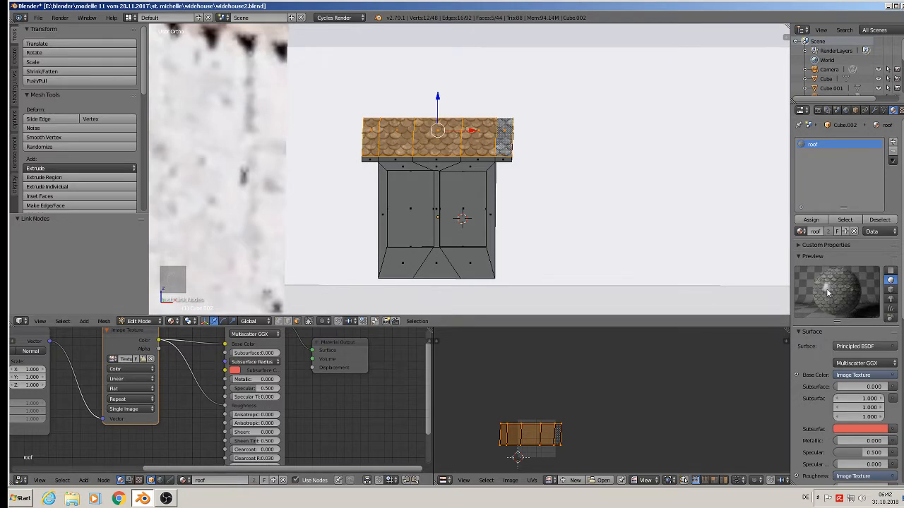
Move the Material Output node farther away and link the Image Texture's Color output to its Displacement input.
middle_click_drag(346, 409, 264, 409)
scroll(286, 386, "down", 2)
left_click_drag(281, 348, 355, 349)
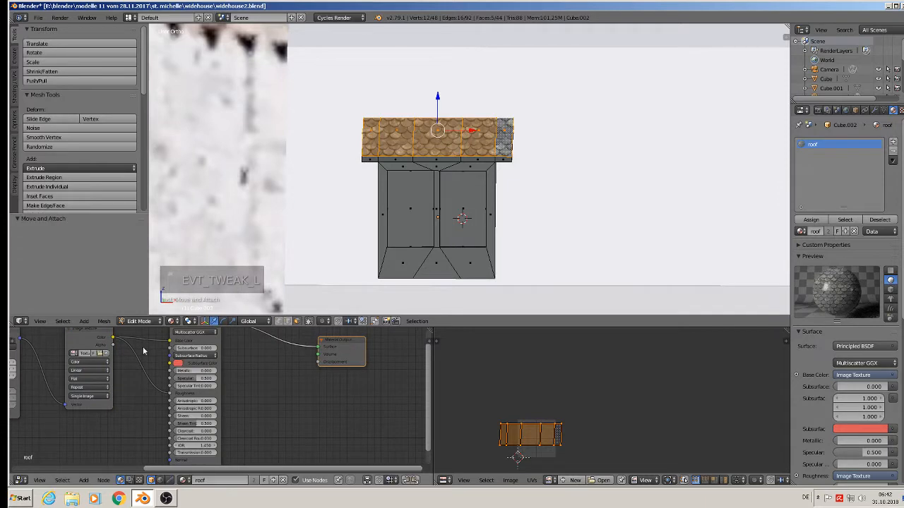
mouse_move(113, 341)
left_mouse_down()
mouse_move(282, 366)
mouse_move(321, 362)
left_mouse_up()
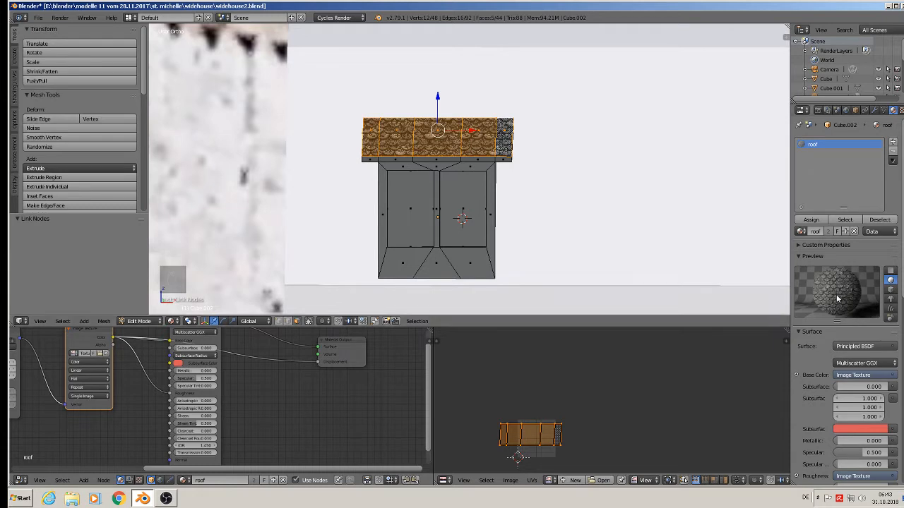
Insert a Math node into the link feeding the Material Output's Displacement.
left_click(83, 480)
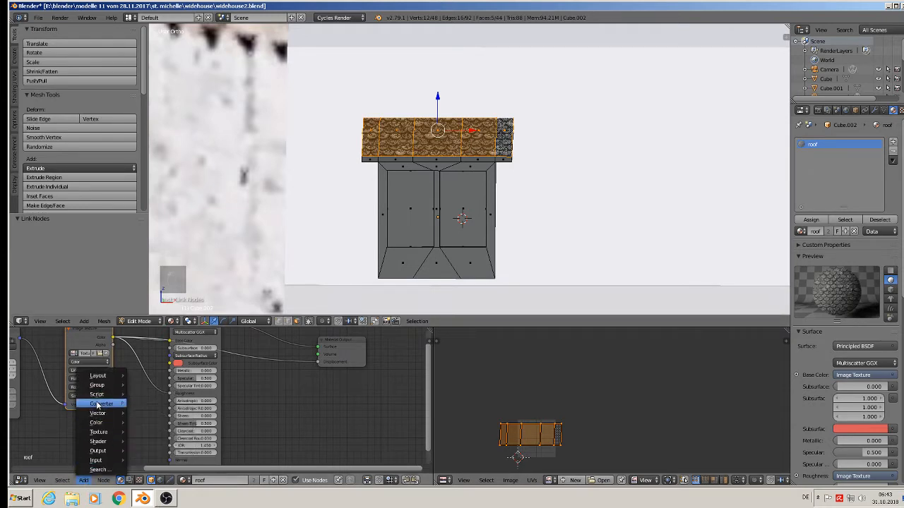
mouse_move(98, 403)
left_click(165, 344)
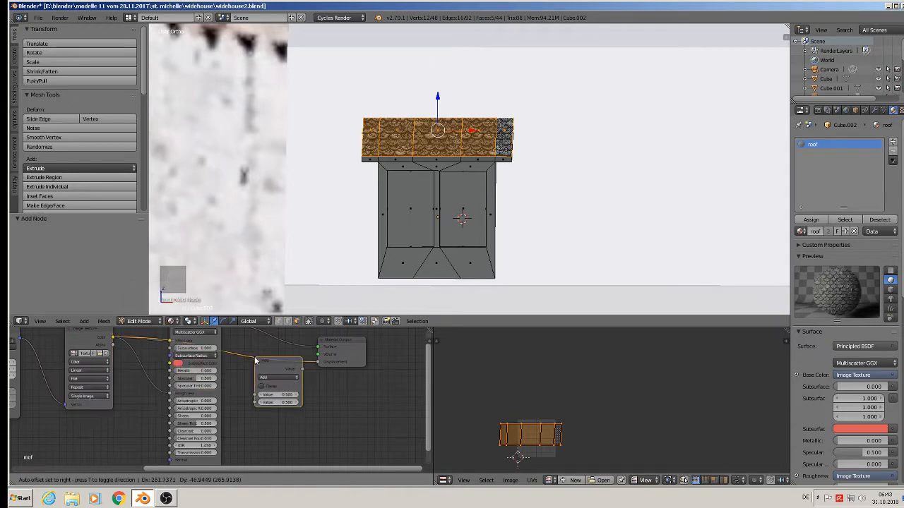
left_click(279, 379)
Set the Math node's operation to Multiply with a second value of 0.030.
scroll(279, 379, "up", 2)
scroll(279, 379, "up", 1)
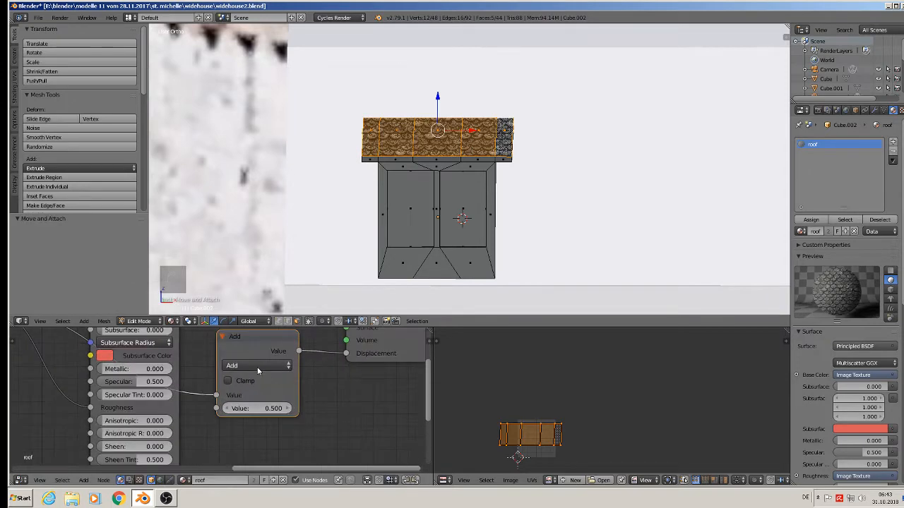
left_click(257, 365)
left_click(259, 325)
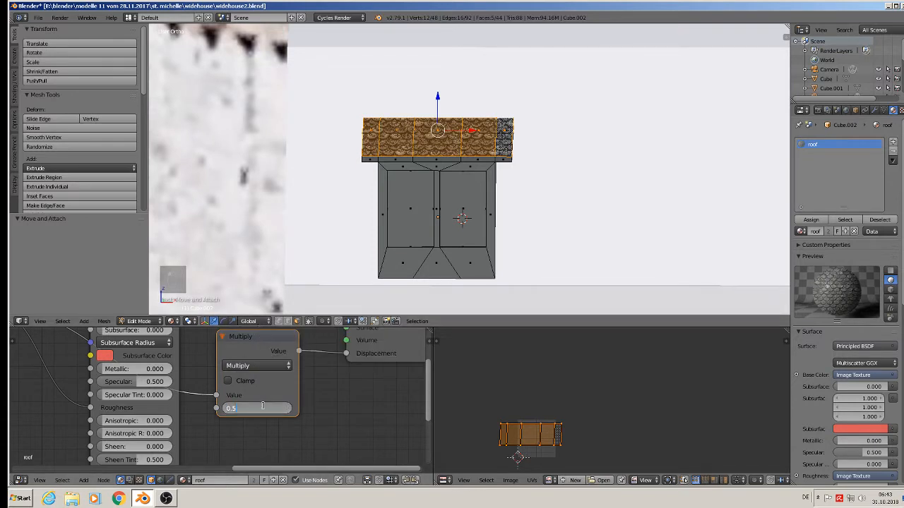
type("3")
key("Return")
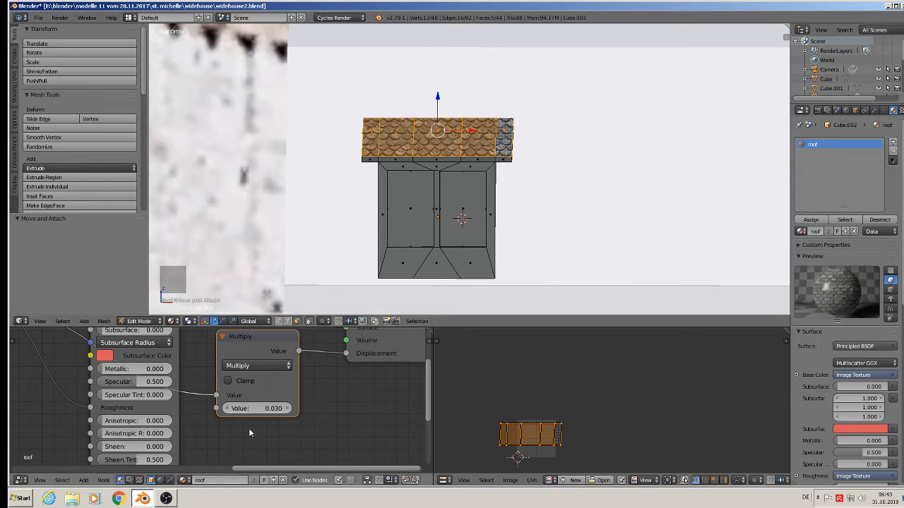
Return to Object Mode and save the file widehouse2.blend.
key("Tab")
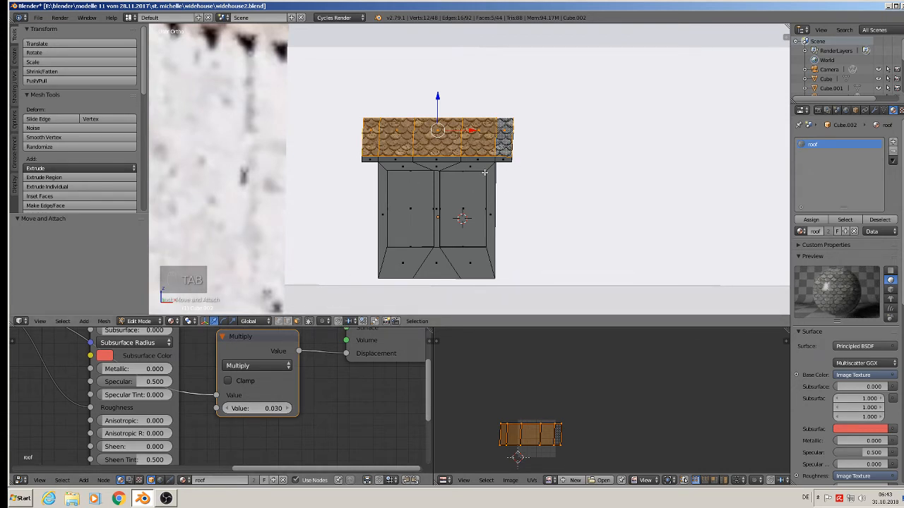
key("Tab")
scroll(380, 199, "down", 3)
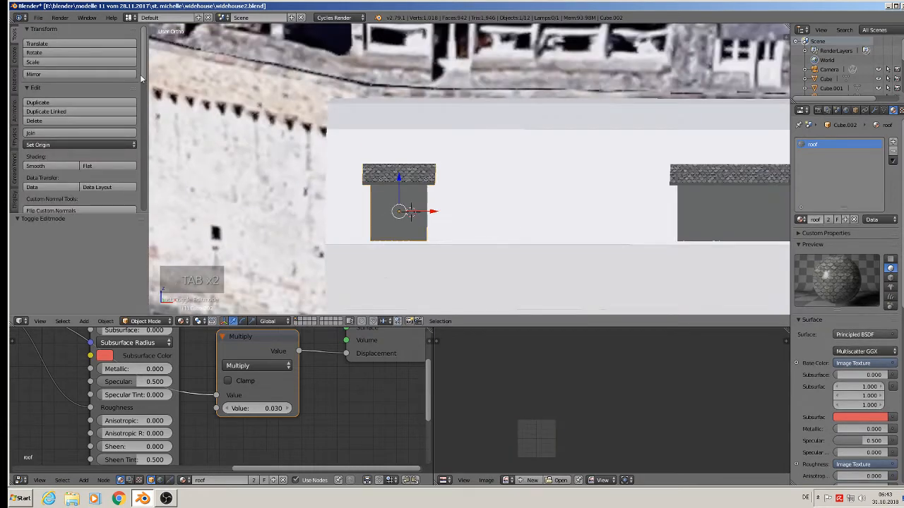
left_click(40, 17)
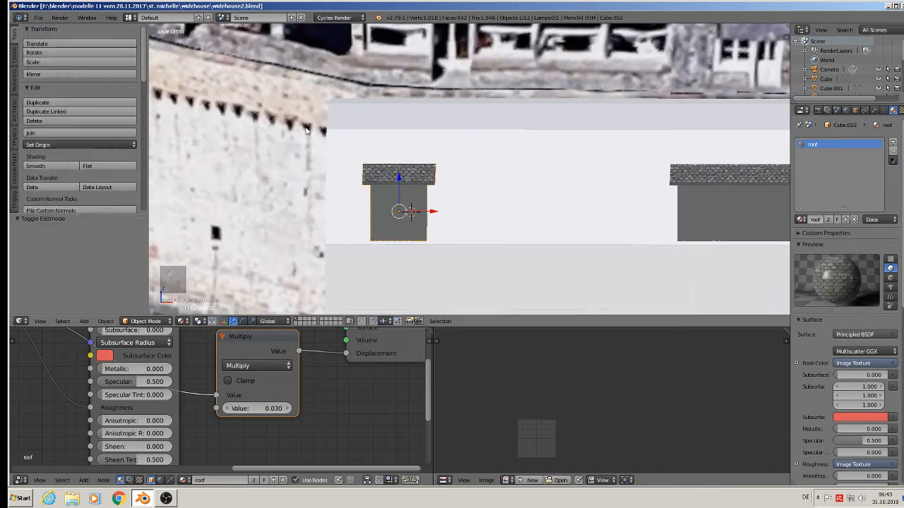
On the main house mesh, select the three faces of the front roof slope and UV-map them with Project From View.
right_click(464, 121)
key("Tab")
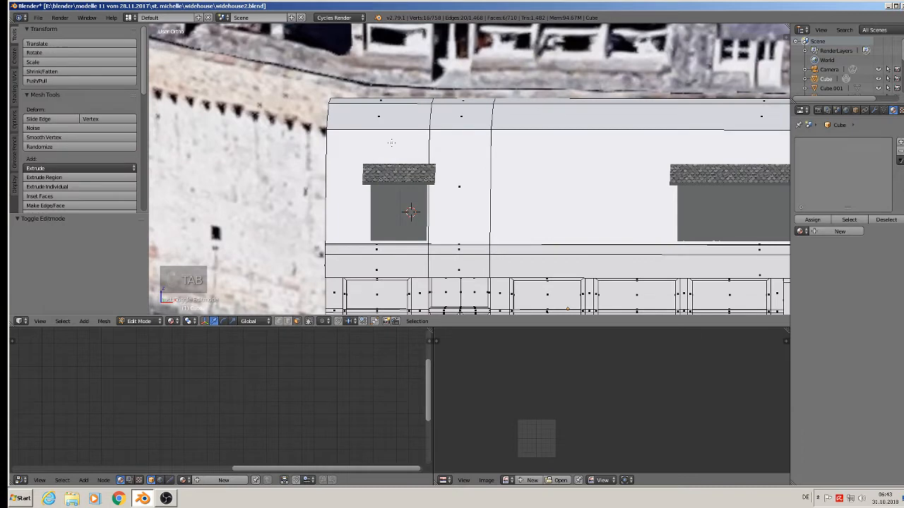
scroll(391, 143, "down", 2)
right_click(395, 169)
right_click(439, 173, "shift")
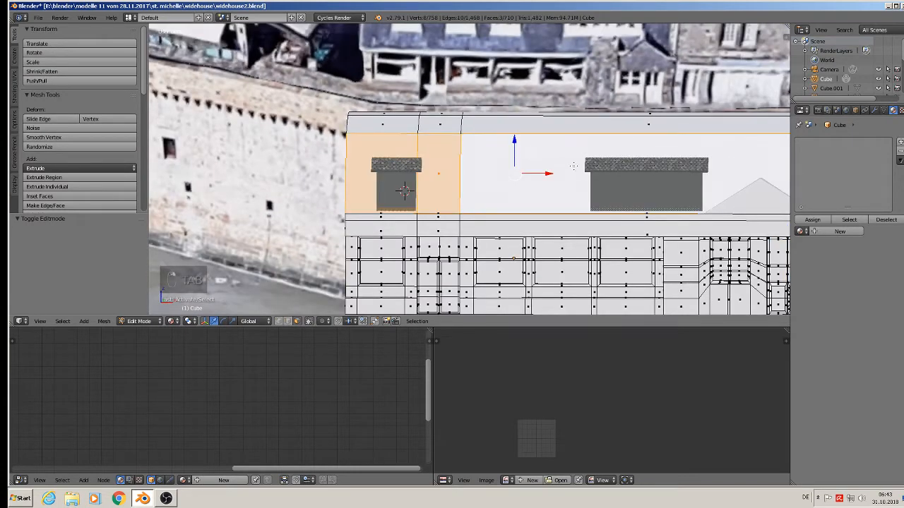
mouse_move(573, 166)
middle_mouse_down("shift")
mouse_move(505, 157)
mouse_move(577, 154)
middle_mouse_up("shift")
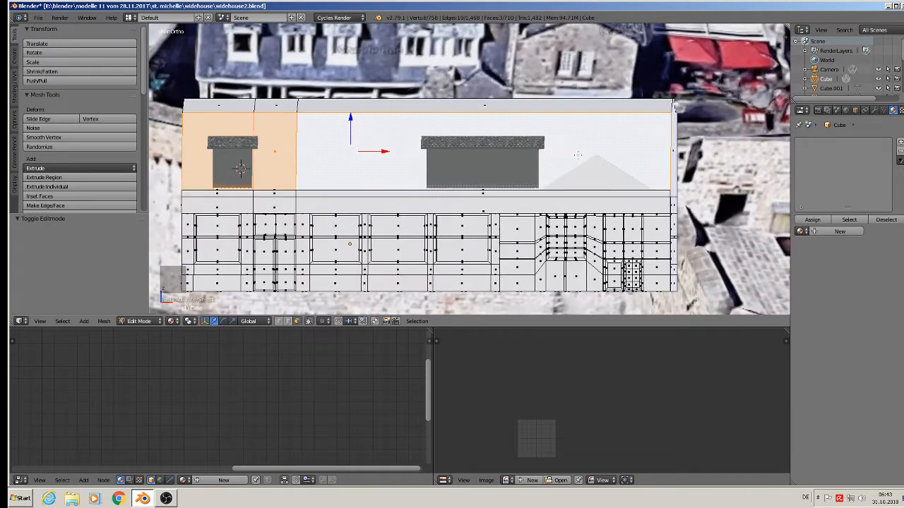
key("u")
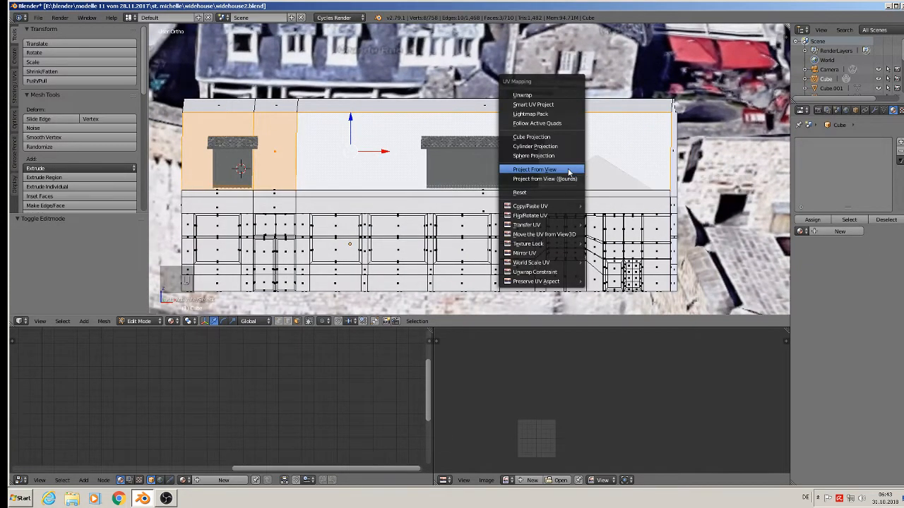
left_click(567, 169)
Assign the existing roof material to the house and scale the front slope's UVs up about 11.17 times.
left_click(799, 231)
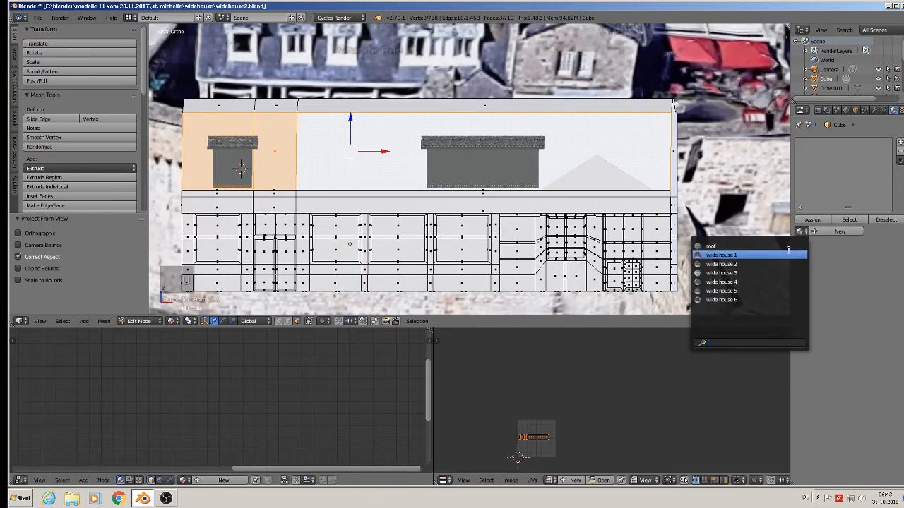
left_click(777, 246)
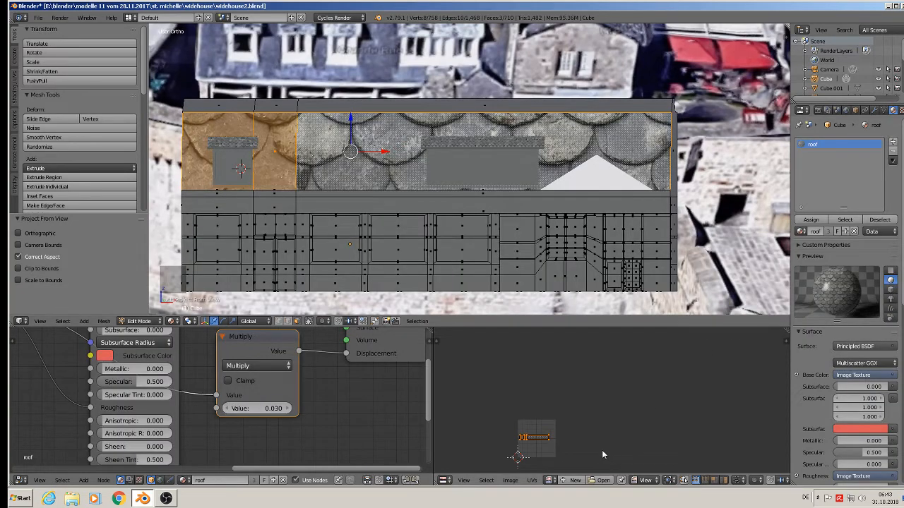
key("s")
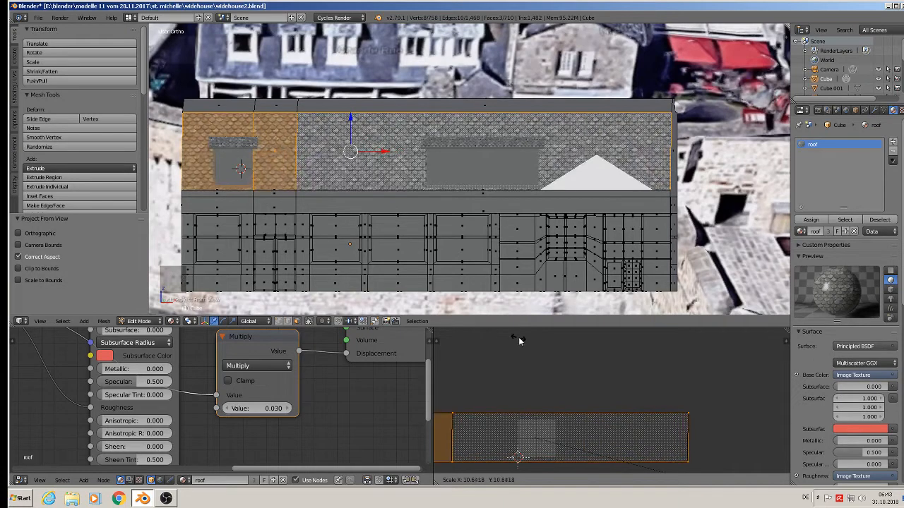
left_click(552, 346)
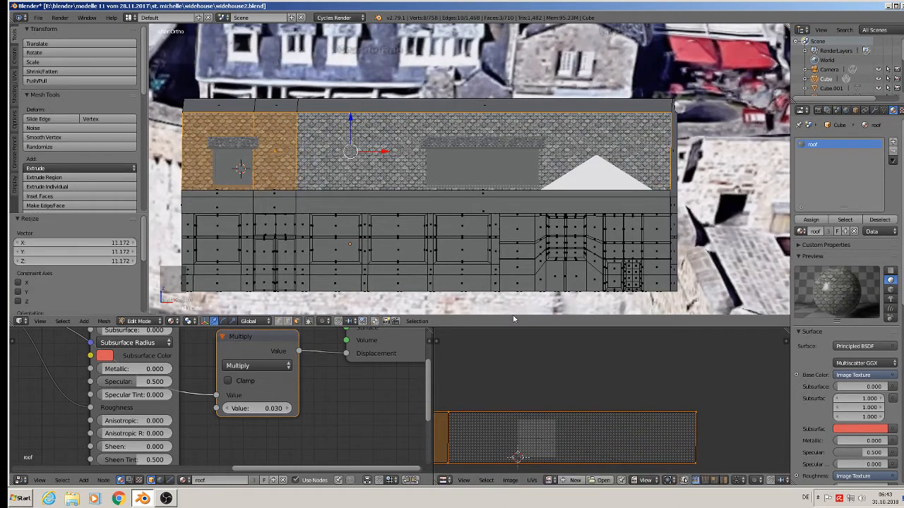
key("Tab")
key("Tab")
Map the three-face band above the front slope with Project From View and scale its UVs up about 9.89 times.
key("a")
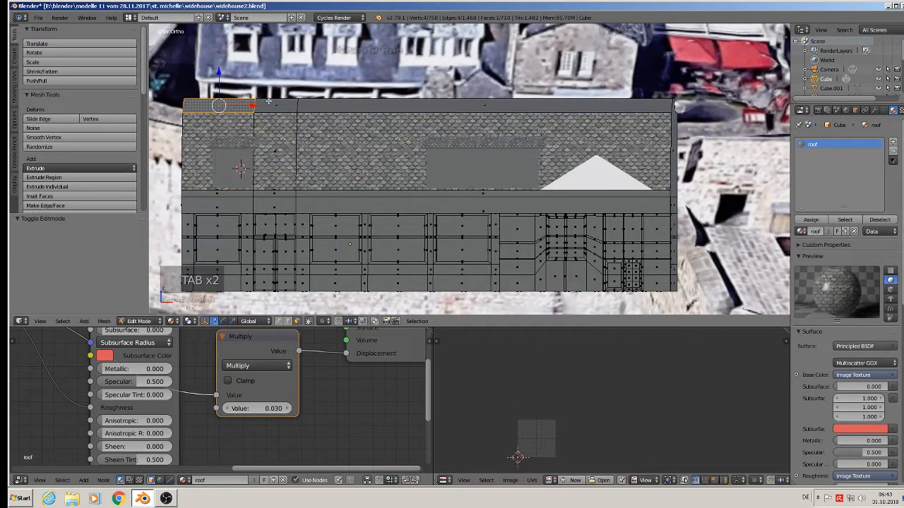
left_click(269, 103)
left_click(366, 109, "shift")
middle_click_drag(400, 106, 402, 178)
key("u")
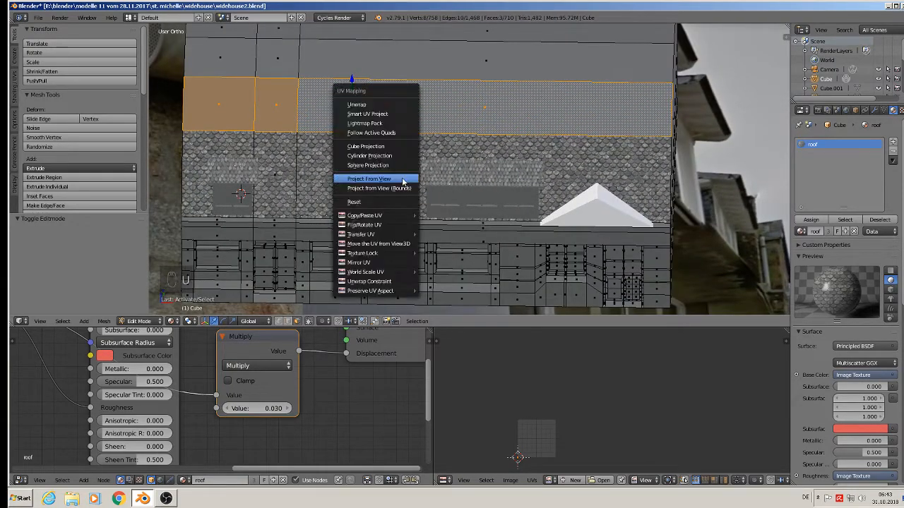
left_click(401, 178)
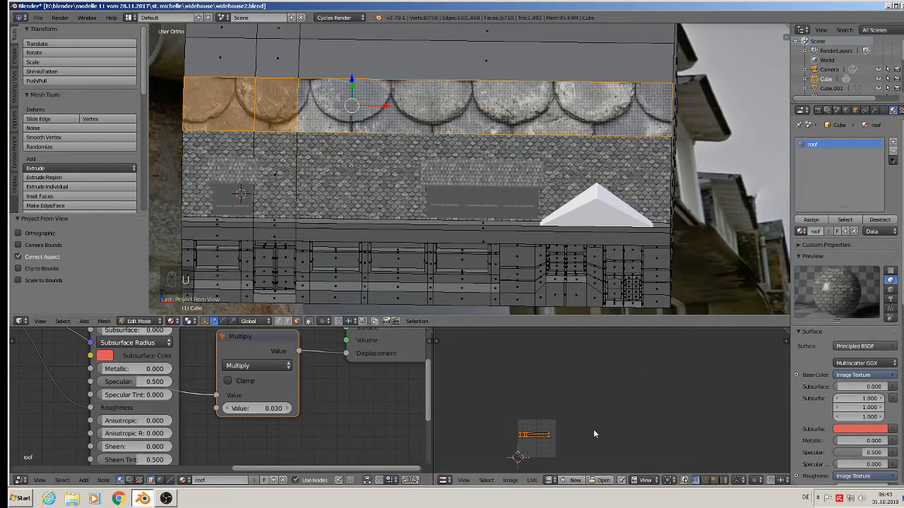
key("s")
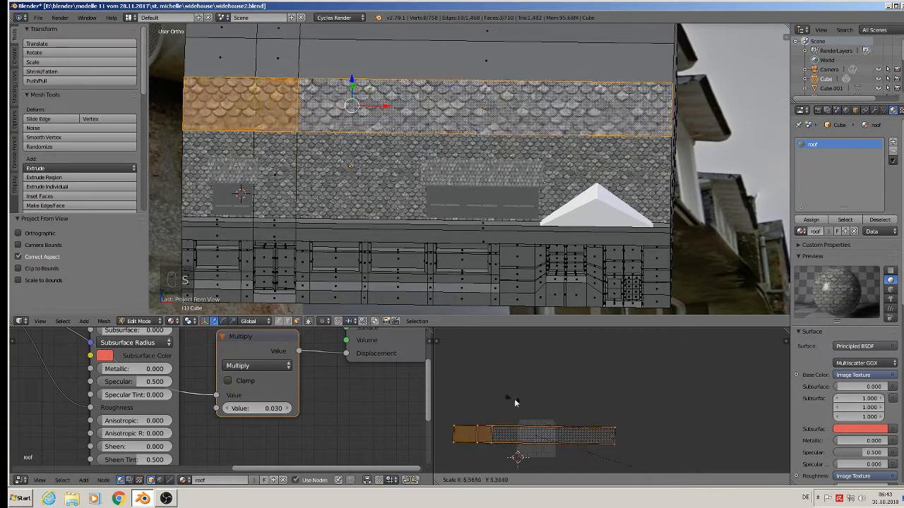
left_click(754, 336)
Map the next plain three-face roof band with Project From View from behind and scale its UVs up about 11.84 times.
middle_click_drag(491, 128, 490, 156)
right_click(489, 143)
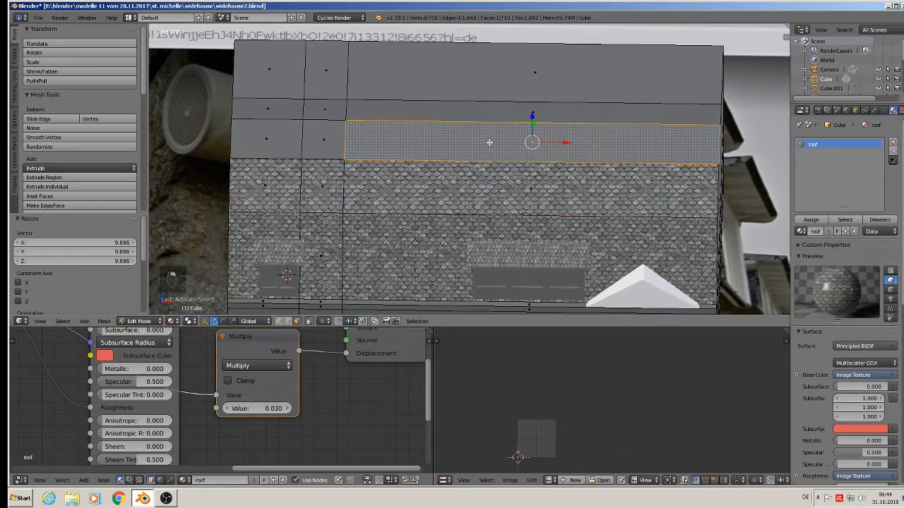
right_click(322, 139, "shift")
right_click(253, 136, "shift")
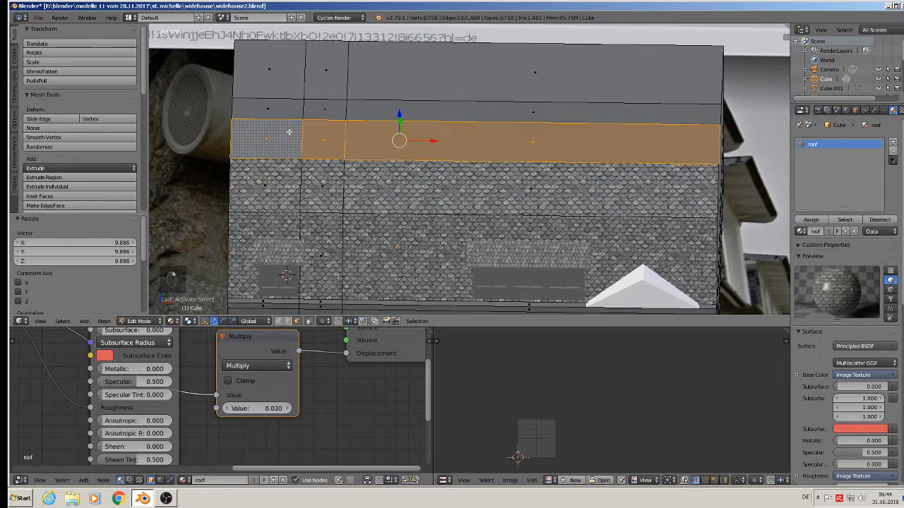
middle_click_drag(500, 204, 678, 181)
key("u")
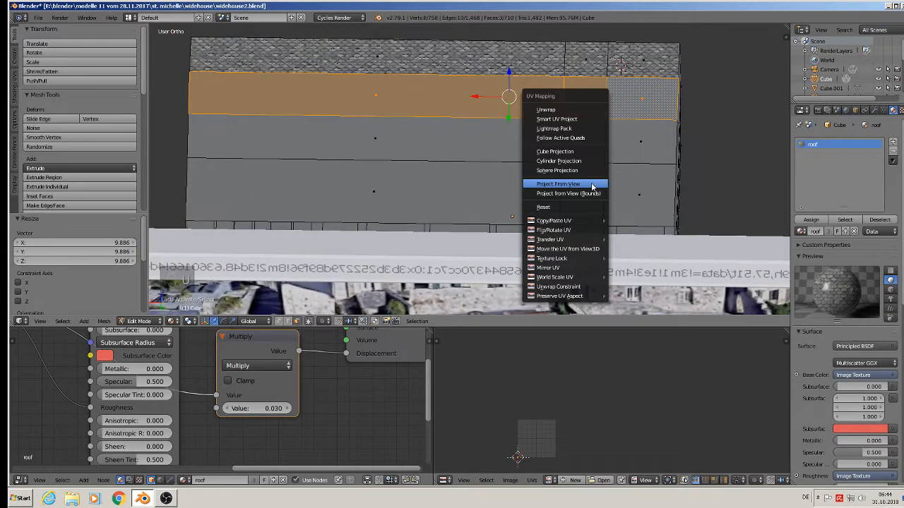
left_click(591, 186)
key("s")
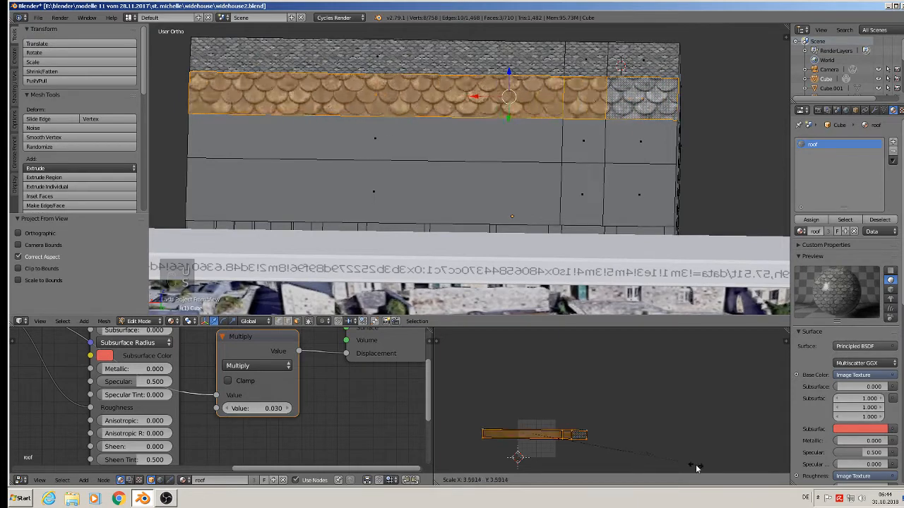
left_click(683, 407)
Map the six remaining rear roof faces together with Project From View and scale their UVs up to match the neighbouring tiles.
right_click(410, 162, "alt")
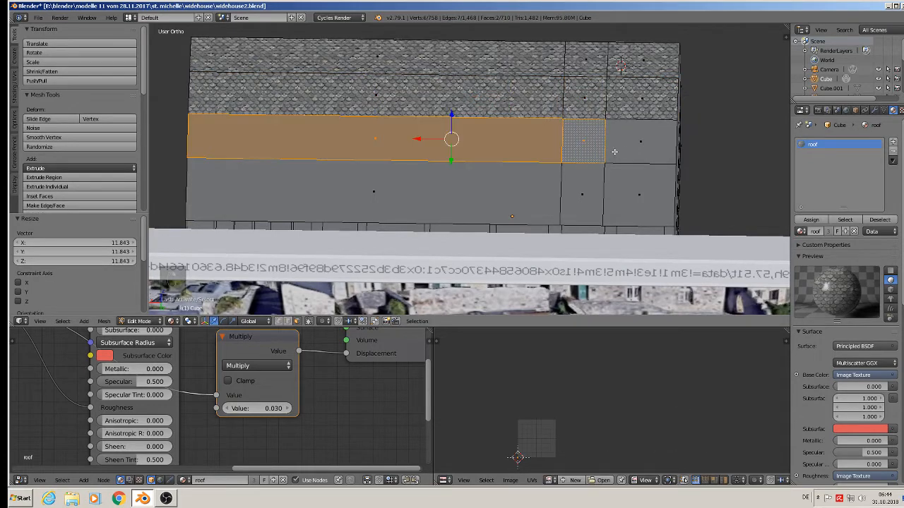
right_click(645, 197, "shift")
right_click(599, 193, "shift")
right_click(526, 188, "shift")
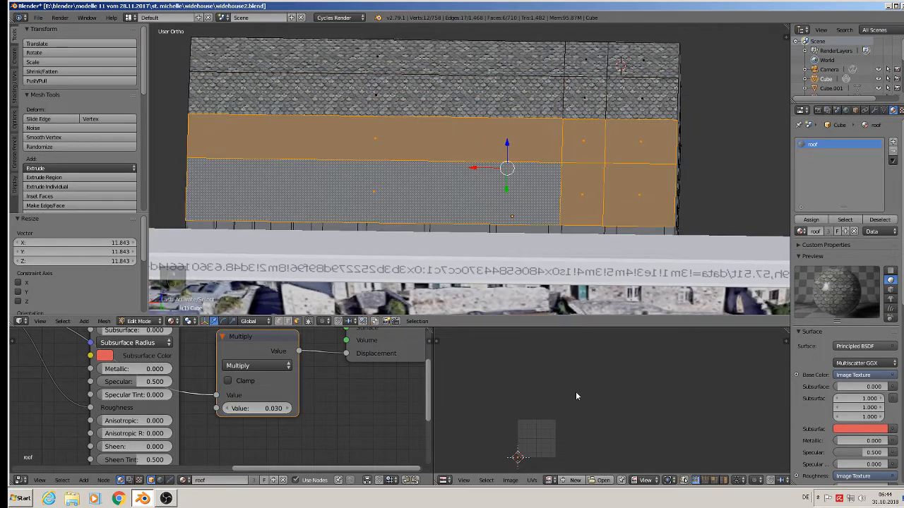
key("u")
left_click(461, 182)
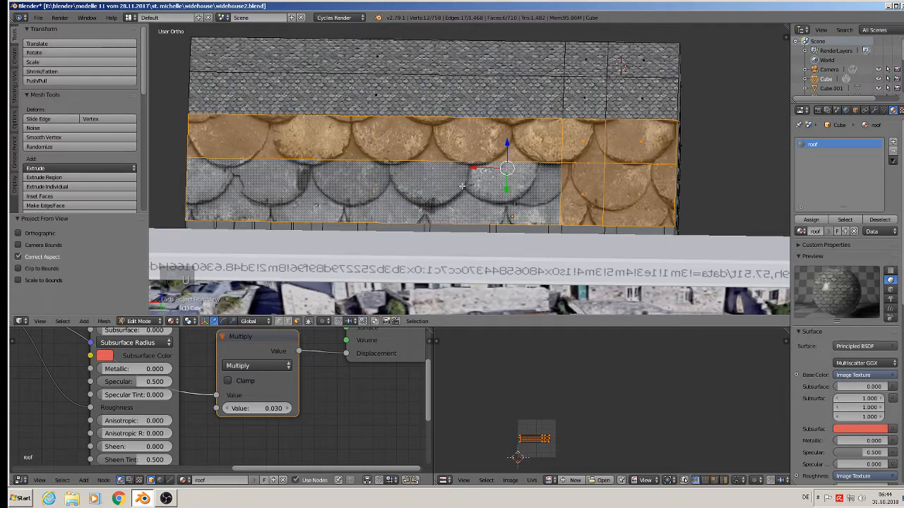
key("s")
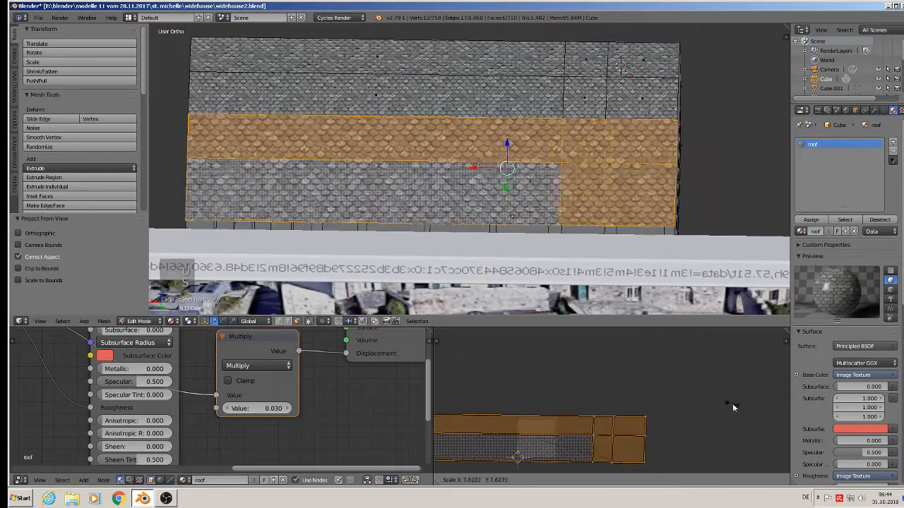
left_click(646, 350)
Leave Edit Mode on the house and save the file widehouse2.blend.
key("Tab")
middle_click_drag(565, 137, 348, 118)
scroll(348, 118, "down", 2)
middle_click_drag(411, 162, 388, 172, "shift")
scroll(541, 168, "down", 6)
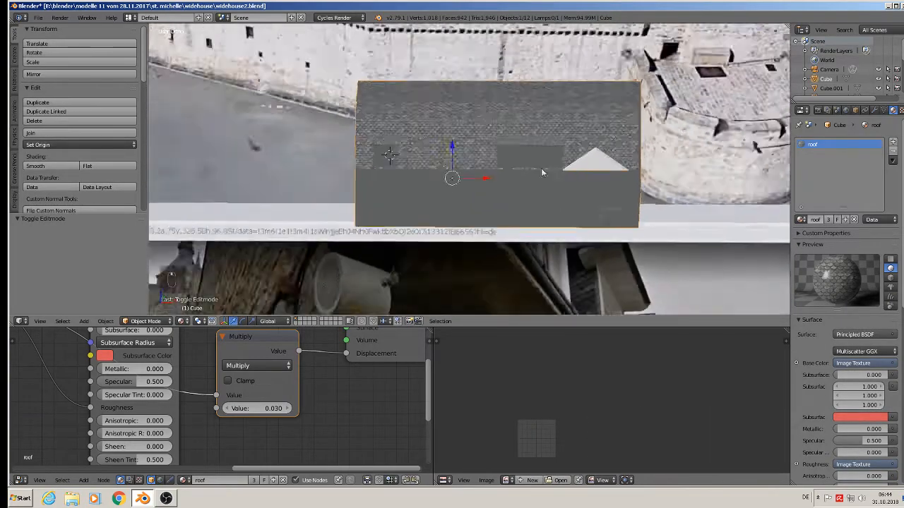
middle_click_drag(569, 183, 442, 167, "shift")
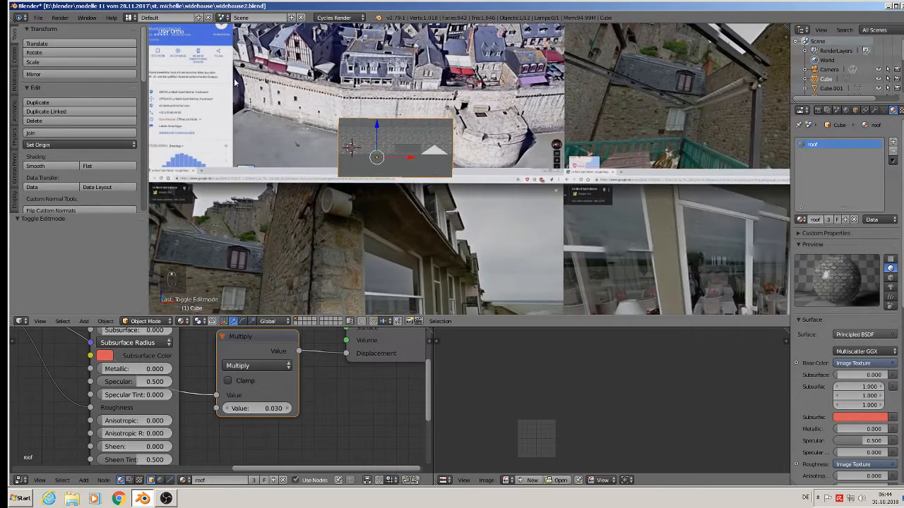
left_click(37, 16)
left_click(53, 93)
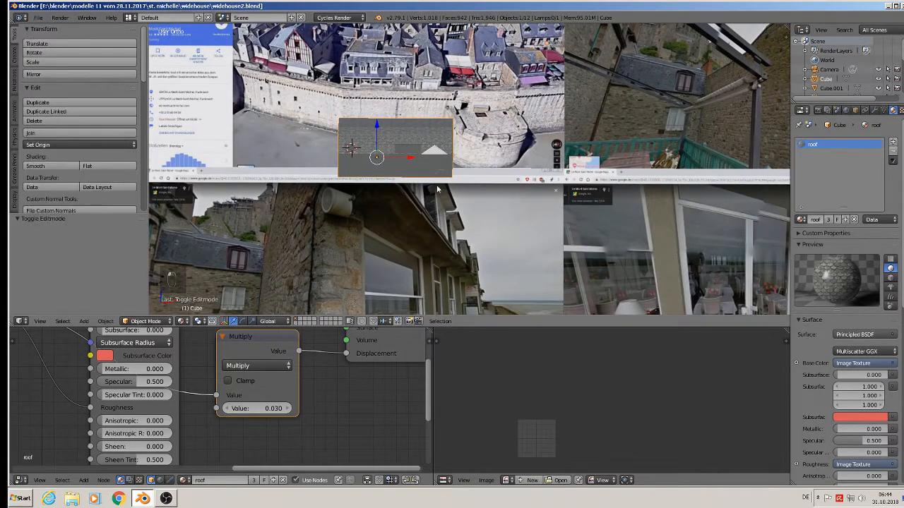
Examine the reference photos of the shingled gable above the windows and door, then return to the model's small gable.
scroll(437, 187, "down", 4)
middle_click_drag(706, 199, 260, 131, "shift")
scroll(260, 131, "up", 4)
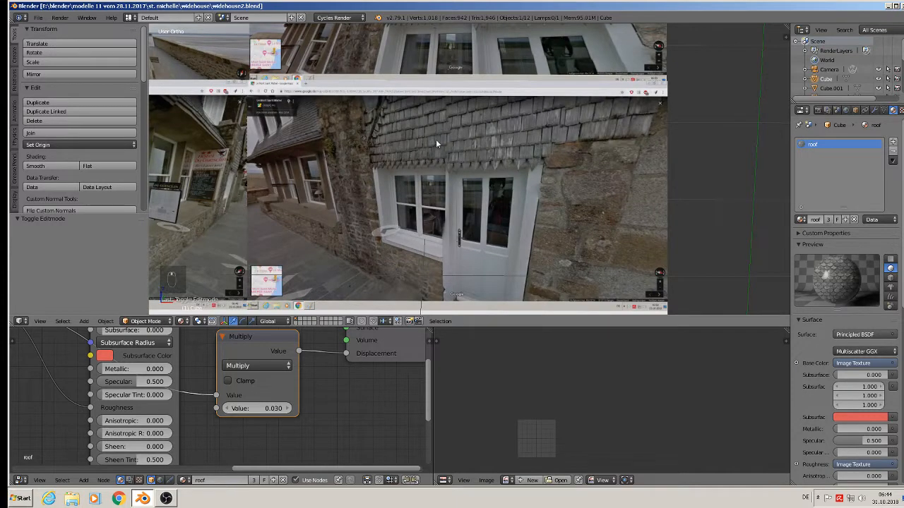
middle_click_drag(499, 141, 492, 242, "shift")
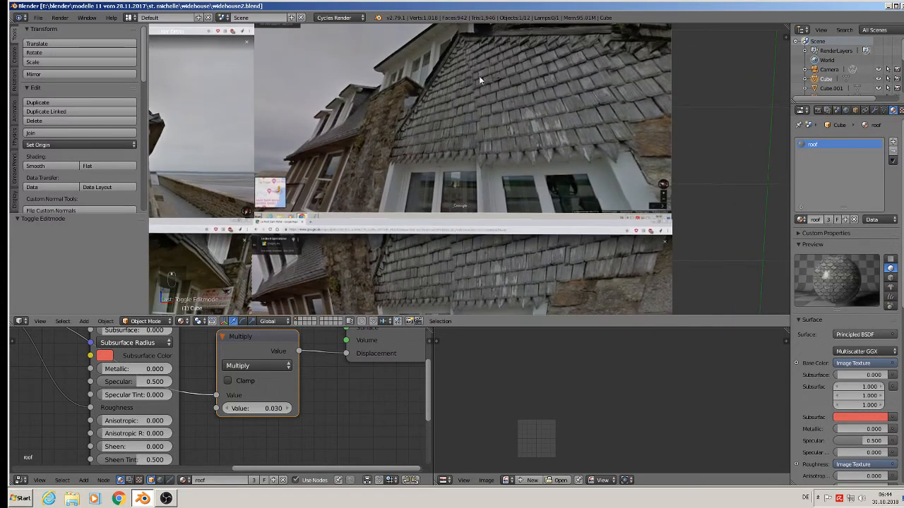
middle_click_drag(573, 104, 568, 164, "shift")
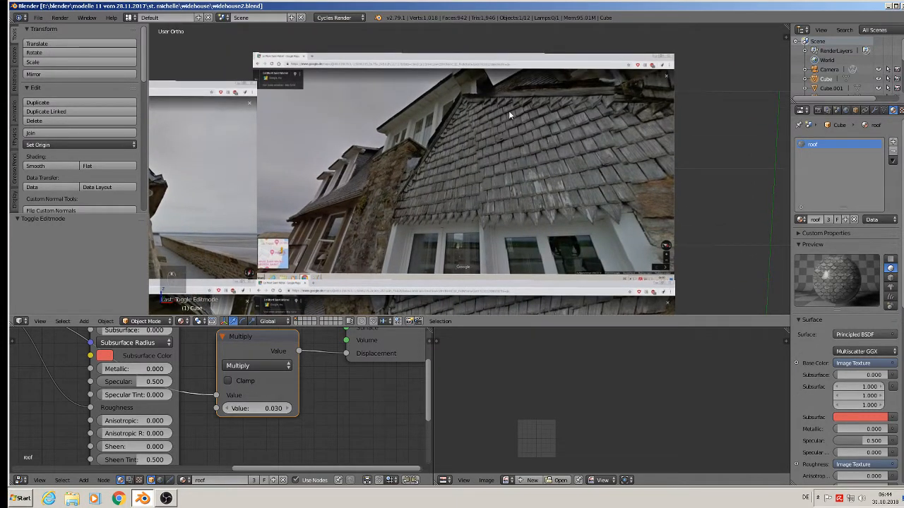
scroll(542, 120, "down", 7)
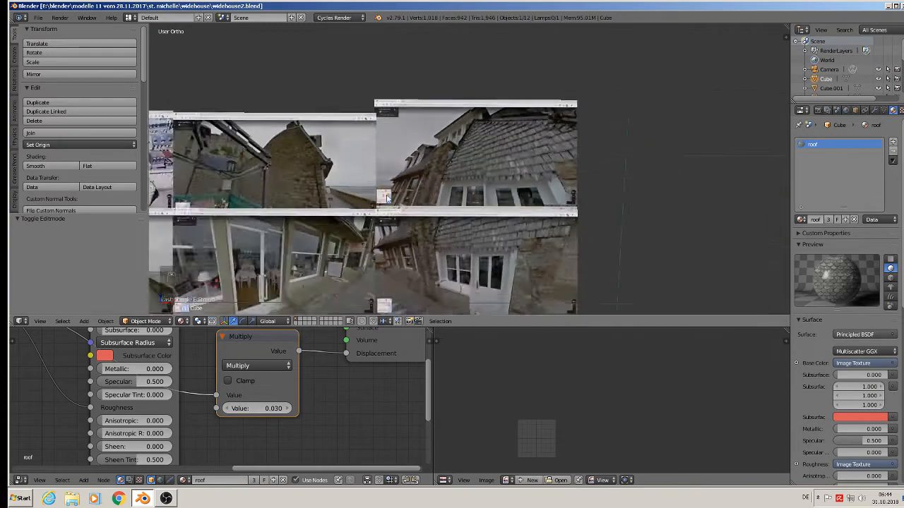
middle_click_drag(268, 166, 514, 82, "shift")
scroll(526, 81, "up", 8)
scroll(535, 79, "up", 6)
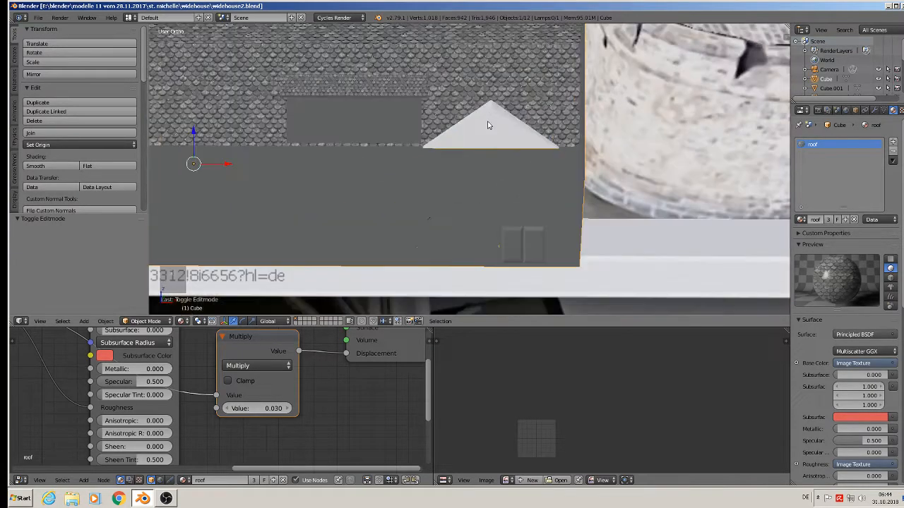
On the small white gable, select the two sloping roof faces and UV-map them with Project From View from the side.
right_click(484, 123)
middle_click_drag(486, 141, 519, 167)
scroll(517, 168, "up", 3)
key("Tab")
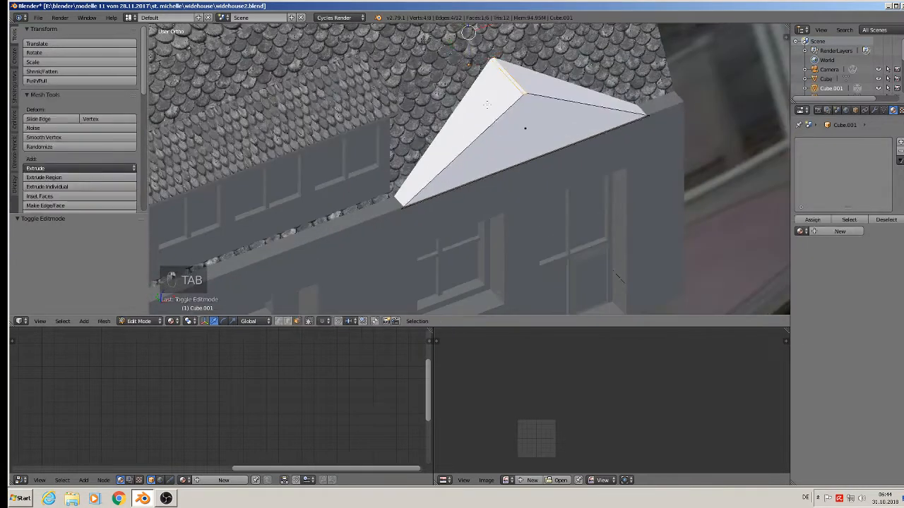
right_click(531, 80)
middle_click_drag(516, 108, 614, 141)
middle_click_drag(580, 69, 584, 81)
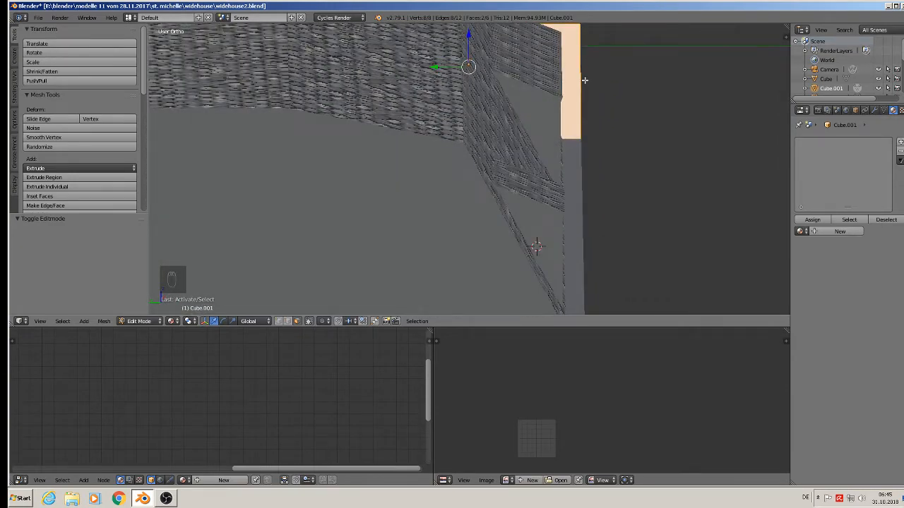
middle_click_drag(585, 80, 585, 72)
key("u")
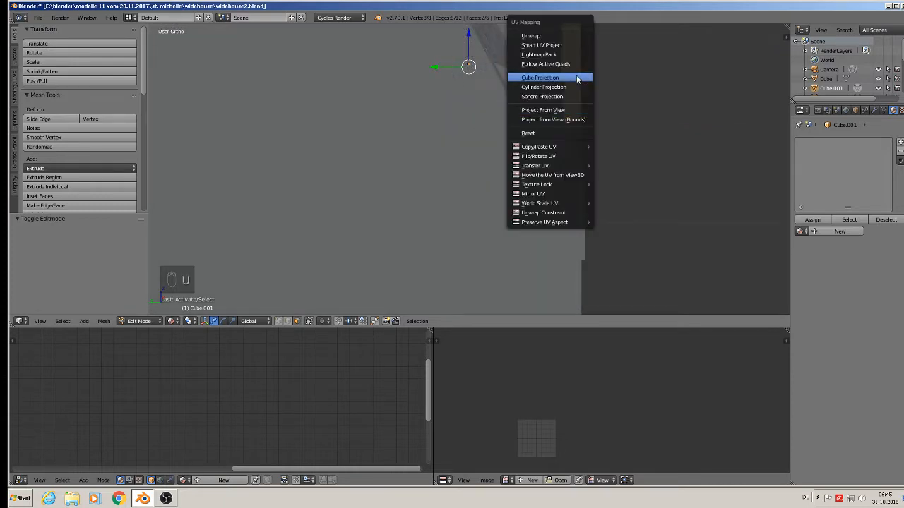
left_click(555, 110)
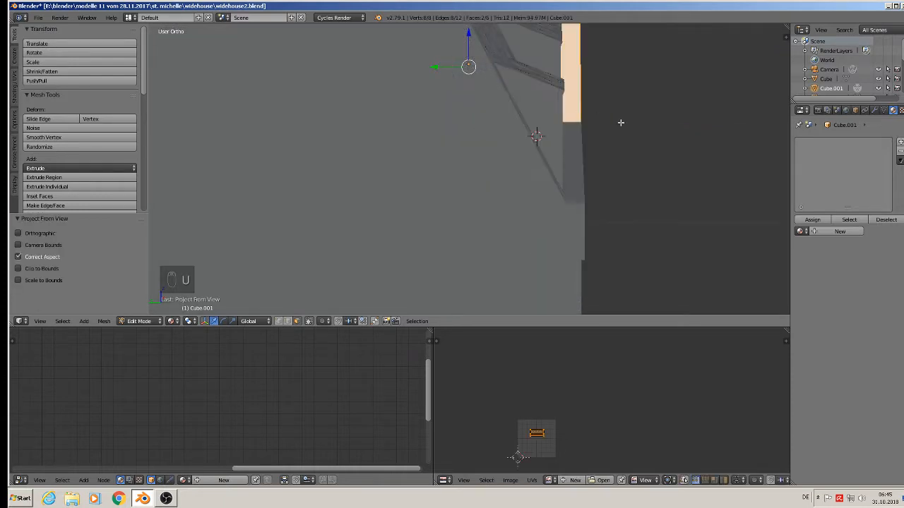
Assign the existing roof material to the gable and scale its two slopes' UVs up about 4.68 times.
left_click(800, 231)
left_click(773, 245)
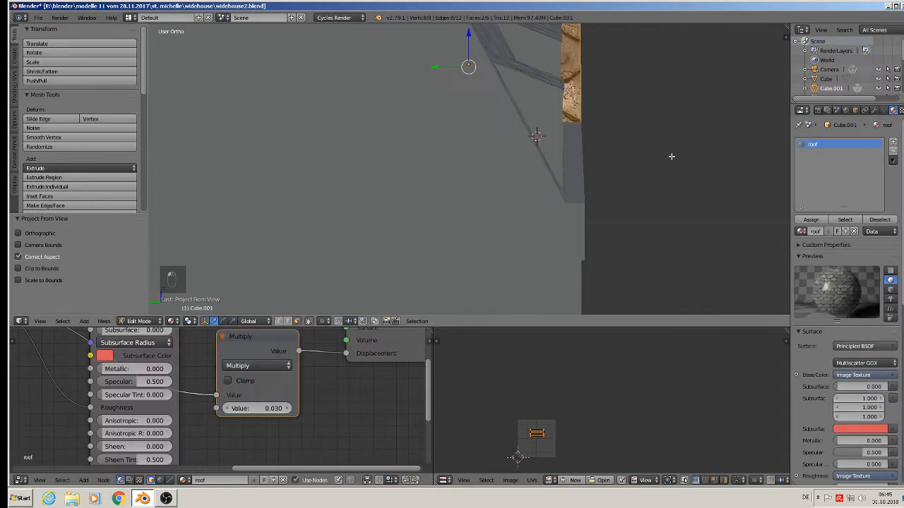
key("s")
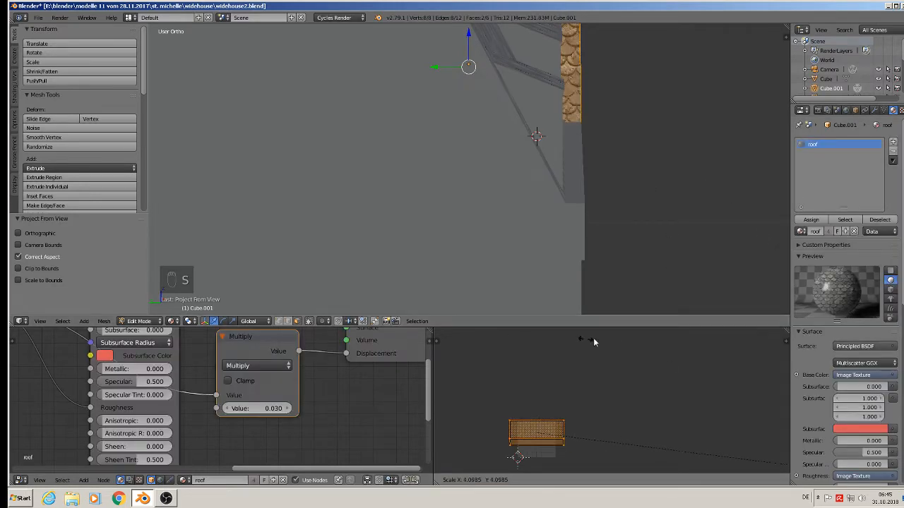
left_click(614, 280)
middle_click_drag(614, 280, 569, 162)
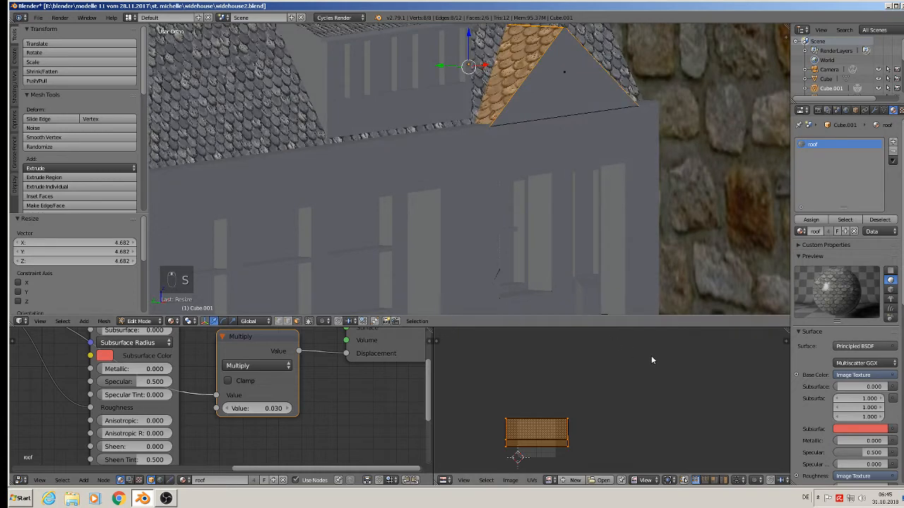
Scale the gable slopes' UVs up about 1.16 times more, leave Edit Mode and save the file.
key("s")
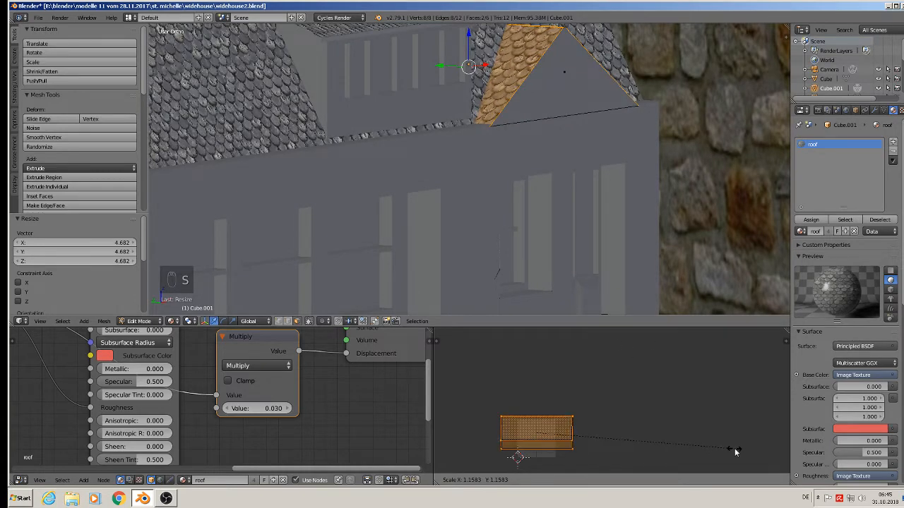
left_click(735, 450)
key("Tab")
scroll(583, 169, "down", 4)
mouse_move(583, 169)
middle_mouse_down()
mouse_move(506, 179)
mouse_move(585, 178)
middle_mouse_up()
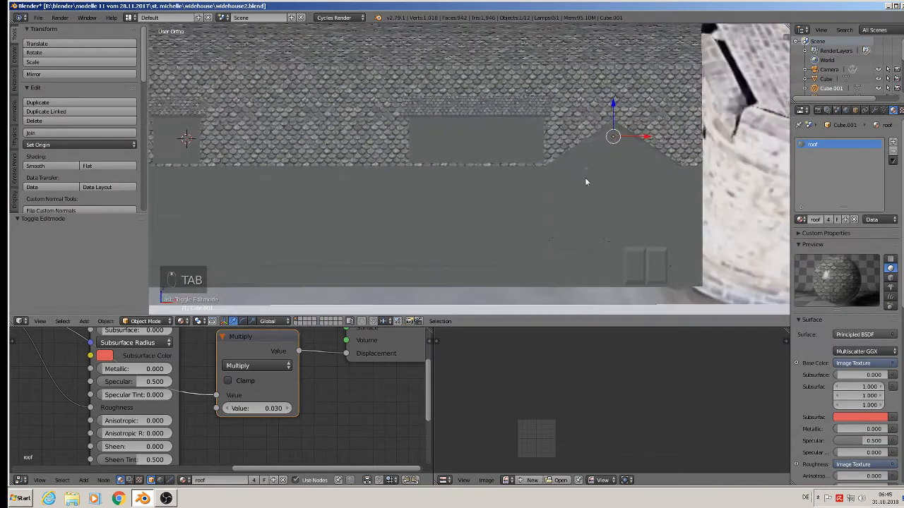
left_click(36, 18)
key("KP_0")
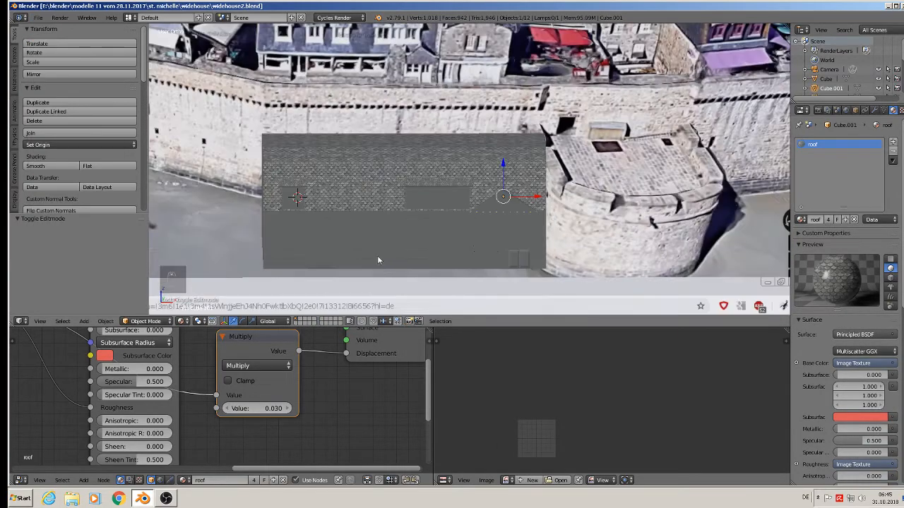
Examine the reference photos of the white window and door frames, then return to the house model's ground-floor facade.
scroll(379, 222, "up", 5)
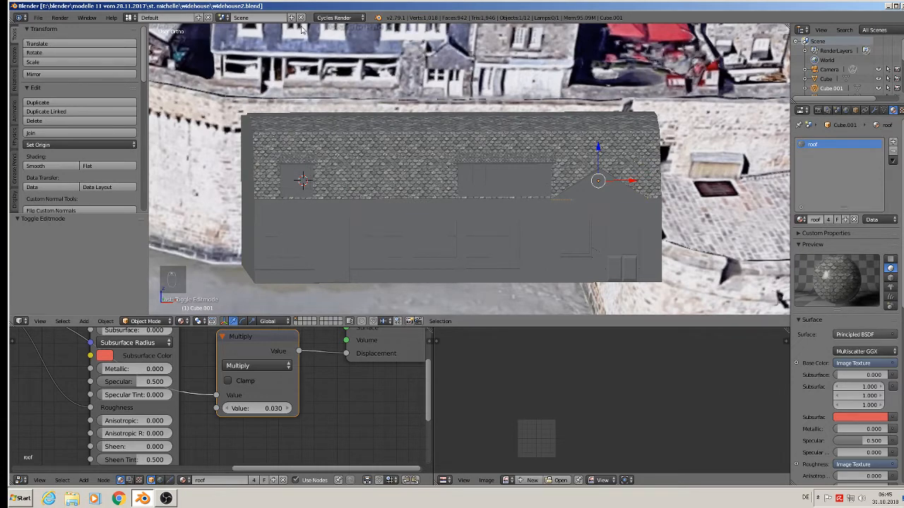
scroll(452, 134, "down", 4)
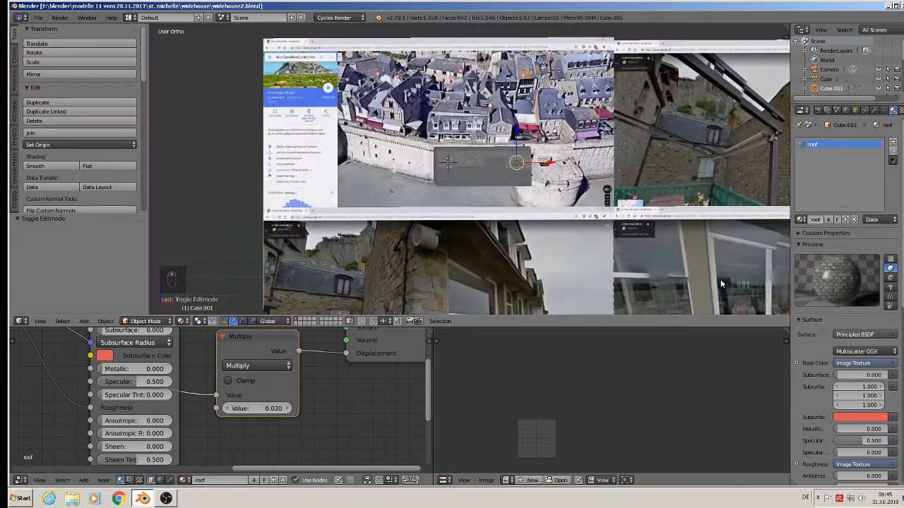
scroll(718, 270, "up", 8)
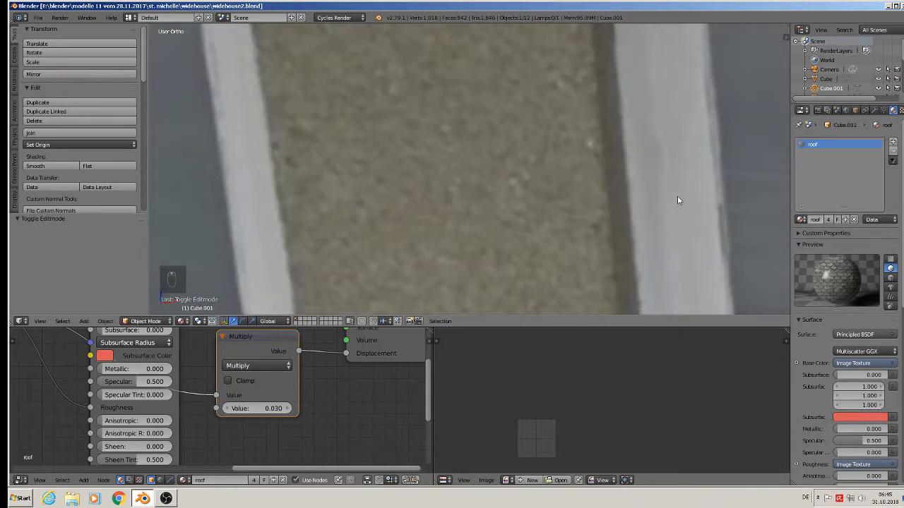
scroll(681, 226, "down", 8)
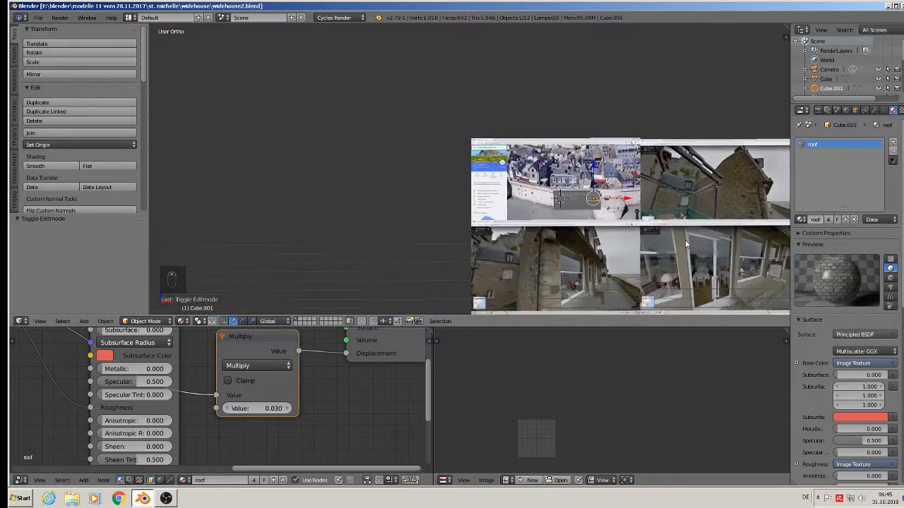
scroll(685, 245, "up", 8)
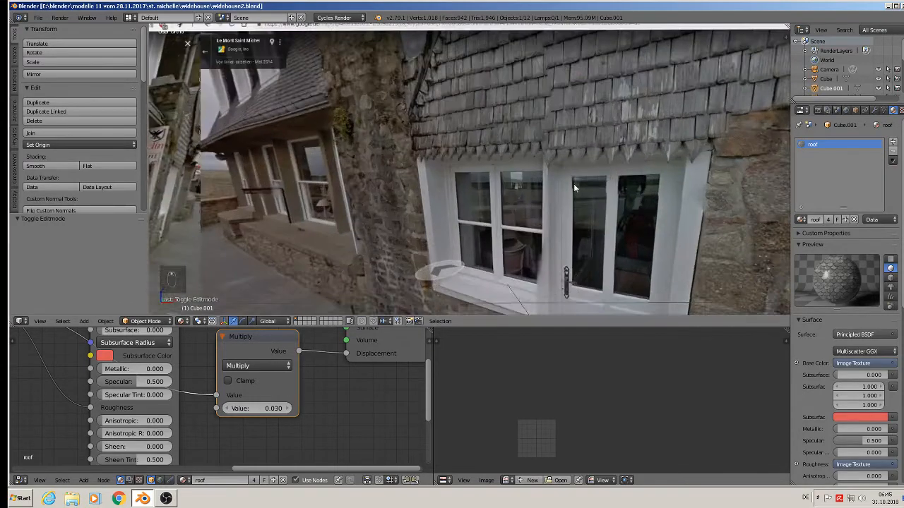
scroll(553, 188, "down", 6)
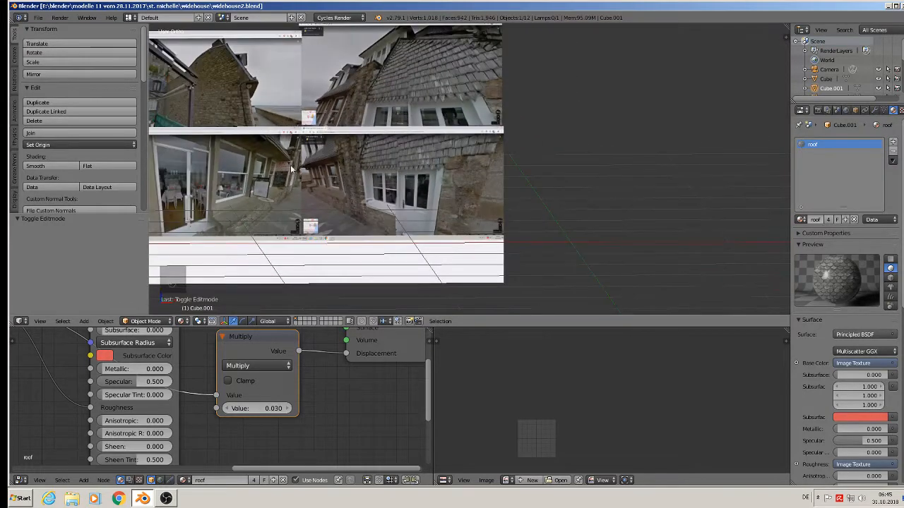
scroll(720, 144, "up", 2)
scroll(532, 80, "up", 5)
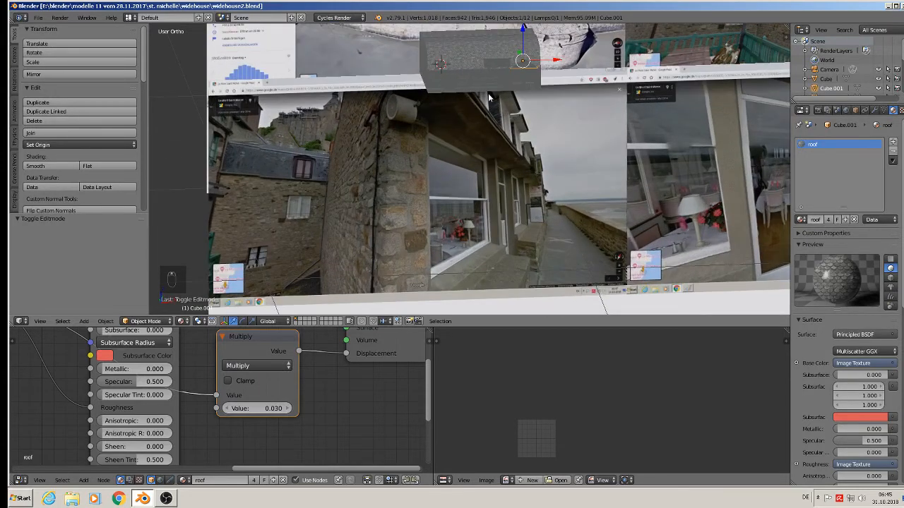
scroll(484, 146, "up", 6)
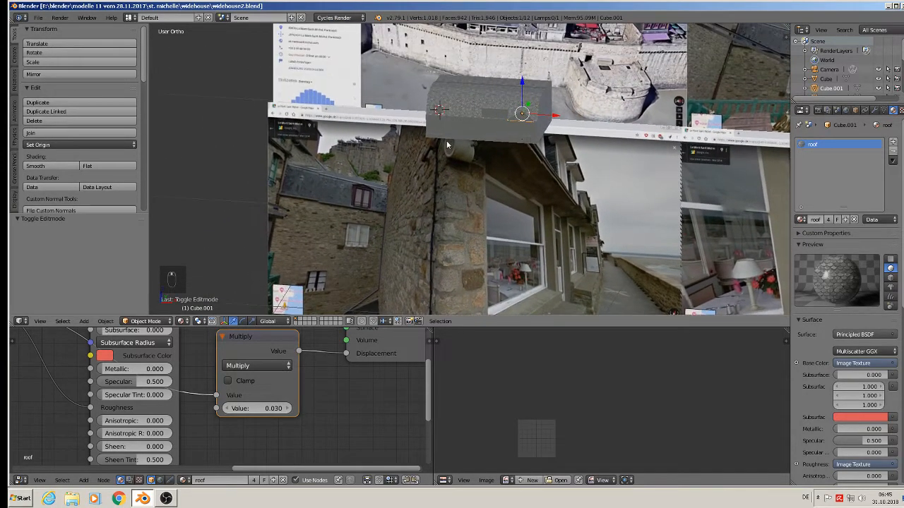
scroll(446, 103, "up", 5)
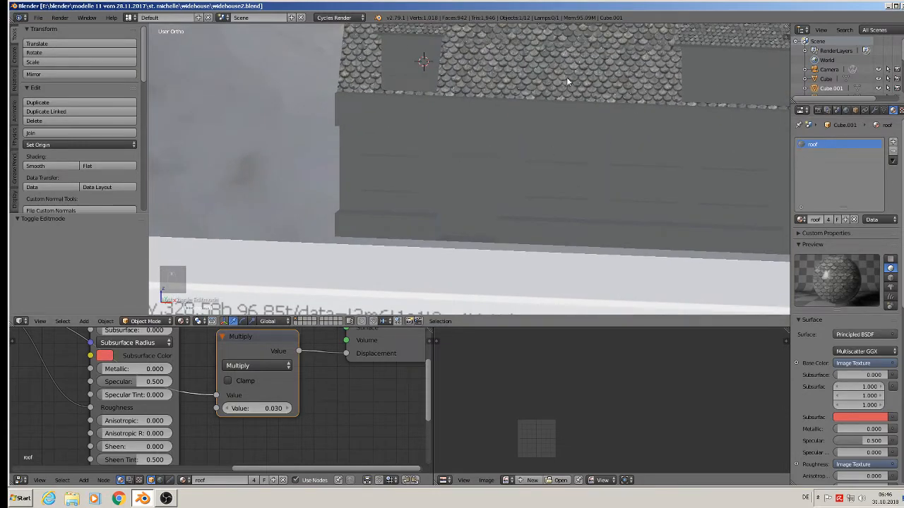
Add a second material named "wihte wood" to the main house and set its Diffuse BSDF roughness to about 0.742.
right_click(566, 76)
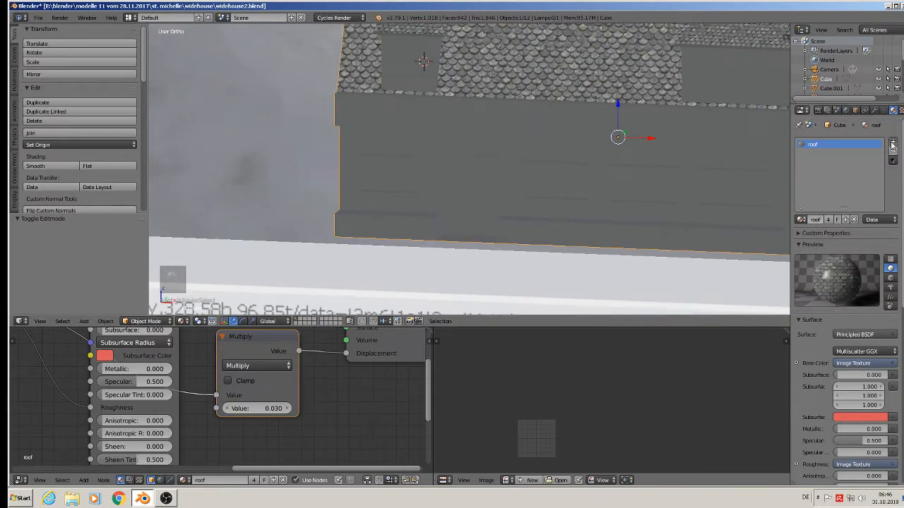
left_click(893, 142)
left_click(836, 221)
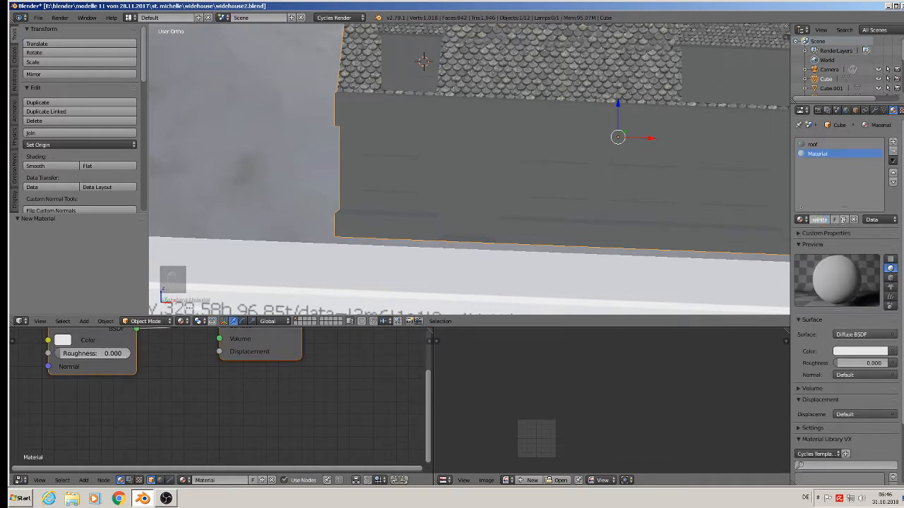
type("wihte wood")
key("Return")
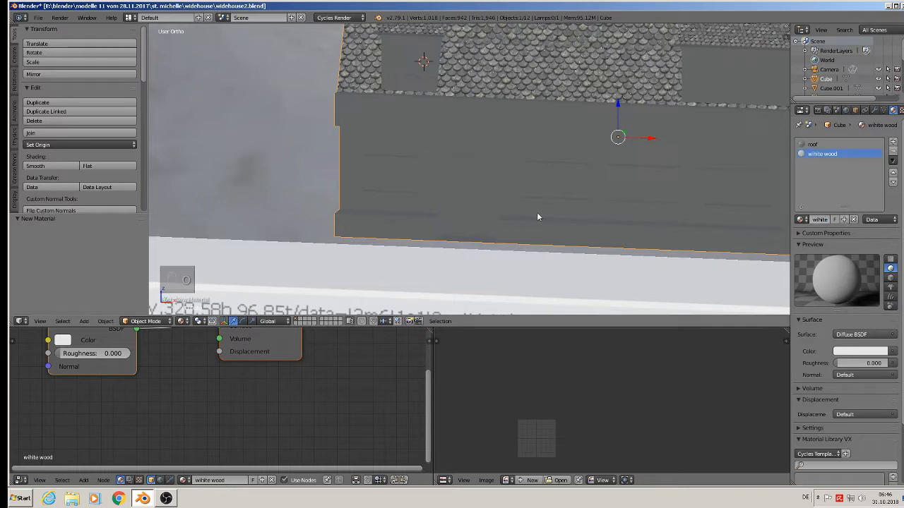
key("Home")
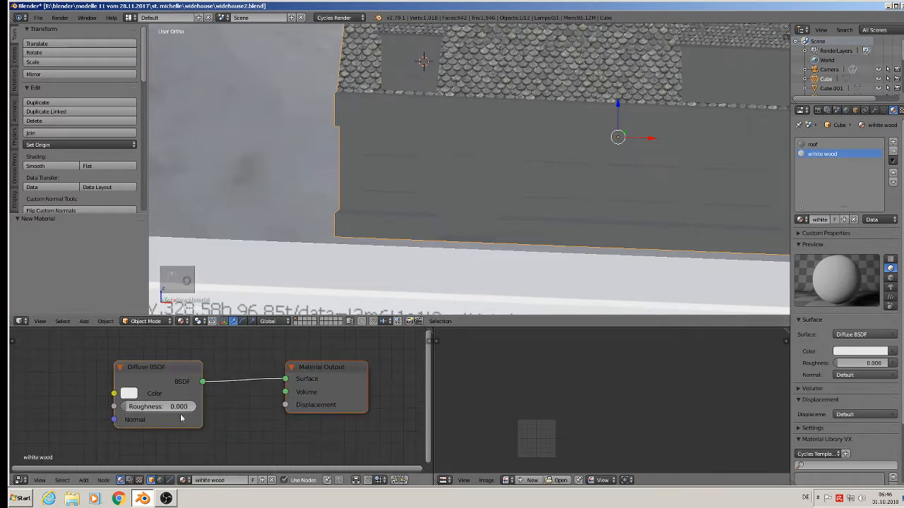
left_click_drag(145, 406, 170, 407)
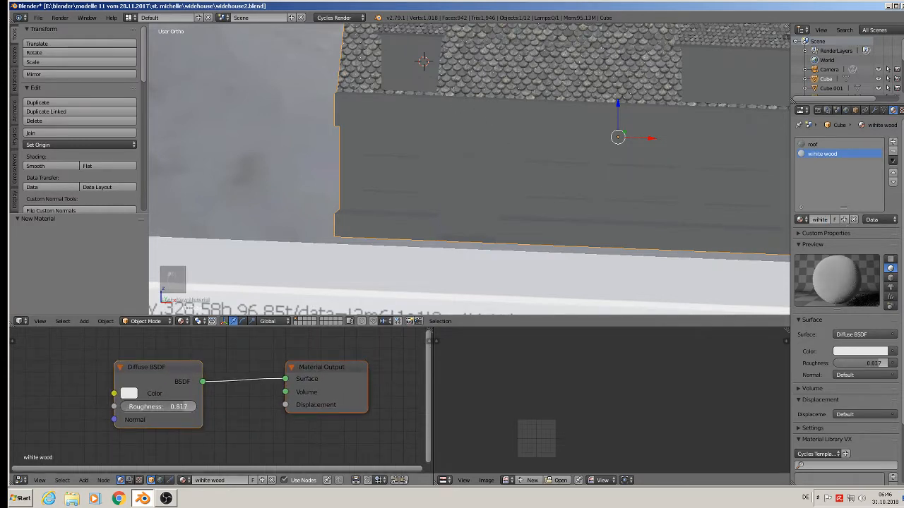
In Edit Mode, select all frame and crossbar faces of the leftmost ground-floor window and assign the "wihte wood" material to them.
key("Tab")
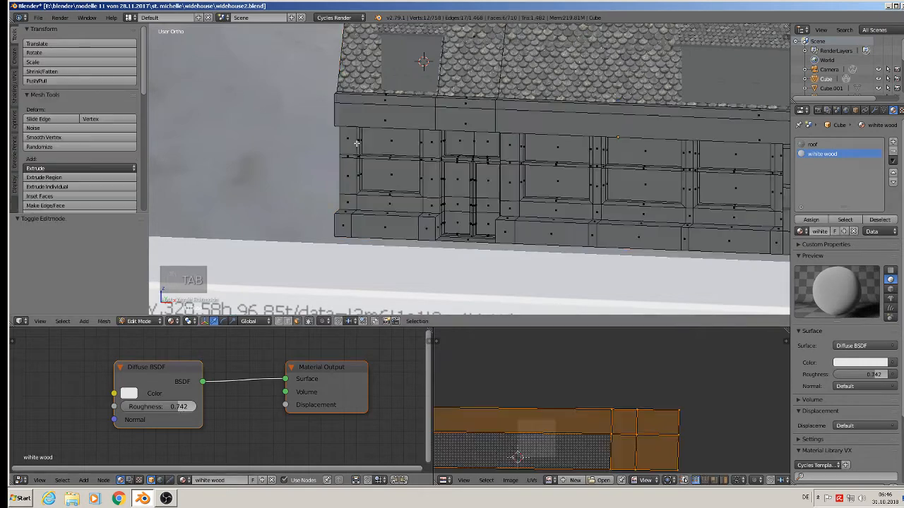
scroll(361, 153, "up", 4)
scroll(360, 154, "up", 2)
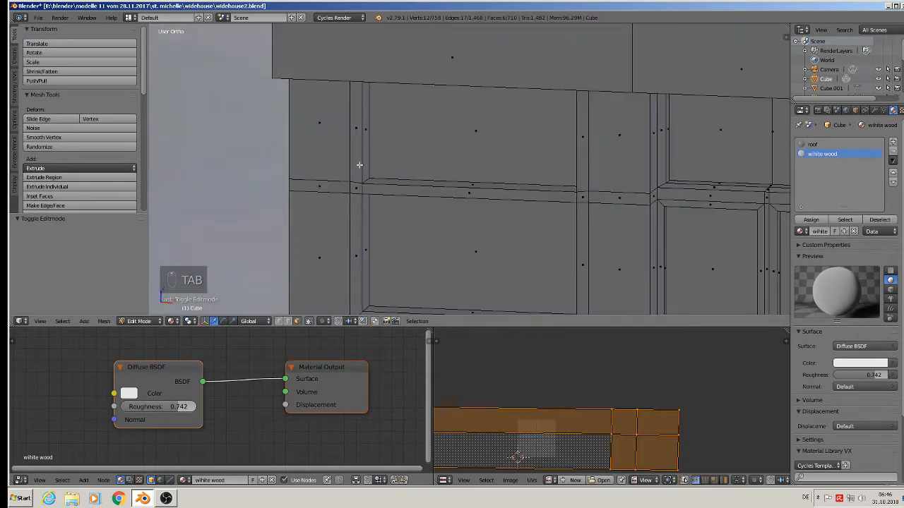
right_click(354, 185)
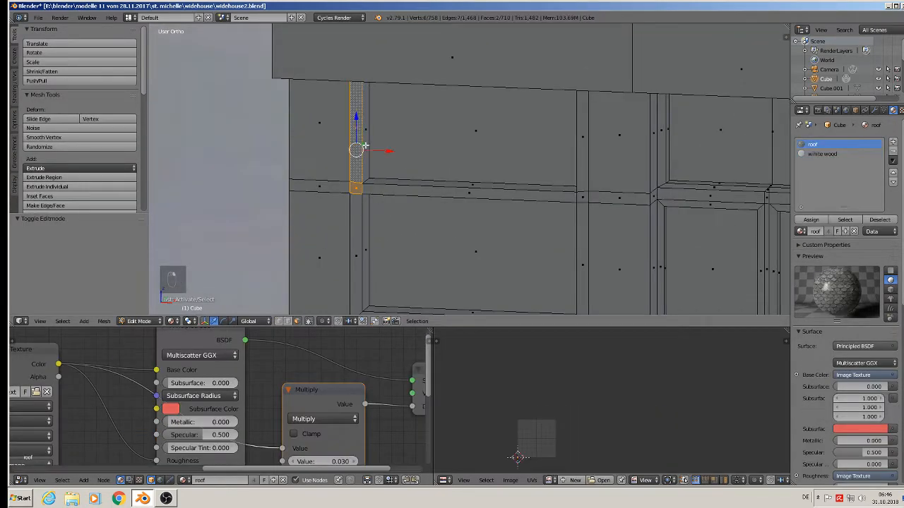
right_click(367, 189, "shift")
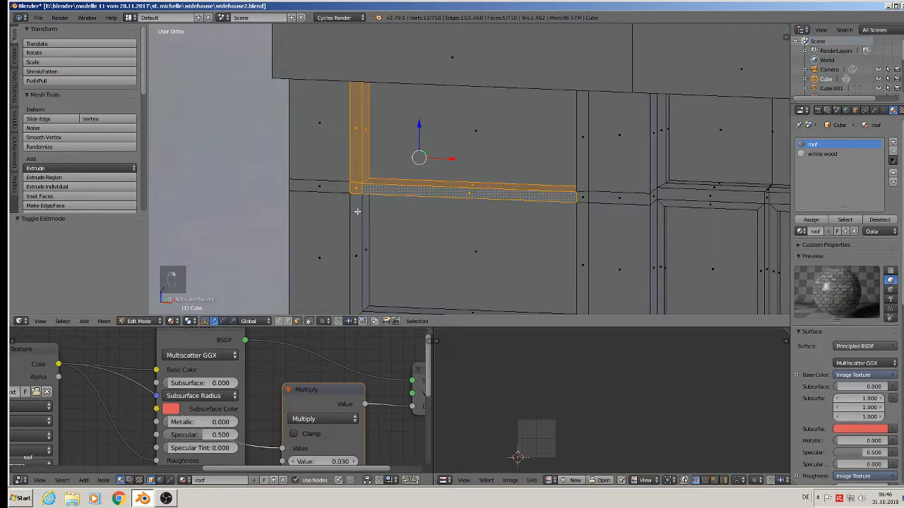
right_click(357, 213, "shift")
right_click(365, 215, "shift")
middle_click_drag(382, 240, 355, 175, "shift")
right_click(377, 257, "shift")
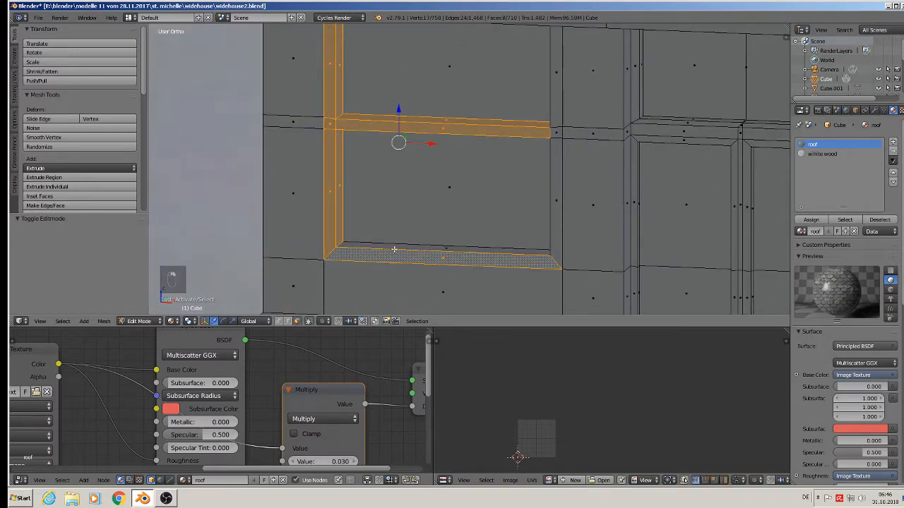
right_click(410, 244, "shift")
right_click(417, 236, "shift")
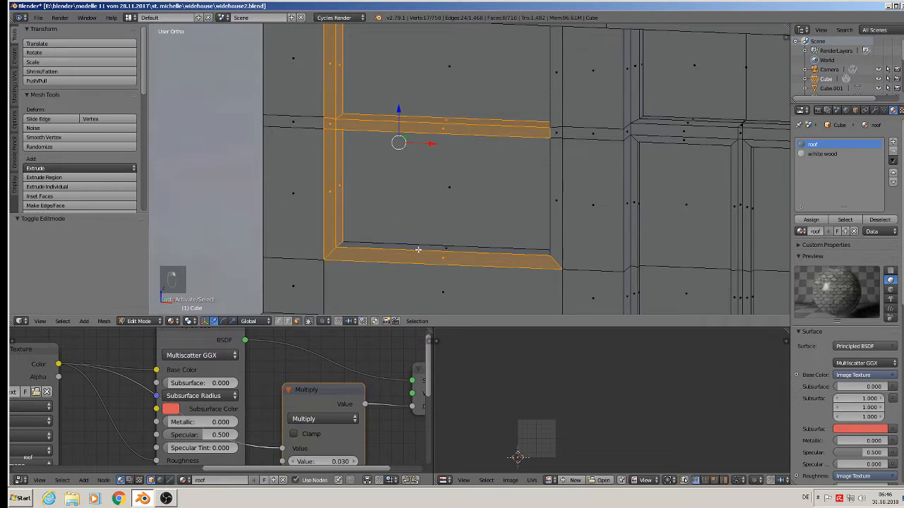
right_click(417, 250, "shift")
middle_click_drag(464, 249, 461, 156)
right_click(463, 144, "shift")
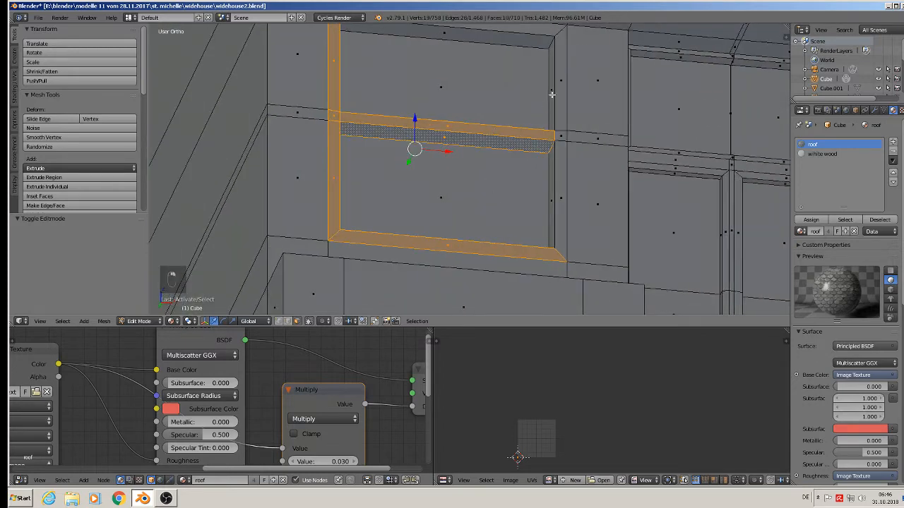
right_click(551, 94, "shift")
right_click_drag(550, 63, 548, 49, "shift")
right_click(535, 35, "shift")
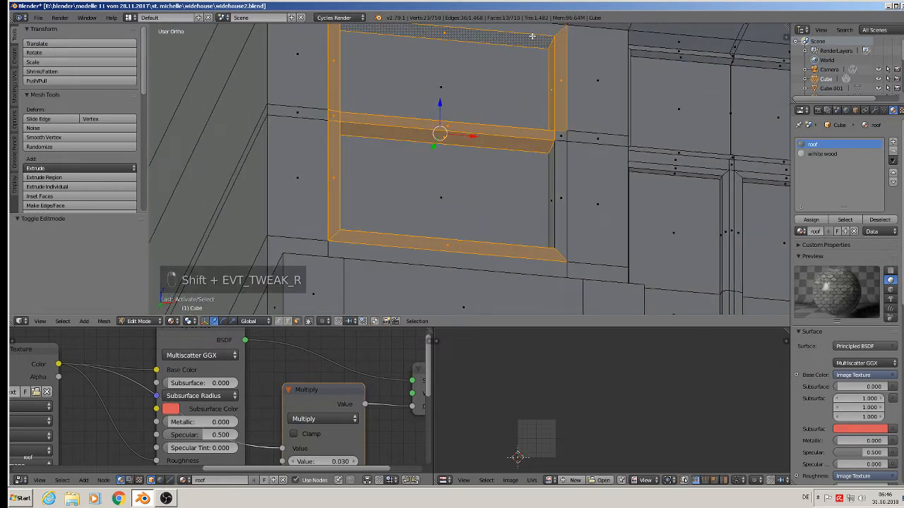
right_click(557, 28, "shift")
right_click(550, 163, "shift")
right_click(559, 154, "shift")
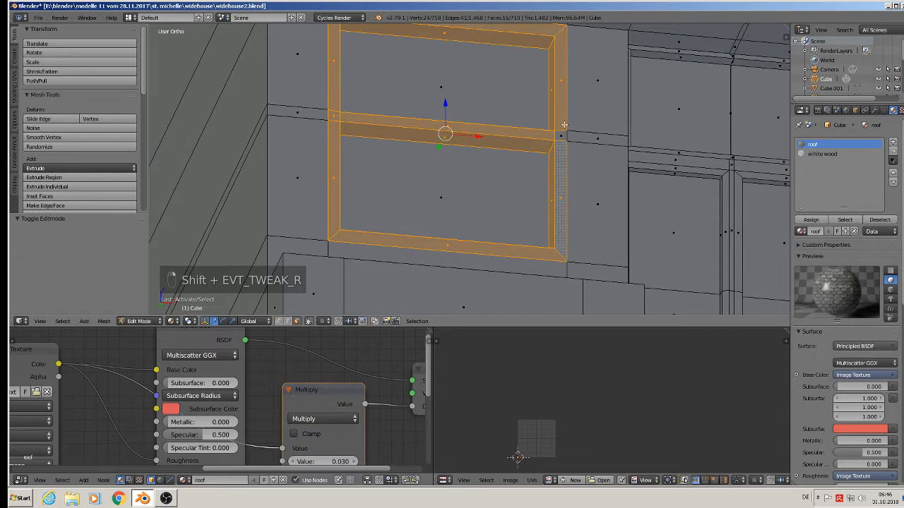
right_click(560, 134, "shift")
left_click(821, 153)
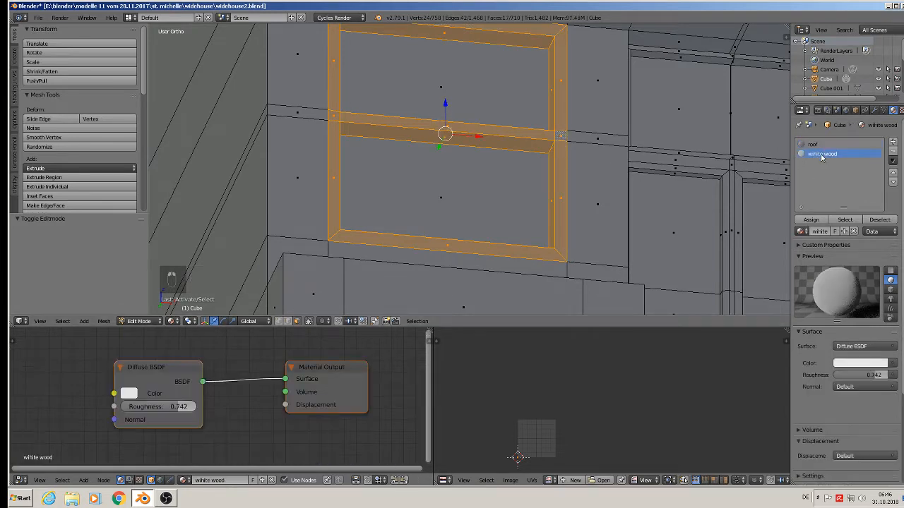
left_click(811, 220)
key("Tab")
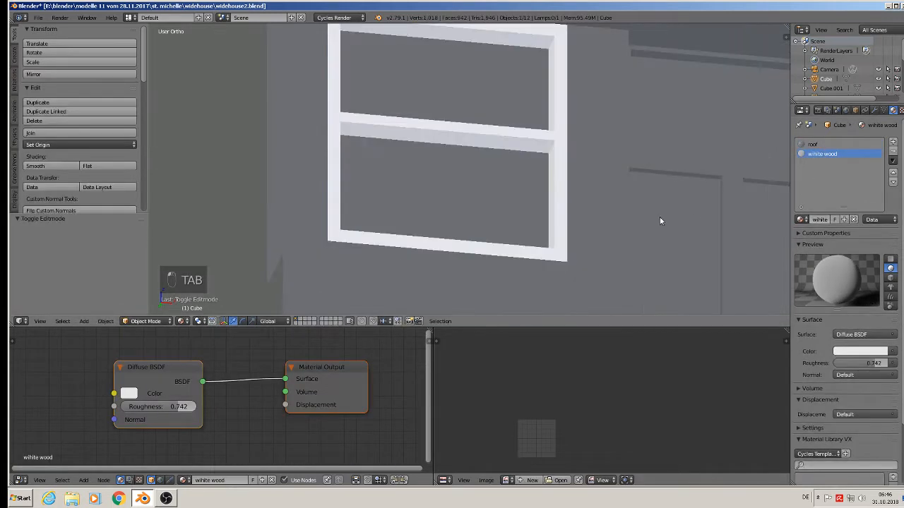
In Edit Mode, select the top and side frame faces of the transom window above the double door.
scroll(653, 226, "up", 4)
key("Tab")
scroll(466, 154, "up", 4)
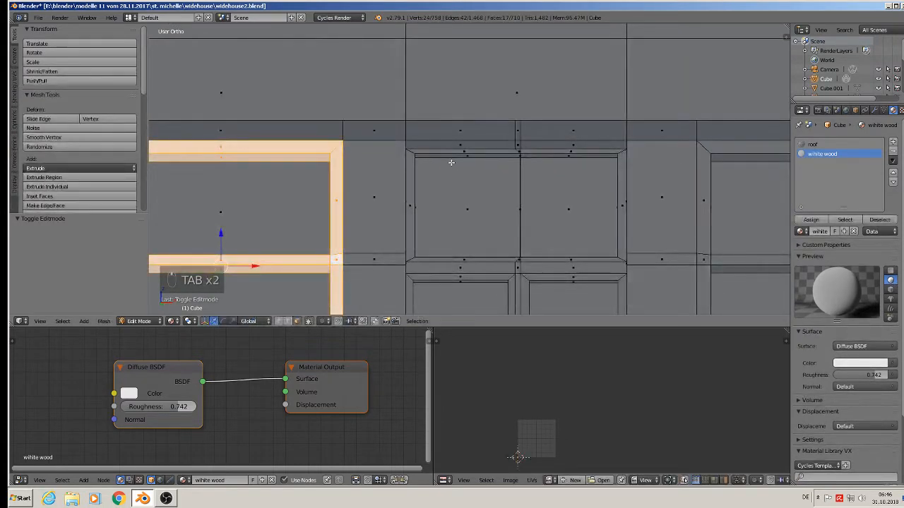
right_click(466, 154)
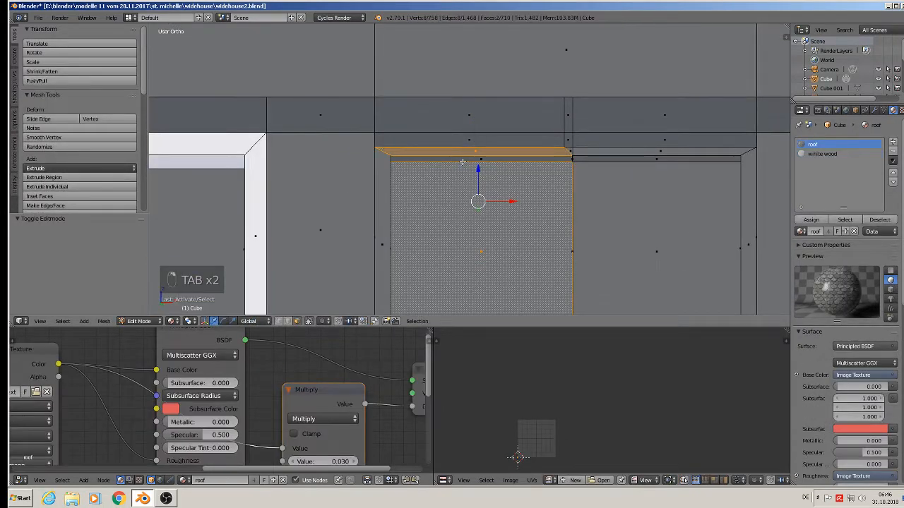
right_click(387, 178, "shift")
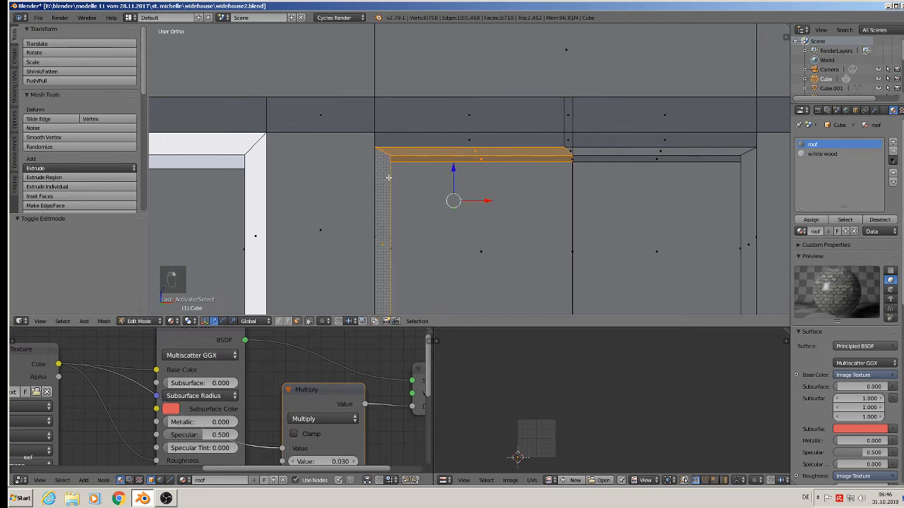
right_click(574, 149, "shift")
right_click(586, 158, "shift")
right_click(606, 151, "shift")
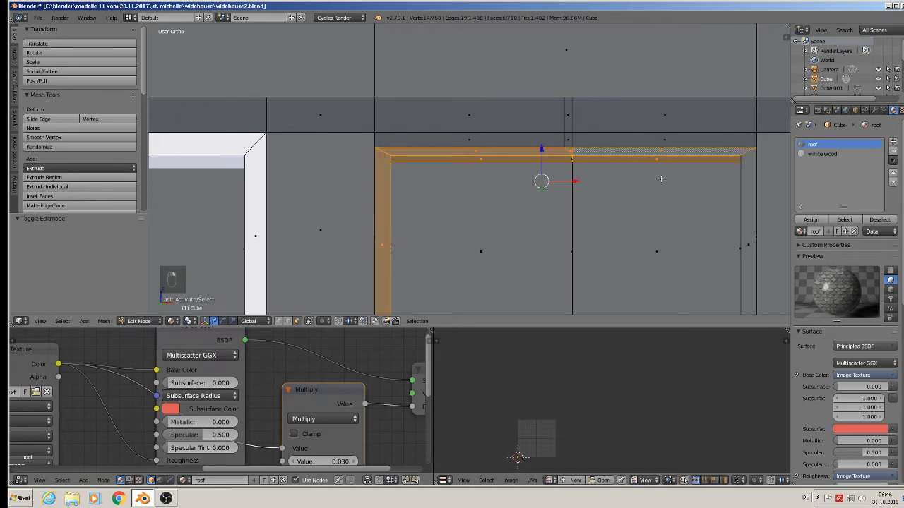
scroll(659, 178, "down", 2)
right_click(680, 141, "shift")
middle_click_drag(686, 200, 679, 219)
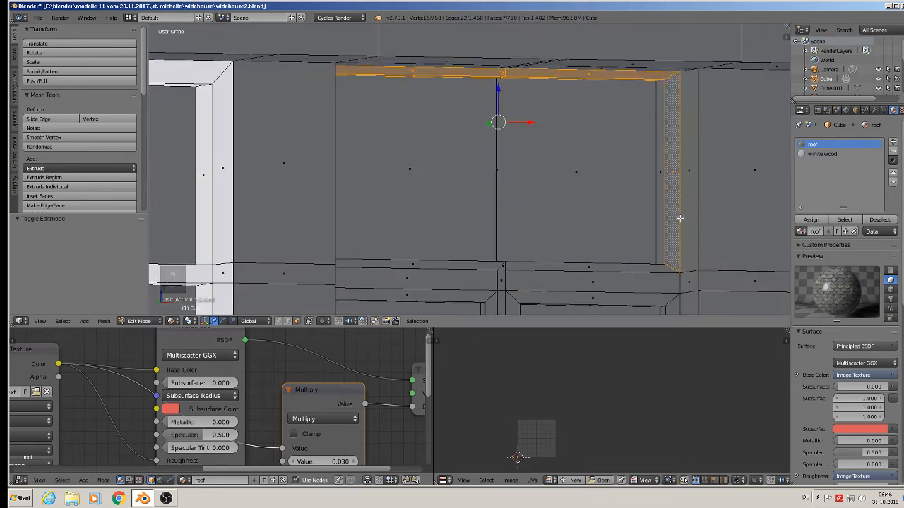
right_click(656, 195, "shift")
Add the transom window's bottom and remaining inner left frame faces to the selection and assign the "wihte wood" material.
middle_click_drag(561, 263, 502, 140, "shift")
right_click(461, 122, "shift")
right_click(373, 82, "shift")
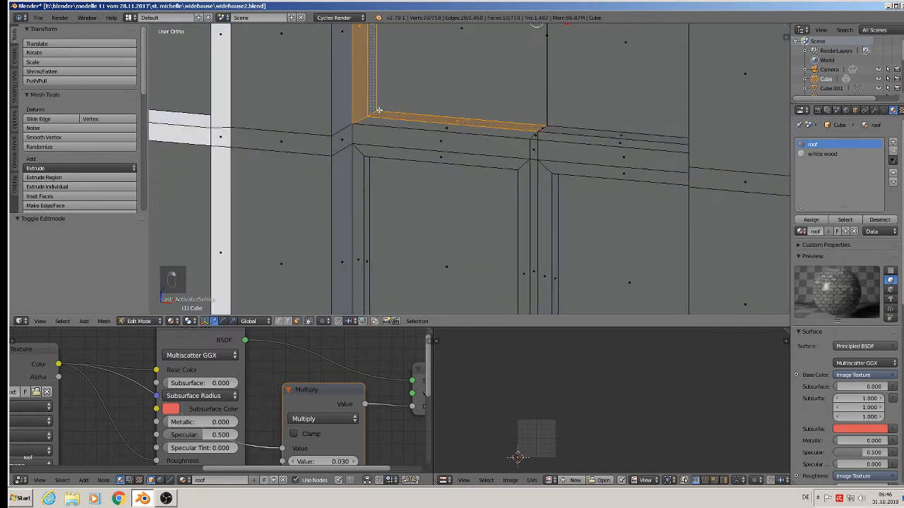
right_click(383, 122, "shift")
right_click(600, 140, "shift")
right_click(566, 134, "shift")
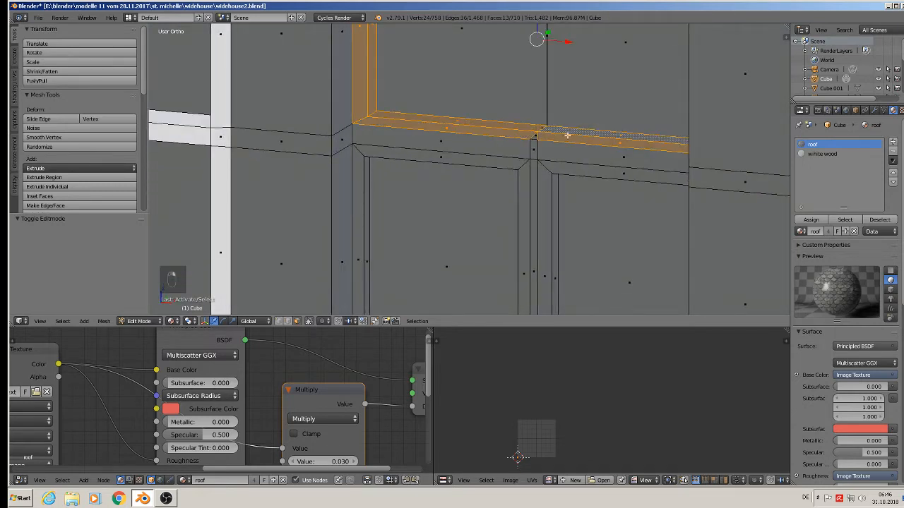
right_click(537, 136, "shift")
middle_click_drag(539, 135, 628, 141)
left_click(826, 154)
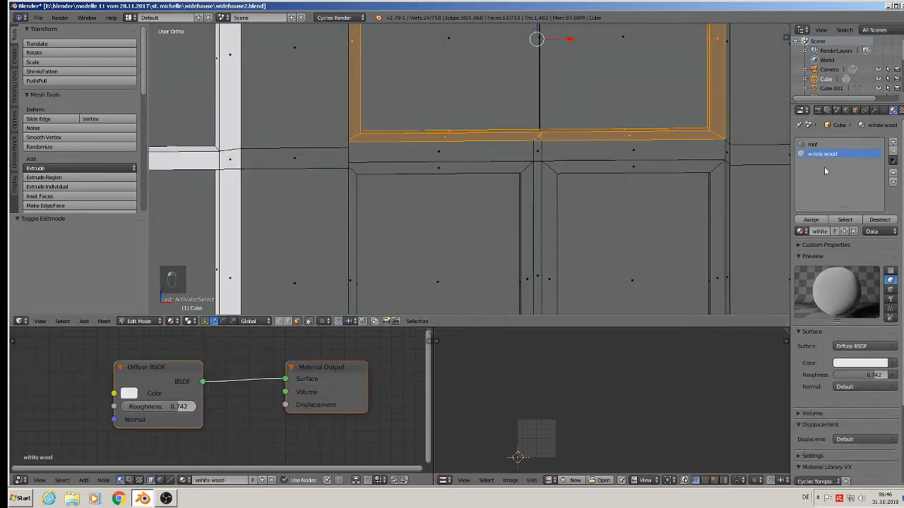
left_click(813, 220)
Select the top and upper side frame faces of the double door's left leaf.
middle_click_drag(657, 205, 597, 211)
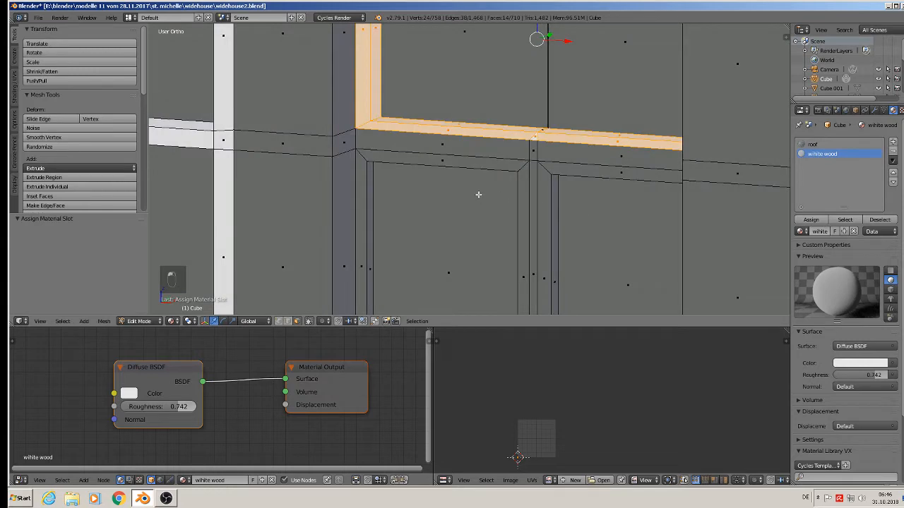
scroll(402, 167, "up", 2)
right_click(371, 161)
right_click(339, 182, "shift")
right_click(351, 195, "shift")
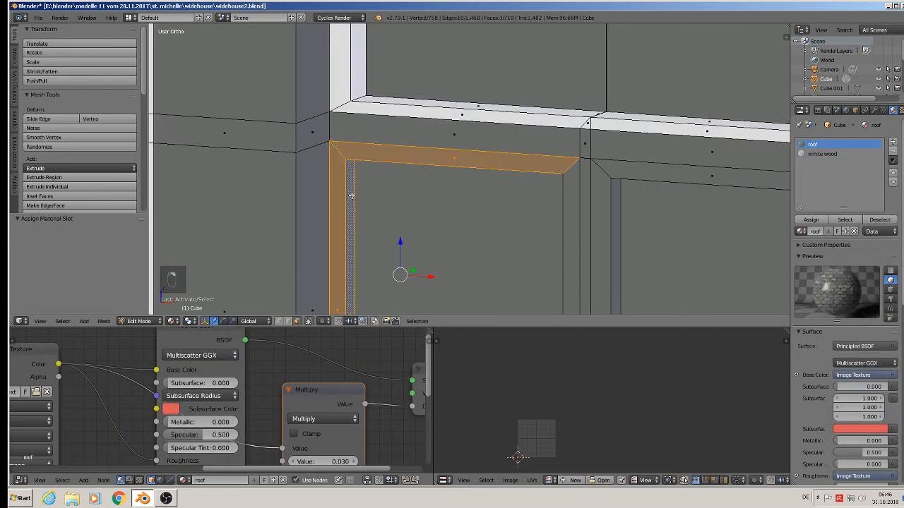
middle_click_drag(418, 218, 521, 115)
right_click(558, 199, "shift")
right_click(576, 188, "shift")
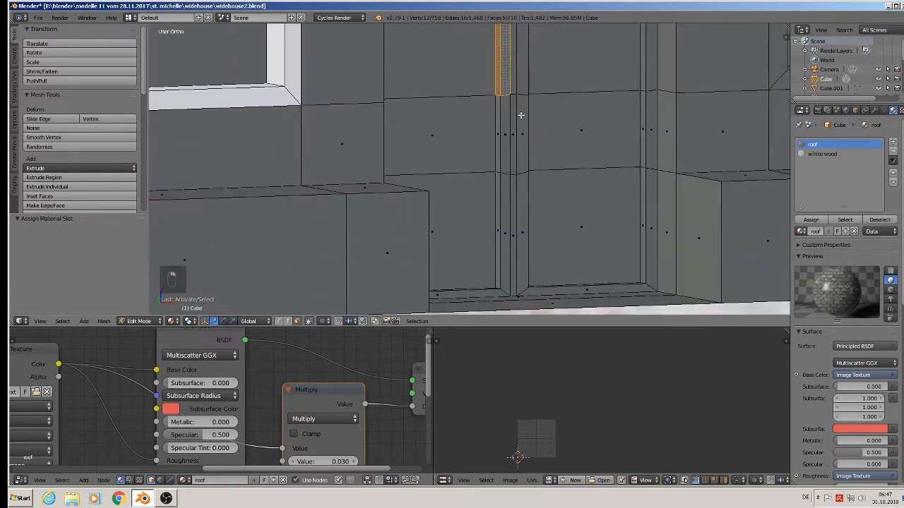
Add the left door leaf's lower side and bottom frame faces to the selection and assign the "wihte wood" material.
right_click(499, 153, "shift")
right_click(504, 145, "shift")
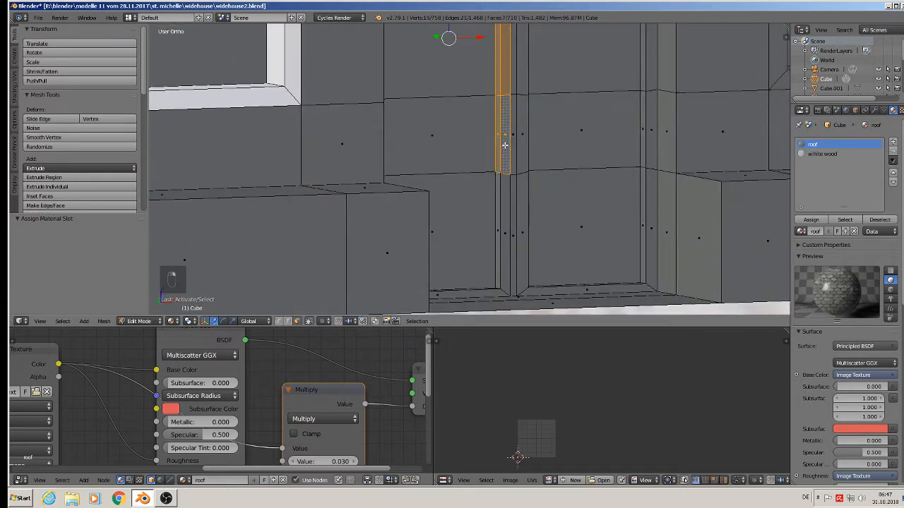
right_click(498, 201, "shift")
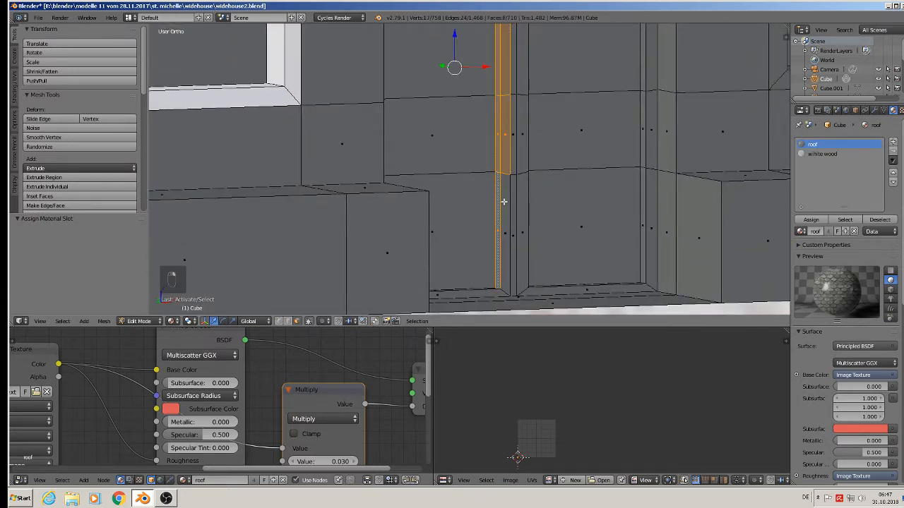
right_click(490, 292, "shift")
middle_click_drag(489, 294, 431, 303)
scroll(409, 291, "up", 2)
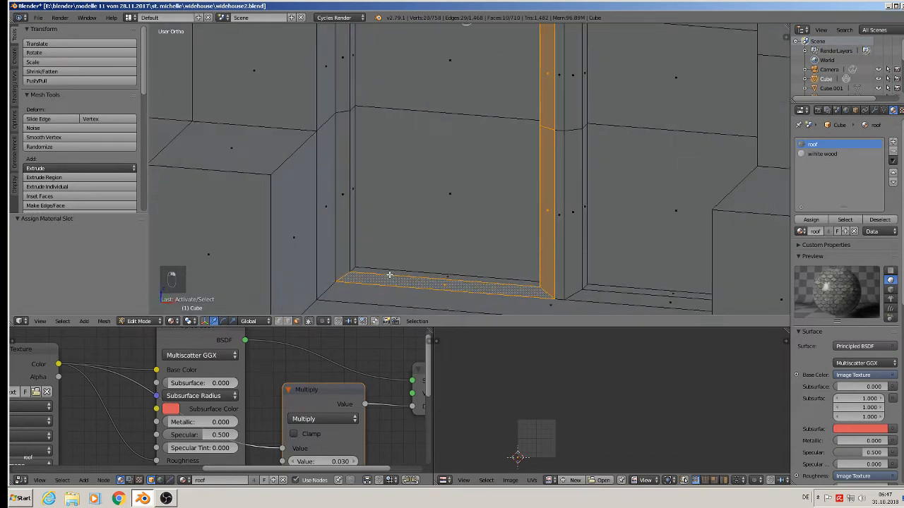
right_click(389, 272, "shift")
right_click(341, 240, "shift")
right_click_drag(355, 190, 355, 63, "shift")
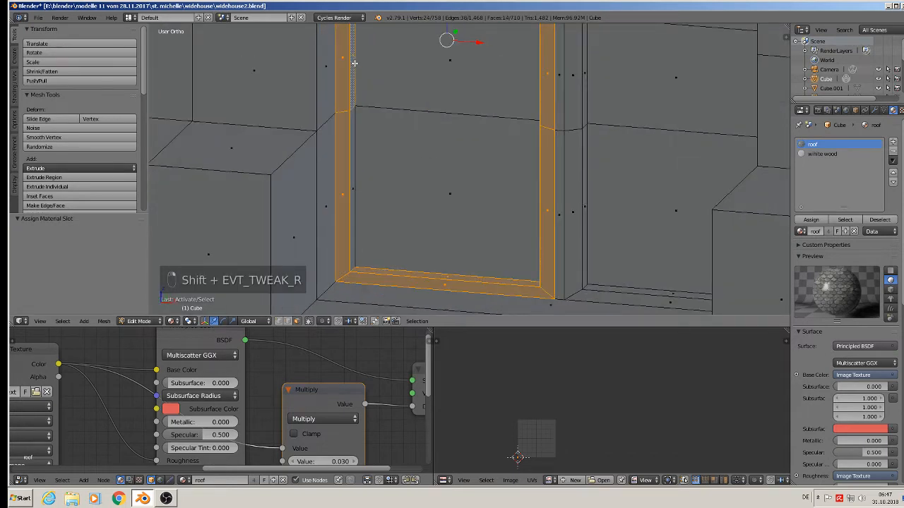
right_click(354, 138, "shift")
left_click(821, 154)
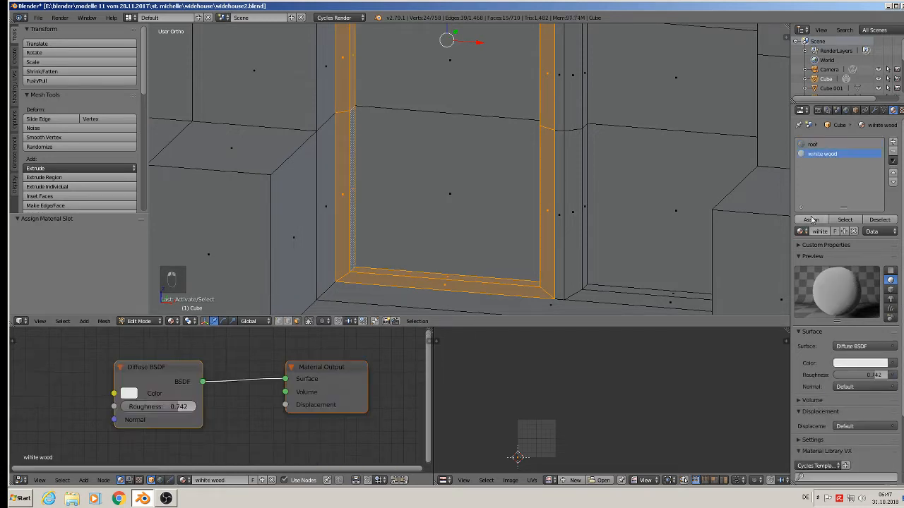
left_click(811, 219)
Select the top and upper side frame faces of the double door's right leaf.
middle_click_drag(586, 192, 466, 127)
scroll(451, 99, "up", 2)
right_click(459, 56)
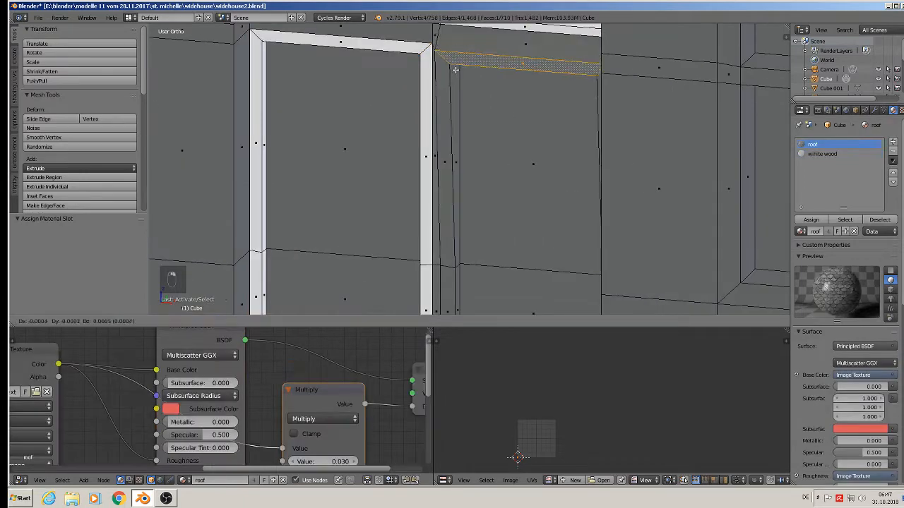
right_click(457, 75, "shift")
right_click(450, 72, "shift")
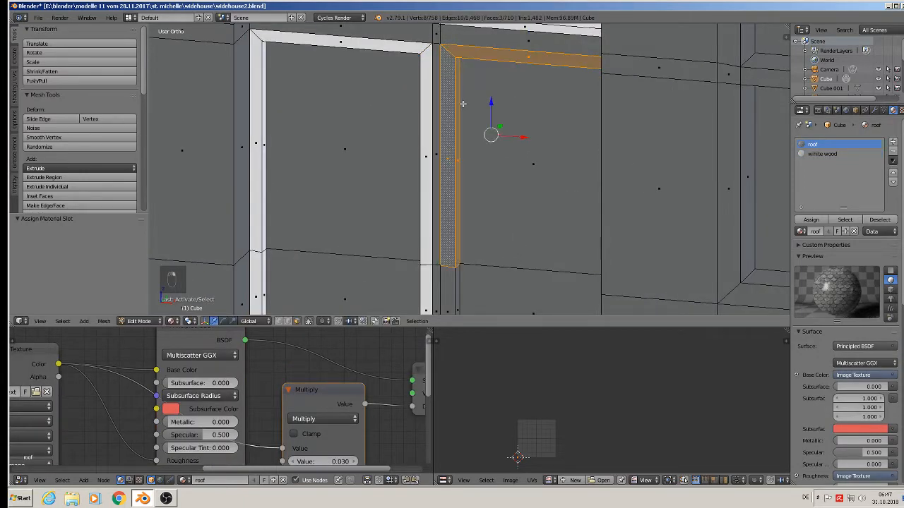
middle_click_drag(450, 72, 527, 72)
right_click(527, 73, "shift")
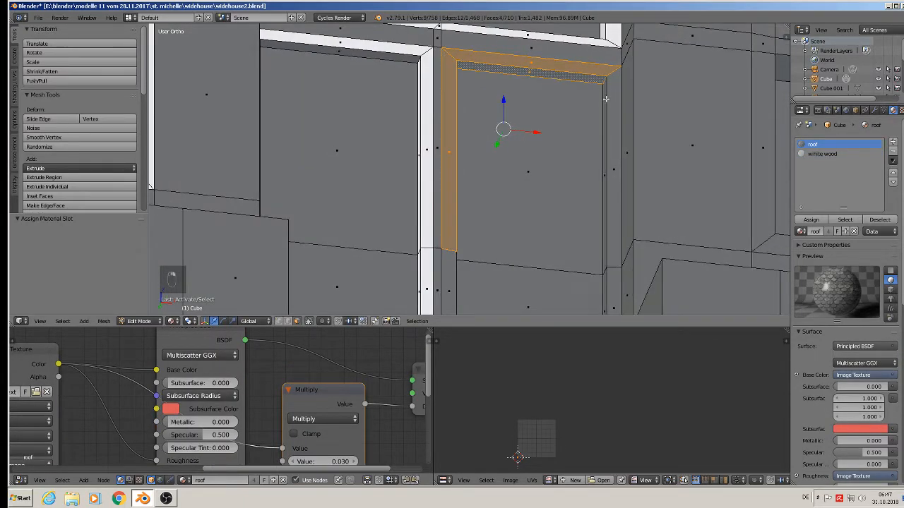
right_click(606, 99, "shift")
right_click(608, 98, "shift")
Extend the right door leaf's selection down through the middle and lower side frame faces.
middle_click_drag(609, 99, 567, 170)
right_click(569, 187, "shift")
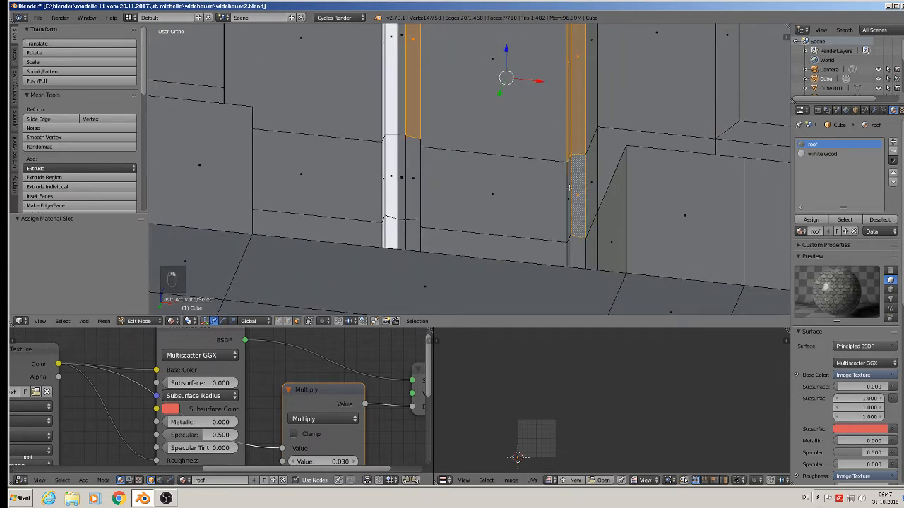
right_click(569, 187, "shift")
right_click(417, 176, "shift")
middle_click_drag(417, 177, 421, 150)
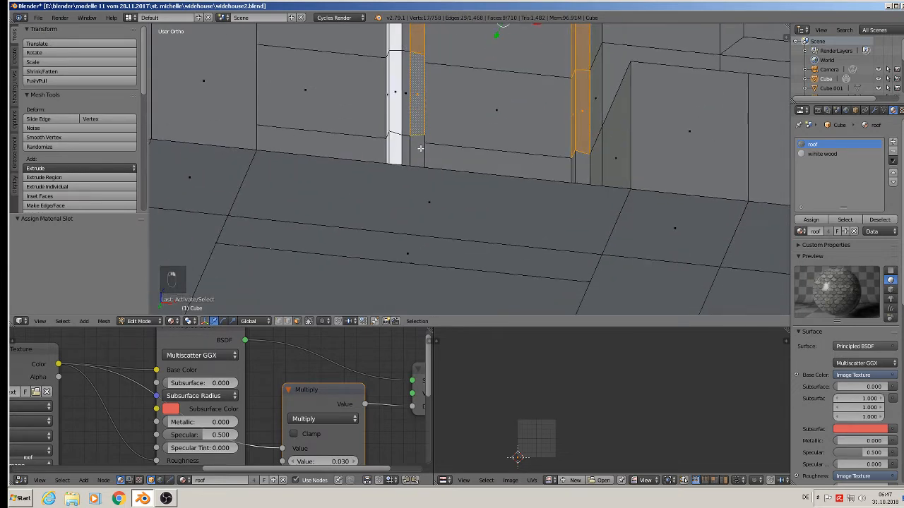
right_click(420, 150, "shift")
right_click(585, 165, "shift")
middle_click_drag(584, 166, 439, 138)
right_click(425, 124, "shift")
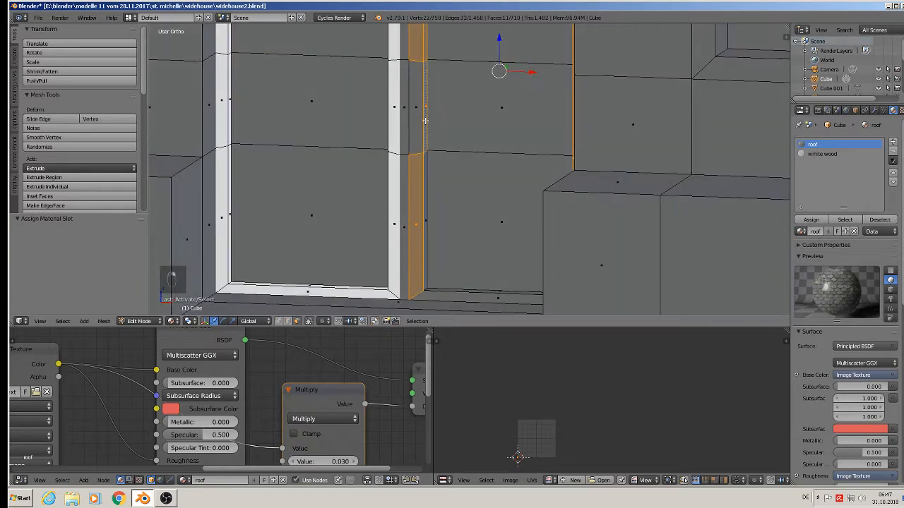
right_click(425, 176, "shift")
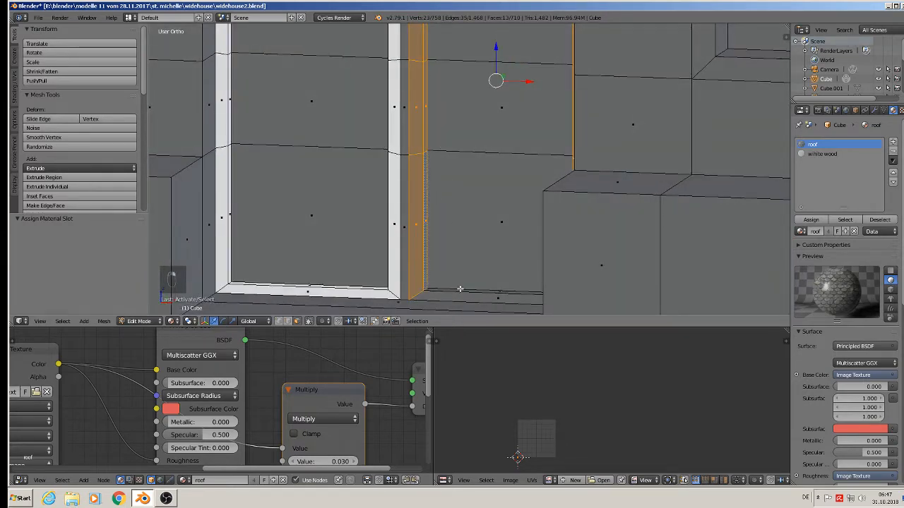
Add the right door leaf's bottom and last inner side frame faces to the selection and assign the "wihte wood" material.
right_click(460, 289, "shift")
right_click(460, 289, "shift")
right_click(463, 291, "shift")
right_click(452, 296, "shift")
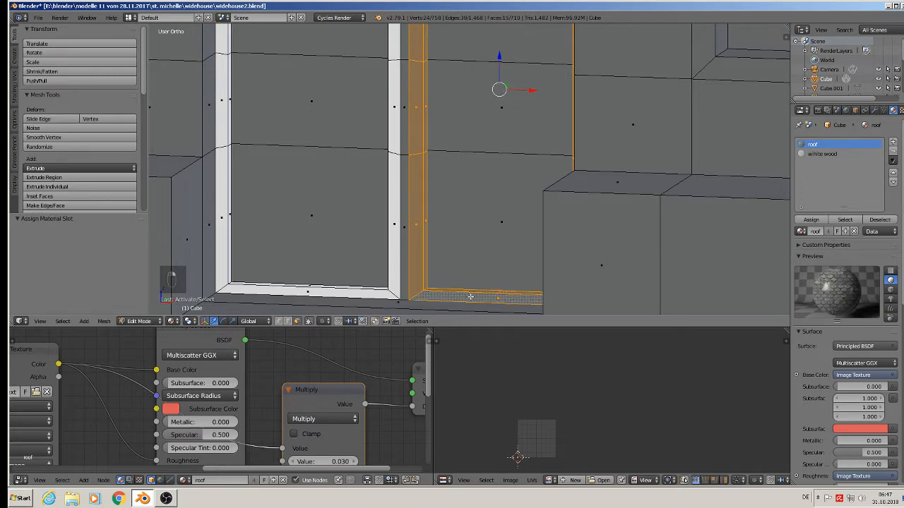
middle_click_drag(470, 297, 563, 293)
right_click(543, 220, "shift")
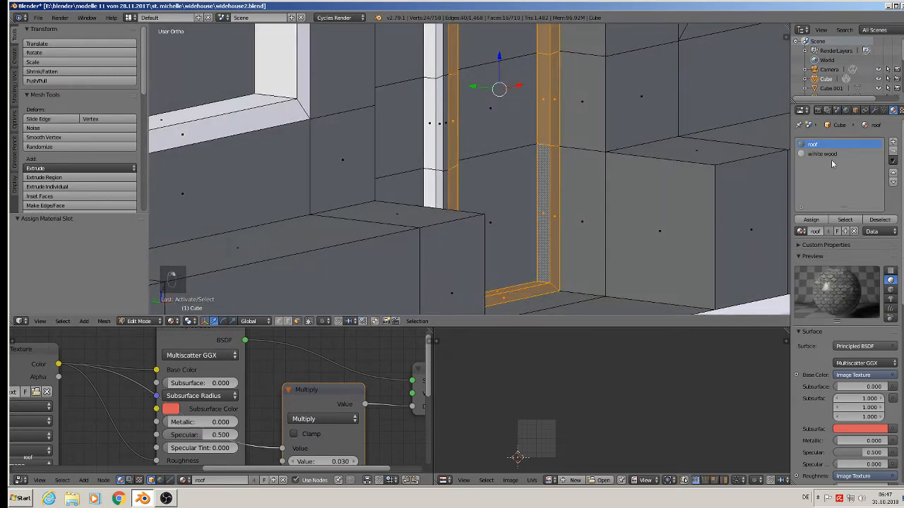
left_click(822, 153)
left_click(810, 219)
Clear the selection, then select the upper left side and top frame faces of the window just right of the door.
middle_click_drag(537, 184, 423, 120)
key("Tab")
key("Tab")
key("a")
key("a")
key("a")
right_click(395, 106)
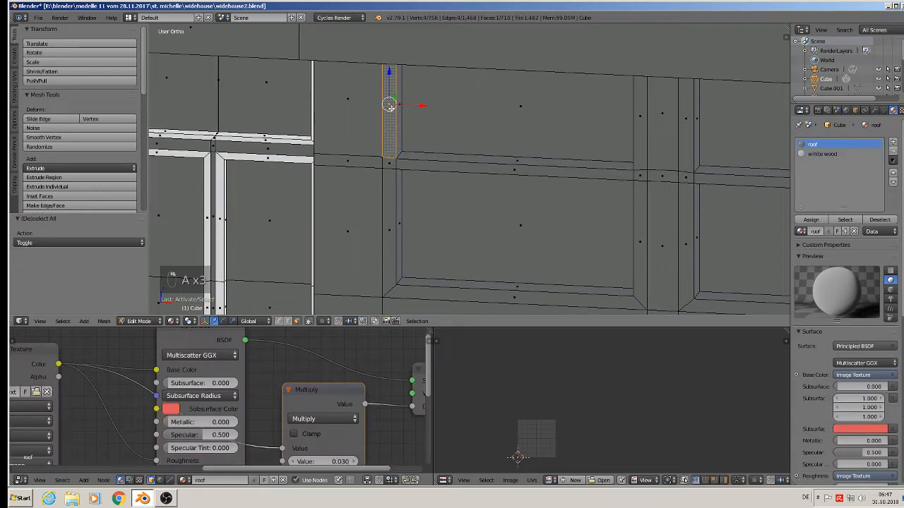
right_click(402, 106, "shift")
right_click(402, 106, "shift")
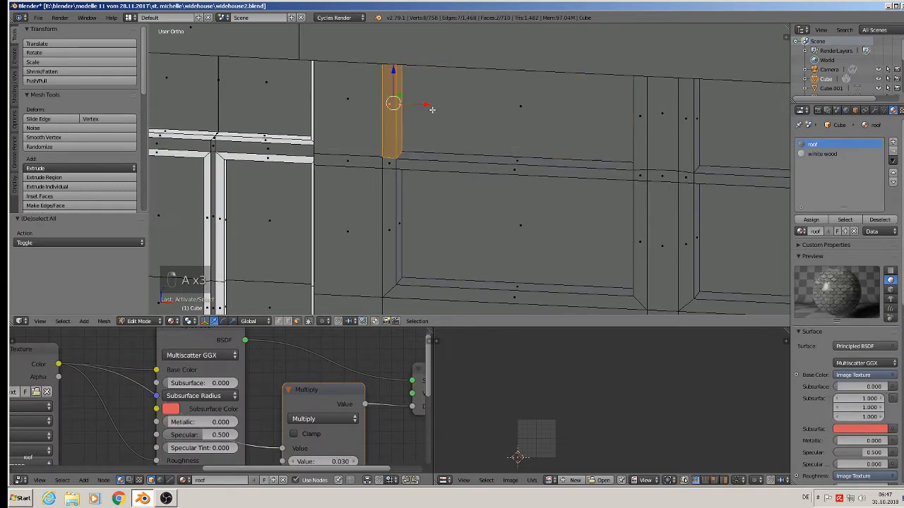
middle_click_drag(402, 106, 464, 126)
right_click(486, 82, "shift")
right_click(496, 74, "shift")
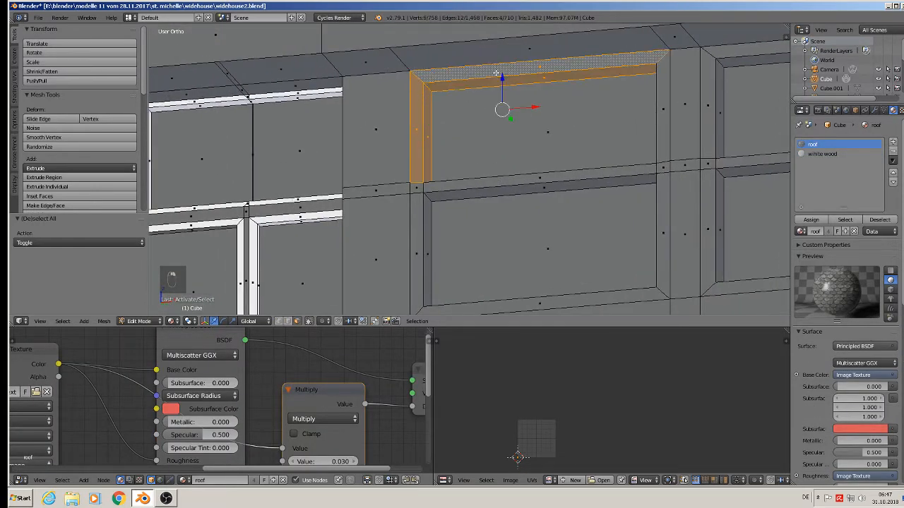
Add the same window's crossbar, lower left side, bottom and right side frame faces to the selection.
right_click(417, 189, "shift")
right_click(446, 186, "shift")
right_click(419, 213, "shift")
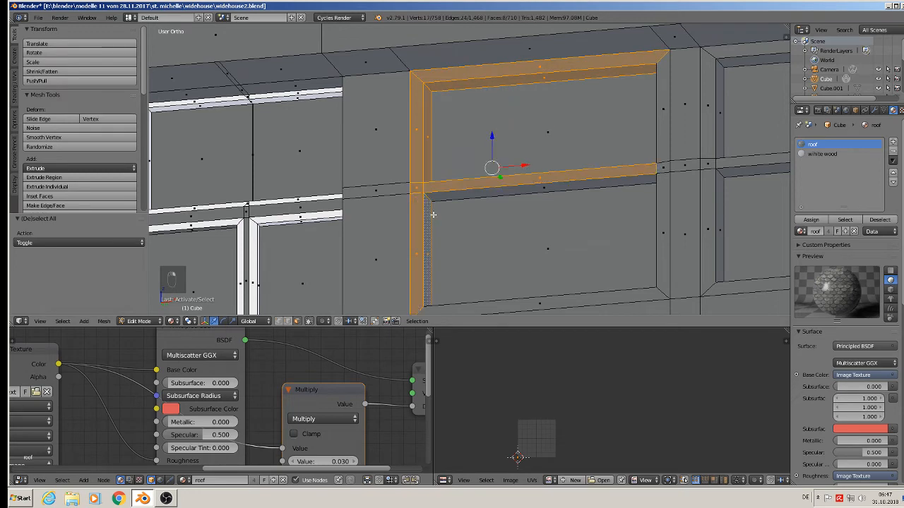
right_click(451, 198, "shift")
right_click(527, 303, "shift")
right_click(662, 233, "shift")
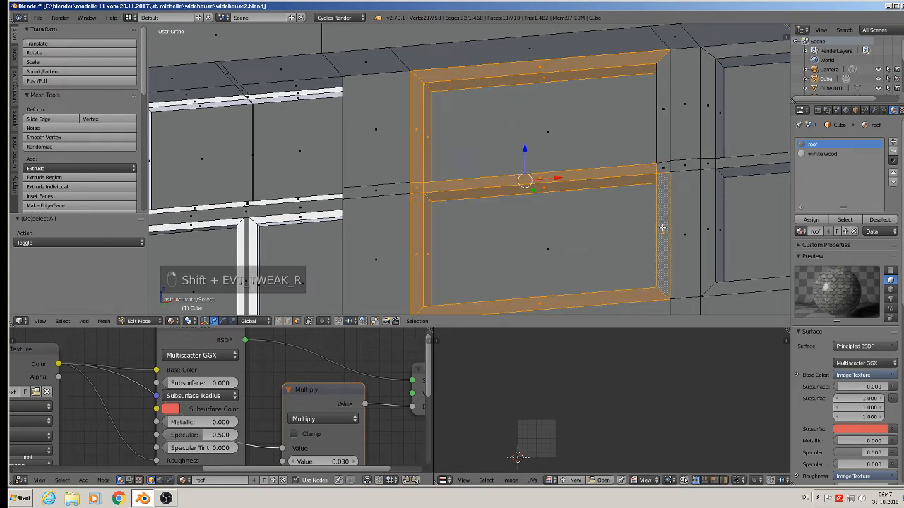
right_click(662, 172, "shift")
right_click(656, 130, "shift")
Add the window's remaining inner side, crossbar and sill faces to the selection and assign the "wihte wood" material.
mouse_move(656, 130)
middle_mouse_down()
mouse_move(682, 152)
mouse_move(689, 129)
mouse_move(660, 134)
middle_mouse_up()
right_click(650, 134, "shift")
right_click(647, 233, "shift")
middle_click_drag(646, 233, 544, 200)
right_click(527, 175, "shift")
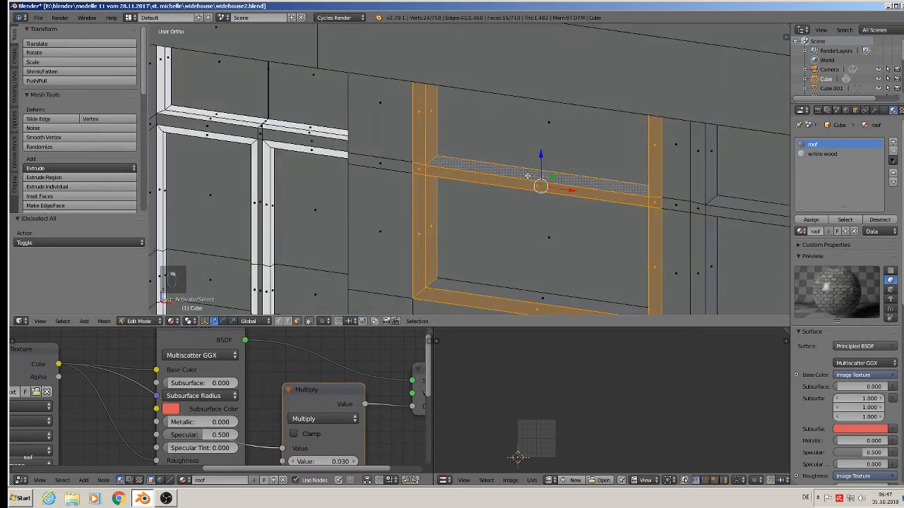
right_click(517, 301, "shift")
middle_click_drag(516, 301, 543, 233)
left_click(811, 154)
left_click(810, 220)
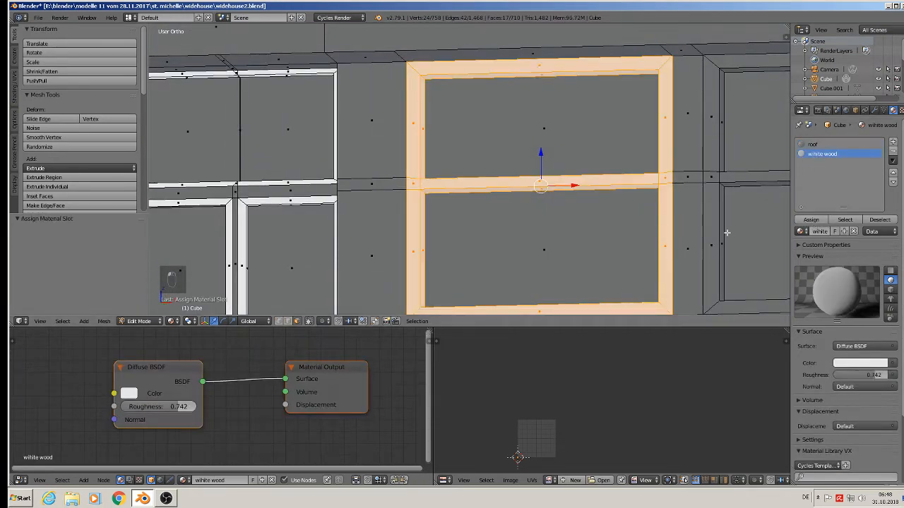
Select the left joint, upper left side, top and upper right side frame faces of the second window right of the door.
middle_click_drag(753, 232, 439, 183, "shift")
right_click(406, 159)
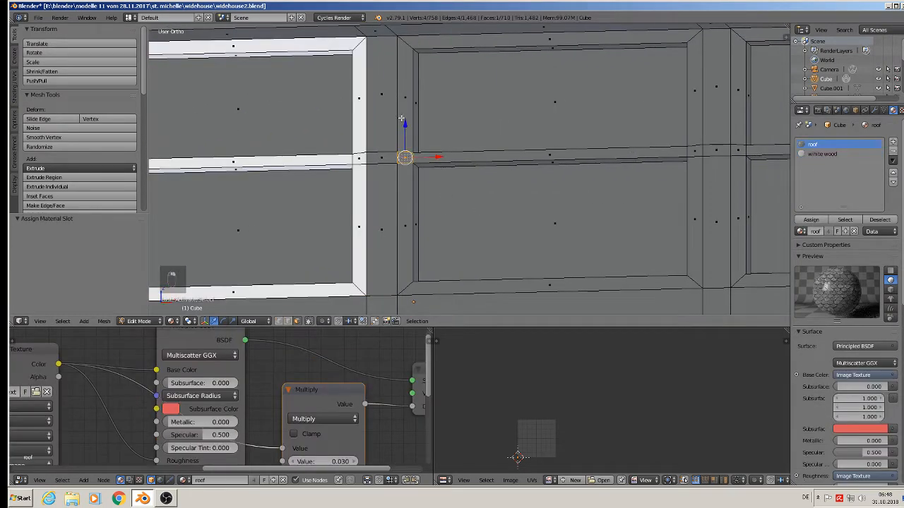
right_click(405, 104, "shift")
right_click(439, 50, "shift")
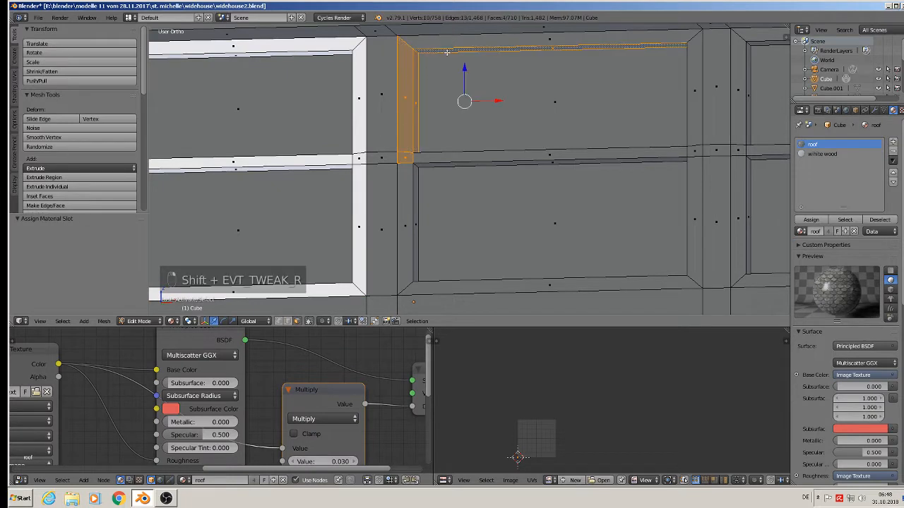
right_click(455, 44, "shift")
right_click(693, 80, "shift")
Add the same window's crossbar, lower right side, lower left side and bottom frame faces to the selection.
right_click(691, 151, "shift")
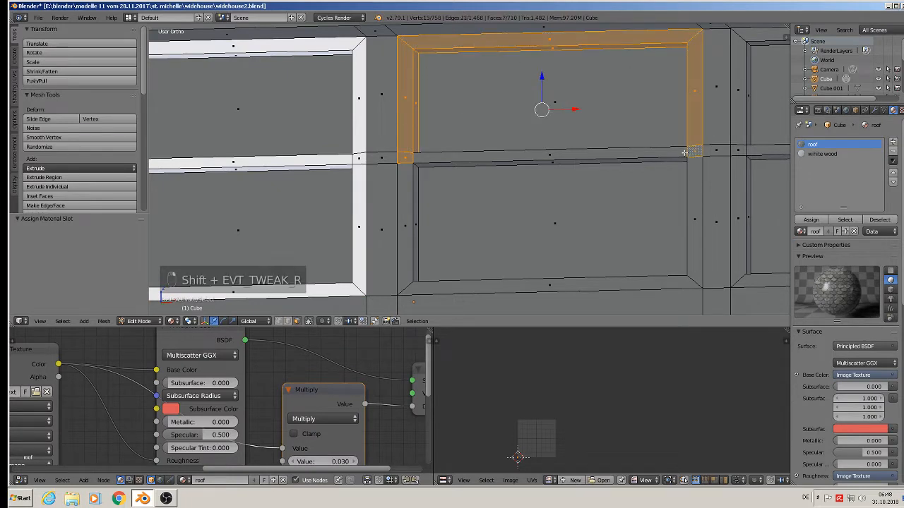
right_click(683, 152, "shift")
right_click(691, 180, "shift")
right_click(649, 161, "shift")
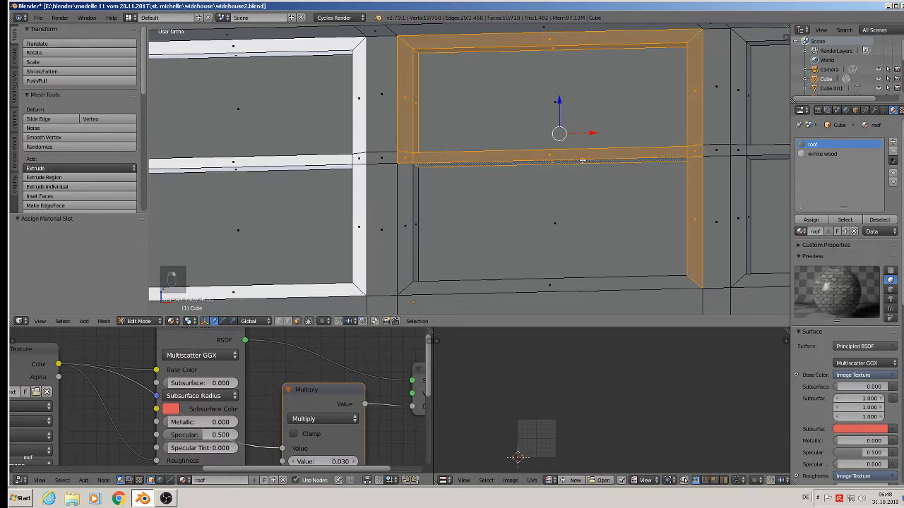
right_click(407, 192, "shift")
right_click(415, 198, "shift")
right_click(528, 290, "shift")
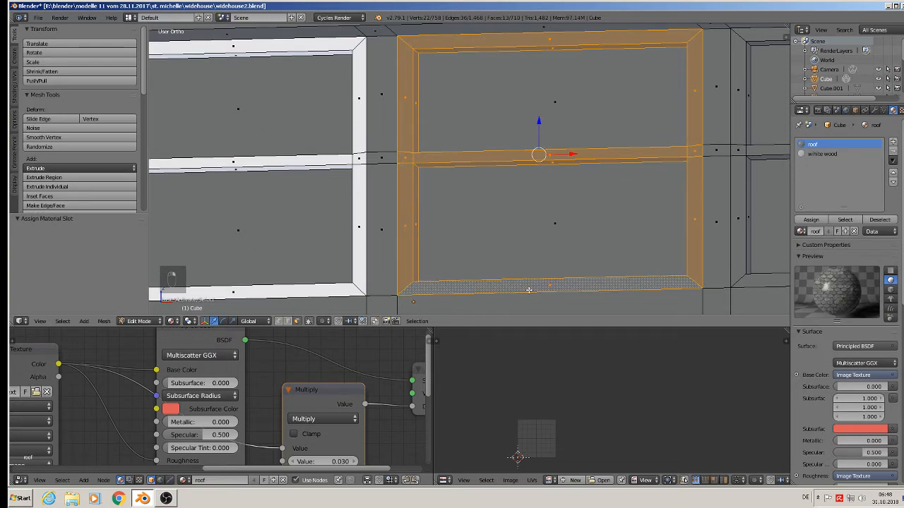
Add the window's upper crossbar, sill and inner right side faces to the selection and assign the "wihte wood" material.
middle_click_drag(528, 290, 558, 146)
right_click(559, 149, "shift")
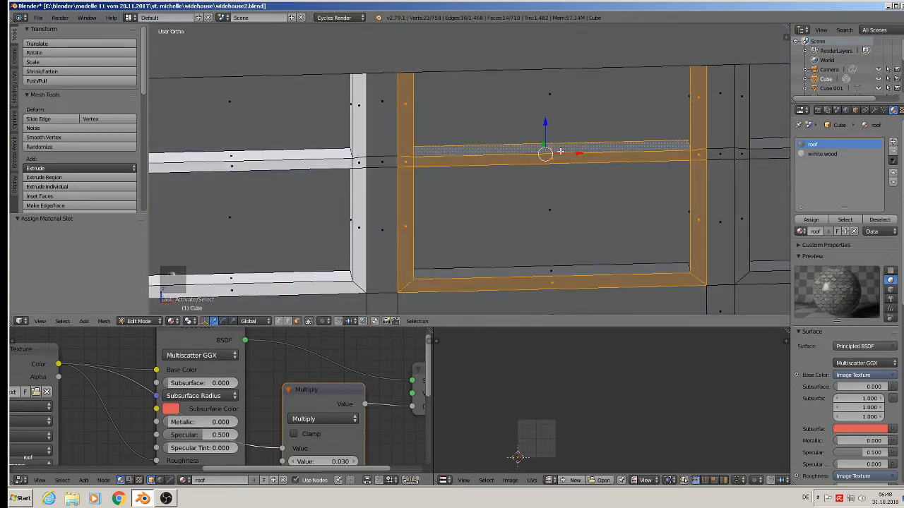
right_click(554, 273, "shift")
middle_click_drag(557, 272, 632, 252)
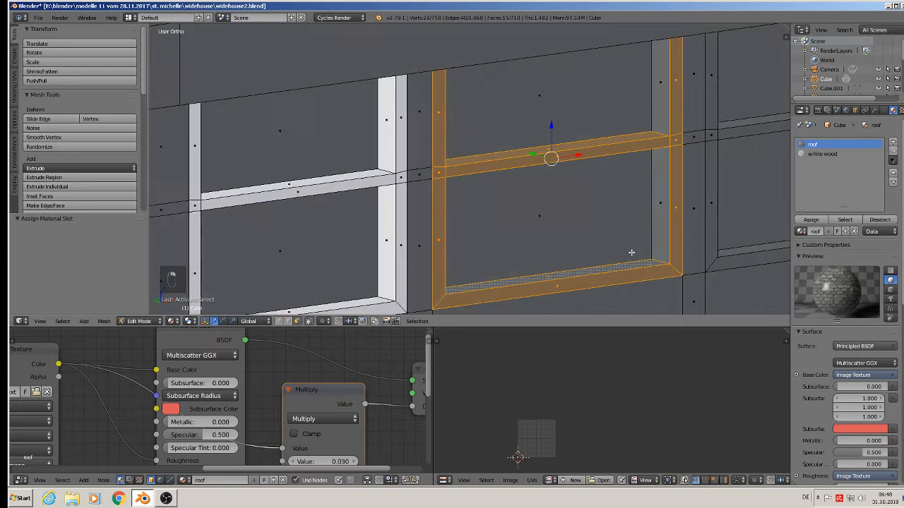
right_click(662, 187, "shift")
right_click(660, 104, "shift")
middle_click_drag(608, 174, 659, 172)
left_click(822, 153)
left_click(811, 219)
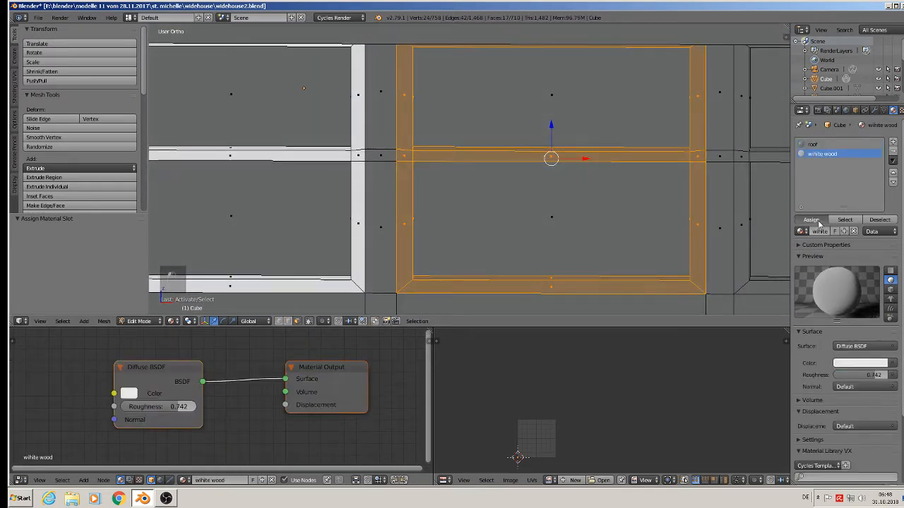
Select the left side, crossbar, bottom and sill frame faces of the third window right of the door.
middle_click_drag(717, 222, 486, 246, "shift")
right_click_drag(510, 184, 510, 164)
right_click(511, 148)
right_click(512, 141, "shift")
right_click(537, 180, "shift")
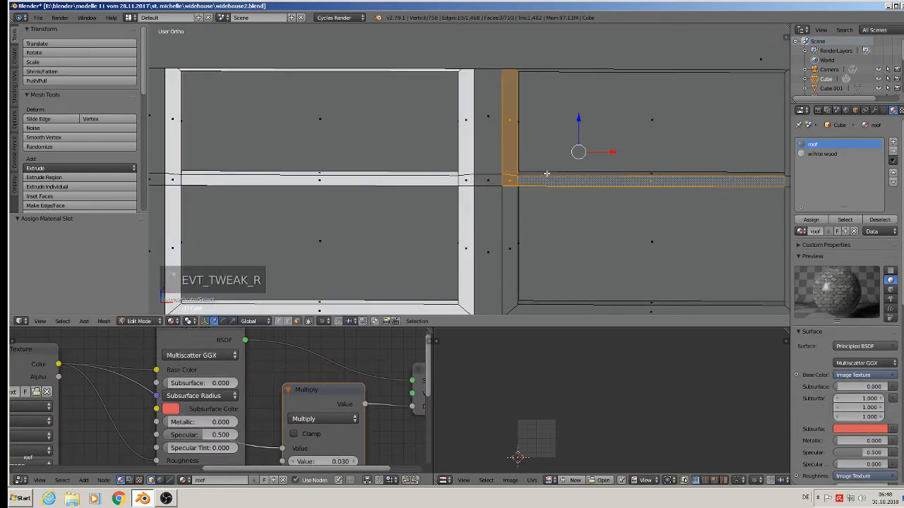
right_click(547, 174, "shift")
right_click(515, 210, "shift")
right_click(600, 309, "shift")
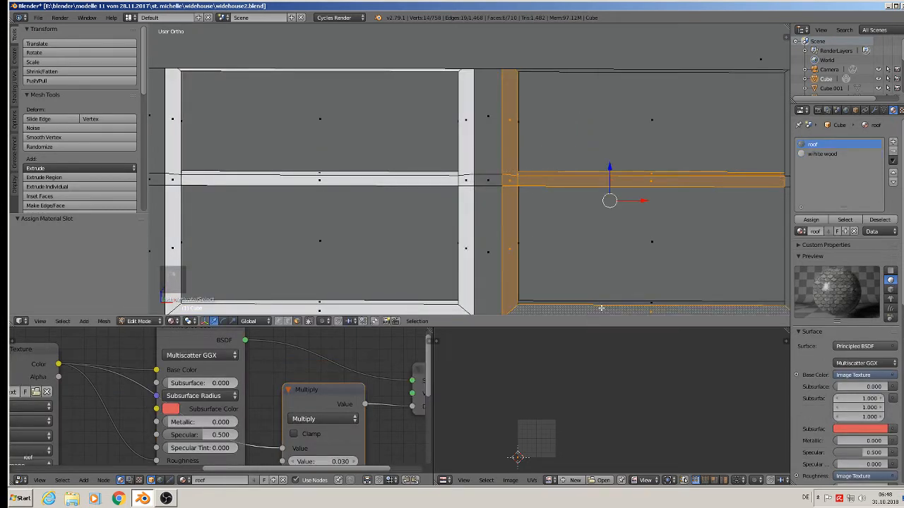
right_click(618, 304, "shift")
Add the third window's inner left side, top and upper right side frame faces to the selection.
middle_click_drag(588, 302, 533, 304)
right_click(526, 238, "shift")
right_click(526, 120, "shift")
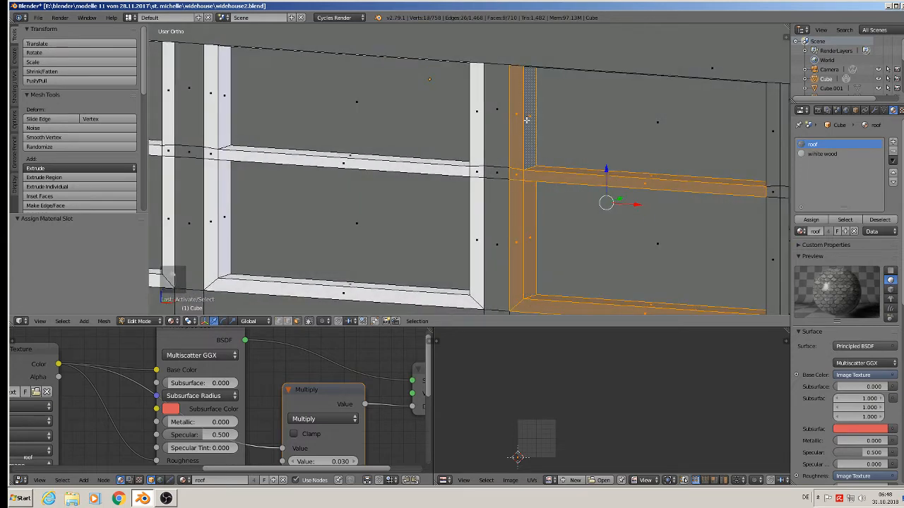
middle_click_drag(539, 154, 542, 213, "shift")
right_click(564, 186, "shift")
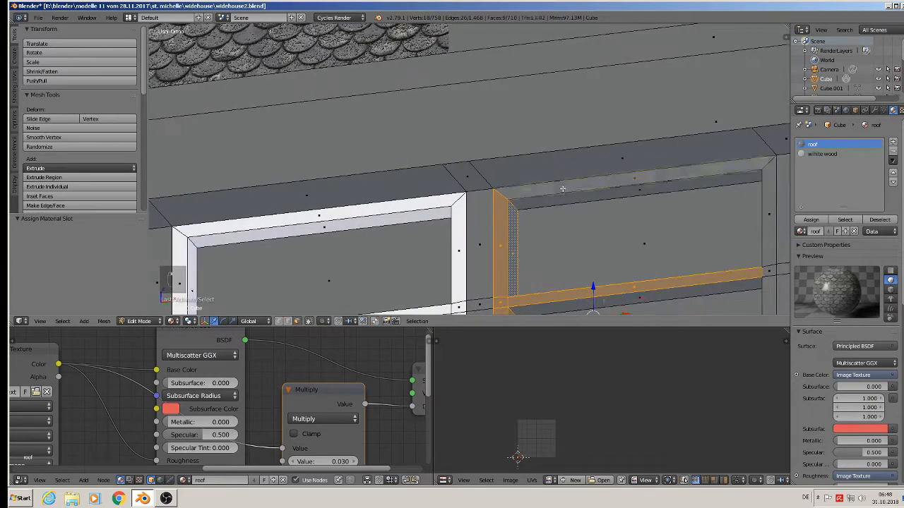
right_click(566, 194, "shift")
right_click(777, 206, "shift")
key("KP_1")
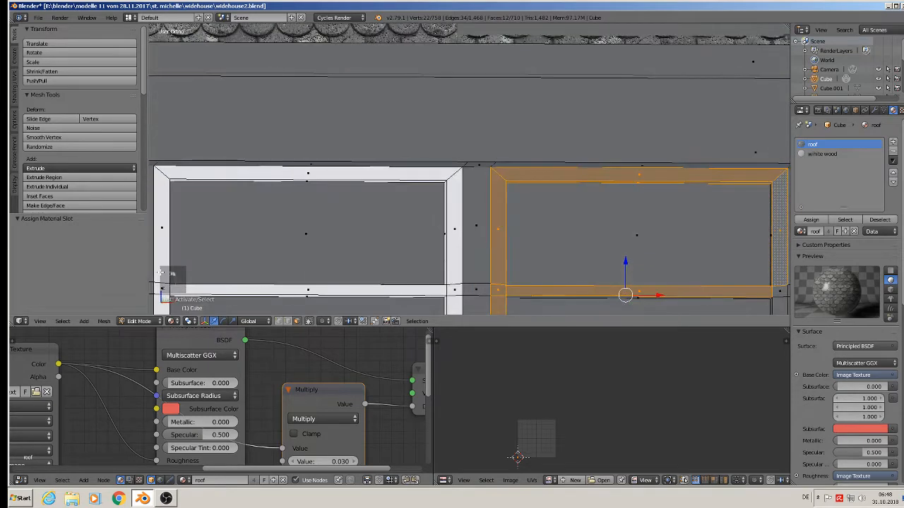
Add the third window's remaining right side and crossbar underside faces to the selection and assign the "wihte wood" material.
middle_click_drag(617, 233, 302, 134, "shift")
middle_click_drag(340, 148, 408, 160)
right_click(435, 153, "shift")
right_click(452, 198, "shift")
right_click(452, 220, "shift")
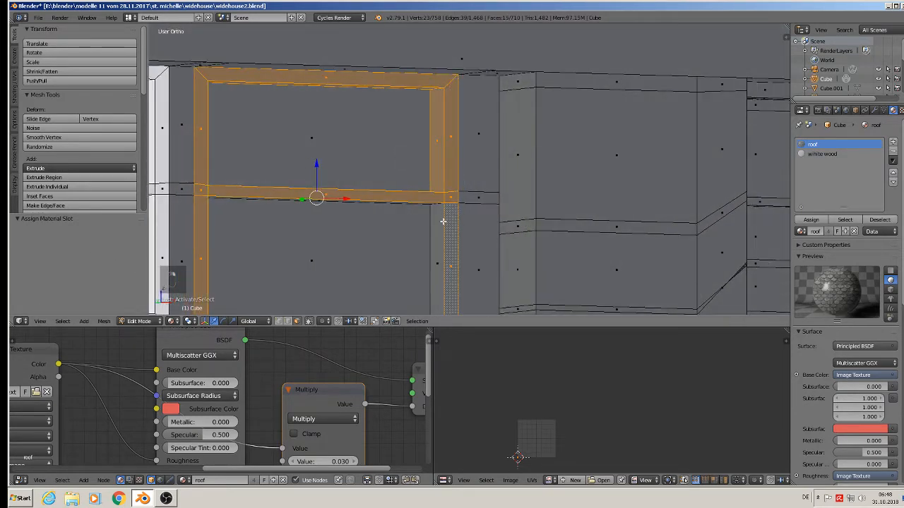
right_click(439, 220, "shift")
right_click(418, 204, "shift")
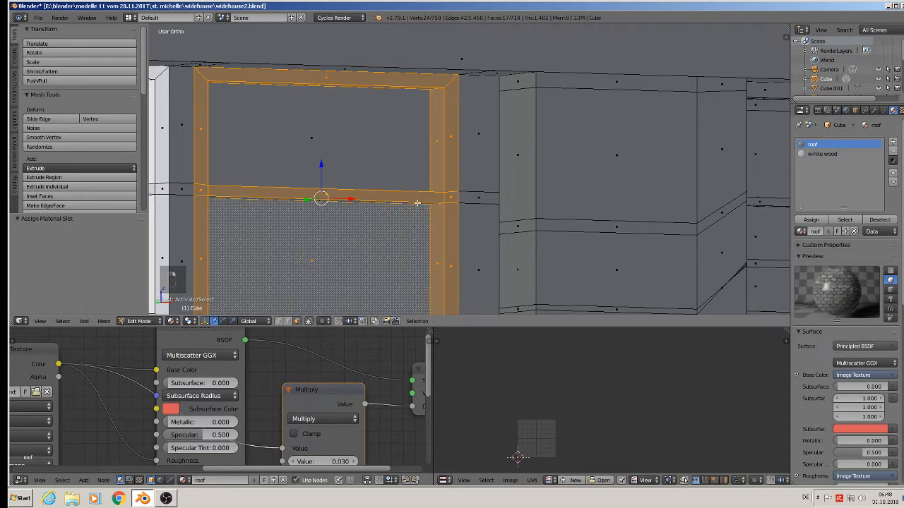
right_click(417, 204, "shift")
right_click(406, 222, "shift")
middle_click_drag(380, 250, 609, 261)
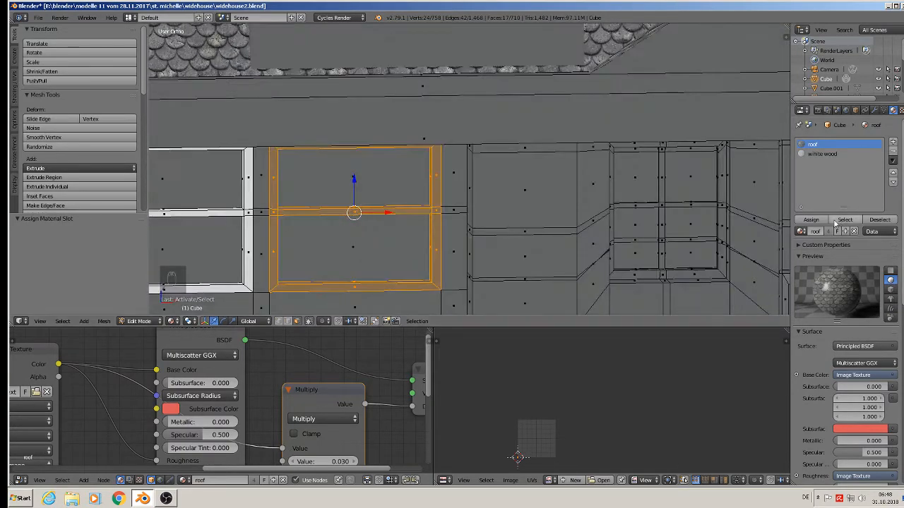
left_click(823, 154)
left_click(818, 221)
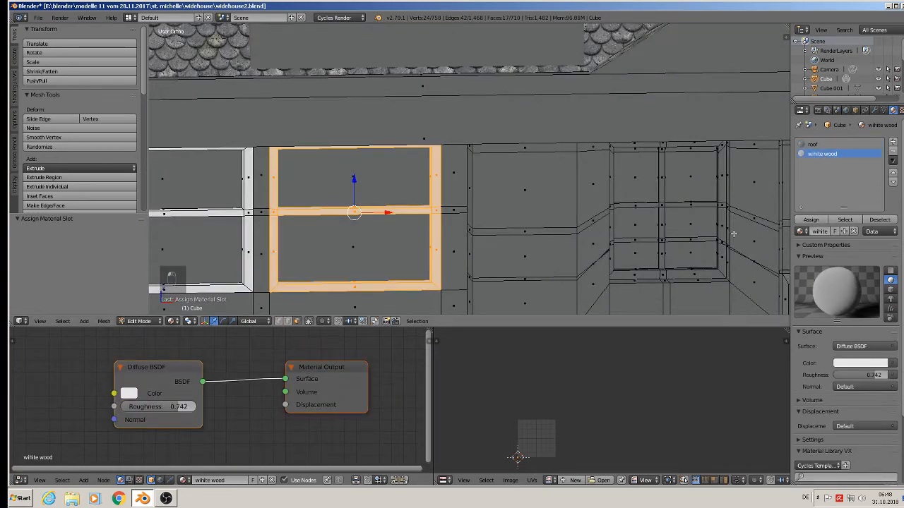
Select the full run of front faces on the recessed window's vertical mullion, plus its upper left inner side face.
scroll(544, 223, "down", 7)
middle_click_drag(519, 224, 550, 181, "shift")
scroll(540, 194, "up", 1)
key("KP_5")
scroll(520, 177, "up", 8)
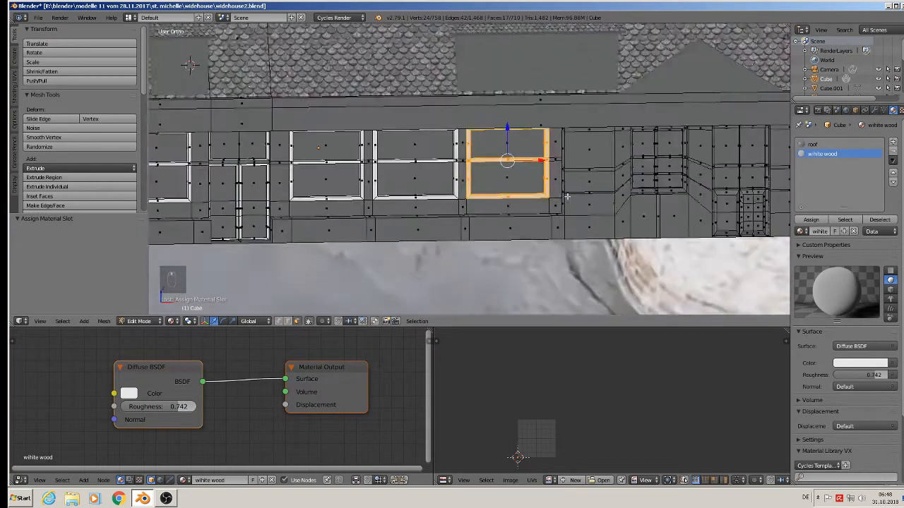
mouse_move(513, 163)
middle_mouse_down()
mouse_move(506, 166)
mouse_move(525, 149)
middle_mouse_up()
right_click(528, 146)
scroll(525, 149, "up", 3)
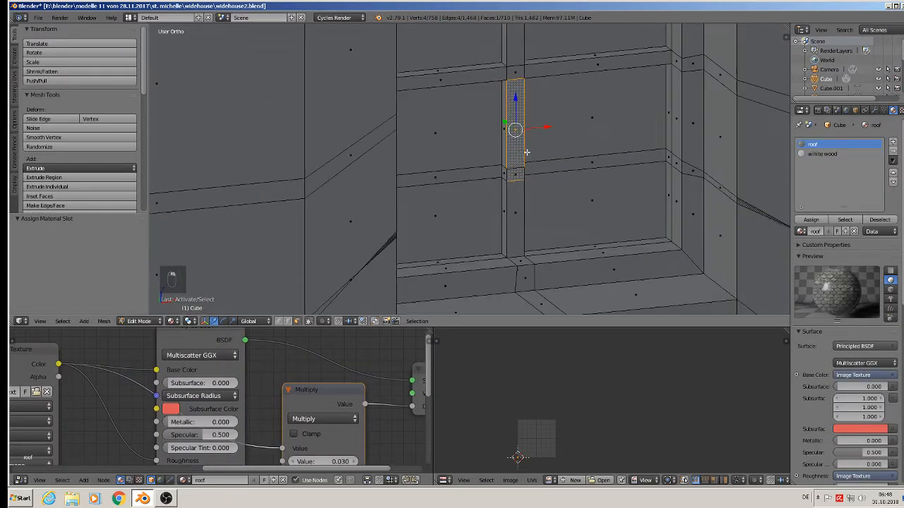
right_click(518, 216)
middle_click_drag(518, 194, 526, 95)
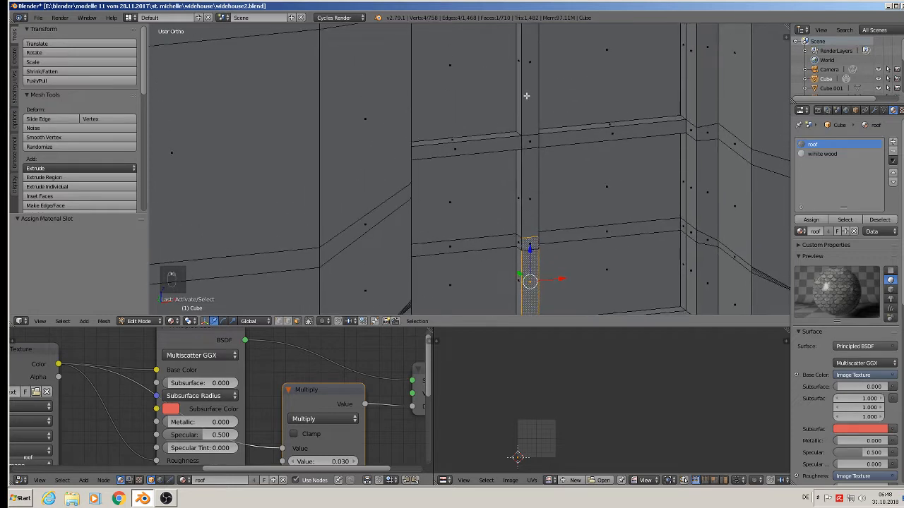
right_click(527, 95, "ctrl")
right_click(518, 112, "shift")
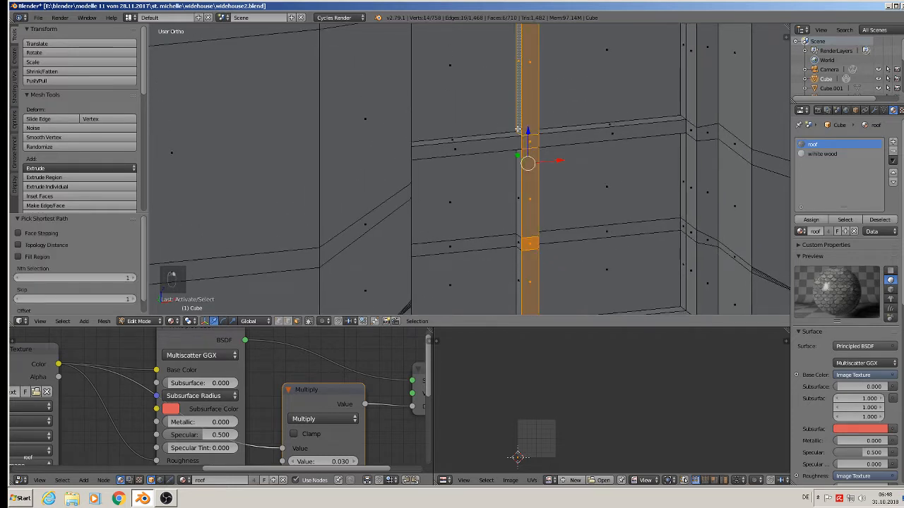
Add the recessed window's upper crossbar faces on both sides of the mullion and its inner right frame faces to the selection.
right_click(507, 143, "shift")
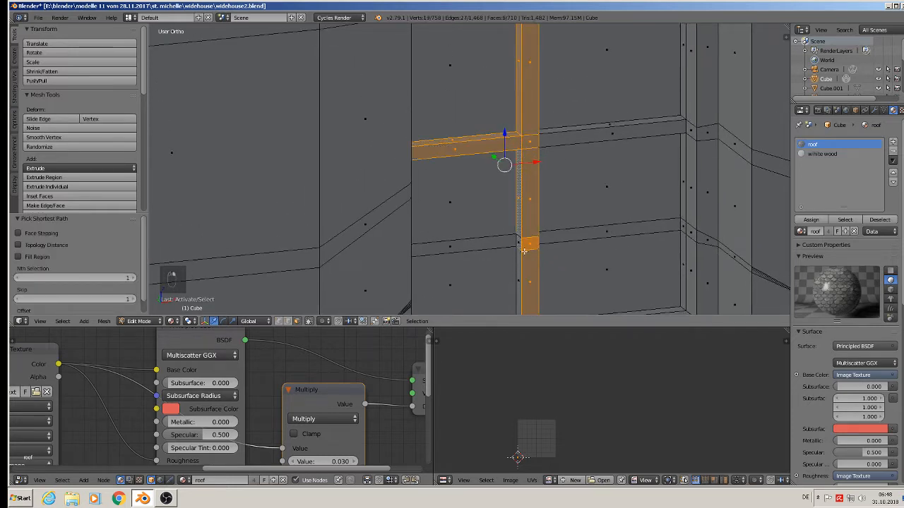
right_click(592, 135, "shift")
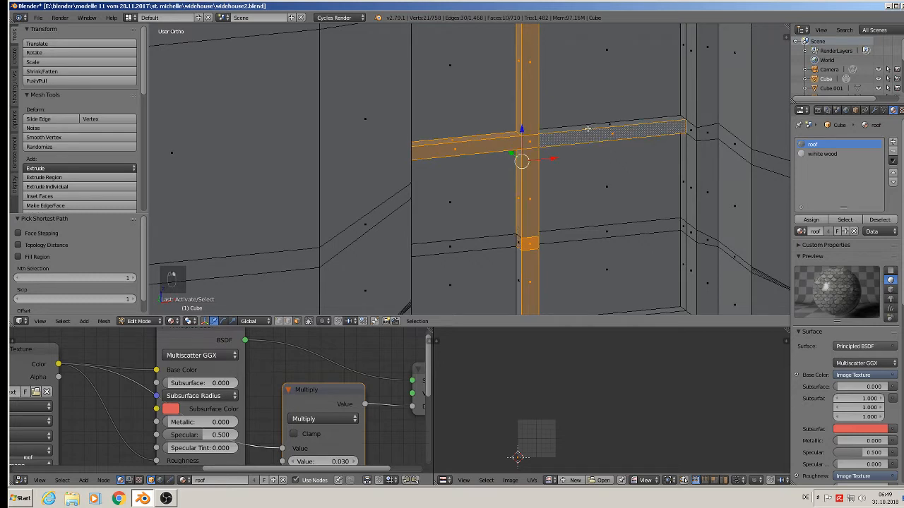
right_click(587, 125, "shift")
right_click(685, 76, "shift")
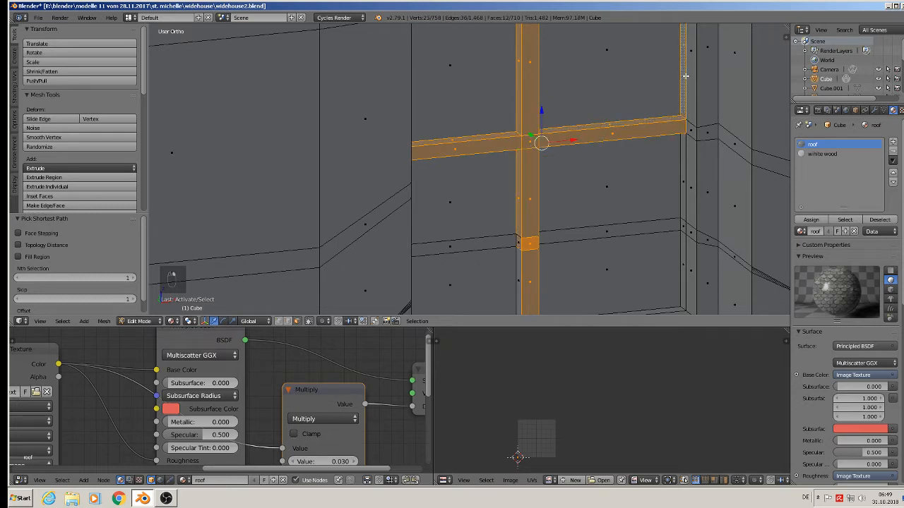
right_click(683, 151, "shift")
Add the recessed window's lower right, bottom and inner left frame faces to the selection.
middle_click_drag(688, 160, 459, 189)
right_click(679, 249, "shift")
right_click(638, 200, "shift")
right_click(456, 192, "shift")
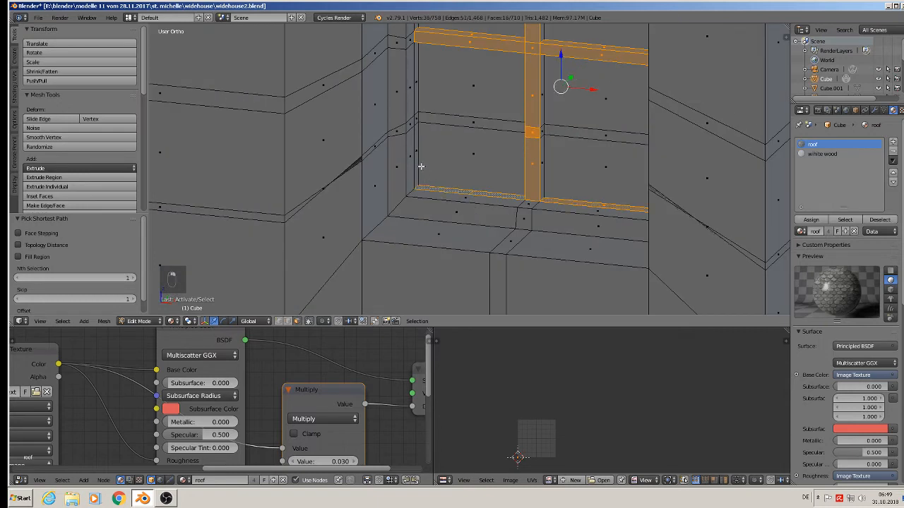
right_click(417, 141, "shift")
right_click(416, 118, "shift")
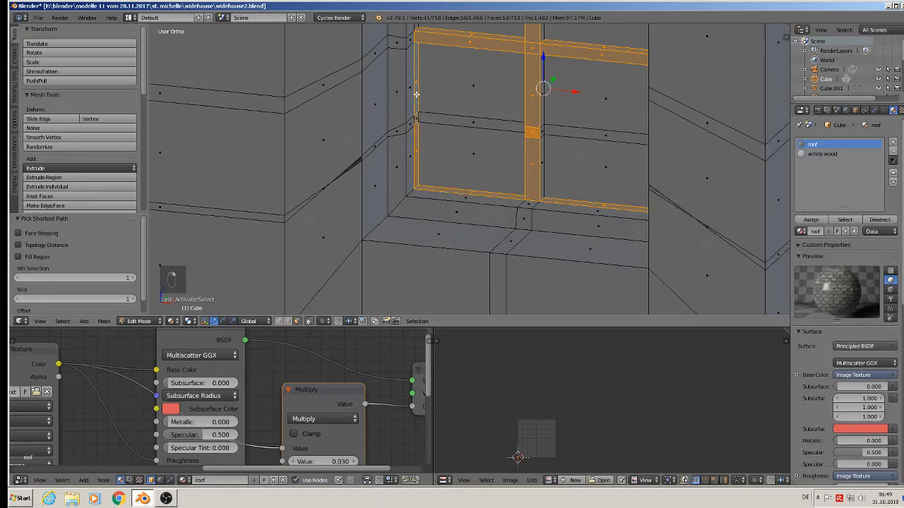
middle_click_drag(416, 94, 433, 124, "shift")
right_click(439, 66, "shift")
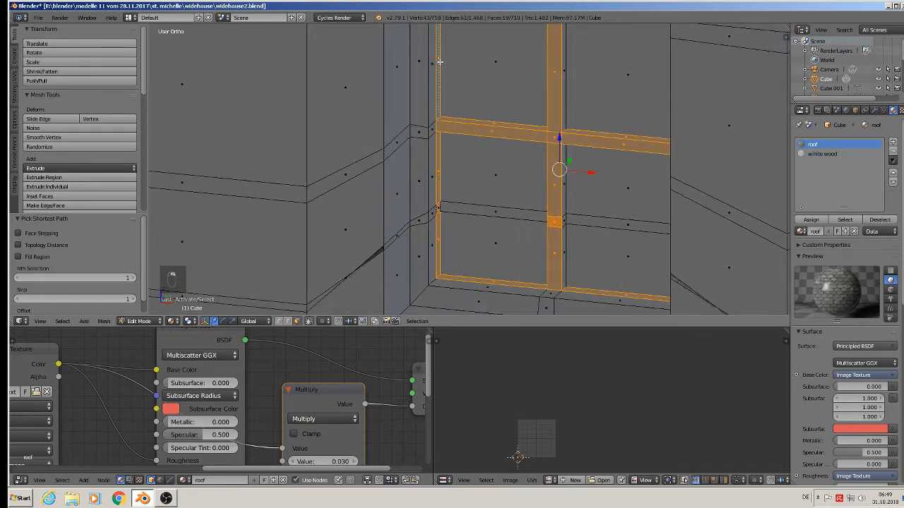
Add the recessed window's upper left corner, top frame and mullion top faces to the selection.
middle_click_drag(439, 66, 472, 120)
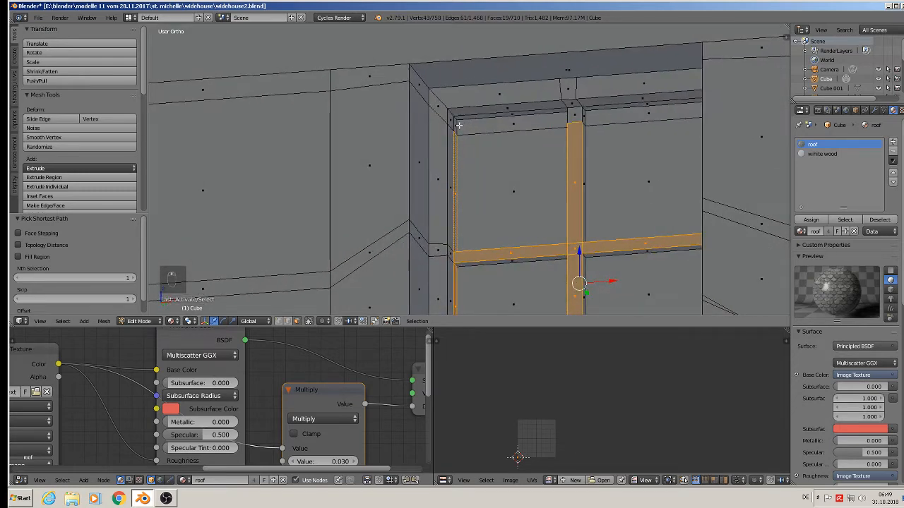
right_click(454, 128, "shift")
right_click(476, 117, "shift")
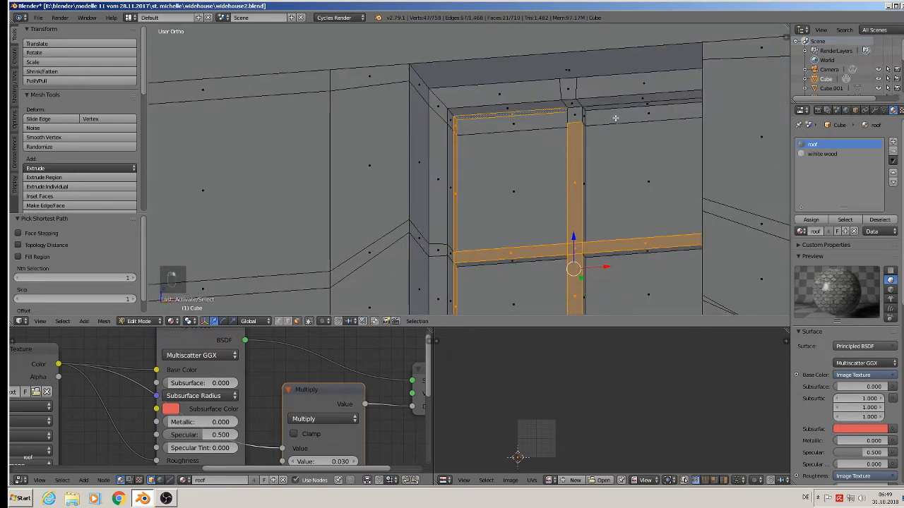
right_click(638, 106, "shift")
right_click(576, 115, "shift")
right_click(584, 118, "shift")
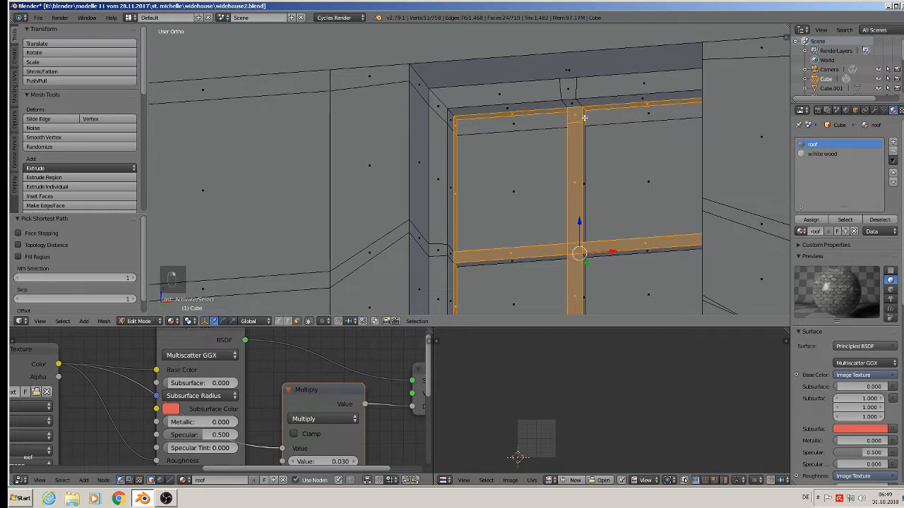
Add the mullion's inner right side faces, the upper crossbar's underside and the upper right corner face to the selection.
middle_click_drag(616, 123, 617, 123, "shift")
right_click(584, 157, "shift")
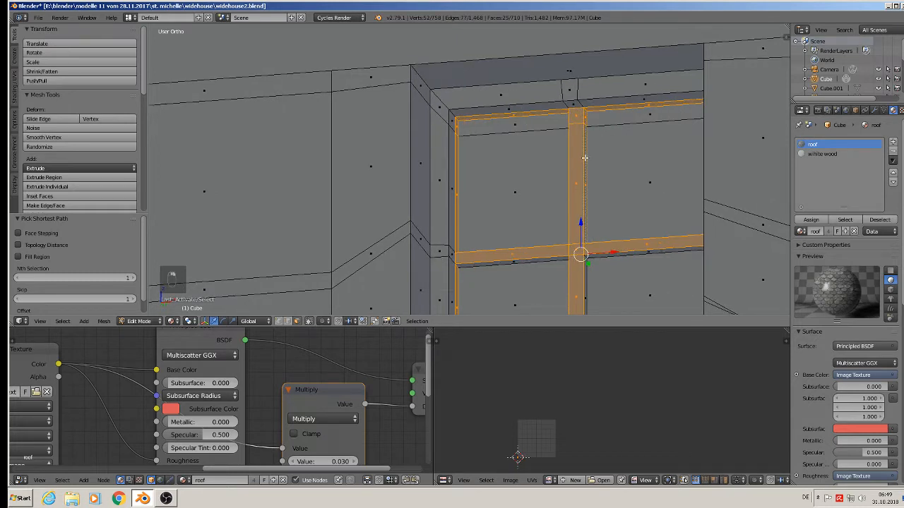
middle_click_drag(573, 214, 574, 217, "shift")
right_click(545, 260, "shift")
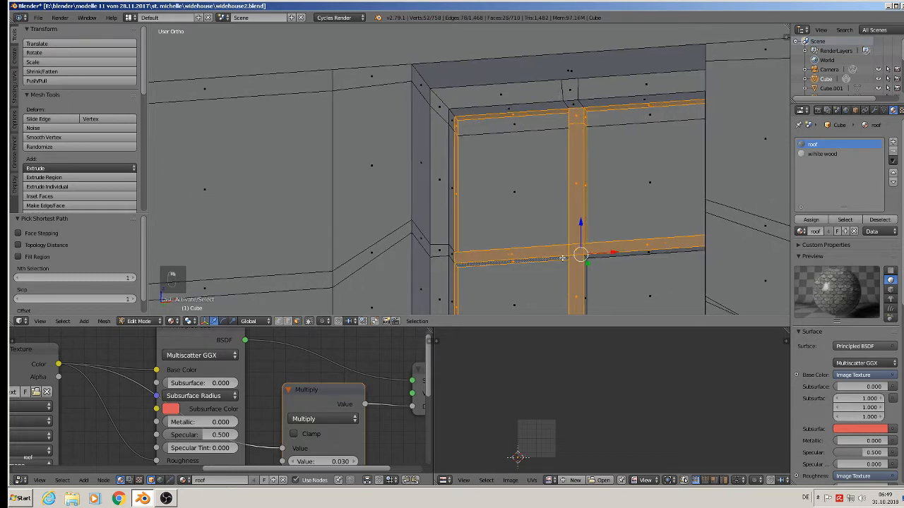
right_click(611, 258, "shift")
right_click(585, 288, "shift")
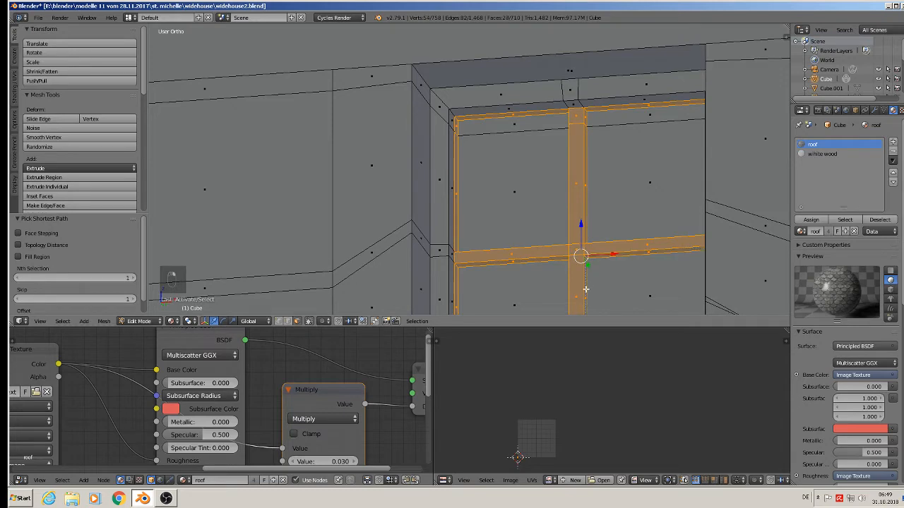
middle_click_drag(554, 187, 579, 145)
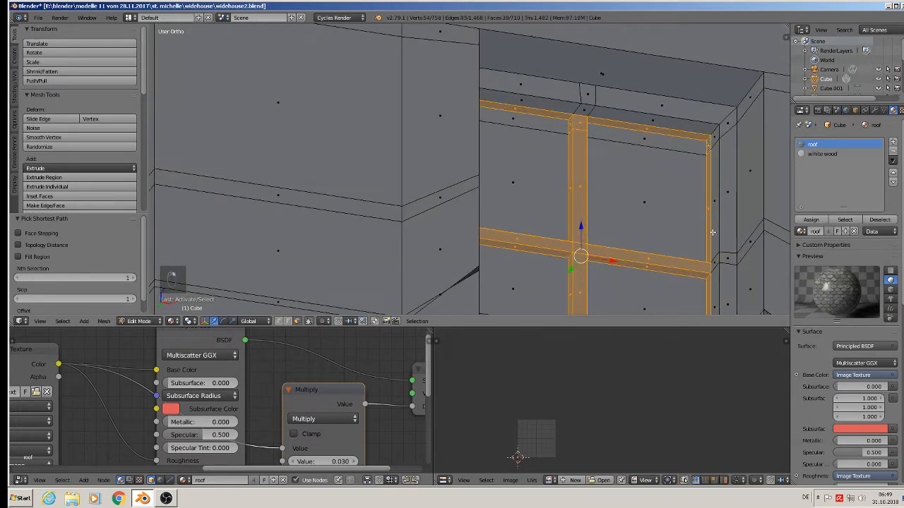
middle_click_drag(712, 232, 592, 167)
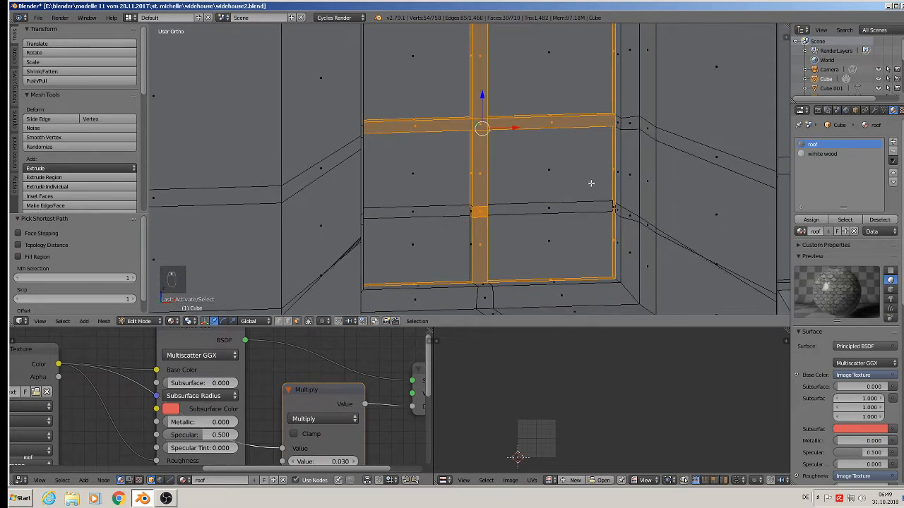
Add the mullion's remaining lower side faces to the selection and assign the white wood material to the selected window frame faces.
middle_click_drag(485, 239, 419, 258)
right_click(473, 252, "shift")
right_click(488, 238, "shift")
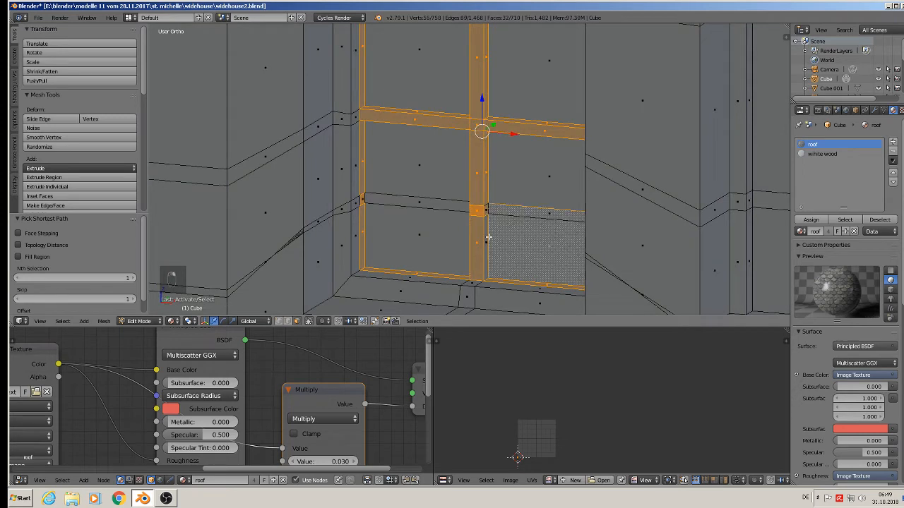
right_click(487, 238, "shift")
right_click(486, 240, "shift")
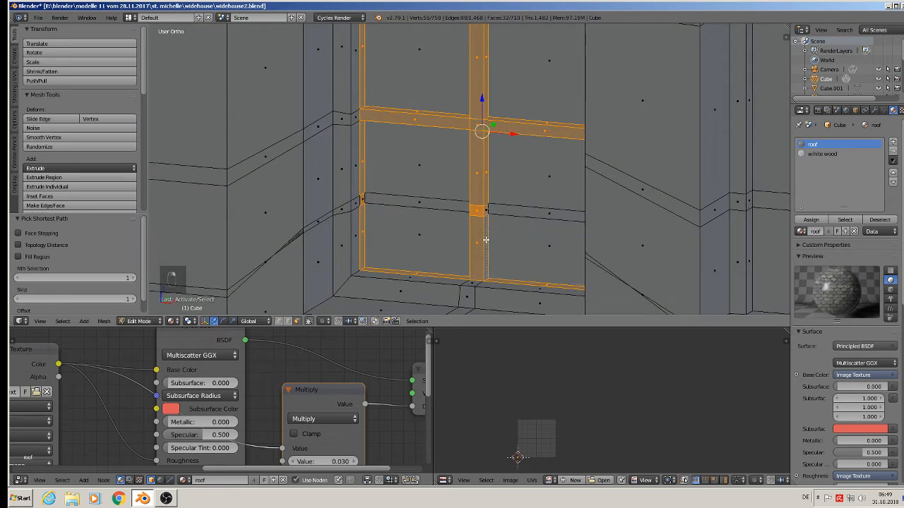
left_click(822, 153)
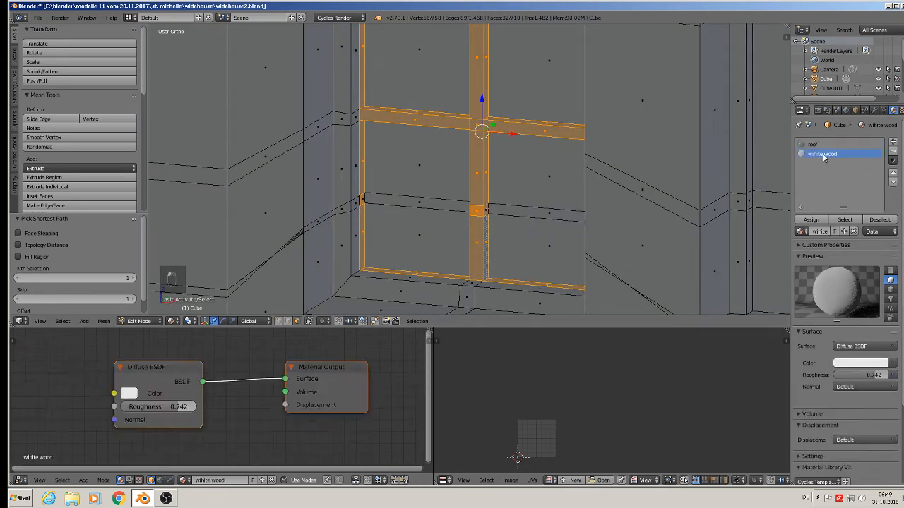
left_click(810, 219)
scroll(569, 173, "down", 5)
key("Tab")
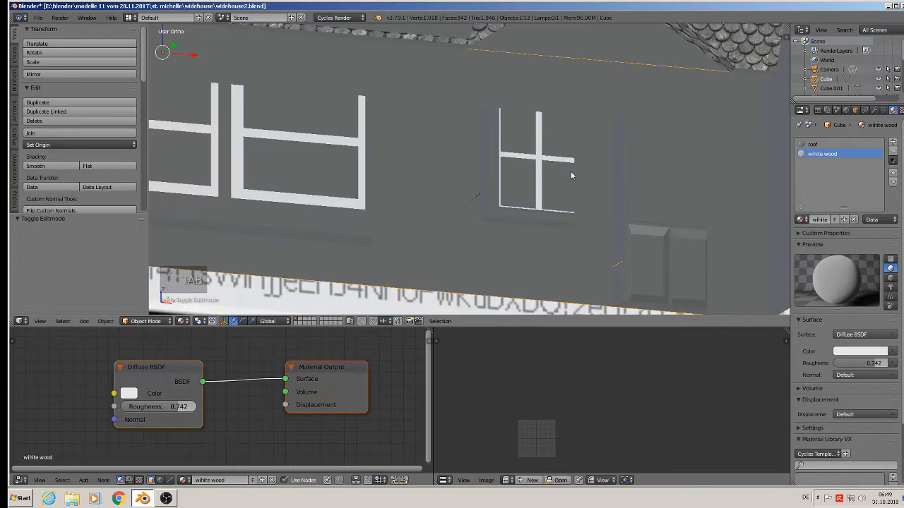
Select the two inner left frame faces below the recessed window's upper crossbar.
key("Tab")
scroll(562, 163, "up", 4)
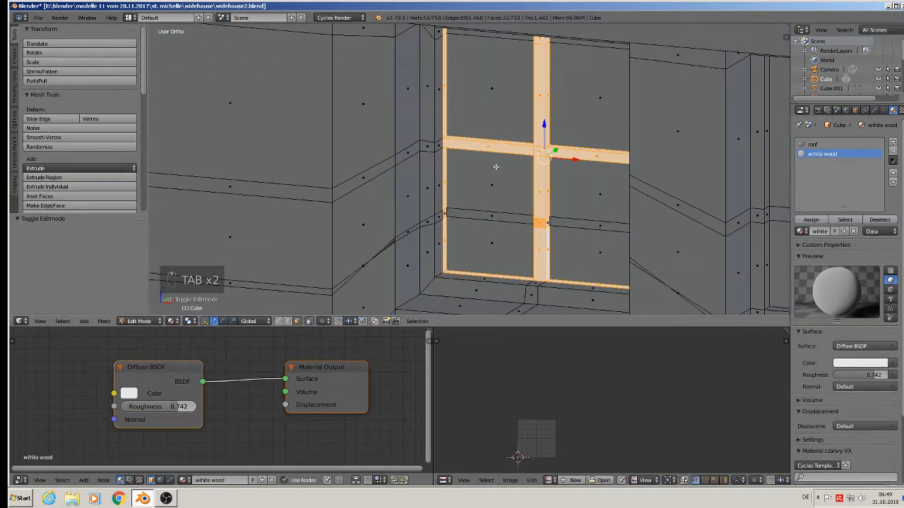
right_click(447, 176)
right_click(442, 178)
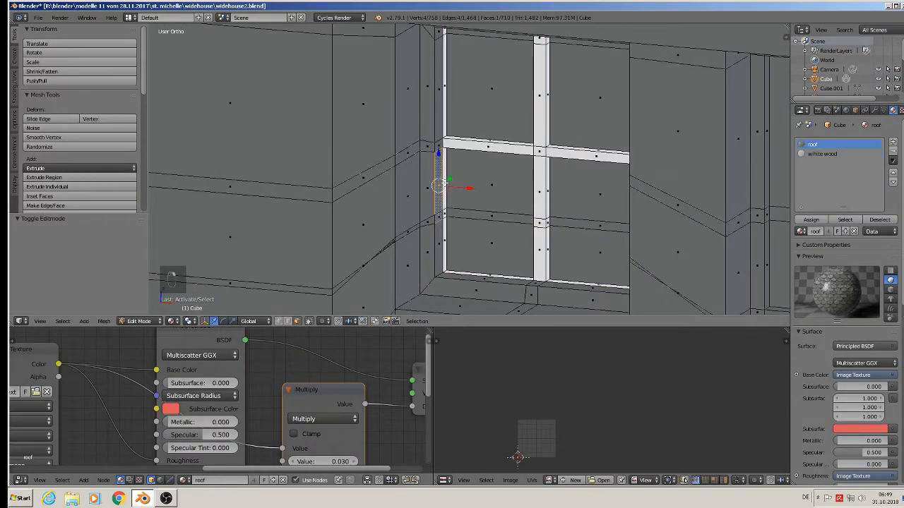
right_click(445, 190)
right_click(444, 214, "shift")
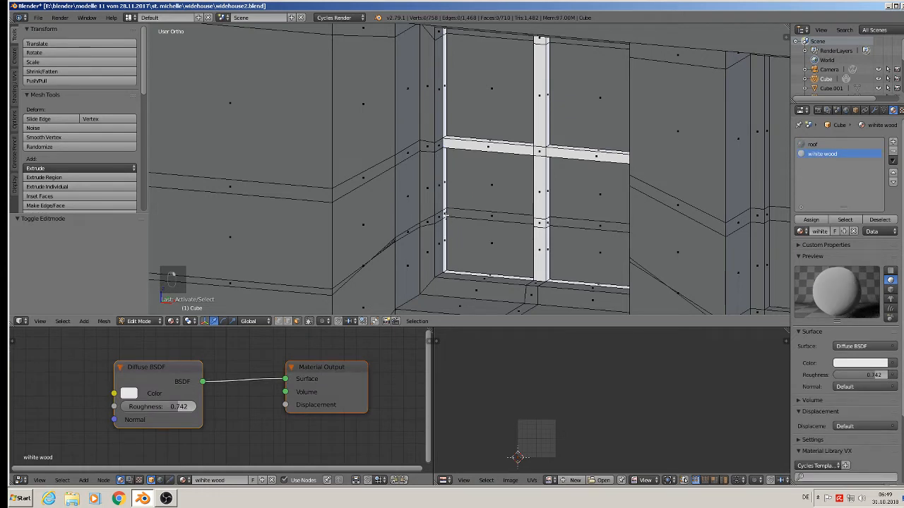
right_click(446, 205)
right_click(446, 211, "shift")
right_click(445, 211)
scroll(451, 209, "up", 4)
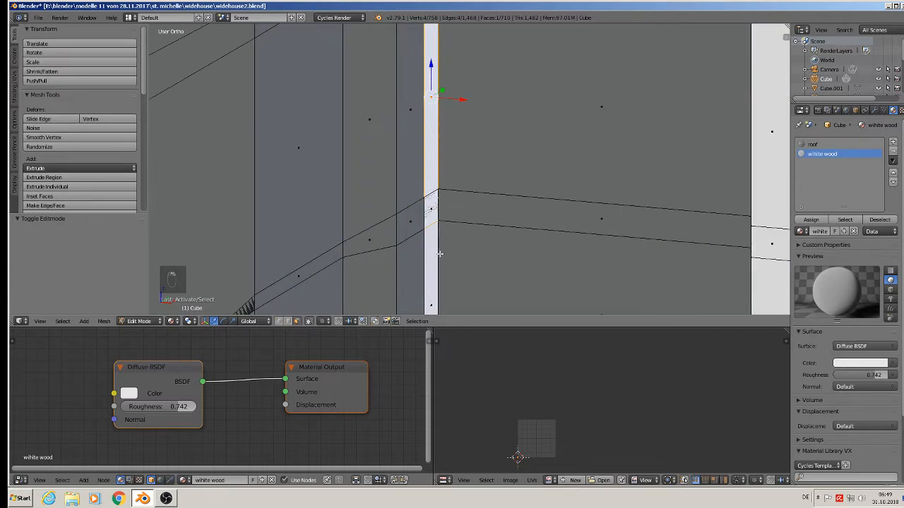
right_click(439, 238, "shift")
scroll(441, 238, "down", 2)
scroll(442, 238, "down", 3)
key("g")
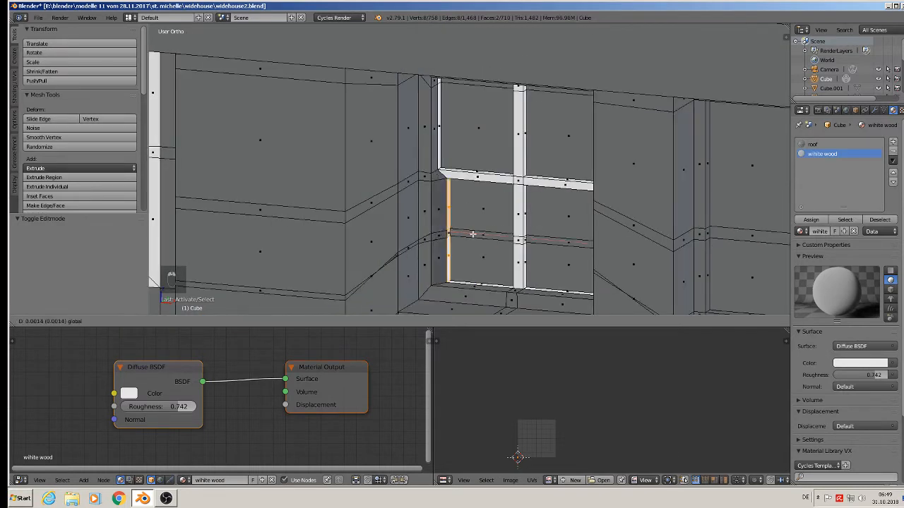
left_click(461, 231)
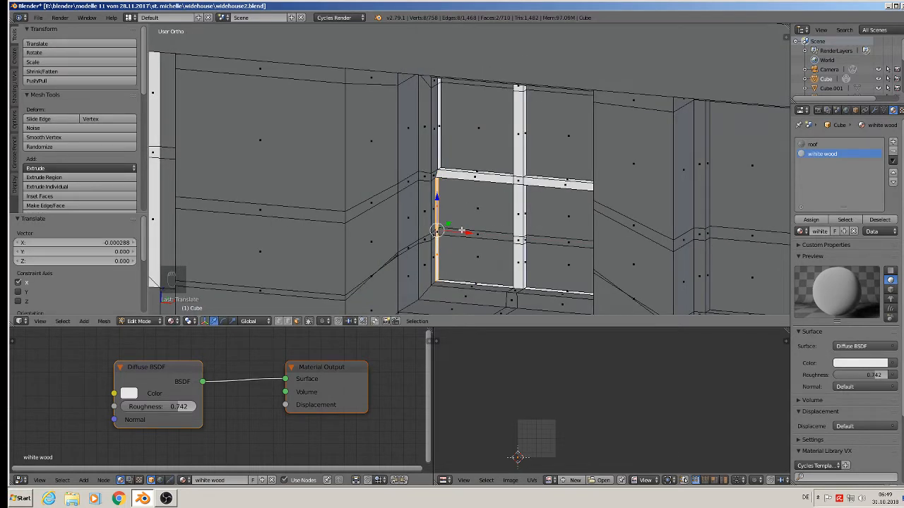
key("ctrl+z")
Extrude the lower inner left frame faces about 0.0007 along X and assign white wood to the new front faces.
key("e")
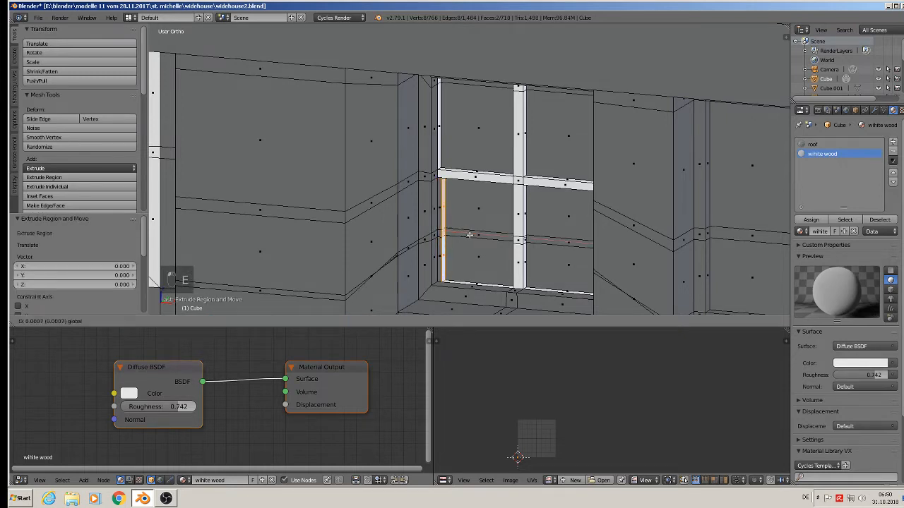
left_click(469, 234)
scroll(462, 233, "up", 3)
right_click(423, 212)
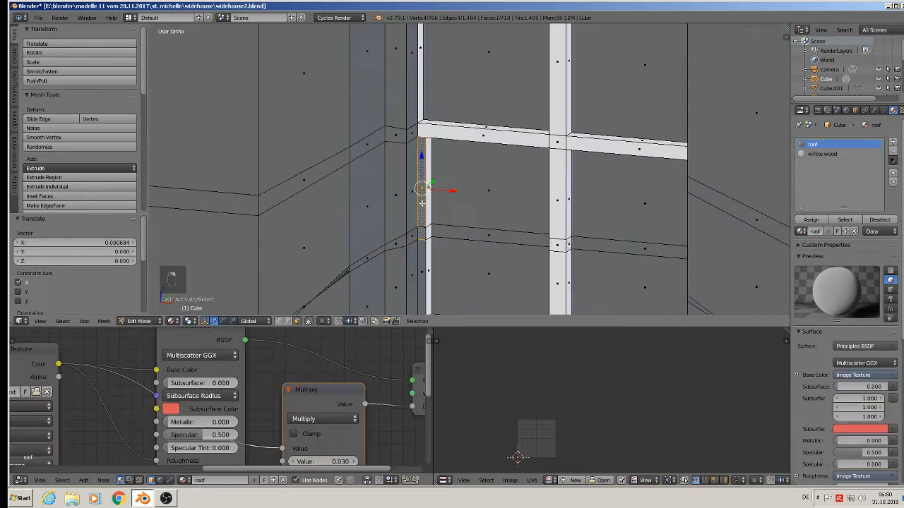
right_click(422, 255, "shift")
left_click(821, 153)
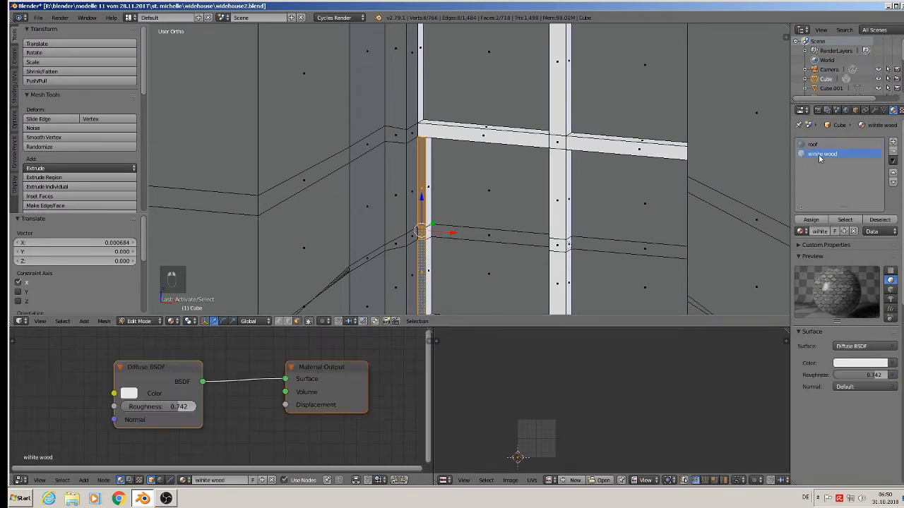
left_click(810, 220)
scroll(468, 149, "down", 1)
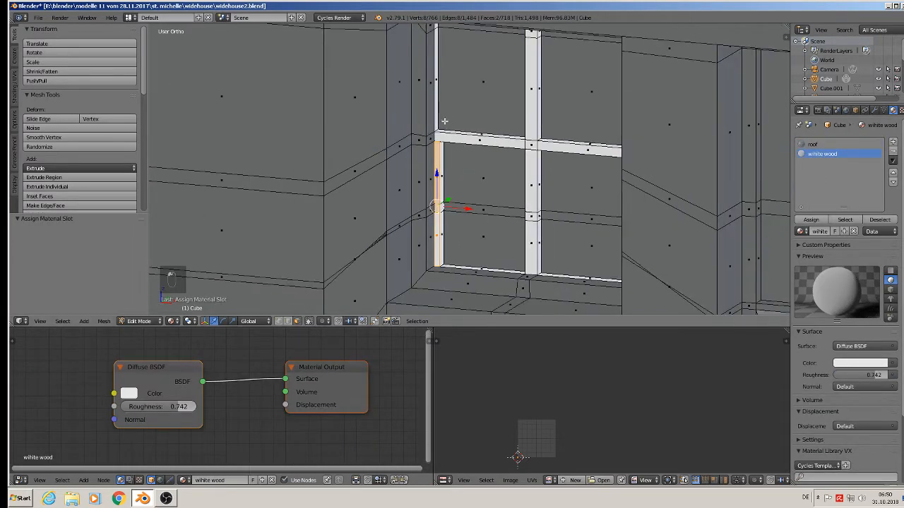
Extrude the upper inner left frame face about 0.0009 along X and assign white wood to its new front face.
middle_click_drag(445, 122, 427, 148, "shift")
right_click(417, 106)
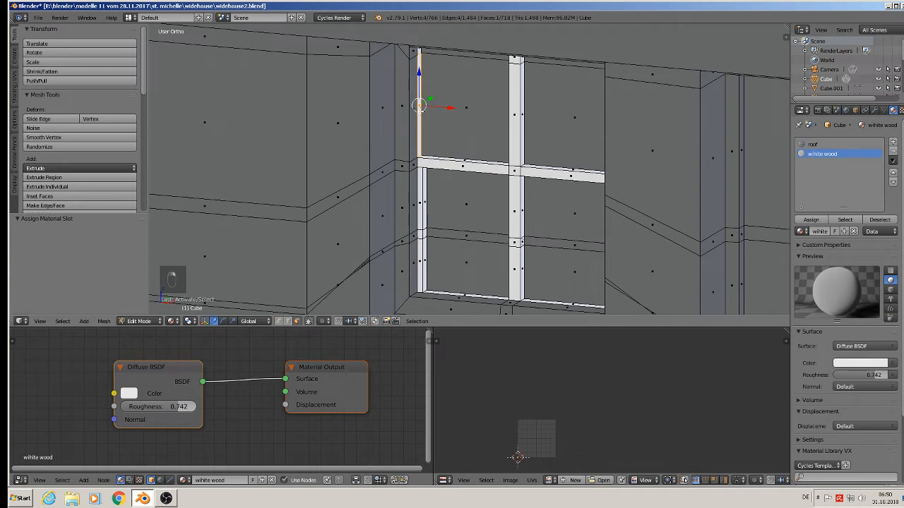
key("e")
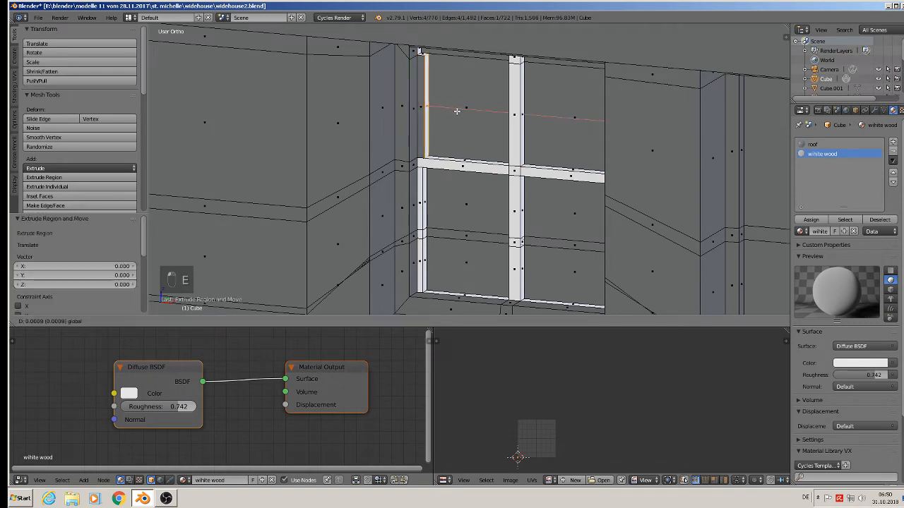
left_click(456, 110)
right_click(419, 106)
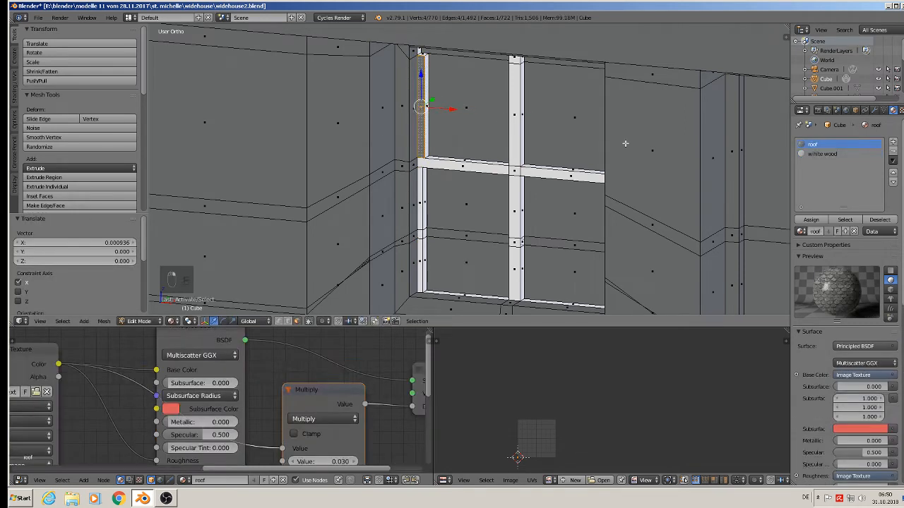
double_click(819, 153)
left_click(810, 219)
left_click(810, 219)
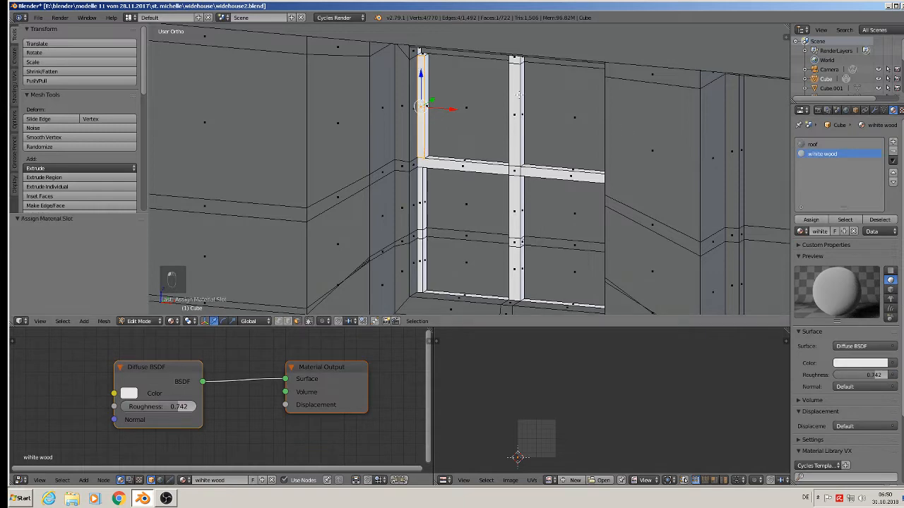
Extrude the recessed window's inner right frame faces above and below the crossbar by about -0.0007 along X.
middle_click_drag(536, 78, 607, 99)
right_click(616, 92)
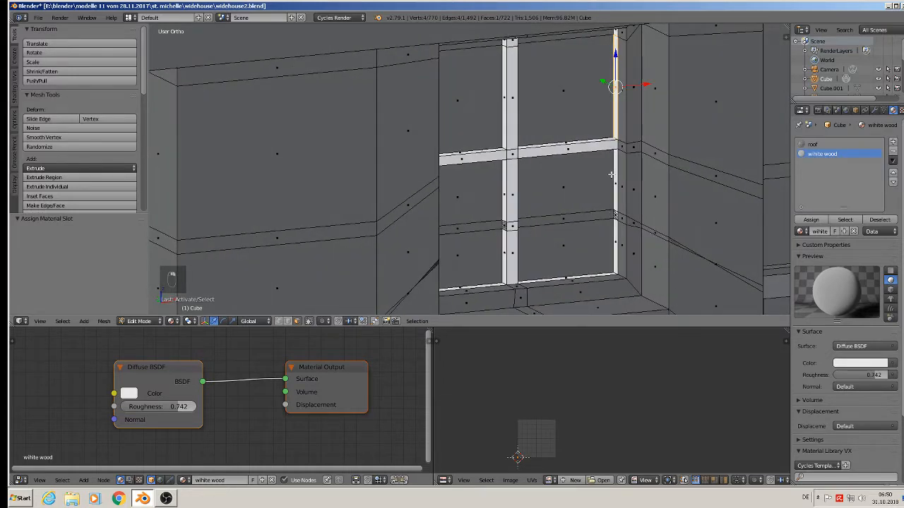
right_click(613, 212)
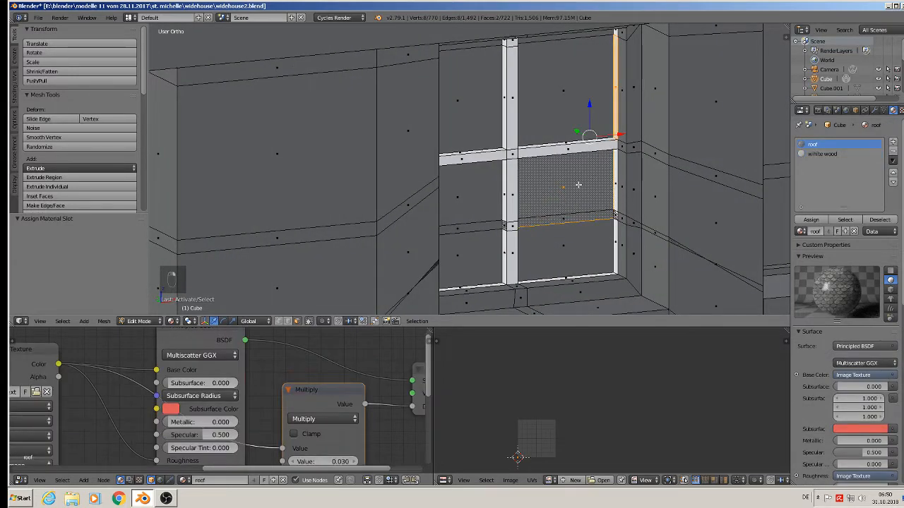
right_click(614, 180)
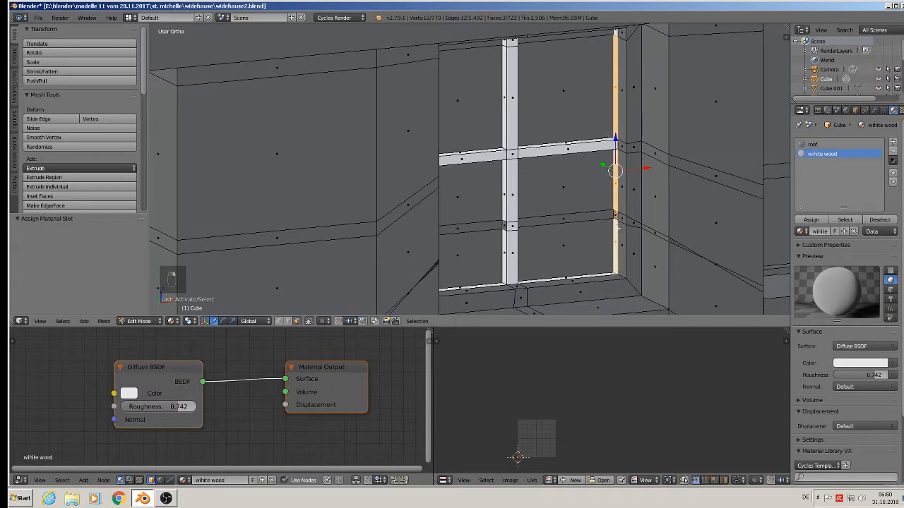
key("e")
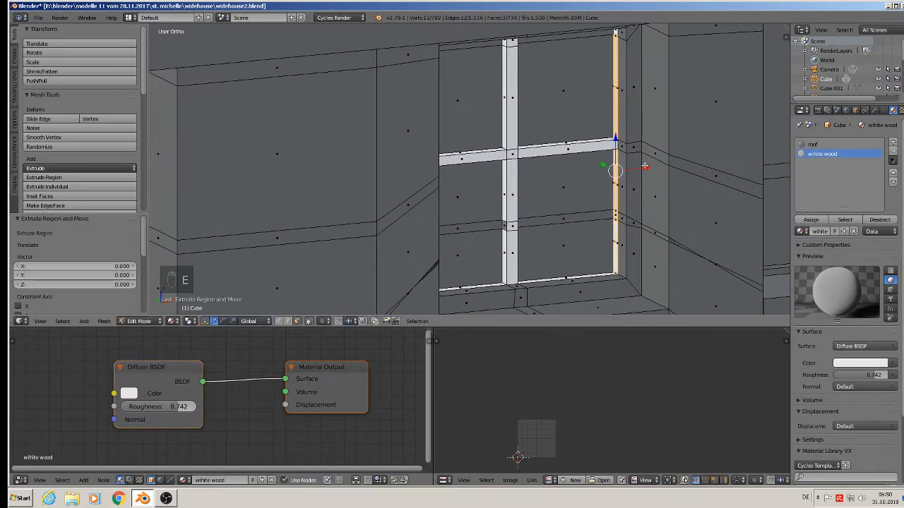
left_click(645, 166)
Assign white wood to the three new front faces of the recessed window's right frame strip.
right_click(616, 83)
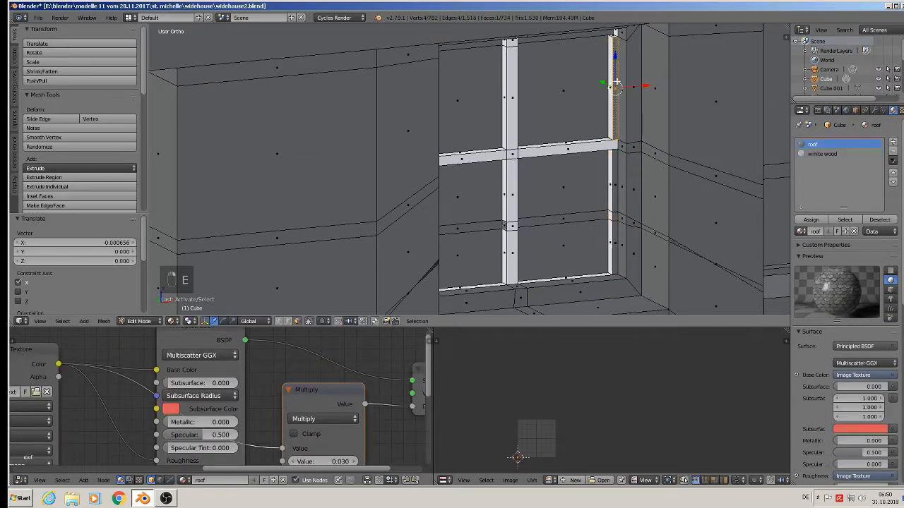
right_click(616, 161, "shift")
right_click(617, 232, "shift")
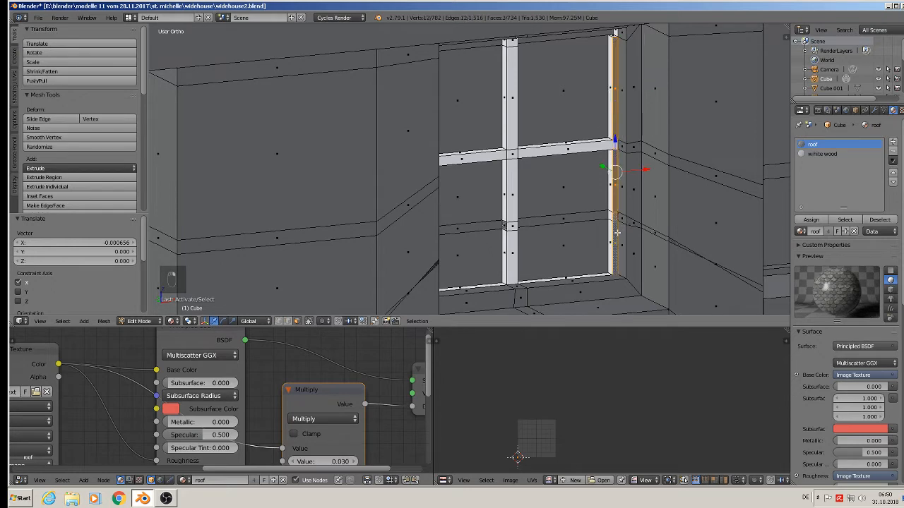
left_click(821, 153)
left_click(810, 219)
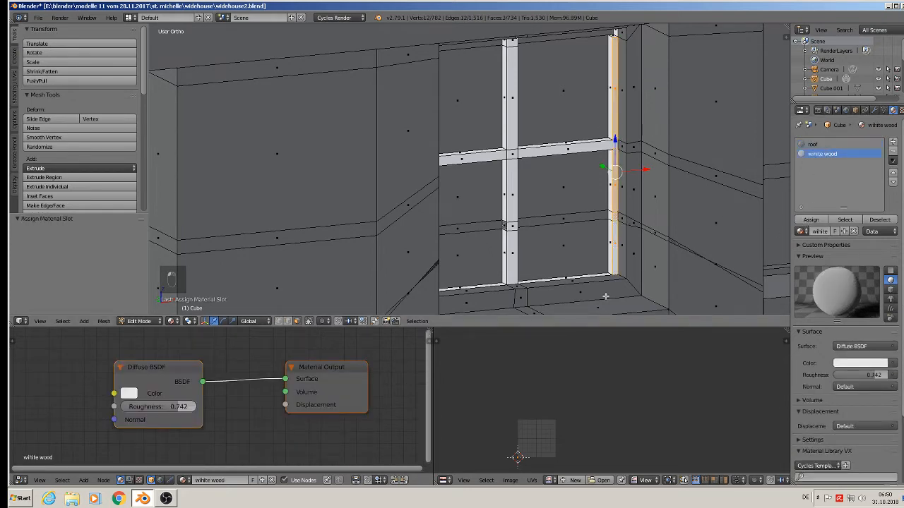
Extrude both bottom inner frame faces about 0.0006 up along Z and assign white wood to the new front faces.
middle_click_drag(605, 296, 536, 261)
right_click(528, 263)
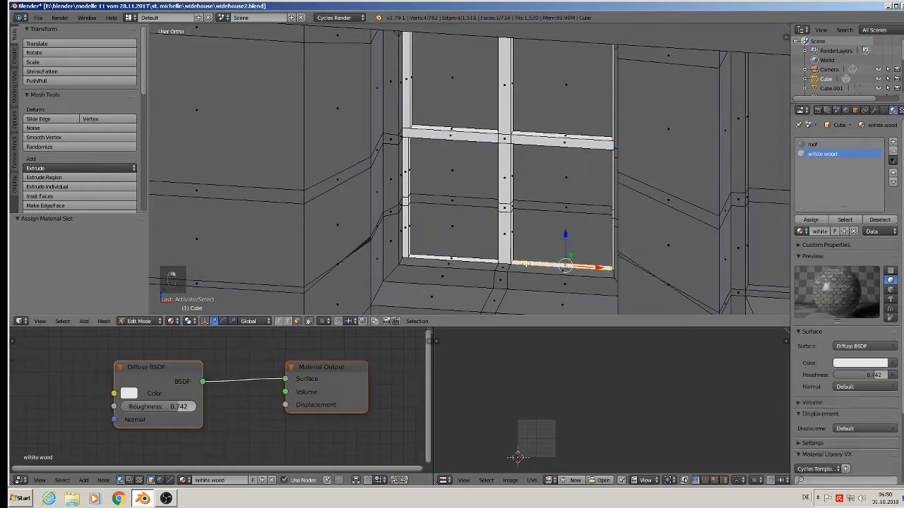
right_click(473, 255, "shift")
key("e")
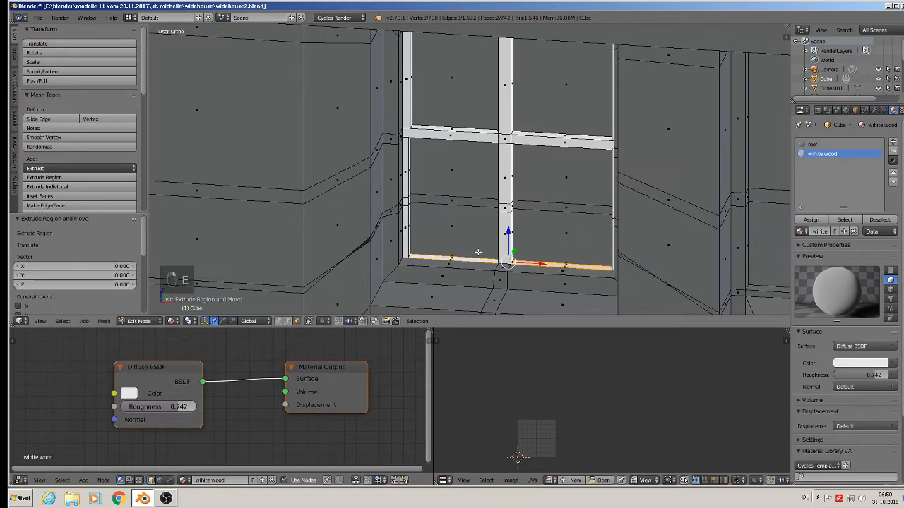
left_click_drag(518, 233, 475, 273)
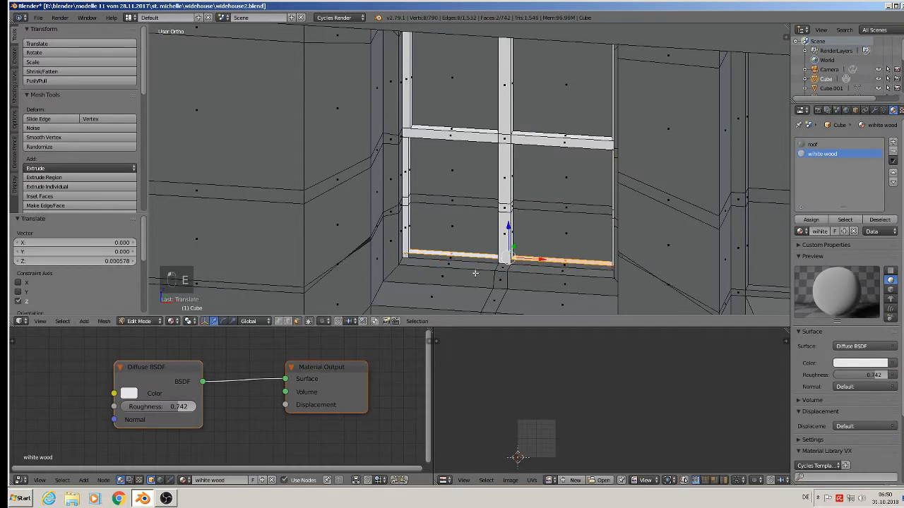
right_click(476, 261, "shift")
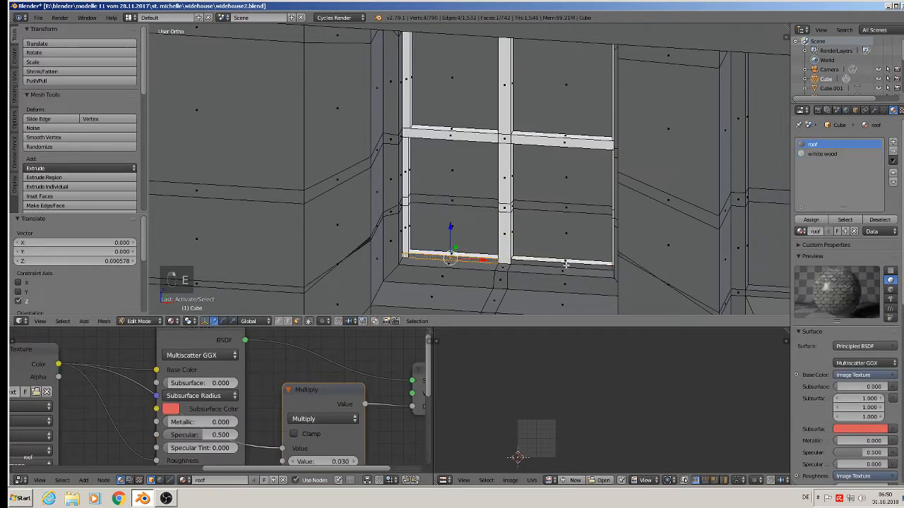
left_click(822, 153)
left_click(816, 219)
Extrude both top inner frame faces -0.002 along Z and assign white wood to the new front faces.
middle_click_drag(494, 183, 488, 89)
right_click(454, 90)
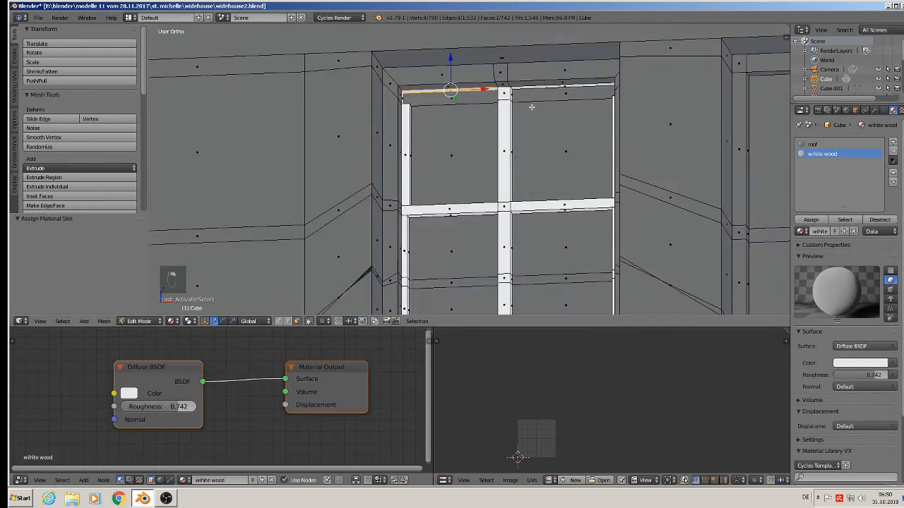
right_click(563, 85, "shift")
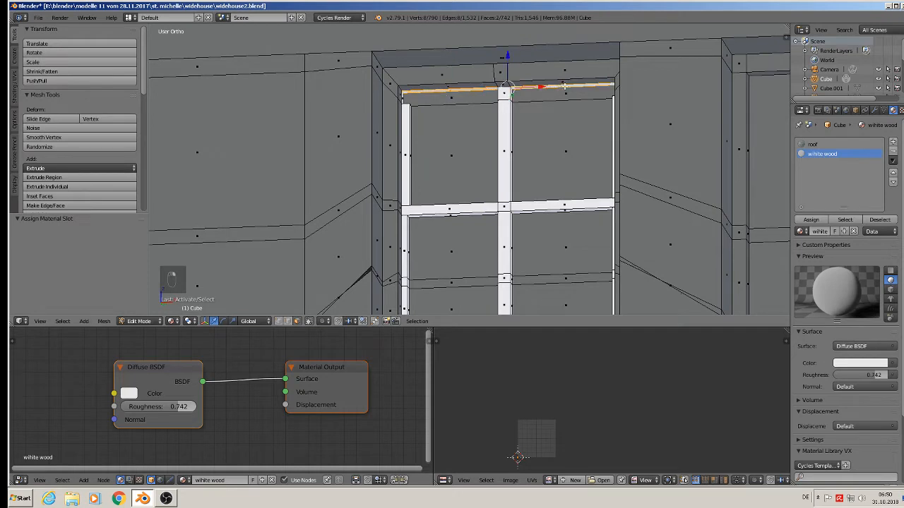
key("e")
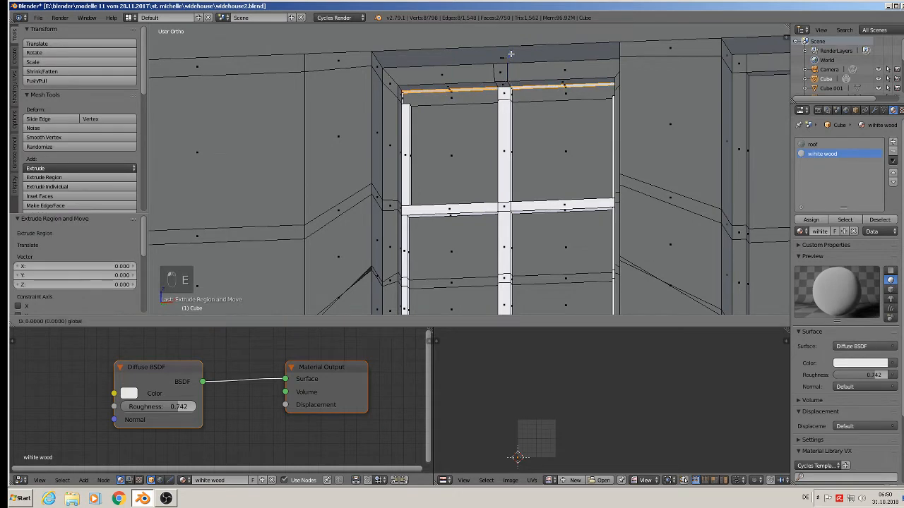
left_click_drag(510, 65, 510, 67)
right_click(453, 94)
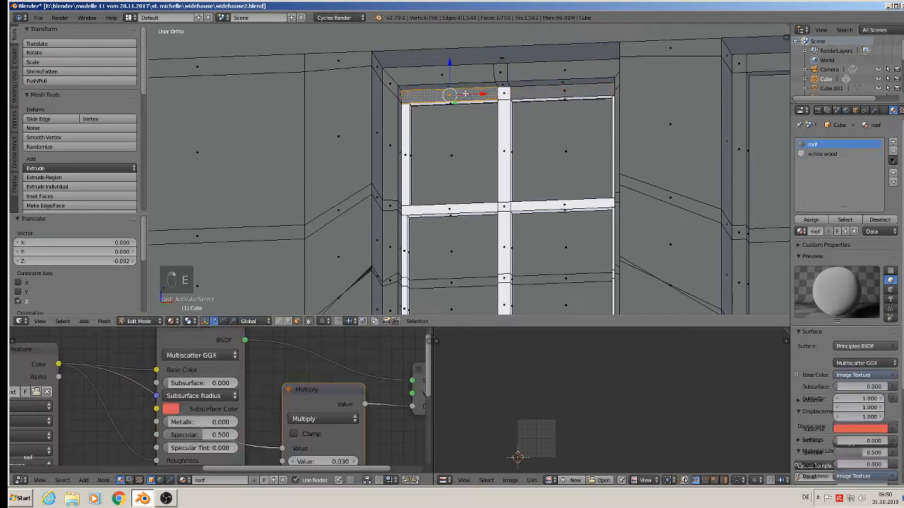
right_click(557, 92, "shift")
left_click(822, 154)
left_click(810, 220)
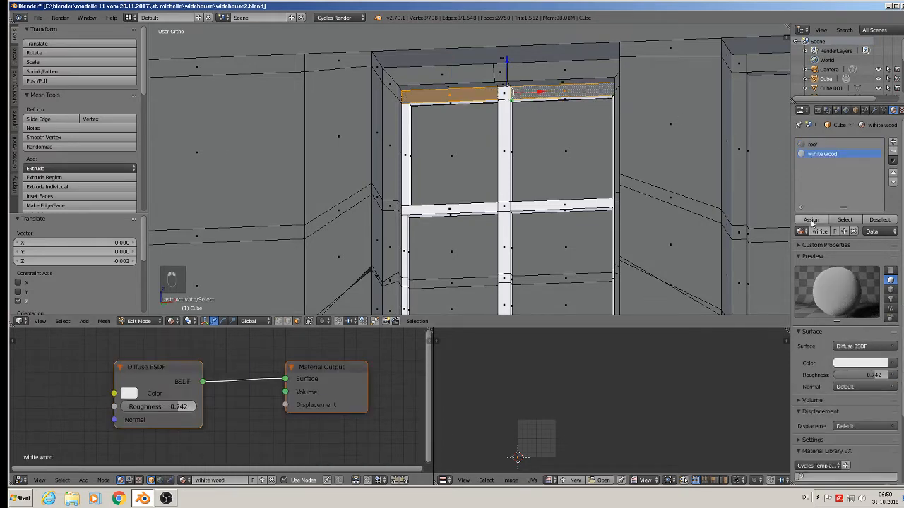
Return to Object Mode to view the finished window frame and open the file commands.
key("Tab")
scroll(544, 136, "down", 4)
middle_click_drag(544, 136, 216, 35, "shift")
left_click(38, 17)
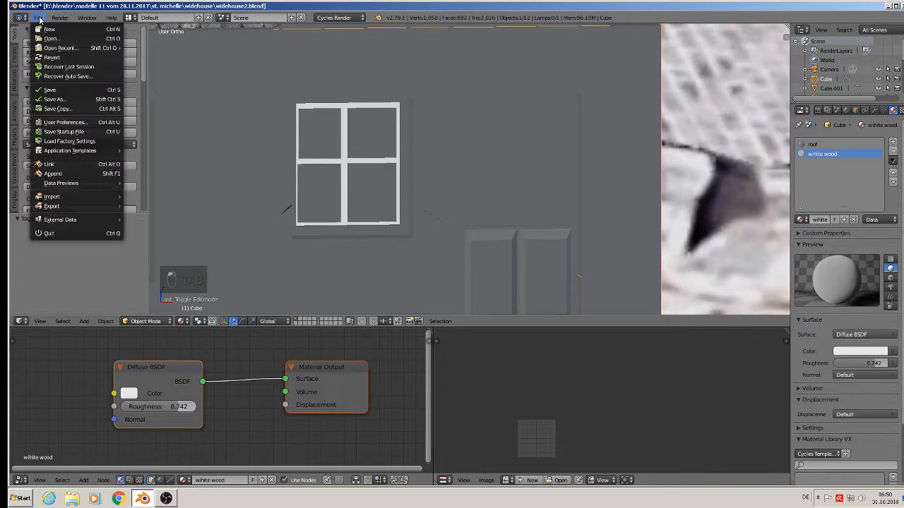
Save the file, enter Edit Mode and select the door's top frame faces and upper left jamb.
left_click(116, 92)
key("Tab")
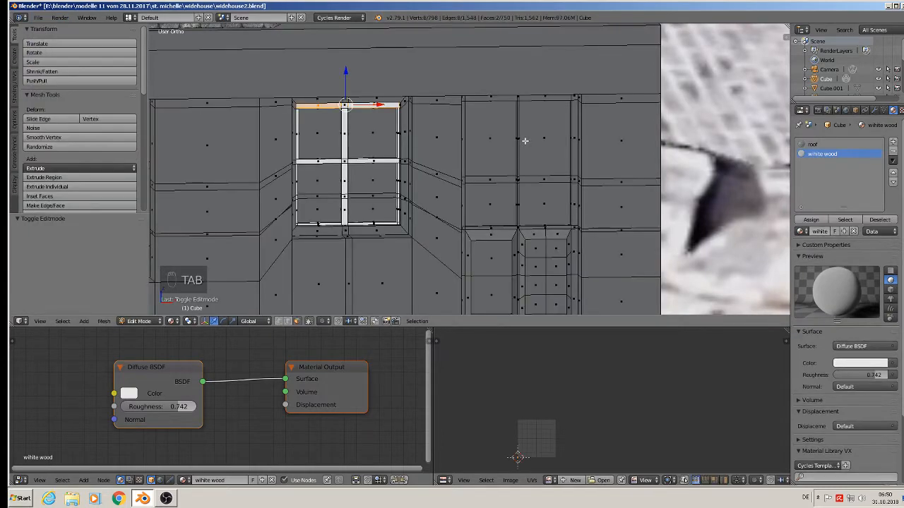
scroll(522, 141, "up", 2)
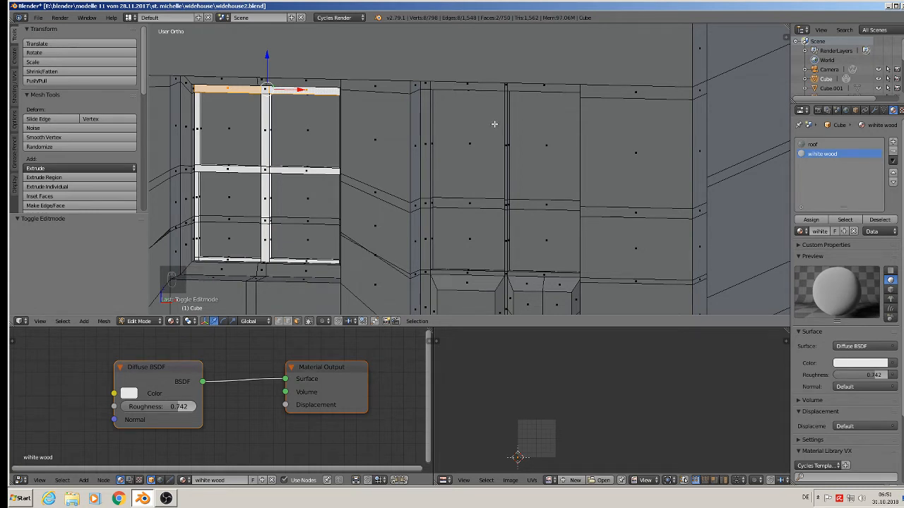
scroll(438, 91, "up", 1)
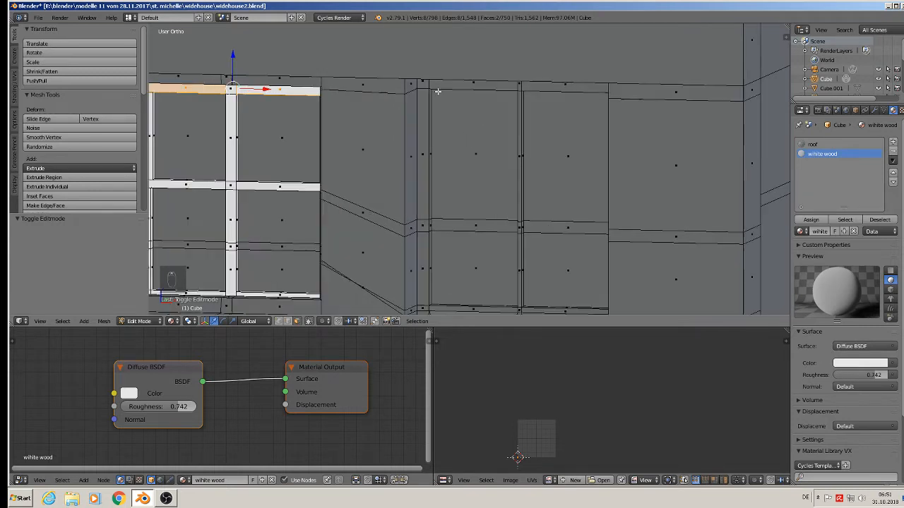
right_click(426, 87)
right_click(424, 108, "shift")
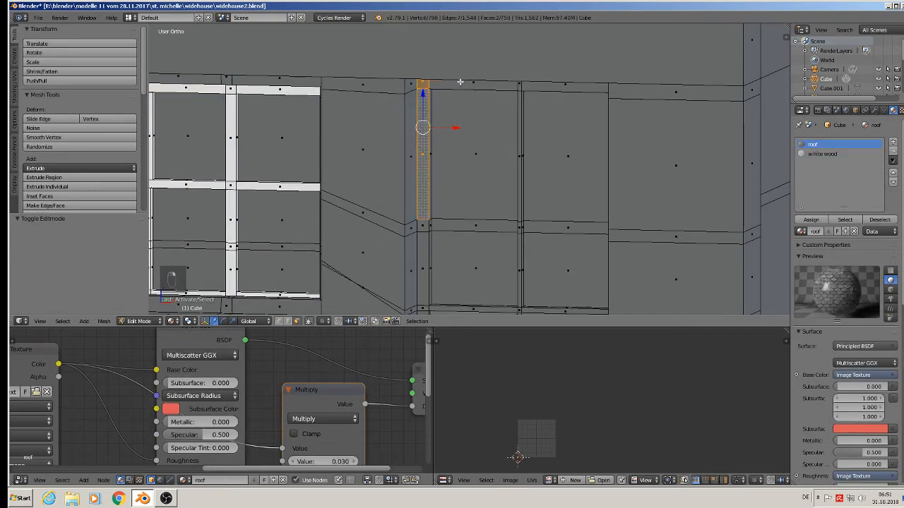
right_click(530, 87, "shift")
right_click(536, 86, "shift")
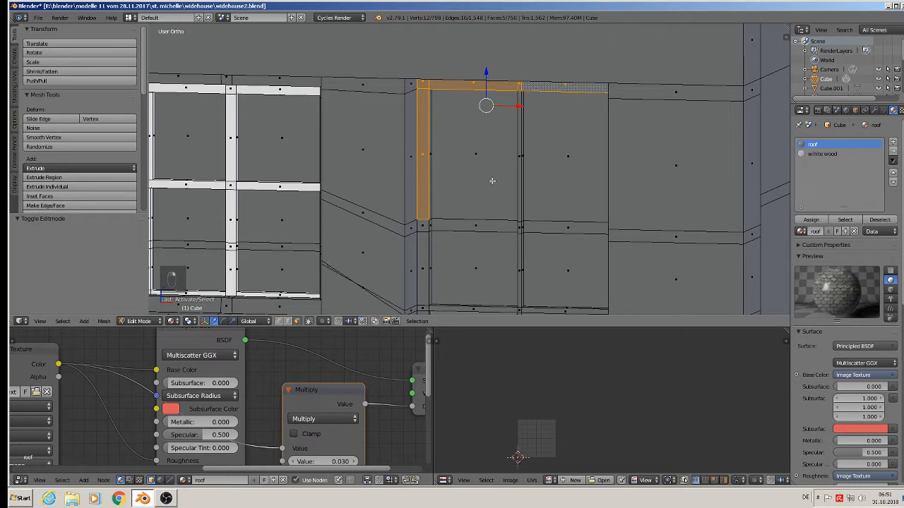
Add the front and inner faces down the door's left jamb to the selection.
right_click(449, 225, "shift")
right_click(459, 226, "shift")
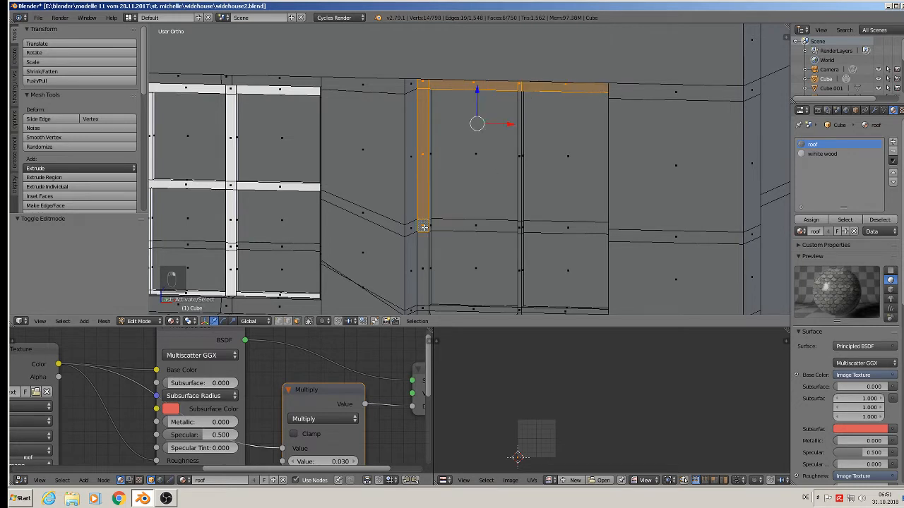
right_click(427, 225, "shift")
right_click(423, 262, "shift")
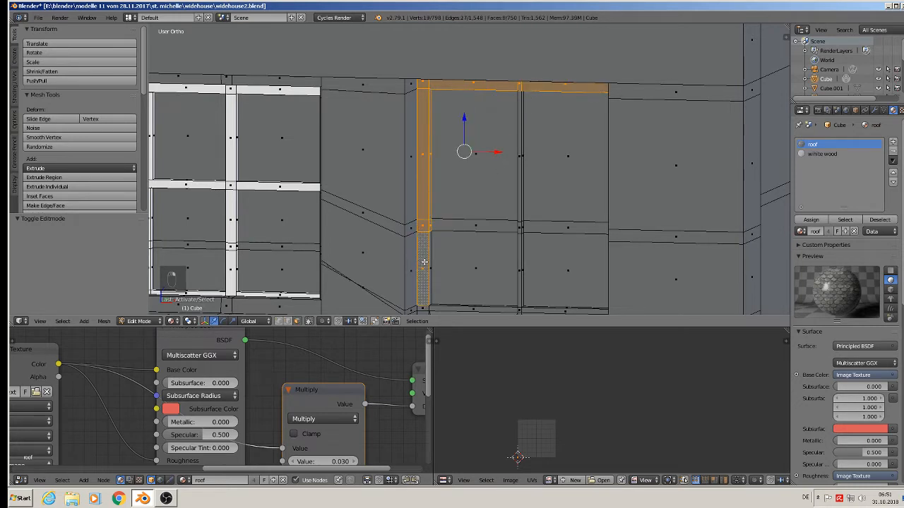
scroll(521, 214, "up", 5)
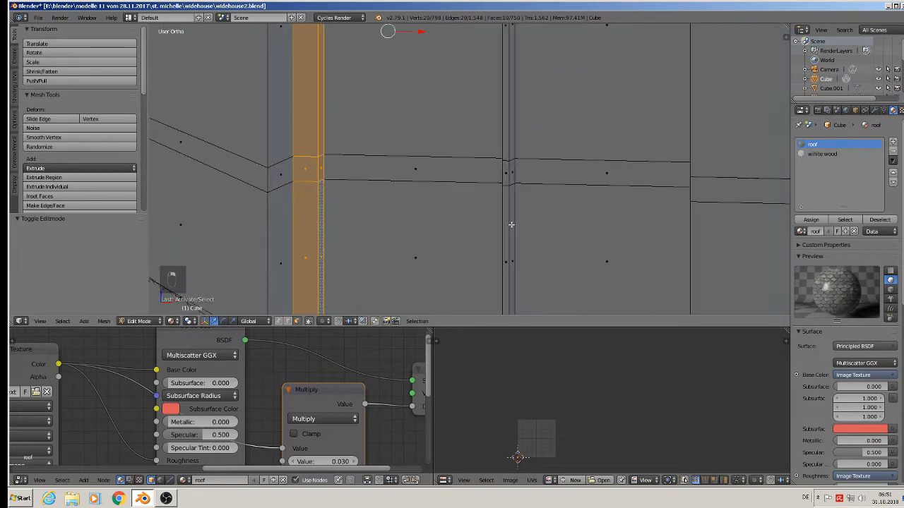
Add the front and side faces of the centre mullion between the door's glass panes to the selection.
right_click(508, 223, "shift")
right_click(511, 218, "shift")
right_click(509, 170, "shift")
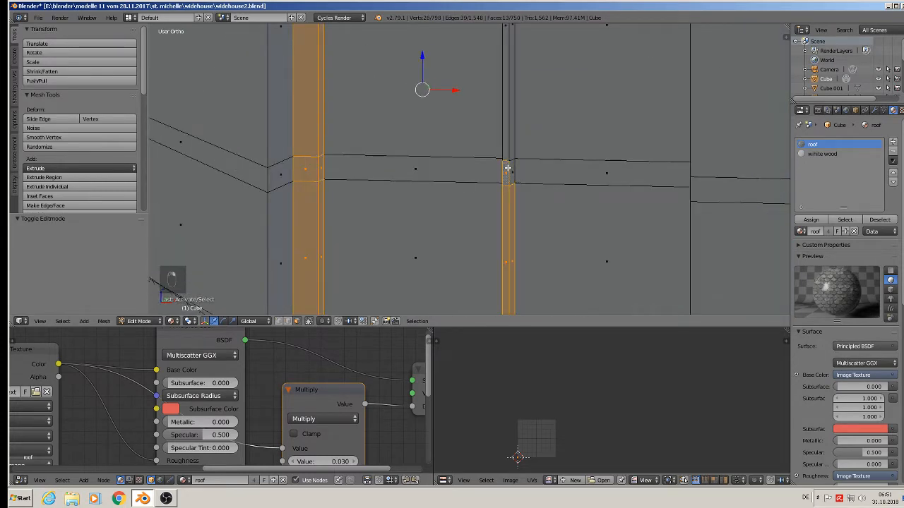
right_click(505, 169, "shift")
right_click(513, 149, "shift")
right_click(507, 144, "shift")
middle_click_drag(517, 160, 579, 165)
right_click(491, 137, "shift")
right_click(486, 162, "shift")
right_click(491, 190, "shift")
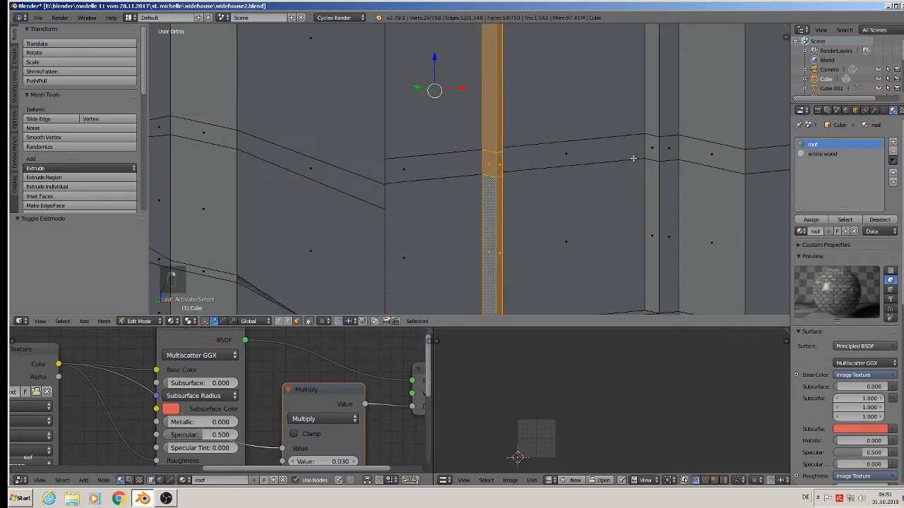
Add the inner and front faces of the door's right jamb to the selection.
right_click(656, 175, "shift")
right_click(655, 147, "shift")
right_click(655, 117, "shift")
right_click(667, 116, "shift")
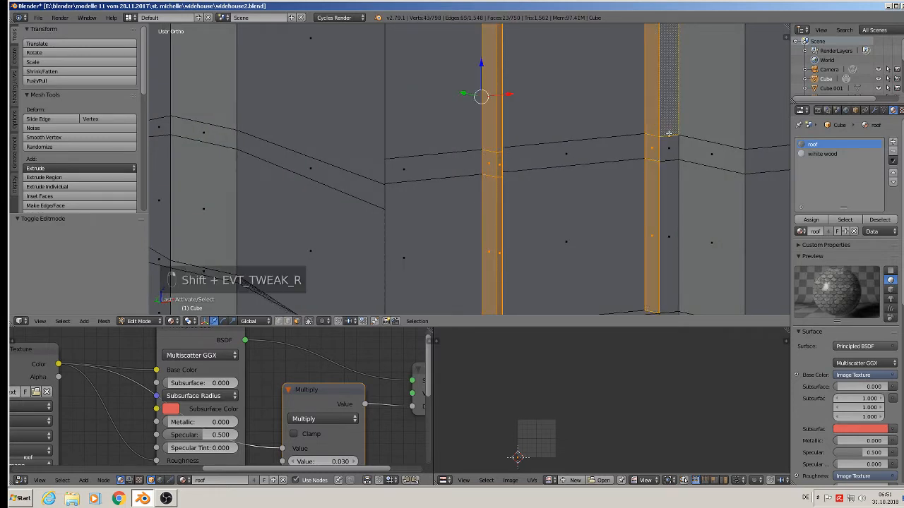
right_click(669, 146, "shift")
right_click(671, 175, "shift")
Add the top frame's right corner and the undersides above both glass panes to the selection.
middle_click_drag(659, 147, 624, 120)
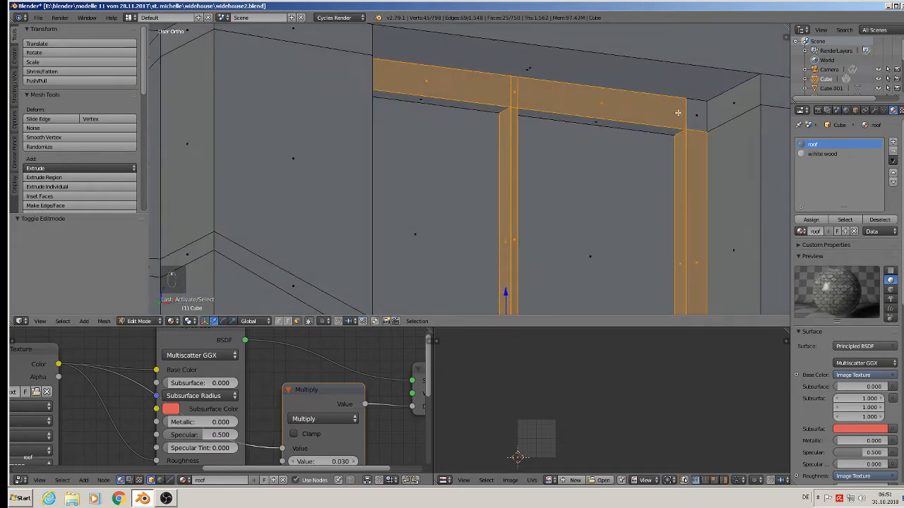
right_click(697, 117, "shift")
right_click(618, 126, "shift")
right_click(444, 104, "shift")
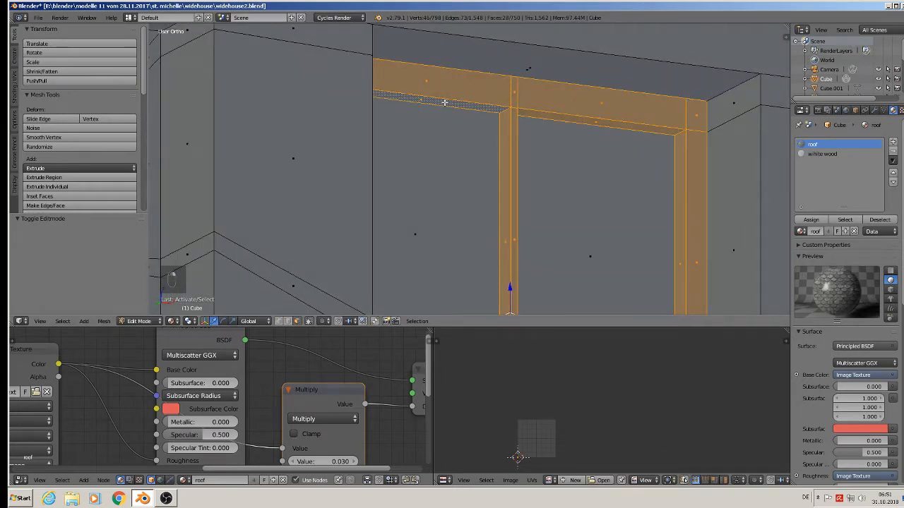
Add the rail faces below both glass panes, including the left, centre and right junctions, to the selection.
middle_click_drag(500, 117, 548, 99)
scroll(540, 139, "down", 3)
middle_click_drag(548, 181, 487, 206)
scroll(486, 206, "up", 3)
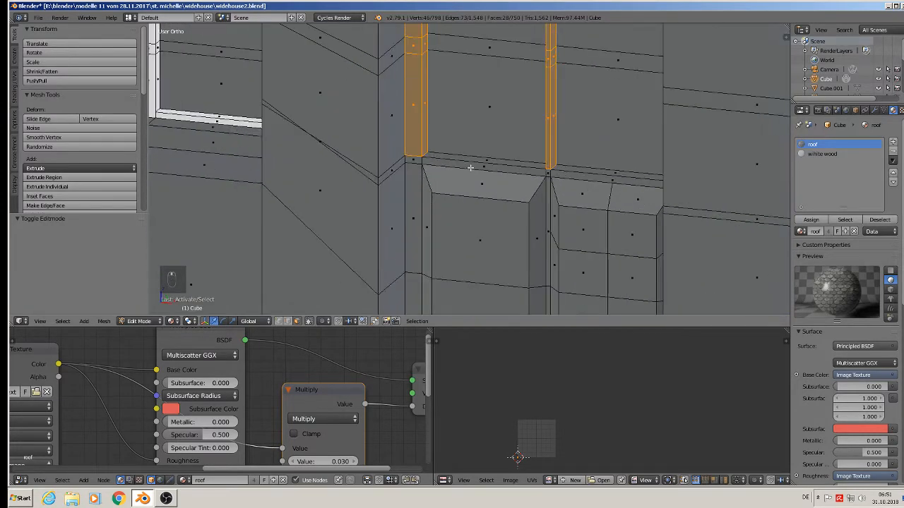
right_click(471, 160, "shift")
right_click(460, 167, "shift")
right_click(412, 158, "shift")
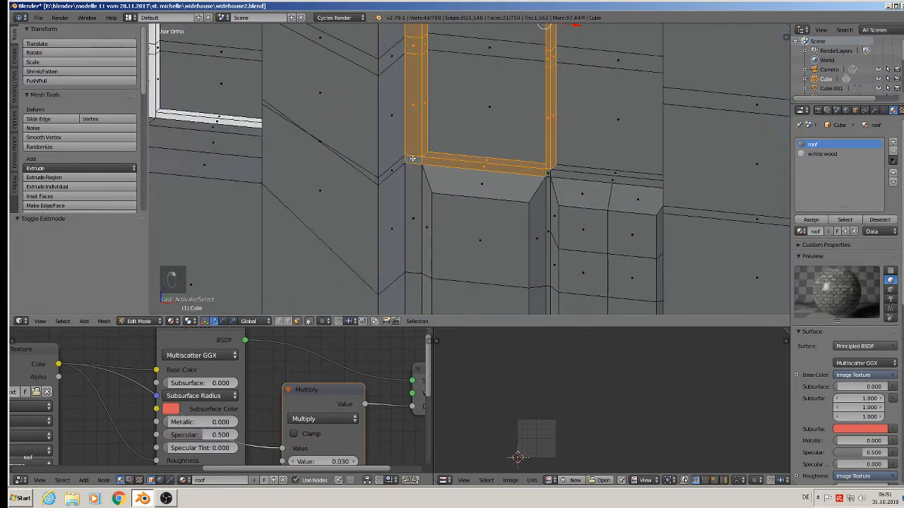
right_click(548, 173, "shift")
right_click(575, 175, "shift")
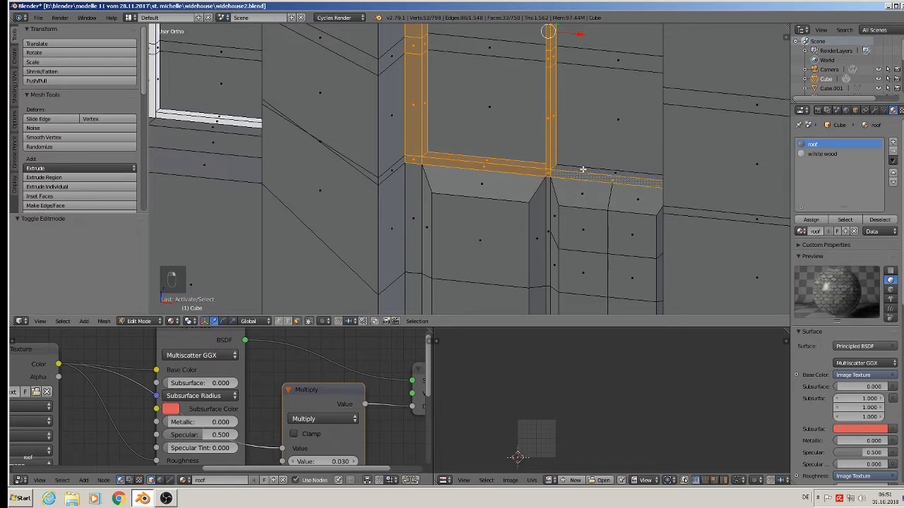
right_click(583, 171, "shift")
middle_click_drag(583, 170, 528, 113)
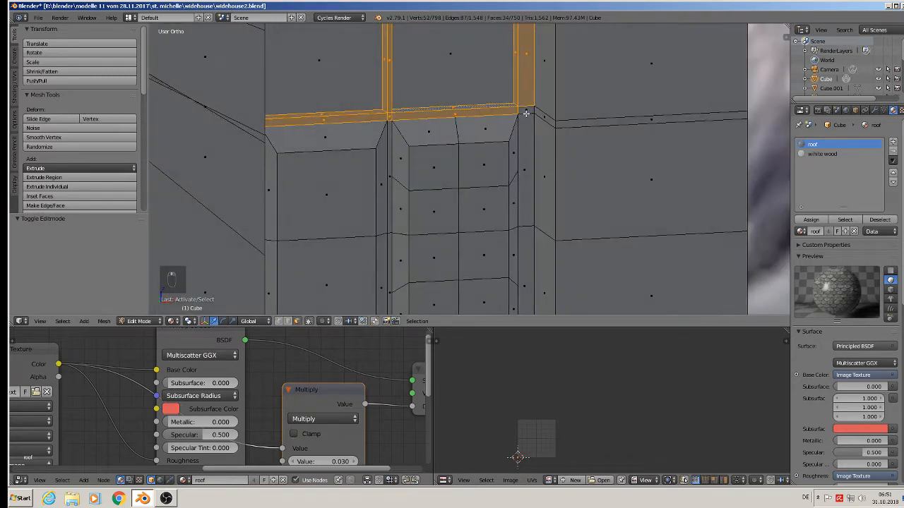
right_click(526, 112, "shift")
Circle-select all faces of the two lower door panels and their surrounding frame.
middle_click_drag(501, 173, 358, 118)
key("c")
mouse_move(353, 92)
left_mouse_down()
mouse_move(324, 79)
mouse_move(291, 110)
mouse_move(305, 189)
mouse_move(322, 238)
mouse_move(393, 258)
mouse_move(430, 192)
mouse_move(440, 106)
mouse_move(459, 77)
mouse_move(539, 77)
mouse_move(539, 148)
mouse_move(463, 170)
mouse_move(508, 268)
mouse_move(540, 242)
mouse_move(554, 202)
mouse_move(553, 120)
left_mouse_up()
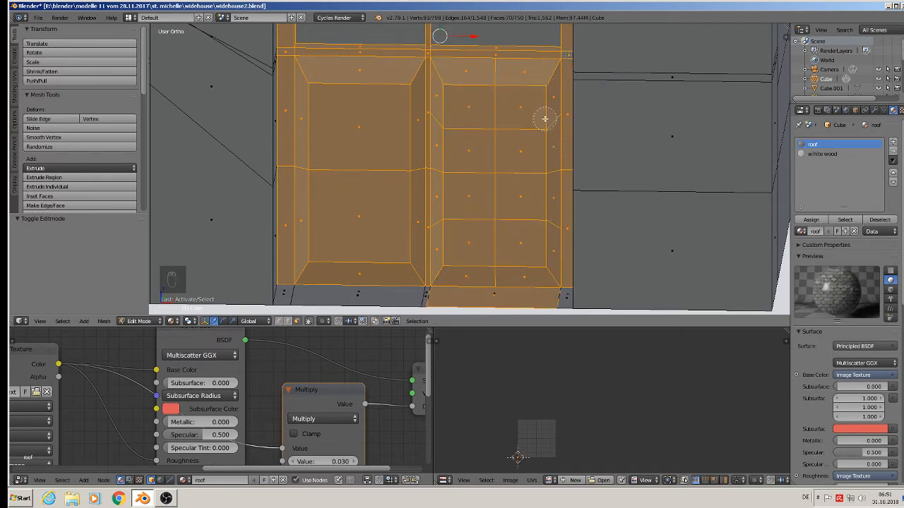
right_click(542, 120)
Add the remaining threshold faces at the foot of the door to the selection.
middle_click_drag(491, 203, 505, 88, "shift")
right_click(581, 180, "shift")
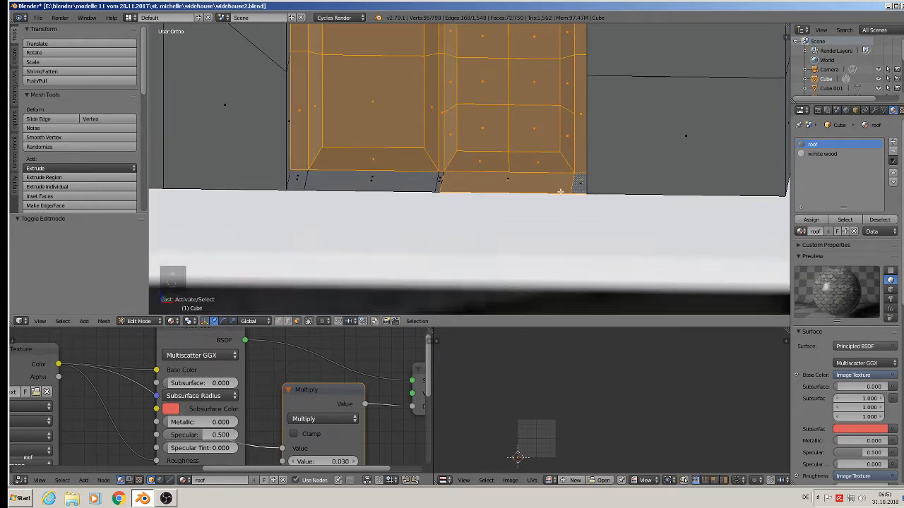
right_click(398, 180, "shift")
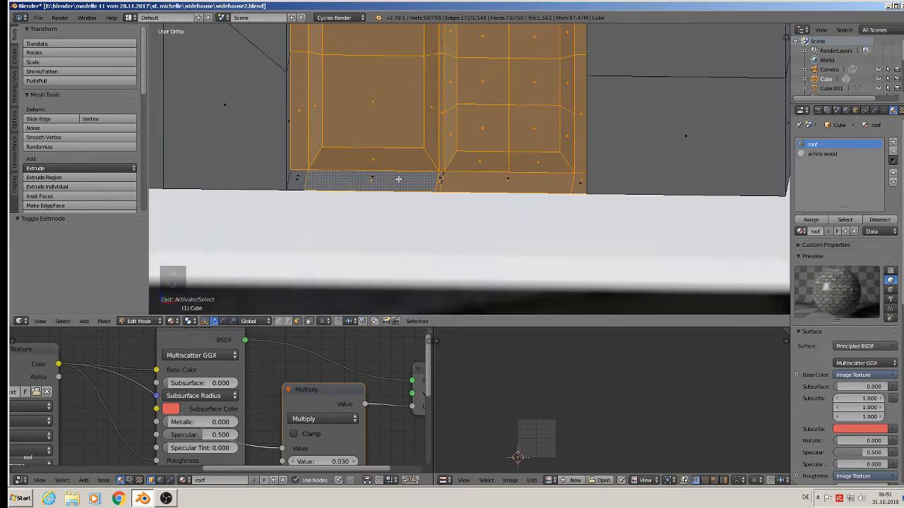
right_click(295, 178, "shift")
Deselect the threshold faces at the foot of the door, keeping only the door itself selected.
scroll(315, 164, "down", 4)
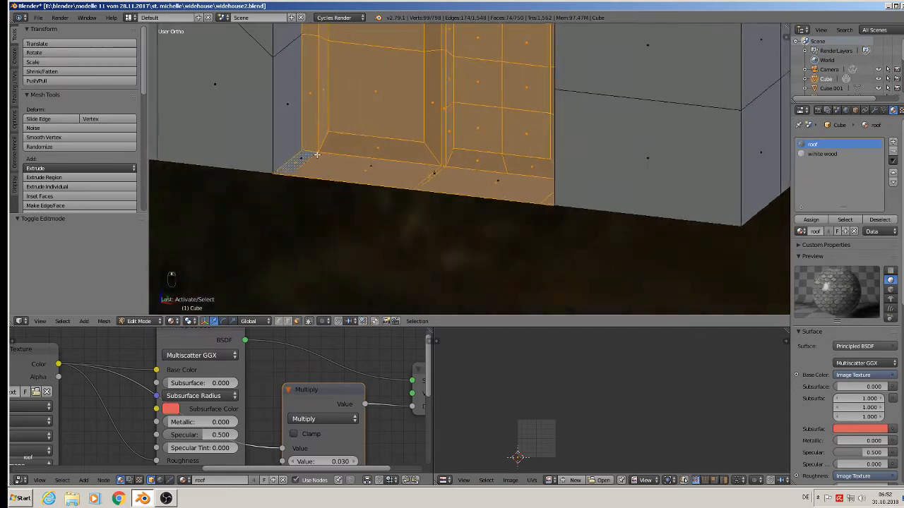
right_click(313, 164, "shift")
right_click(335, 162, "shift")
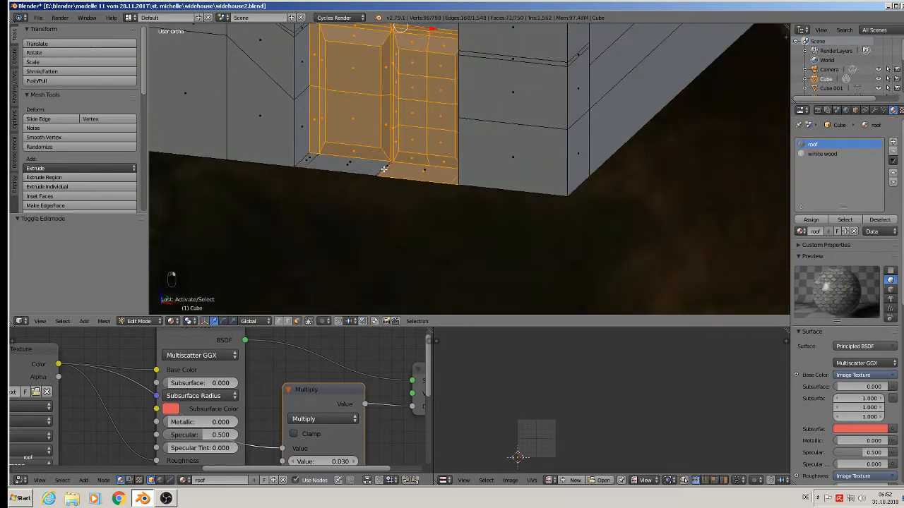
right_click(411, 176, "shift")
right_click(434, 178, "shift")
middle_click_drag(434, 177, 529, 211)
right_click(467, 182, "shift")
Assign the white wood material to the selected door faces and return to Object Mode.
scroll(459, 209, "down", 3)
left_click(820, 154)
left_click(810, 219)
key("Tab")
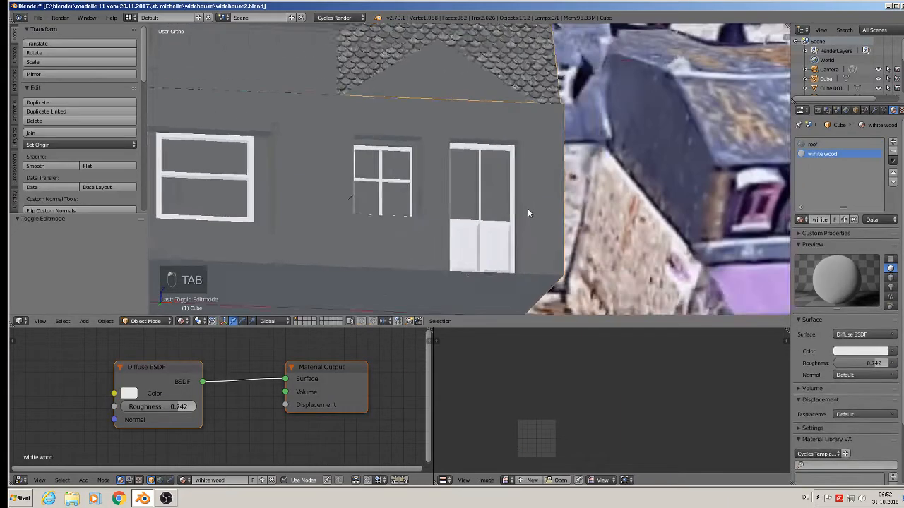
Check the whole front facade and save the file.
scroll(518, 238, "down", 3)
scroll(494, 184, "up", 2)
middle_click_drag(493, 184, 503, 187)
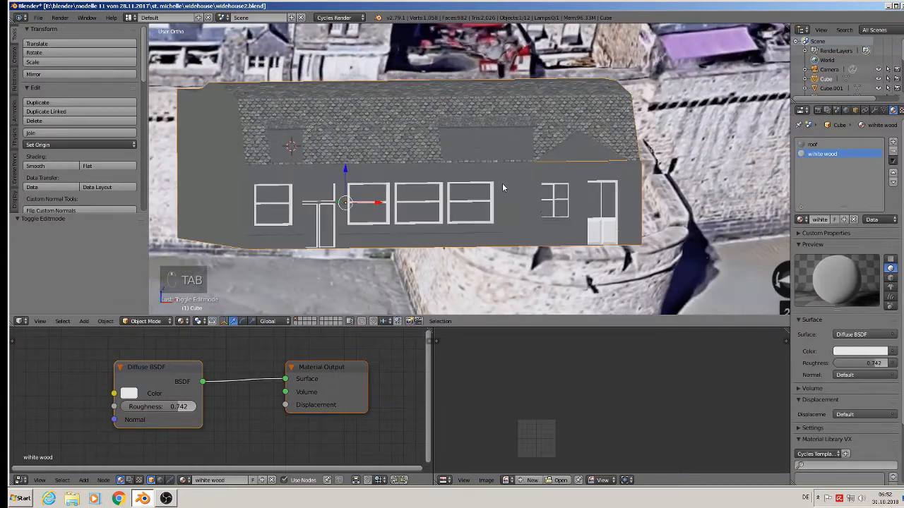
left_click(38, 17)
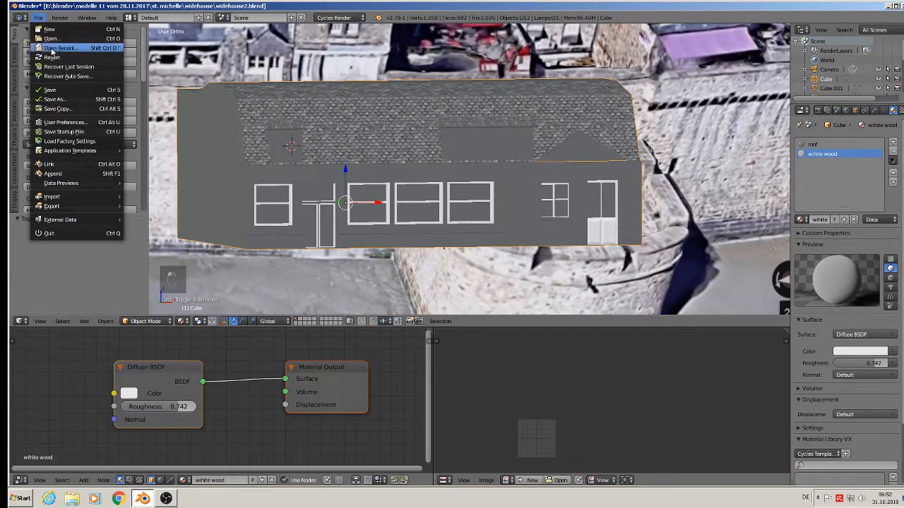
left_click(54, 93)
Edit the small left dormer and invert its selection to pick every face except the tiled roof.
scroll(315, 150, "up", 6)
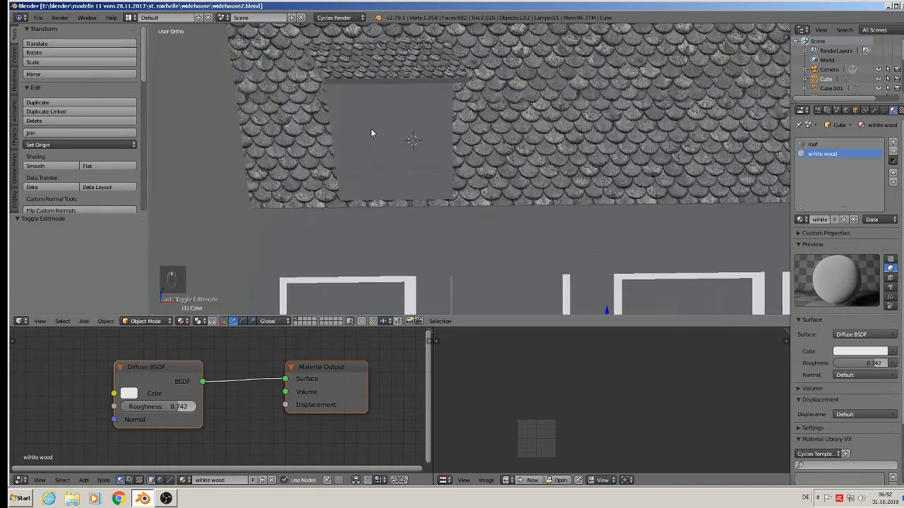
right_click(372, 132)
key("Tab")
scroll(353, 127, "up", 4)
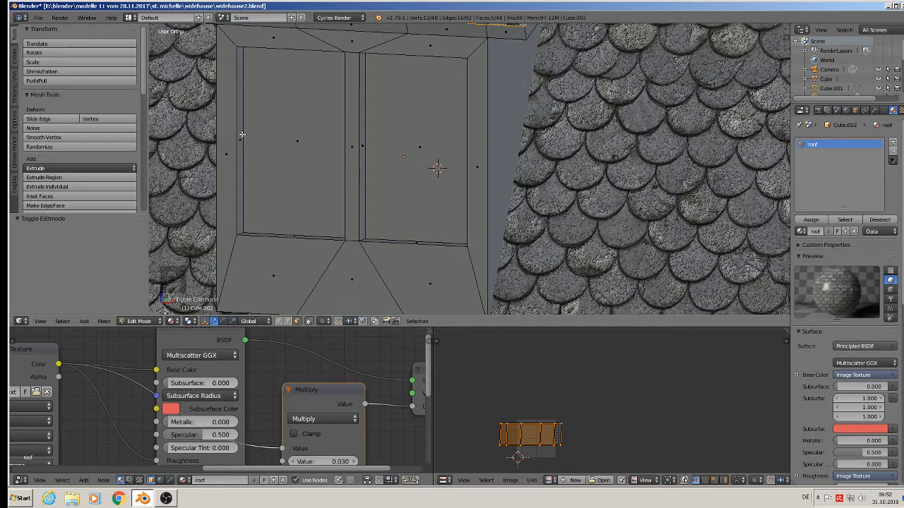
scroll(331, 113, "down", 3)
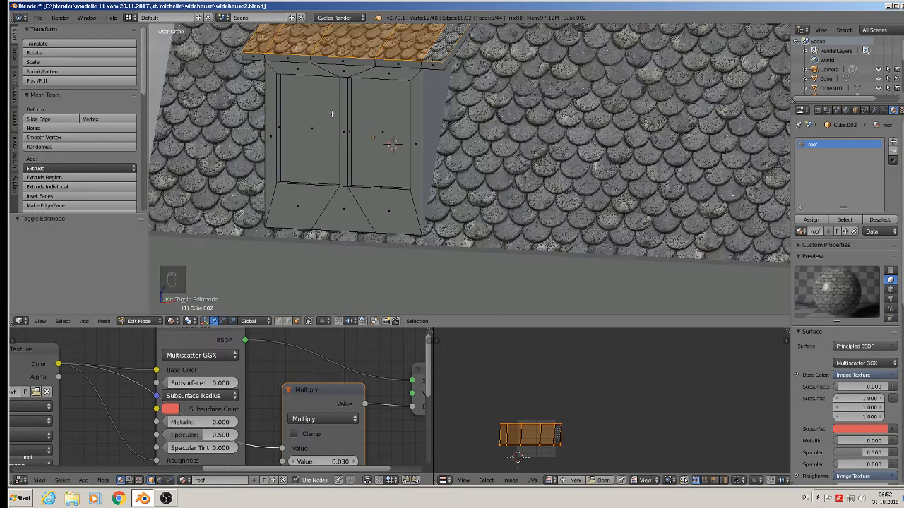
left_click(846, 219)
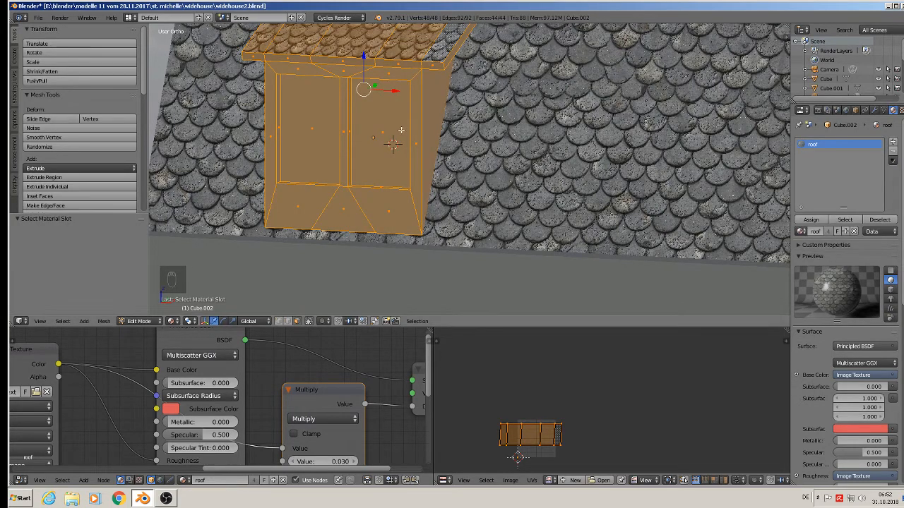
key("ctrl+z")
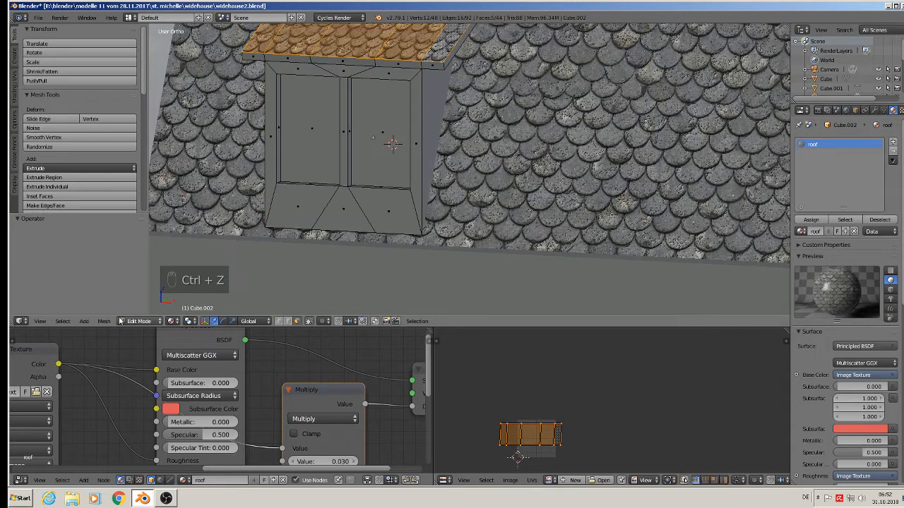
left_click(62, 324)
left_click(81, 268)
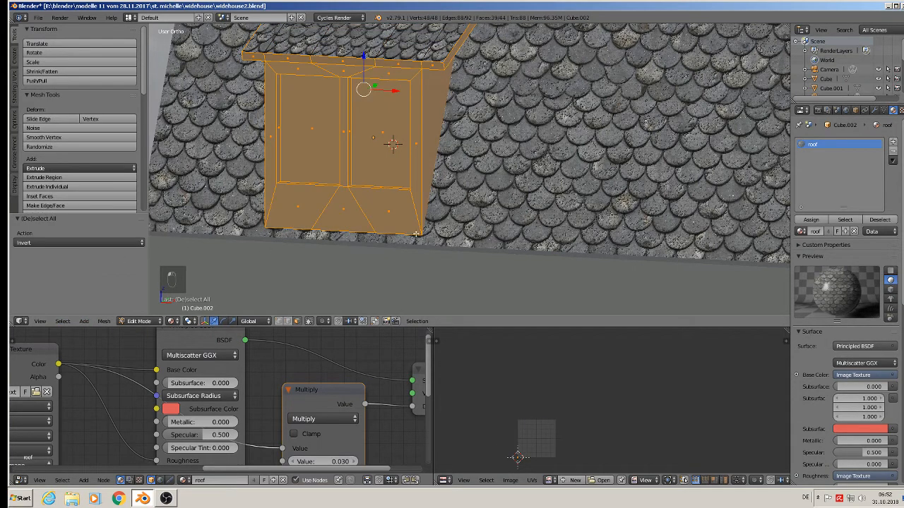
Add a second material slot with the white wood material, assign it to the selected dormer faces and leave Edit Mode.
left_click(893, 143)
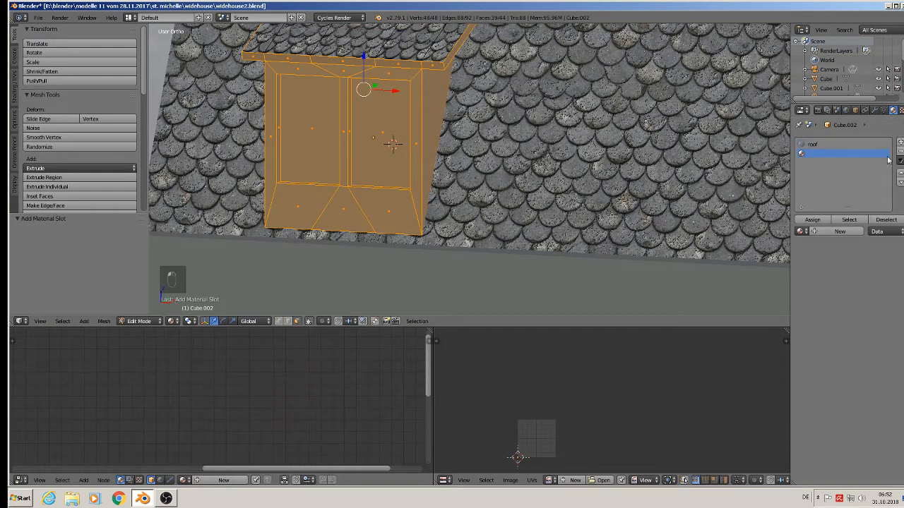
left_click(800, 231)
left_click(737, 309)
left_click(812, 220)
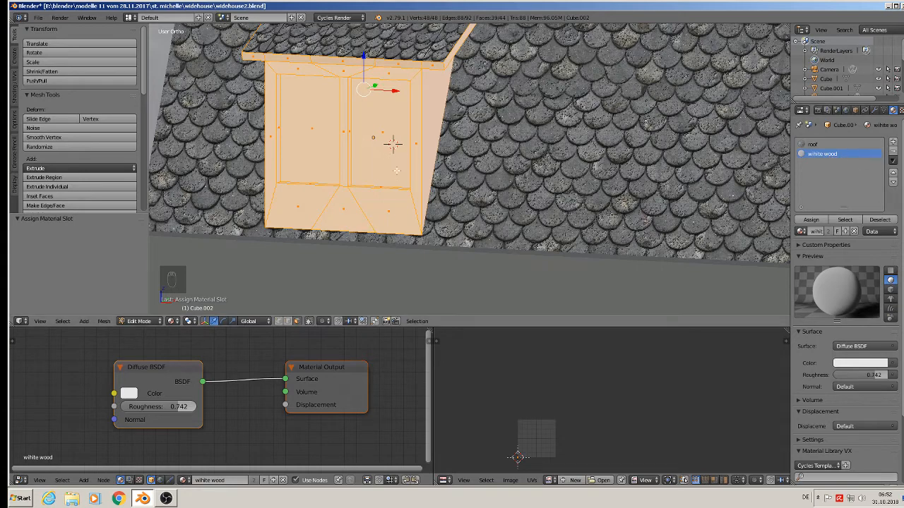
key("a")
key("Tab")
scroll(399, 182, "down", 5)
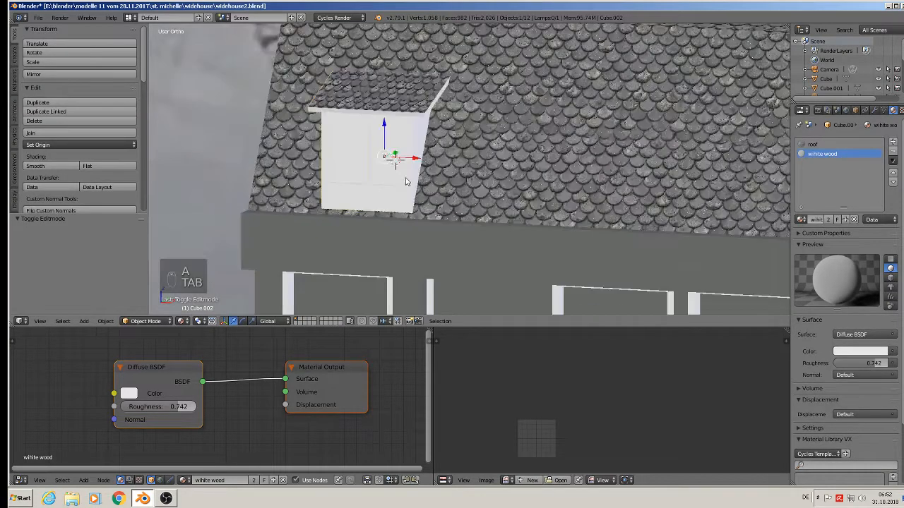
Edit the wide middle dormer and invert its selection to pick every face except the tiled roof.
scroll(408, 179, "up", 1)
middle_click_drag(628, 204, 323, 189, "shift")
right_click(554, 159)
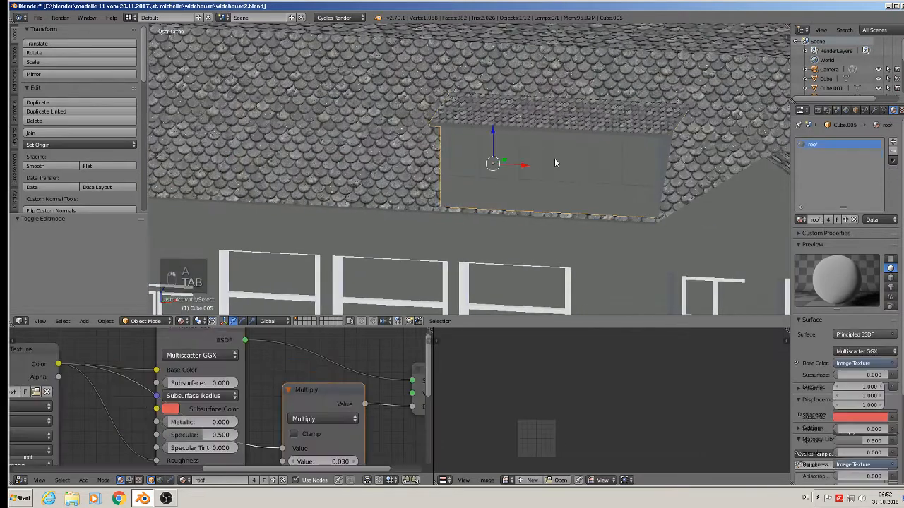
key("Tab")
scroll(554, 159, "up", 3)
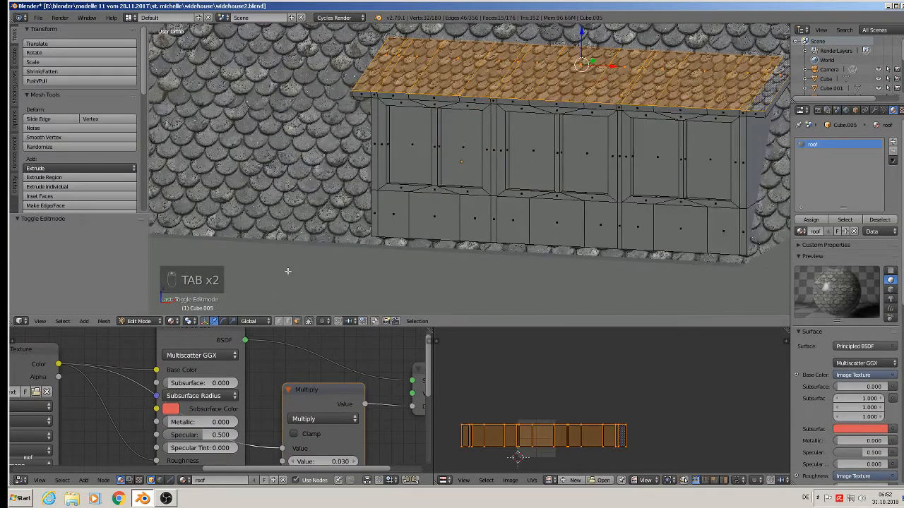
left_click(62, 322)
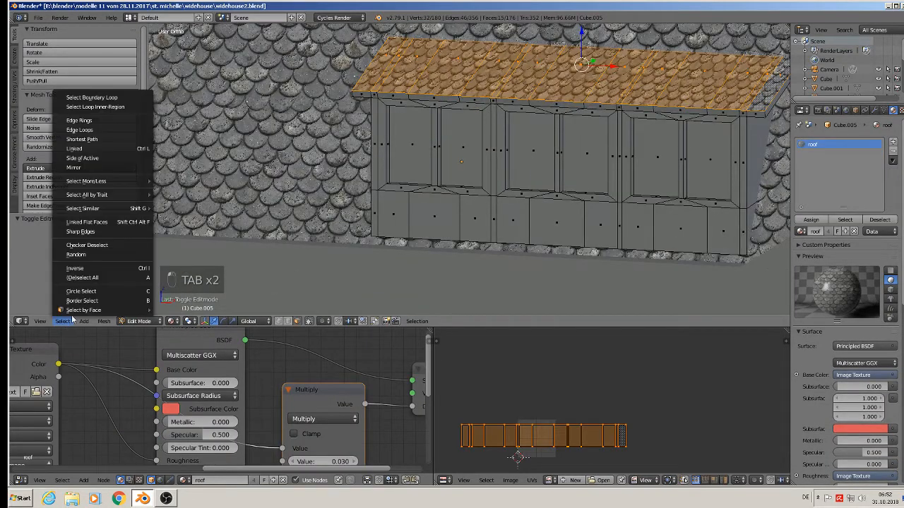
left_click(91, 265)
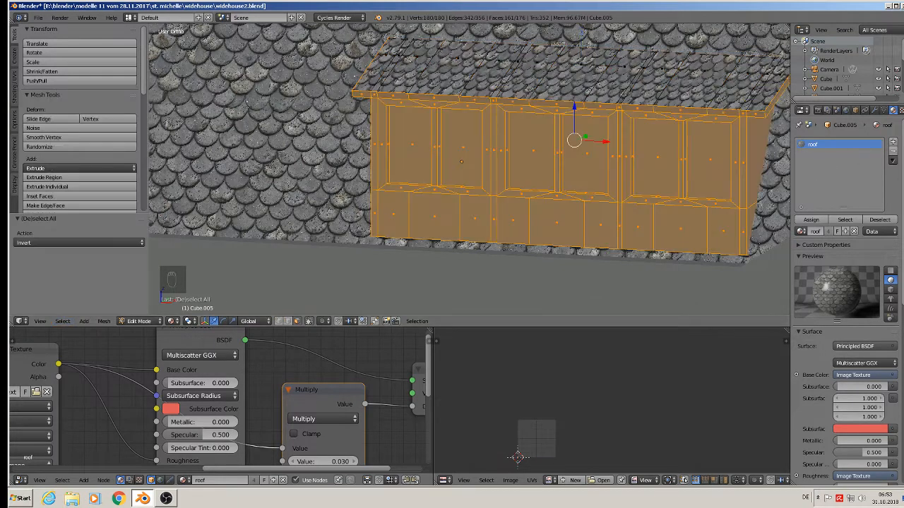
Add a second material slot with the white wood material, assign it to the wide dormer's selected faces and leave Edit Mode.
left_click(891, 143)
left_click(801, 231)
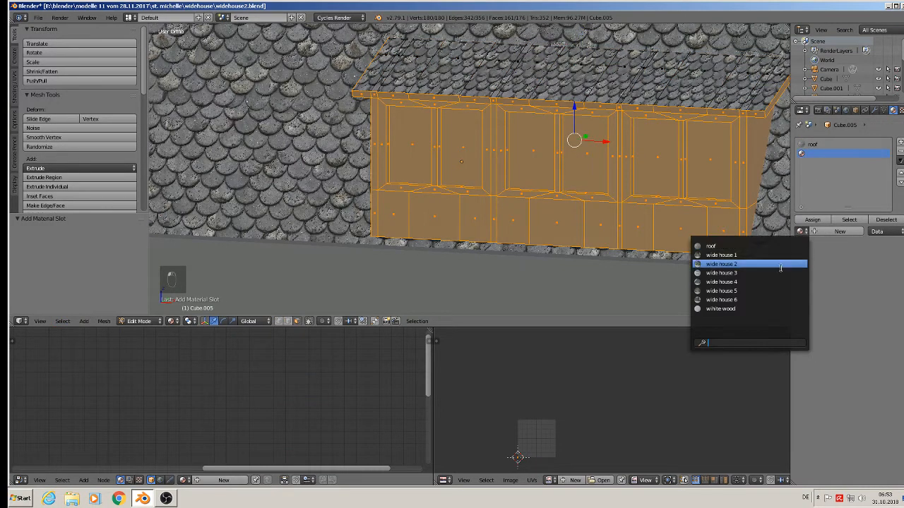
left_click(777, 308)
left_click(814, 219)
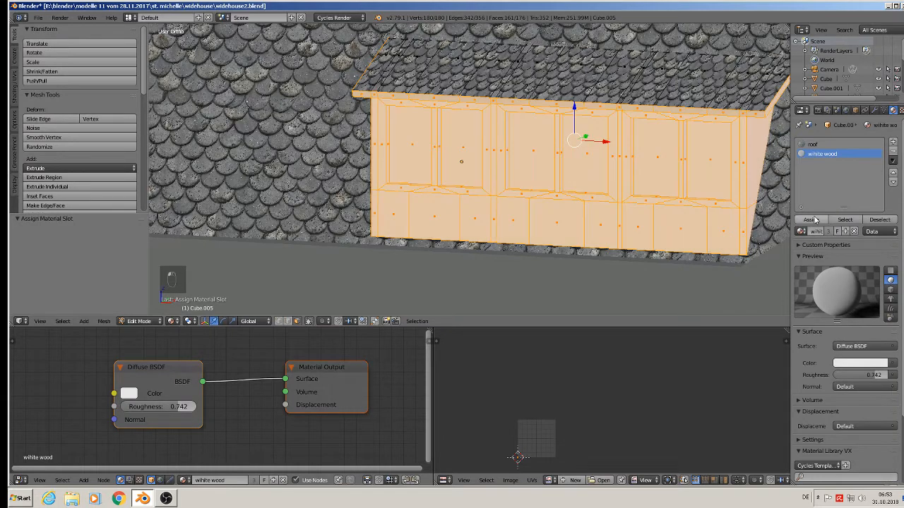
key("Tab")
Check both front dormers together and save the file.
scroll(619, 195, "down", 3)
scroll(620, 195, "down", 4)
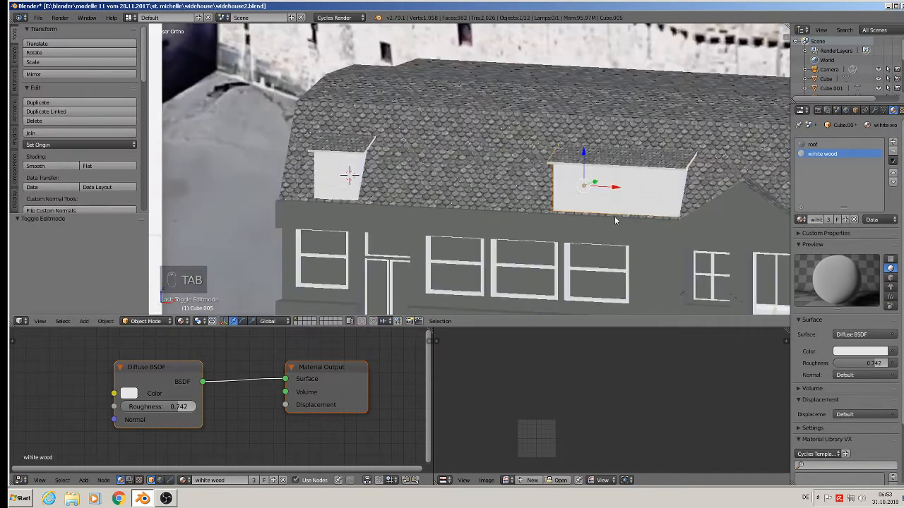
left_click(41, 18)
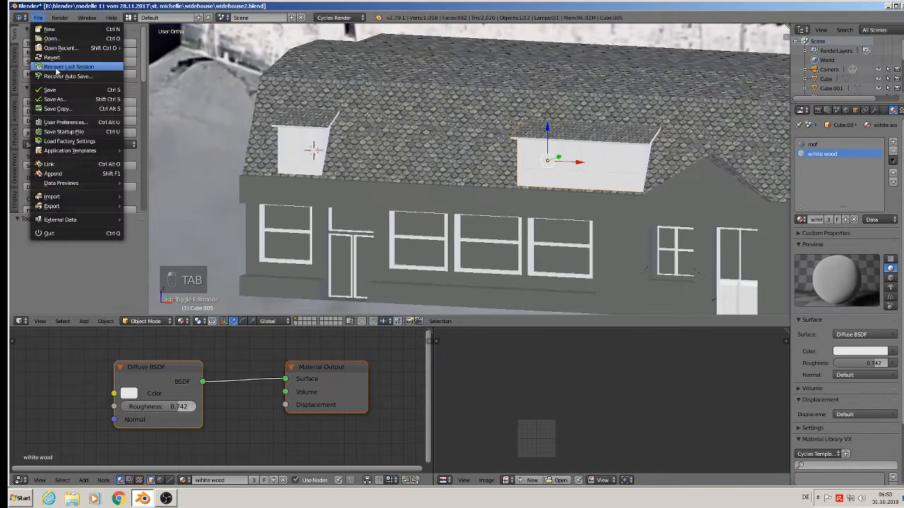
left_click(91, 92)
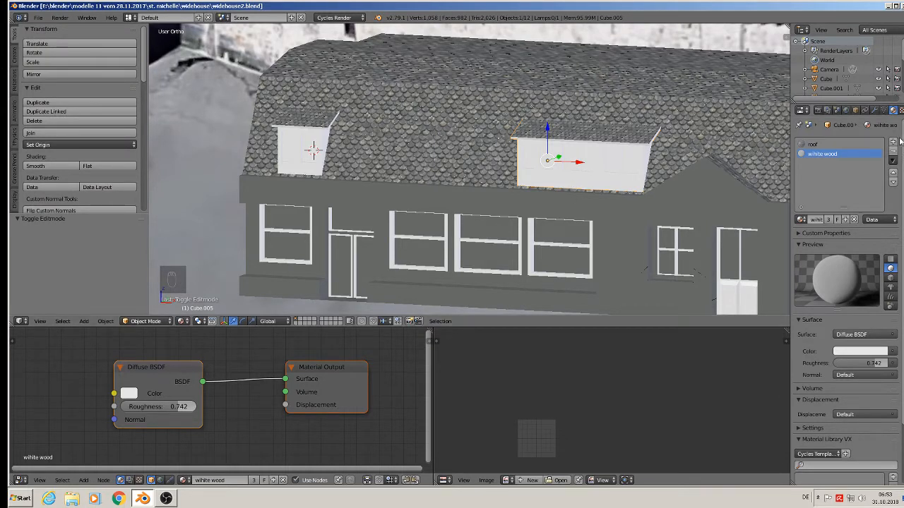
Add a third material slot to the wide dormer with a new material named "glas".
left_click(892, 142)
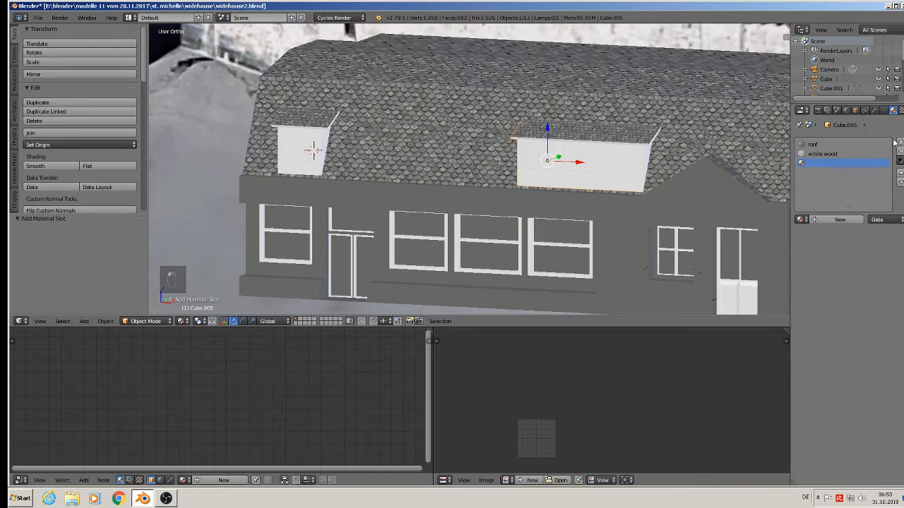
left_click(837, 219)
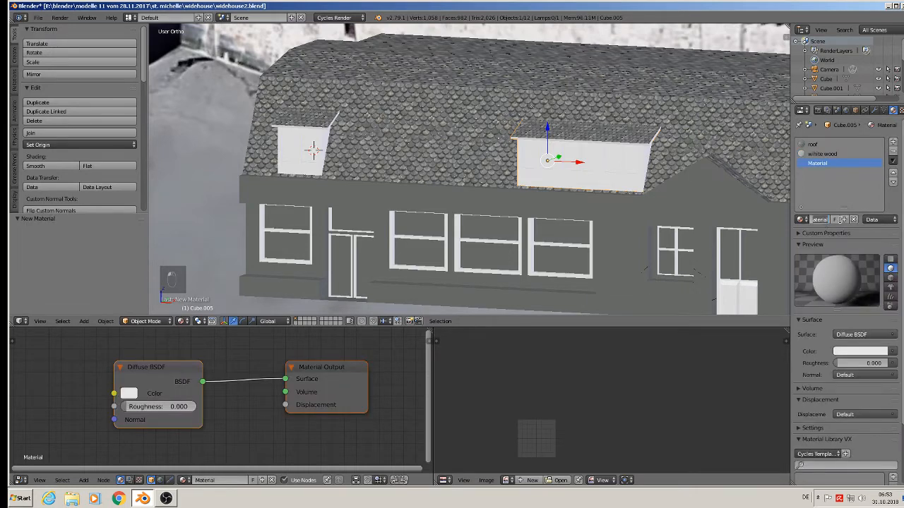
key("BackSpace")
type("glas")
key("Return")
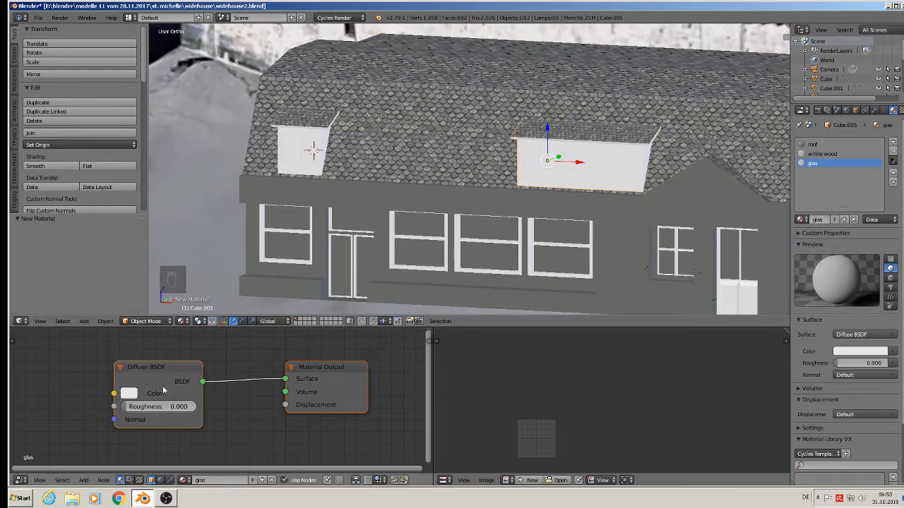
Replace the glas material's Diffuse BSDF node with a Glass BSDF linked to the Material Output's Surface.
middle_click_drag(163, 395, 219, 378)
left_click(217, 357)
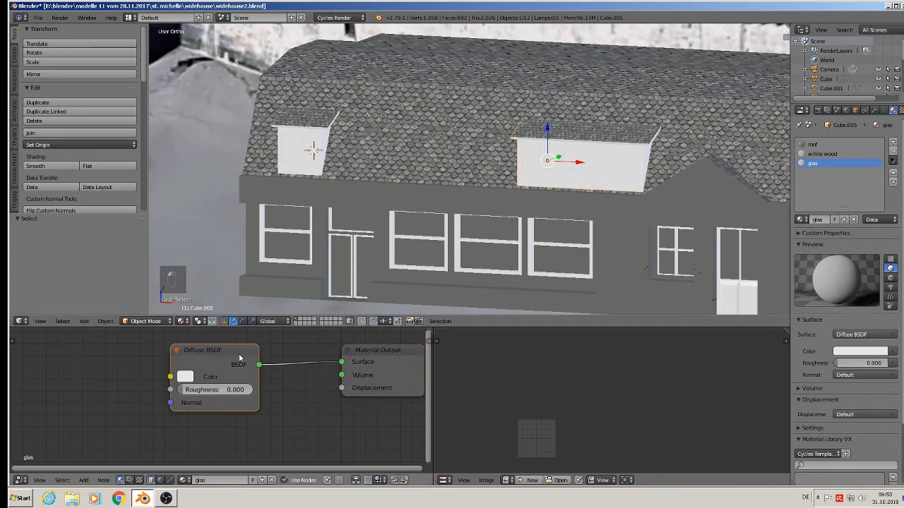
key("x")
scroll(224, 378, "down", 1)
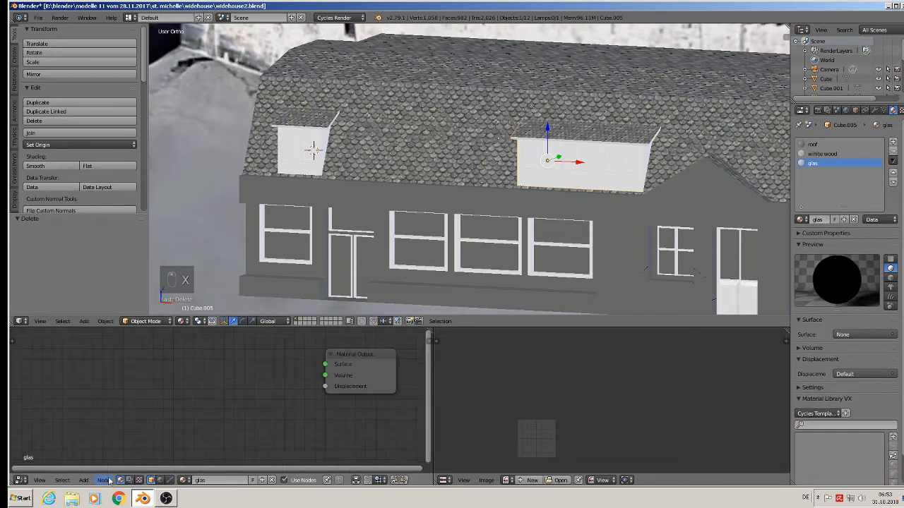
left_click(85, 481)
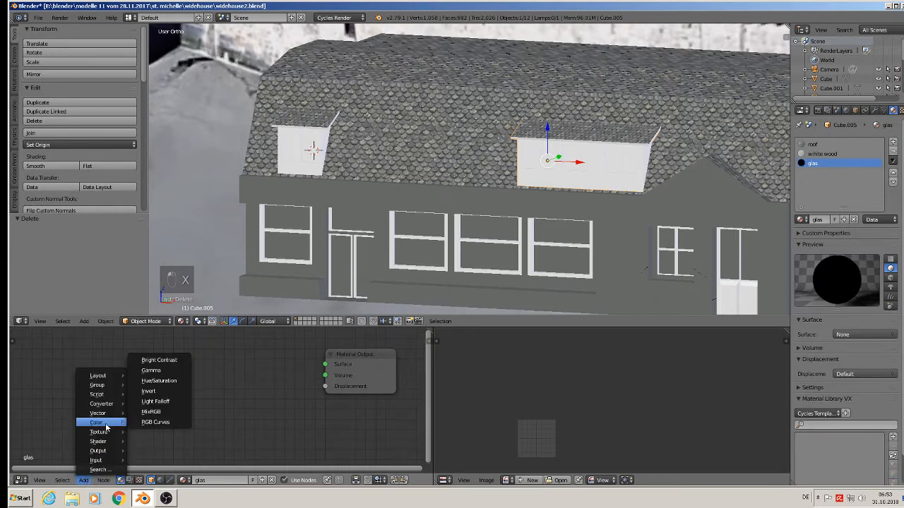
mouse_move(103, 442)
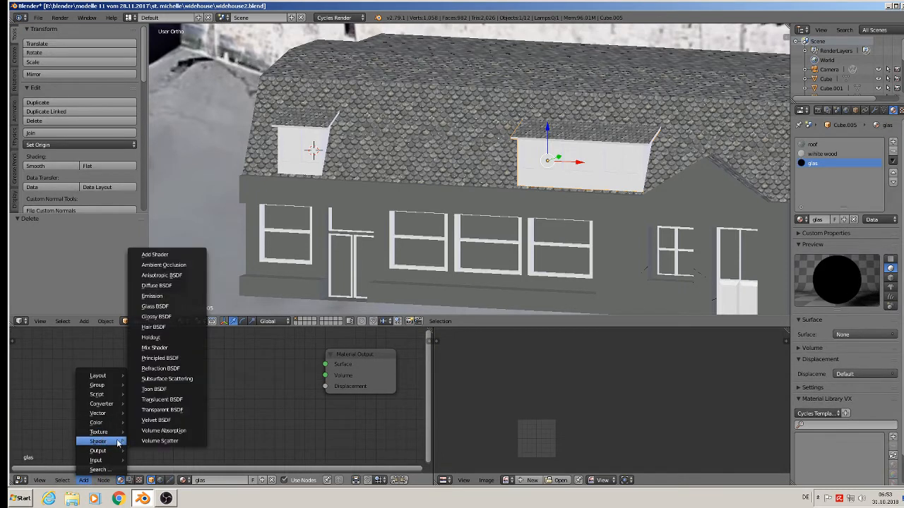
left_click(156, 306)
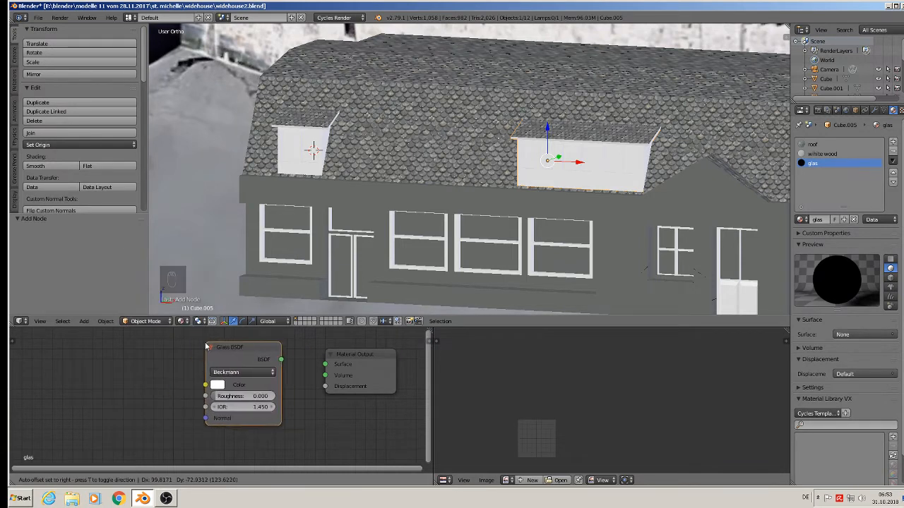
left_click(191, 353)
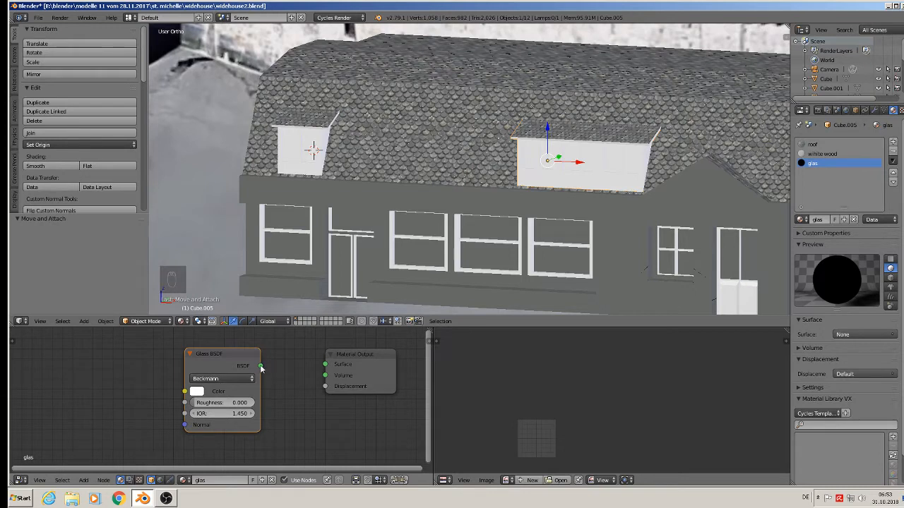
left_click_drag(260, 366, 325, 364)
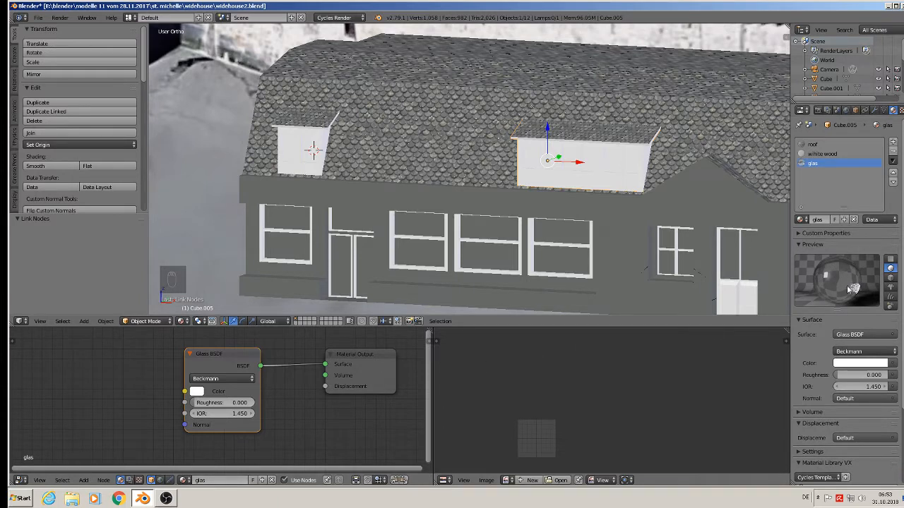
Move the Glass BSDF node farther from the Material Output and place a Light Path node above it.
left_click_drag(219, 354, 71, 361)
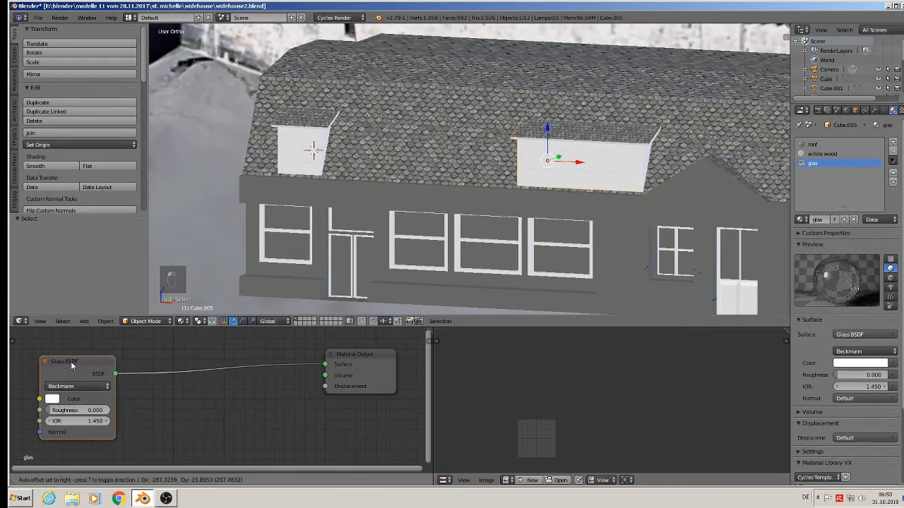
scroll(212, 378, "down", 3)
scroll(209, 411, "down", 1)
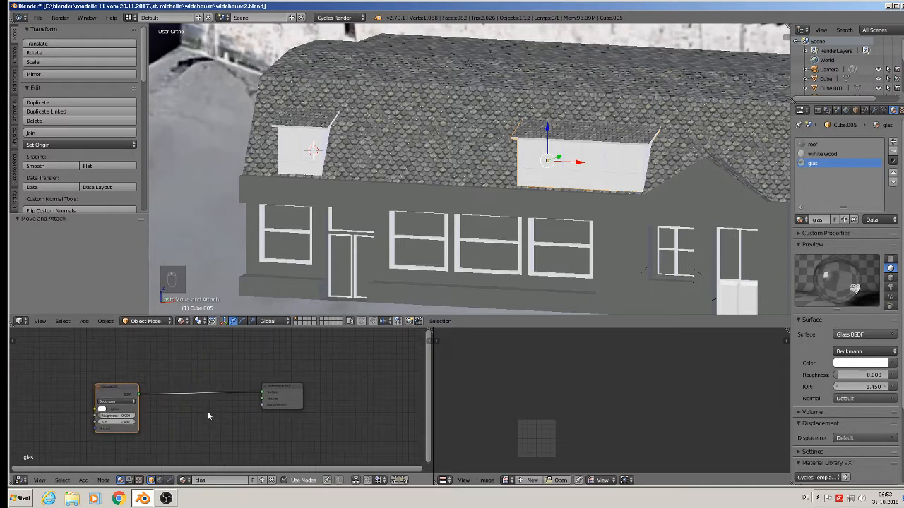
left_click(83, 480)
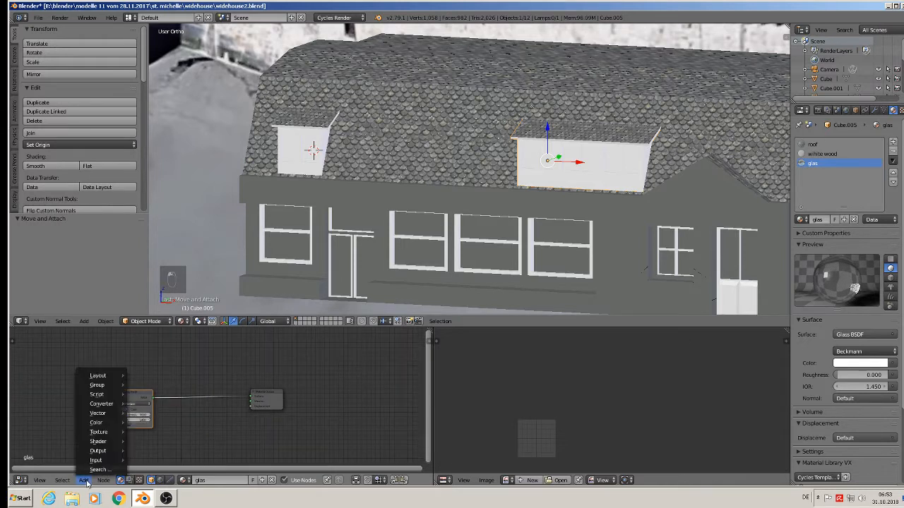
mouse_move(110, 460)
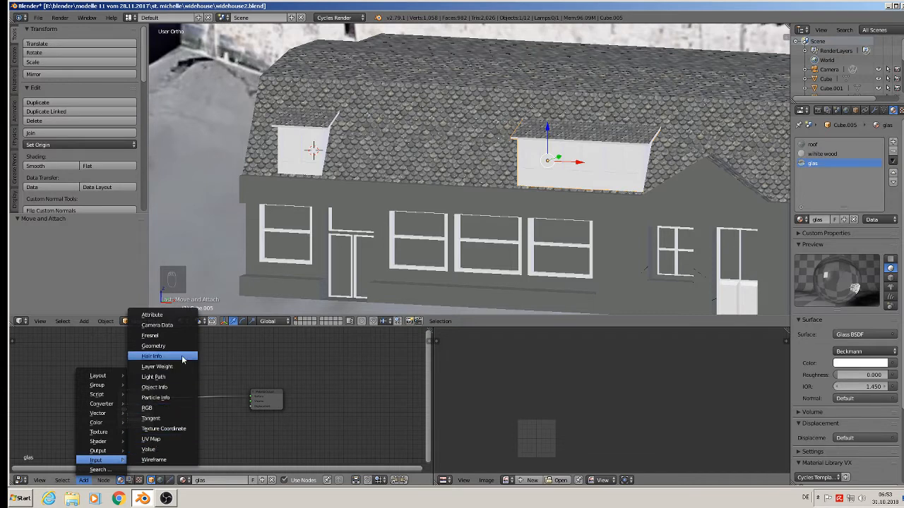
left_click(153, 376)
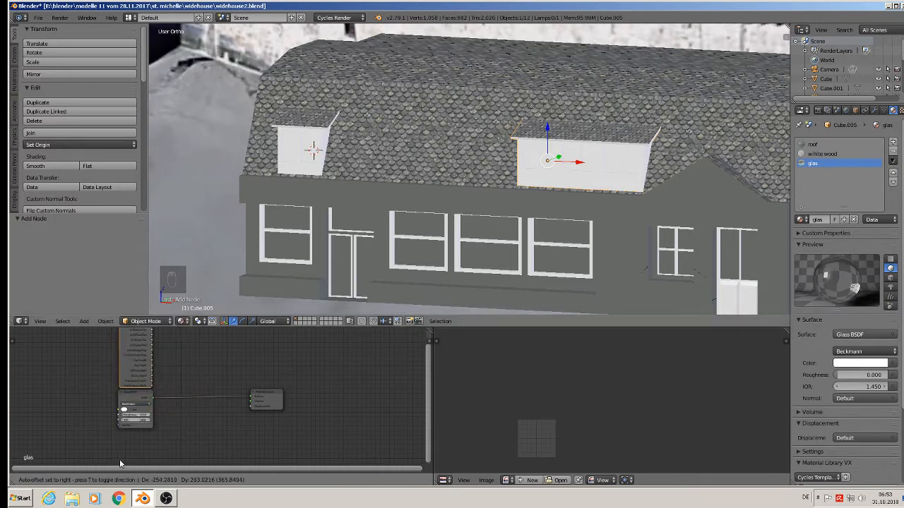
left_click(113, 463)
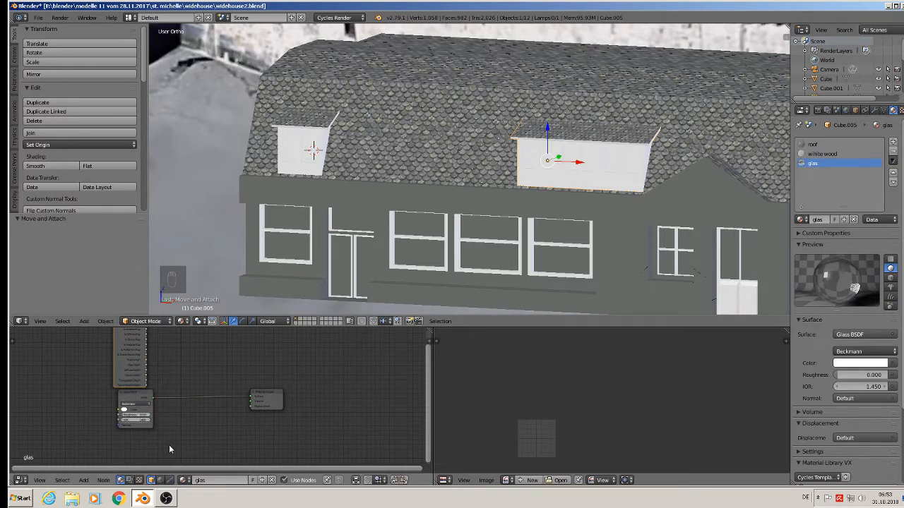
Insert a Mix Shader node into the link between the Glass BSDF and the Material Output.
middle_click_drag(179, 428, 149, 442)
left_click(83, 481)
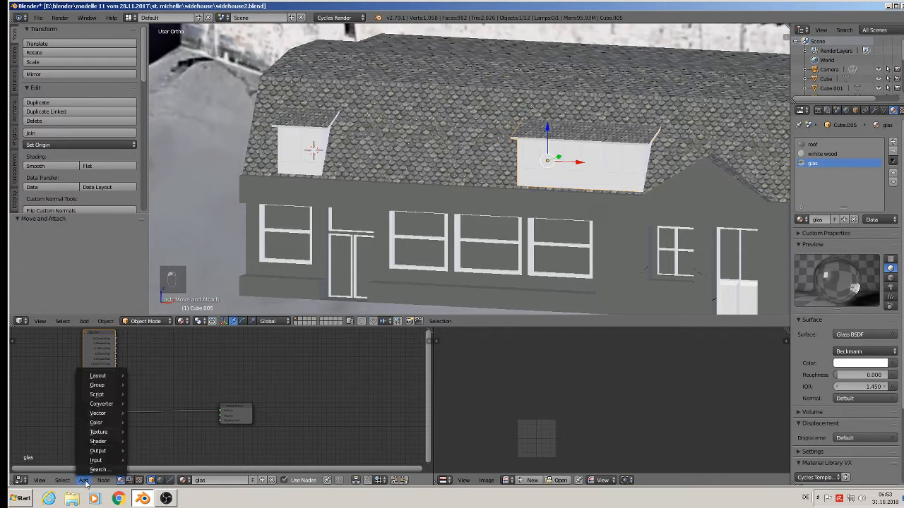
mouse_move(115, 433)
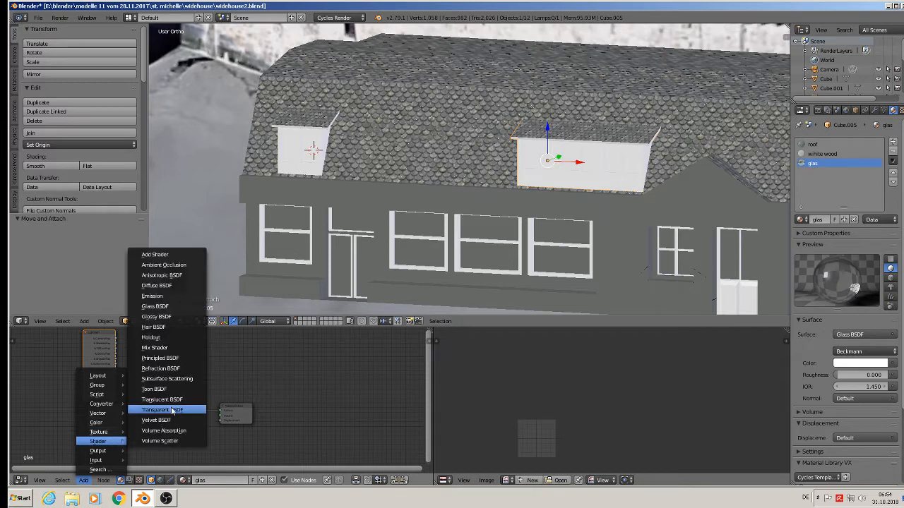
left_click(185, 346)
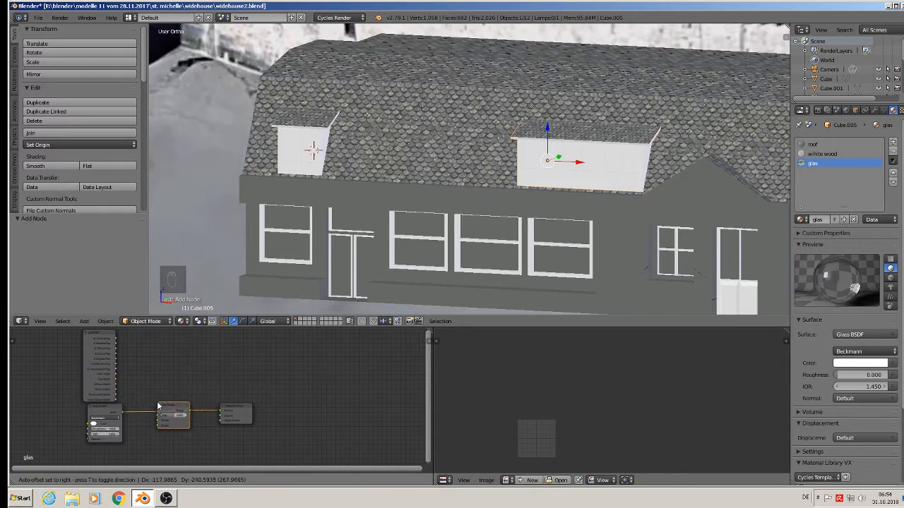
left_click(157, 402)
scroll(105, 432, "up", 2)
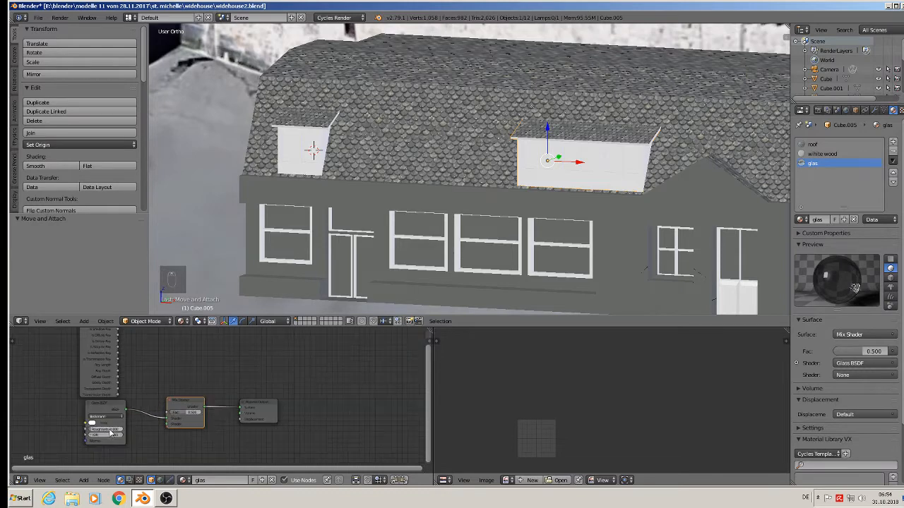
Add a Transparent BSDF node below the Glass BSDF and link it to the Mix Shader's second shader input.
left_click(83, 480)
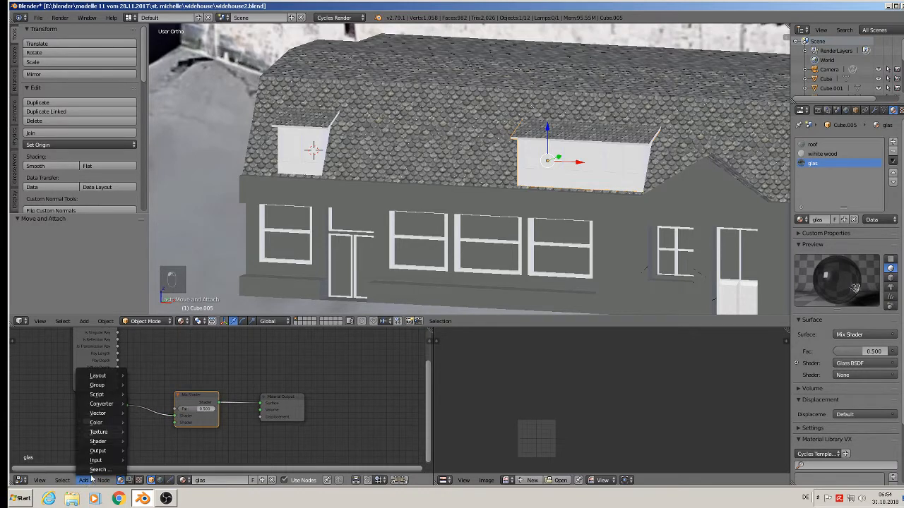
mouse_move(104, 441)
left_click(175, 415)
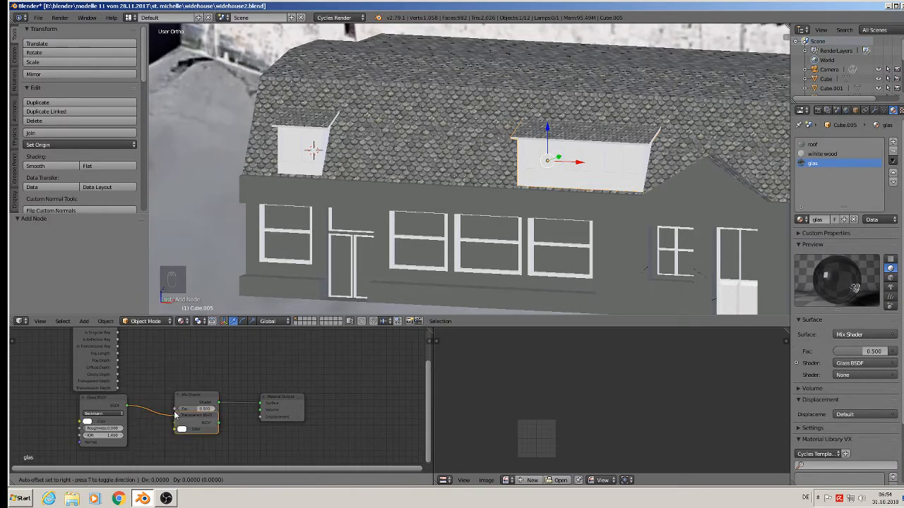
left_click_drag(126, 463, 176, 424)
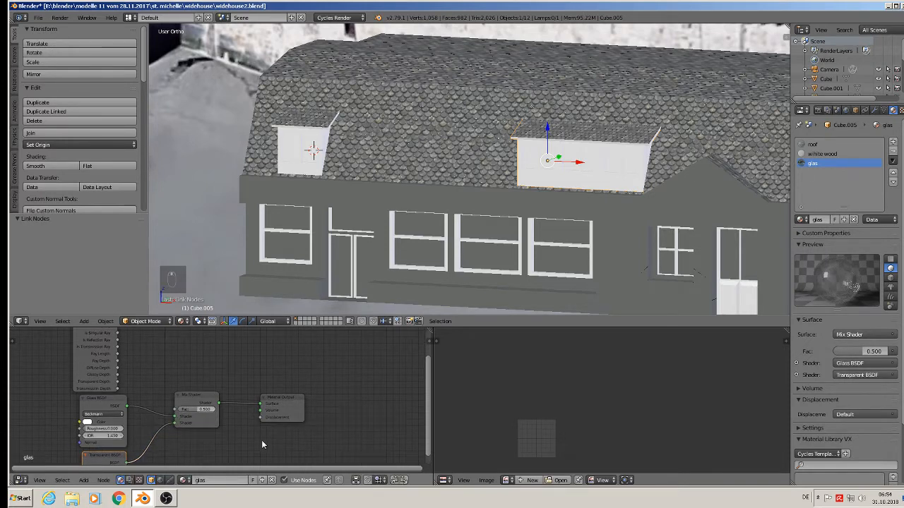
Link the Light Path's Is Shadow Ray output to the Mix Shader's Fac input.
middle_click_drag(226, 423, 261, 433)
middle_click_drag(177, 374, 172, 385)
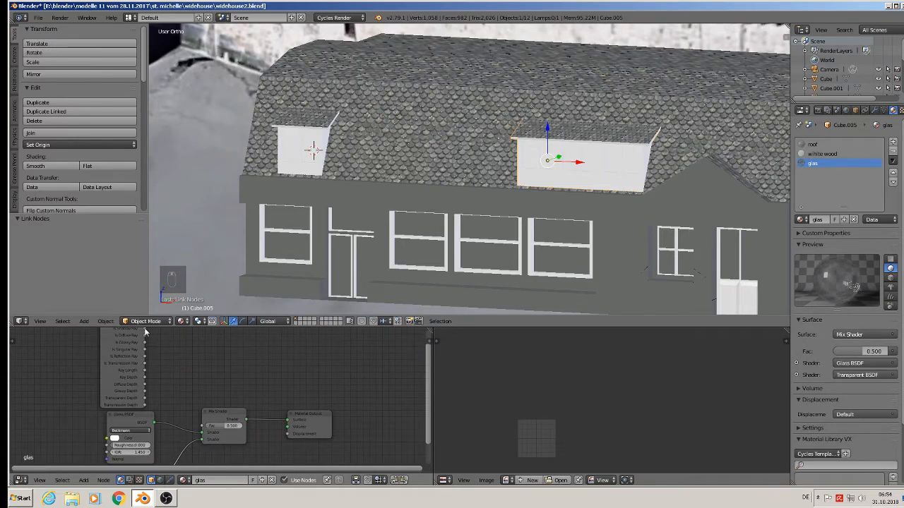
left_click_drag(145, 329, 206, 428)
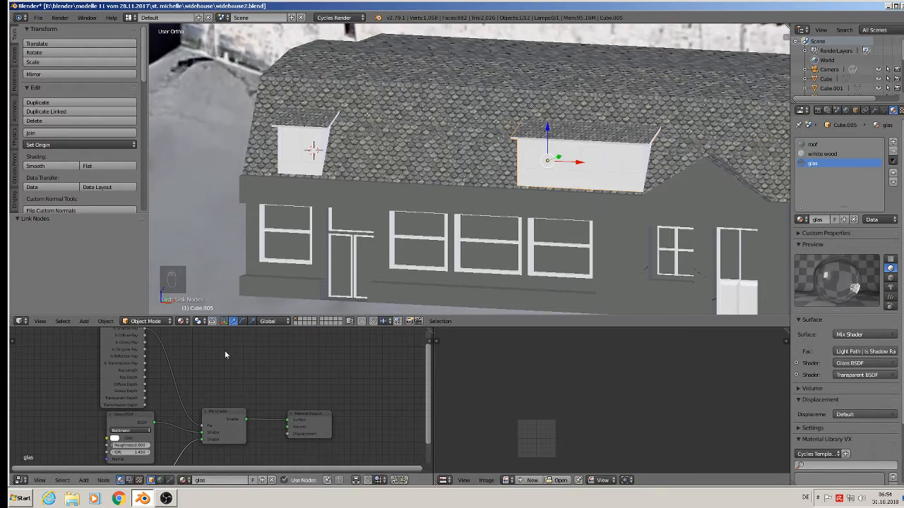
middle_click_drag(204, 392, 219, 416)
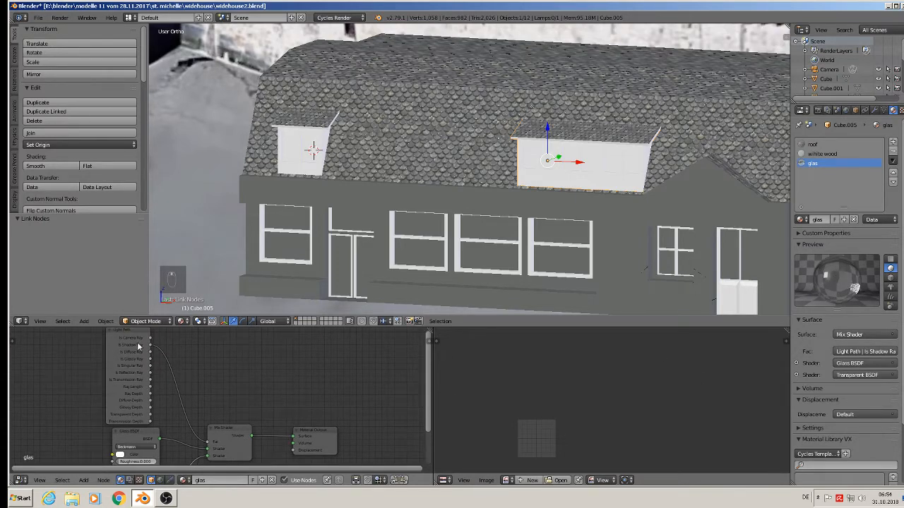
Assign the glas material to the six window pane faces of the wide dormer.
scroll(271, 274, "up", 1)
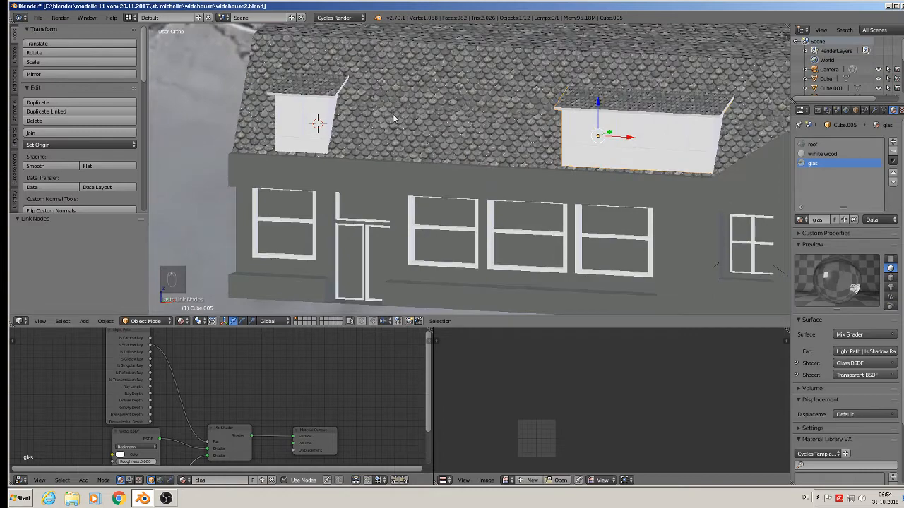
key("Tab")
key("Tab")
key("Tab")
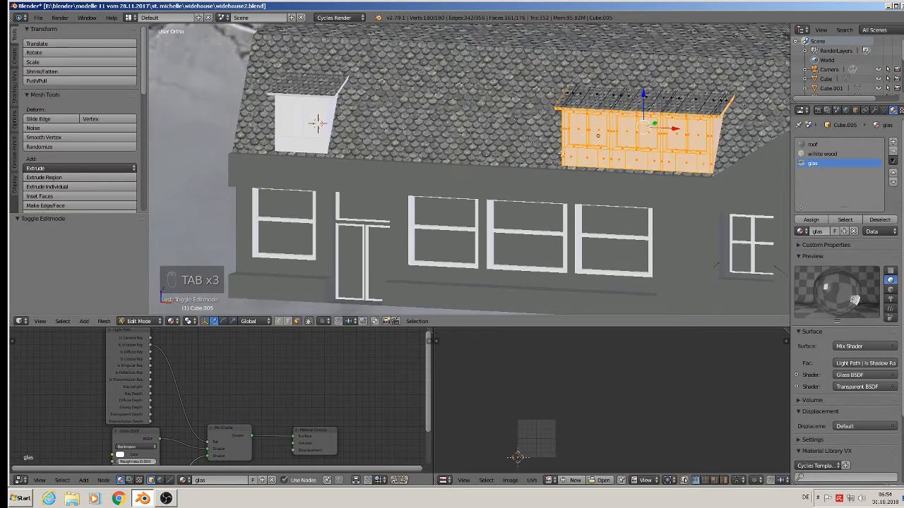
key("KP_Decimal")
key("a")
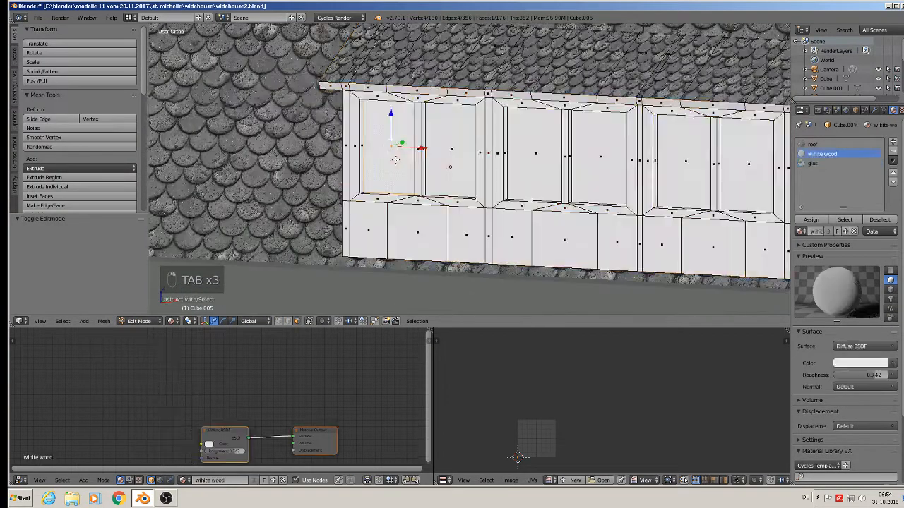
right_click(390, 147)
right_click(452, 149, "shift")
right_click(534, 153, "shift")
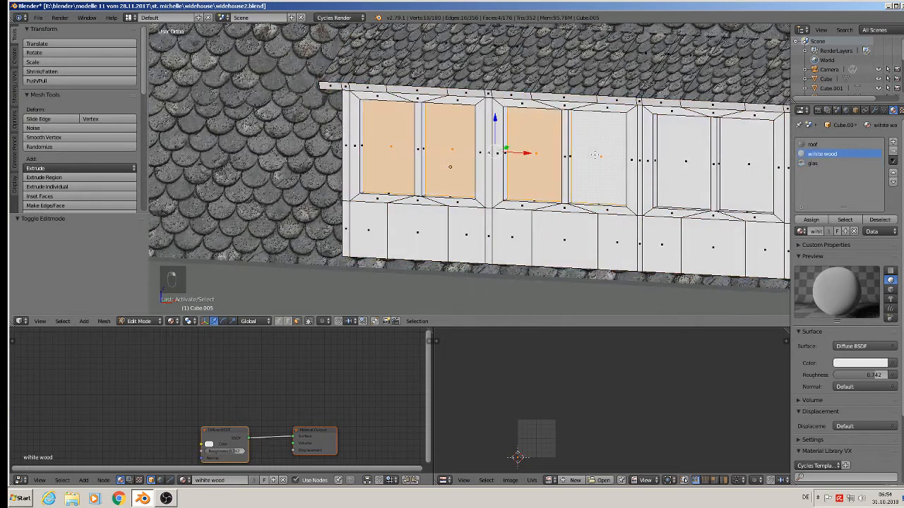
right_click(676, 162, "shift")
right_click(744, 164, "shift")
left_click(814, 163)
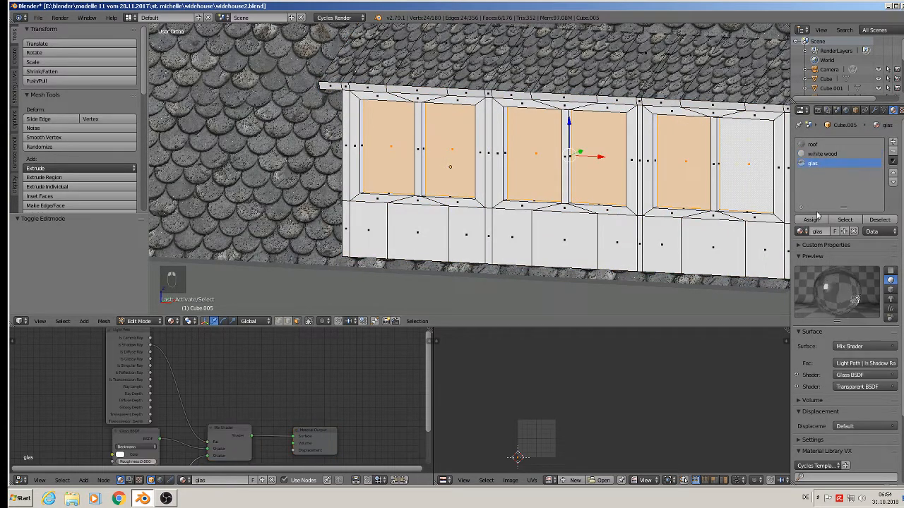
left_click(811, 220)
key("Tab")
Add a material slot with glas to the small dormer and assign it to its two window pane faces.
scroll(470, 204, "down", 6)
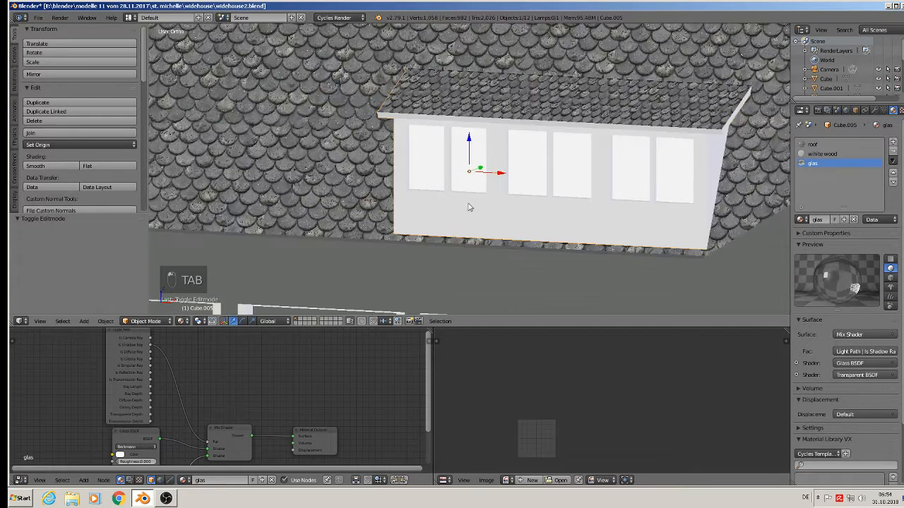
right_click(319, 134)
key("Tab")
scroll(319, 134, "up", 3)
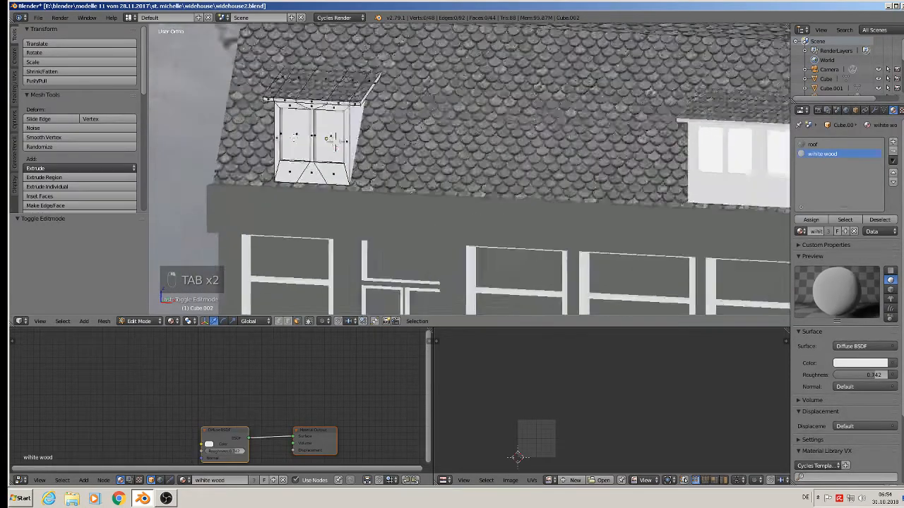
right_click(306, 135)
right_click(343, 140, "shift")
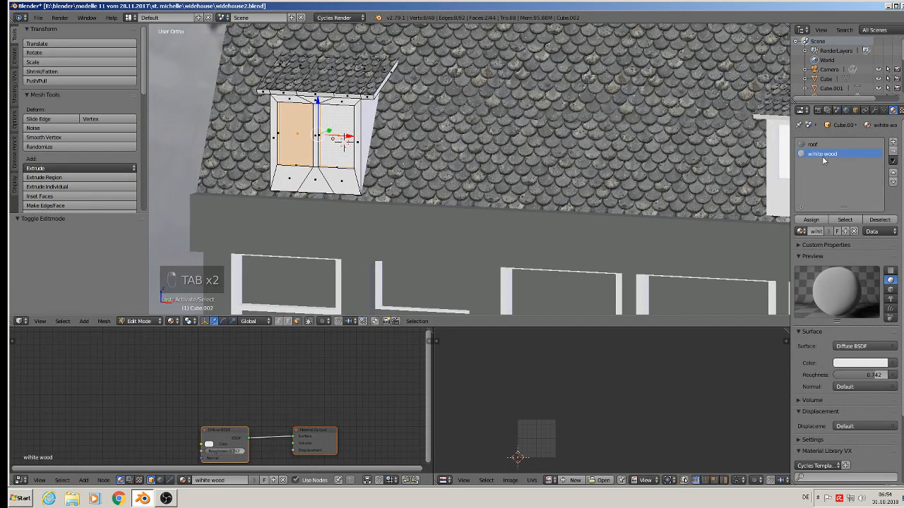
left_click(893, 141)
left_click(800, 231)
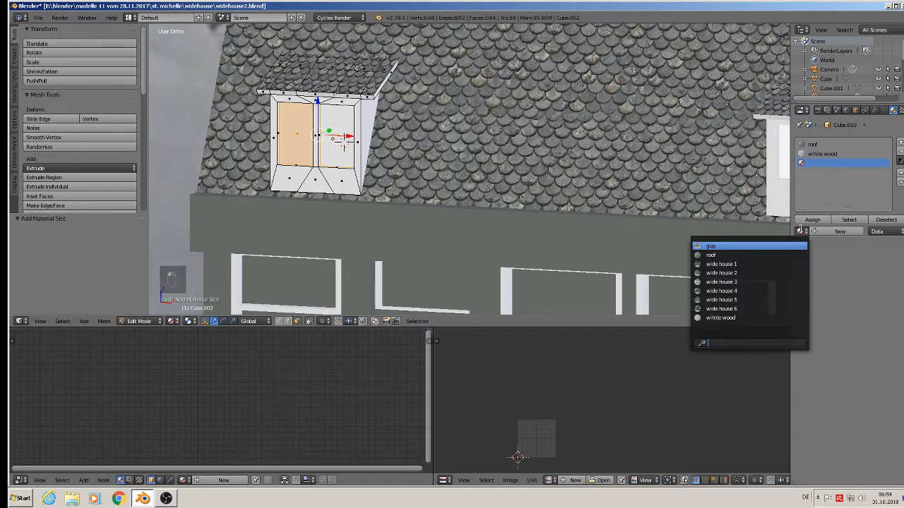
left_click(711, 246)
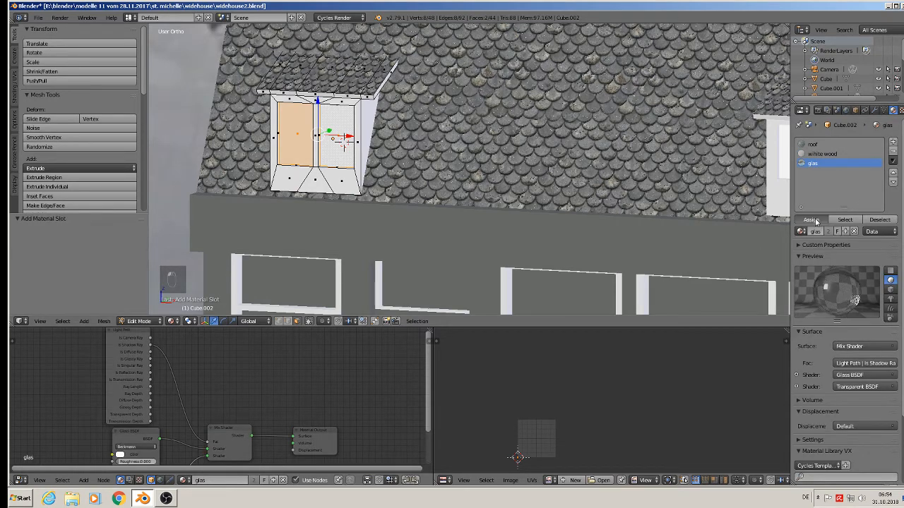
scroll(689, 252, "down", 3)
key("Tab")
Enter Edit Mode on the main building and select both panes of the window beside the double door.
middle_click_drag(631, 249, 436, 102, "shift")
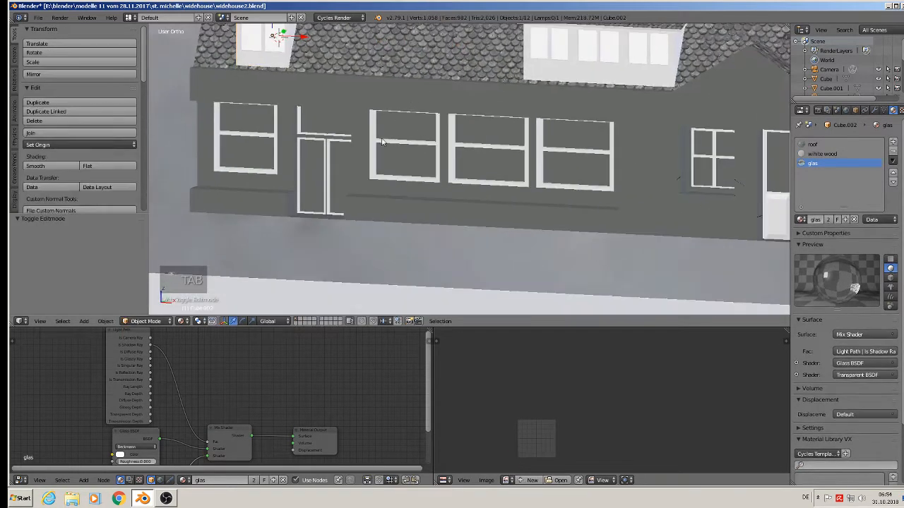
right_click(364, 146)
key("Tab")
scroll(267, 147, "up", 2)
right_click(237, 106)
right_click(265, 145, "shift")
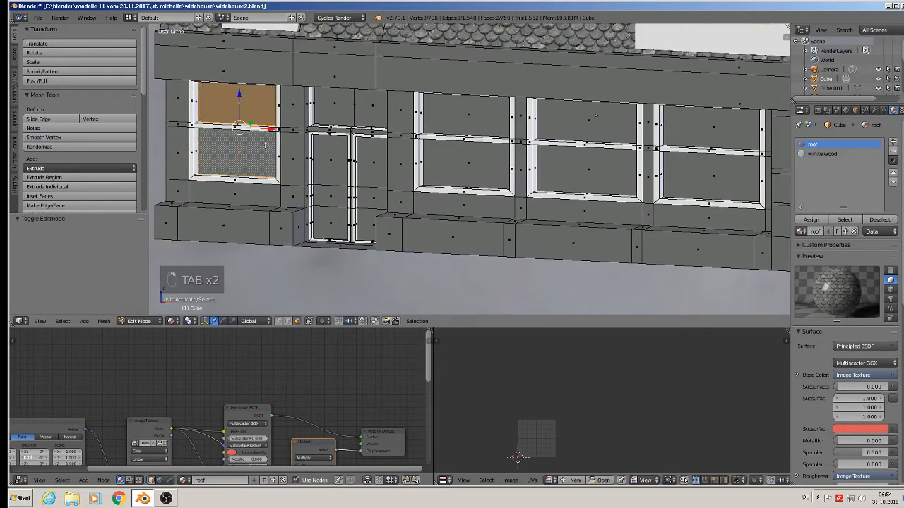
Add all glass faces of the double door and the transom above it to the selection.
right_click(329, 111, "shift")
right_click(334, 155, "shift")
right_click(339, 193, "shift")
right_click(334, 220, "shift")
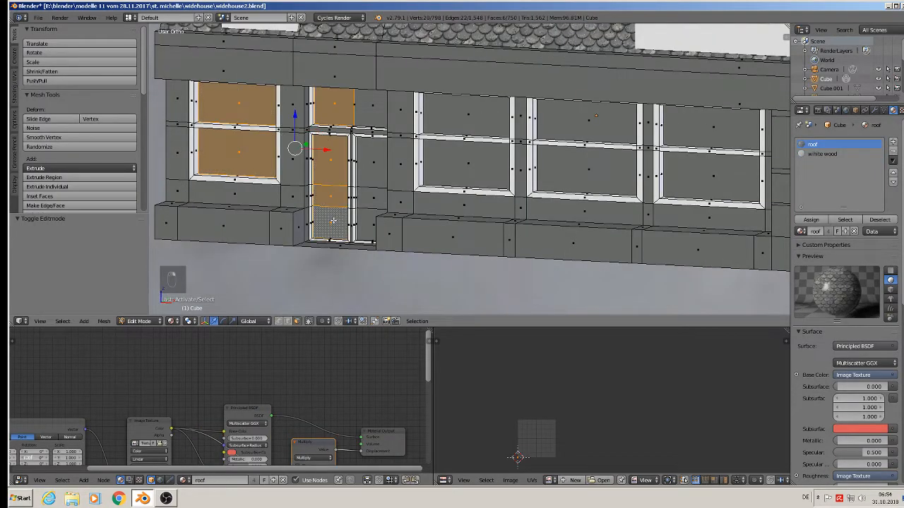
right_click(370, 223, "shift")
right_click(374, 198, "shift")
right_click(374, 160, "shift")
right_click(371, 105, "shift")
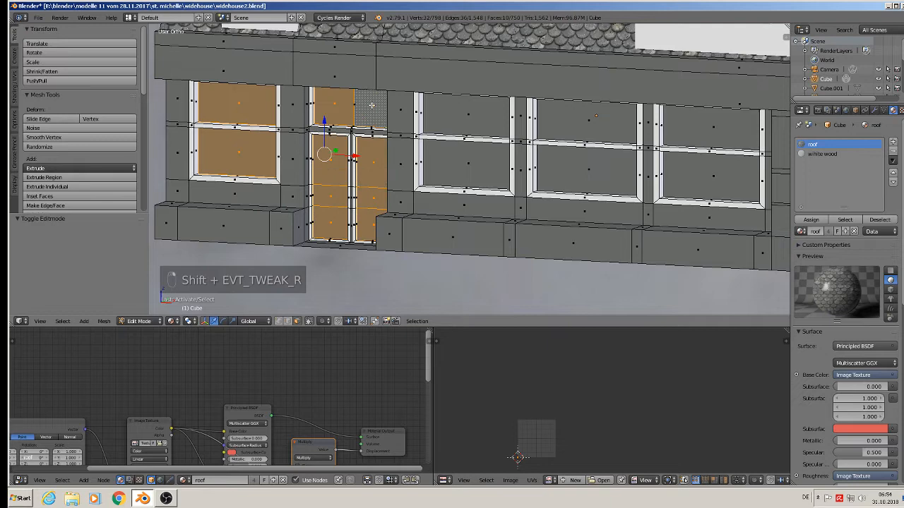
Add the upper and lower panes of the three wide ground-floor windows to the selection.
right_click(449, 124, "shift")
right_click(464, 160, "shift")
right_click(586, 122, "shift")
right_click(599, 162, "shift")
right_click(711, 127, "shift")
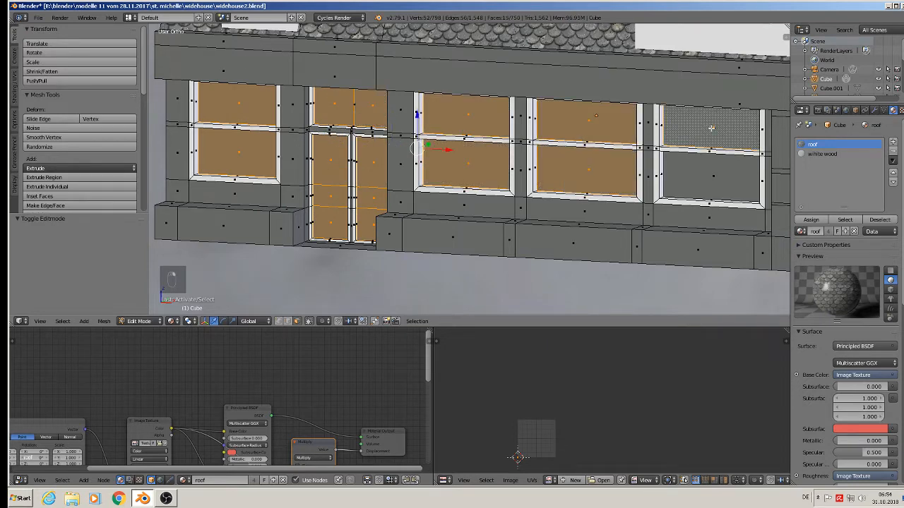
right_click(711, 171, "shift")
Add all six pane faces of the small window under the gable to the selection.
middle_click_drag(711, 171, 493, 175, "shift")
right_click(619, 134, "shift")
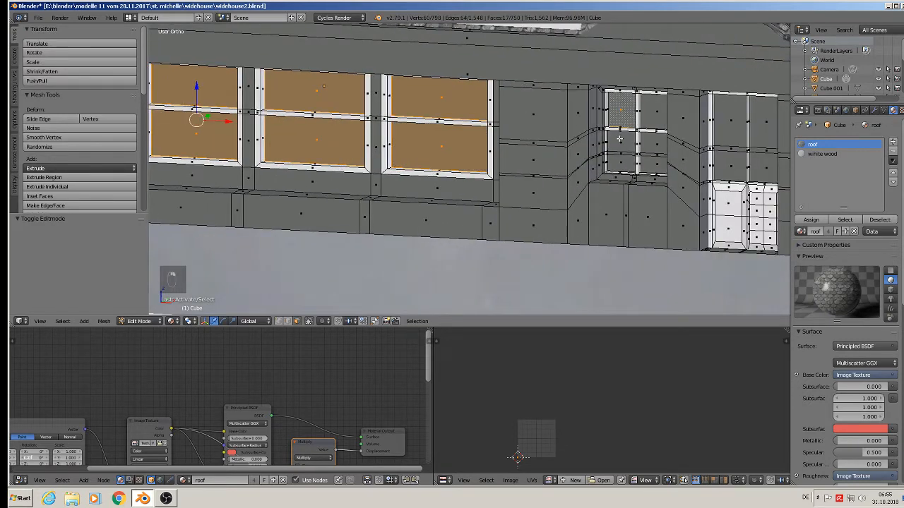
right_click(621, 146, "shift")
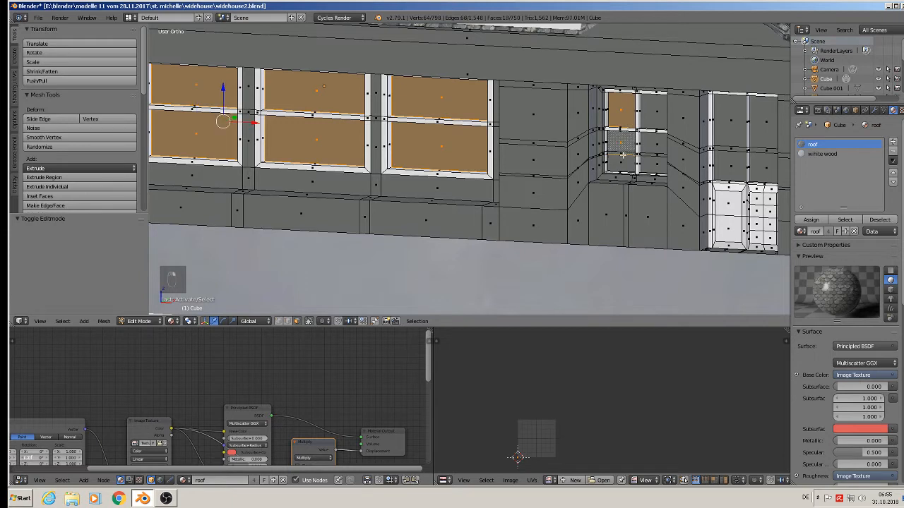
right_click(619, 164, "shift")
right_click(643, 162, "shift")
right_click(651, 138, "shift")
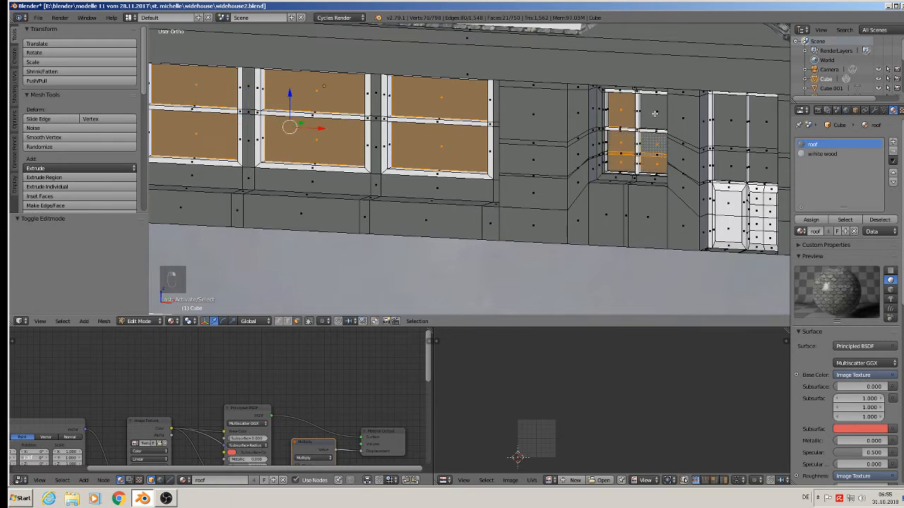
right_click(655, 115, "shift")
Add the six glass faces above the white lower panels of the door under the gable to the selection.
right_click(715, 129, "shift")
right_click(755, 119, "shift")
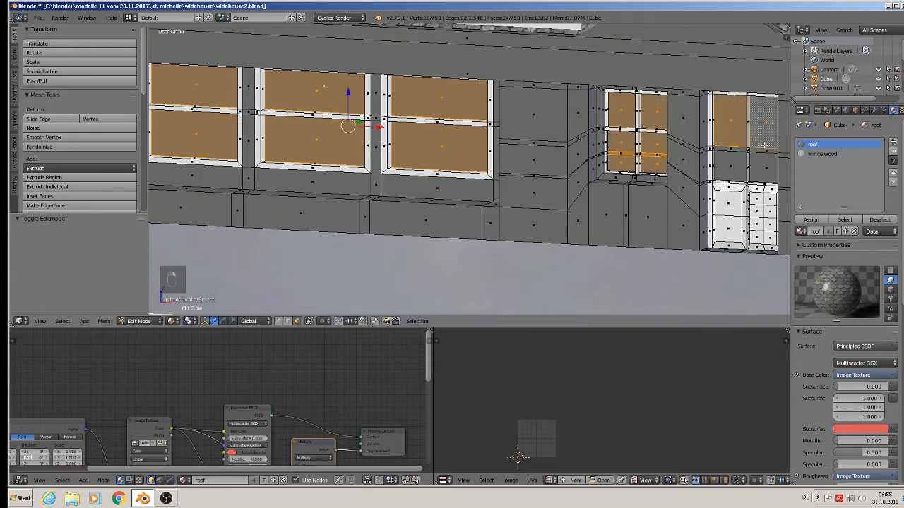
right_click(763, 149, "shift")
right_click(728, 150, "shift")
right_click(732, 165, "shift")
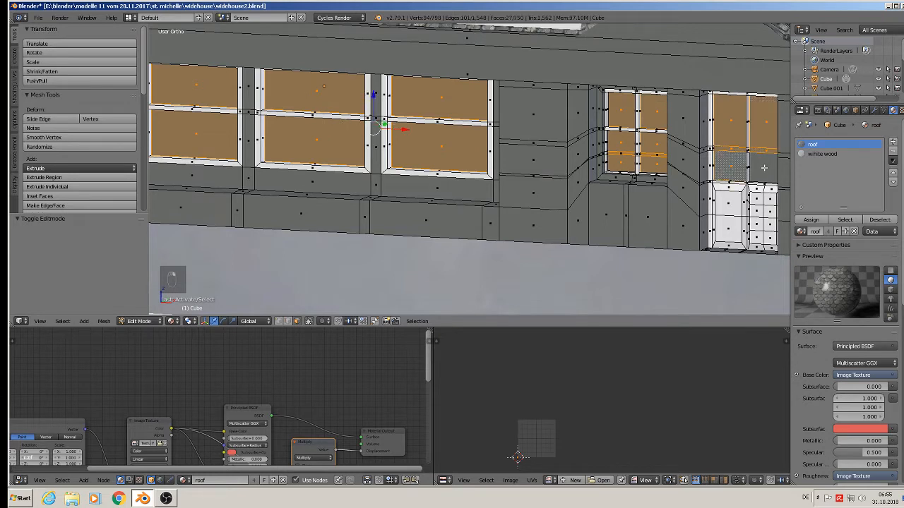
right_click(763, 168, "shift")
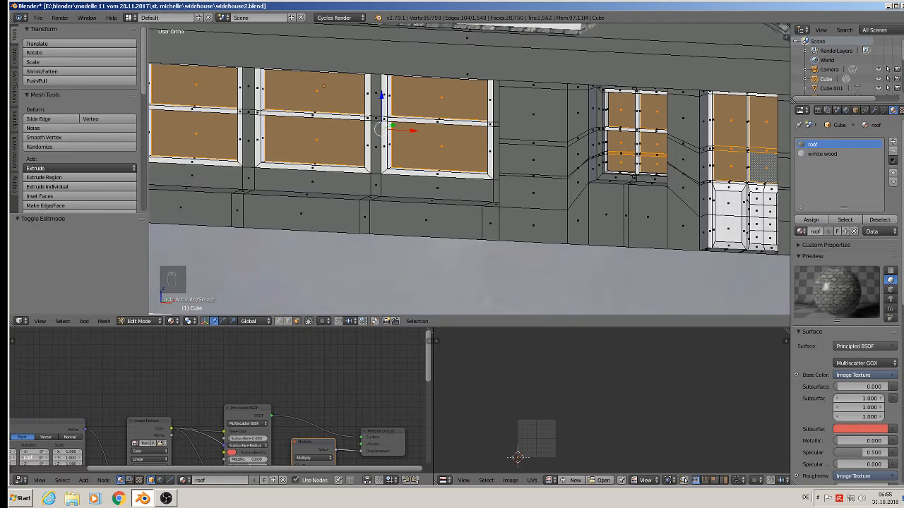
Add a material slot with glas to the main building and assign it to the selected window and door panes.
left_click(893, 142)
left_click(801, 232)
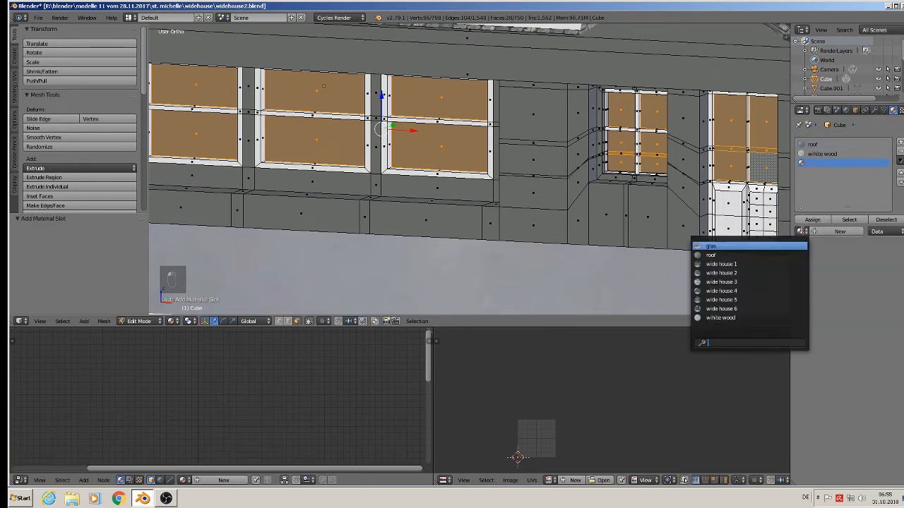
left_click(762, 248)
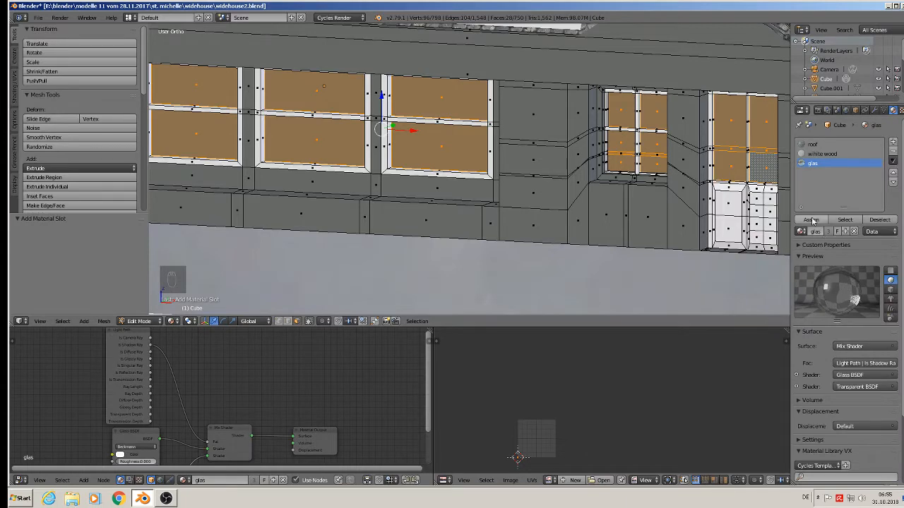
left_click(811, 219)
key("Tab")
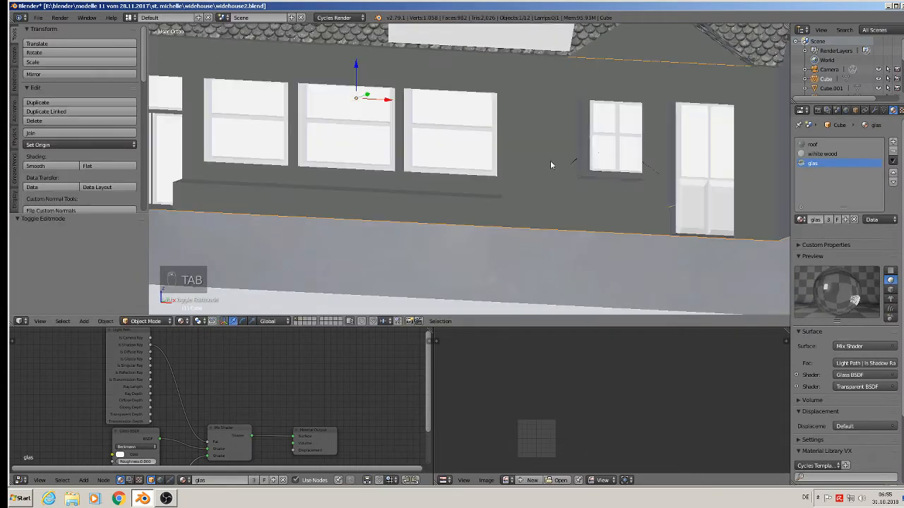
Save the project as a new file named widehouse3.blend.
scroll(545, 164, "down", 3)
middle_click_drag(454, 174, 517, 175, "shift")
left_click(36, 17)
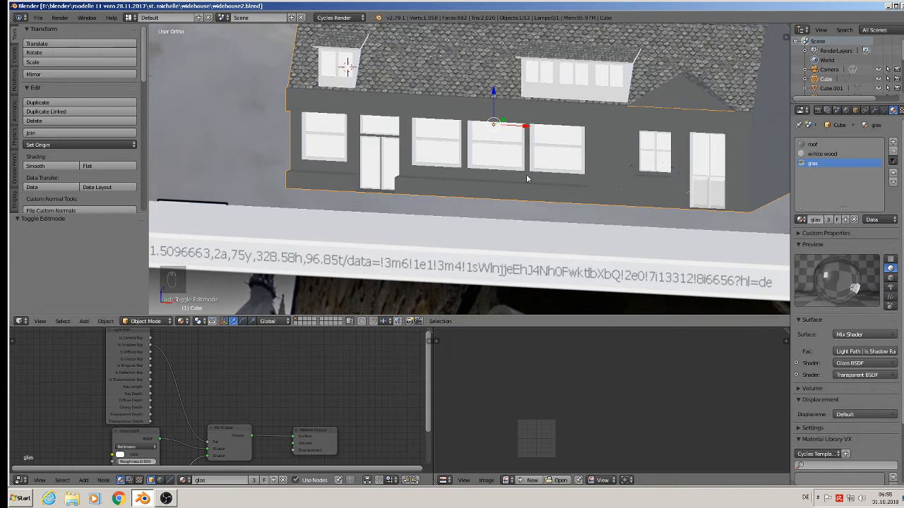
left_click(39, 19)
left_click(75, 100)
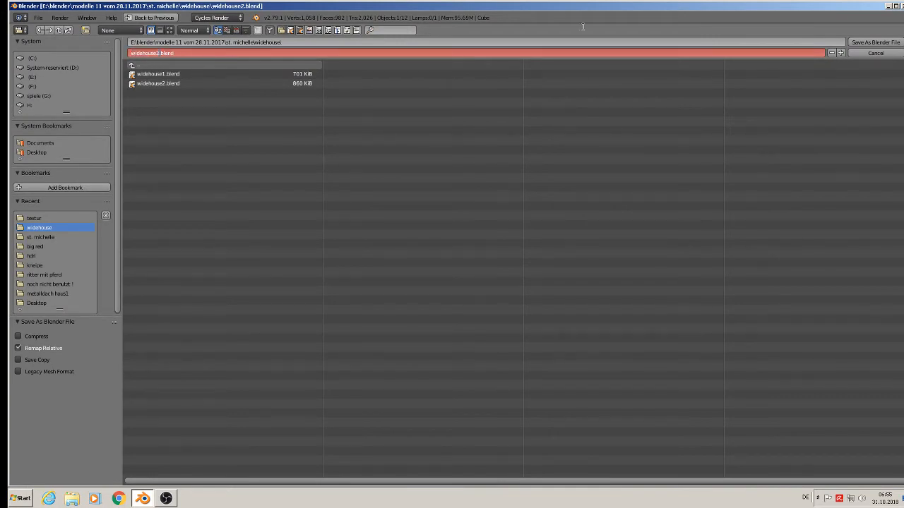
left_click(891, 43)
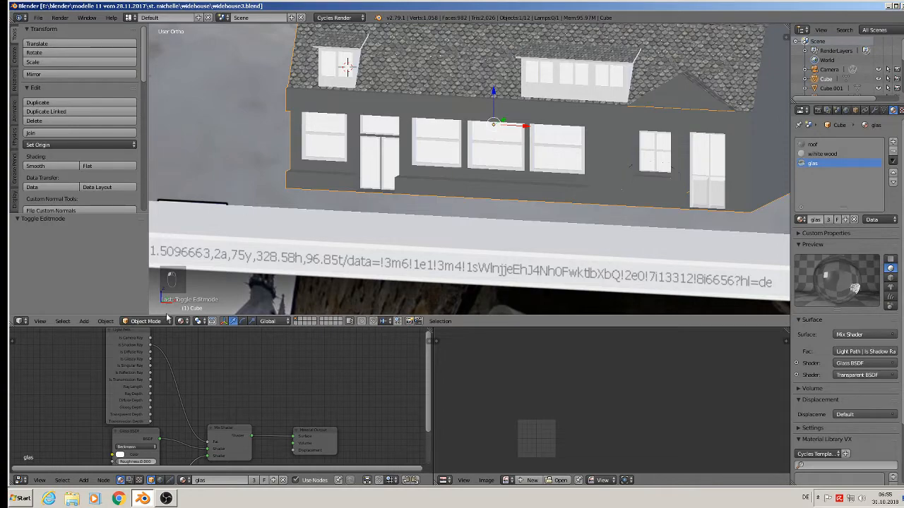
Preview the house and its glass panes in Rendered viewport shading and return to Material shading.
left_click(180, 322)
left_click(204, 259)
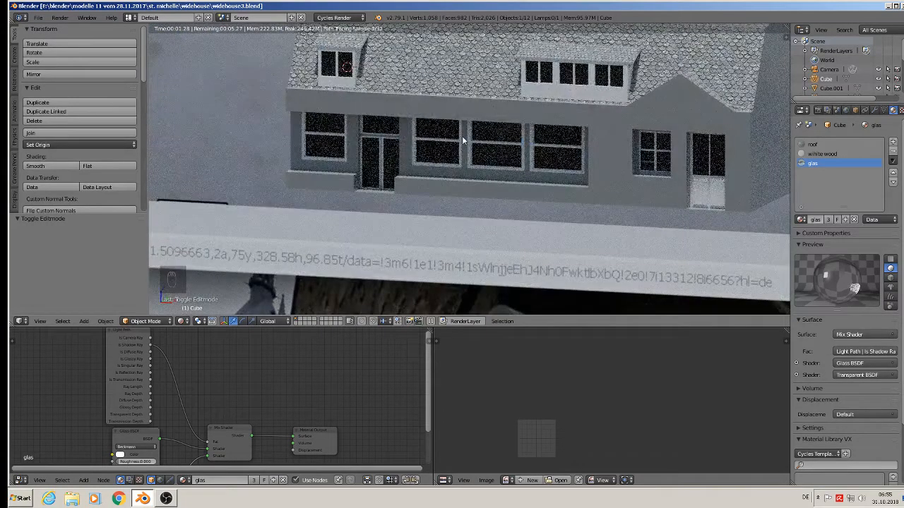
middle_click_drag(471, 163, 530, 166)
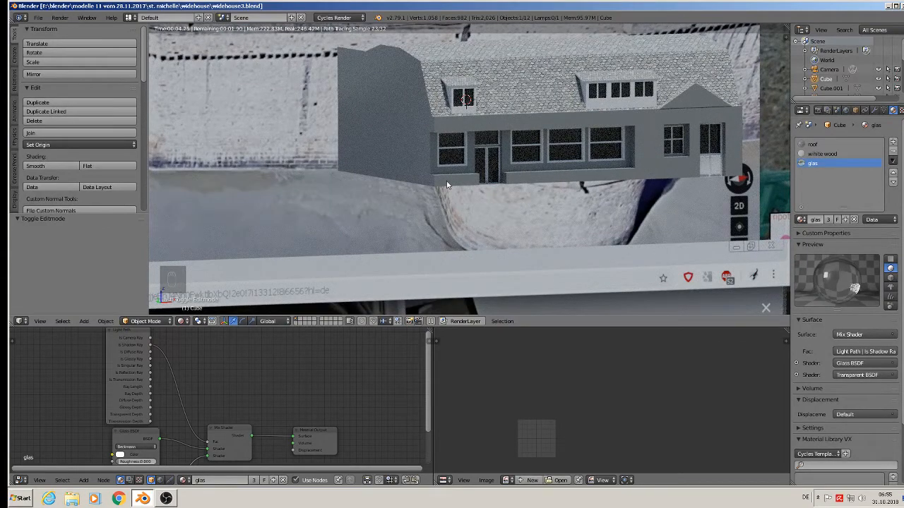
left_click(183, 321)
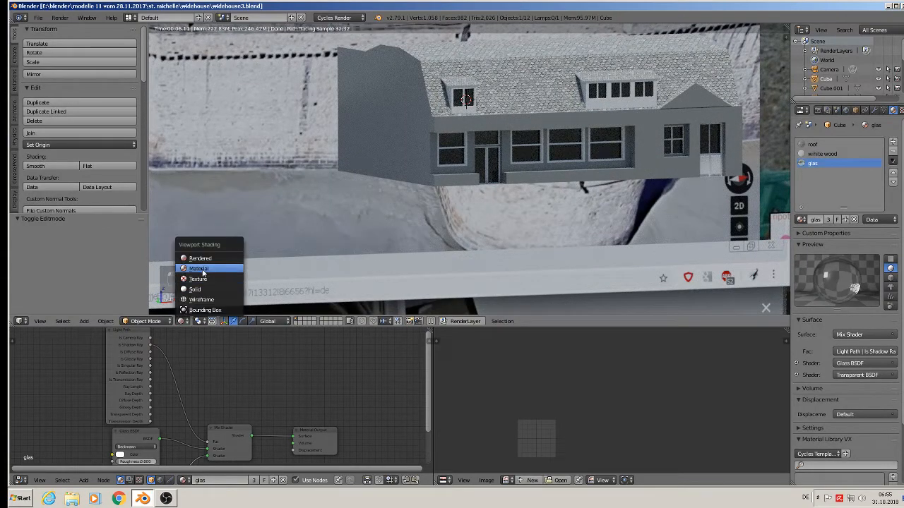
left_click(199, 269)
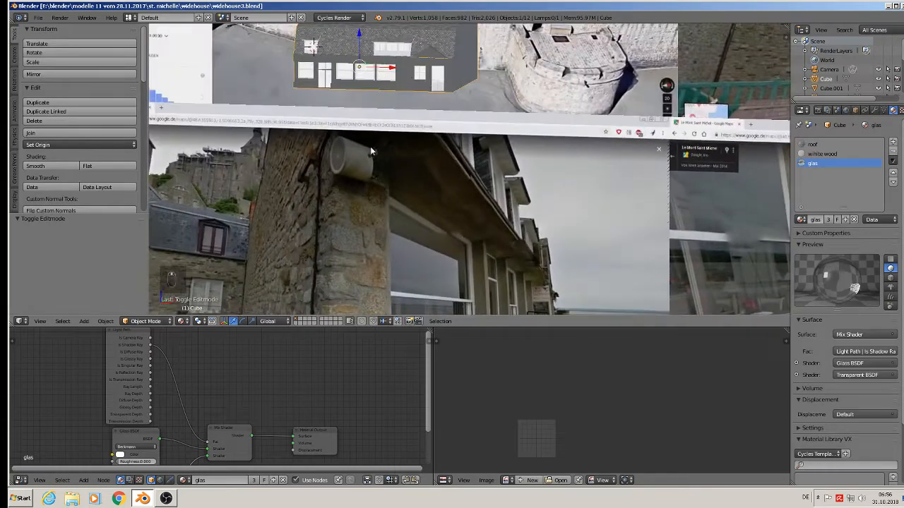
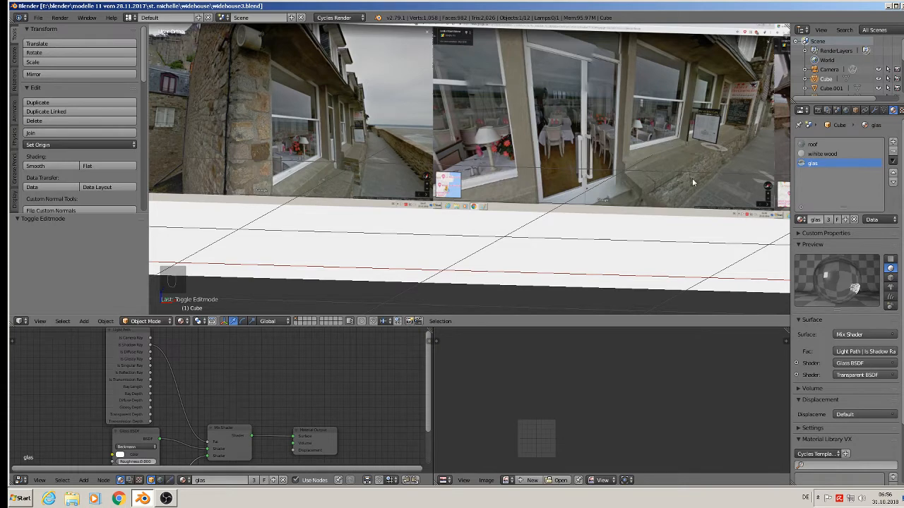
Examine the reference photos around the house model for the facade's stone walls, windows and doors.
scroll(673, 189, "down", 3)
scroll(573, 158, "down", 2)
middle_click_drag(580, 134, 363, 153, "shift")
scroll(375, 143, "up", 2)
scroll(375, 142, "up", 3)
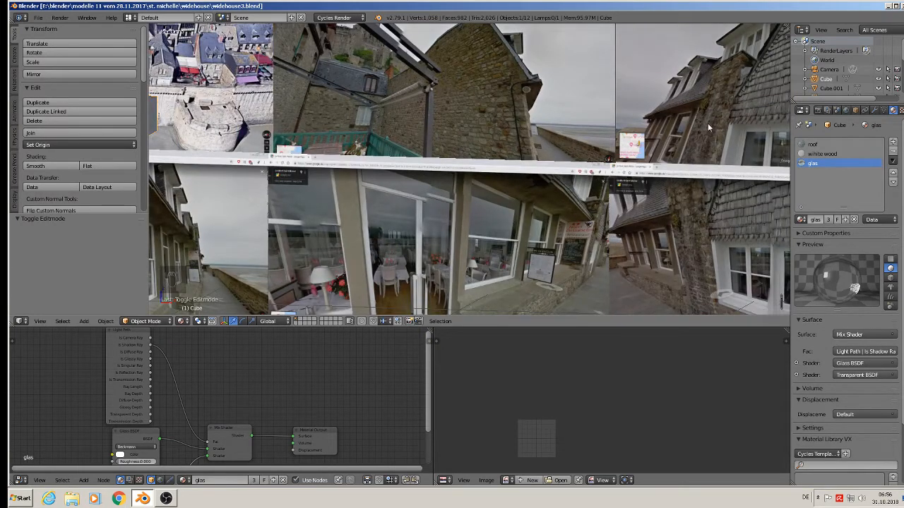
scroll(639, 194, "down", 3)
middle_click_drag(445, 157, 597, 143, "shift")
scroll(513, 145, "up", 4)
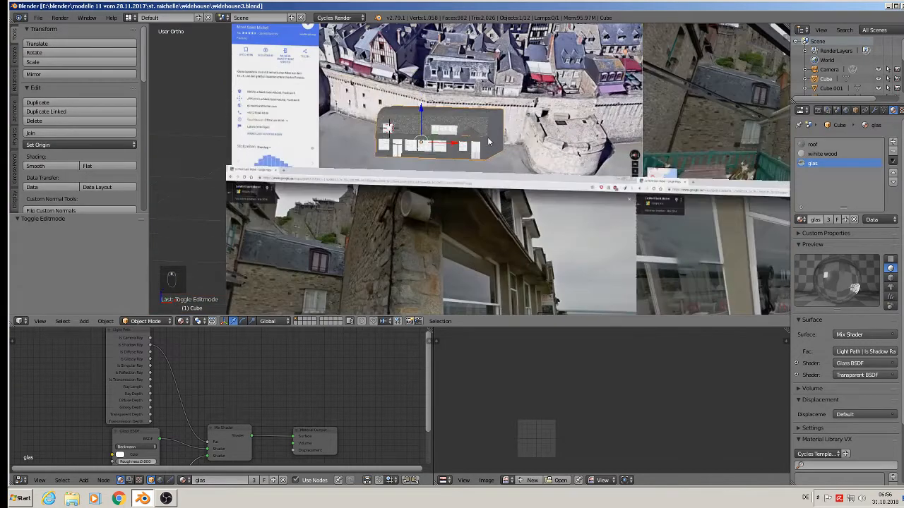
scroll(487, 142, "down", 1)
middle_click_drag(460, 178, 444, 94, "shift")
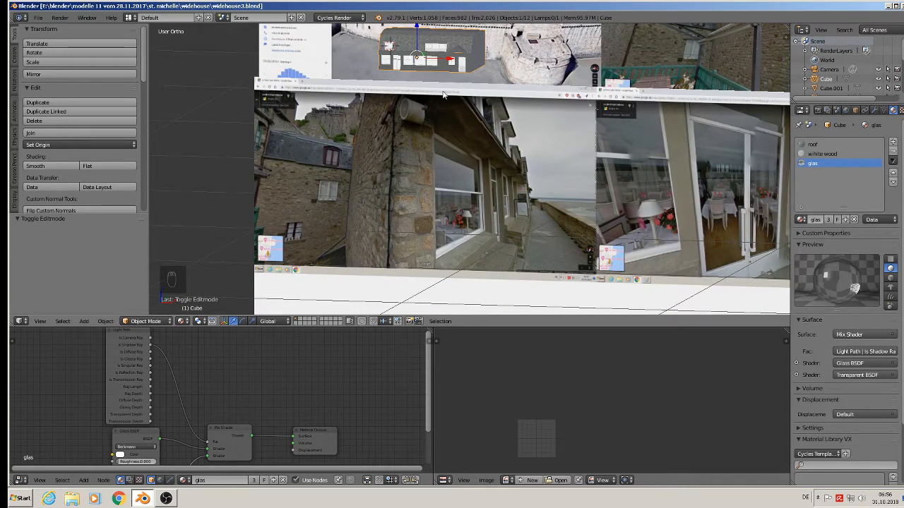
Add a new material slot to the main building and create a material named stonewall in it.
scroll(397, 67, "up", 6)
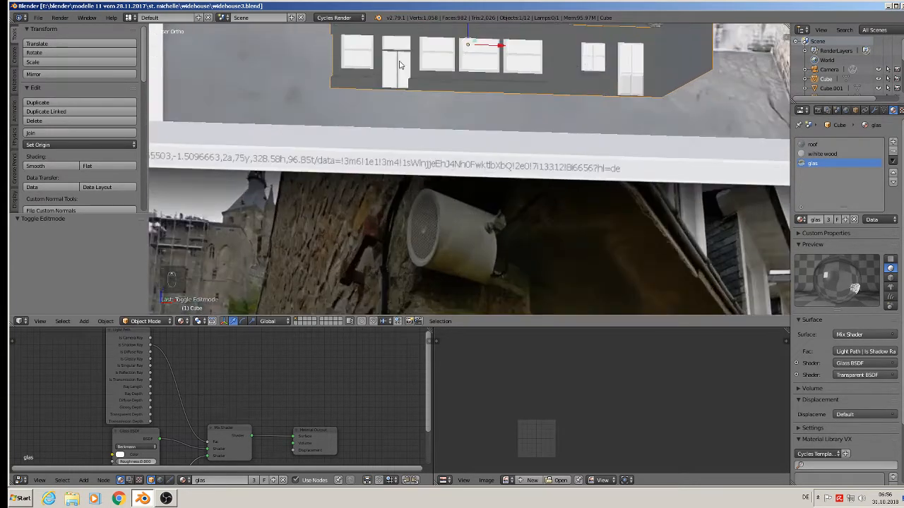
scroll(399, 65, "up", 5)
key("Tab")
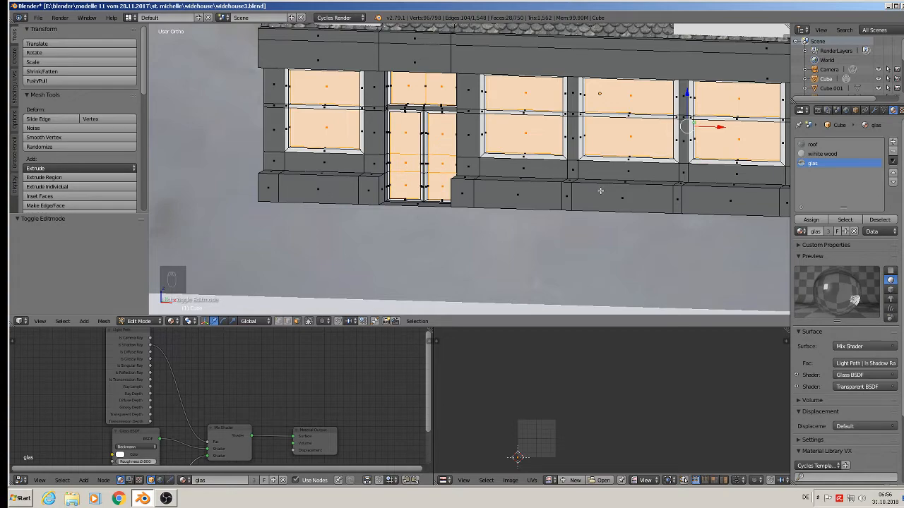
middle_click_drag(585, 194, 404, 142)
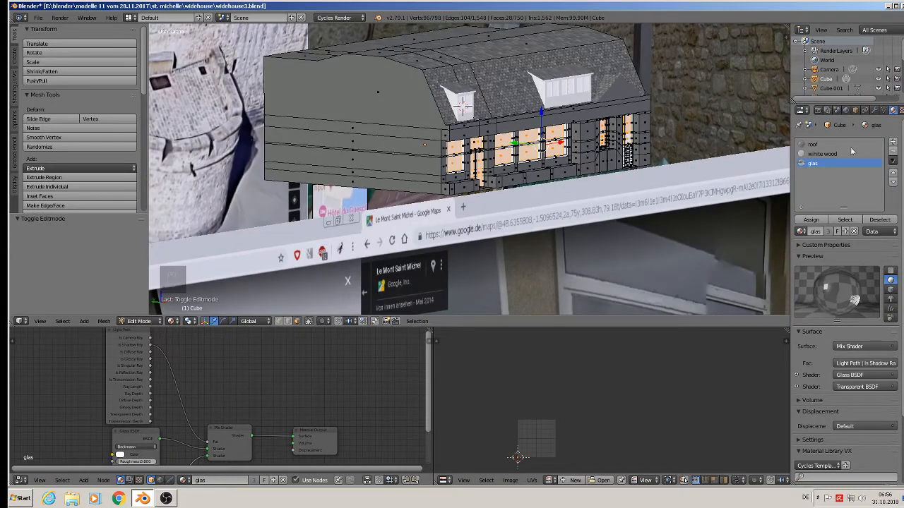
left_click(893, 142)
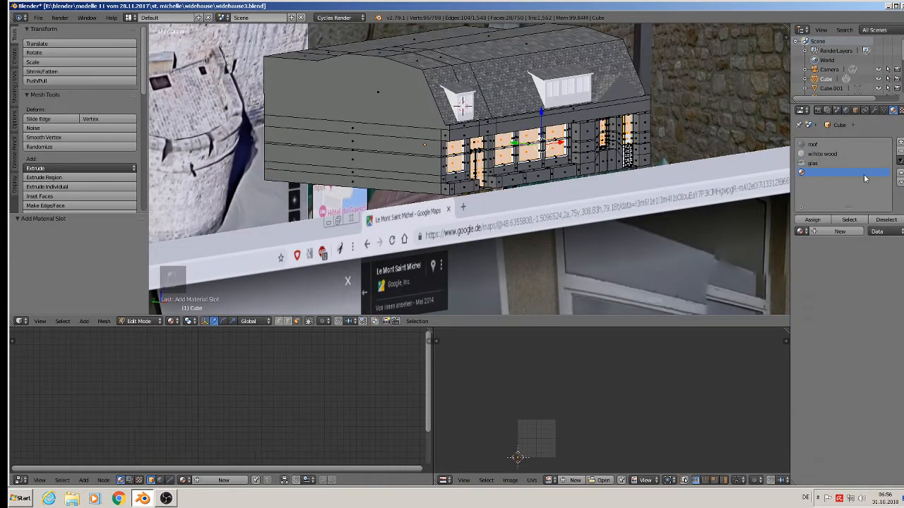
left_click(833, 233)
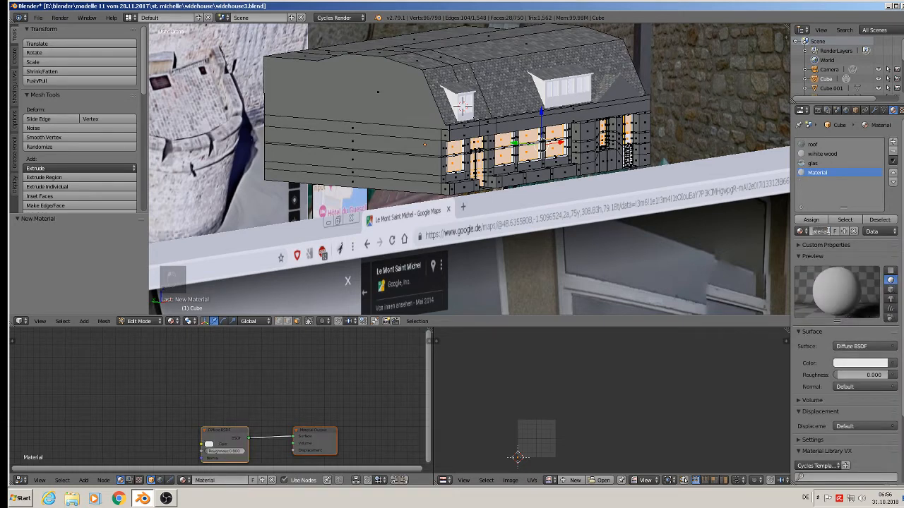
left_click(819, 230)
type("stonewall")
key("Return")
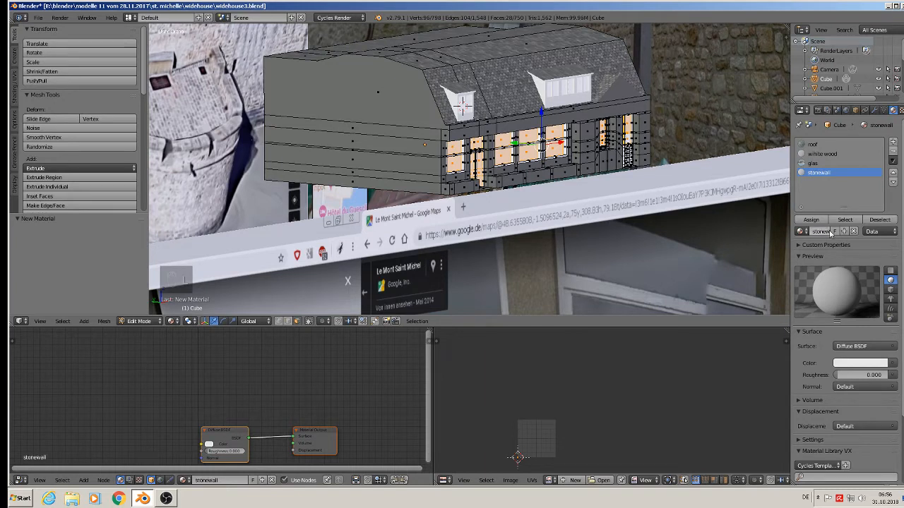
Delete the default Diffuse BSDF and Material Output nodes from the stonewall material.
scroll(314, 375, "down", 1)
middle_click_drag(299, 403, 303, 389)
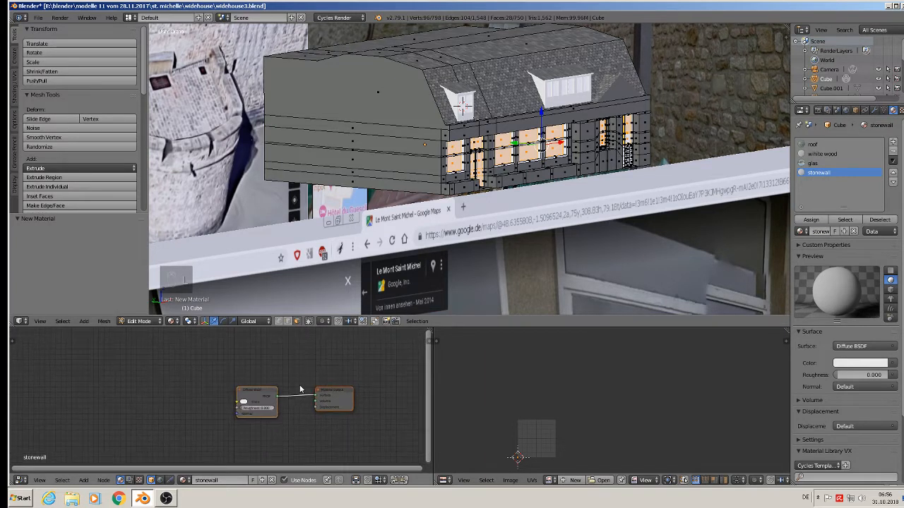
scroll(302, 389, "up", 2)
scroll(257, 395, "up", 1)
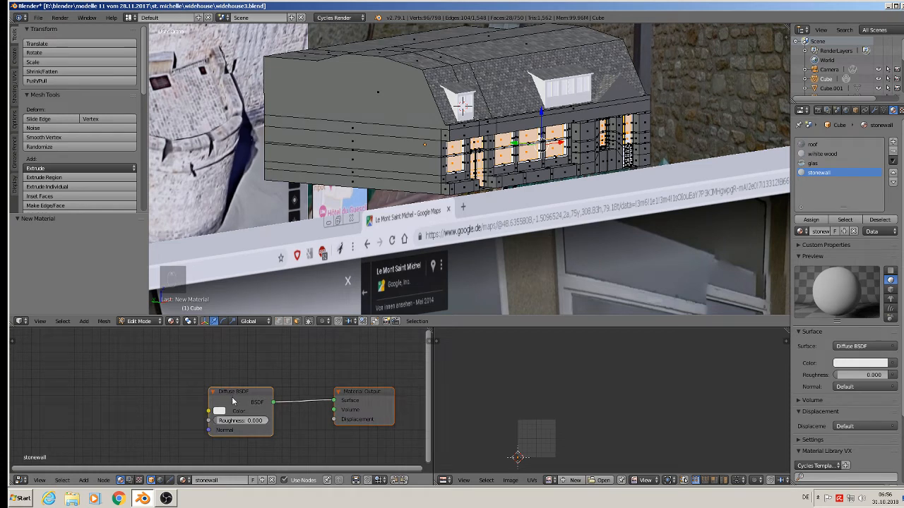
key("Delete")
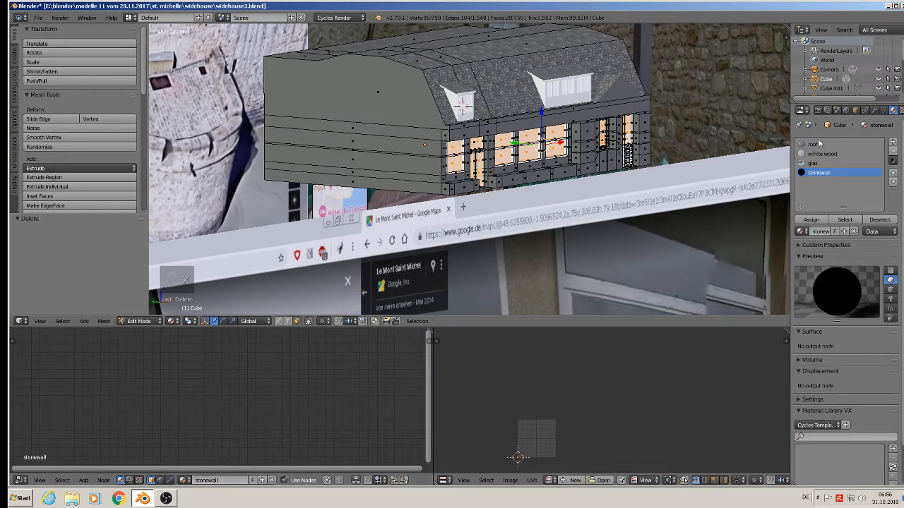
Copy the complete node setup of the roof material into the stonewall material.
left_click(813, 144)
scroll(374, 407, "down", 2)
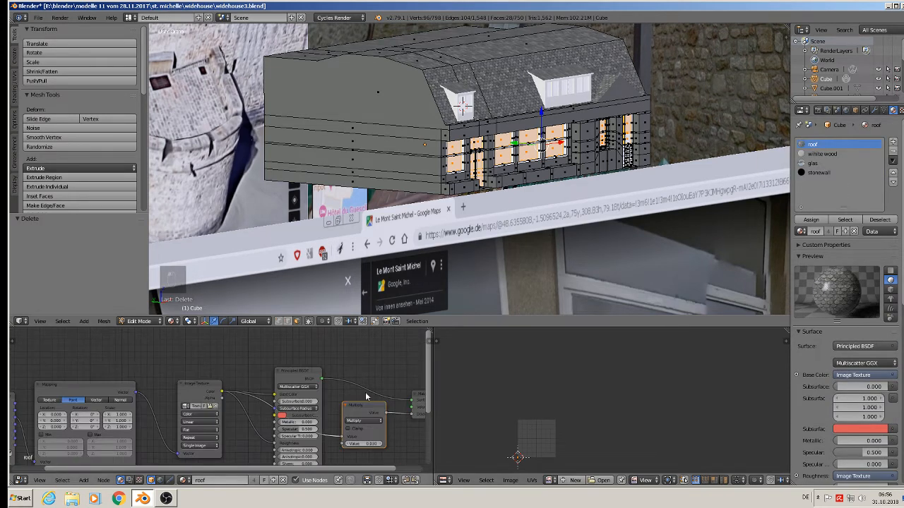
middle_click_drag(373, 408, 315, 379)
key("a")
key("a")
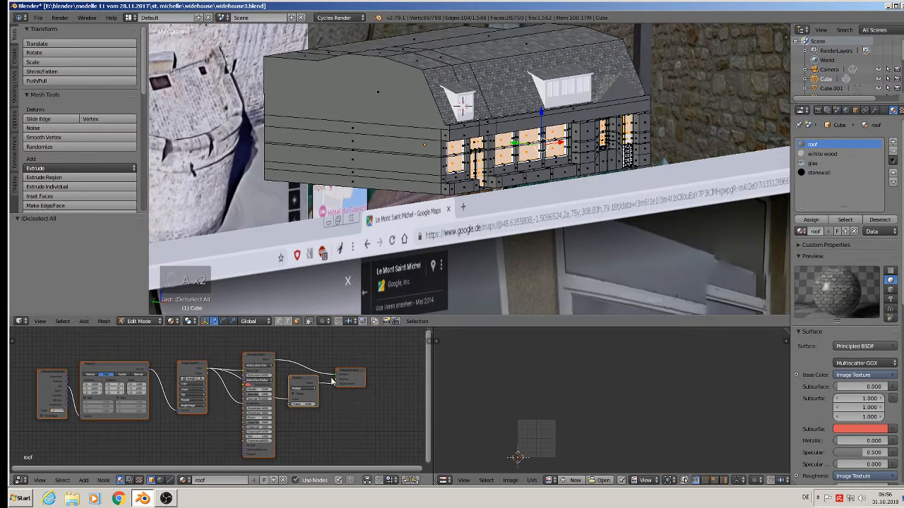
key("ctrl+c")
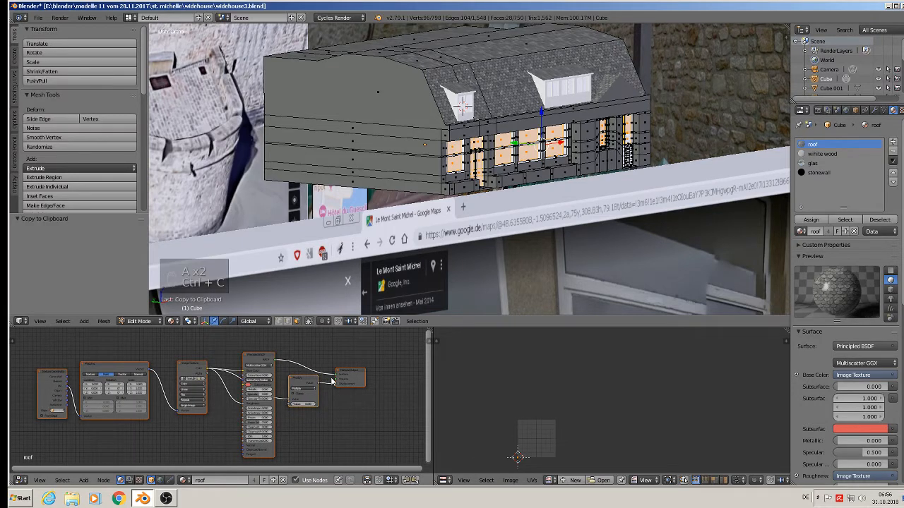
left_click(818, 173)
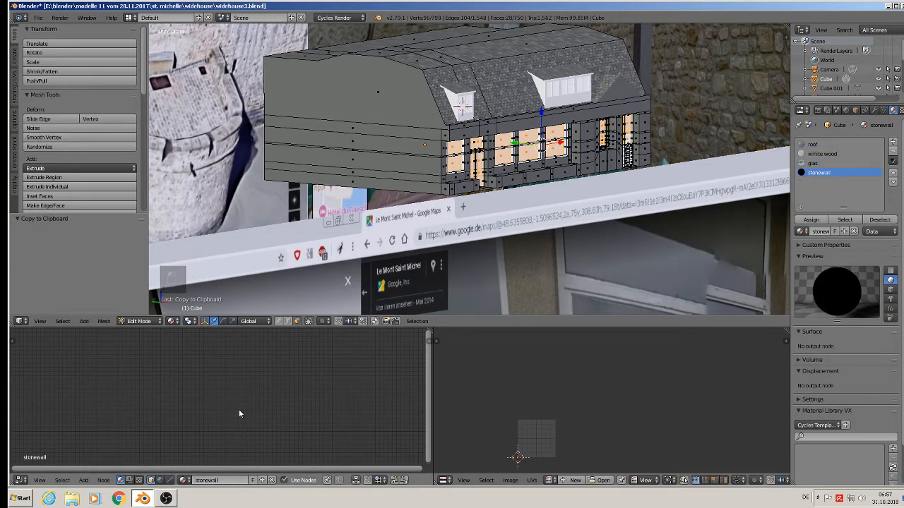
key("ctrl+v")
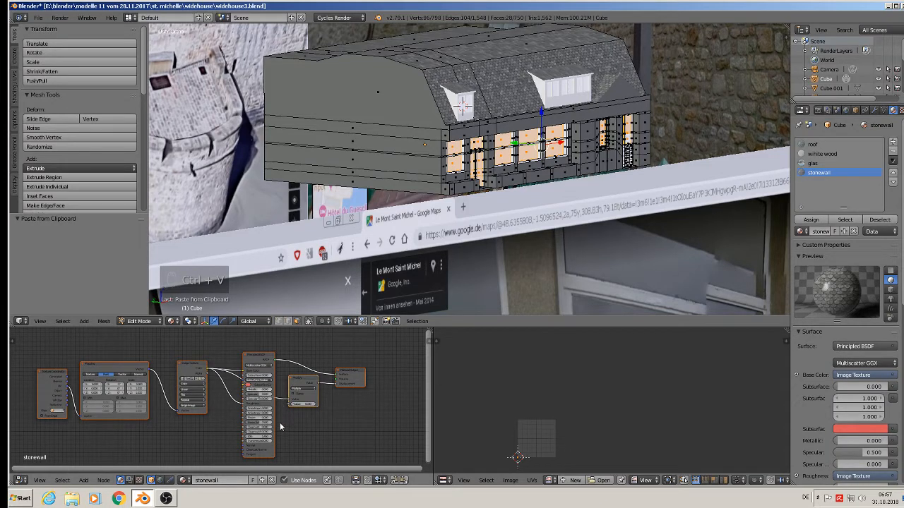
Replace the stonewall material's texture image with BrickRound109_9_S.jpg from the textur folder, browsing by thumbnails.
scroll(222, 404, "up", 3)
scroll(201, 372, "up", 5)
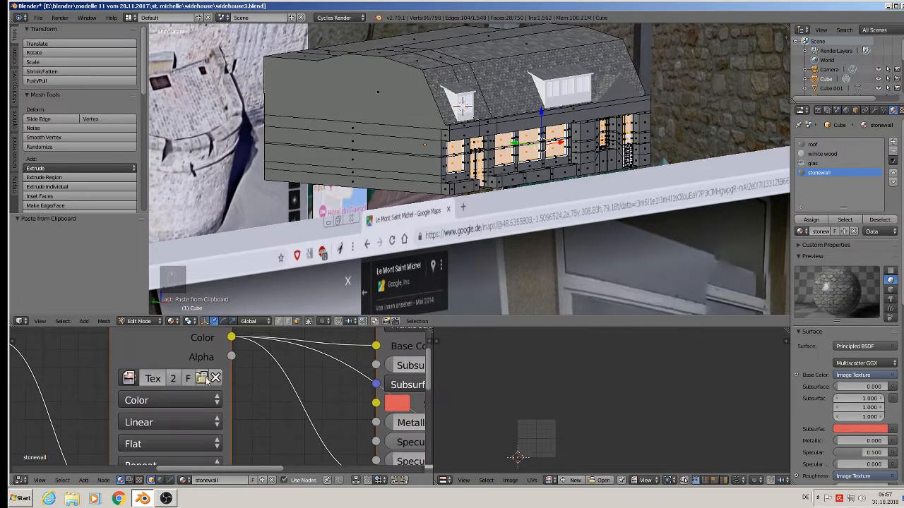
left_click(202, 378)
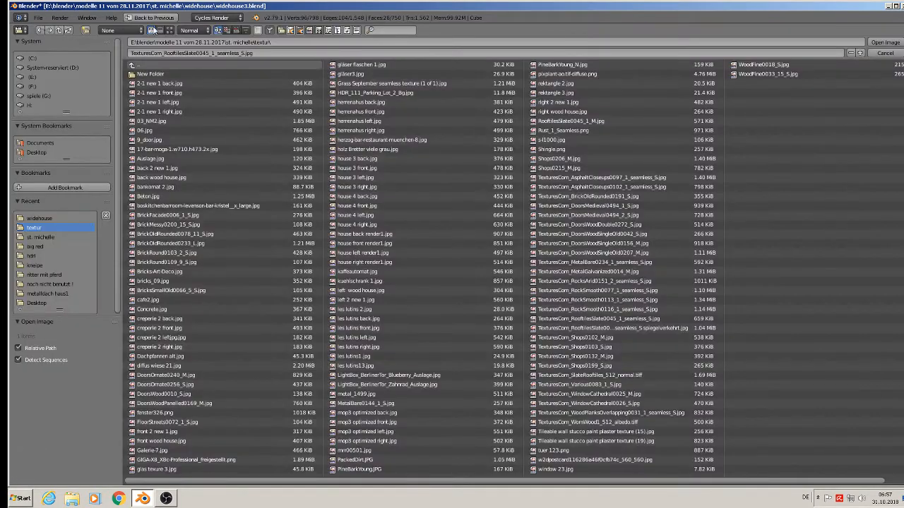
left_click(169, 31)
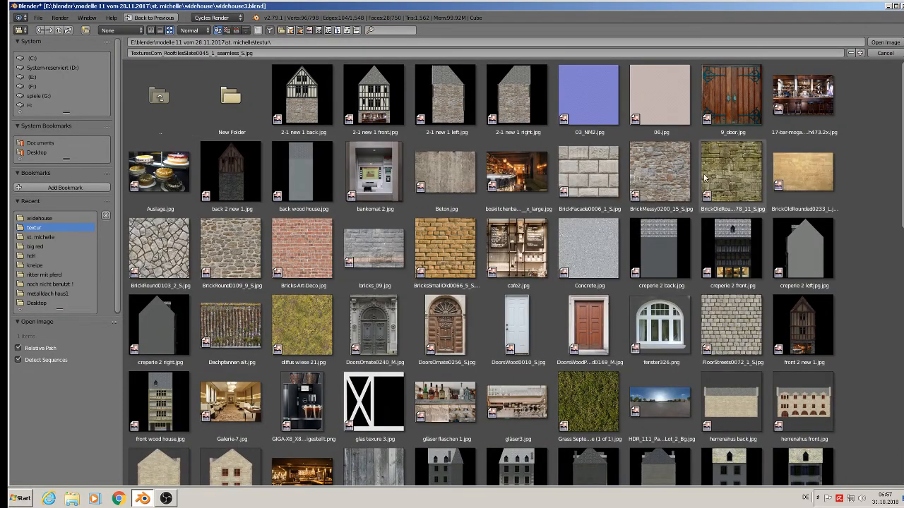
double_click(226, 245)
Select all gable and side wall faces on both ends of the building.
left_click(378, 94)
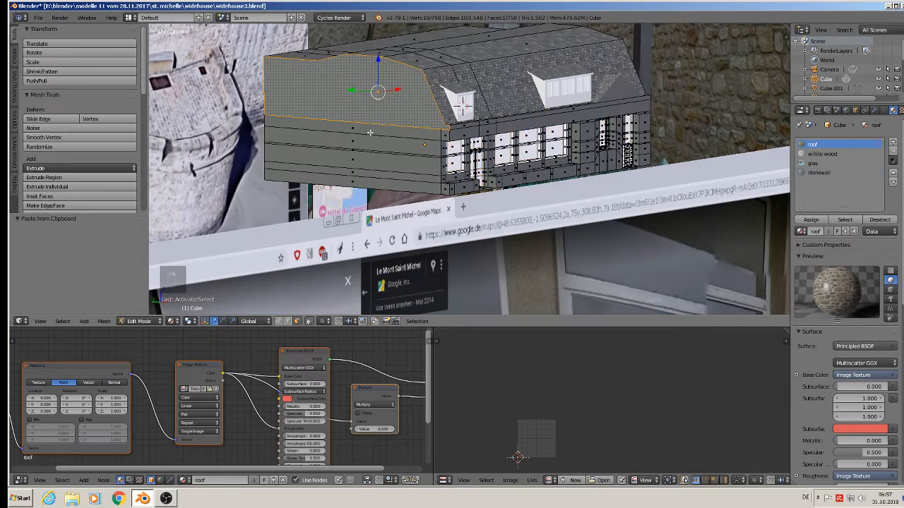
mouse_move(418, 171)
middle_mouse_down()
mouse_move(439, 174)
mouse_move(408, 159)
middle_mouse_up()
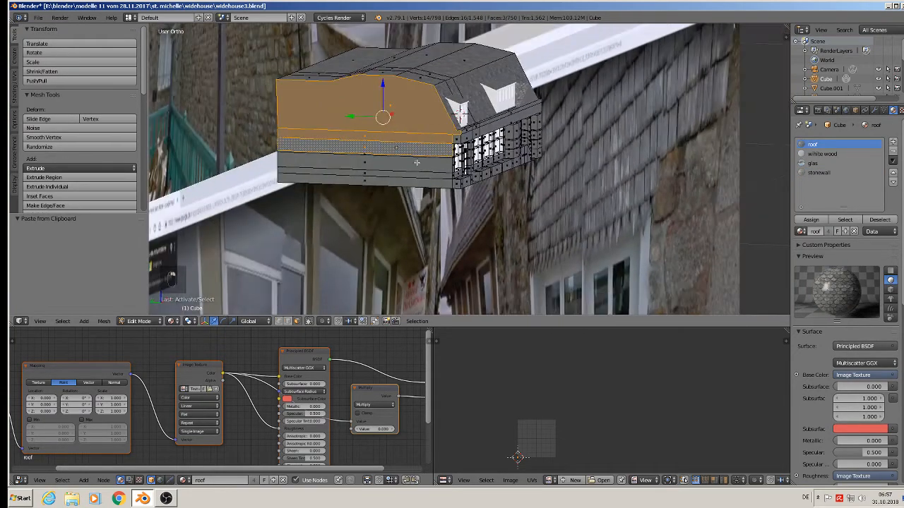
left_click(408, 159, "shift")
left_click(389, 154, "shift")
left_click(376, 155, "shift")
left_click(376, 148, "shift")
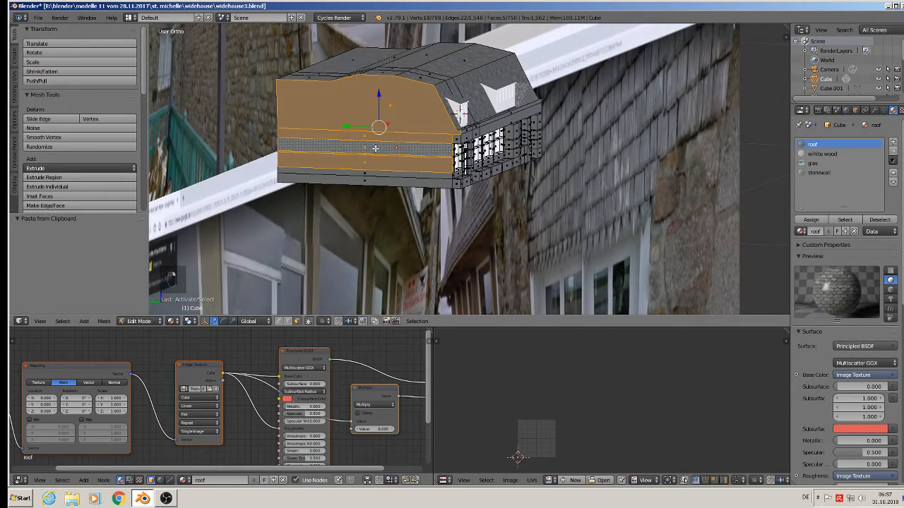
left_click(368, 173, "shift")
left_click(367, 178, "shift")
middle_click_drag(367, 178, 525, 156)
left_click(505, 141, "shift")
key("x")
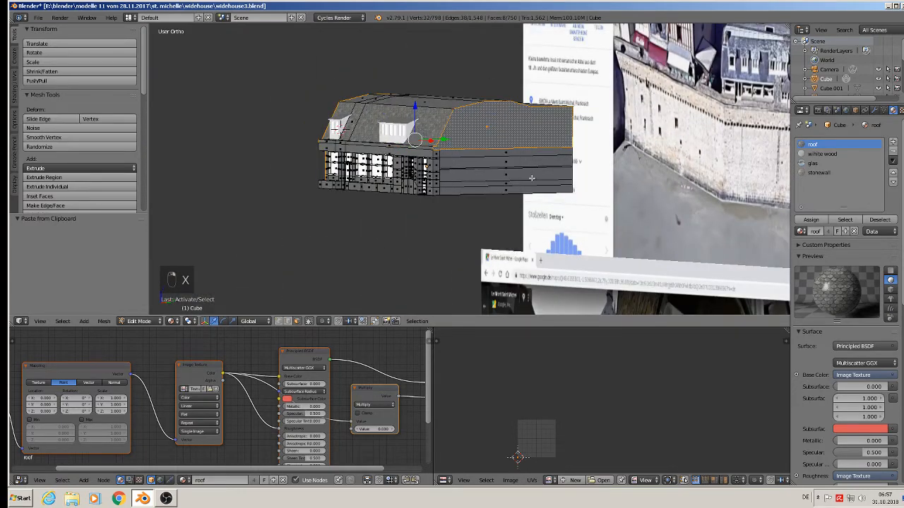
key("c")
left_click_drag(513, 147, 505, 178)
right_click(505, 177)
mouse_move(504, 178)
middle_mouse_down()
mouse_move(509, 188)
mouse_move(579, 196)
mouse_move(678, 182)
middle_mouse_up()
UV-map the selected end walls with Project From View in side view and assign stonewall to them.
key("u")
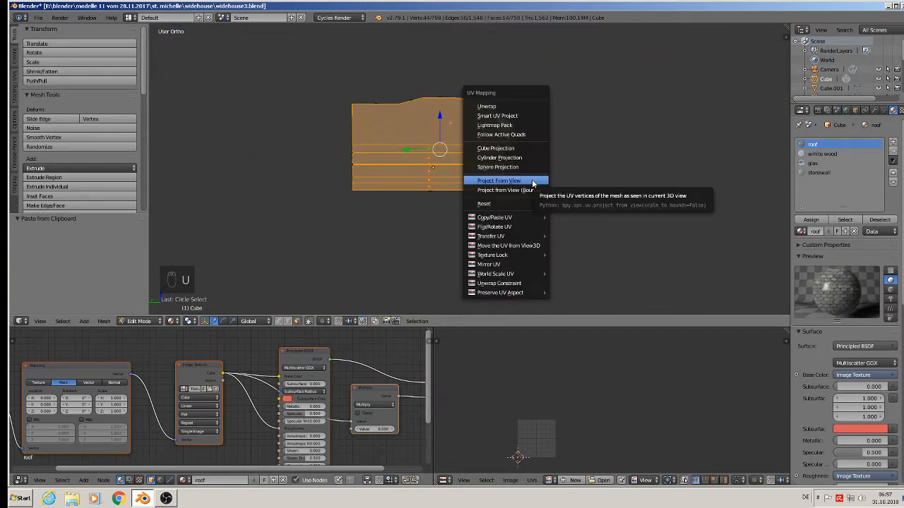
left_click(533, 180)
left_click(819, 172)
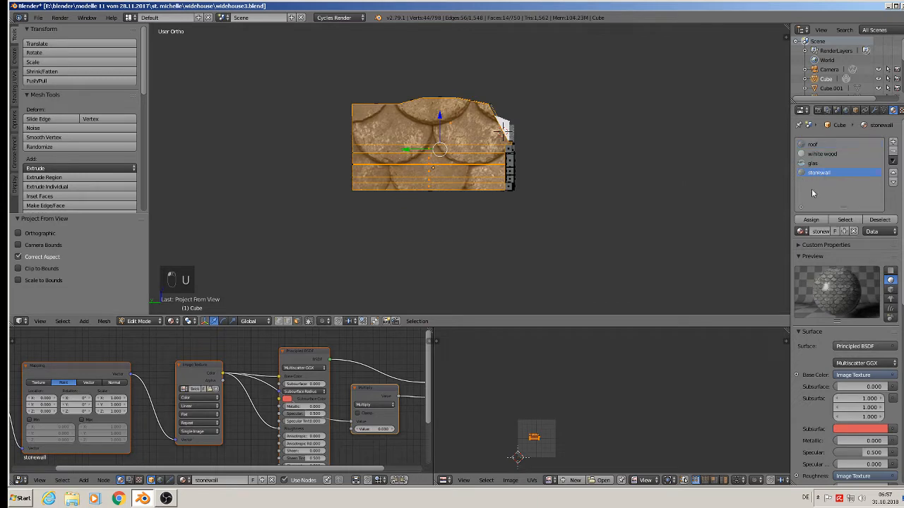
left_click(811, 219)
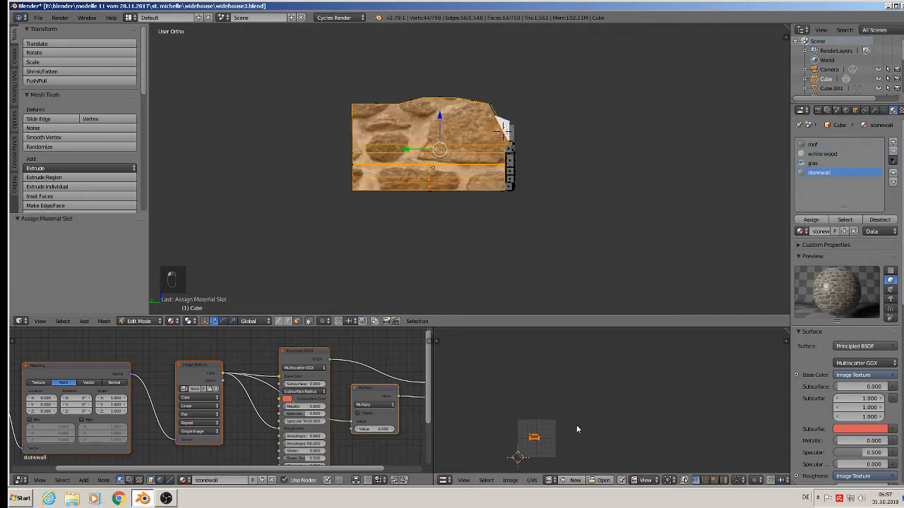
Scale up the end walls' UVs so the stones appear small, and check the texture on both ends of the house.
key("s")
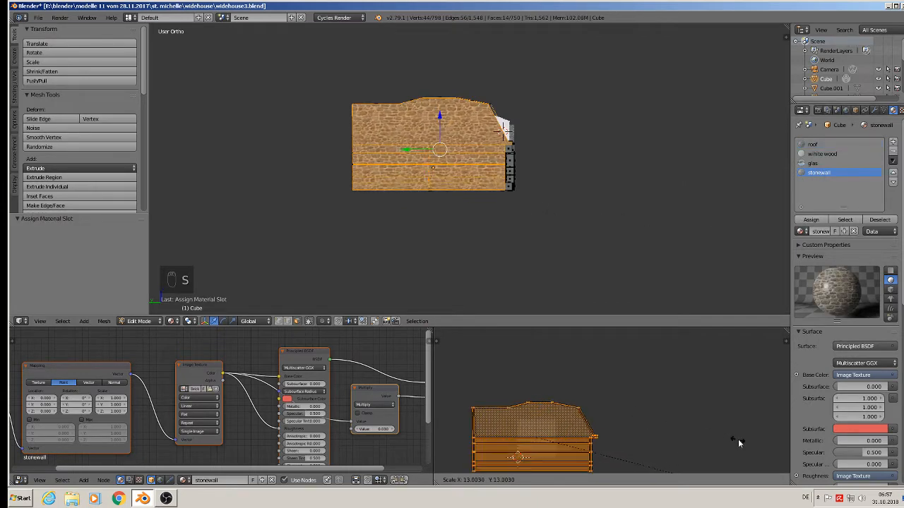
left_click(459, 452)
key("Tab")
middle_click_drag(530, 193, 332, 202)
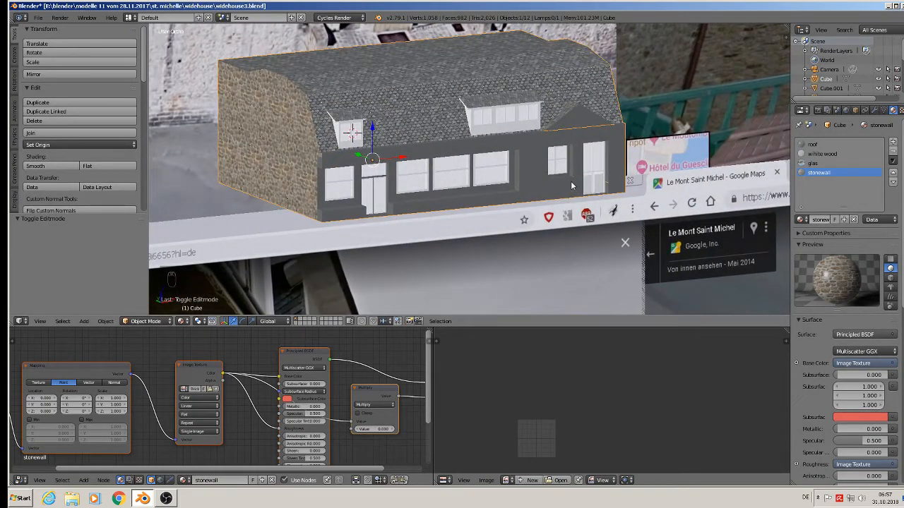
middle_click_drag(552, 191, 554, 277)
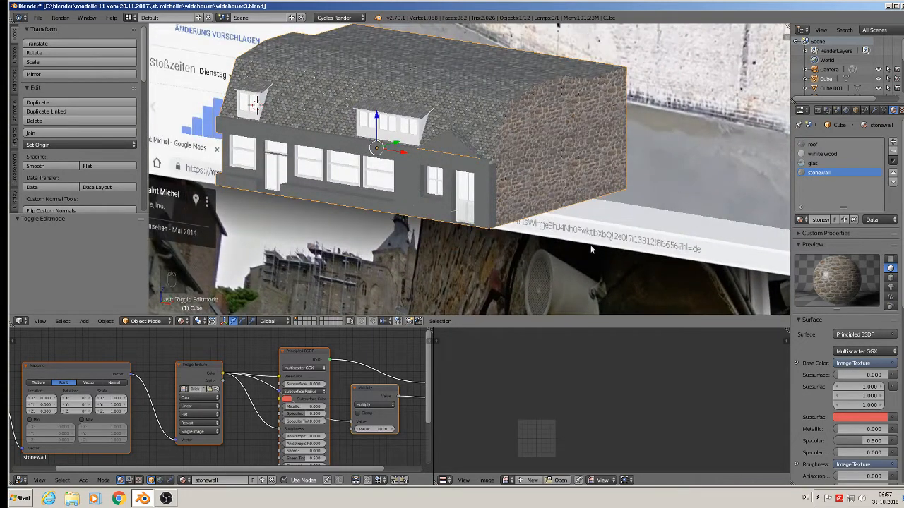
middle_click_drag(592, 248, 497, 235)
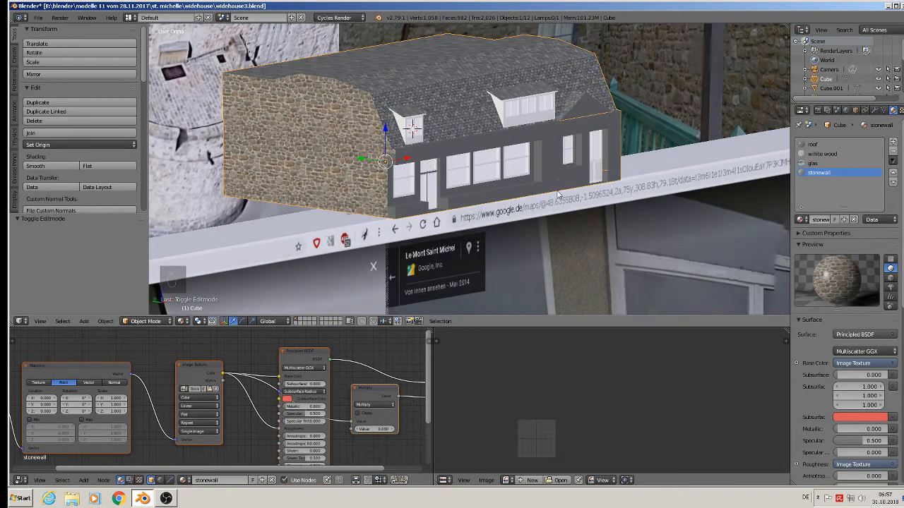
scroll(498, 202, "up", 2)
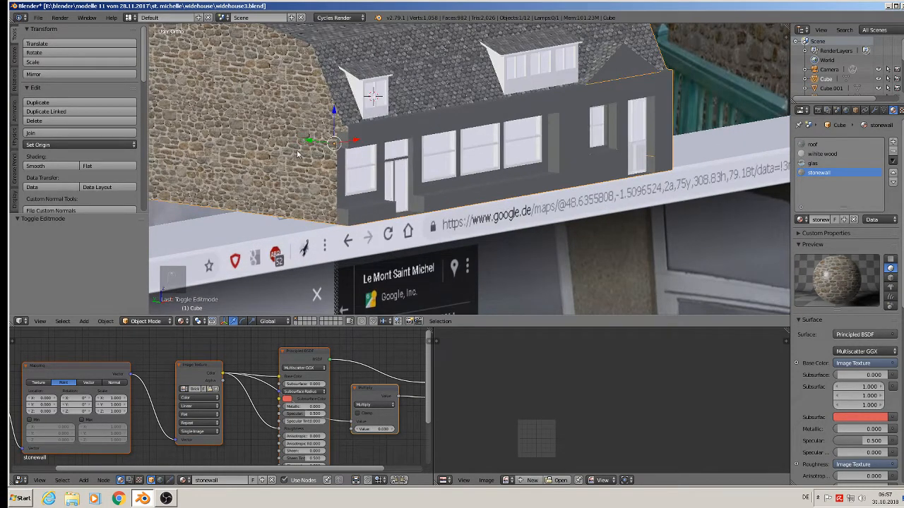
Deselect all objects and save the project under its current file name.
key("Tab")
key("Tab")
key("a")
key("a")
key("a")
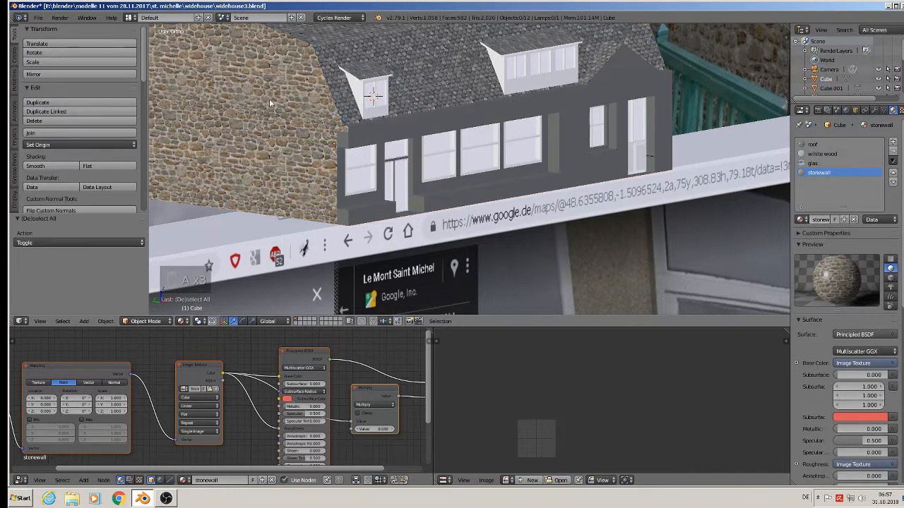
left_click(38, 17)
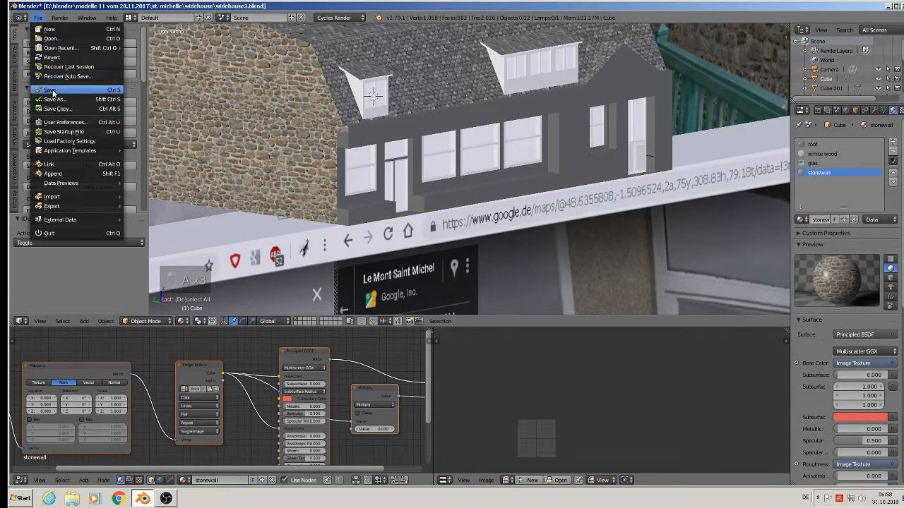
Cut an edge loop around the house base, slid up close beneath the front ledge's top edge, and switch to face selection.
scroll(338, 180, "up", 3)
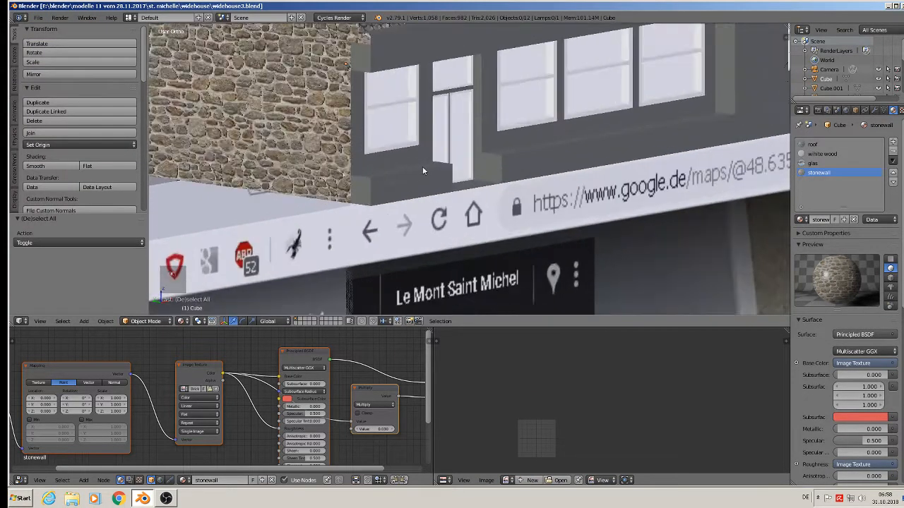
key("Tab")
scroll(414, 182, "up", 2)
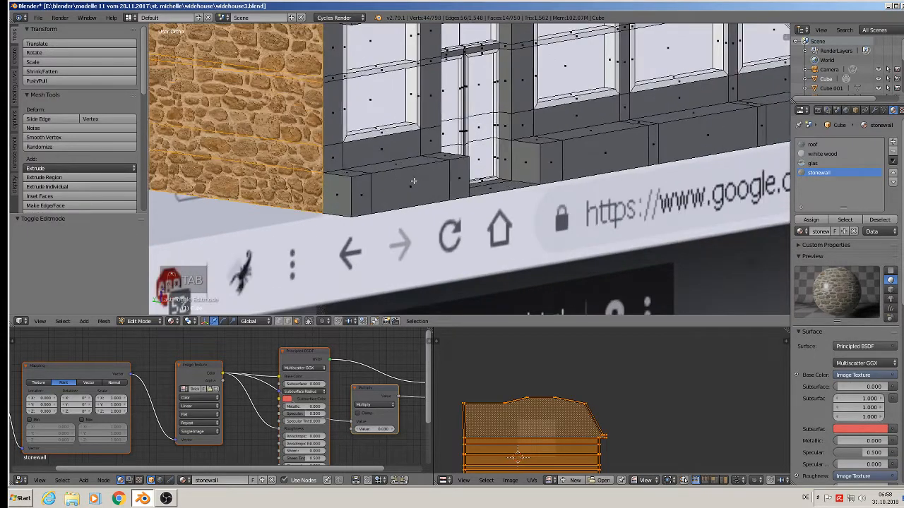
key("ctrl+r")
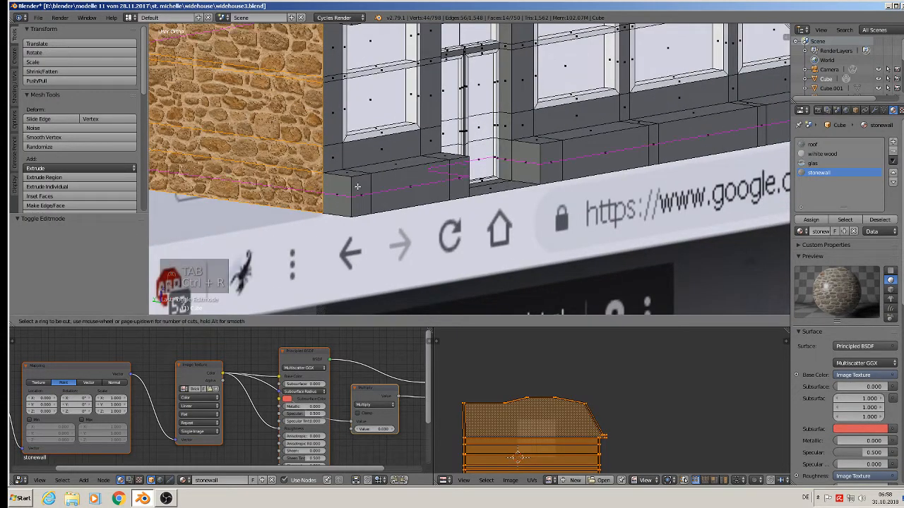
left_click(360, 182)
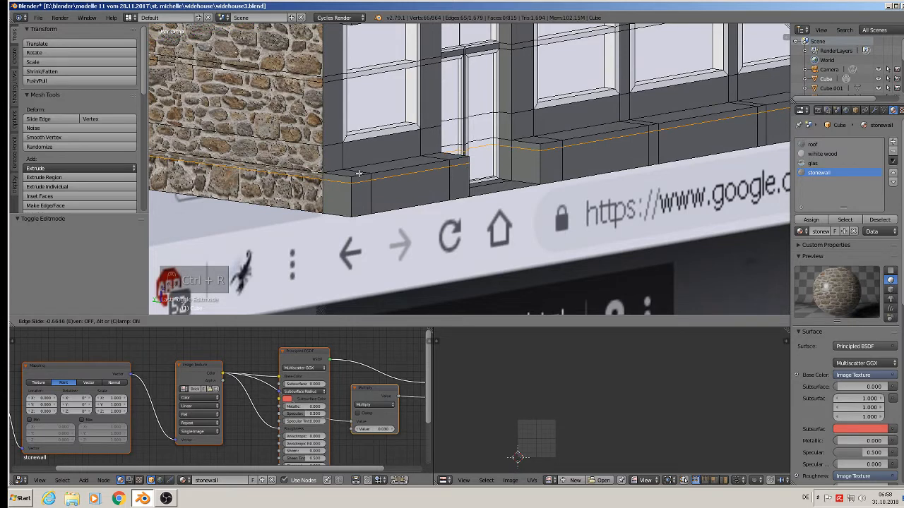
left_click(358, 173)
scroll(359, 173, "down", 2)
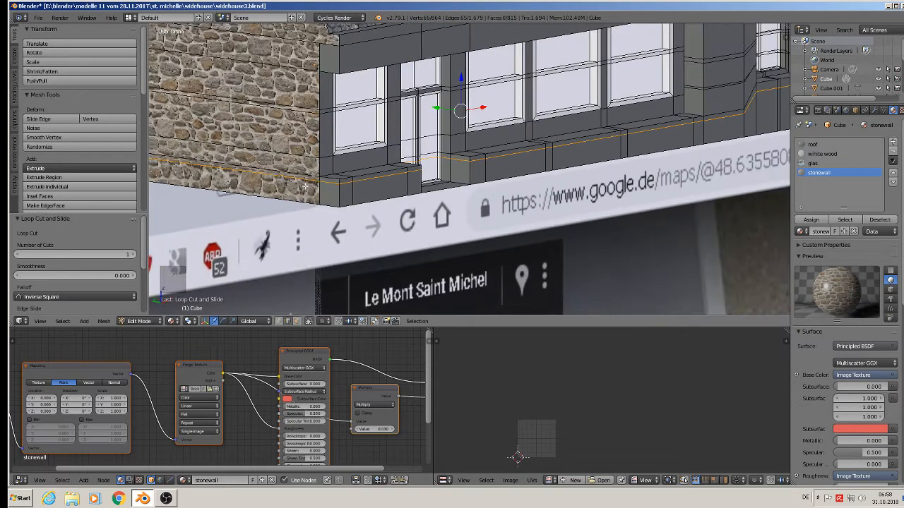
key("a")
scroll(387, 180, "up", 2)
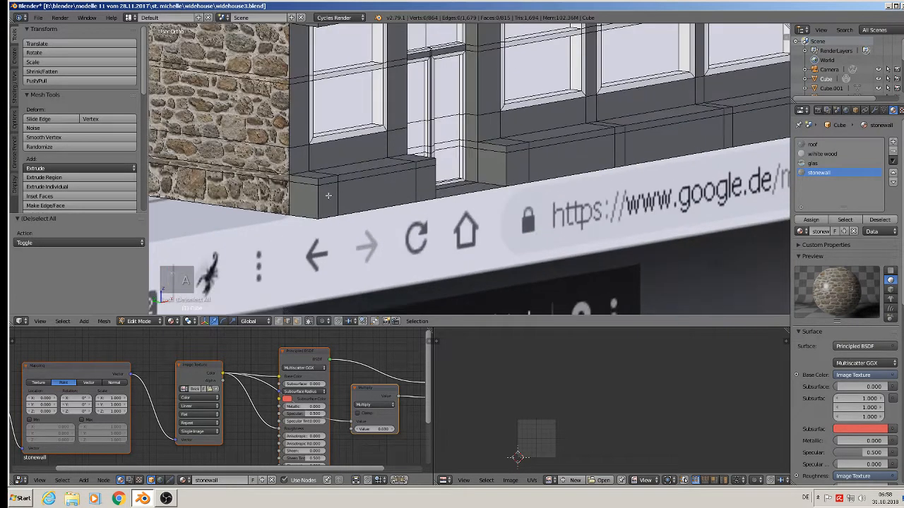
left_click(297, 322)
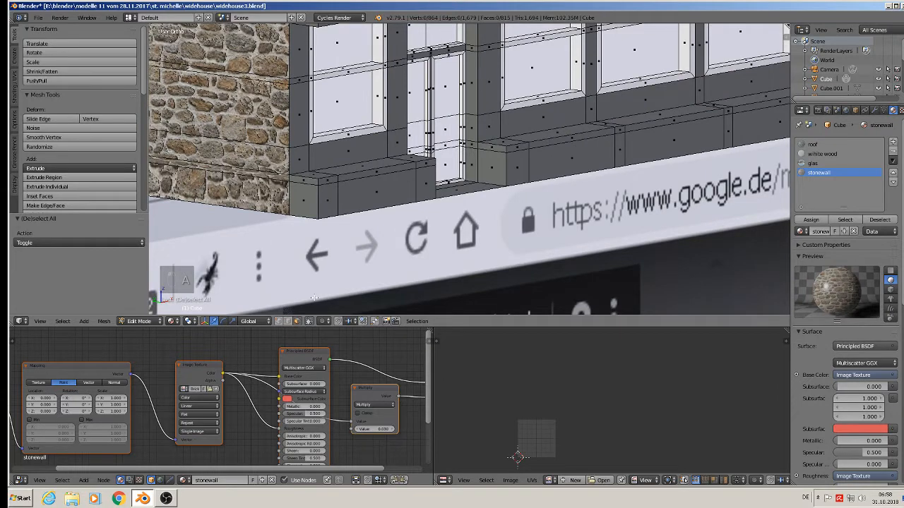
right_click(328, 199)
right_click(389, 192, "ctrl")
right_click(427, 187, "ctrl")
scroll(428, 187, "up", 3)
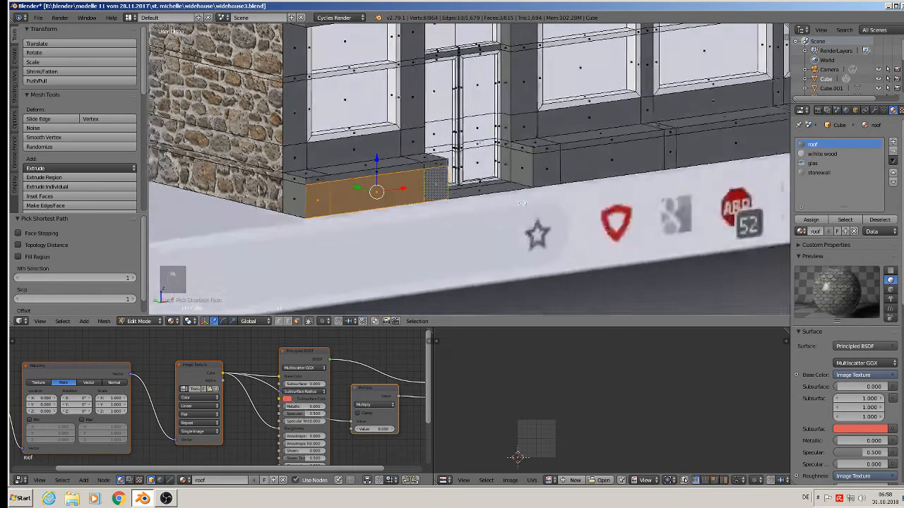
right_click(569, 178, "ctrl")
right_click(567, 176)
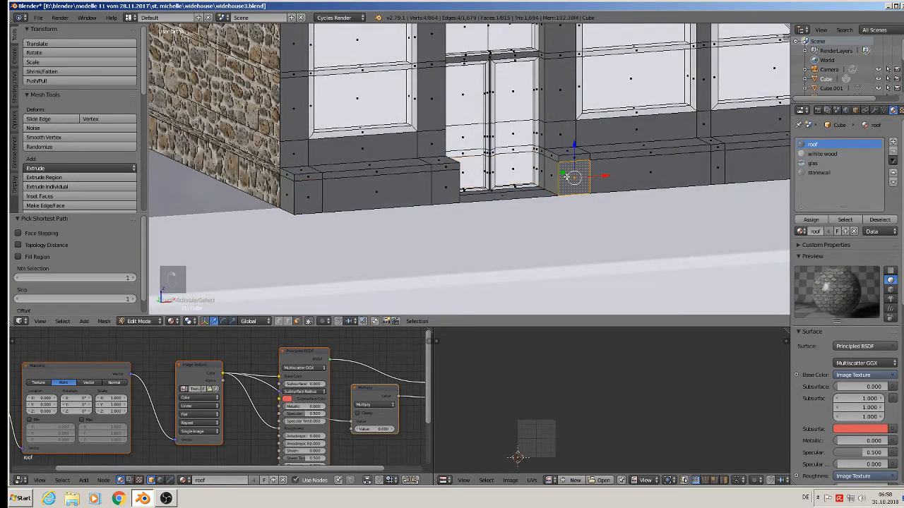
right_click(441, 186, "ctrl")
Select the three front faces of the base ledge between the glazed door and the stone end wall.
right_click(446, 187)
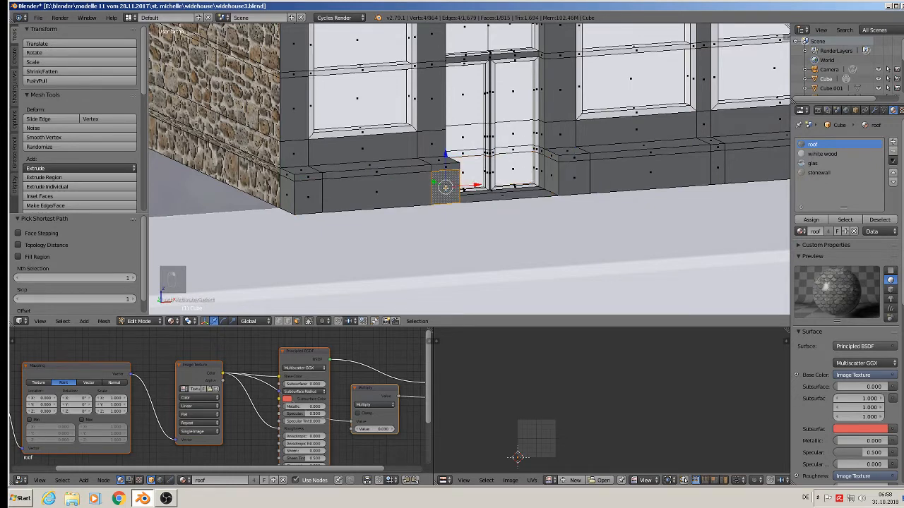
right_click(387, 192, "ctrl")
right_click(317, 198, "ctrl")
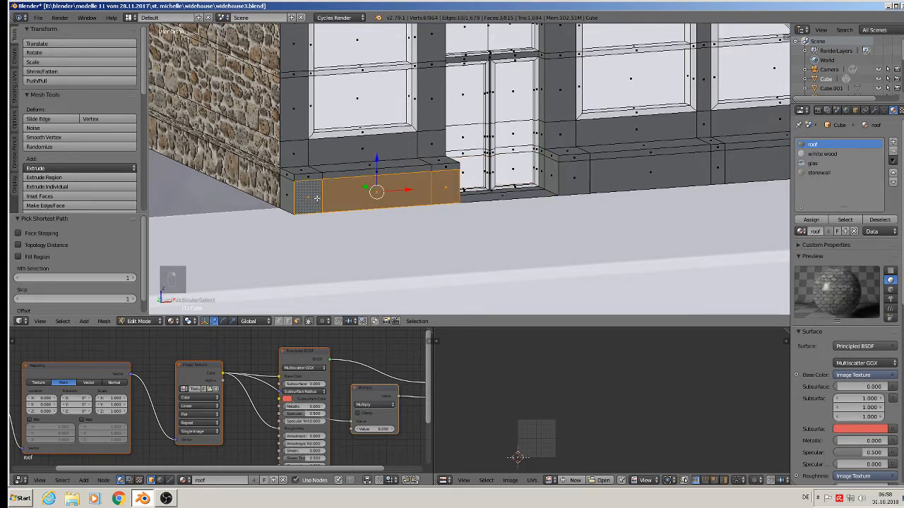
Add the base ledge's front faces beneath the three large windows to the selection, through to the foot of the wide pier.
right_click(580, 180, "shift")
right_click(642, 172, "shift")
middle_click_drag(644, 172, 417, 189, "shift")
right_click(493, 185, "shift")
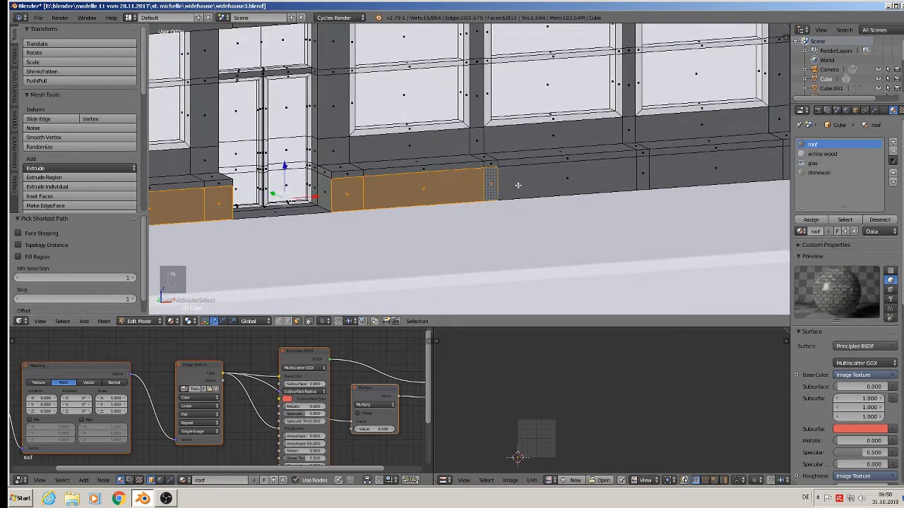
right_click(579, 180, "shift")
right_click(643, 173, "shift")
right_click(745, 182, "shift")
middle_click_drag(745, 182, 565, 184, "shift")
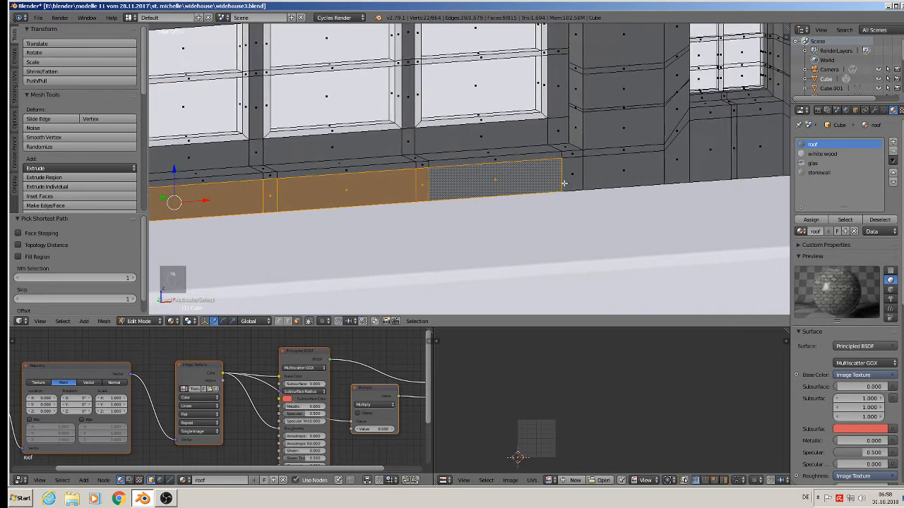
right_click(579, 172, "shift")
right_click(580, 173, "shift")
scroll(575, 190, "down", 4)
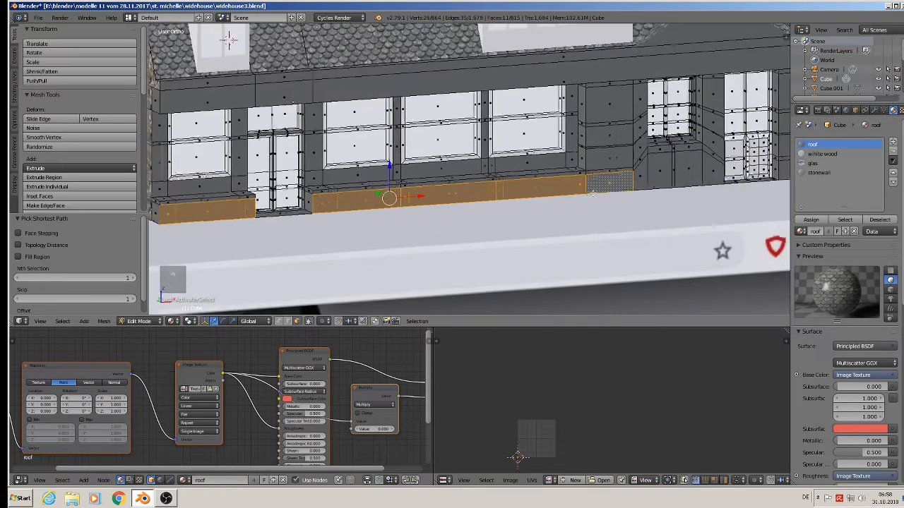
Add all front faces of the wide pier beside the large windows to the selection, from base to top.
scroll(557, 192, "up", 5)
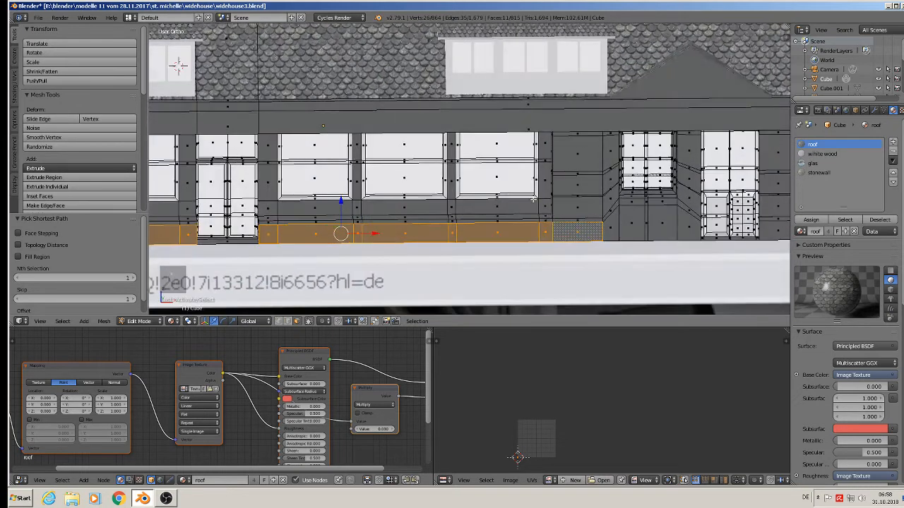
right_click(585, 214, "ctrl")
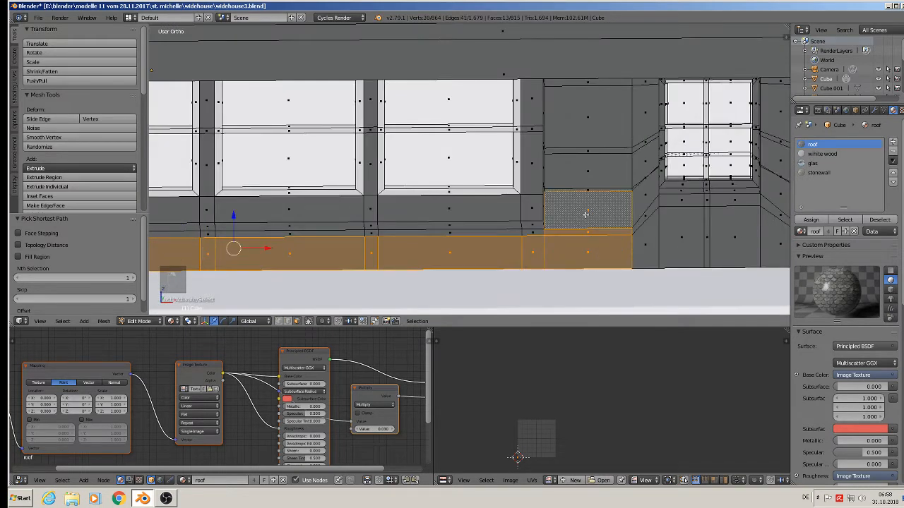
right_click(589, 189, "ctrl")
right_click(588, 170, "ctrl")
right_click(588, 151, "ctrl")
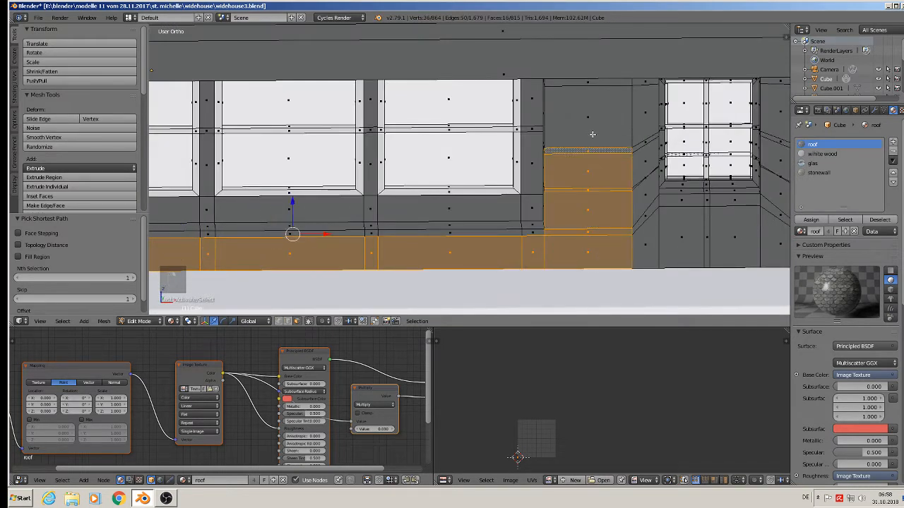
right_click(592, 121, "ctrl")
right_click(587, 83, "ctrl")
Examine the reference photos to see which facade parts around the small window and door are stone.
middle_click_drag(572, 134, 605, 139)
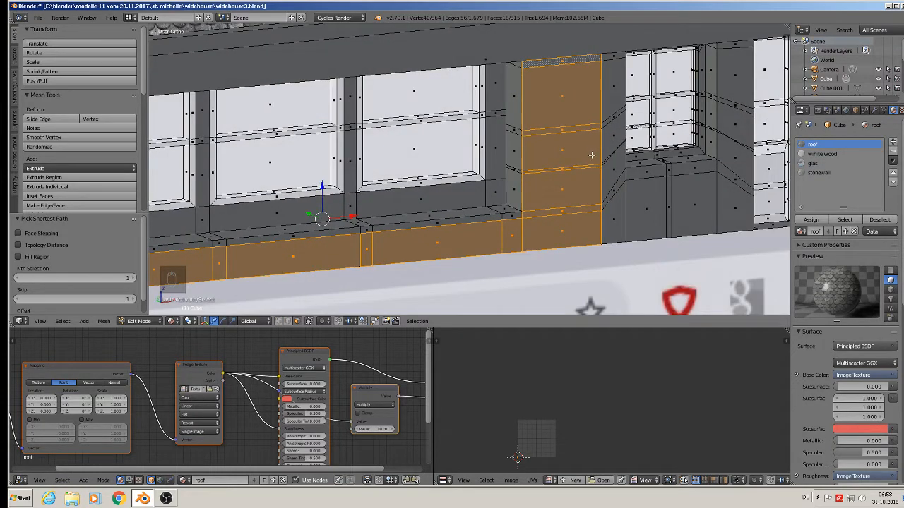
scroll(511, 206, "down", 3)
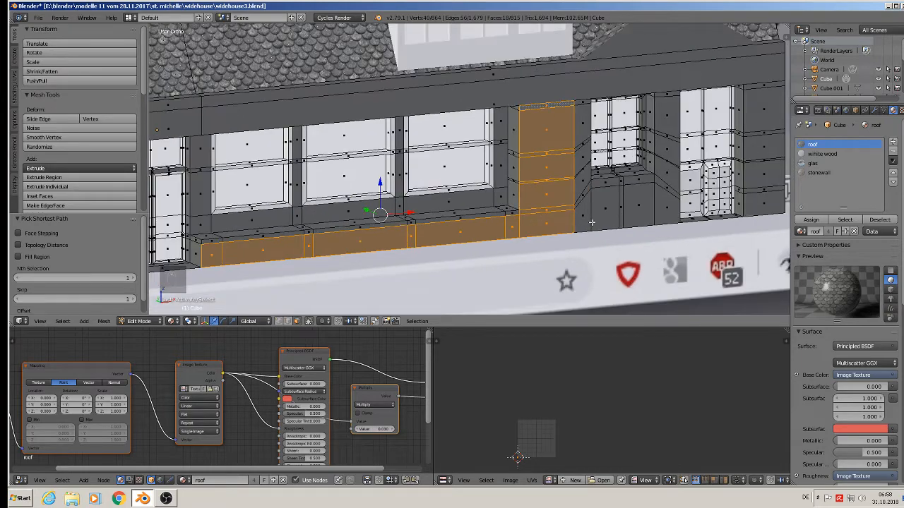
scroll(605, 221, "down", 5)
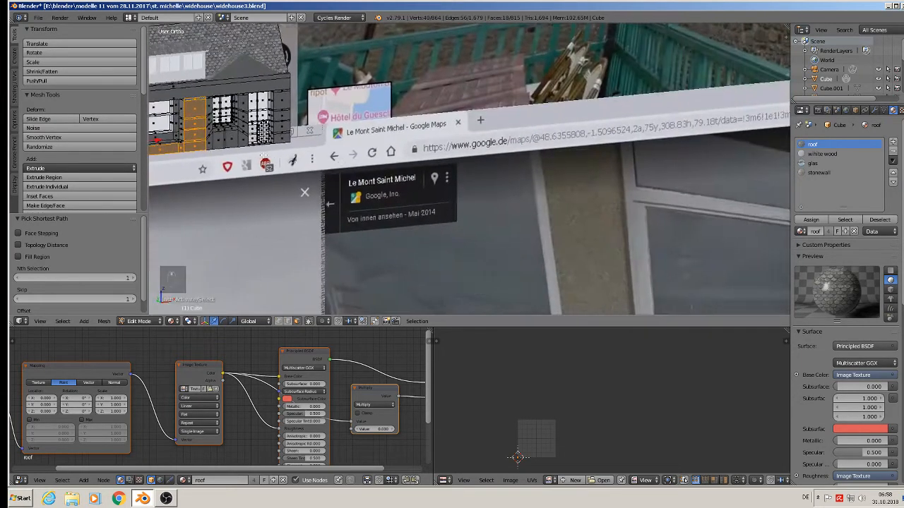
scroll(674, 221, "up", 5)
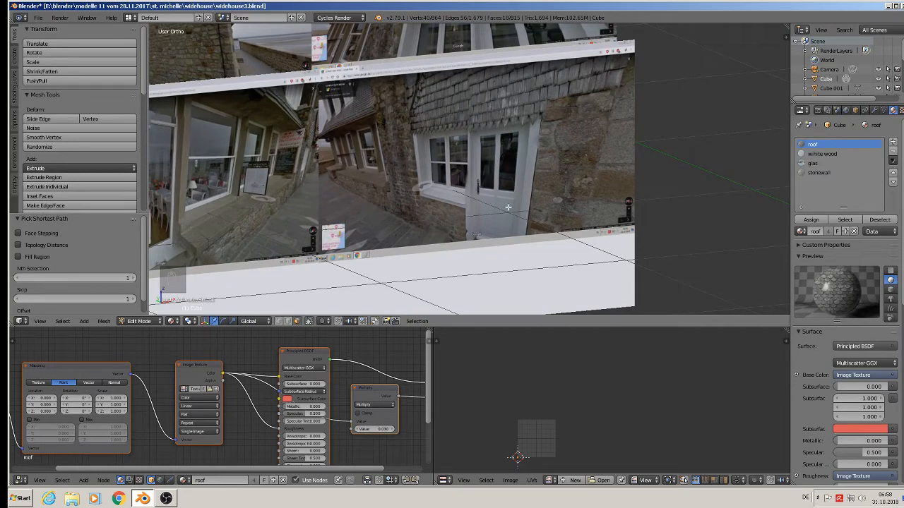
scroll(473, 190, "down", 3)
middle_click_drag(317, 151, 526, 107, "shift")
scroll(506, 67, "up", 2)
scroll(396, 104, "up", 6)
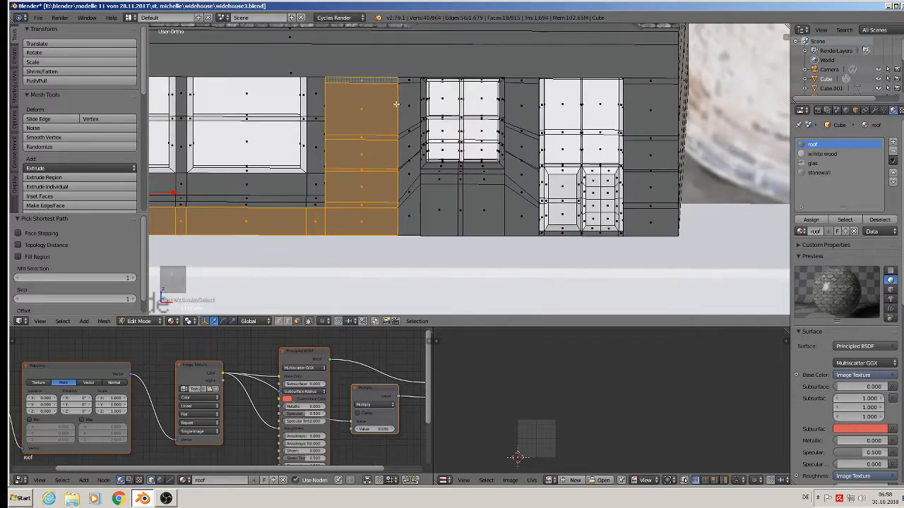
Add the angled wall faces between the wide pier and the small window to the selection.
right_click_drag(406, 82, 407, 133, "shift")
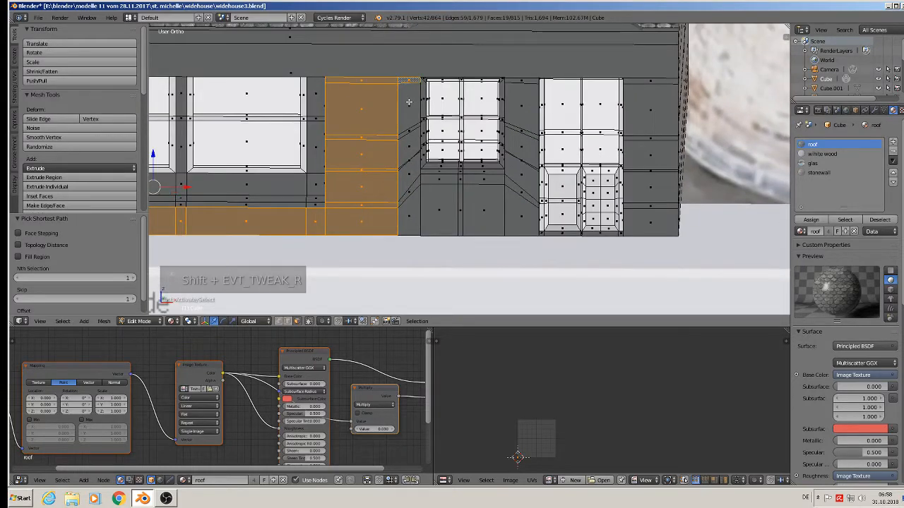
right_click(409, 148, "shift")
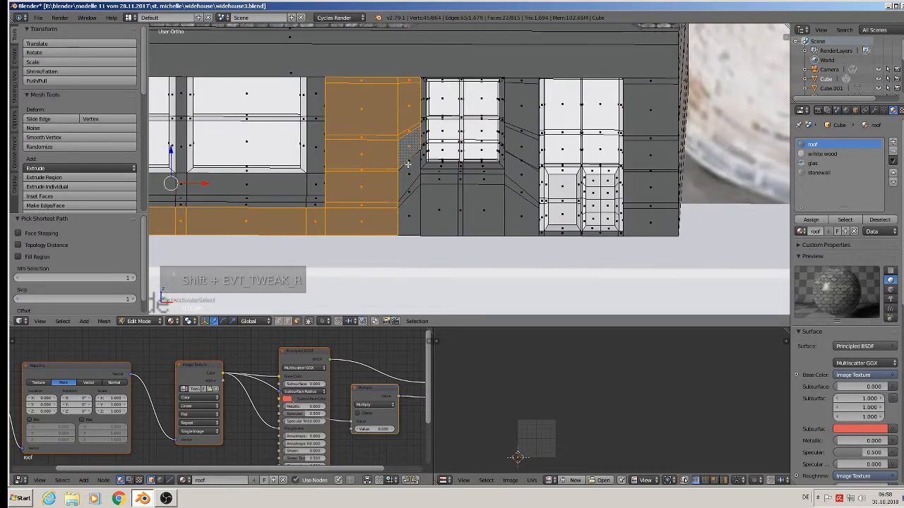
right_click(408, 168, "shift")
right_click(413, 192, "shift")
right_click(408, 193, "shift")
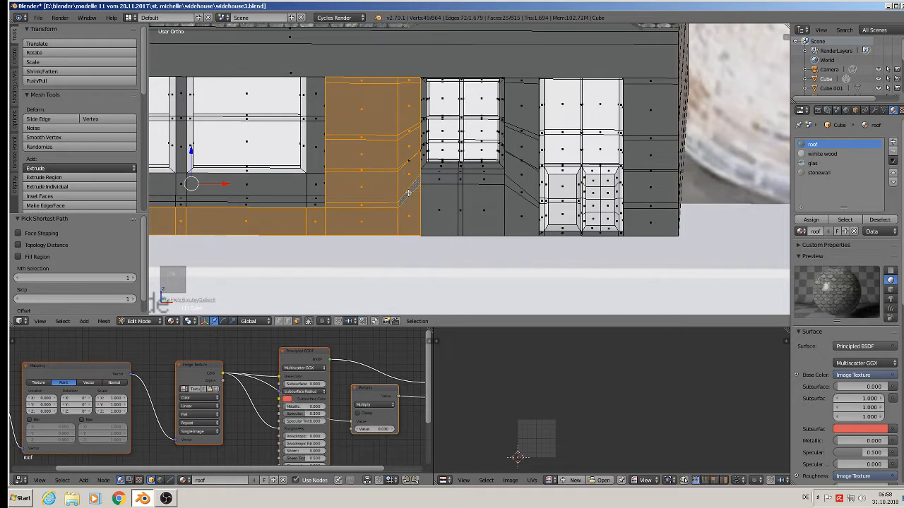
Add the wall faces directly beneath the small window to the selection, including the narrow centre strip.
right_click(441, 180, "shift")
right_click(446, 200, "shift")
right_click(460, 201, "shift")
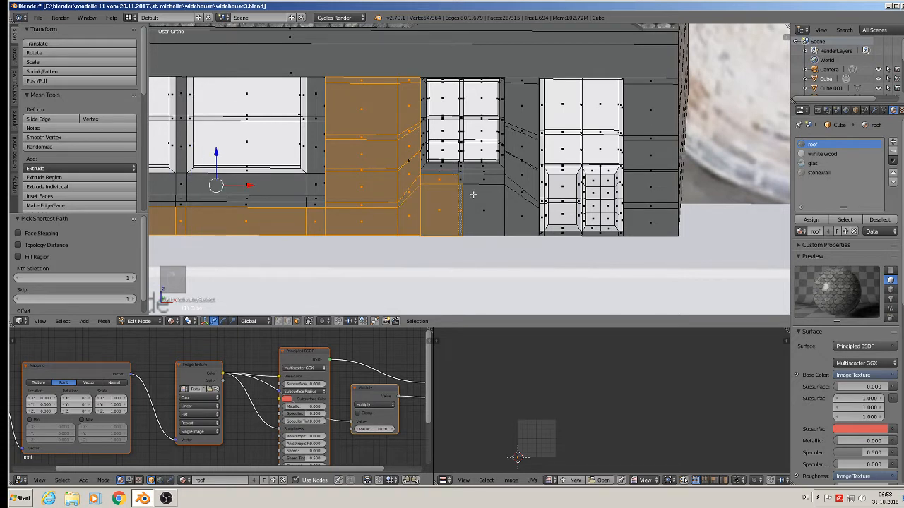
right_click(473, 195, "shift")
right_click(474, 180, "shift")
right_click(472, 182, "shift")
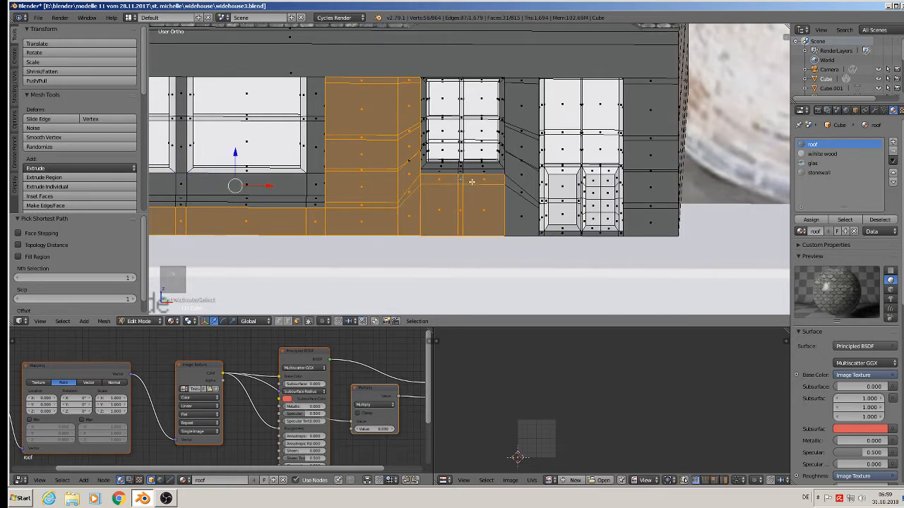
Add the angled wall faces between the small window and the adjacent white door to the selection, from base to top.
right_click(518, 211, "shift")
right_click(519, 192, "shift")
right_click(517, 172, "shift")
right_click(517, 148, "shift")
right_click(518, 127, "shift")
right_click(519, 106, "shift")
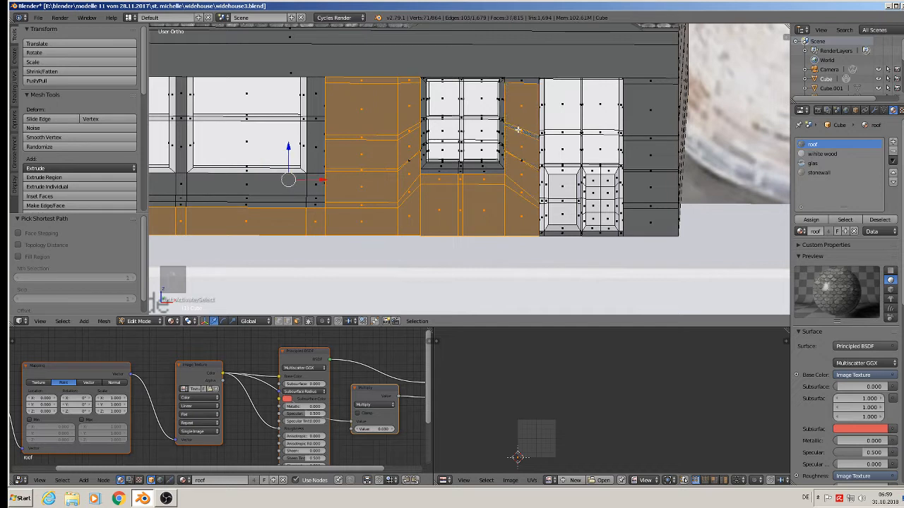
right_click(521, 83, "shift")
Add every front face of the end pier beyond the white door to the selection, from top to base.
right_click(647, 82, "shift")
right_click(648, 96, "shift")
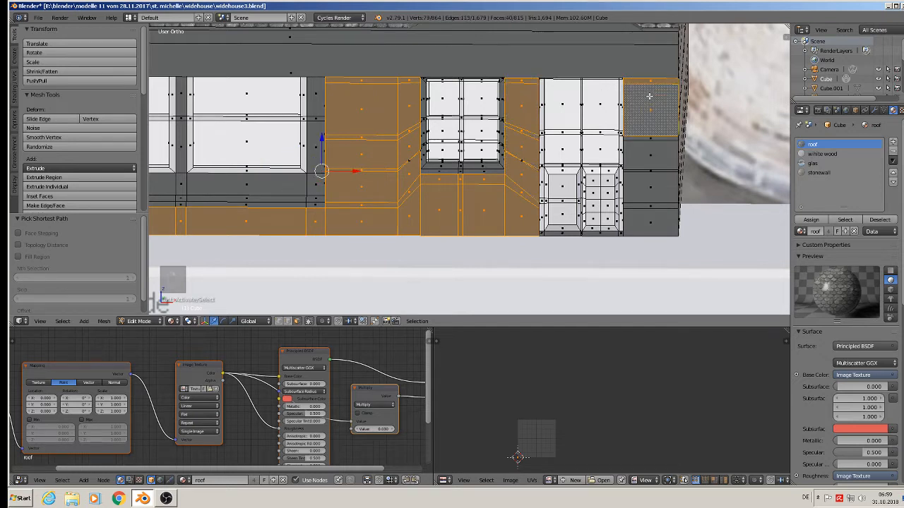
right_click(647, 137, "shift")
right_click(649, 155, "shift")
right_click(649, 178, "shift")
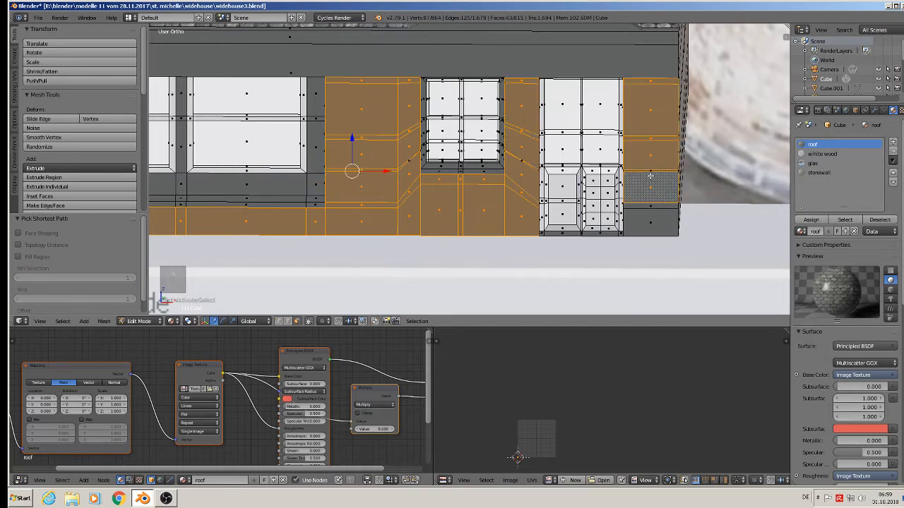
right_click(649, 171, "shift")
right_click(657, 207, "shift")
right_click(658, 219, "shift")
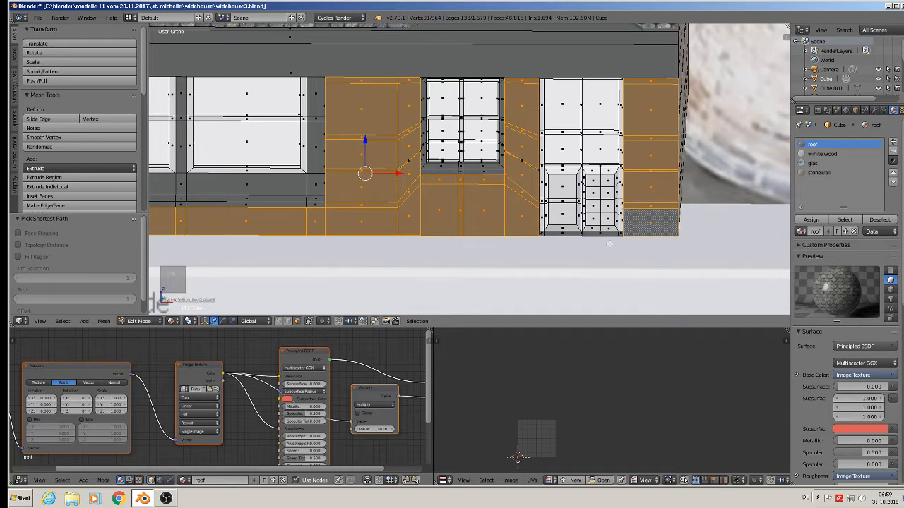
Extend the selection with the outer sill faces of the small window and the face loop running through the sill.
middle_click_drag(610, 245, 660, 291)
scroll(610, 265, "up", 3)
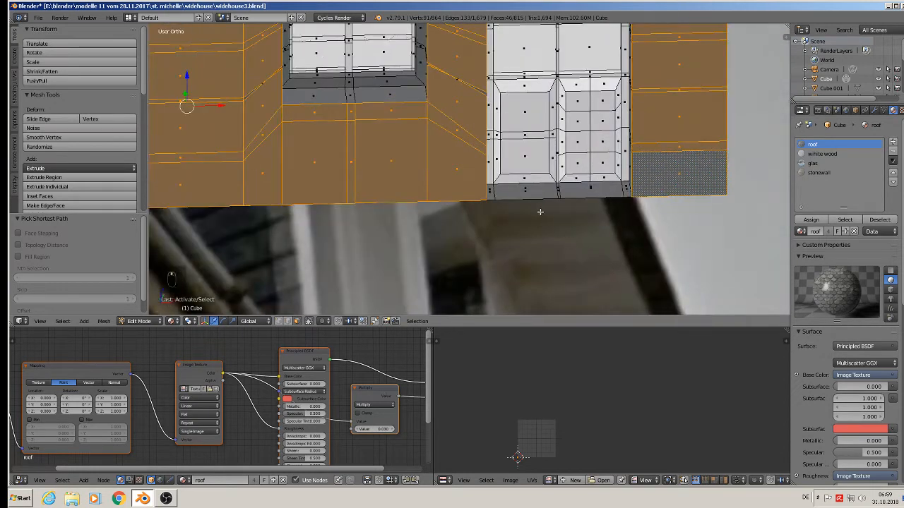
middle_click_drag(539, 219, 623, 304, "shift")
middle_click_drag(490, 205, 517, 218)
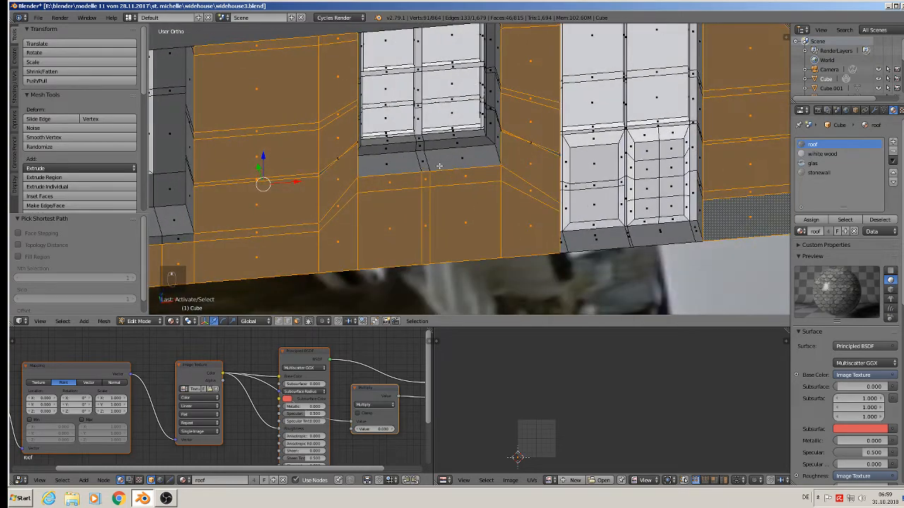
right_click(439, 165, "shift")
right_click(426, 161, "alt+shift")
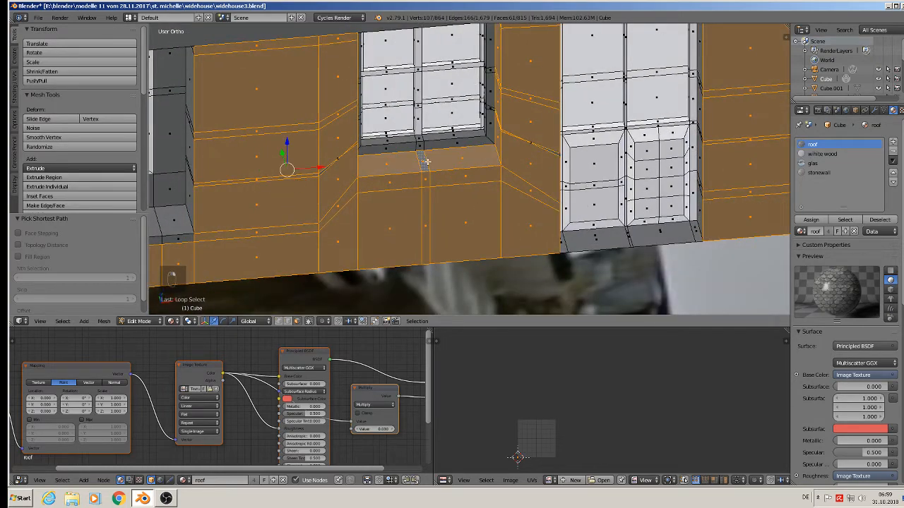
middle_click_drag(432, 165, 367, 169)
middle_click_drag(317, 210, 565, 212, "shift")
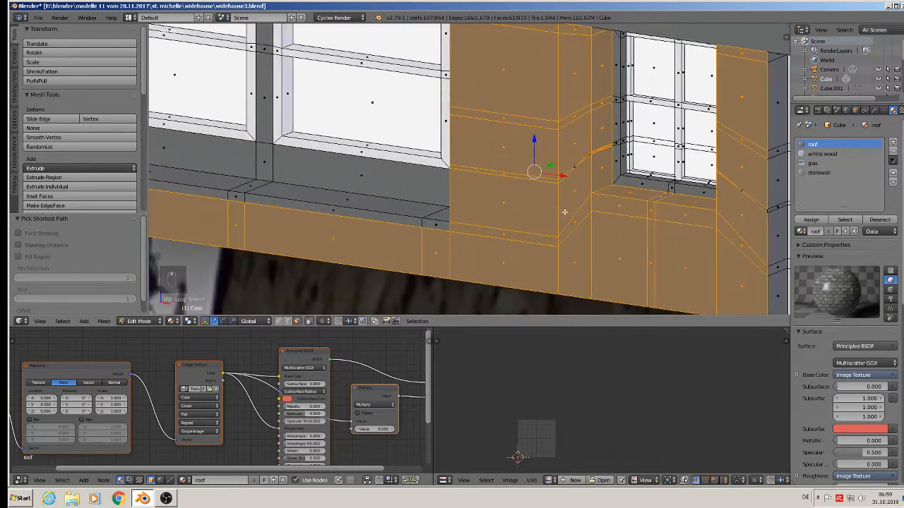
Unwrap the selected facade base and pier faces with Project From View in the front view.
middle_click_drag(414, 204, 638, 223, "shift")
scroll(364, 187, "down", 6)
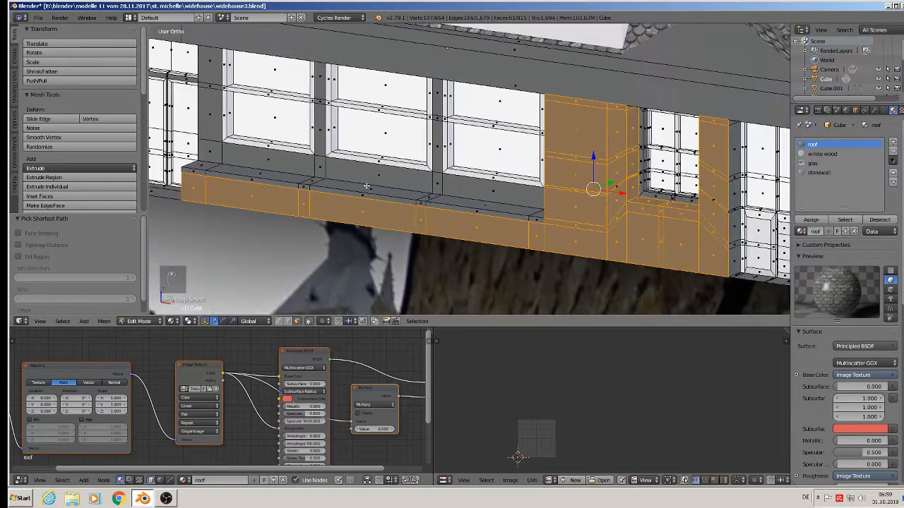
middle_click_drag(348, 187, 382, 161)
scroll(441, 182, "down", 8)
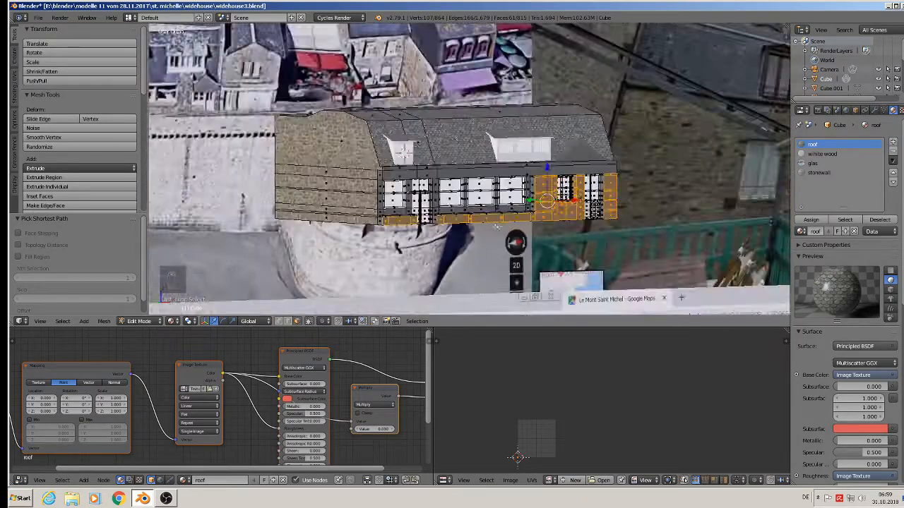
scroll(663, 191, "down", 2)
middle_click_drag(763, 186, 479, 157, "shift")
middle_click_drag(554, 179, 544, 198)
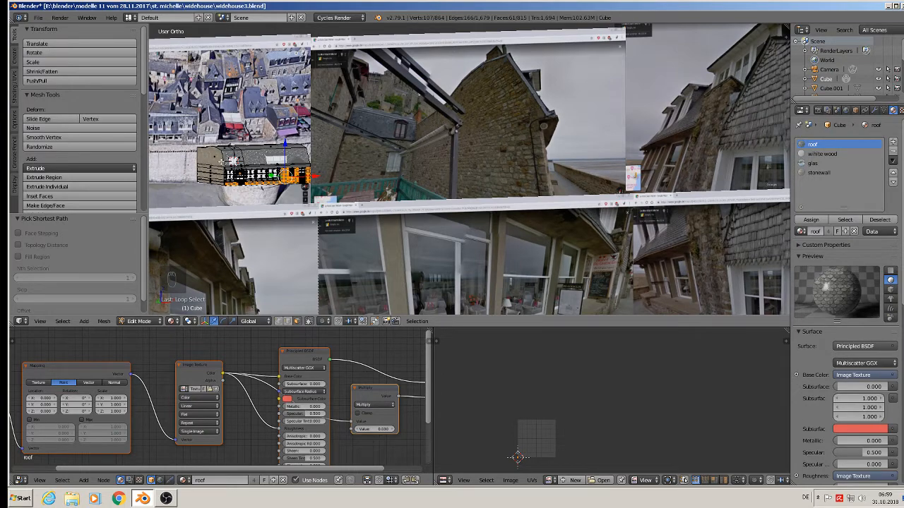
scroll(222, 161, "up", 7)
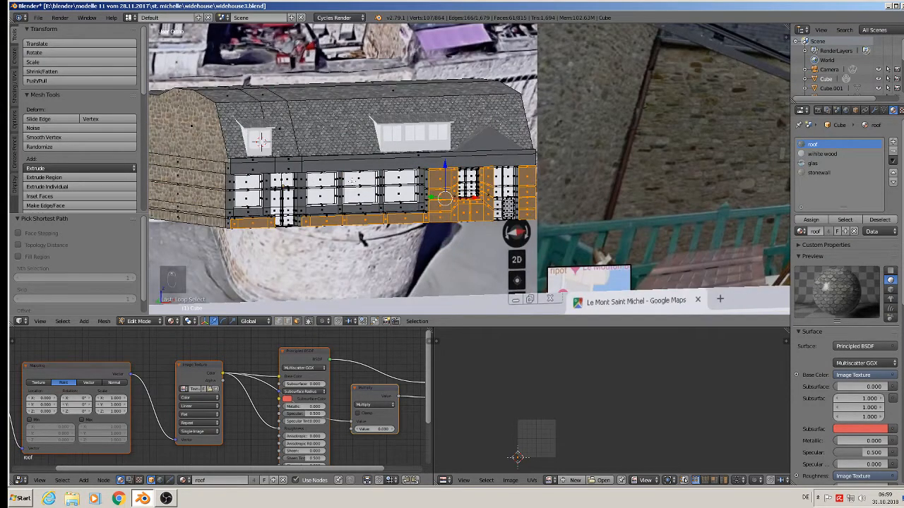
scroll(375, 213, "up", 3)
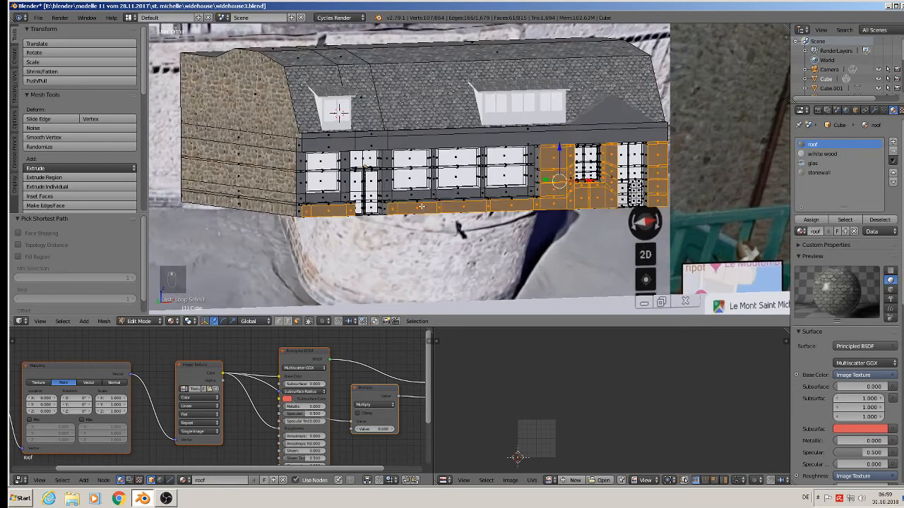
key("KP_1")
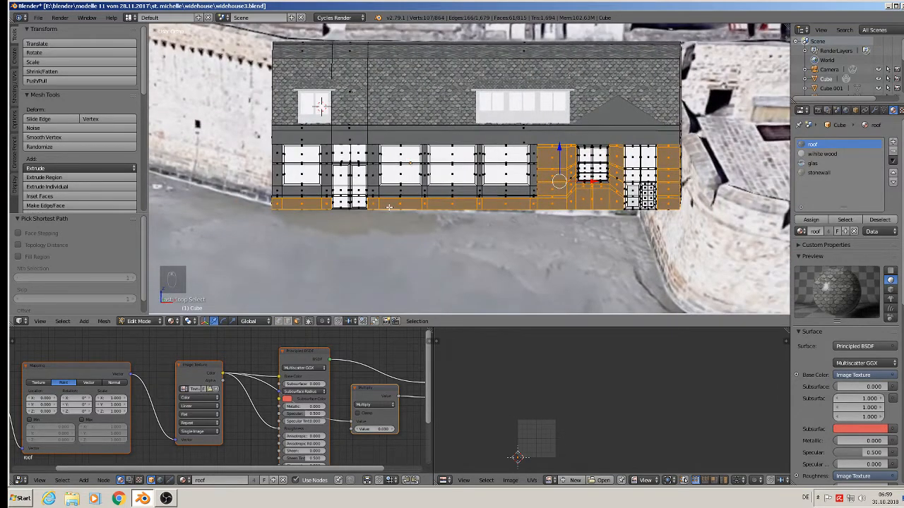
key("u")
left_click(389, 204)
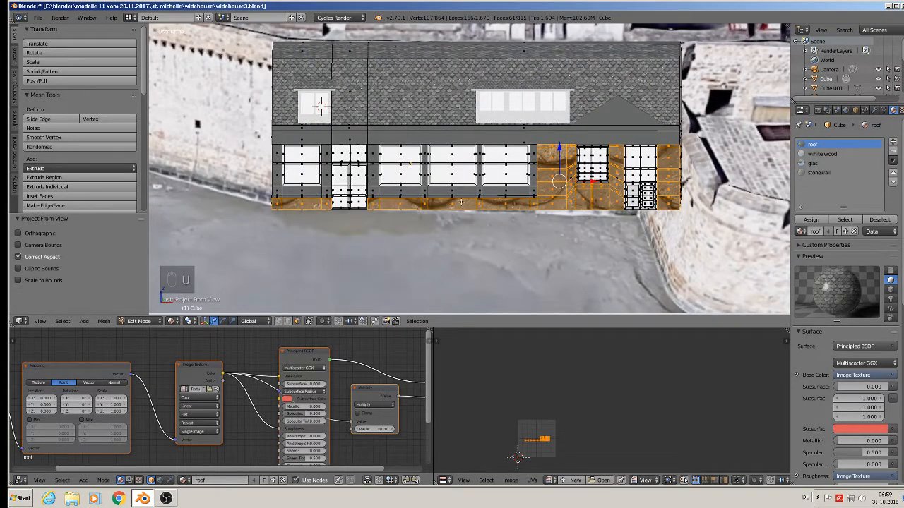
Assign the stonewall material to the selected facade faces and scale their UVs up roughly tenfold.
left_click(819, 173)
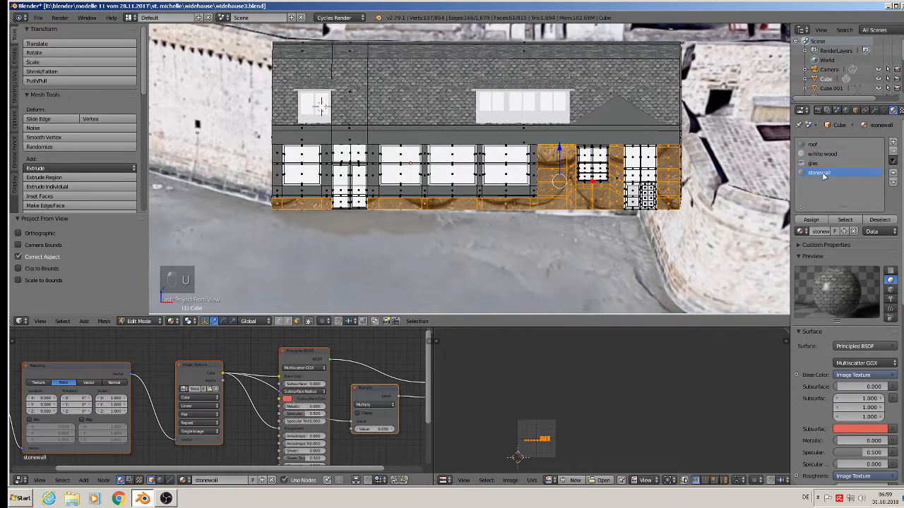
left_click(810, 220)
key("s")
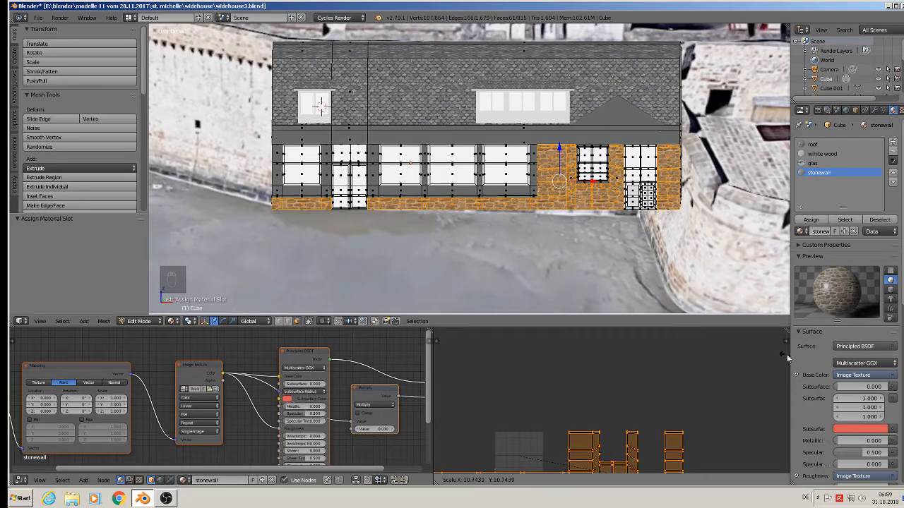
left_click(760, 349)
key("Tab")
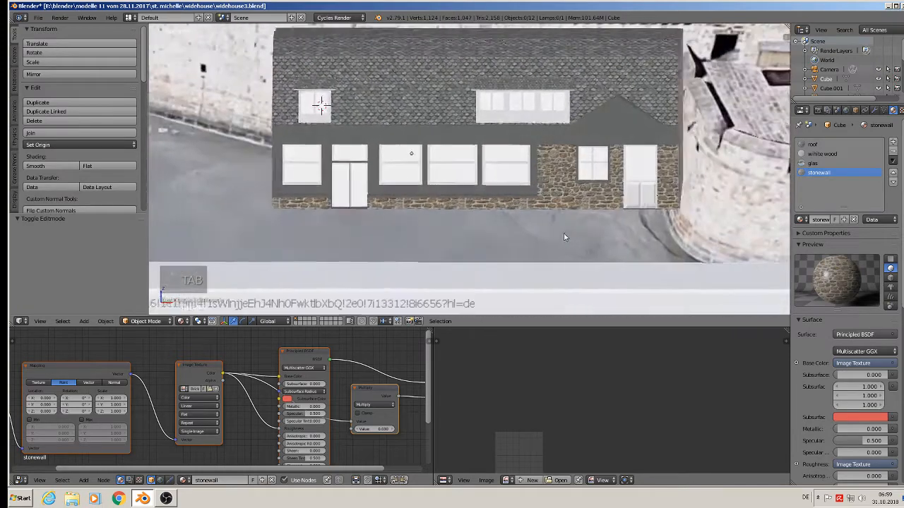
Clear the selection and select the end wall's narrow base ledge plus the side faces at the base and top of the facade corner.
middle_click_drag(563, 233, 590, 238)
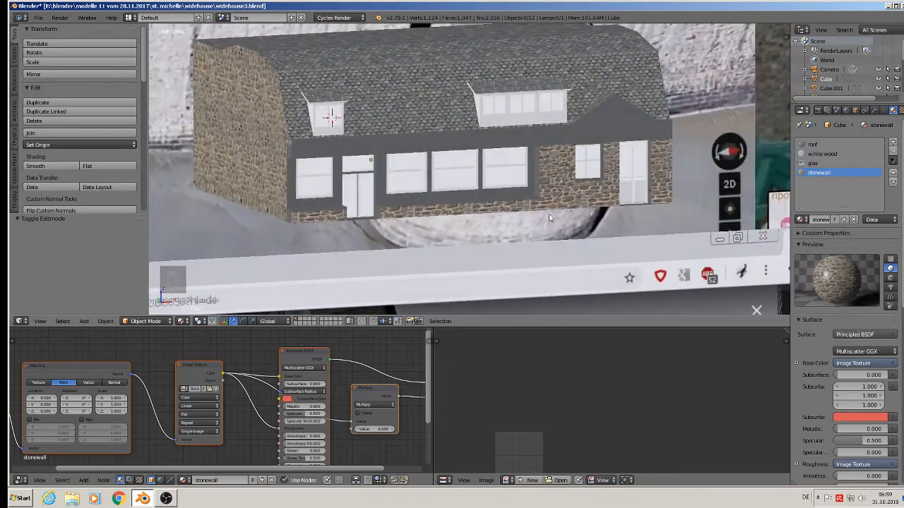
key("Tab")
key("a")
key("a")
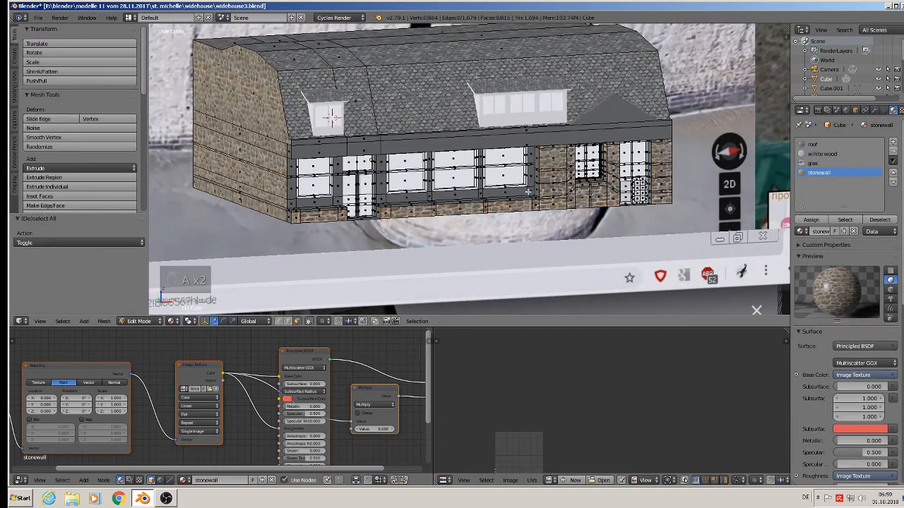
scroll(442, 214, "up", 2)
middle_click_drag(238, 223, 438, 201)
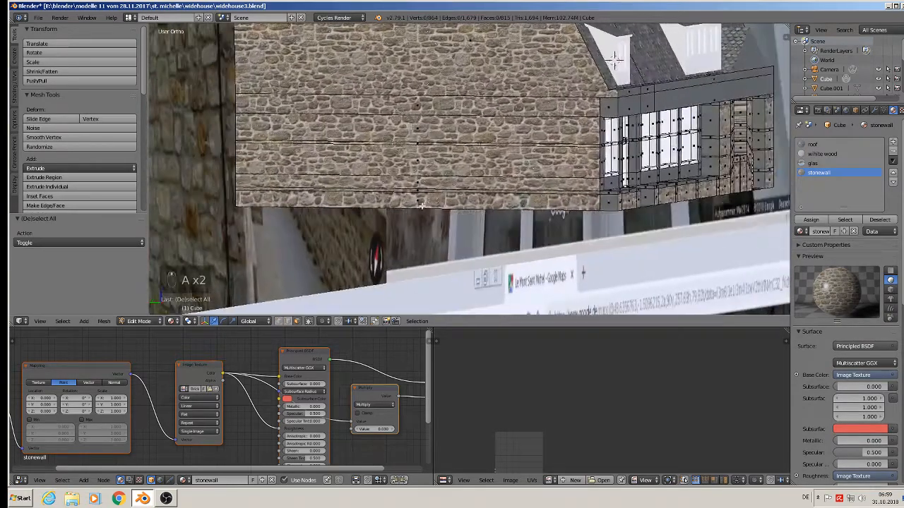
right_click(451, 197)
right_click(613, 200, "shift")
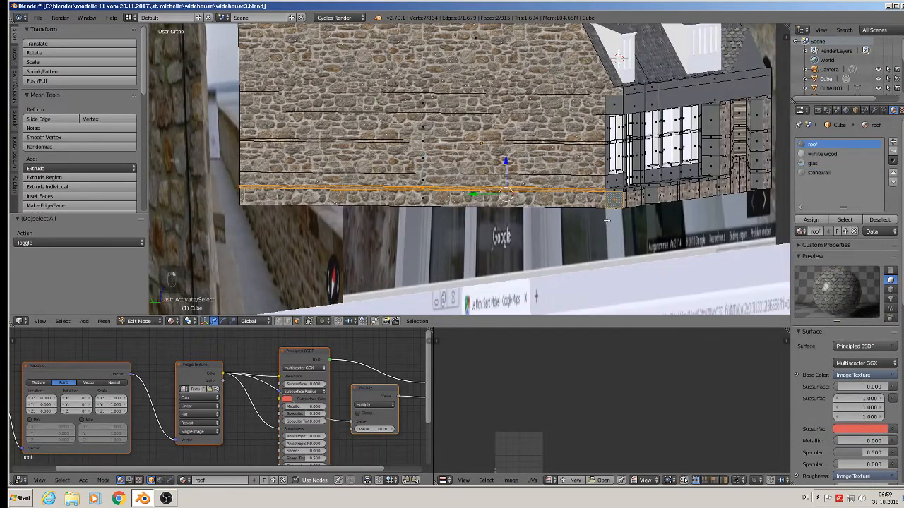
scroll(616, 198, "down", 1, "shift")
middle_click_drag(616, 198, 649, 202)
right_click(617, 92, "shift")
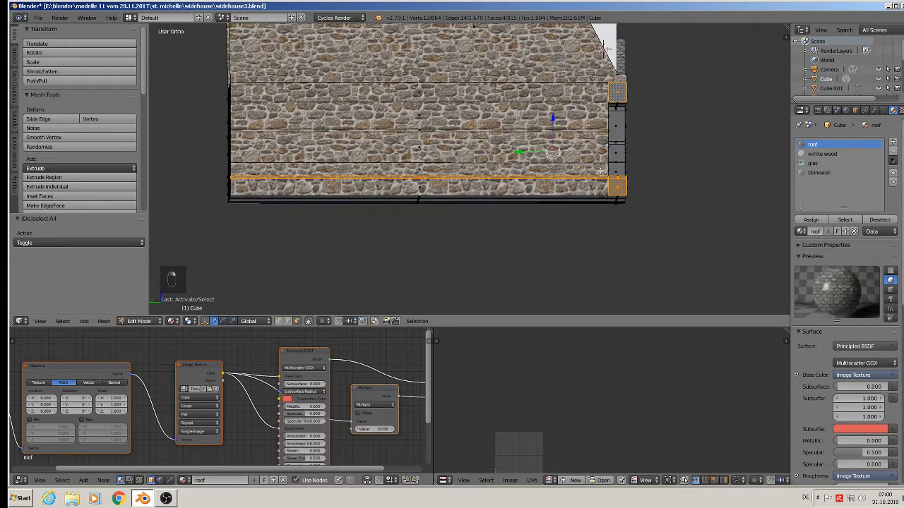
Project the selected ledge and corner faces from the side view and scale their UVs by about 2.96.
key("u")
left_click(531, 224)
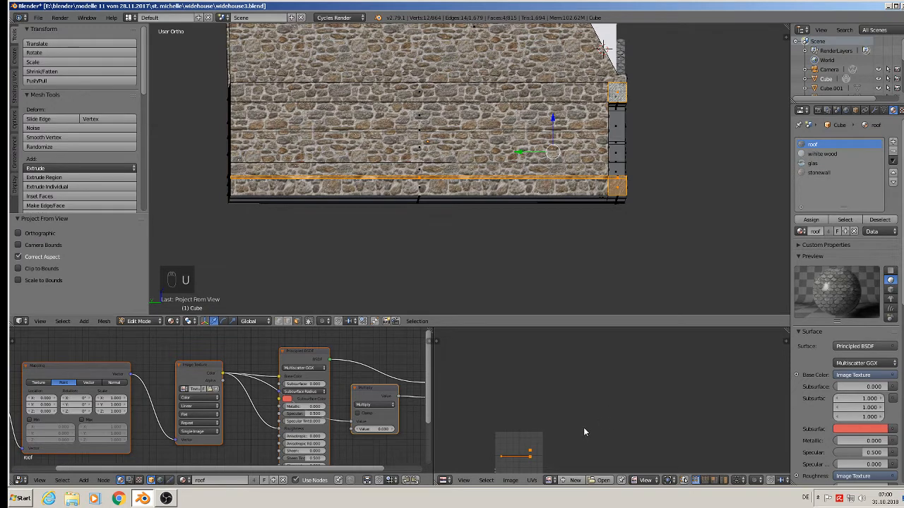
key("s")
left_click(742, 464)
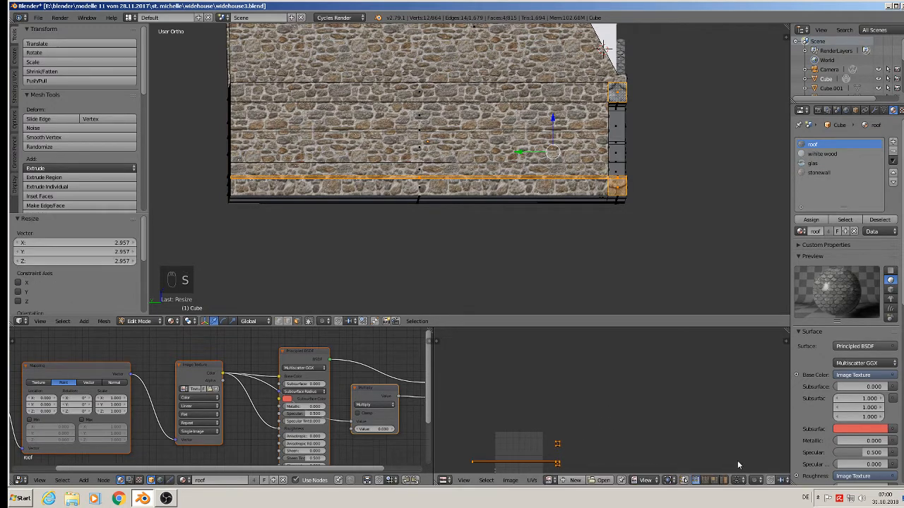
Assign the stonewall material to the selected ledge and corner faces and enlarge their UVs further.
left_click(818, 172)
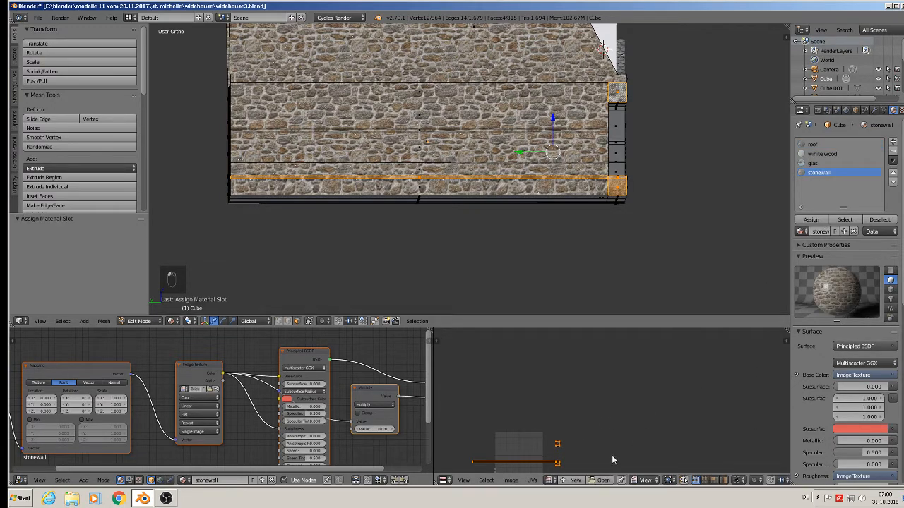
key("s")
left_click(654, 337)
key("Tab")
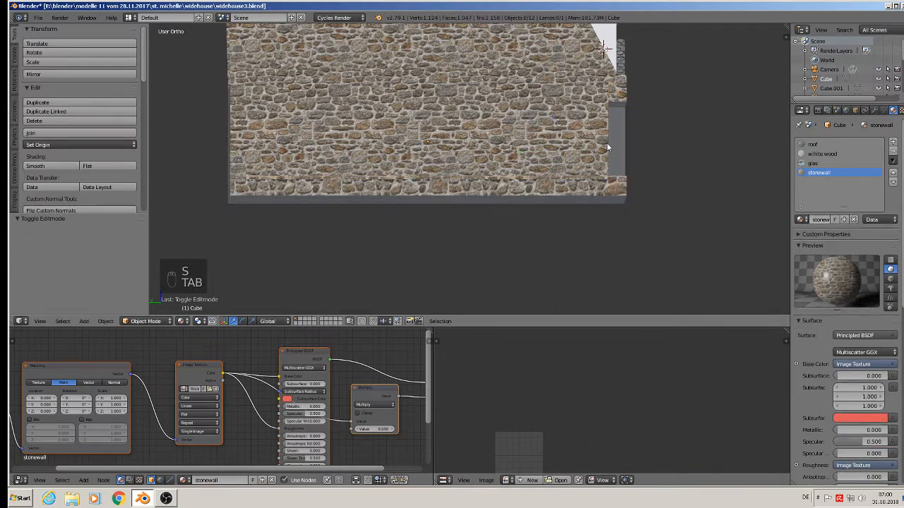
Select the face band below the roof around the end wall, including the three grey fascia faces along the front facade.
middle_click_drag(606, 143, 365, 144)
key("Tab")
left_click(287, 142, "alt")
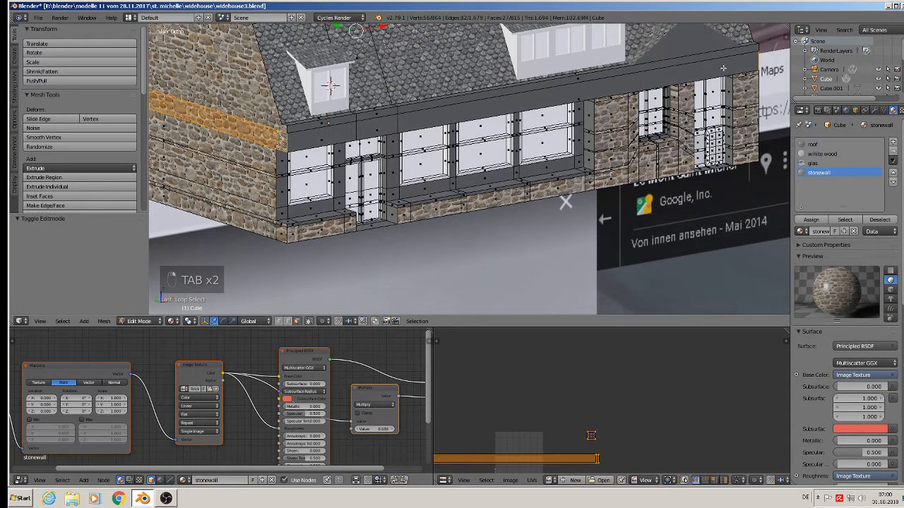
left_click(558, 100, "shift")
left_click(381, 131, "shift")
left_click(319, 135, "shift")
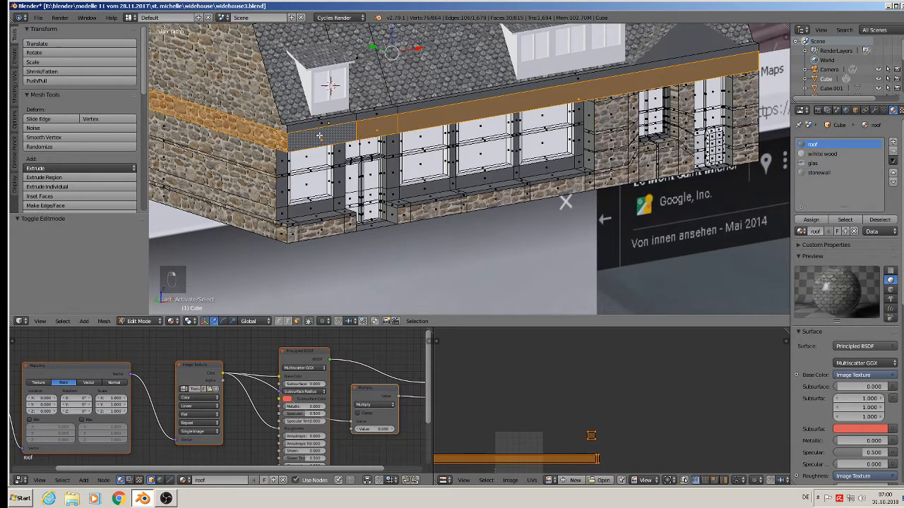
Flatten the selected band below the roof by scaling it to about 0.095 along Z.
scroll(325, 137, "down", 3)
middle_click_drag(331, 138, 408, 164)
key("s")
key("z")
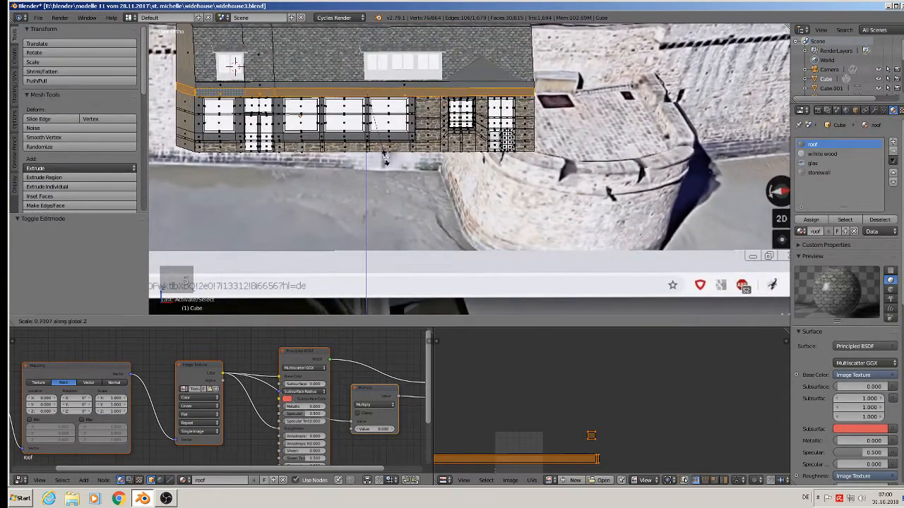
left_click(359, 104)
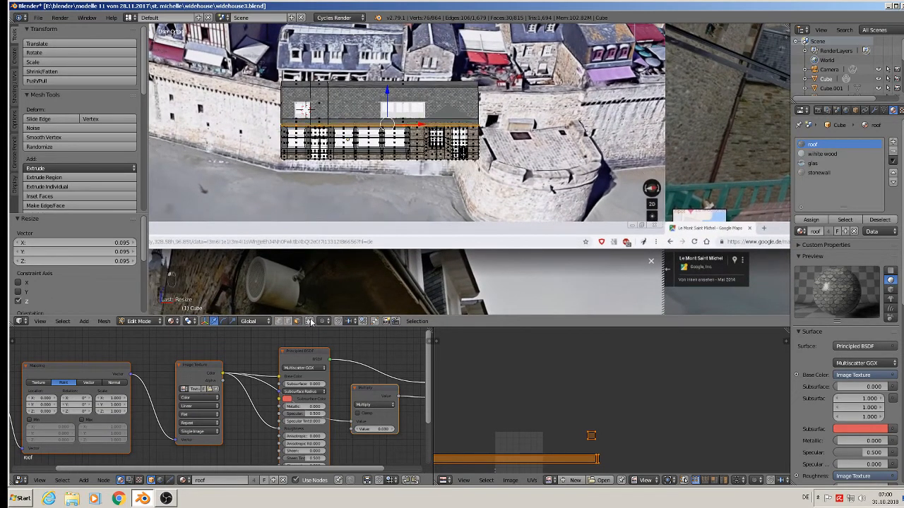
Switch to vertex selection, select all main roof vertices and lower them about 0.008 along Z.
left_click(279, 322)
key("a")
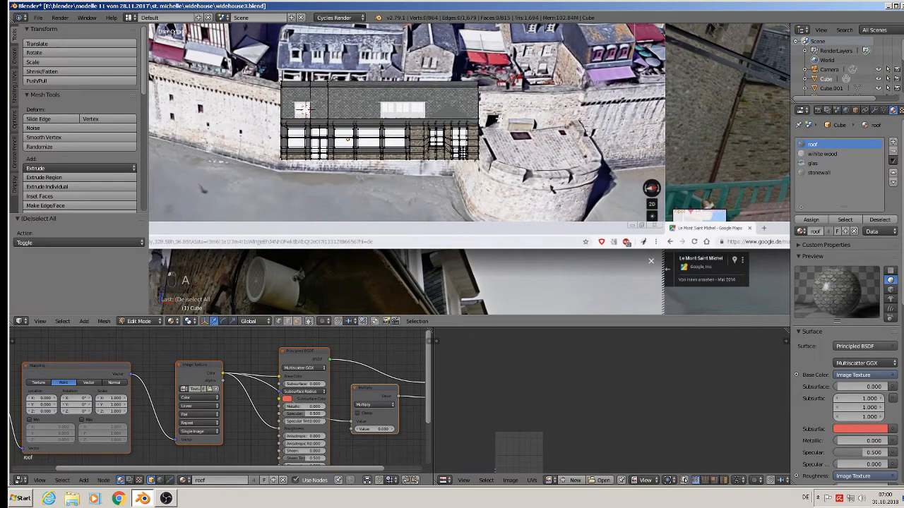
key("v")
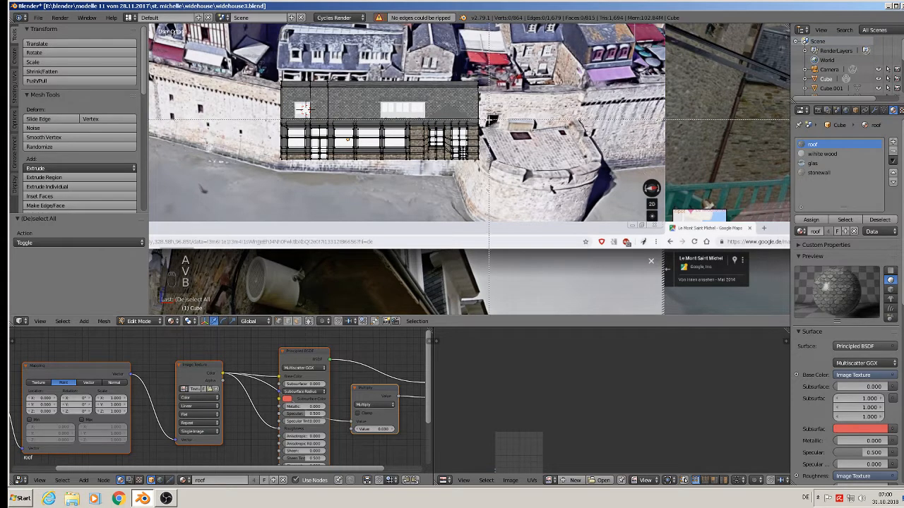
key("b")
left_click_drag(491, 120, 261, 69)
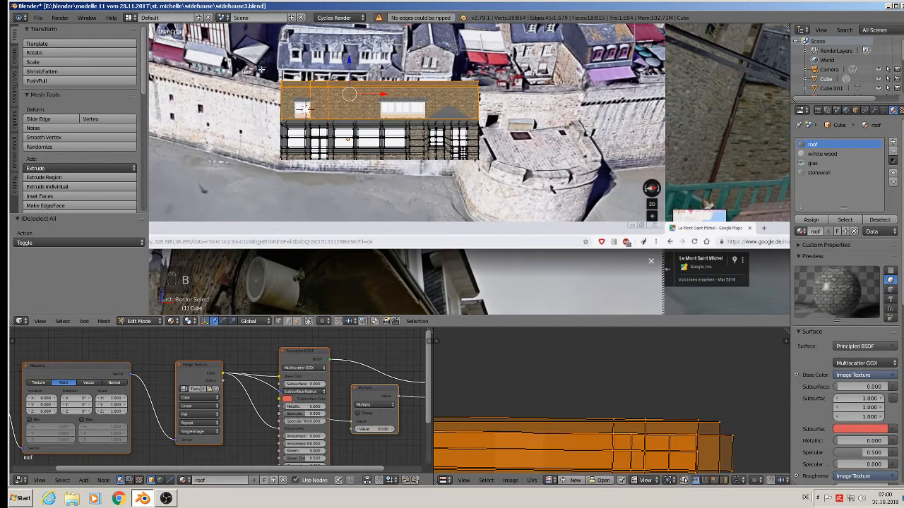
key("g")
key("z")
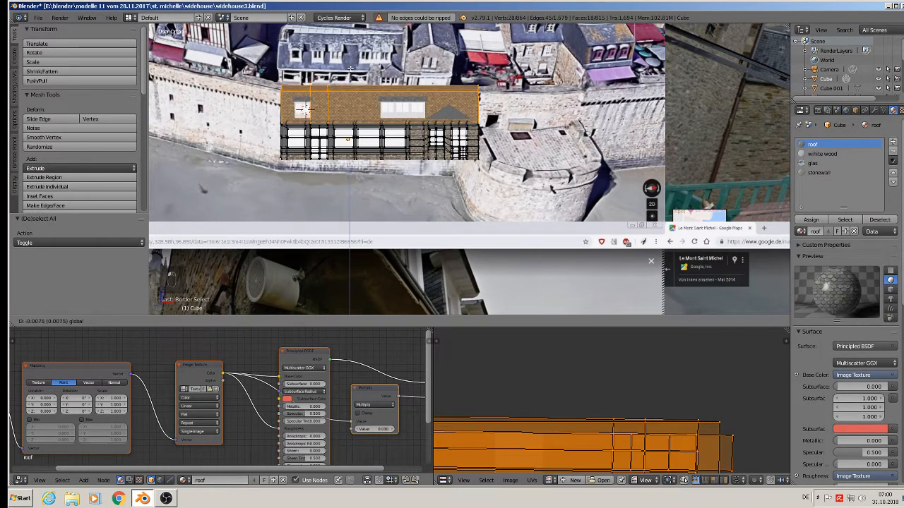
left_click(346, 75)
Lower the selected roof vertices about 0.003 more along Z, fine-tune their height and leave mesh editing.
scroll(301, 128, "up", 2)
scroll(302, 101, "up", 6)
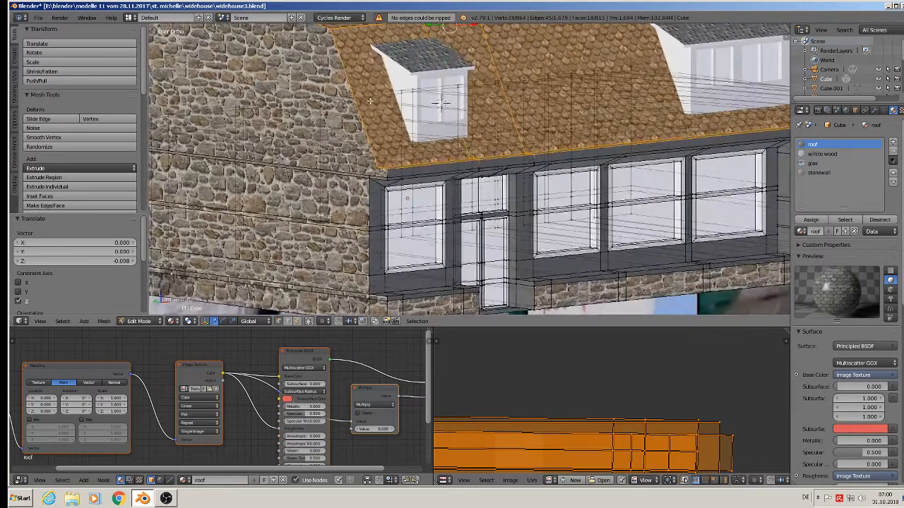
middle_click_drag(370, 101, 371, 110)
middle_click_drag(453, 55, 425, 92, "shift")
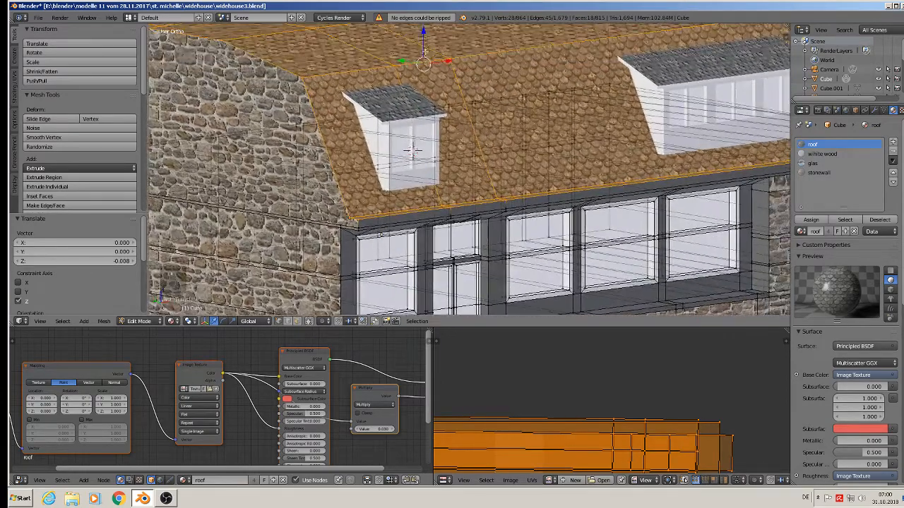
left_click_drag(423, 41, 424, 44)
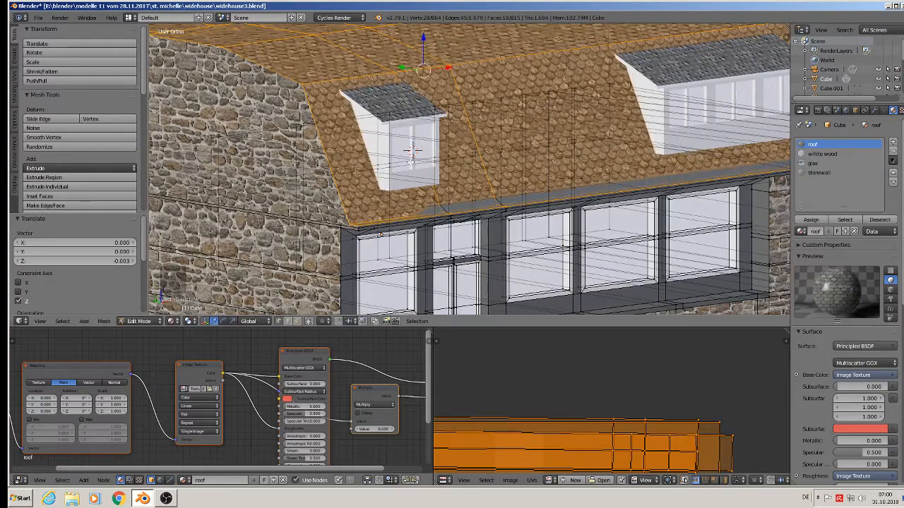
middle_click_drag(360, 233, 420, 180)
scroll(441, 214, "down", 4)
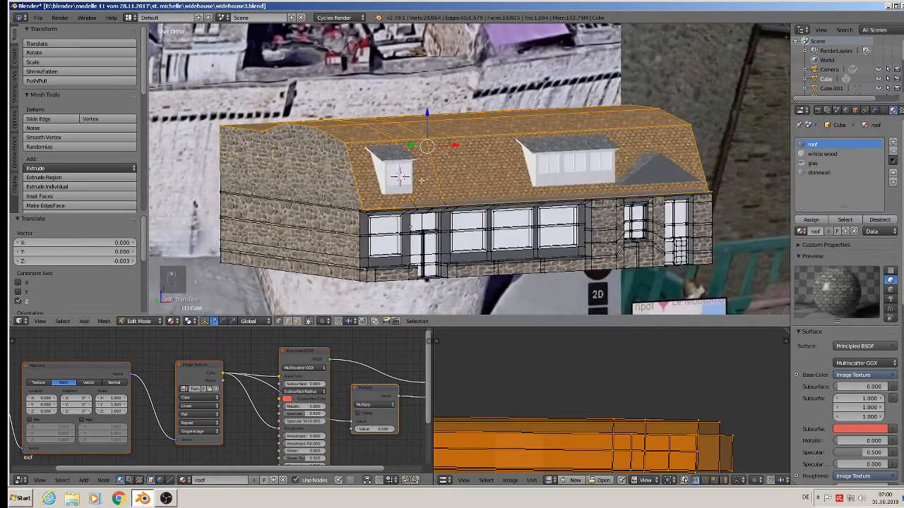
left_click_drag(426, 112, 426, 110)
key("Tab")
Select the small gable above the white door and lower it onto the fascia, first by about 0.006 along Z, then slightly more.
middle_click_drag(427, 110, 511, 237)
right_click(660, 168)
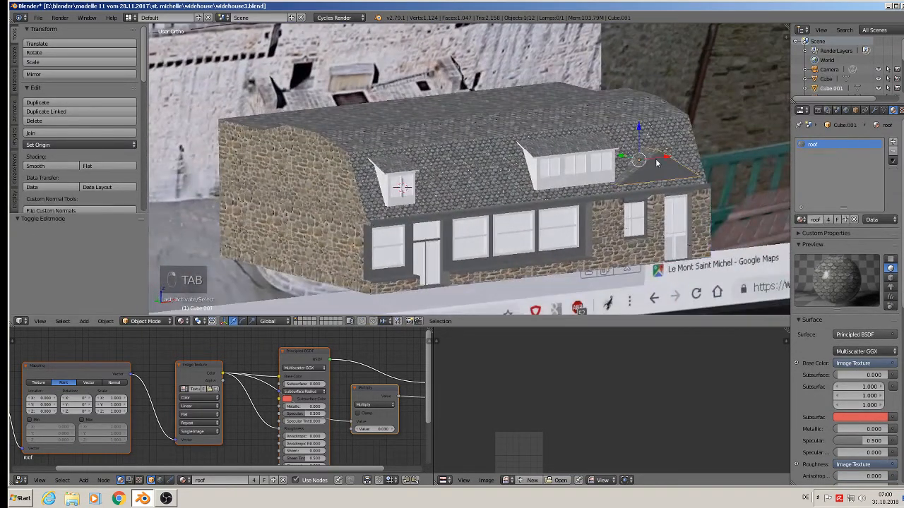
left_click_drag(638, 132, 635, 140)
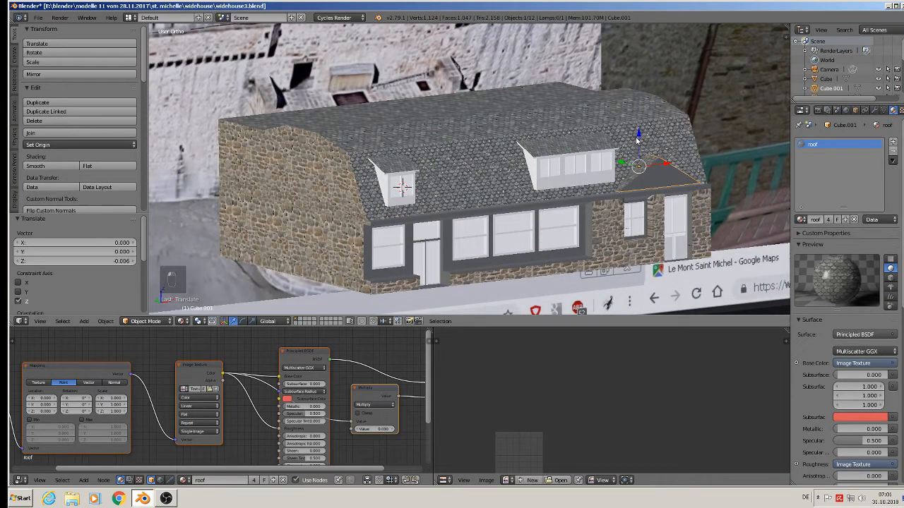
middle_click_drag(638, 179, 596, 177)
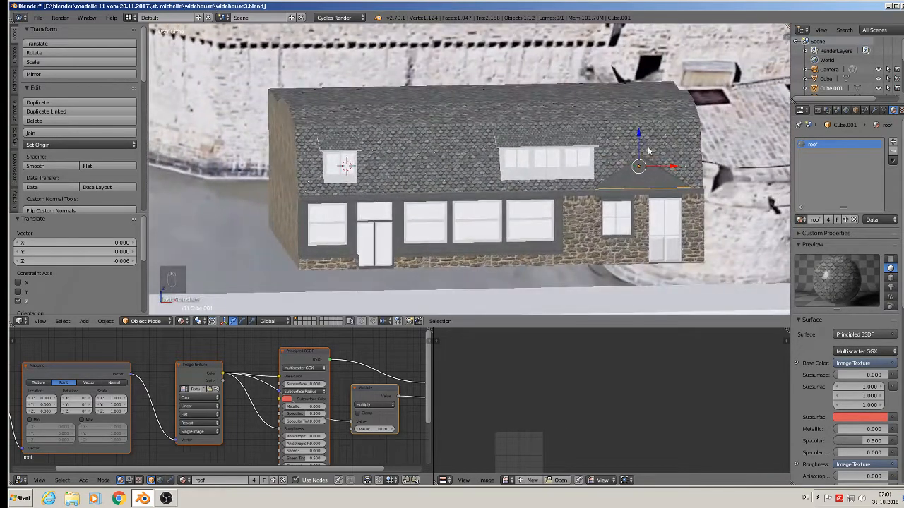
left_click_drag(639, 138, 638, 146)
Save the house model under its current file name.
scroll(394, 220, "up", 2)
middle_click_drag(394, 221, 449, 227)
key("Tab")
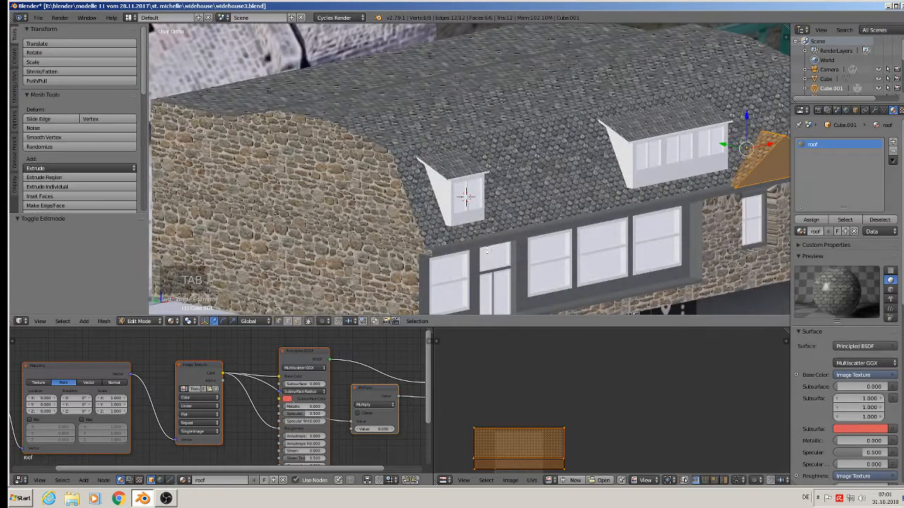
key("Tab")
middle_click_drag(517, 274, 434, 192, "shift")
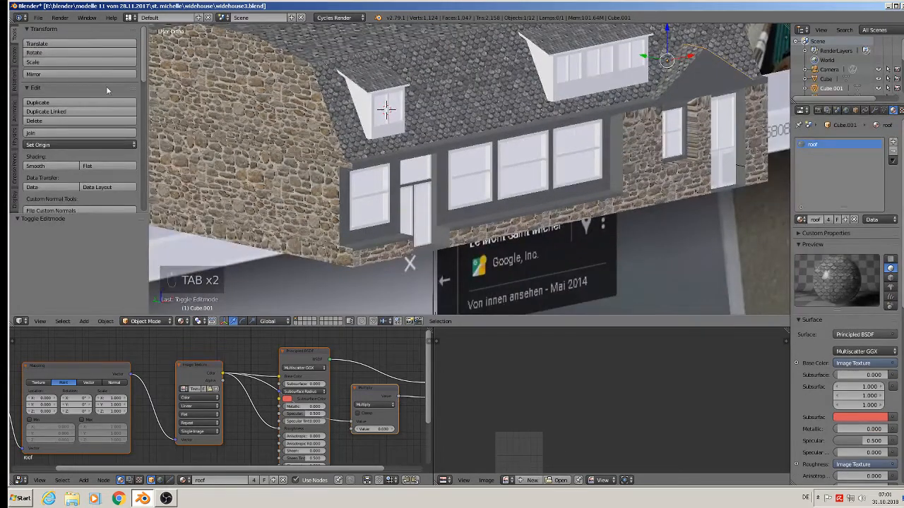
left_click(38, 17)
left_click(53, 89)
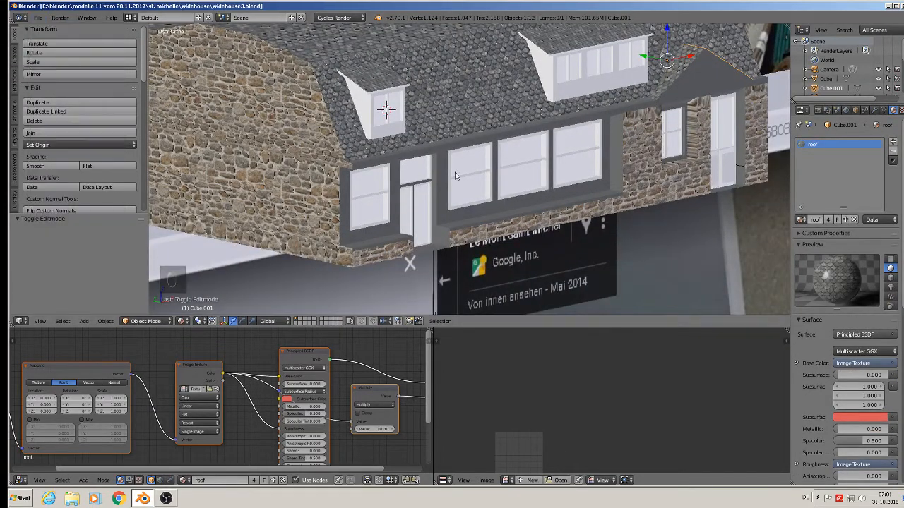
Add a second material slot to the door gable with a new material named "betong".
scroll(468, 188, "down", 2)
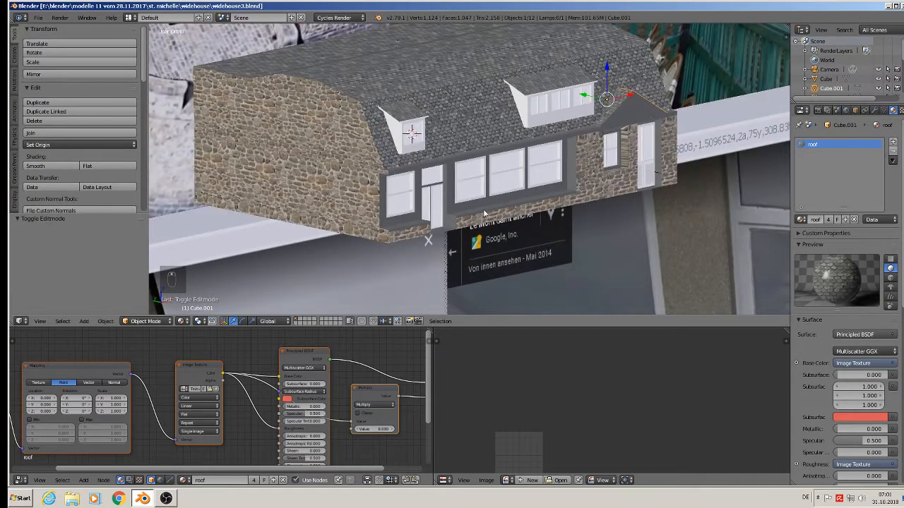
scroll(484, 213, "up", 4)
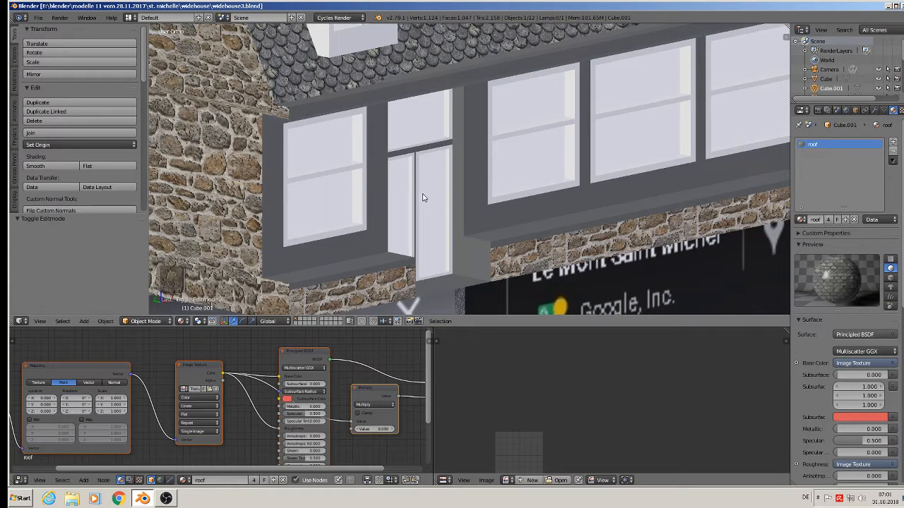
middle_click_drag(378, 201, 352, 204)
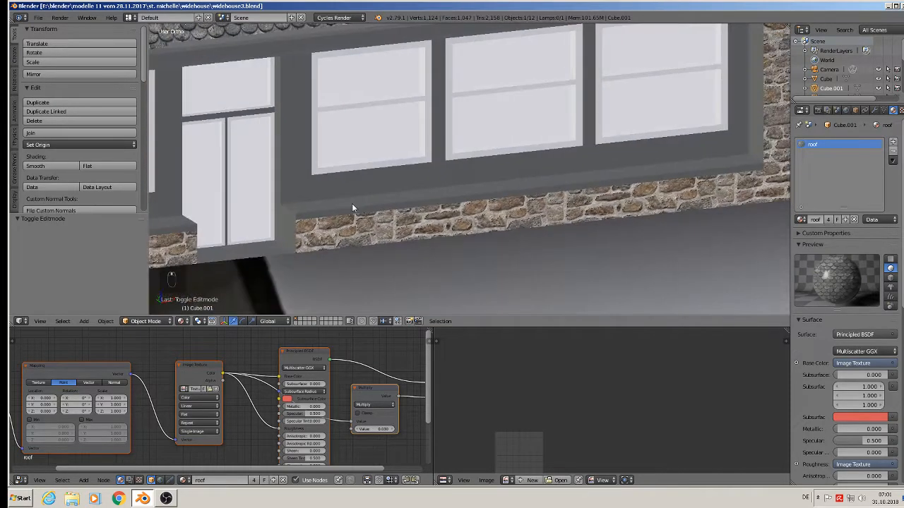
scroll(351, 204, "down", 3)
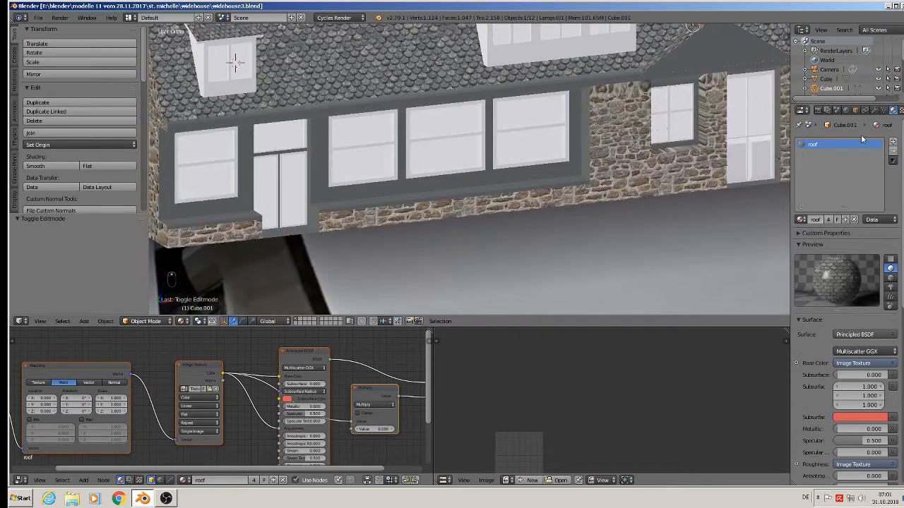
left_click(893, 142)
left_click(835, 219)
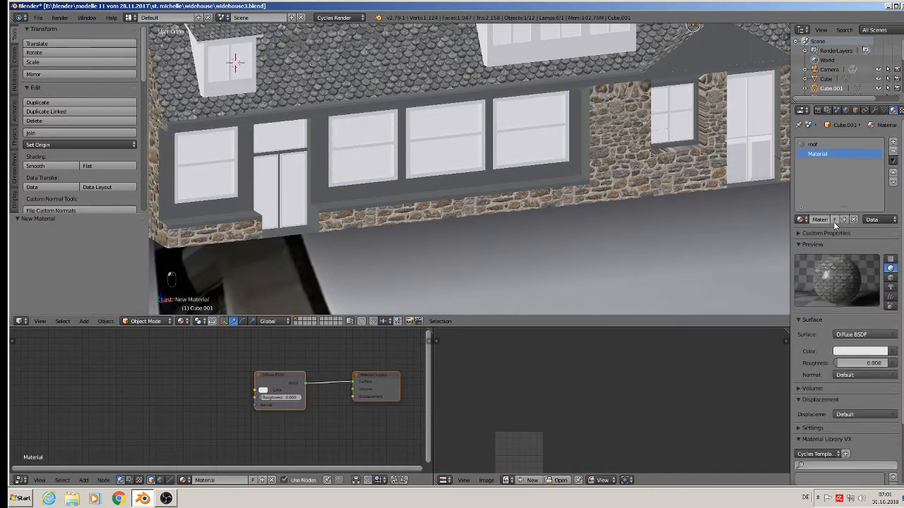
type("b")
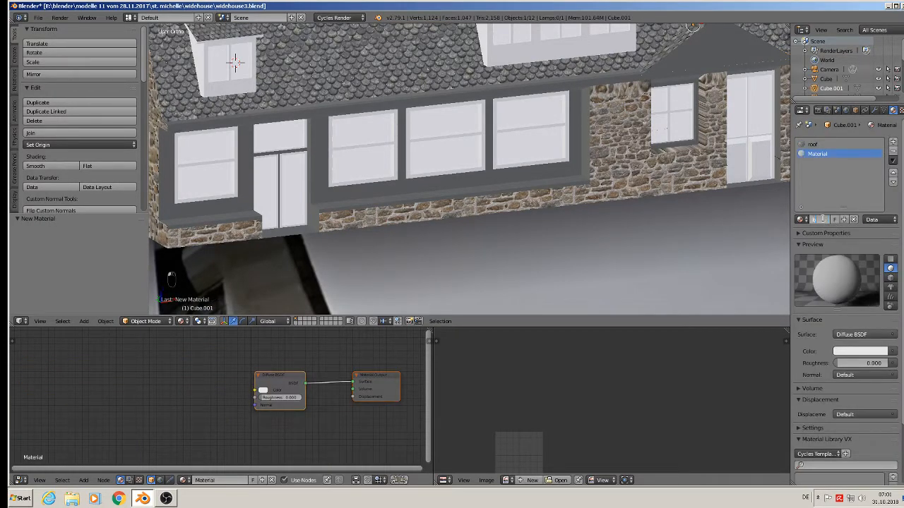
type("etong")
key("Return")
Replace the betong material's default nodes with the copied roof node setup and load Concrete.jpg as its image texture.
key("x")
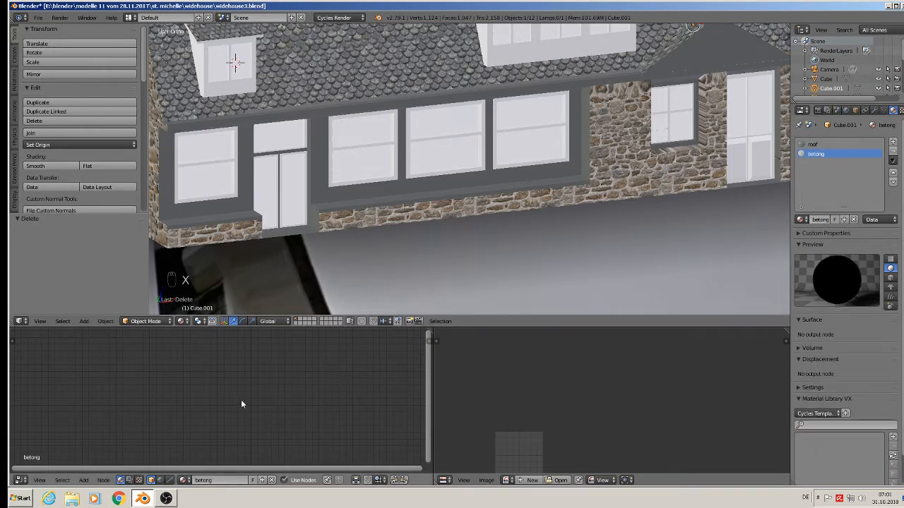
key("ctrl+v")
scroll(219, 408, "up", 5)
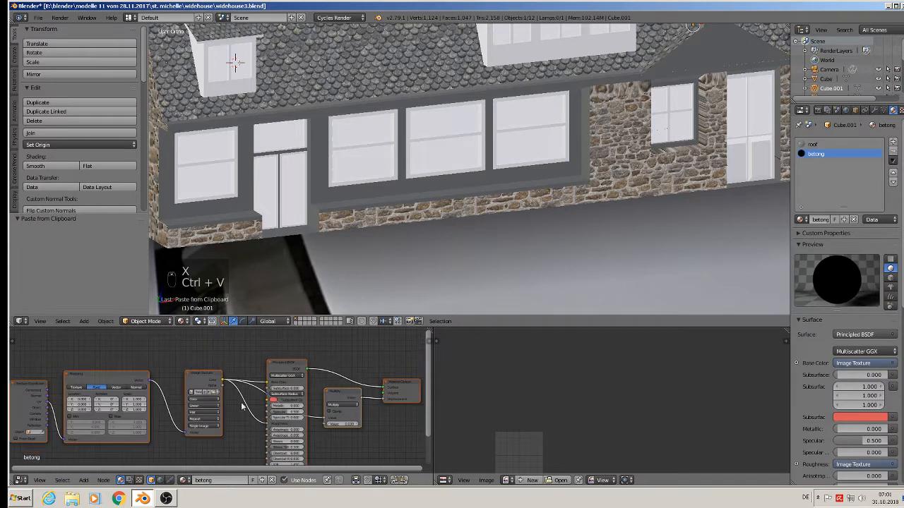
left_click(204, 389)
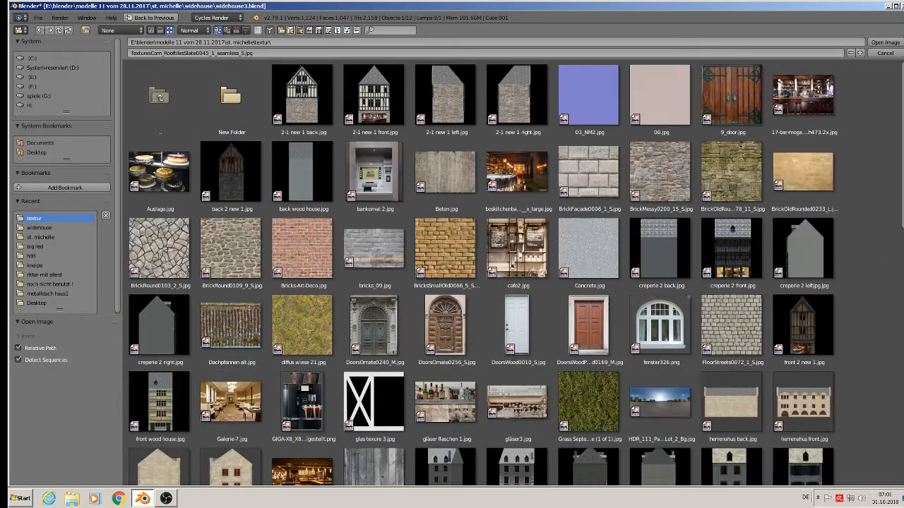
left_click(598, 261)
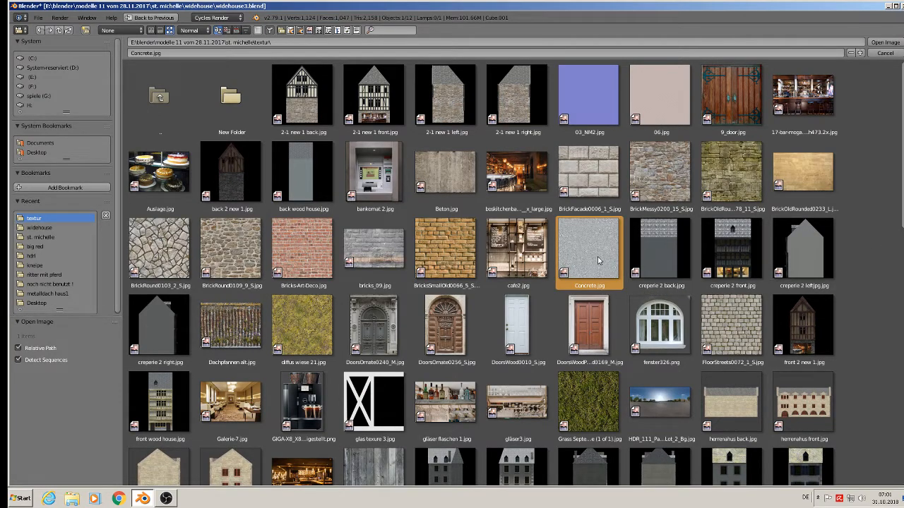
double_click(598, 261)
Select the main house body and open its mesh for editing in face selection mode.
middle_click_drag(599, 259, 353, 233)
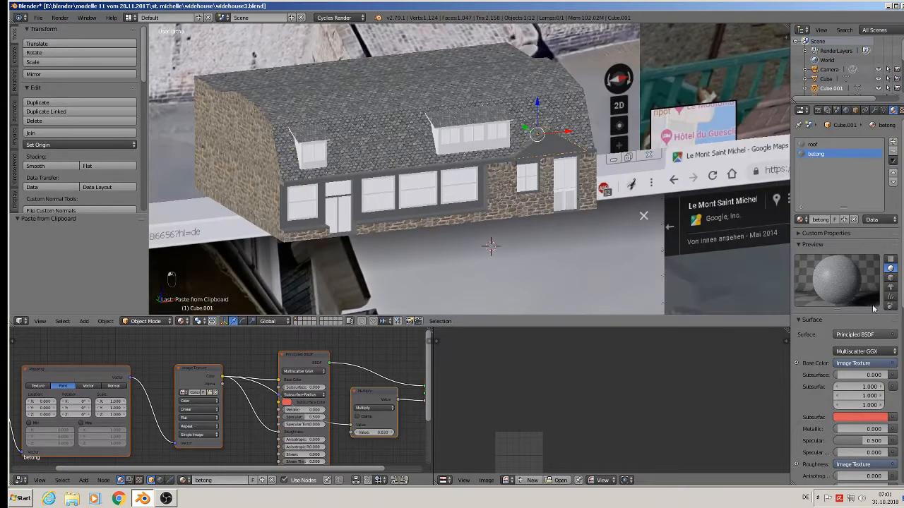
middle_click_drag(628, 265, 472, 202)
scroll(395, 170, "up", 5)
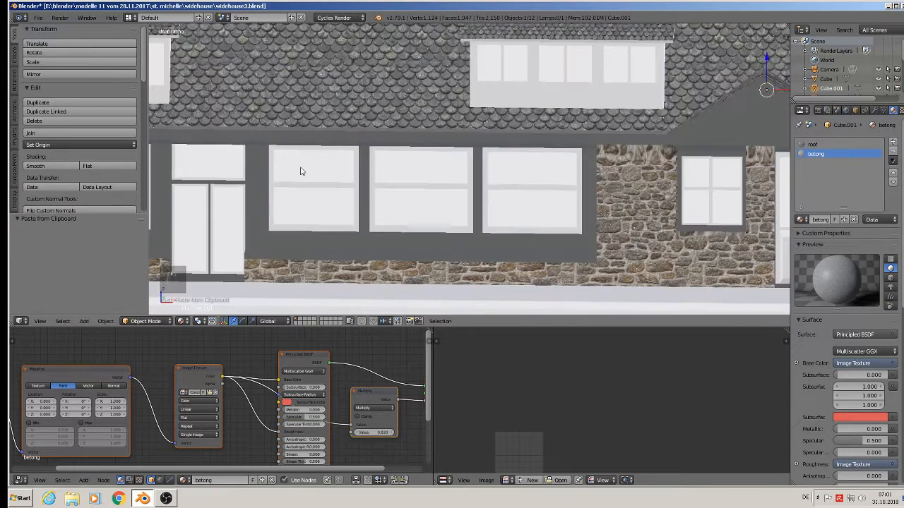
key("Tab")
scroll(273, 150, "down", 3)
middle_click_drag(157, 127, 324, 111, "shift")
key("Tab")
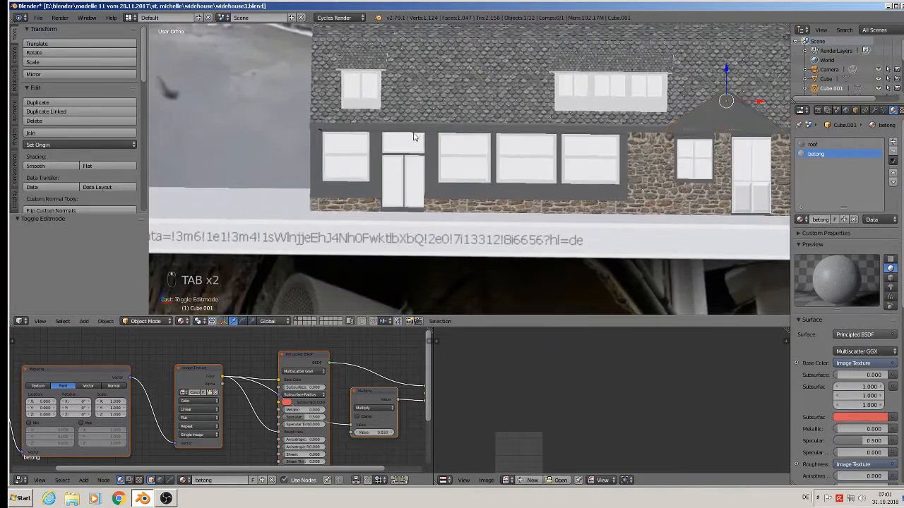
scroll(414, 137, "up", 2)
right_click(368, 126)
key("Tab")
scroll(368, 126, "up", 2)
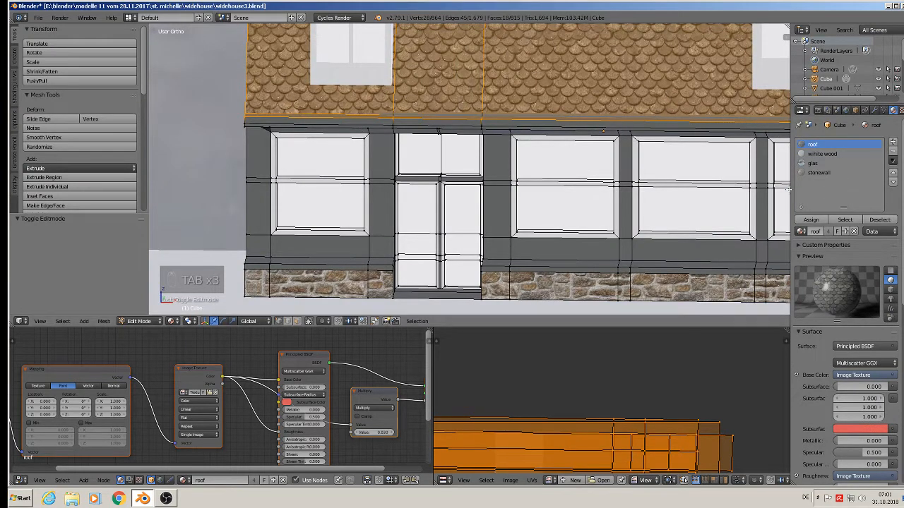
middle_click_drag(344, 158, 341, 146)
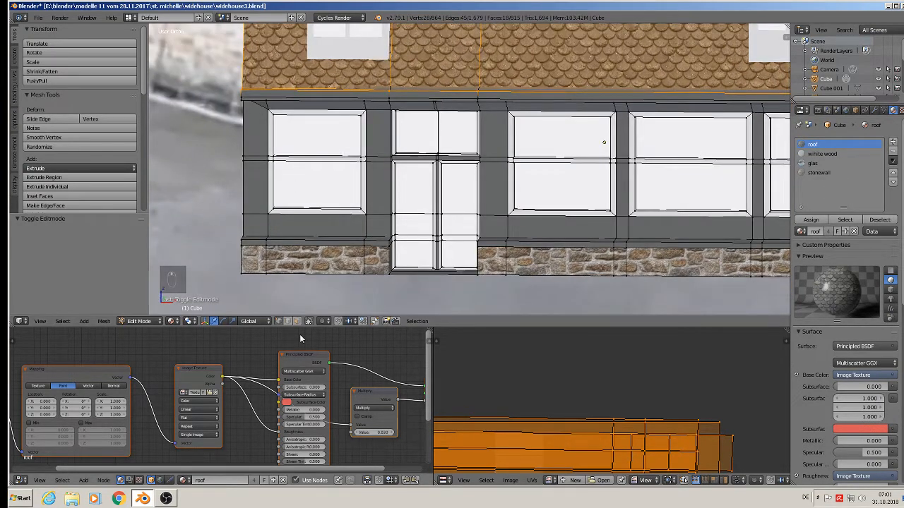
key("3")
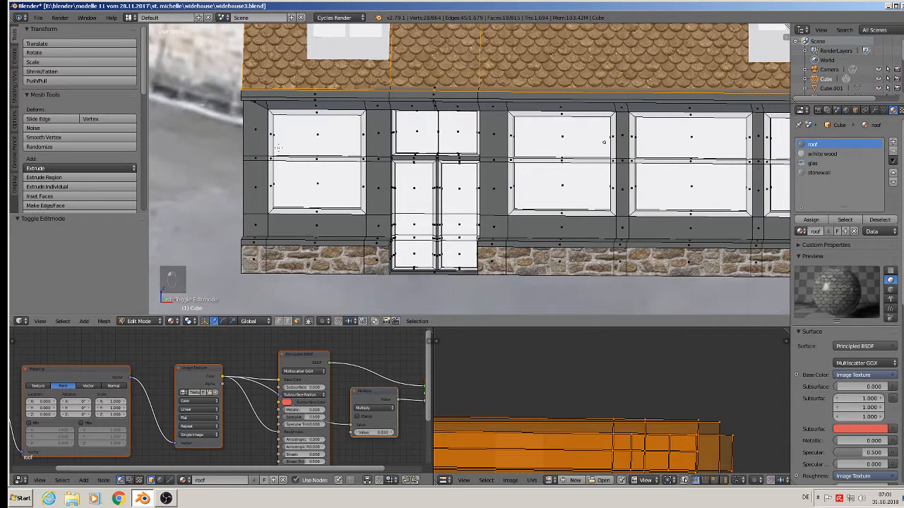
Select the grey faces around the single front window: corner pillar, panel and sill, plus the pillars beside the double door and soffit above.
right_click(258, 111)
left_click(256, 241, "ctrl")
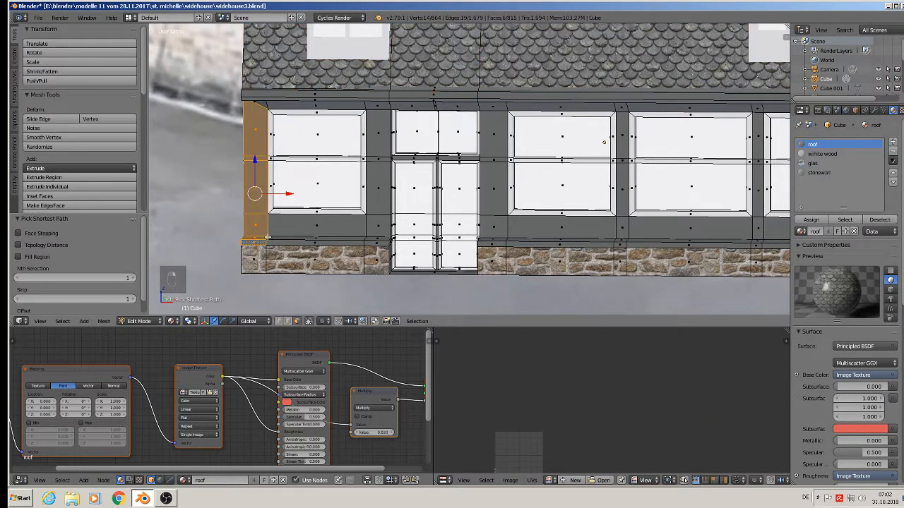
left_click(296, 231, "shift")
left_click(302, 242, "shift")
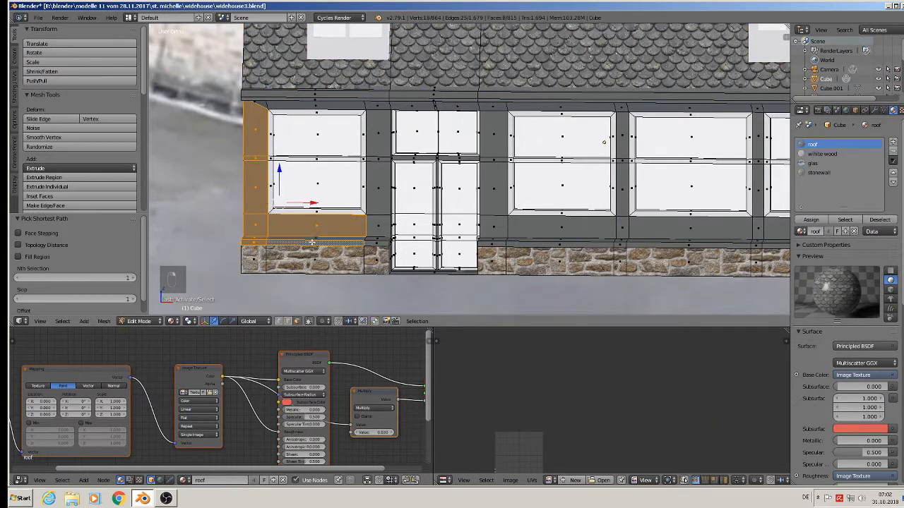
left_click(376, 242, "shift")
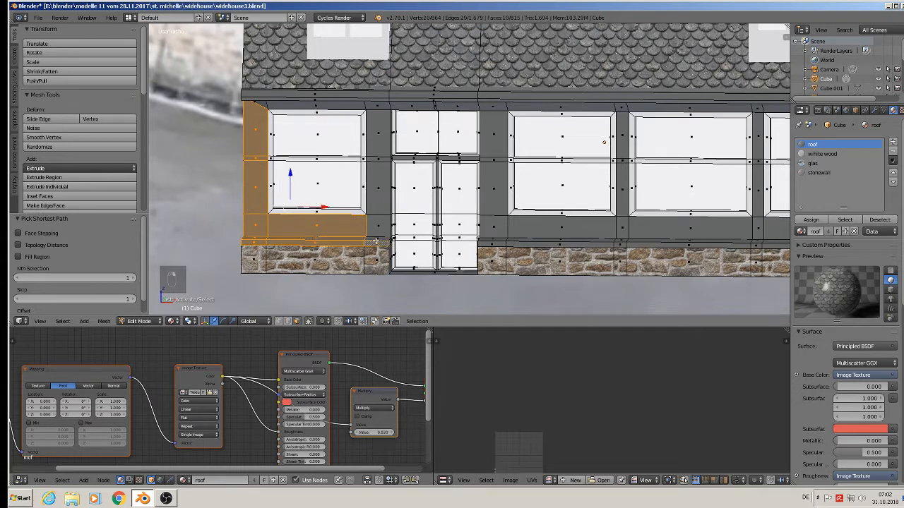
right_click_drag(376, 235, 378, 160, "shift")
mouse_move(260, 108)
right_mouse_down("shift")
mouse_move(495, 108)
mouse_move(490, 243)
right_mouse_up("shift")
Add the upper part of the double door's left reveal and the crossbar above the door leaves to the face selection.
scroll(442, 196, "up", 1)
middle_click_drag(442, 196, 383, 171)
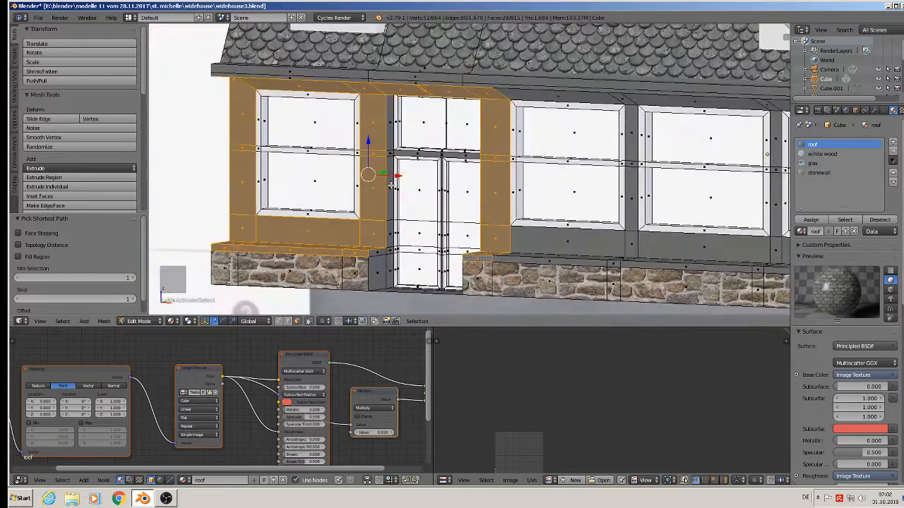
scroll(382, 170, "up", 3)
right_click(398, 136, "shift")
right_click(399, 143, "shift")
right_click(452, 146, "shift")
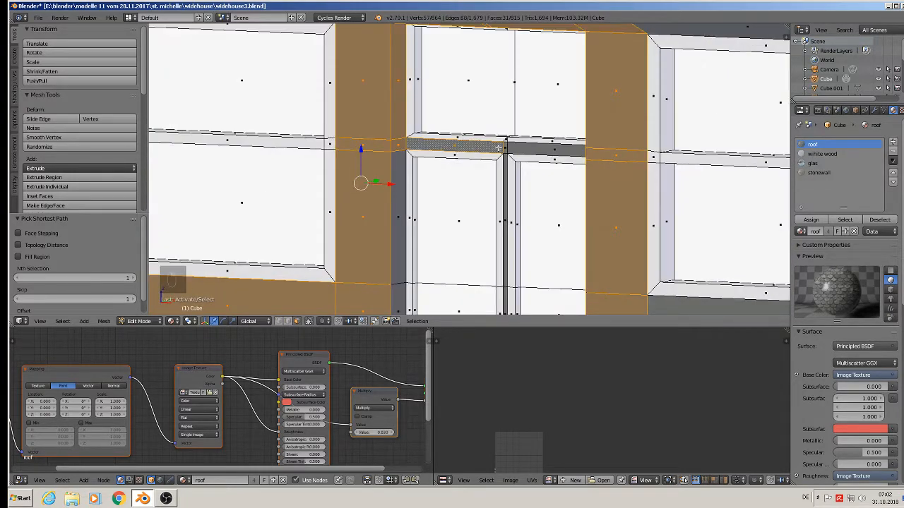
right_click(499, 147, "shift")
right_click(514, 153, "shift")
right_click(504, 169, "shift")
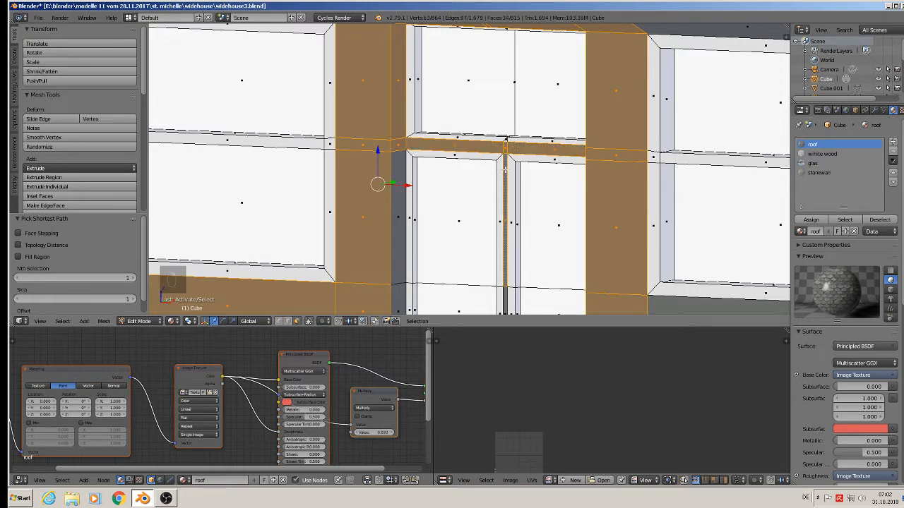
right_click(504, 170, "shift")
Extend the face selection down the double door's left reveal and sill end and across the threshold faces.
middle_click_drag(383, 192, 379, 91, "shift")
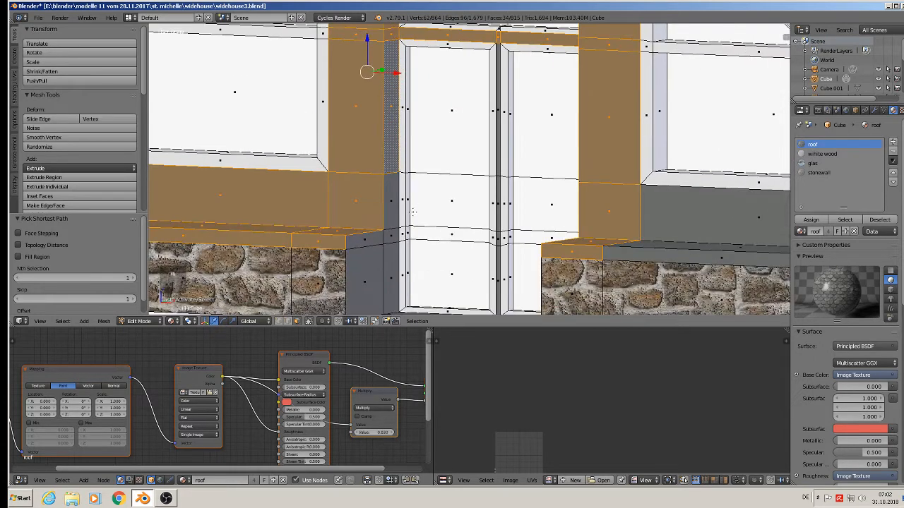
right_click(387, 236, "shift")
right_click(365, 242, "shift")
right_click(367, 271, "shift")
right_click(390, 278, "shift")
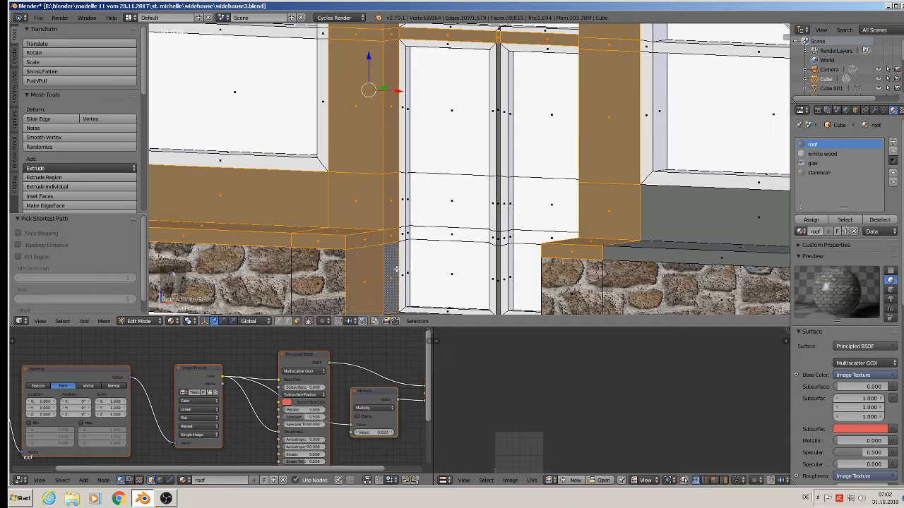
middle_click_drag(390, 280, 462, 264)
right_click(462, 267, "shift")
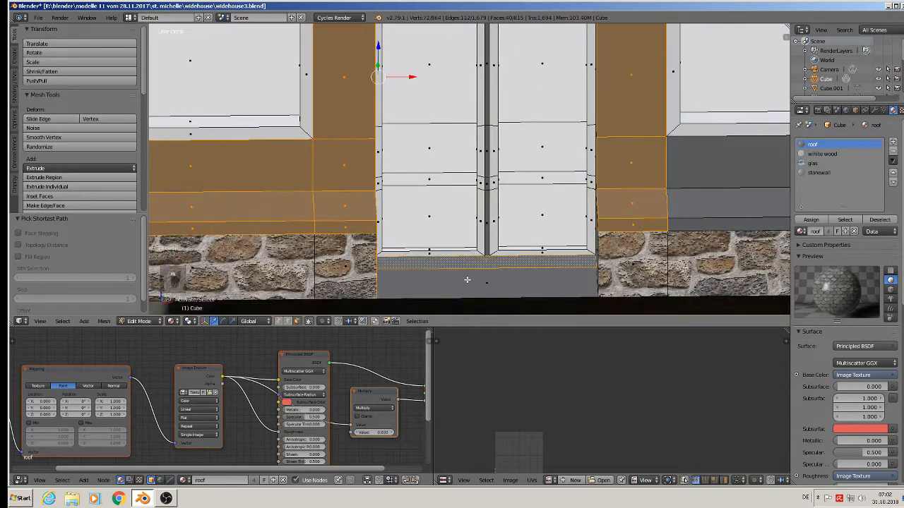
right_click(467, 279, "shift")
Add the faces of the double door's right reveal, from the base and sill end up to the top, to the selection.
middle_click_drag(571, 294, 606, 248)
right_click(576, 225, "shift")
right_click(548, 205, "shift")
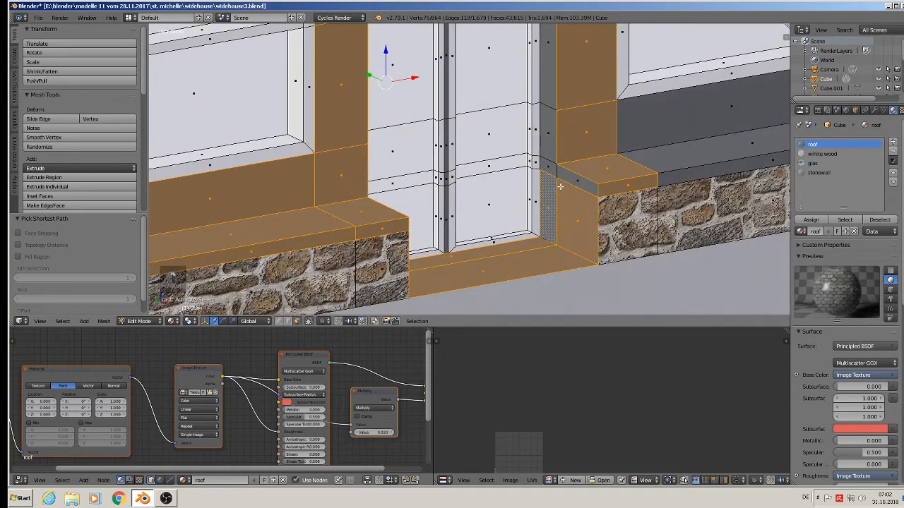
right_click(565, 178, "shift")
right_click(546, 165, "shift")
right_click(544, 134, "shift")
right_click(553, 70, "shift")
middle_click_drag(553, 71, 534, 118)
right_click(549, 111, "shift")
right_click(548, 71, "shift")
Add the narrow head faces directly above the double door's transom windows to the selection.
middle_click_drag(547, 70, 550, 123)
right_click(521, 89, "shift")
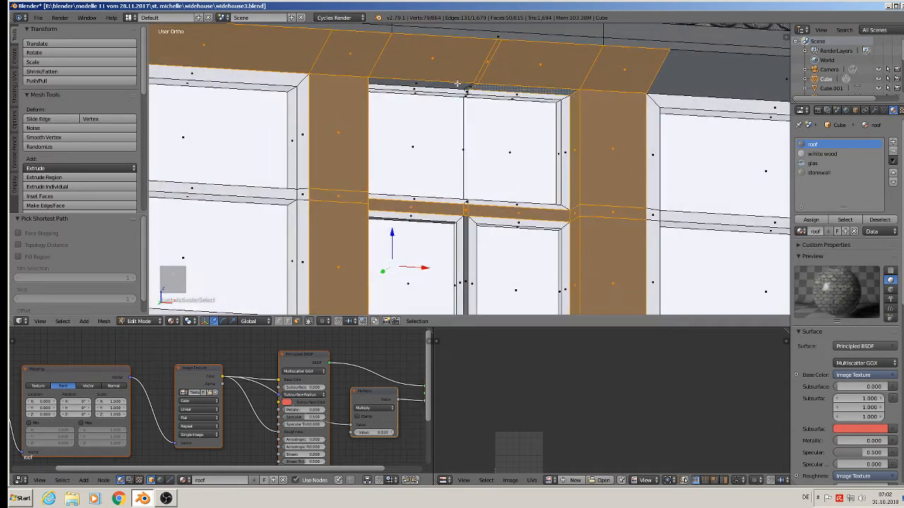
right_click(459, 83, "shift")
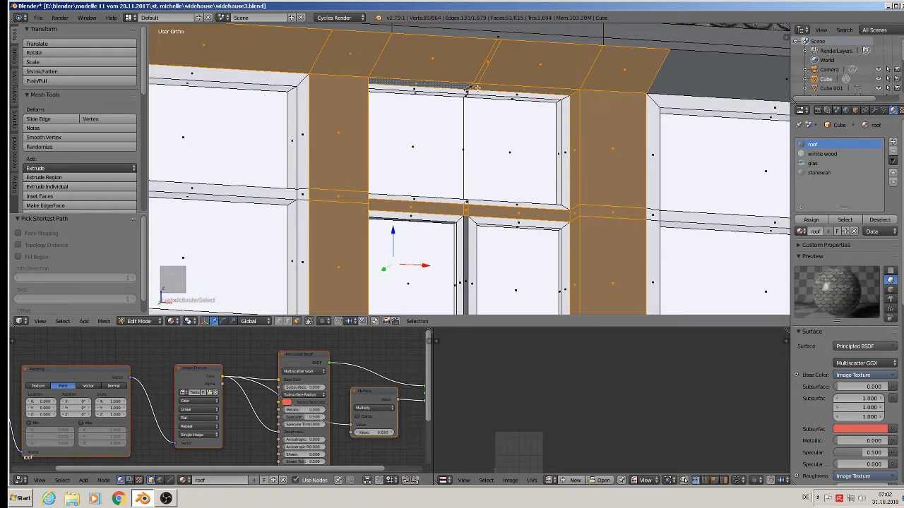
right_click(472, 87, "shift")
Add the soffit above the first large window, the pillar right of it, and the panel and sill front below it to the selection.
middle_click_drag(612, 115, 435, 124, "shift")
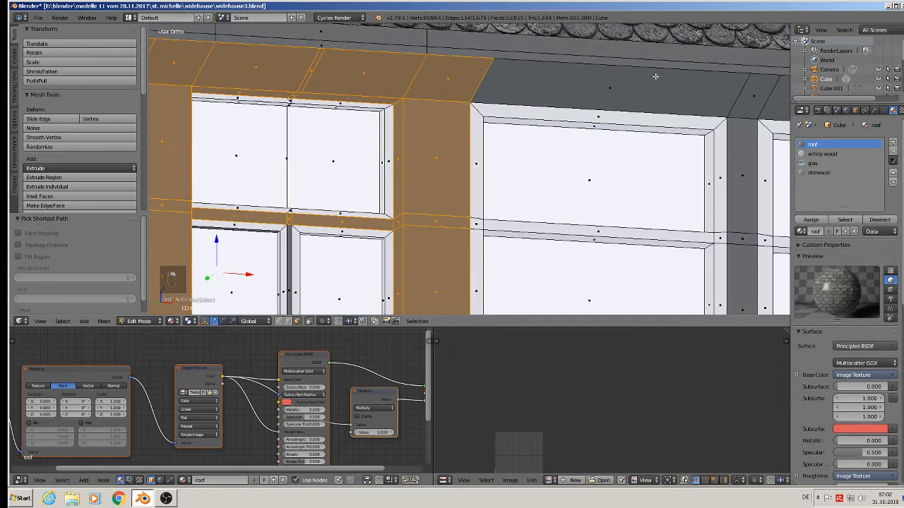
right_click(659, 81, "shift")
right_click(754, 100, "shift")
right_click(746, 169, "shift")
middle_click_drag(755, 231, 608, 60, "shift")
right_click(629, 134, "shift")
right_click(628, 168, "shift")
right_click(596, 185, "shift")
right_click(554, 200, "shift")
right_click(507, 216, "shift")
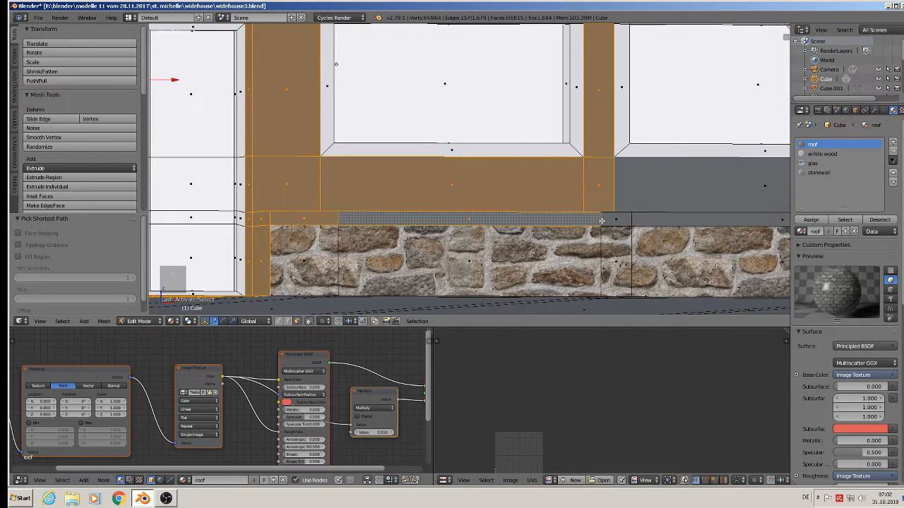
Add the sill's front and top faces below the first two large windows and the panel under the second window to the selection.
right_click(604, 220, "shift")
right_click(659, 222, "shift")
right_click(663, 186, "shift")
middle_click_drag(657, 192, 596, 220)
right_click(549, 206, "shift")
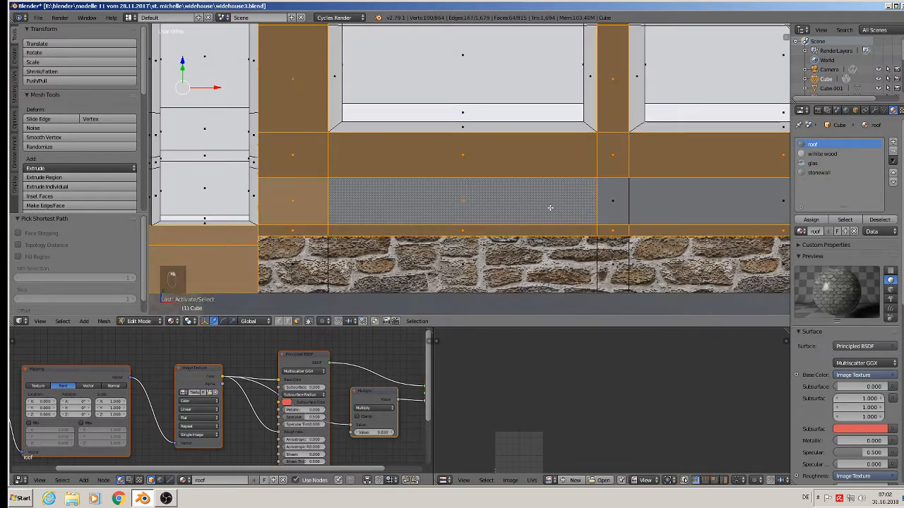
right_click(607, 200, "shift")
right_click(667, 196, "shift")
middle_click_drag(667, 195, 510, 172)
Add the pillar between the second and third large windows and the sill and panel faces below it and the third window.
right_click(570, 171, "shift")
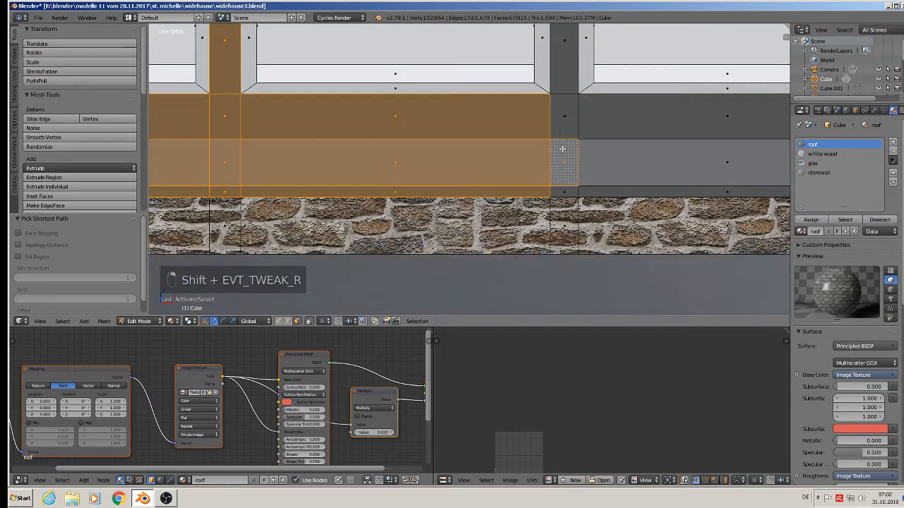
right_click(573, 171, "shift")
right_click(571, 191, "shift")
right_click(600, 191, "shift")
right_click(611, 169, "shift")
right_click(636, 123, "shift")
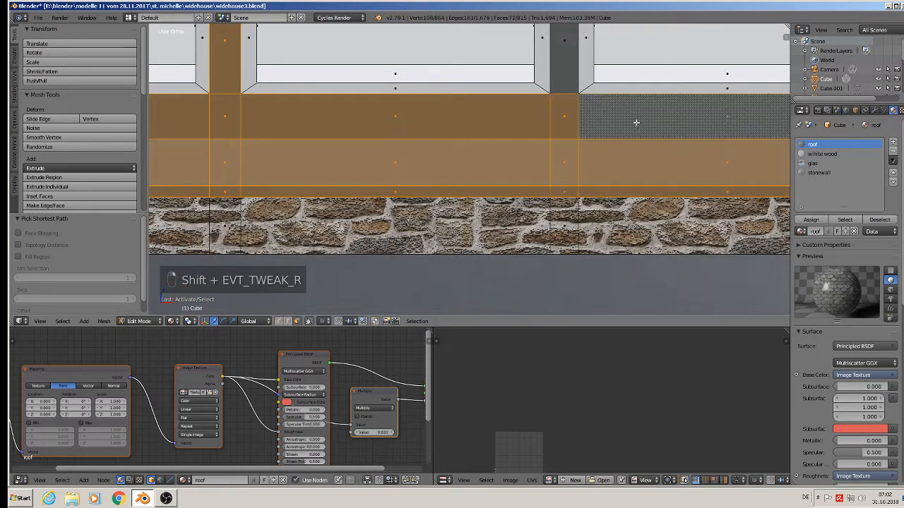
right_click(562, 71, "shift")
middle_click_drag(616, 140, 273, 137, "shift")
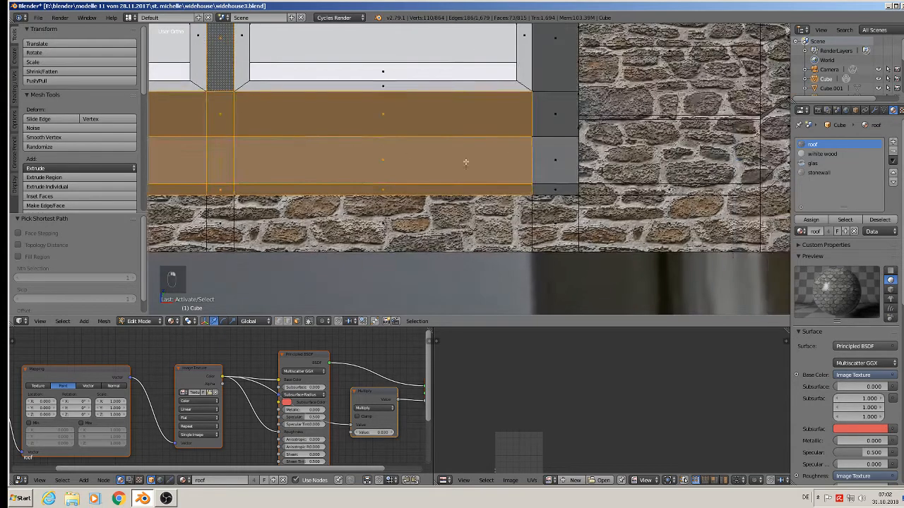
Add the sill end, panel end and lower pillar face at the right end of the facade frame to the selection.
right_click(560, 188, "shift")
right_click(562, 173, "shift")
right_click(555, 116, "shift")
right_click(533, 93, "shift")
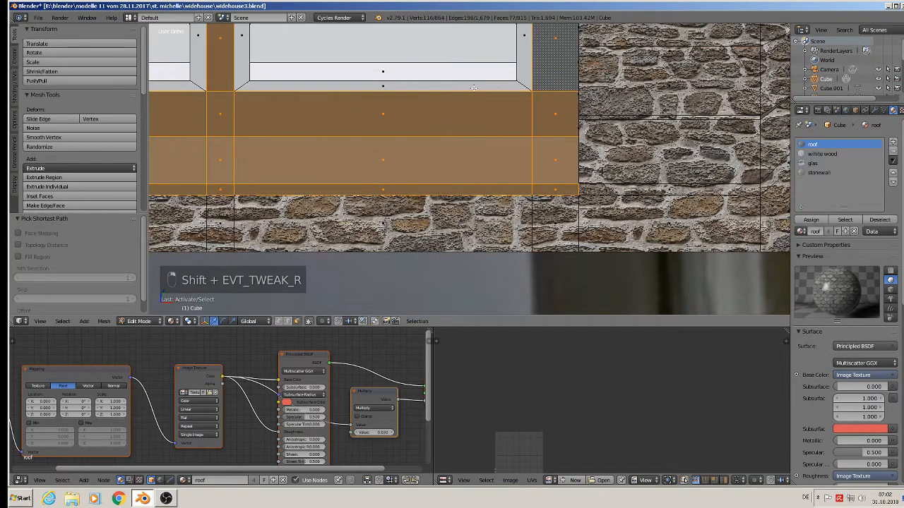
middle_click_drag(474, 88, 517, 322, "shift")
middle_click_drag(556, 137, 551, 103)
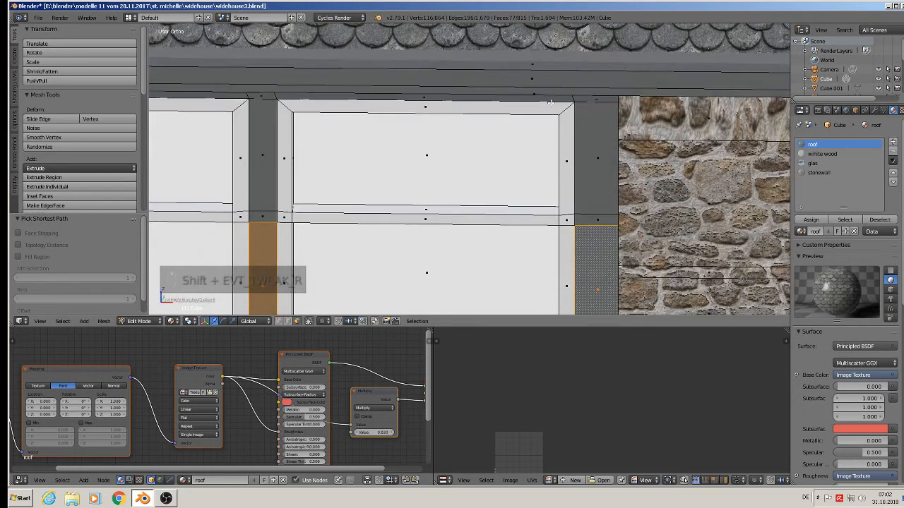
Add the upper faces of the right end pillar and the neighbouring pillar, plus the soffit above the second and third large windows.
right_click(607, 229, "shift")
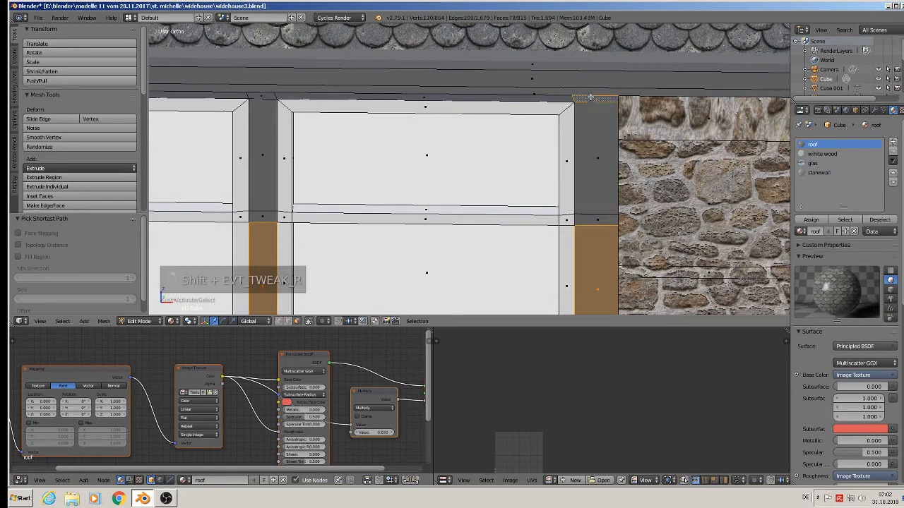
right_click(599, 173, "shift")
right_click(597, 219, "shift")
right_click(524, 99, "shift")
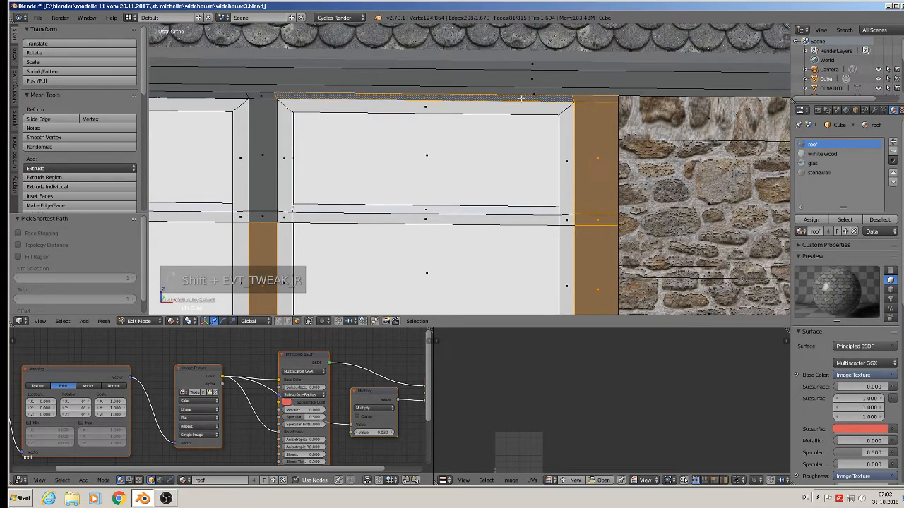
right_click(262, 97, "shift")
right_click(263, 168, "shift")
right_click(263, 217, "shift")
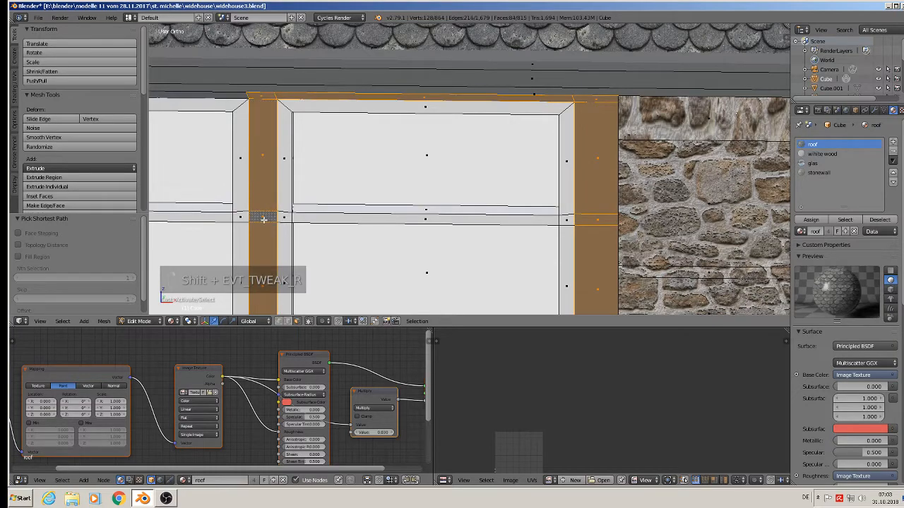
middle_click_drag(273, 182, 463, 167, "shift")
right_click(323, 81, "shift")
scroll(323, 82, "down", 6)
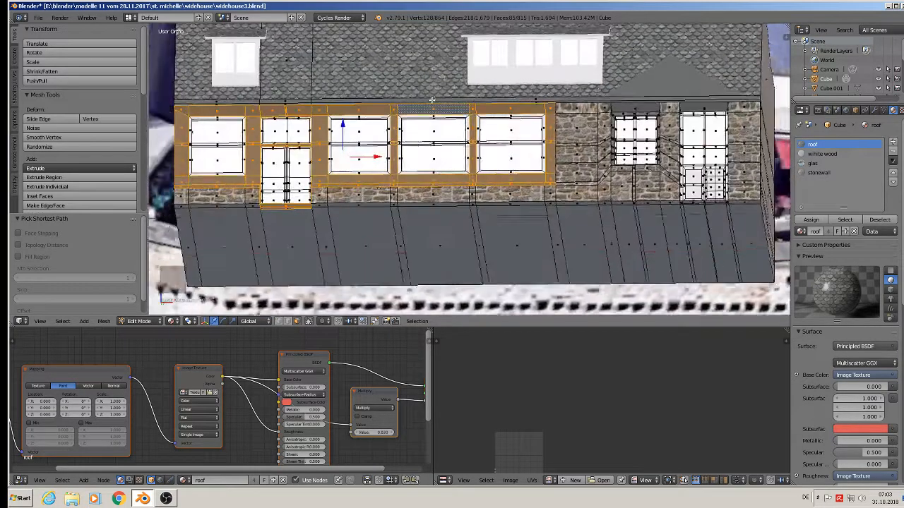
Add the faces of the right end reveal beside the third large window, from the sill up to the top, to the selection.
middle_click_drag(432, 100, 478, 145)
right_click(463, 144, "shift")
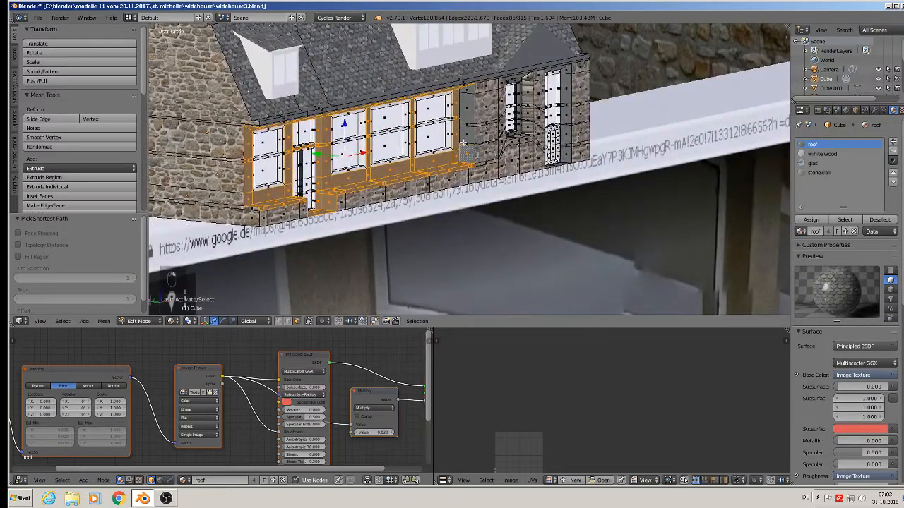
right_click(466, 141, "shift")
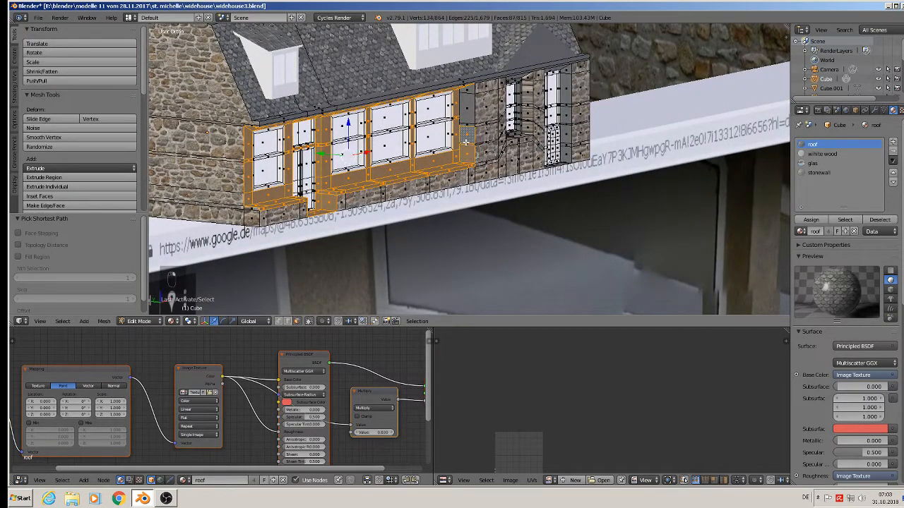
right_click(464, 126, "shift")
right_click(466, 106, "shift")
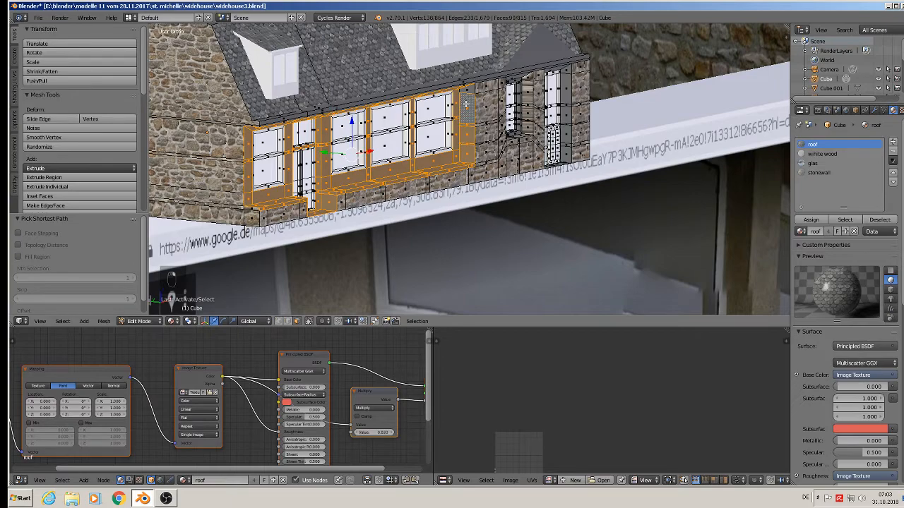
right_click(468, 92, "shift")
Add the outer and inner faces along the left side of the small window's frame, including the head's left half.
middle_click_drag(467, 92, 424, 63)
middle_click_drag(171, 278, 164, 298)
scroll(165, 290, "up", 1)
scroll(163, 296, "up", 6)
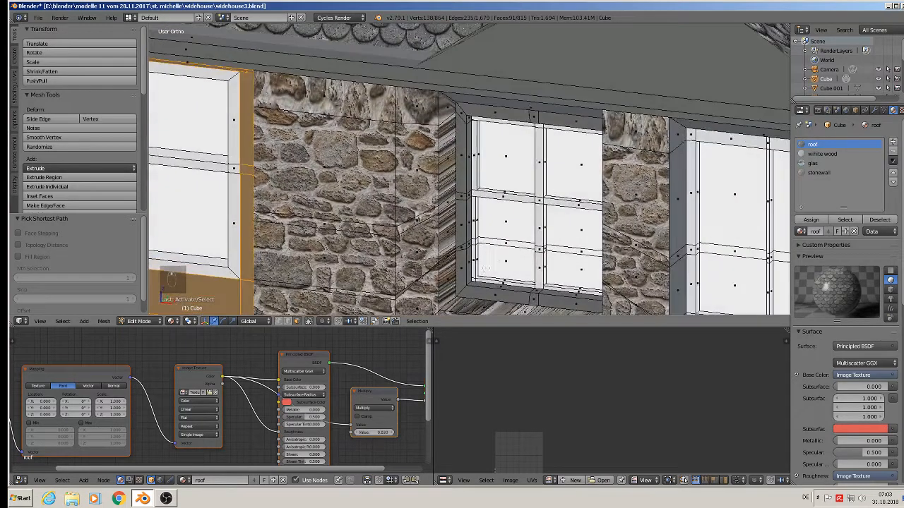
right_click(463, 117)
right_click(472, 144, "shift")
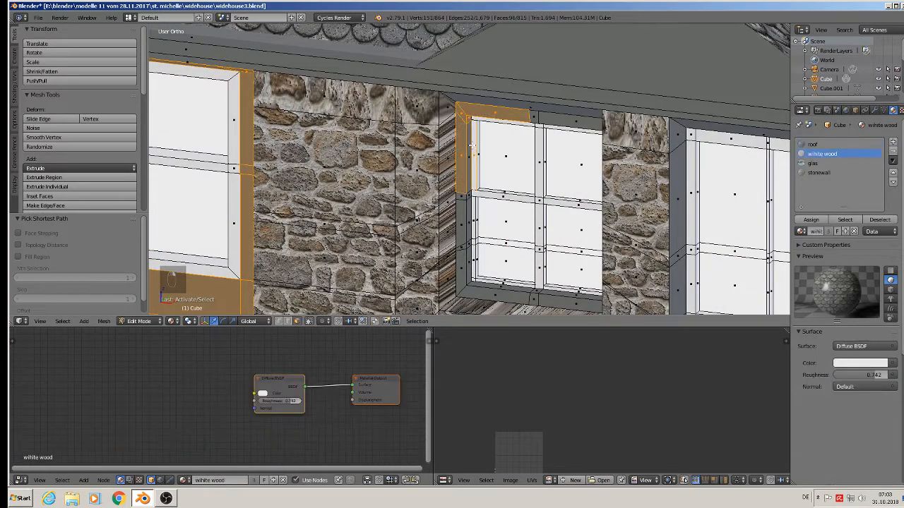
right_click(467, 183, "shift")
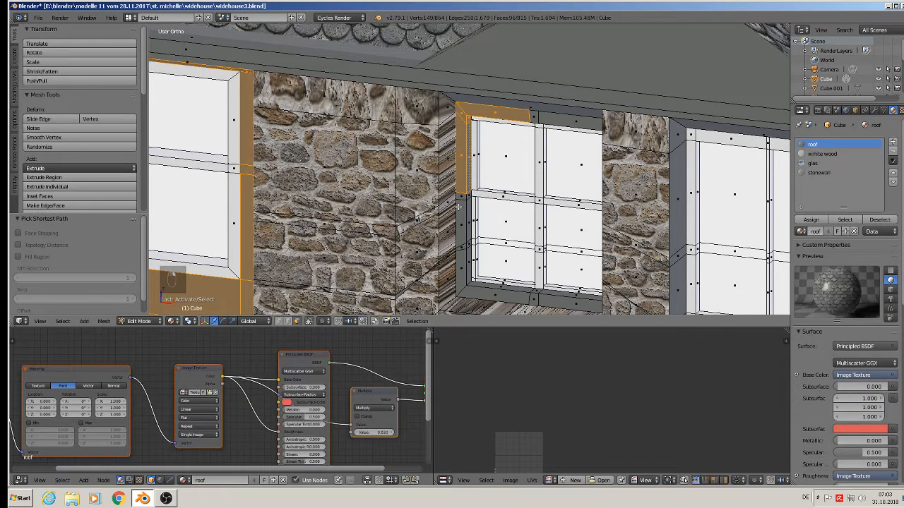
right_click(463, 198, "shift")
right_click(461, 195, "shift")
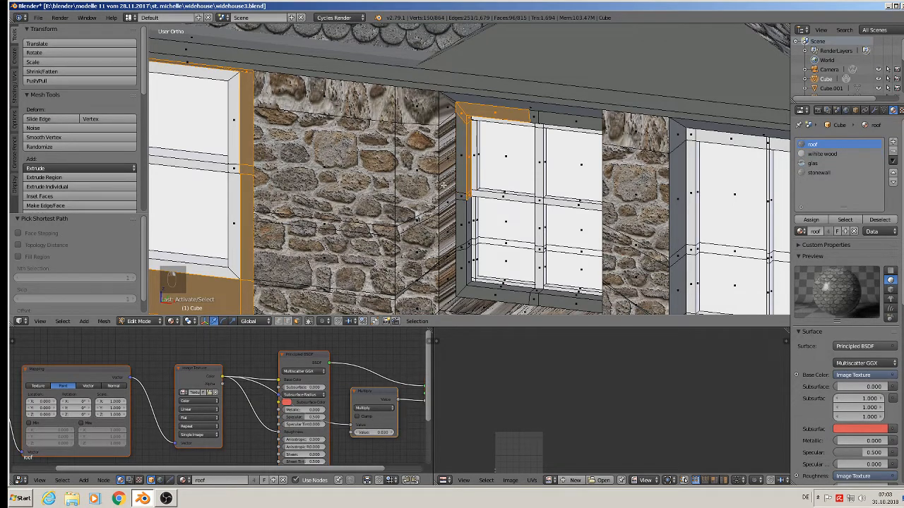
right_click(467, 224, "shift")
right_click(467, 261, "shift")
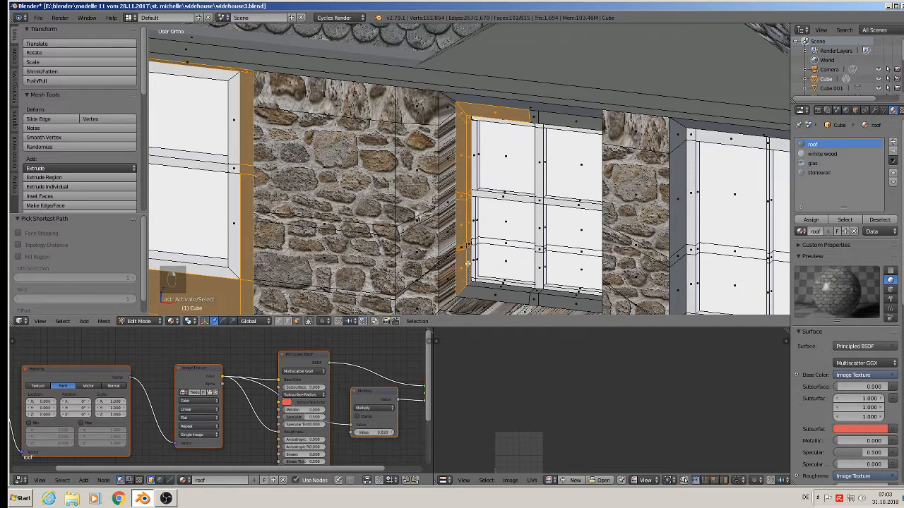
Add the bottom frame faces and the remaining head faces of the small window to the selection.
right_click(478, 292, "shift")
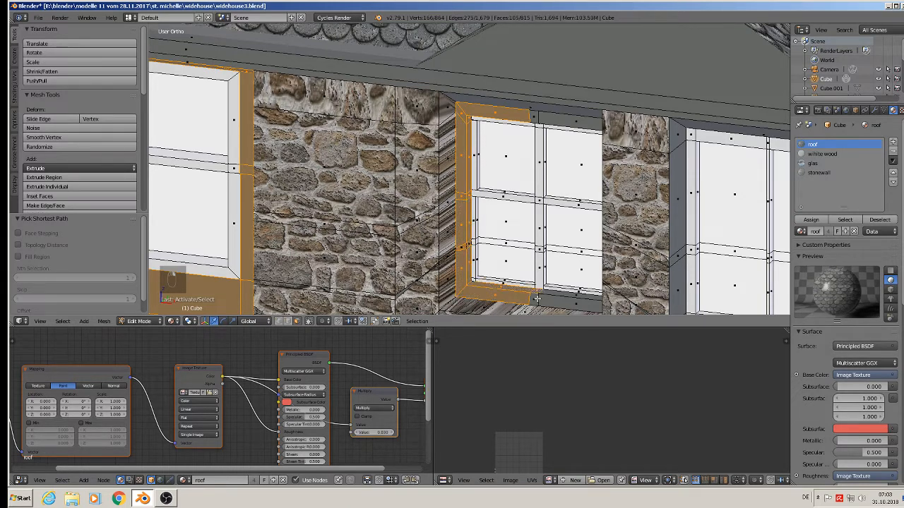
right_click(563, 299, "shift")
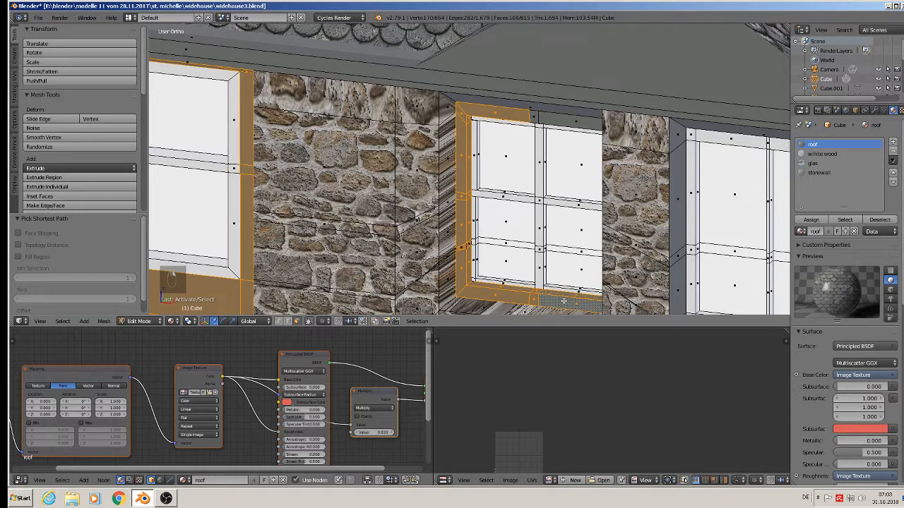
right_click(535, 117, "shift")
key("KP_1")
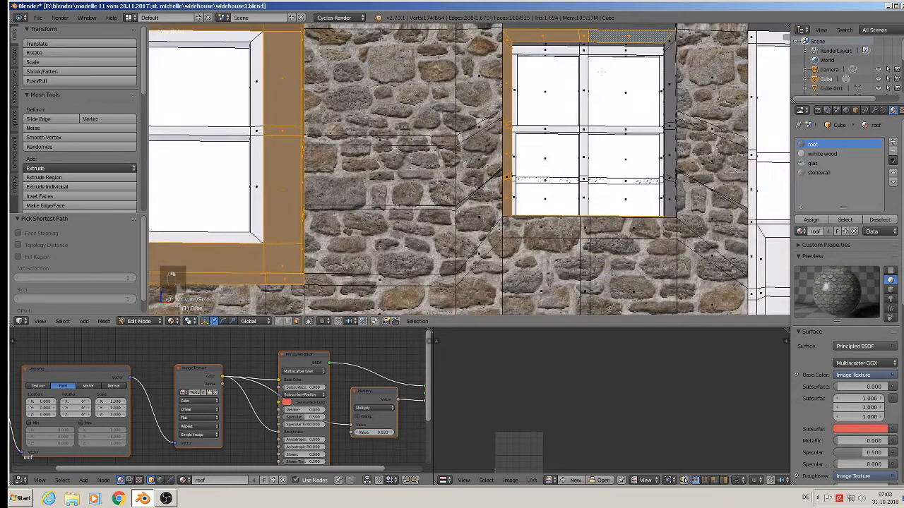
right_click(597, 40, "shift")
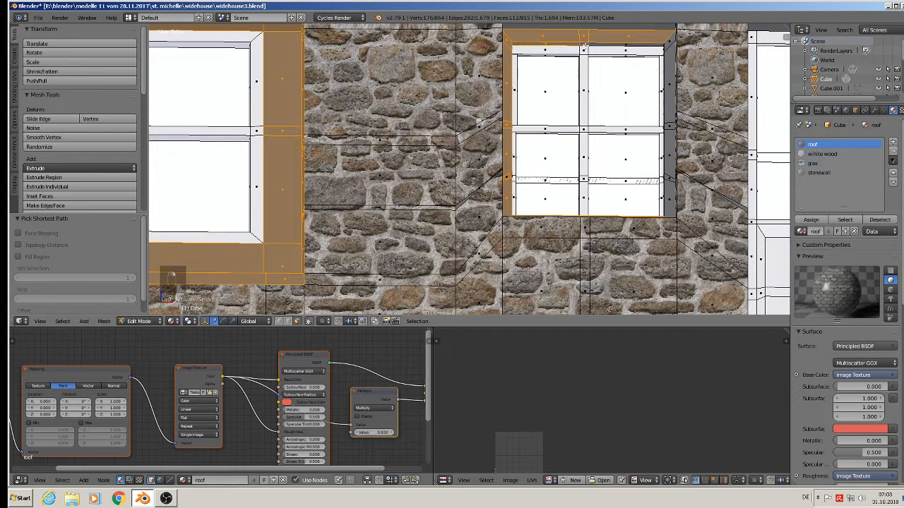
Add the outer frame faces down the small window's right side to the selection.
right_click(667, 60, "shift")
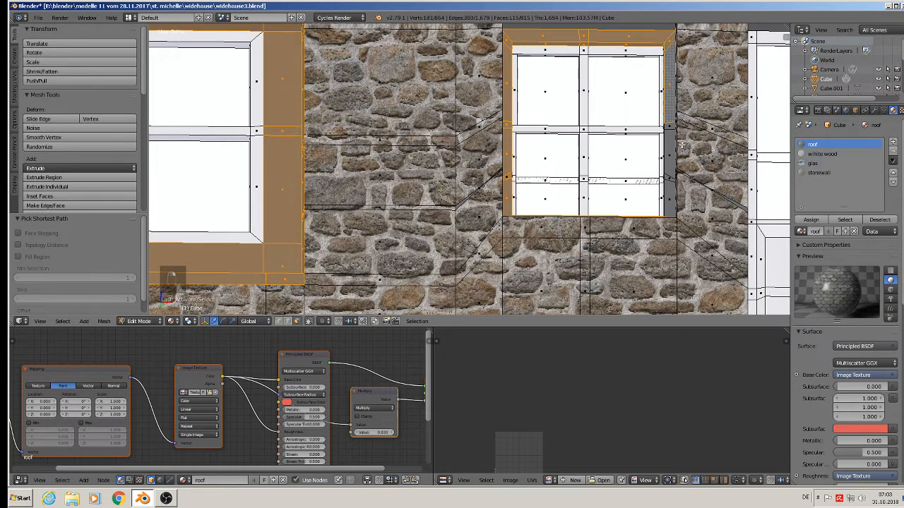
right_click(670, 123, "shift")
right_click(669, 152, "shift")
right_click(669, 202, "shift")
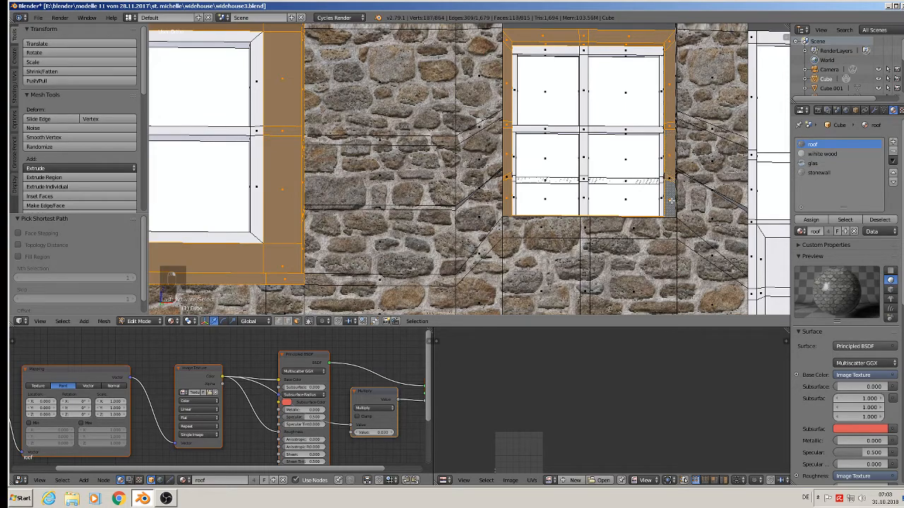
Add the narrow inner faces along the right side of the small window's frame to the selection.
middle_click_drag(669, 201, 565, 159)
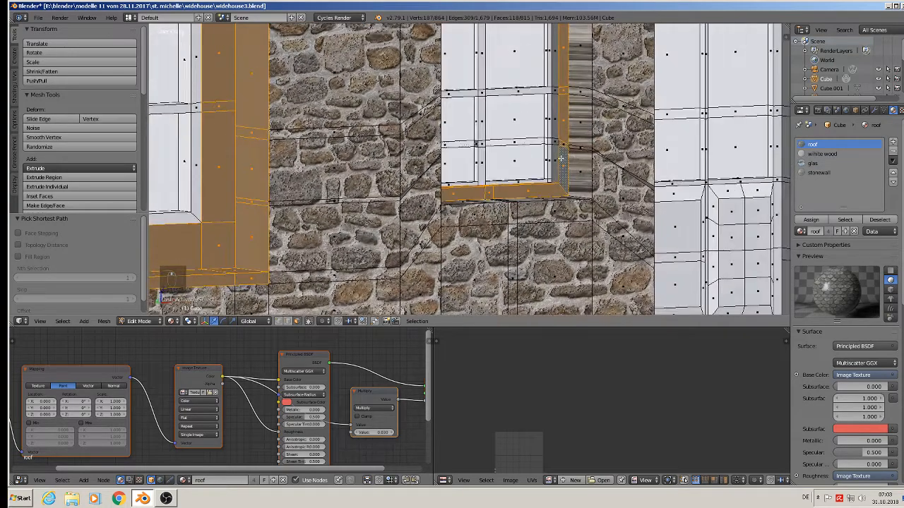
right_click(556, 154, "shift")
right_click(556, 127, "shift")
right_click(556, 96, "shift")
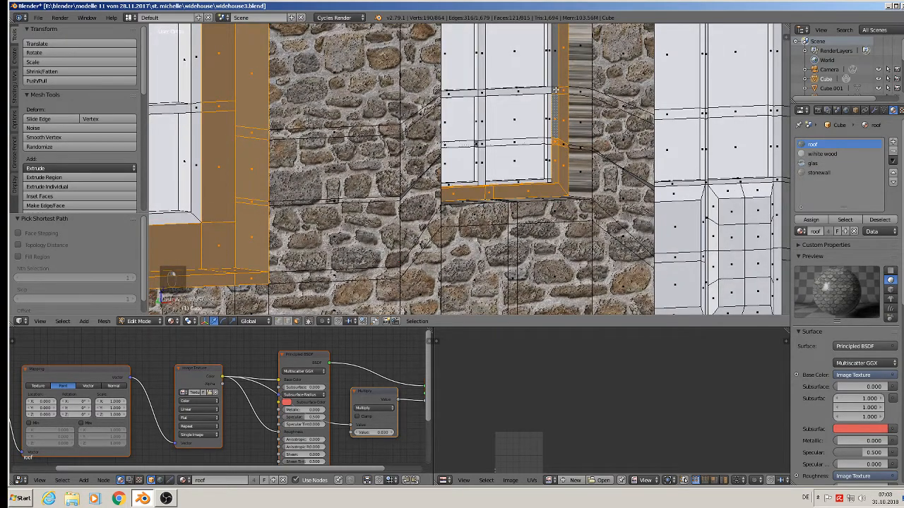
right_click(556, 67, "shift")
middle_click_drag(555, 67, 575, 170)
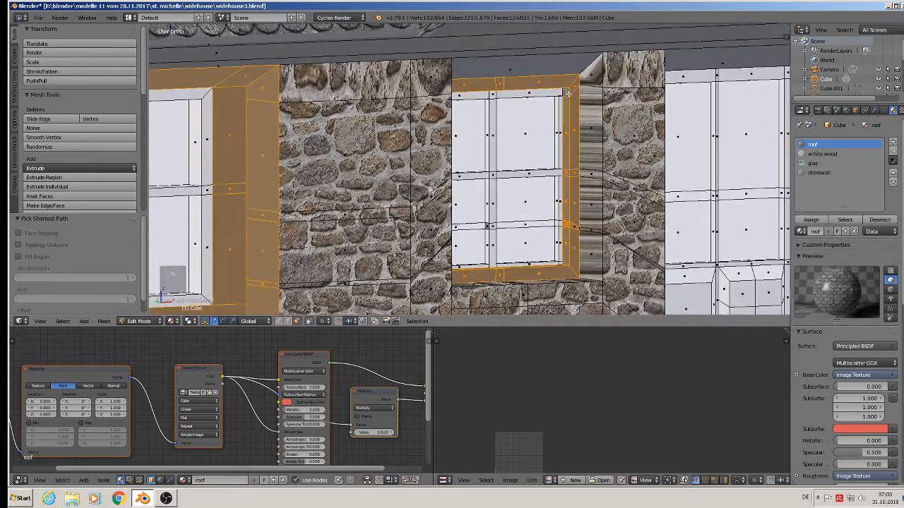
Unwrap the selected facade and window frame faces from the front with Project From View.
middle_click_drag(567, 94, 527, 145)
scroll(543, 127, "down", 6)
scroll(435, 148, "down", 2)
key("u")
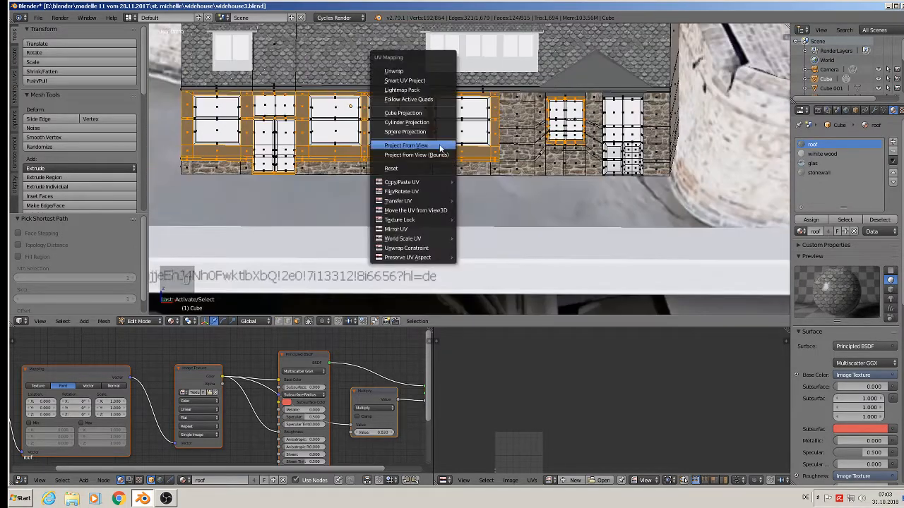
left_click(435, 147)
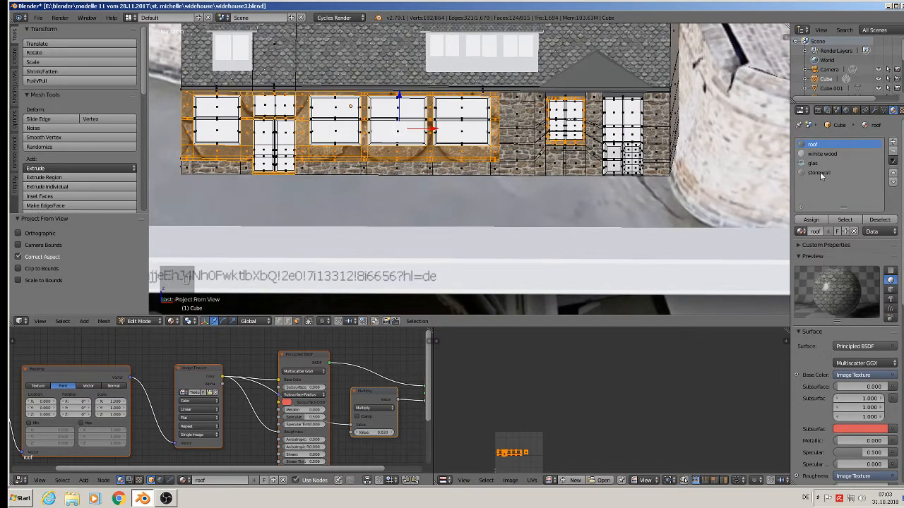
Add a material slot with the existing betong material and assign it to the selected frame faces.
left_click(892, 142)
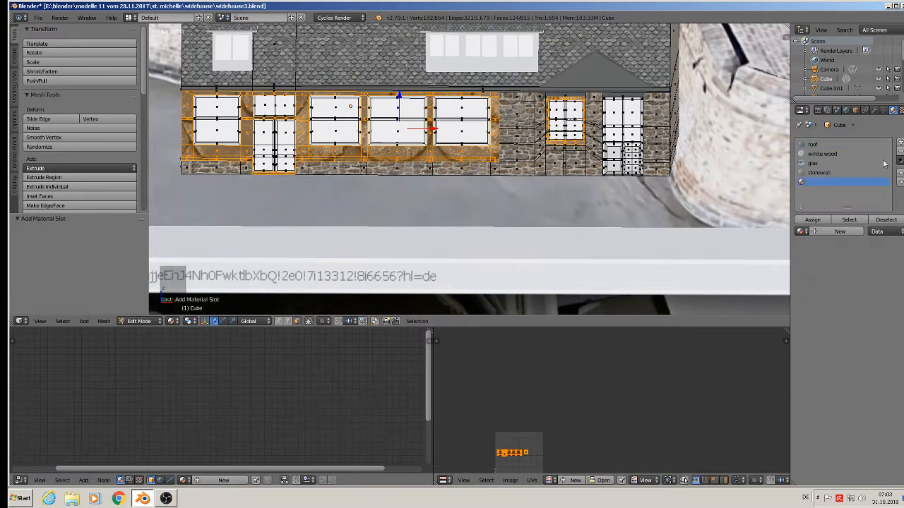
left_click(800, 232)
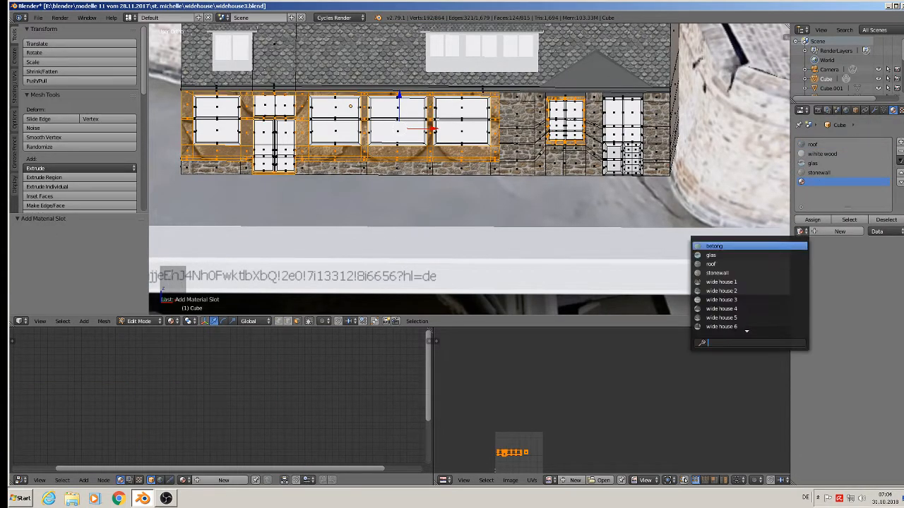
left_click(801, 243)
left_click(806, 221)
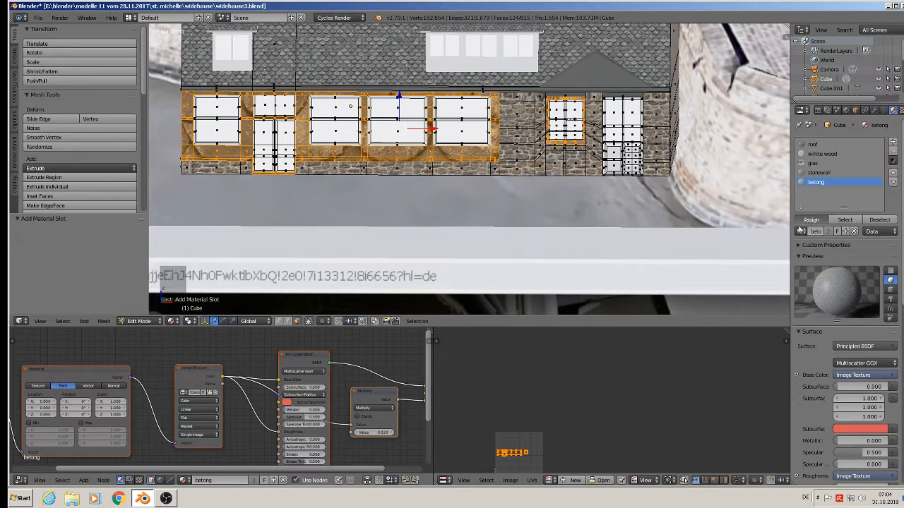
Scale up the frame's UV layout by a factor of about 23.4 to make the concrete texture finer.
scroll(358, 157, "up", 5)
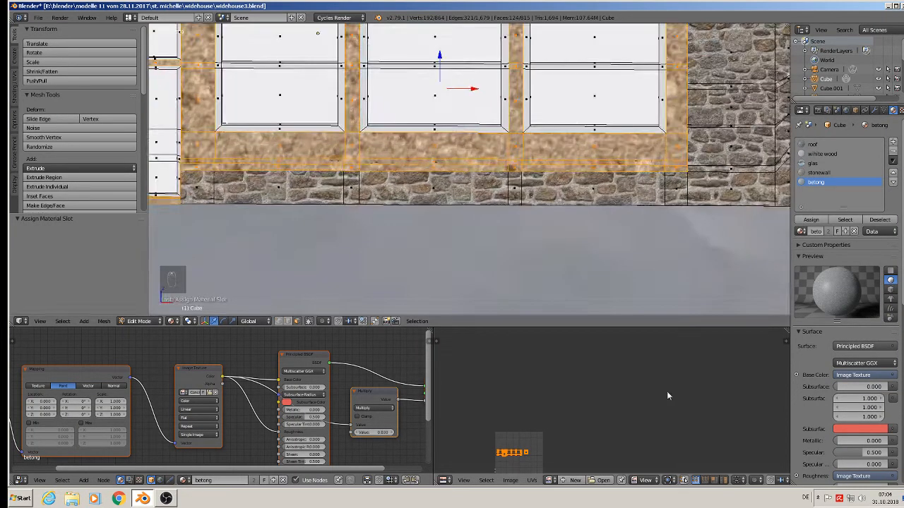
key("s")
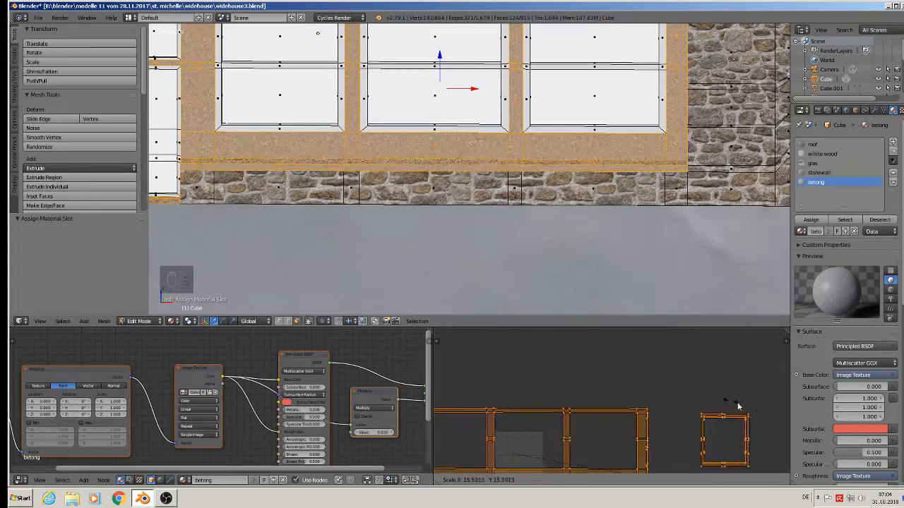
left_click(663, 400)
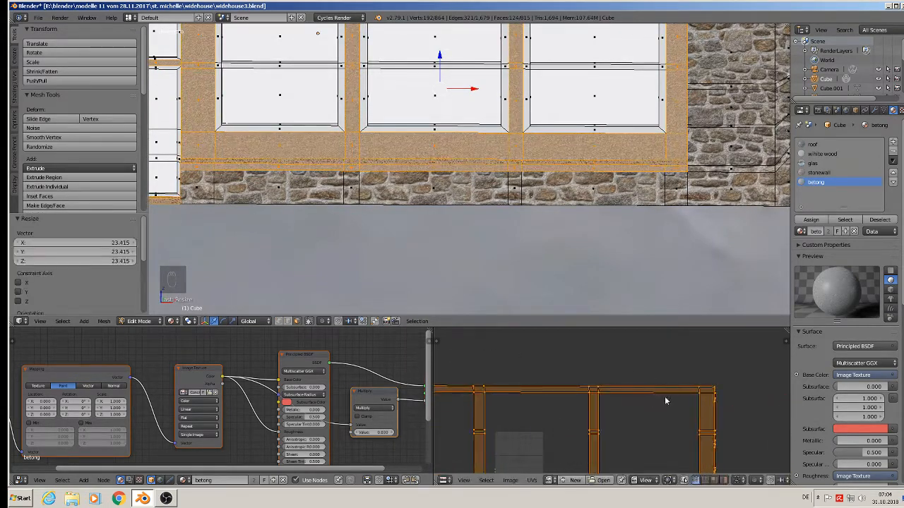
Scale up the frame's UV layout by about 3.2 and again by about 2.3 to refine the concrete grain.
key("Tab")
scroll(449, 175, "down", 5)
middle_click_drag(352, 157, 474, 198, "shift")
scroll(474, 198, "up", 6)
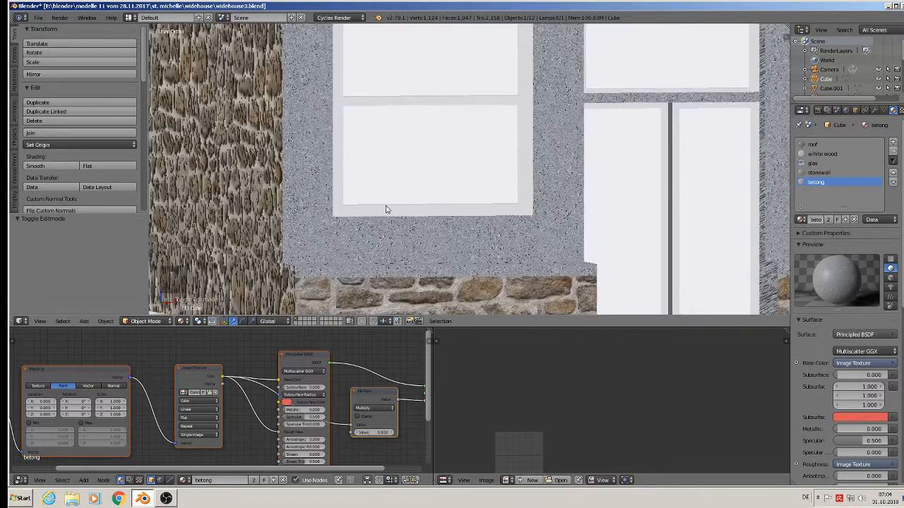
key("Tab")
key("s")
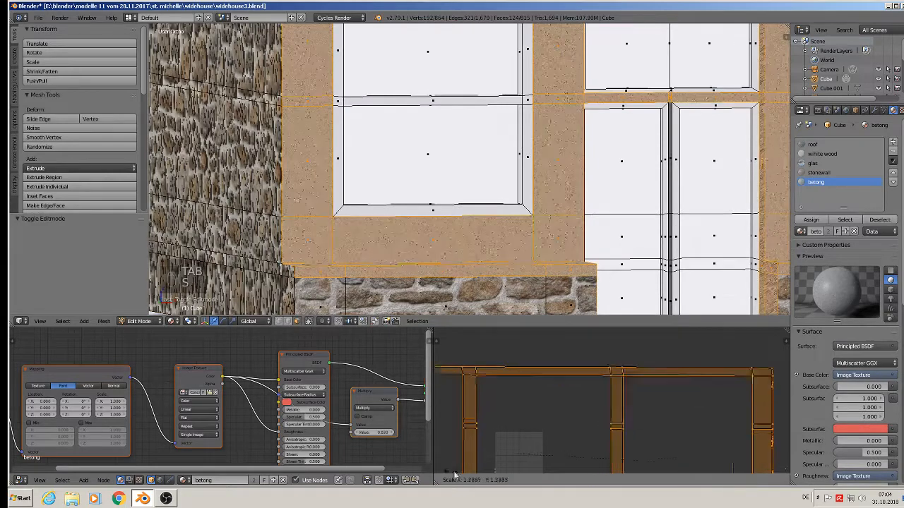
left_click(517, 401)
key("s")
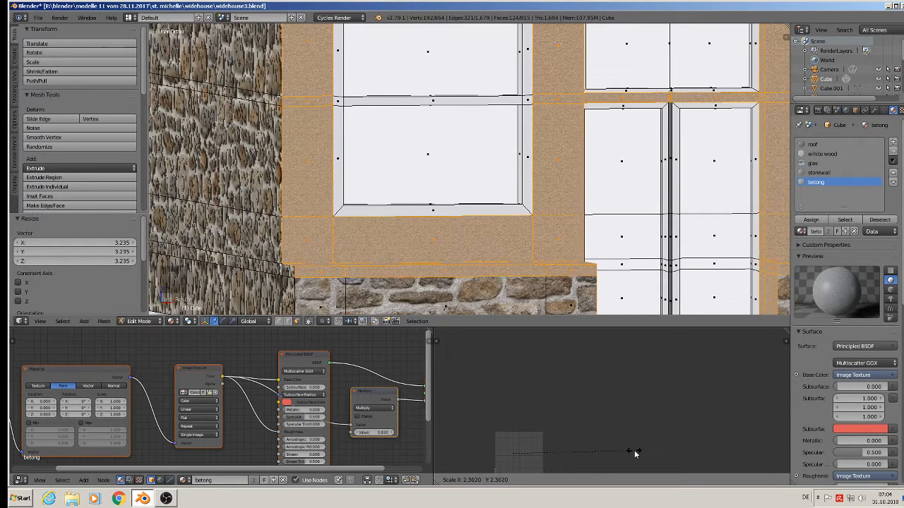
left_click(634, 454)
key("Tab")
scroll(543, 256, "down", 5)
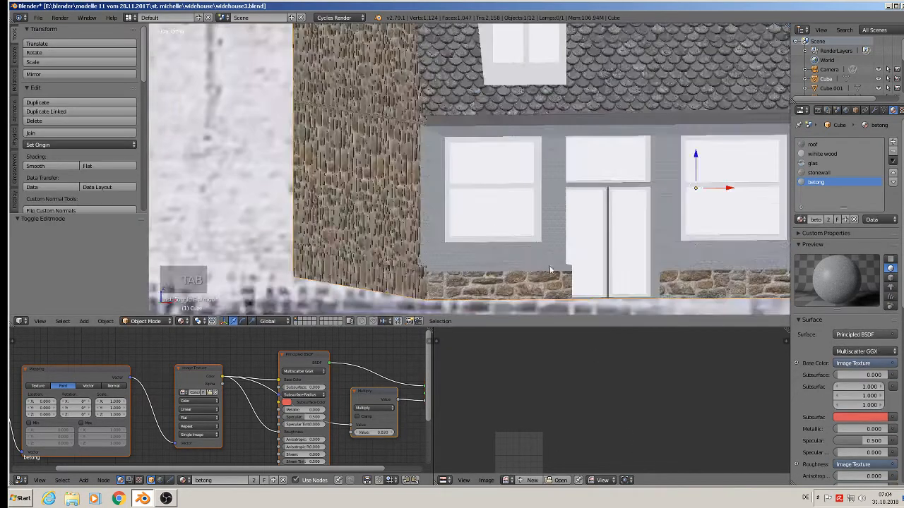
Deselect the house model and save the file under its current name.
middle_click_drag(530, 261, 274, 189)
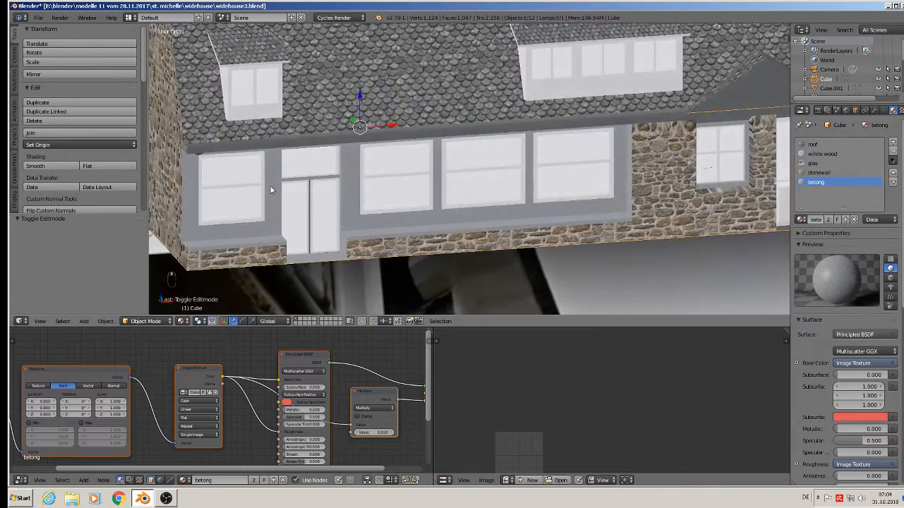
key("a")
scroll(270, 189, "down", 2)
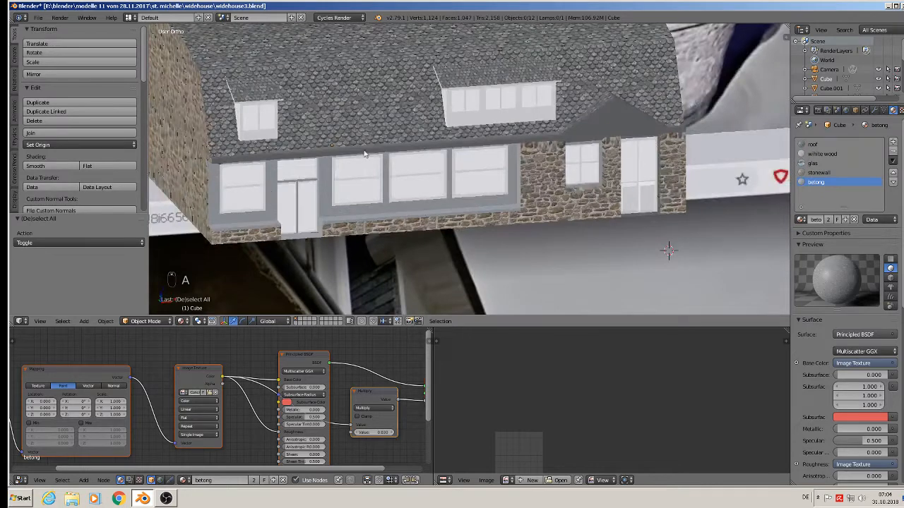
left_click(38, 17)
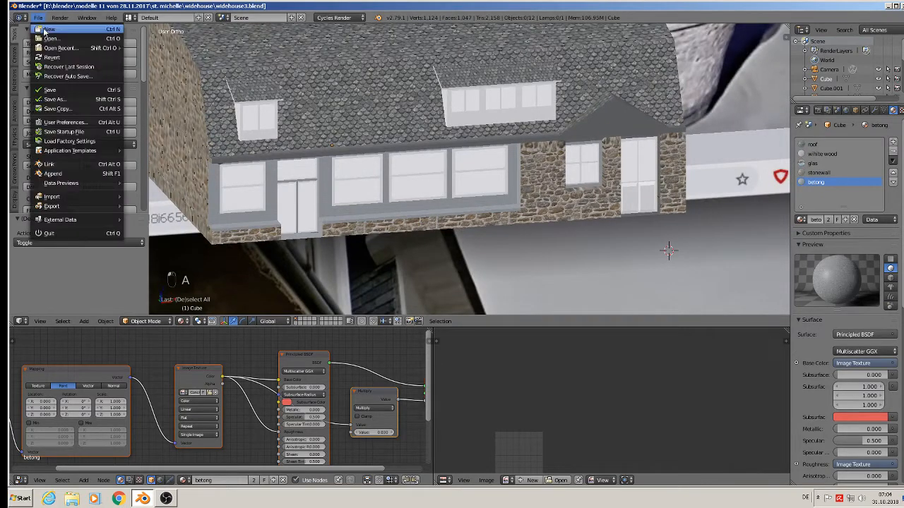
left_click(61, 90)
Add a material slot to the house with a new material named woodroof.
scroll(318, 198, "down", 3)
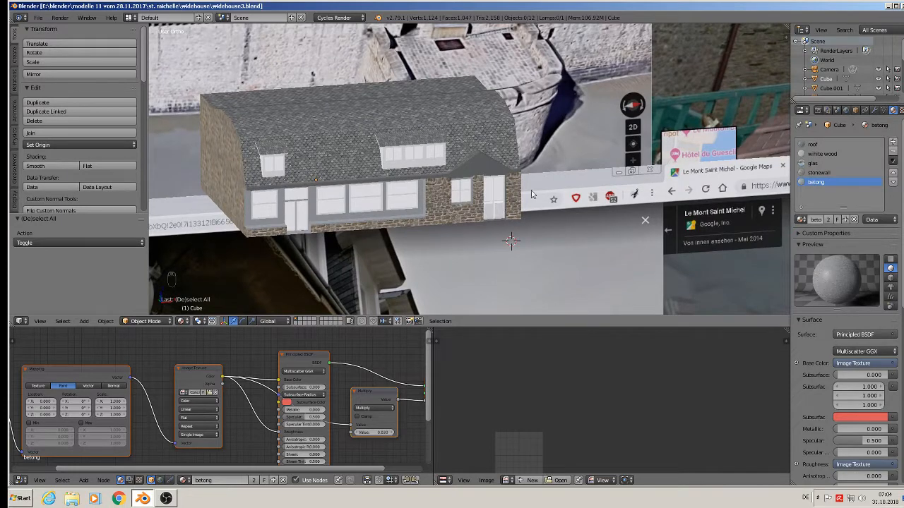
scroll(531, 194, "up", 5)
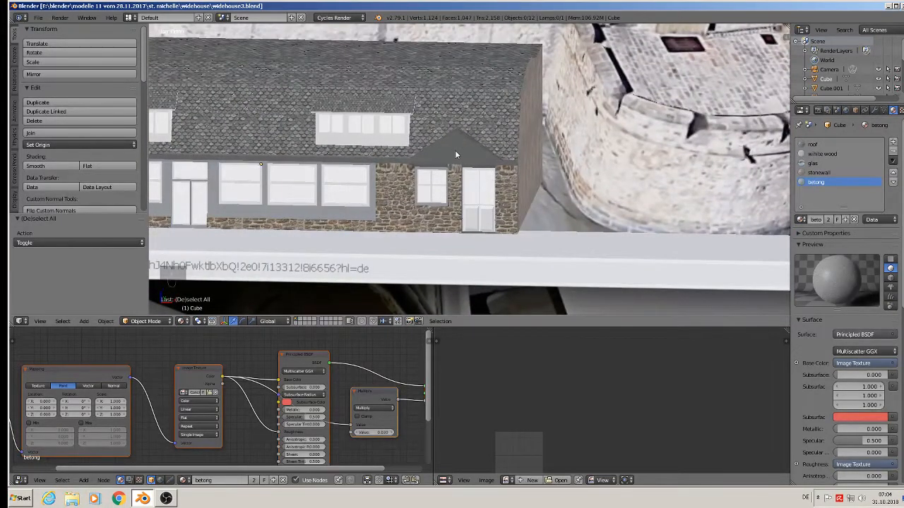
left_click(893, 142)
left_click(816, 219)
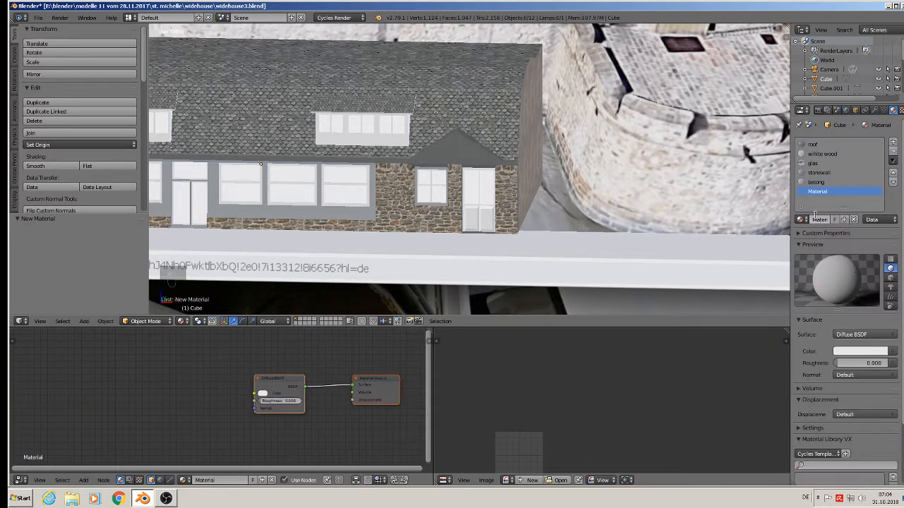
double_click(817, 220)
type("woodroof")
key("Return")
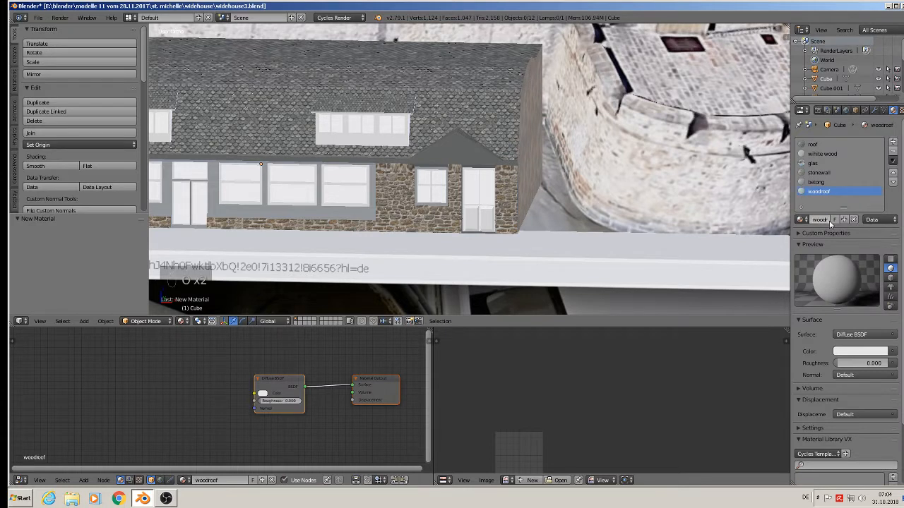
Replace woodroof's default nodes with the copied image-texture node setup and load Shingle.png as its texture.
key("x")
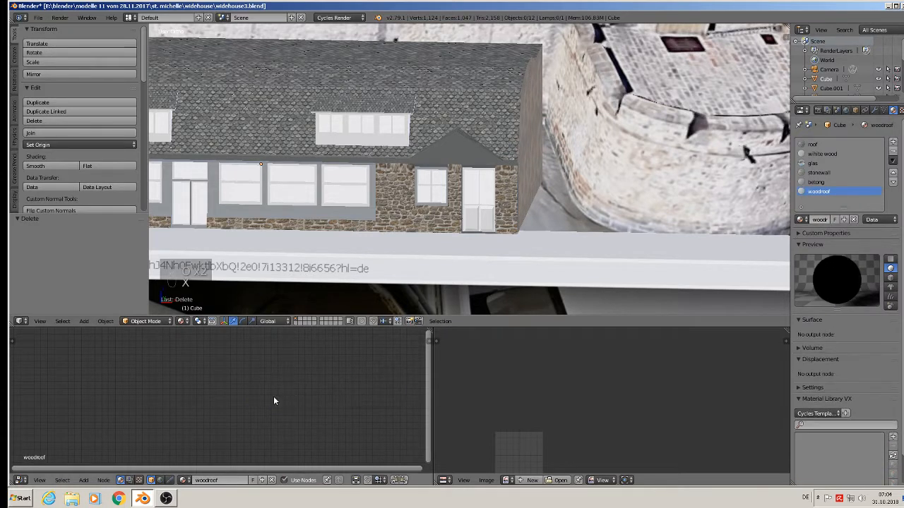
key("ctrl+v")
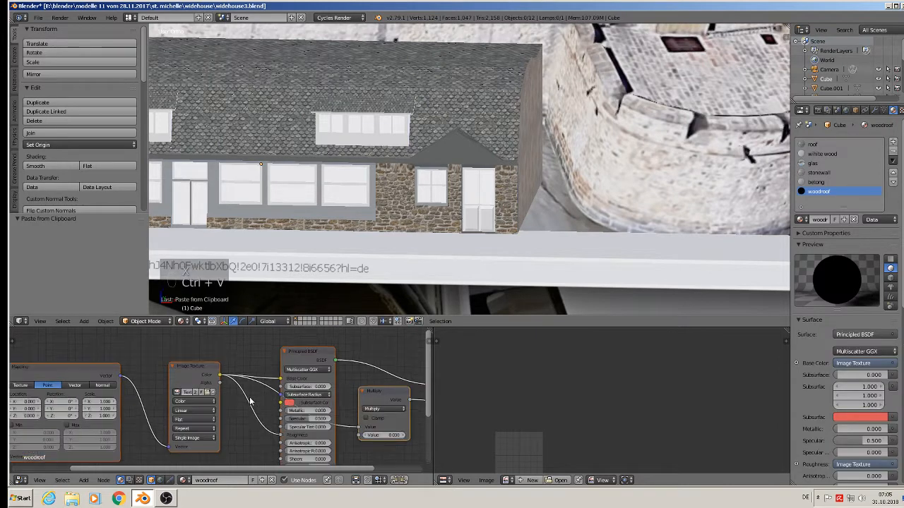
left_click(206, 392)
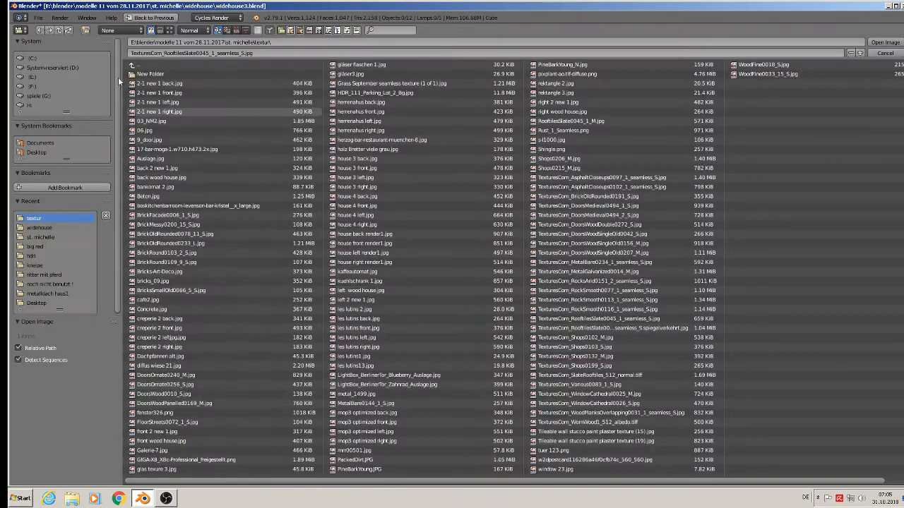
left_click(170, 30)
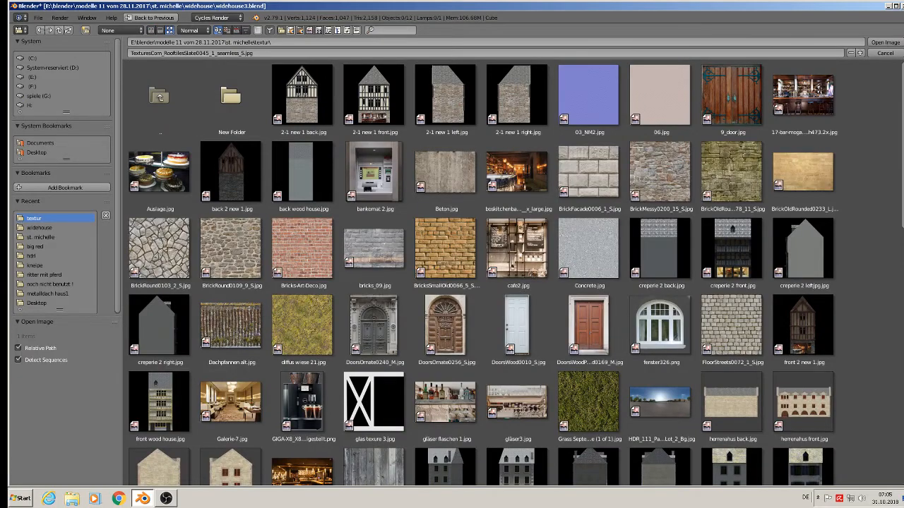
scroll(871, 347, "down", 15)
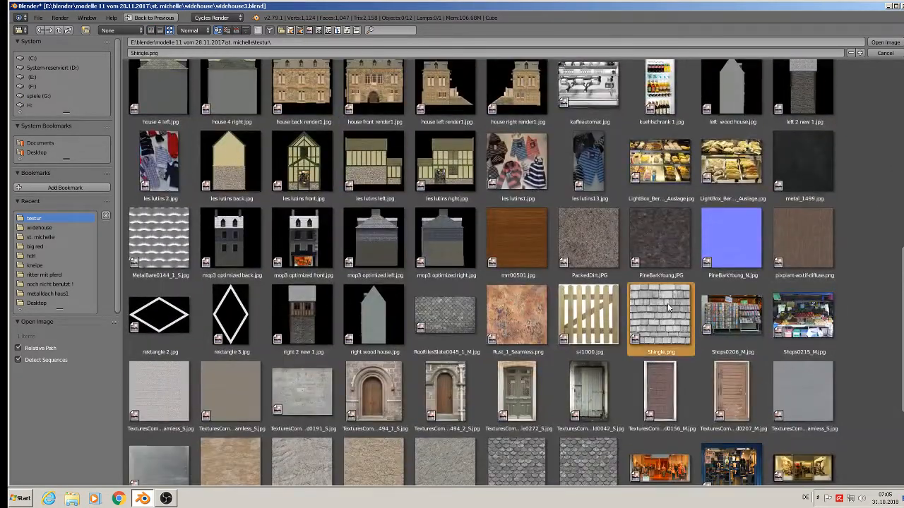
double_click(667, 303)
Select the triangular front face of the small gable roof and unwrap it with Project From View.
scroll(444, 223, "up", 6)
key("Tab")
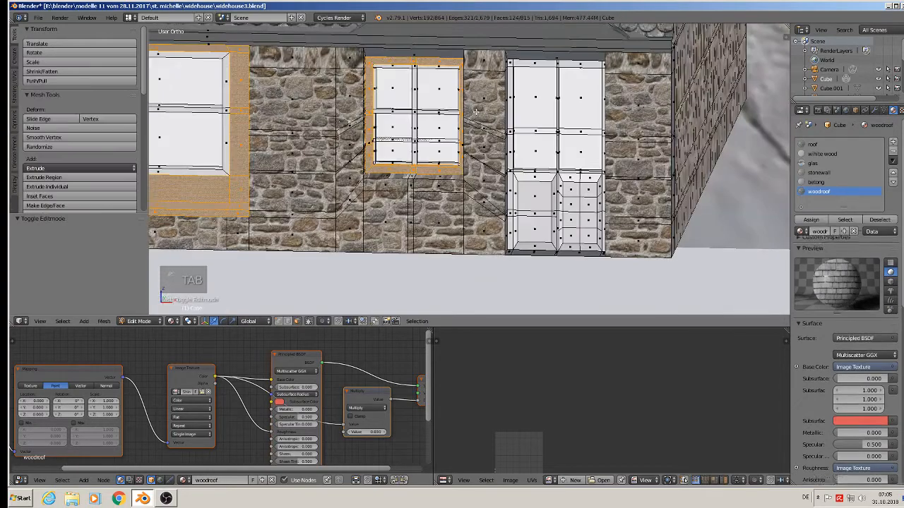
scroll(480, 120, "down", 3)
middle_click_drag(479, 120, 464, 209, "shift")
key("Tab")
right_click(490, 141)
key("Tab")
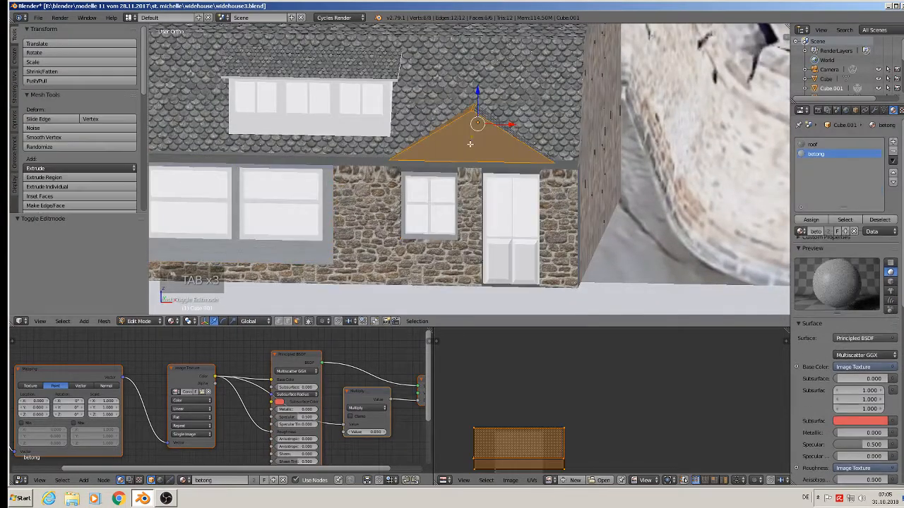
scroll(480, 123, "up", 2)
right_click(479, 126)
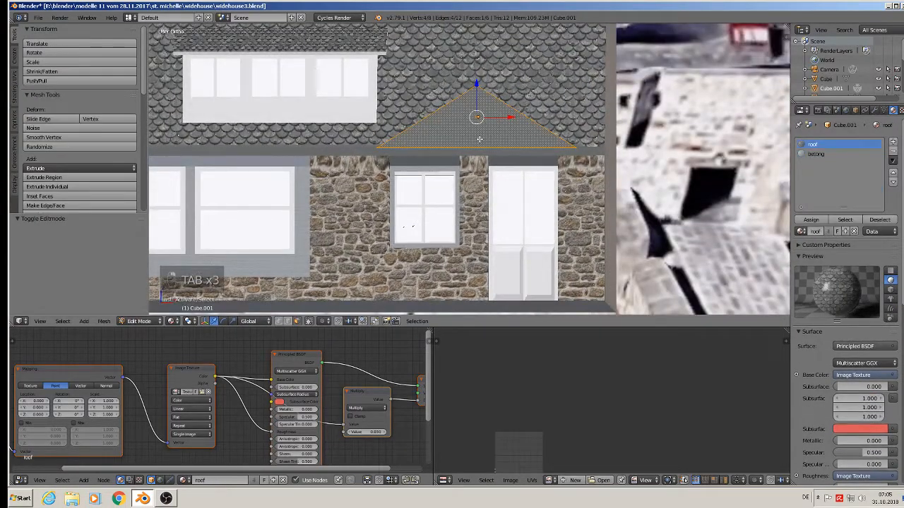
key("u")
left_click(478, 136)
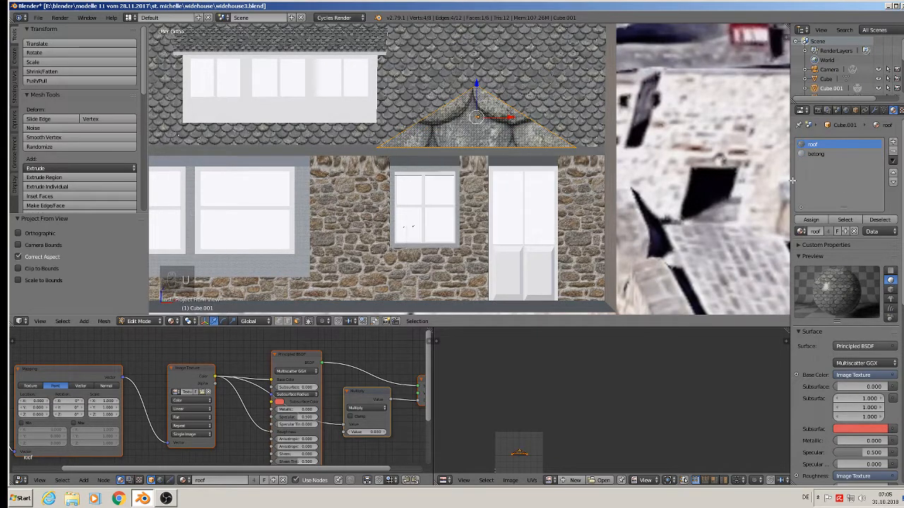
Try the woodroof material in the gable's roof slot and scale up the front face's UV layout for smaller shingles.
left_click(800, 231)
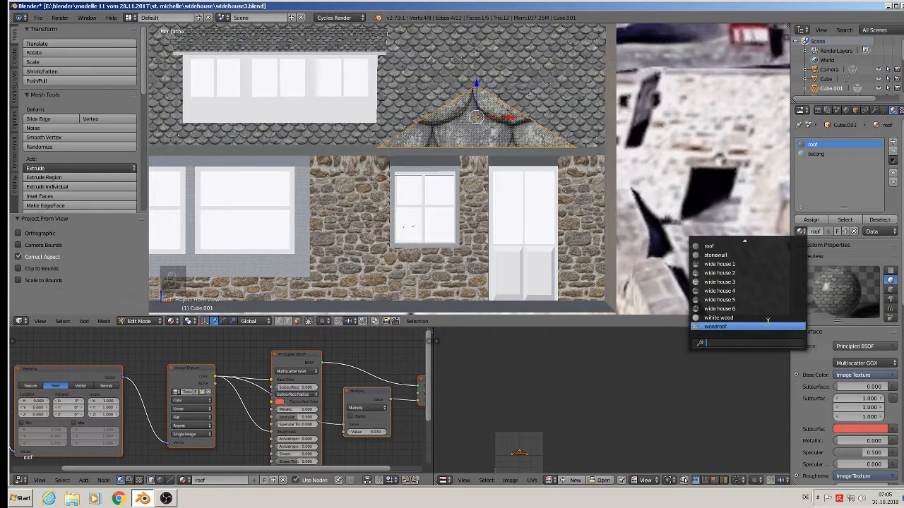
left_click(754, 326)
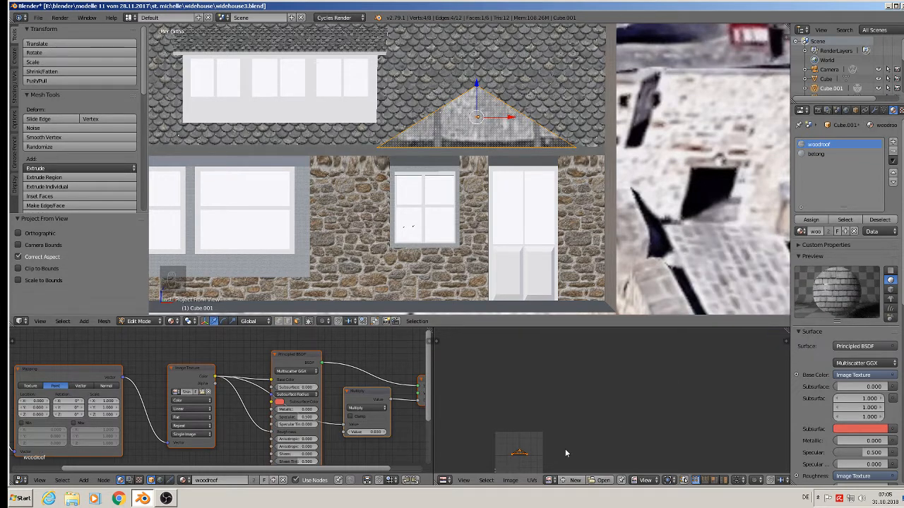
key("s")
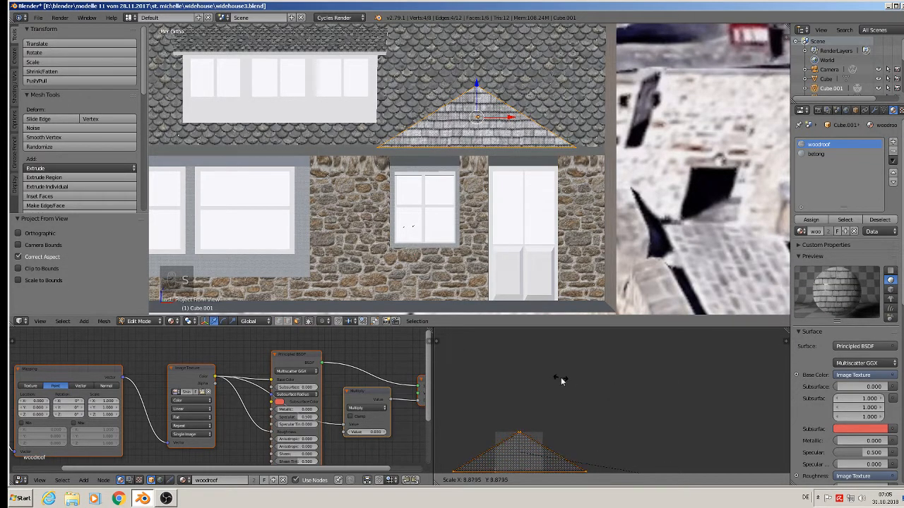
left_click(544, 375)
key("Tab")
scroll(499, 169, "down", 2)
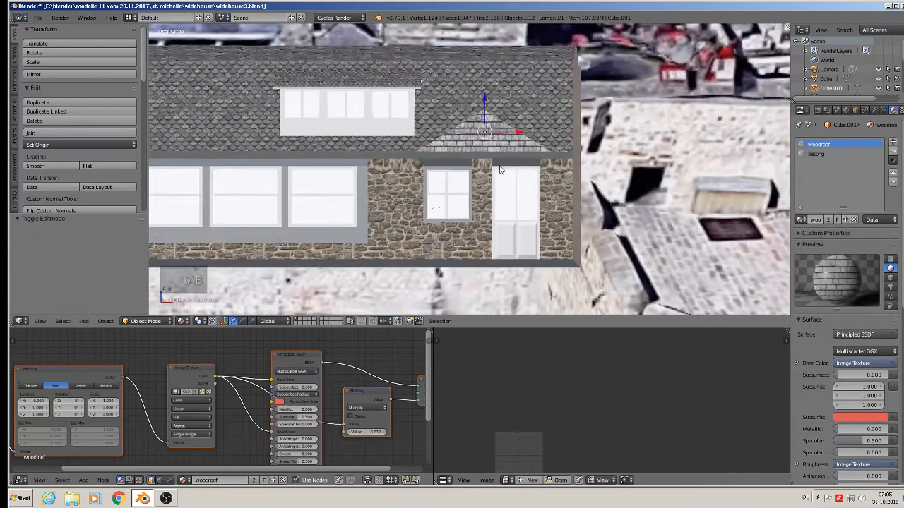
Inspect the shingled gable roof from an angle and undo its woodroof material and front-face UV changes.
key("a")
key("a")
middle_click_drag(499, 169, 471, 144)
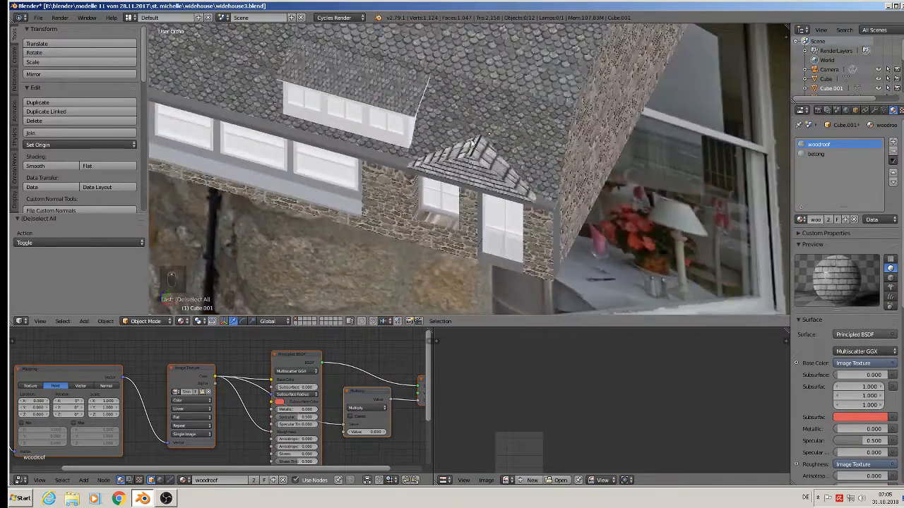
scroll(472, 145, "up", 3)
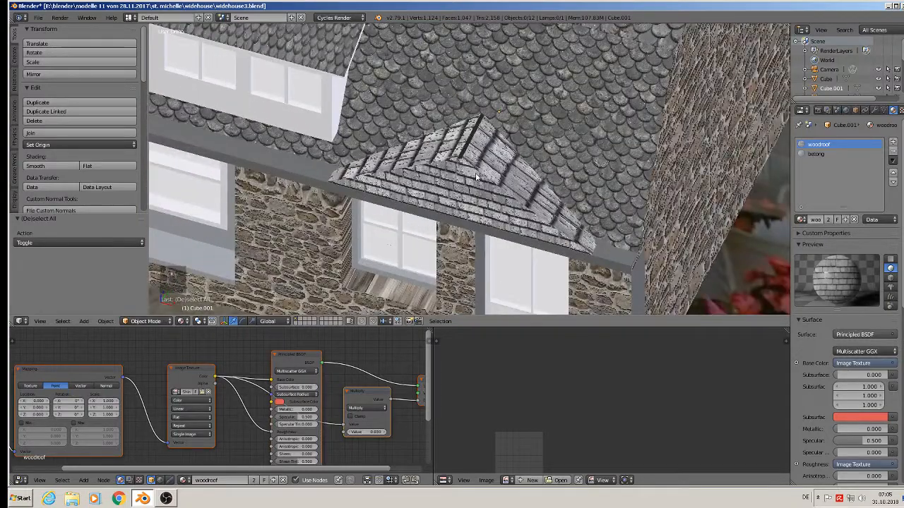
key("ctrl+z")
key("ctrl+z")
Project the gable's front face from the front view again and swap its roof slot material for woodroof.
key("Tab")
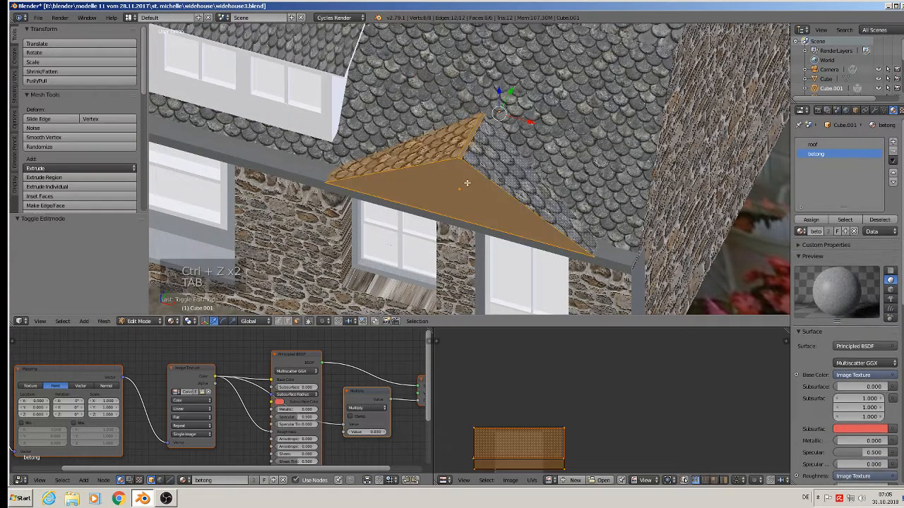
right_click(467, 182)
key("shift+KP_7")
key("KP_5")
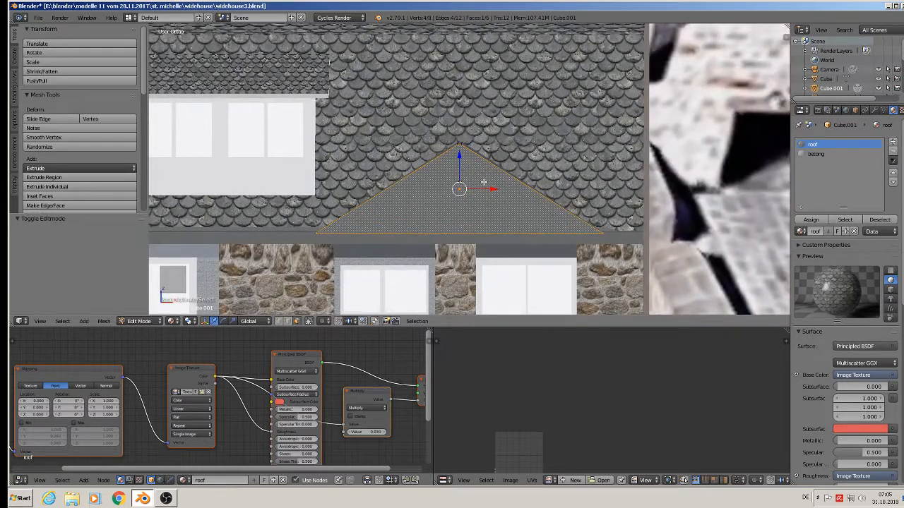
key("u")
left_click(484, 182)
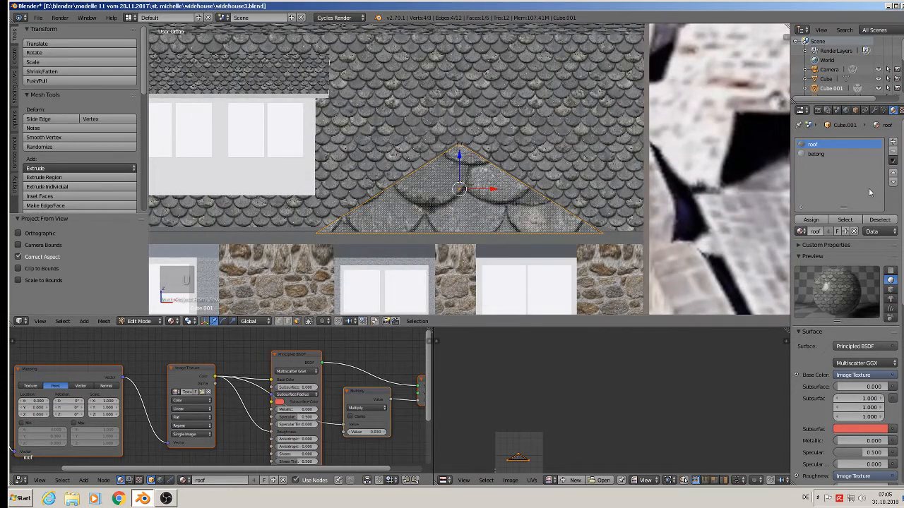
left_click(801, 232)
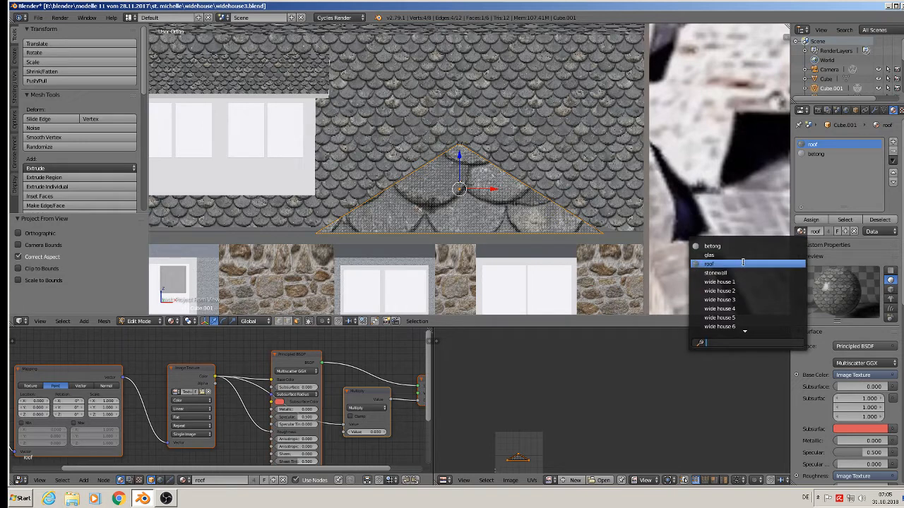
scroll(738, 317, "down", 2)
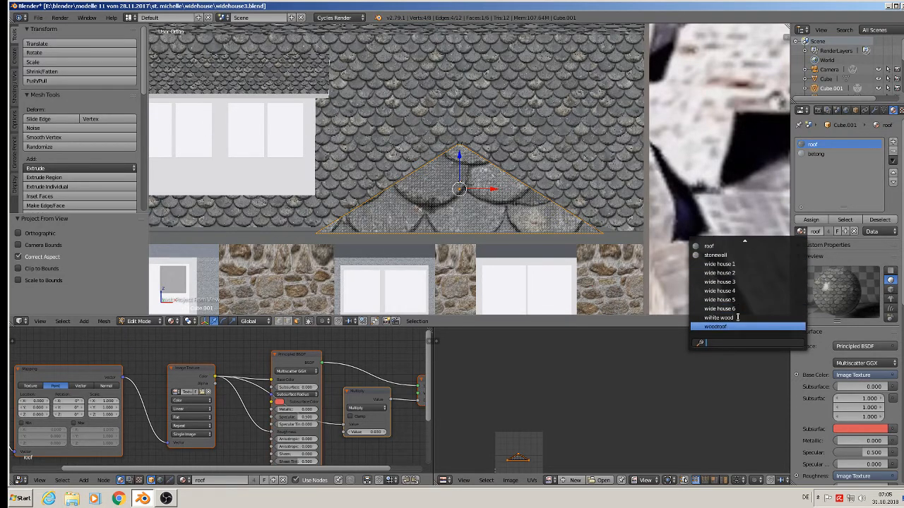
left_click(734, 327)
middle_click_drag(536, 282, 554, 268)
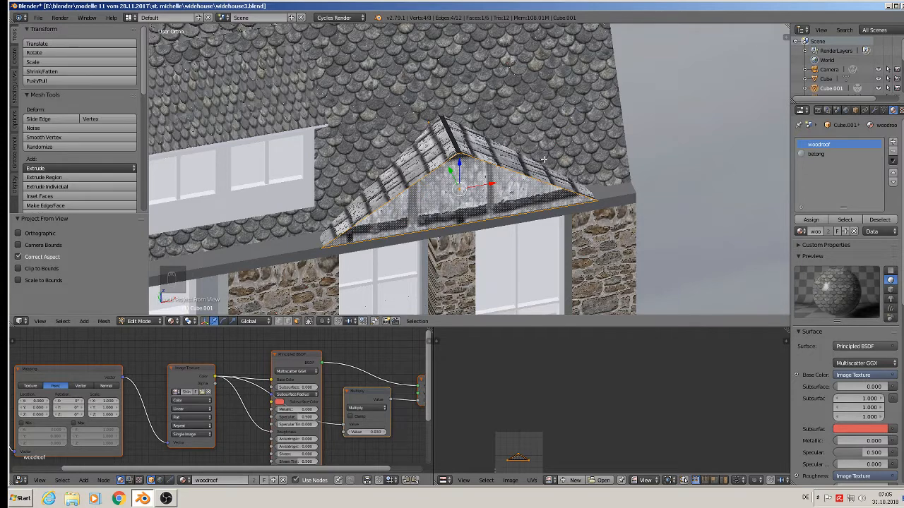
Undo the gable's second front-face projection and woodroof swap, bringing back its roof and betong materials.
key("ctrl+z")
key("ctrl+z")
key("ctrl+z")
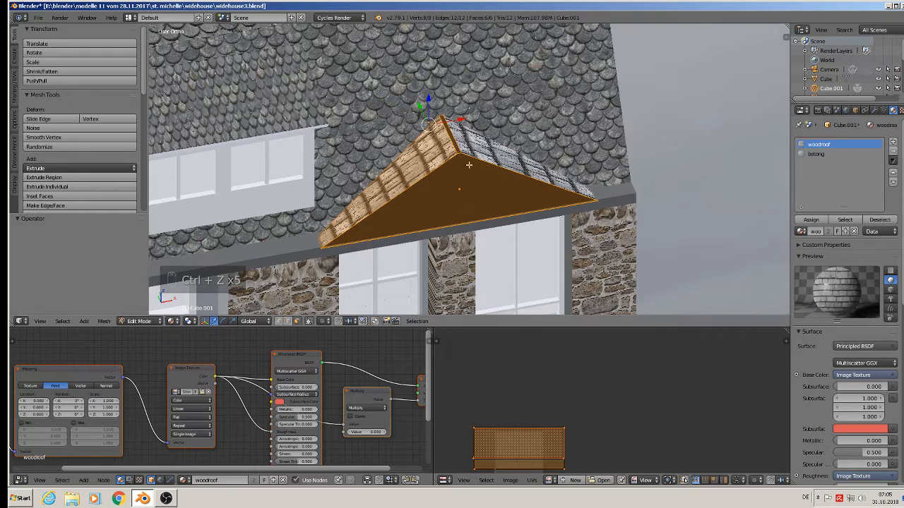
middle_click_drag(490, 184, 467, 175)
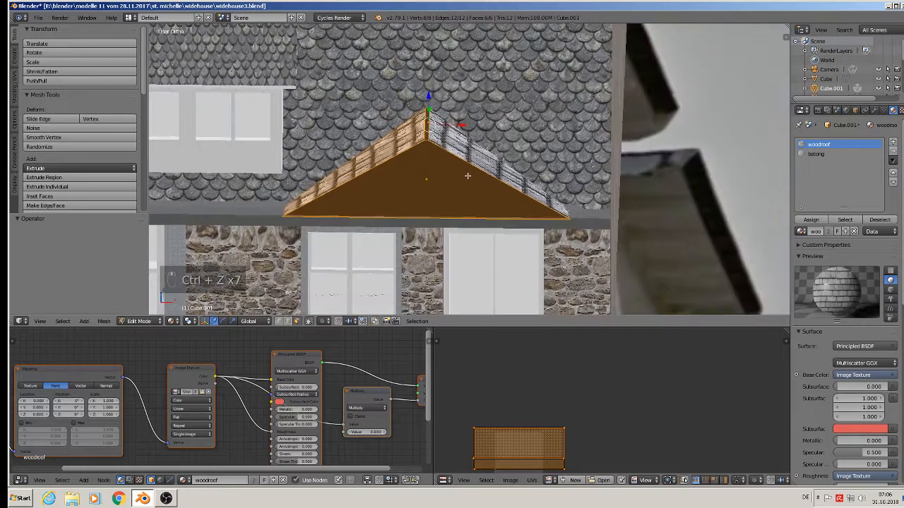
key("ctrl+z")
key("ctrl+z")
key("Tab")
key("ctrl+z")
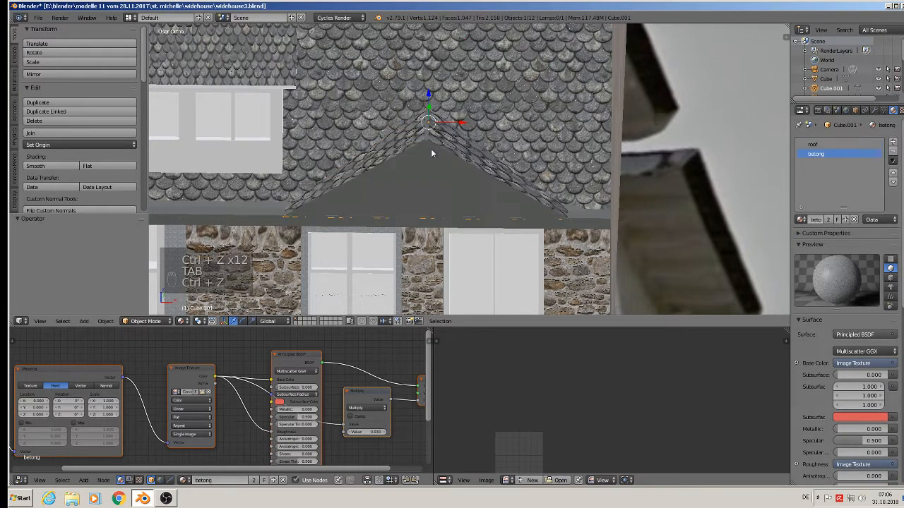
Add a third material slot to the small gable and give it the existing woodroof material.
left_click(891, 143)
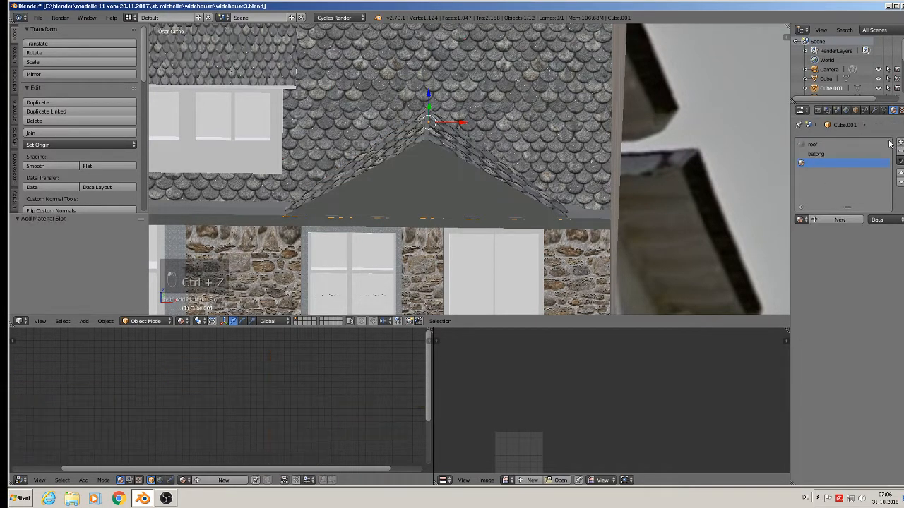
left_click(801, 220)
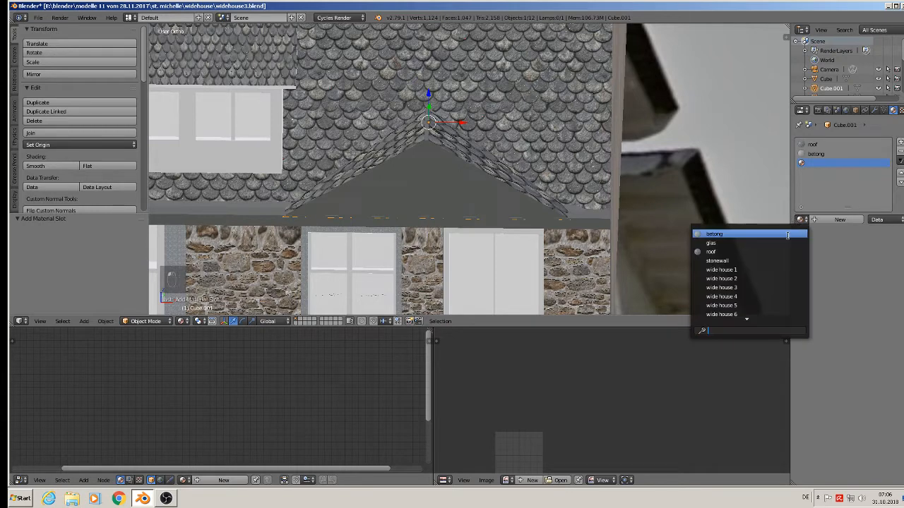
scroll(719, 315, "down", 3)
left_click(718, 314)
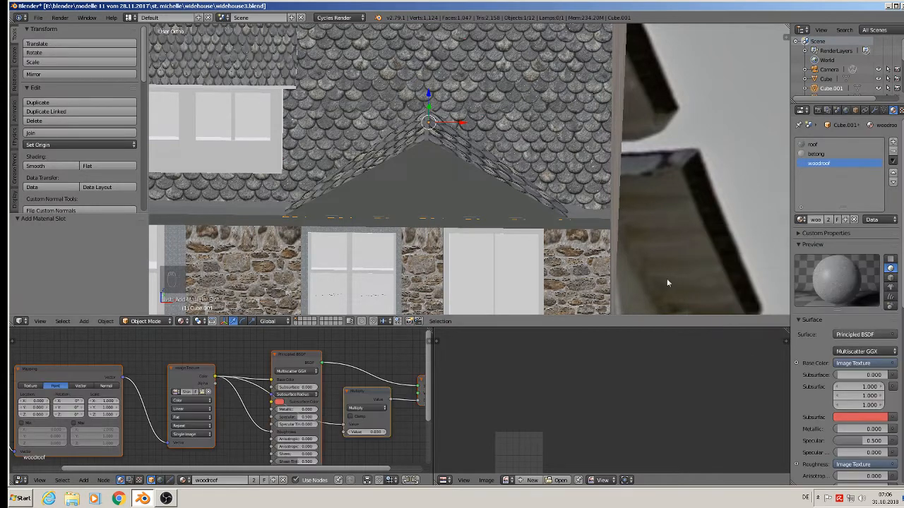
Project the gable's triangular front face UVs from the view and assign the woodroof material to that face.
key("Tab")
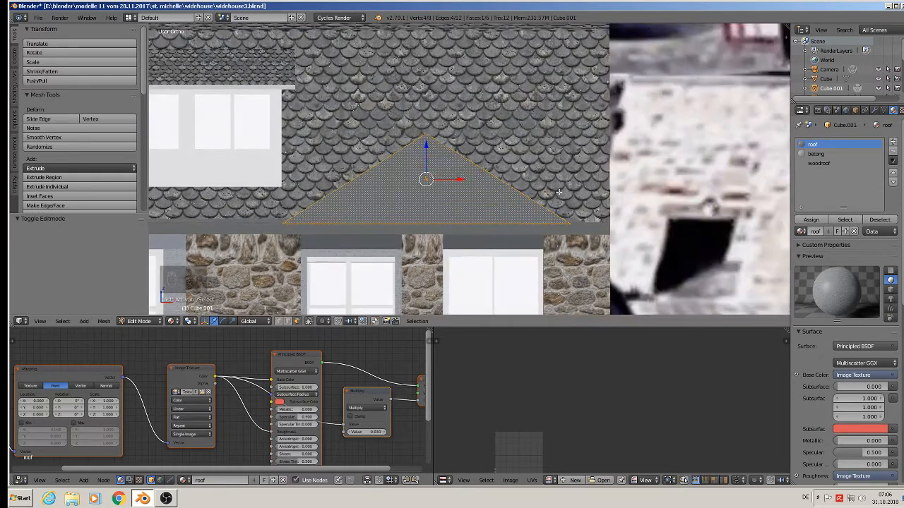
key("u")
left_click(562, 193)
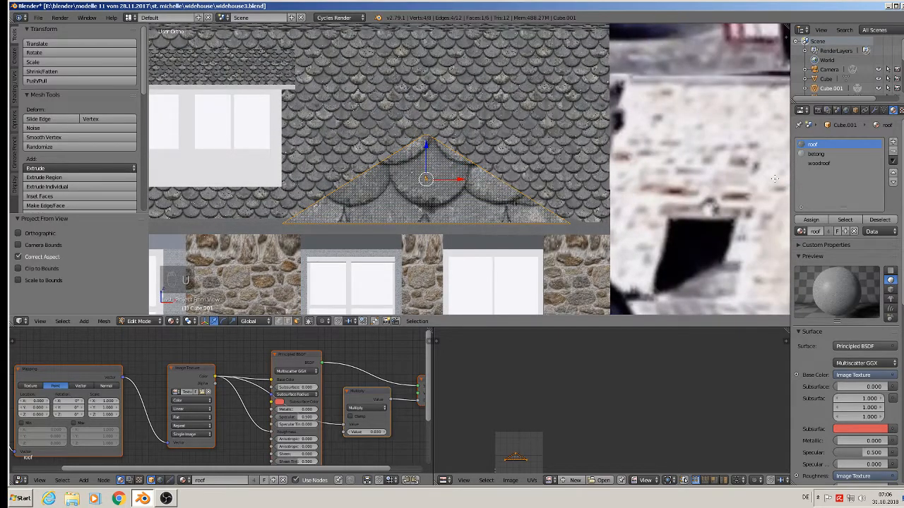
left_click(819, 163)
left_click(810, 220)
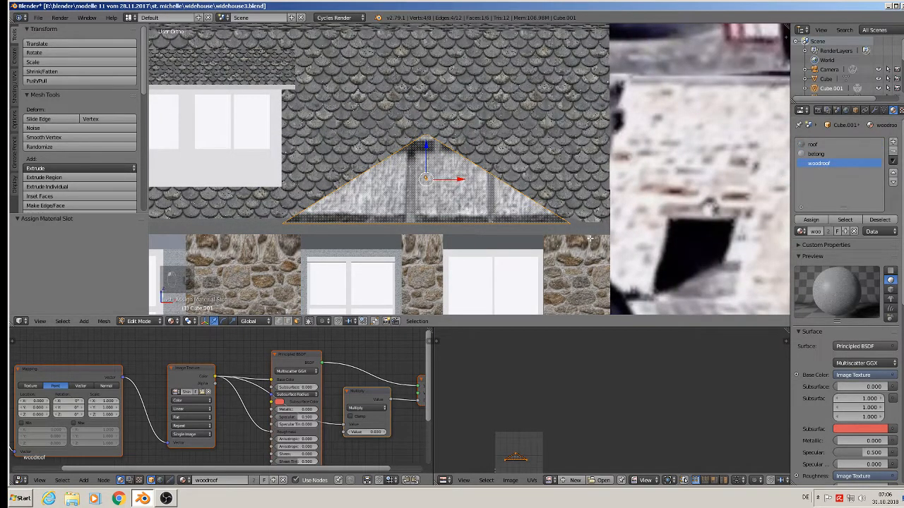
Scale the gable front face's UV layout up by about 5.6 for smaller shingles and save the file.
key("s")
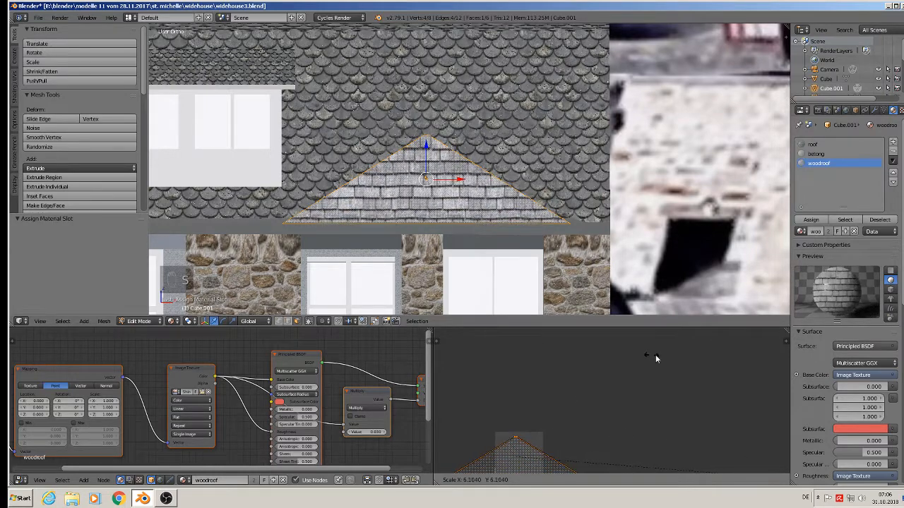
left_click(600, 356)
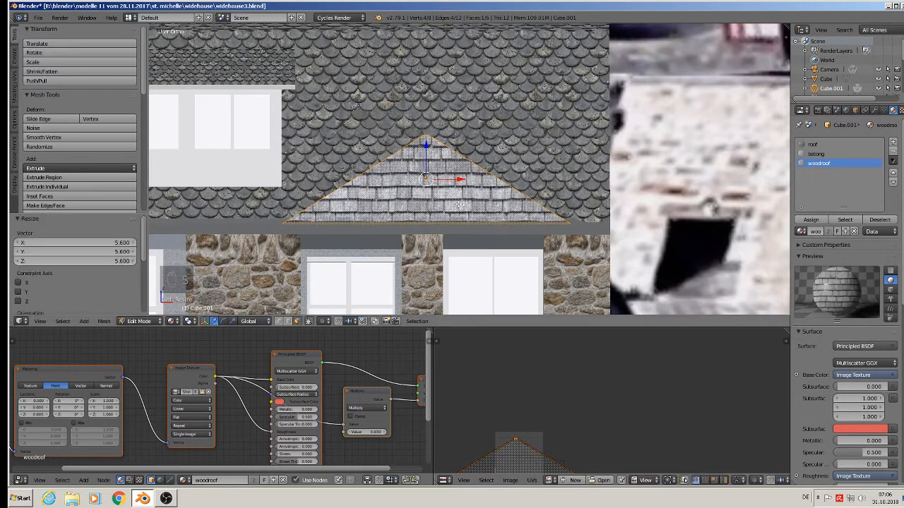
middle_click_drag(458, 206, 492, 220)
key("Tab")
scroll(459, 221, "down", 5)
middle_click_drag(448, 241, 413, 165, "shift")
key("a")
key("a")
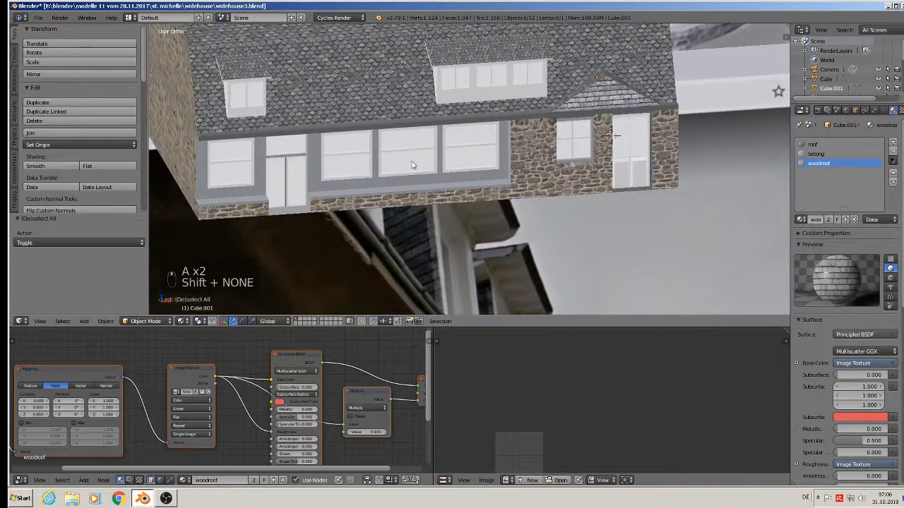
left_click(38, 17)
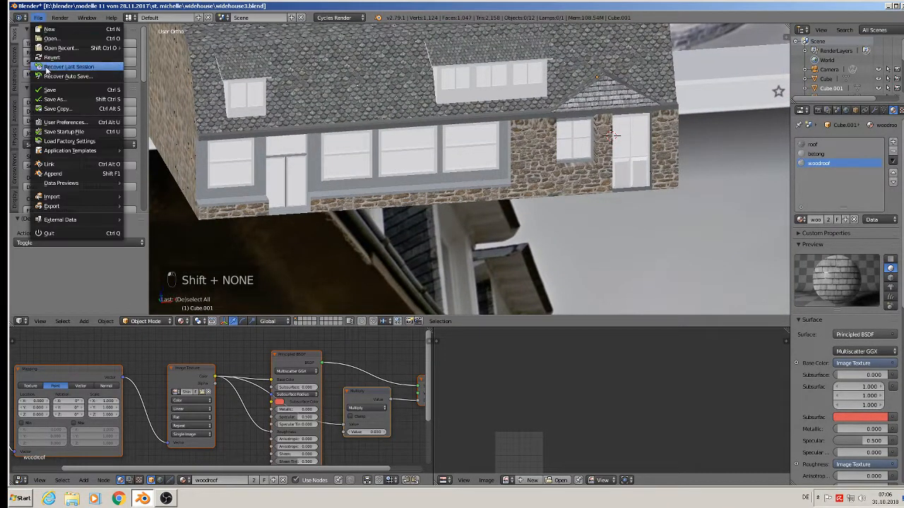
left_click(44, 90)
Preview the house in Rendered shading from the front and at an angle, and return to Material shading.
scroll(347, 136, "down", 4)
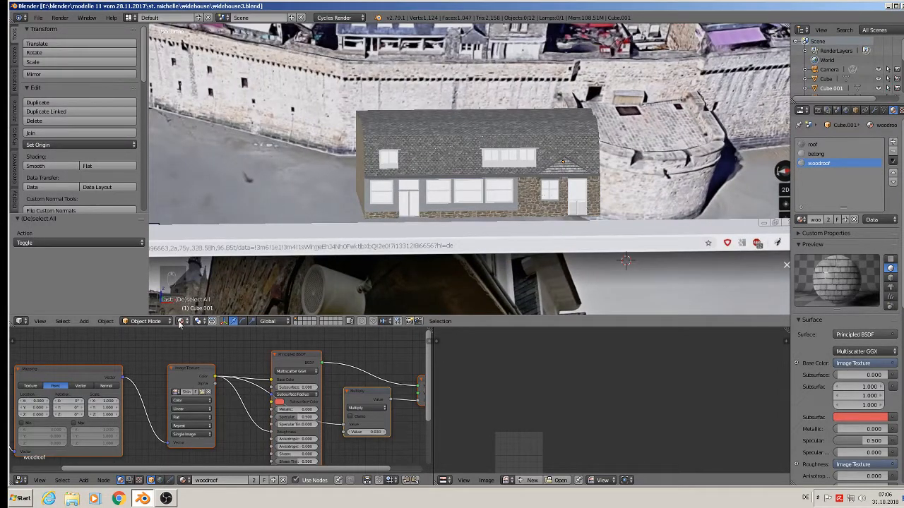
left_click(181, 321)
left_click(208, 259)
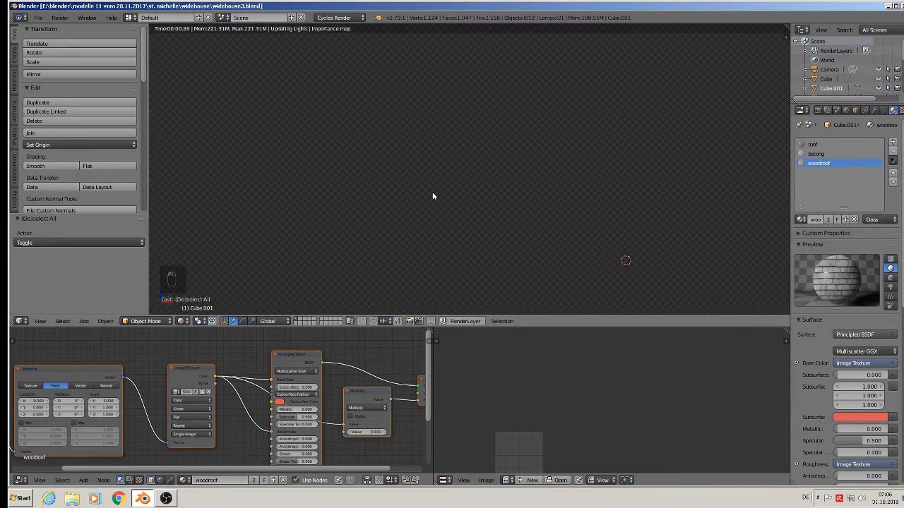
scroll(432, 196, "up", 2)
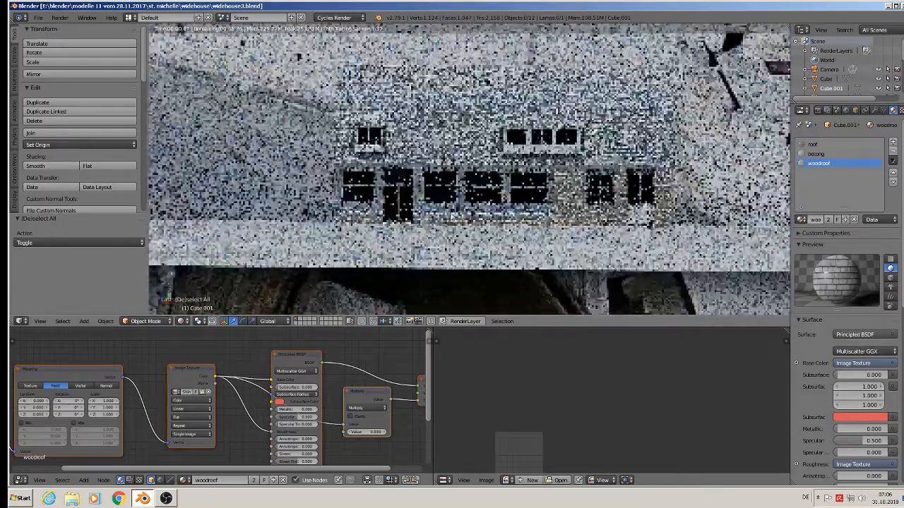
scroll(470, 202, "down", 2)
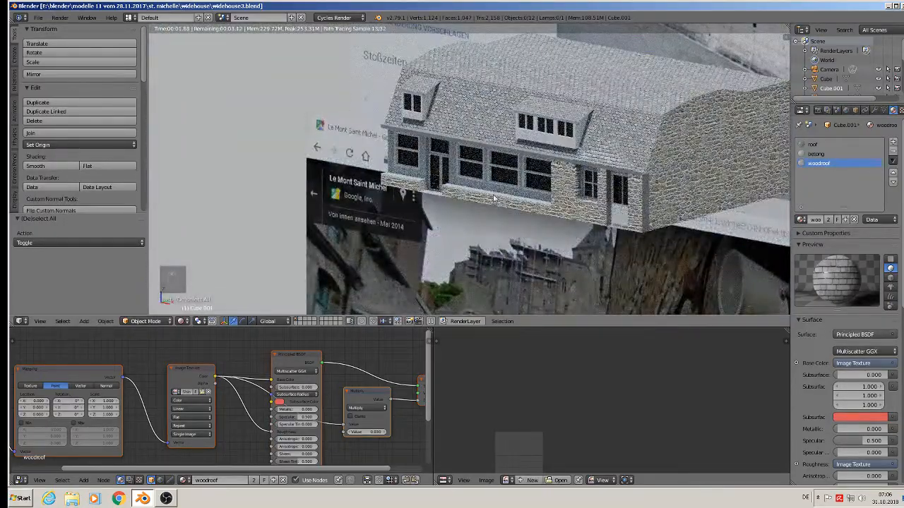
middle_click_drag(493, 199, 291, 229)
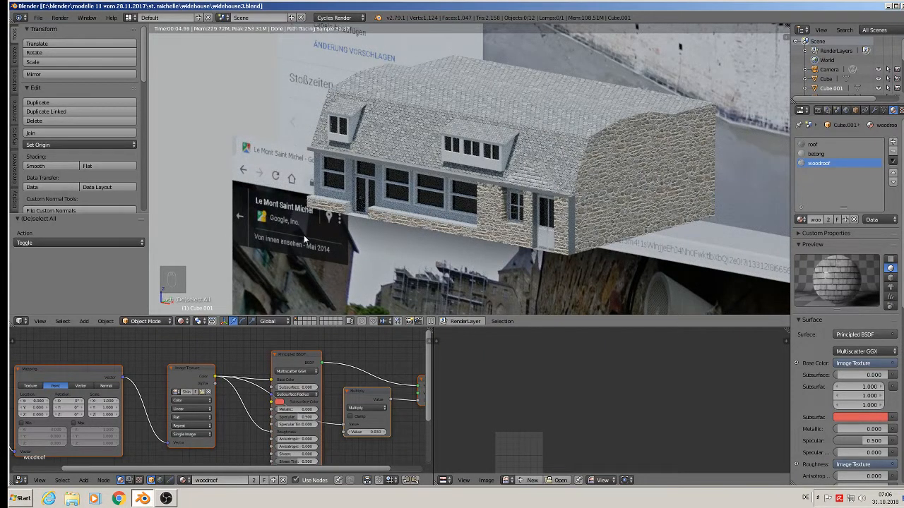
left_click(181, 322)
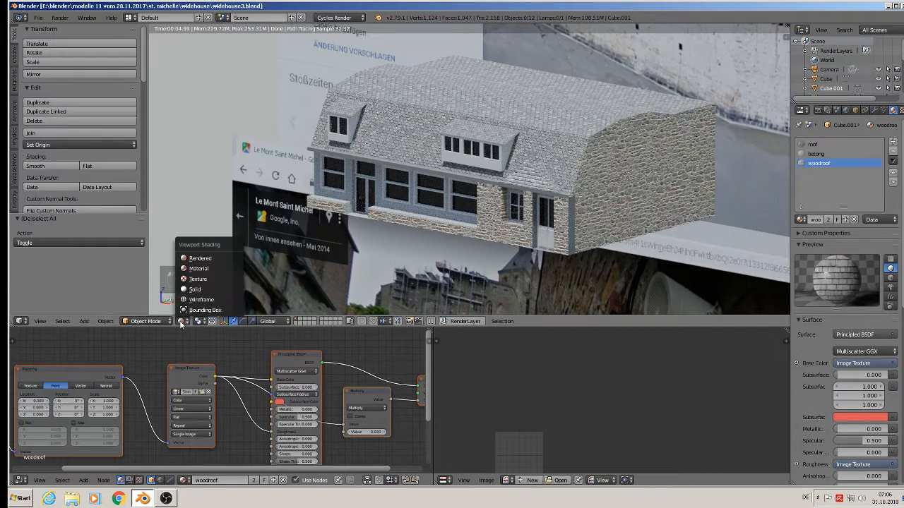
left_click(212, 270)
Lower both roof dormers together by about 0.007 along Z and shift them about 0.0005 along Y.
scroll(466, 134, "up", 3)
right_click(469, 145)
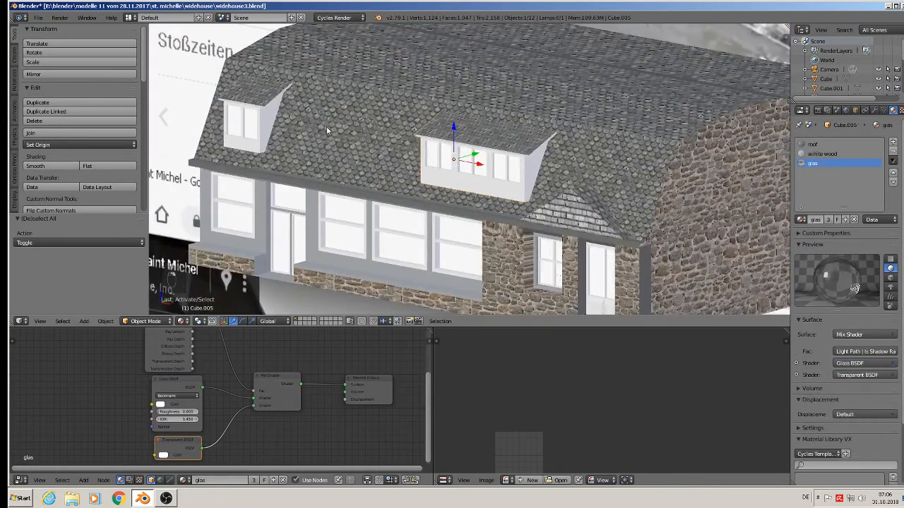
right_click(256, 107, "shift")
key("g")
key("y")
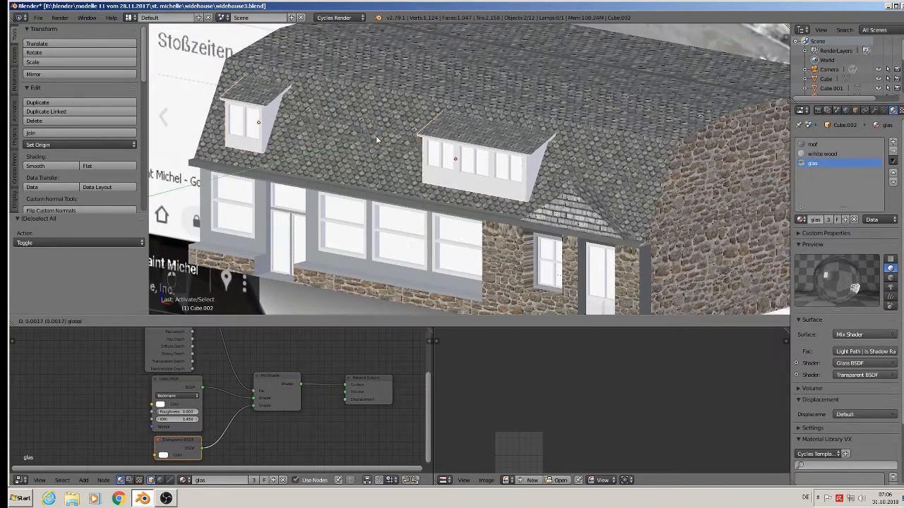
left_click_drag(376, 135, 356, 127)
key("g")
key("y")
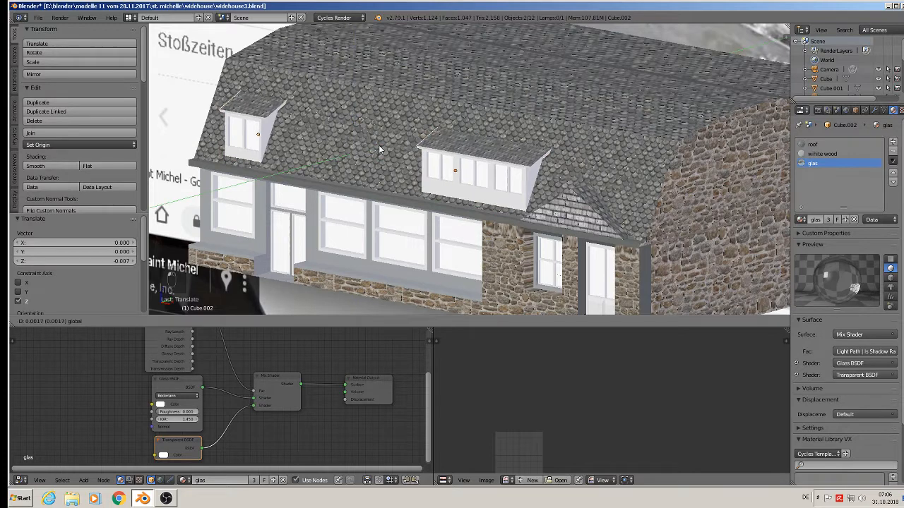
left_click_drag(378, 146, 377, 147)
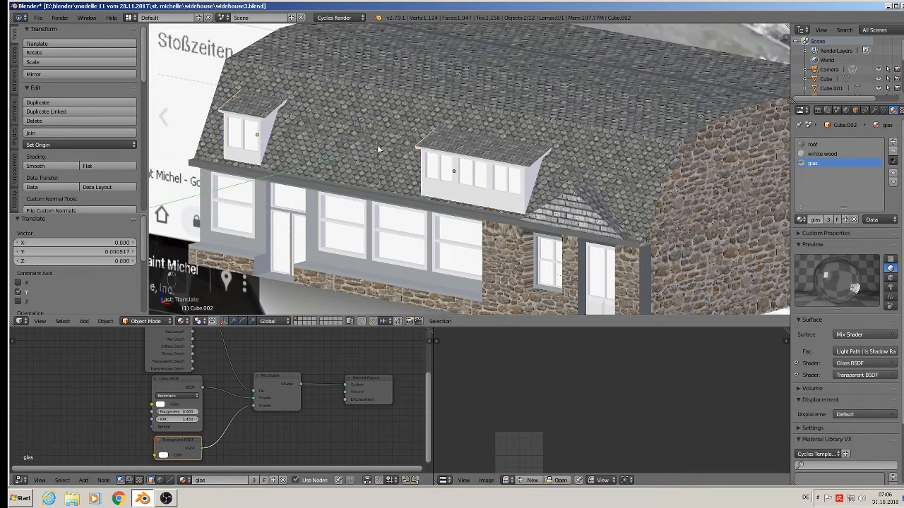
Duplicate the small two-pane dormer twice along X, offsetting the copies by about 0.049 and 0.039.
right_click(246, 124)
right_click(249, 119)
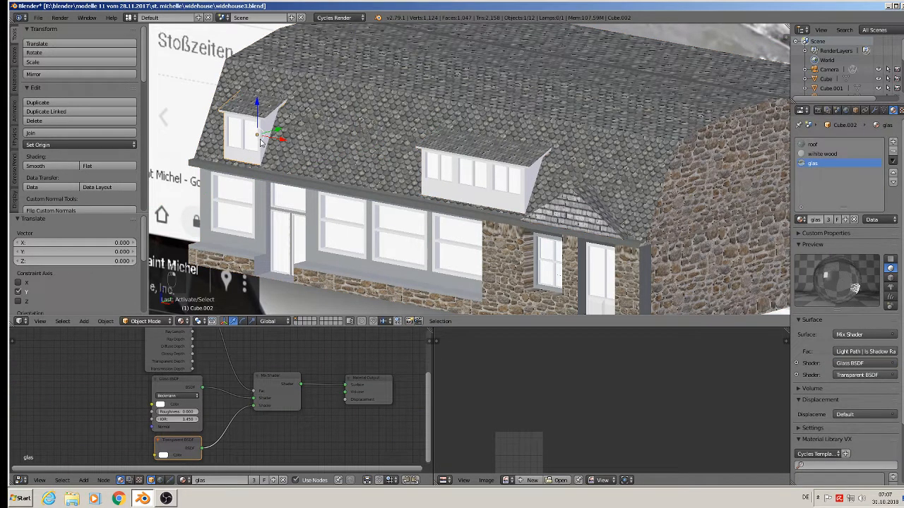
key("shift+d")
key("x")
left_click(349, 144)
key("shift+d")
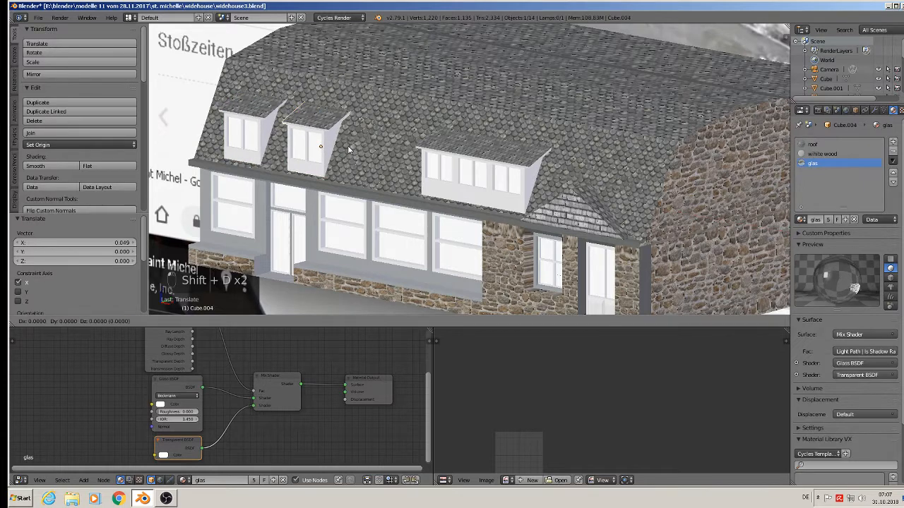
key("x")
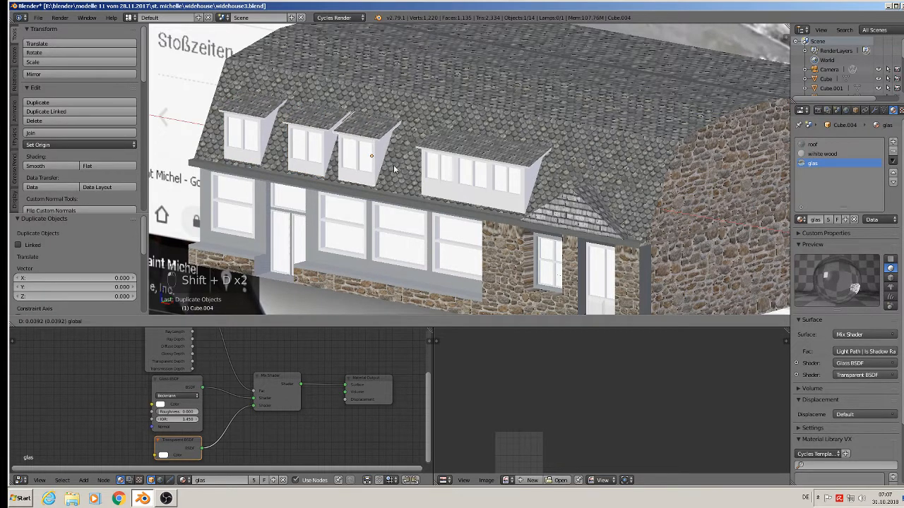
left_click(394, 169)
Deselect all objects, check the row of dormers from the front and save the file.
key("a")
key("a")
key("a")
scroll(408, 173, "down", 6)
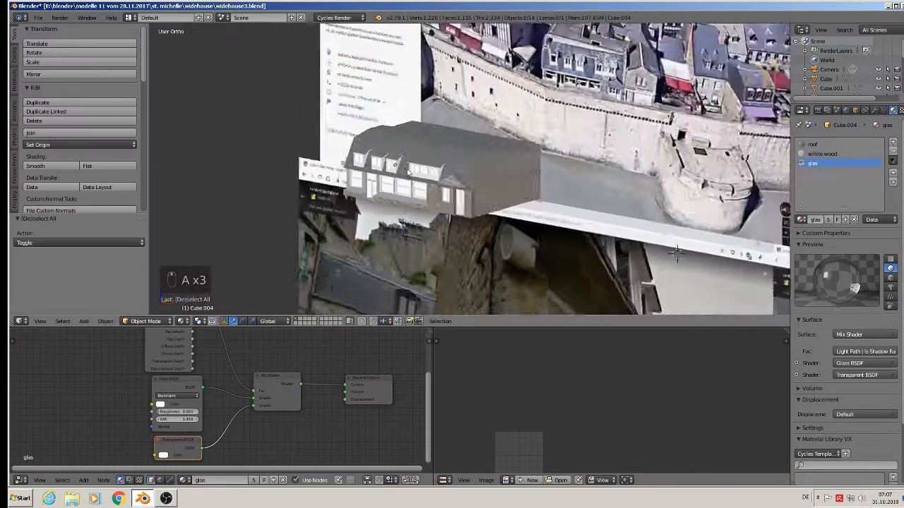
middle_click_drag(408, 173, 461, 172)
scroll(442, 173, "up", 2)
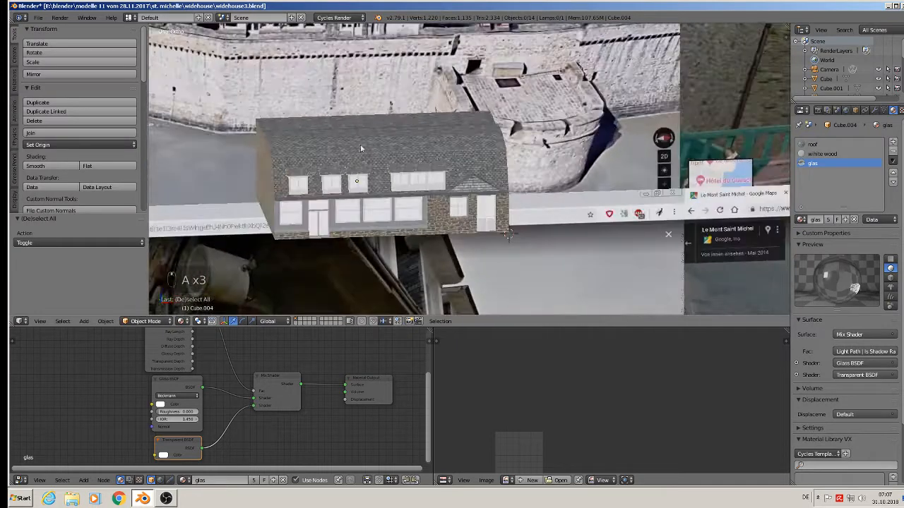
left_click(38, 18)
left_click(56, 89)
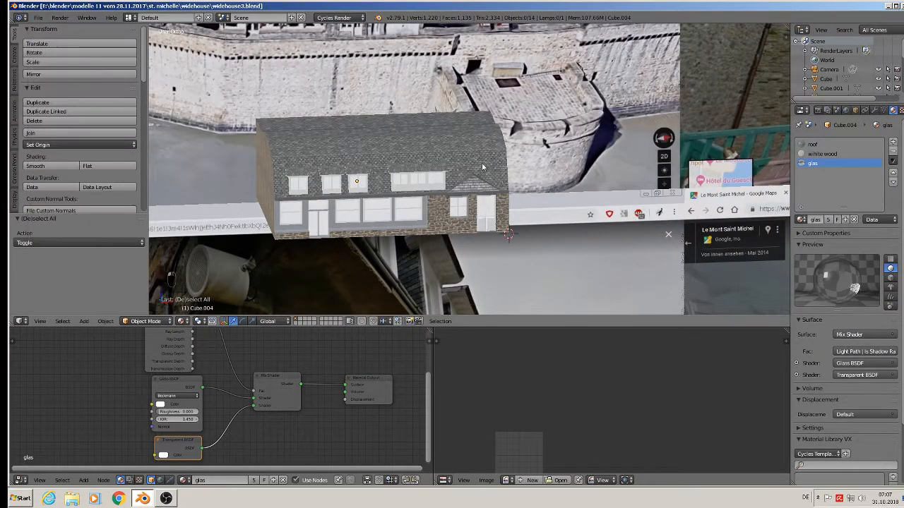
scroll(482, 167, "down", 3)
key("a")
key("a")
scroll(455, 169, "up", 3)
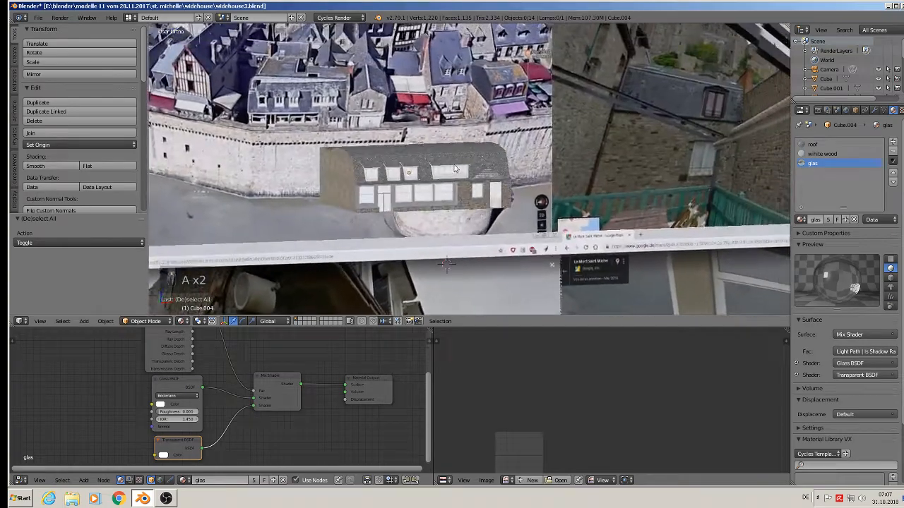
scroll(456, 170, "up", 2)
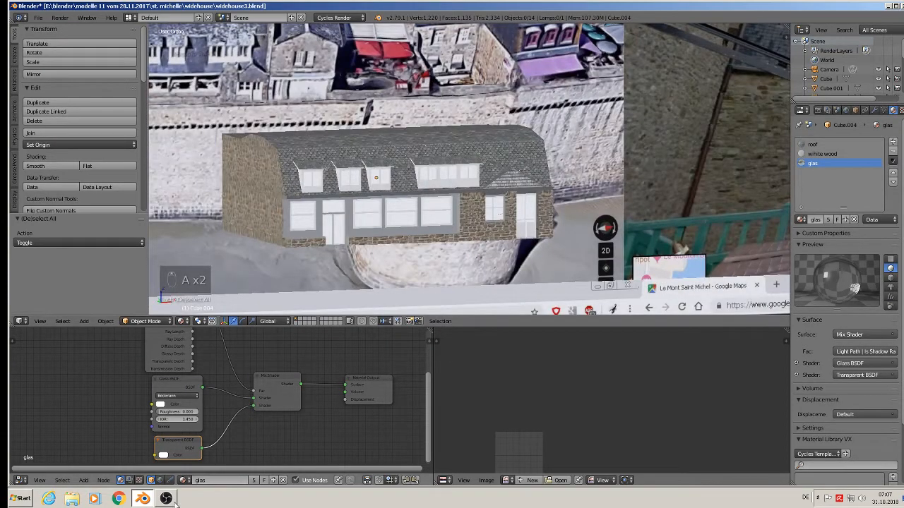